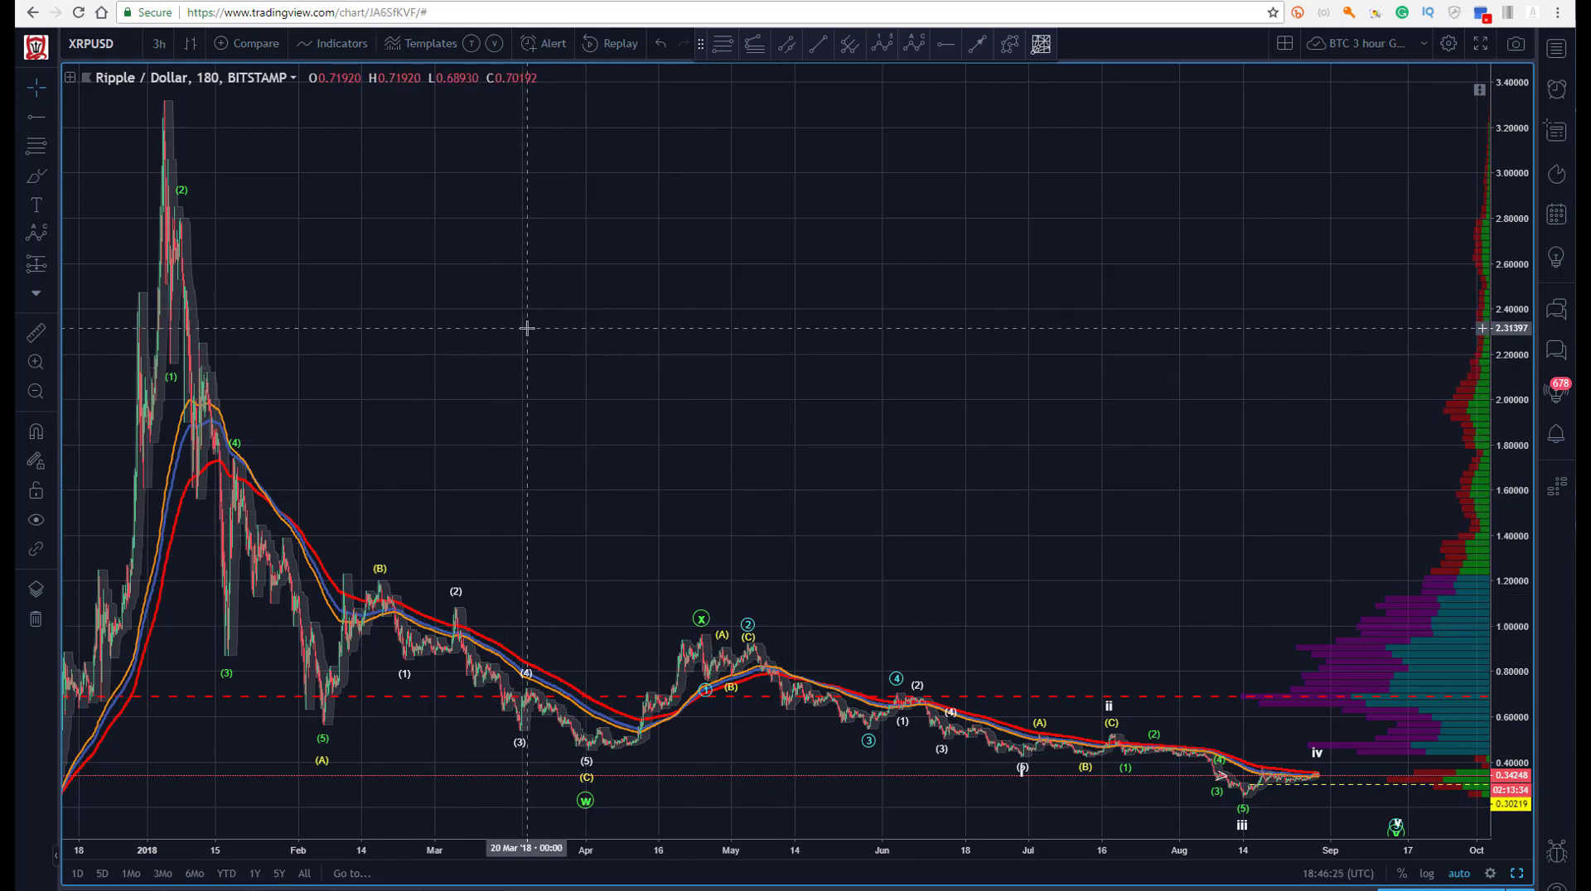
# Measure the first decline with a three-point Fibonacci extension at about 3.31, 2.16 and 2.86, and delete the drawing.
pyautogui.moveTo(475, 255); pyautogui.dragTo(650, 207)
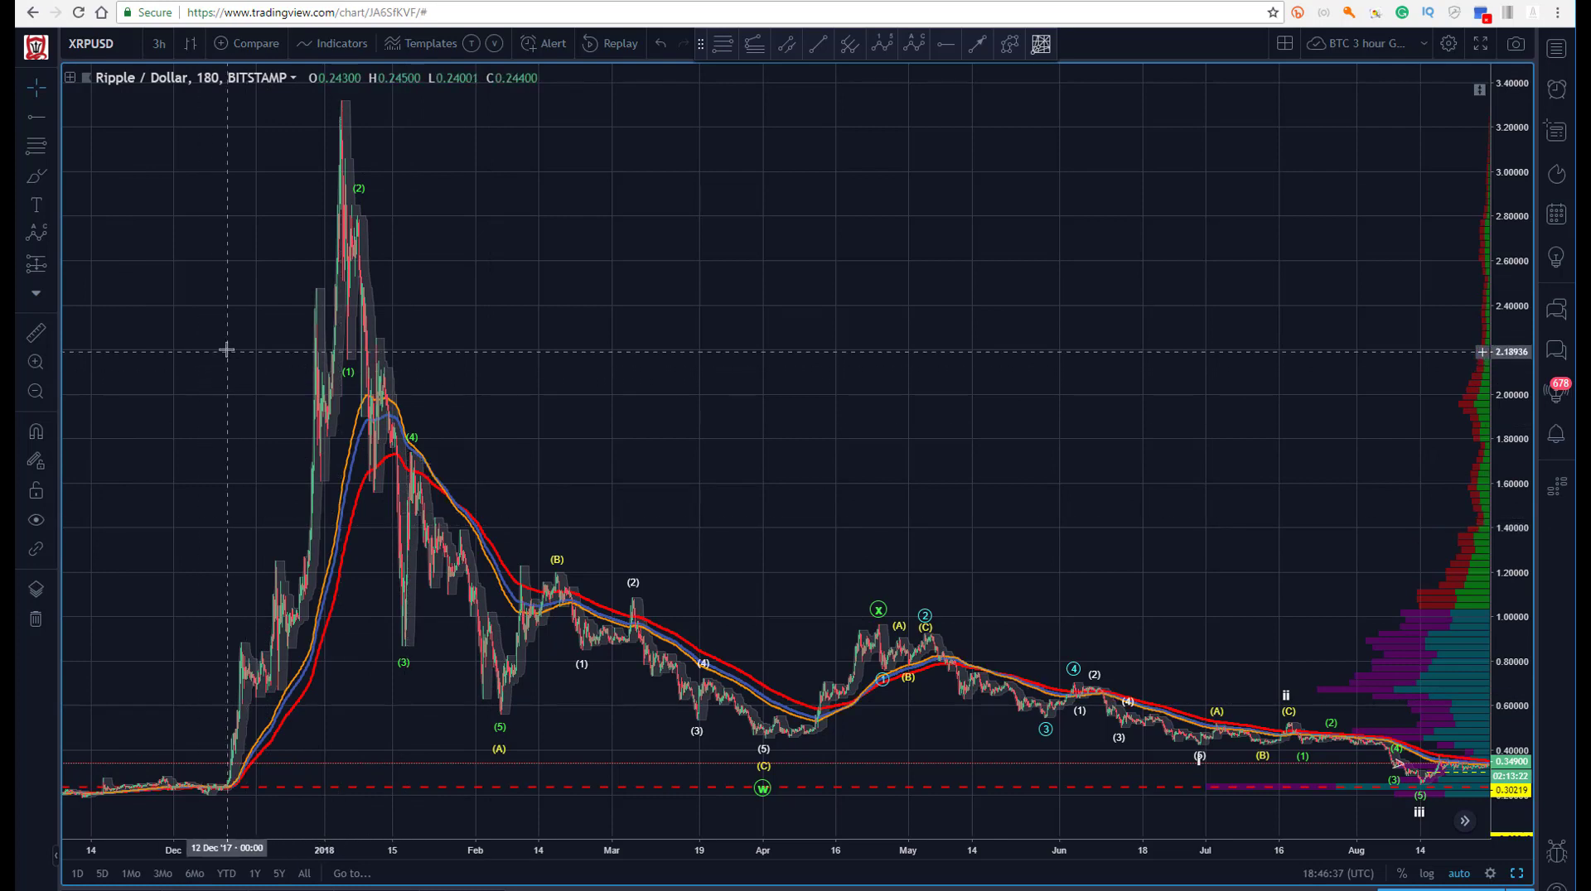
pyautogui.moveTo(224, 347); pyautogui.dragTo(195, 331)
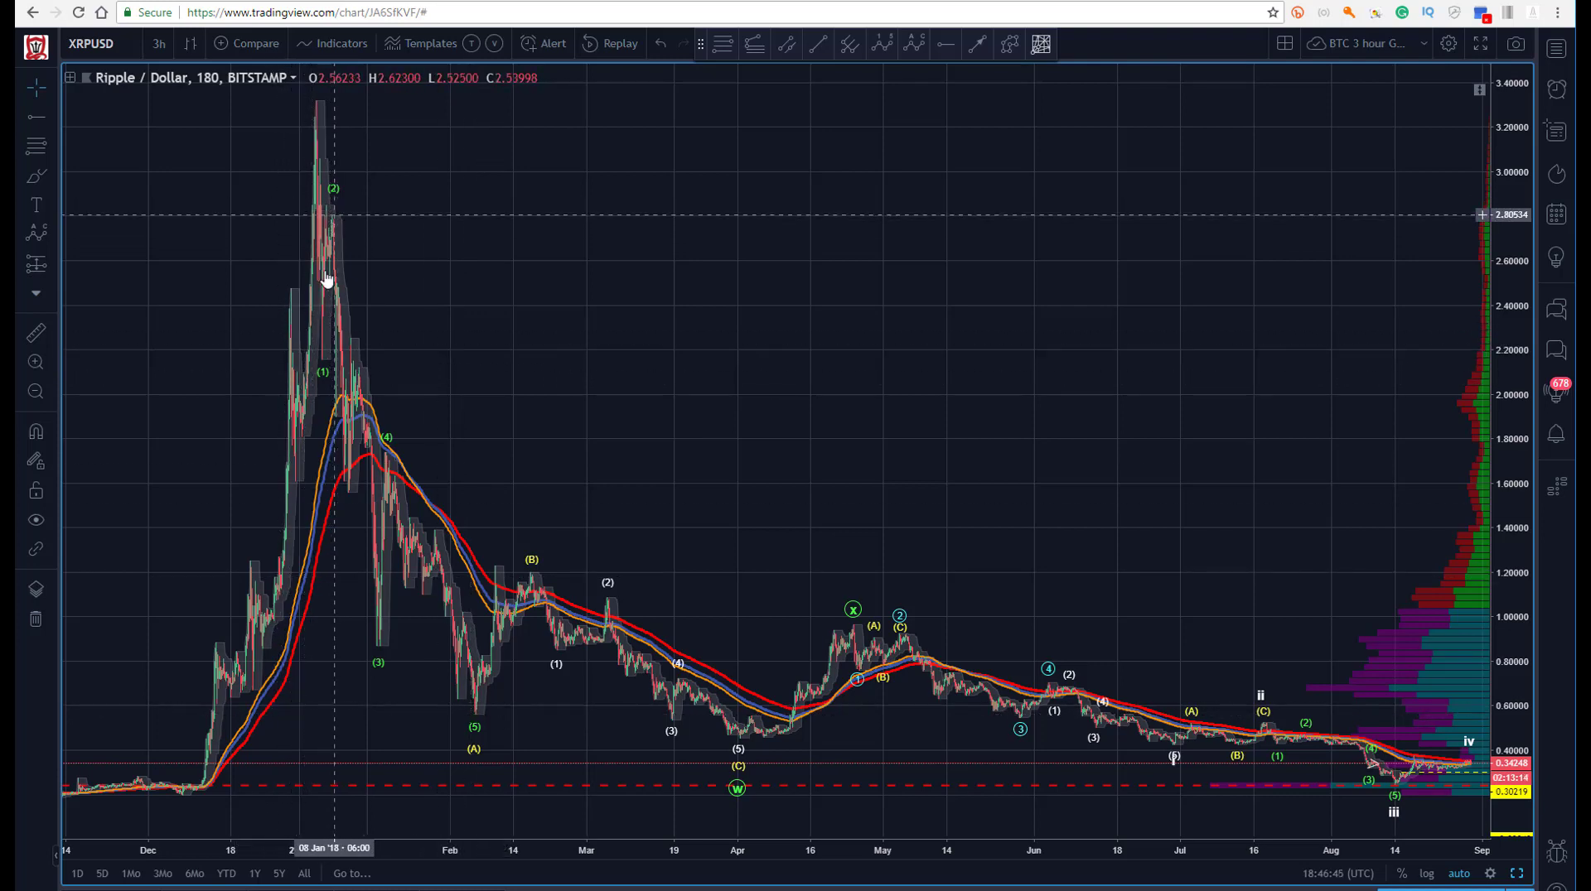
pyautogui.click(377, 658)
pyautogui.click(149, 410)
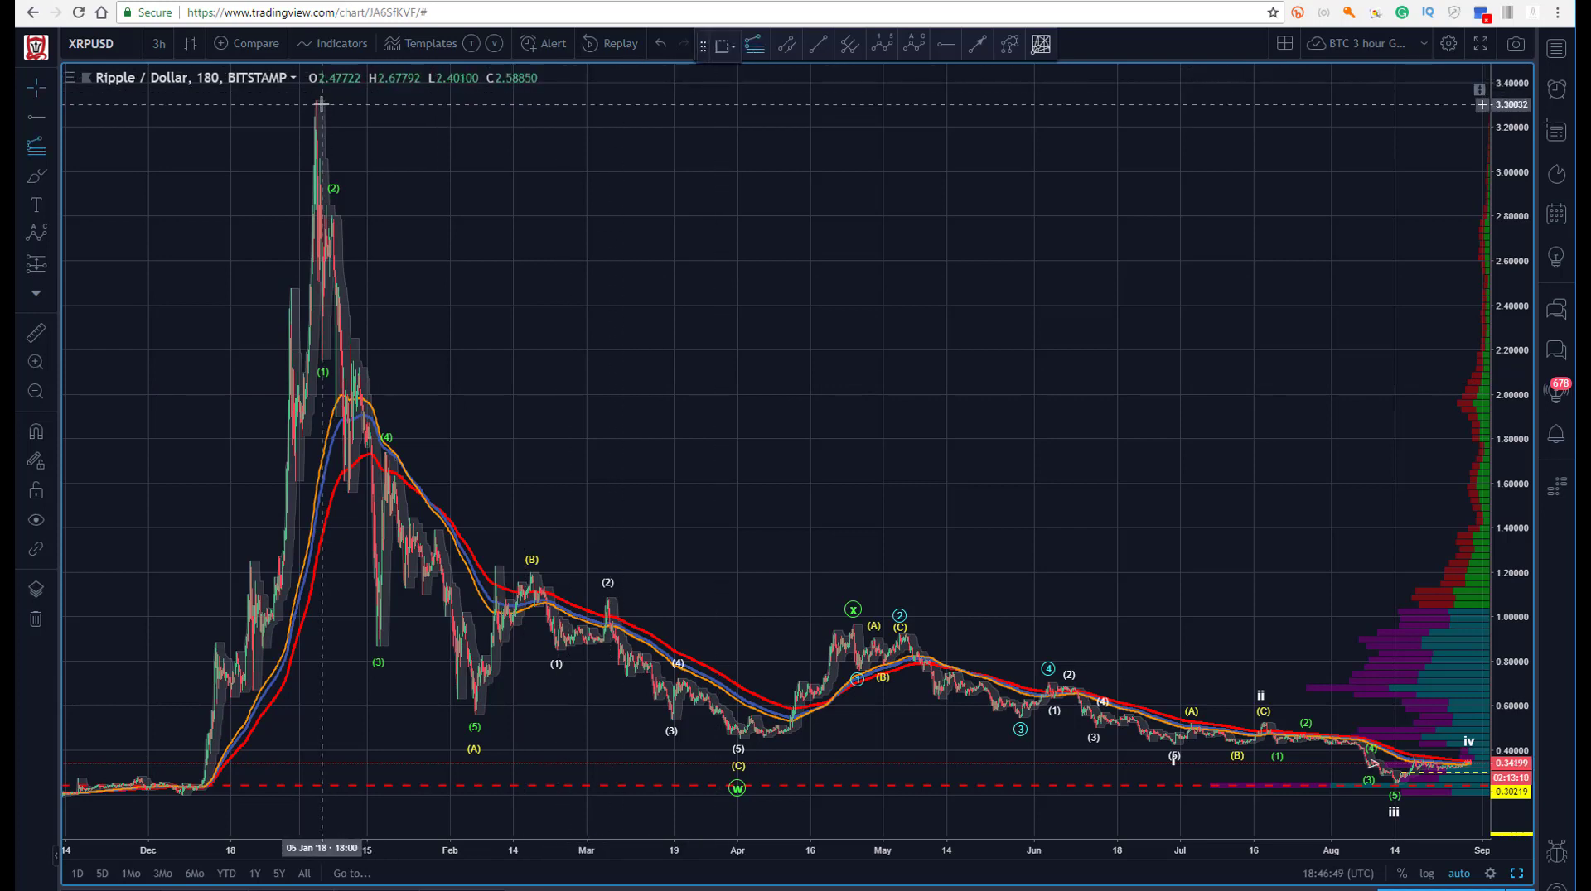
pyautogui.moveTo(313, 102); pyautogui.dragTo(308, 373)
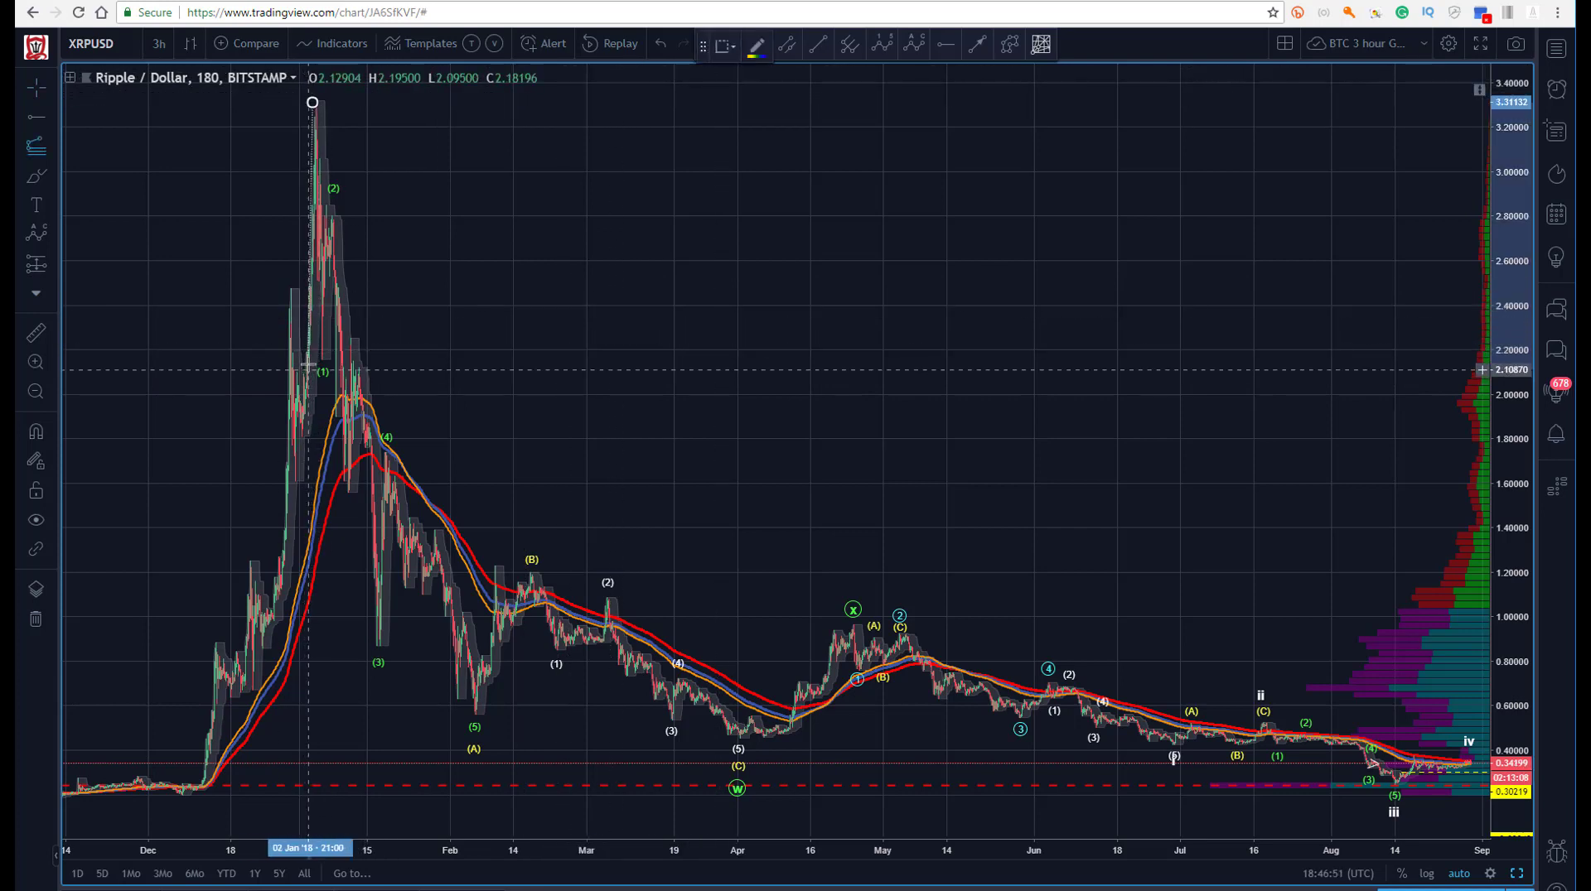
pyautogui.click(308, 359)
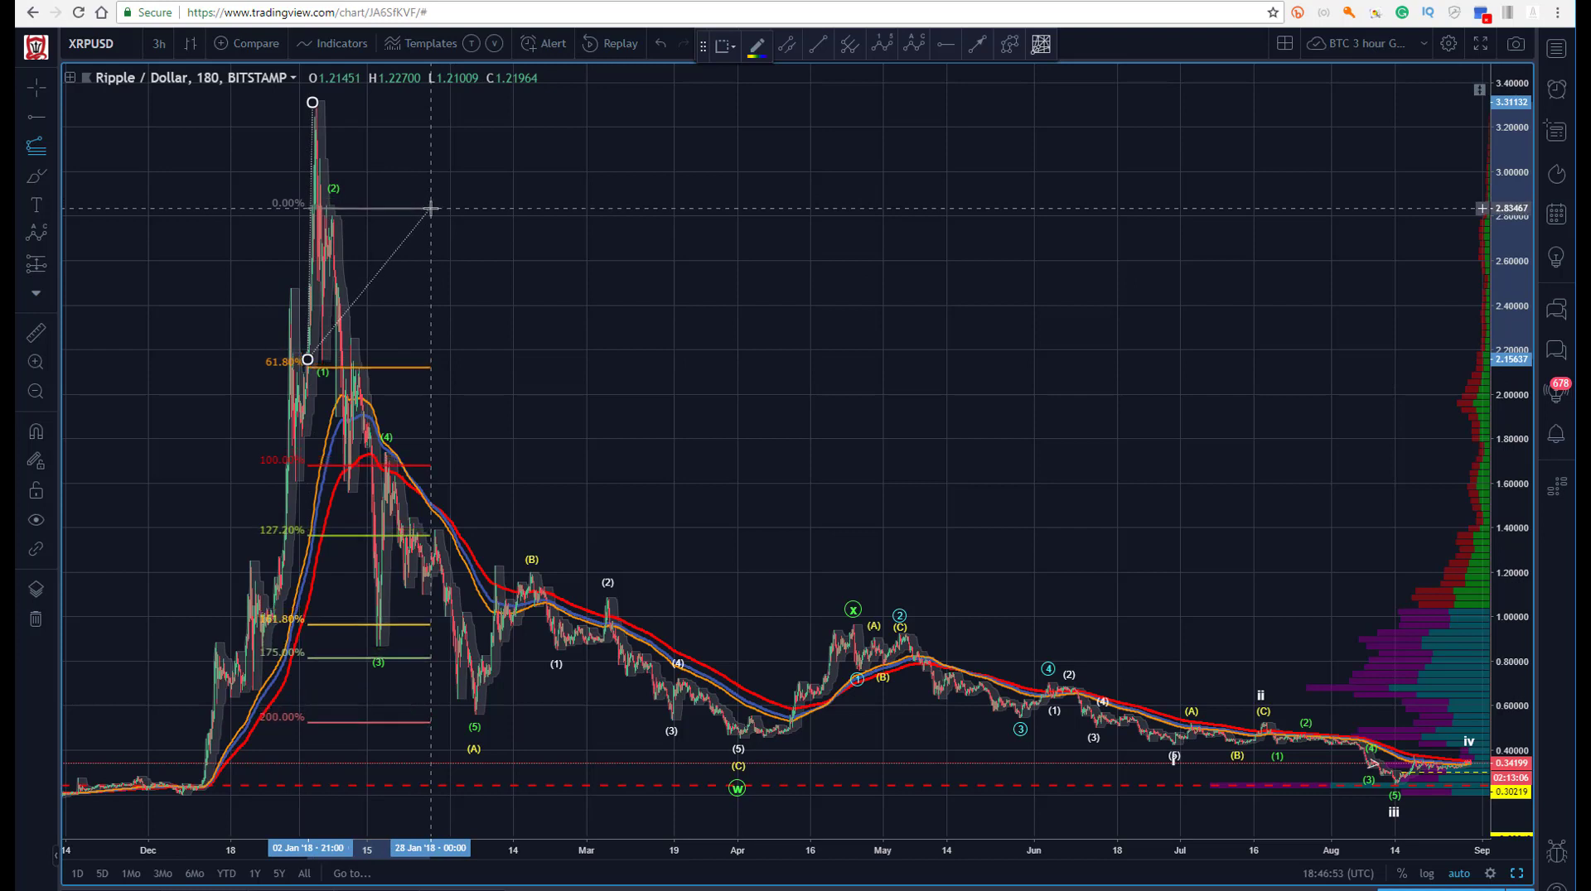
pyautogui.click(432, 205)
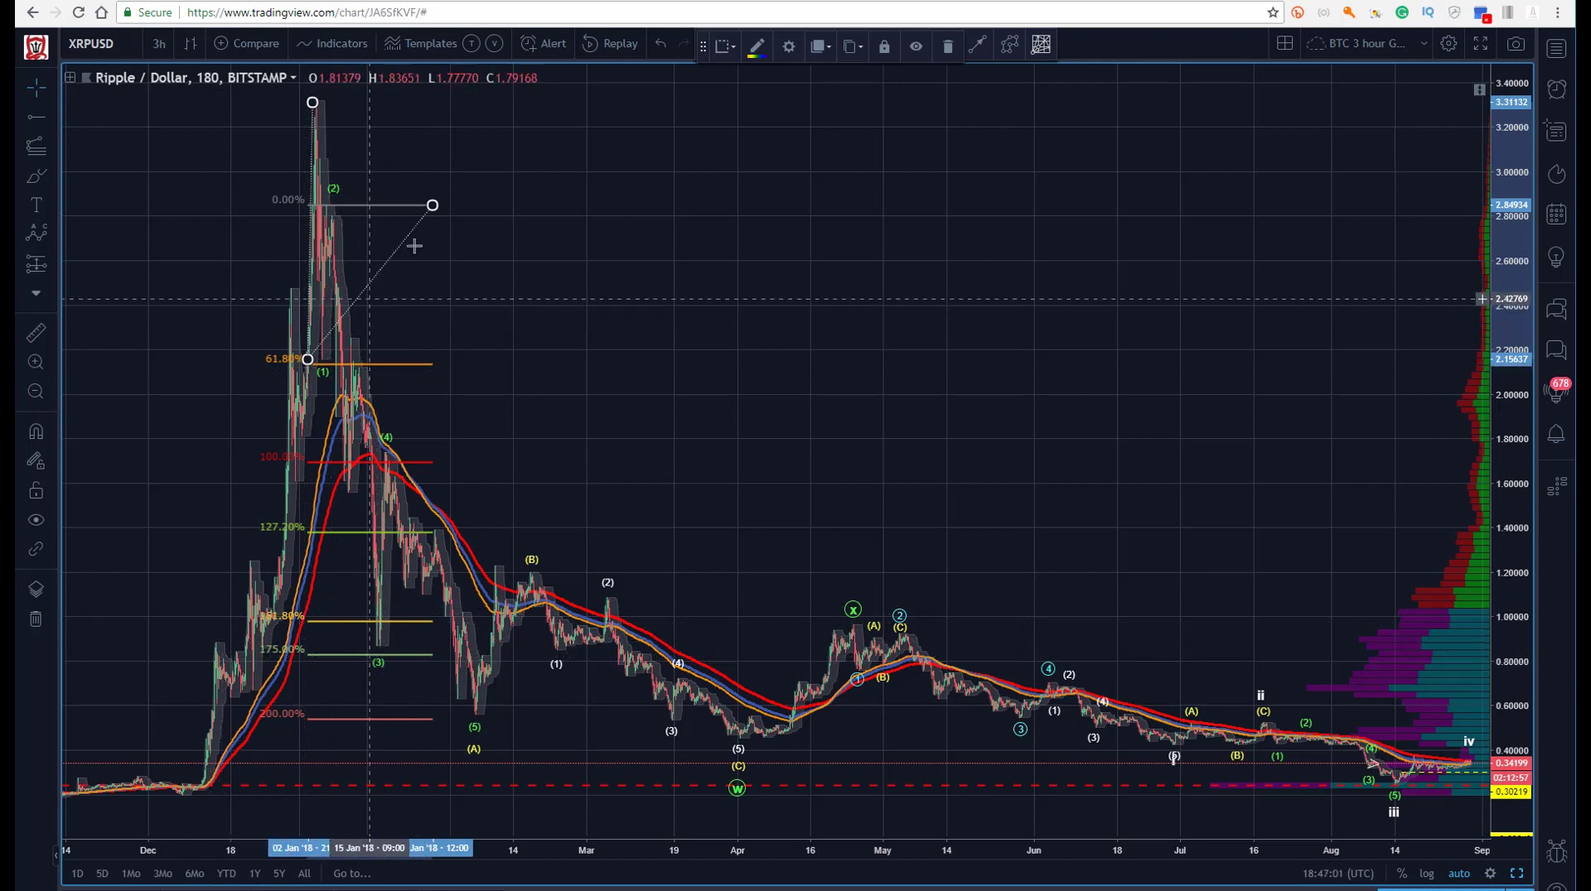
pyautogui.moveTo(433, 207); pyautogui.dragTo(431, 203)
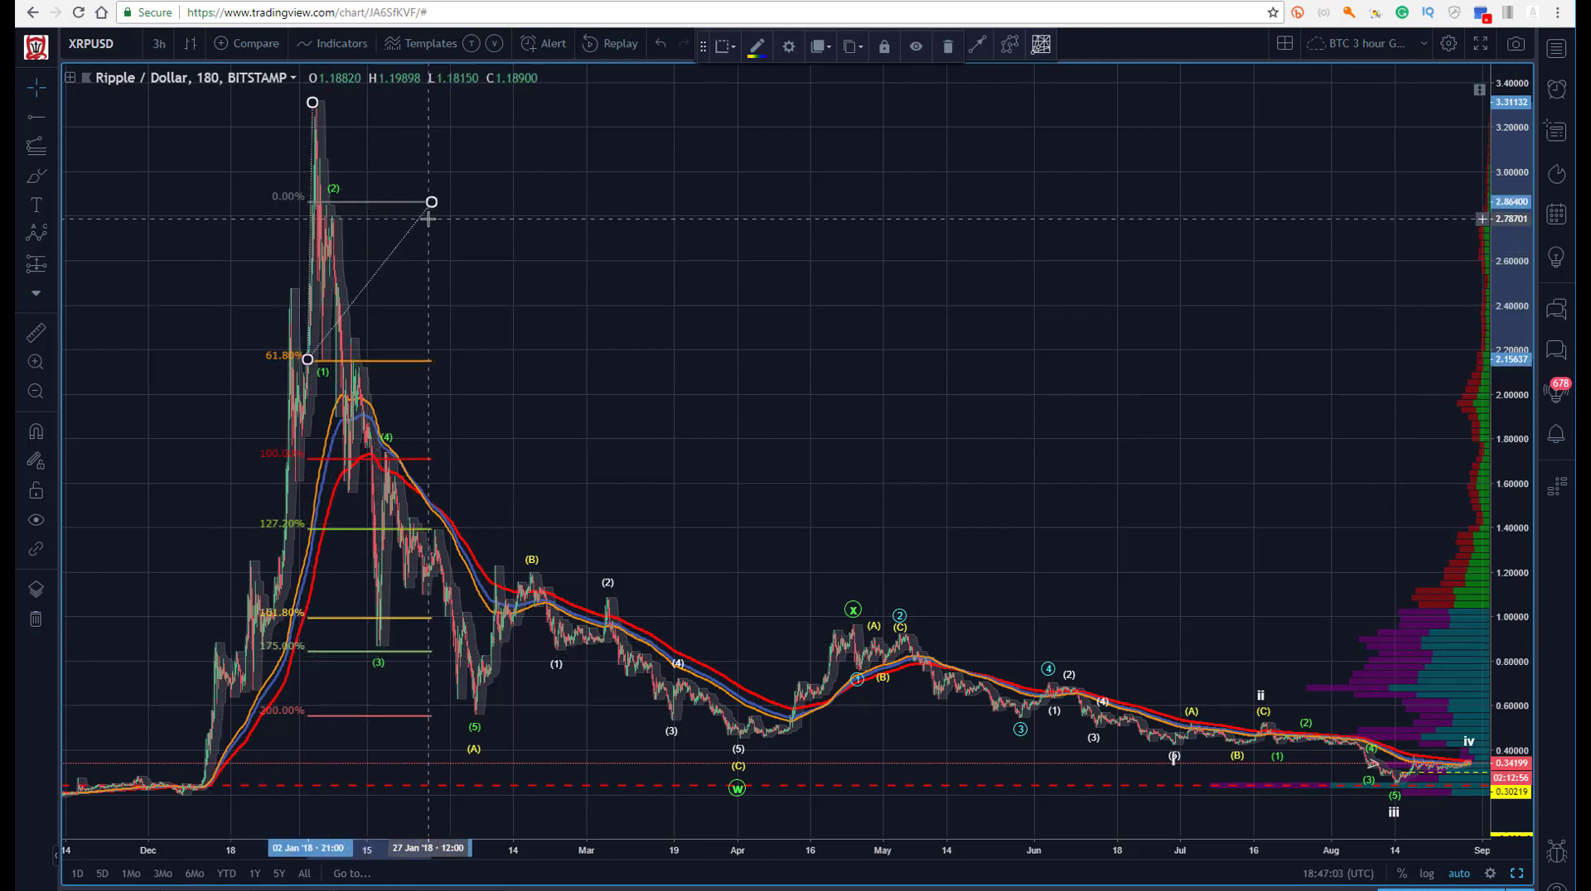
pyautogui.press('Delete')
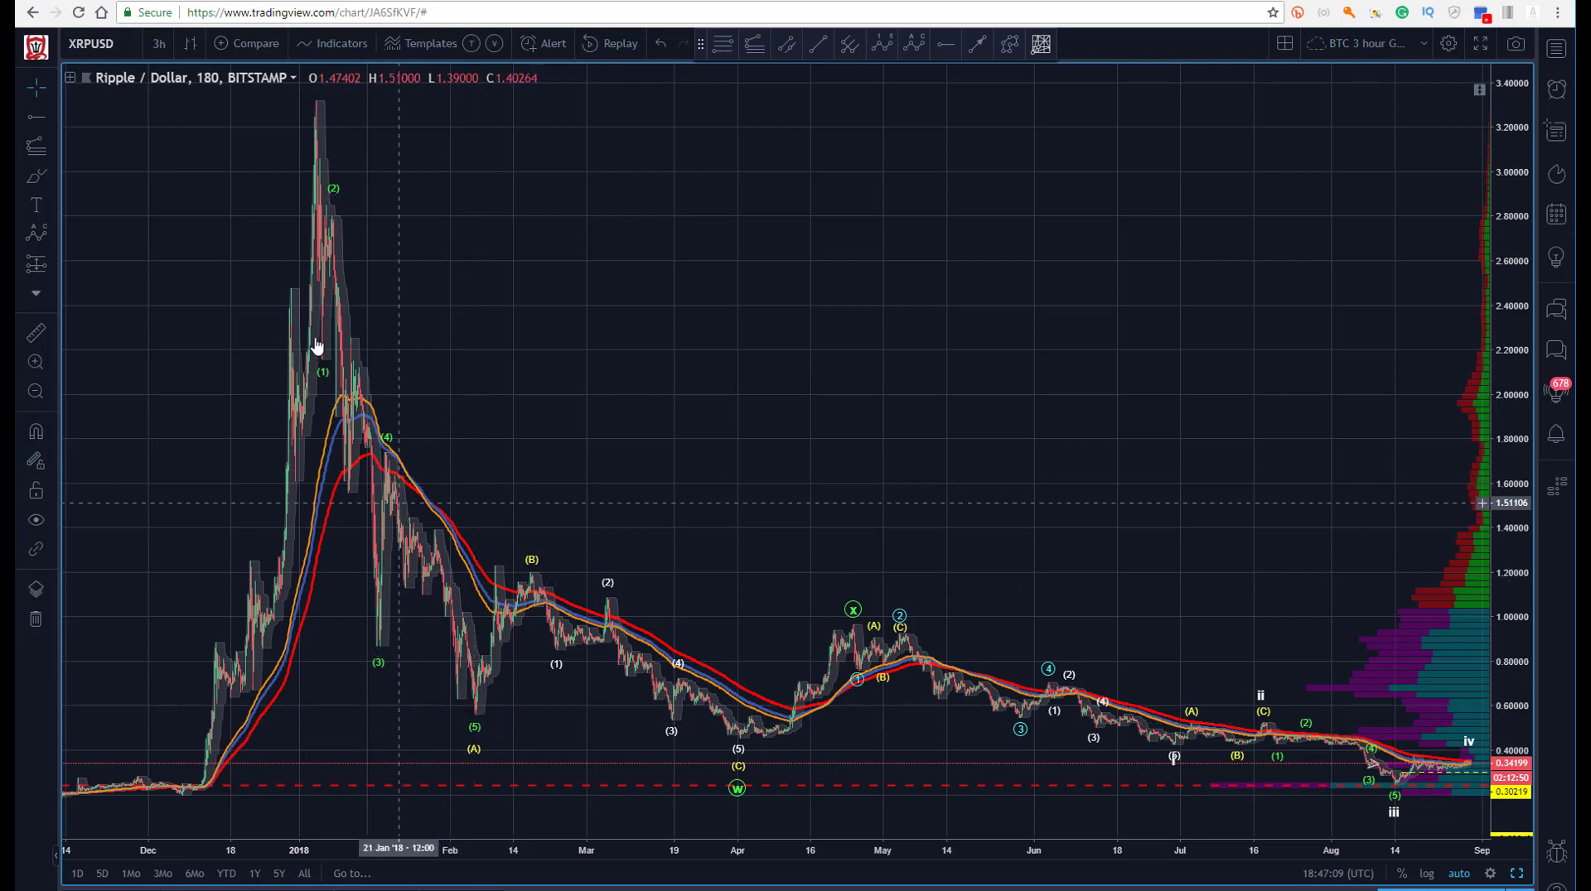
# Align the yellow (A), yellow (C), circled w and circled 1 wave labels just beneath their swing lows.
pyautogui.click(476, 731)
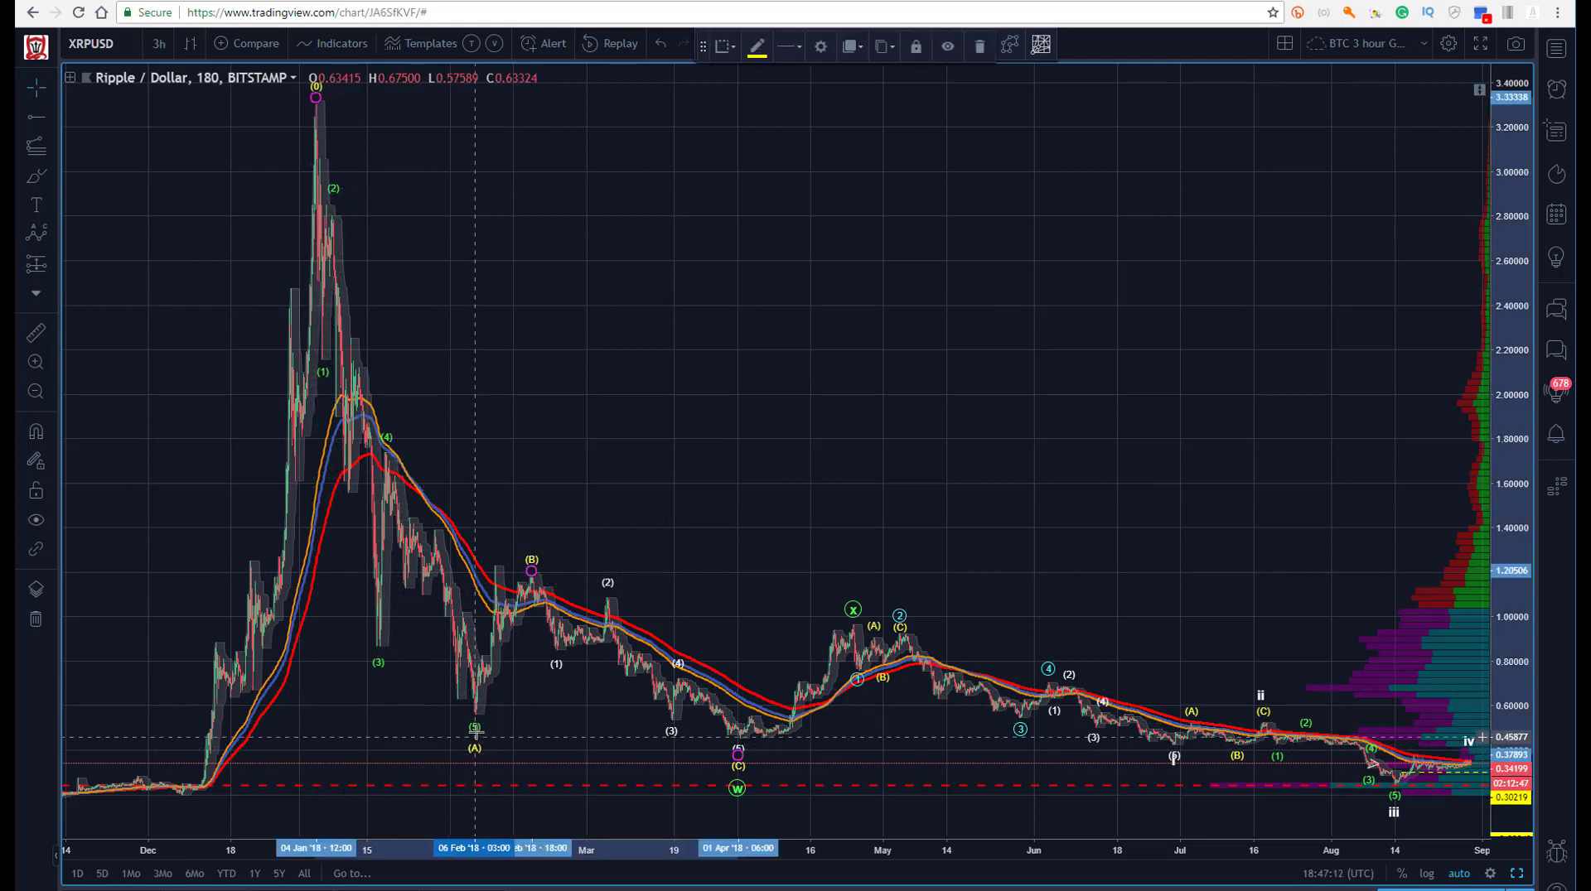
pyautogui.click(180, 377)
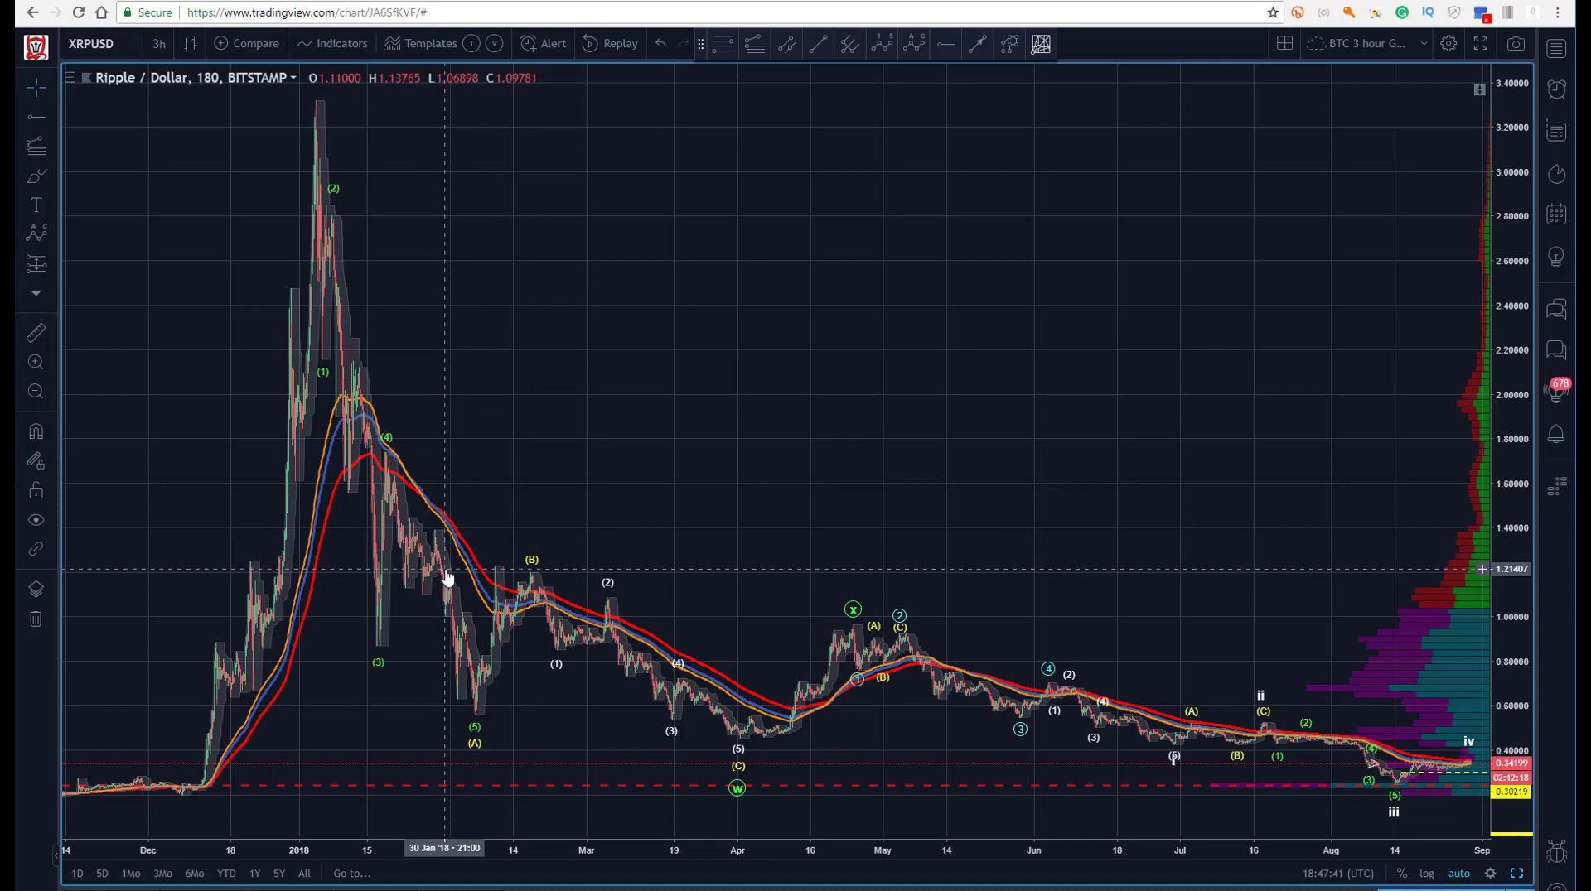
pyautogui.moveTo(518, 423); pyautogui.dragTo(451, 365)
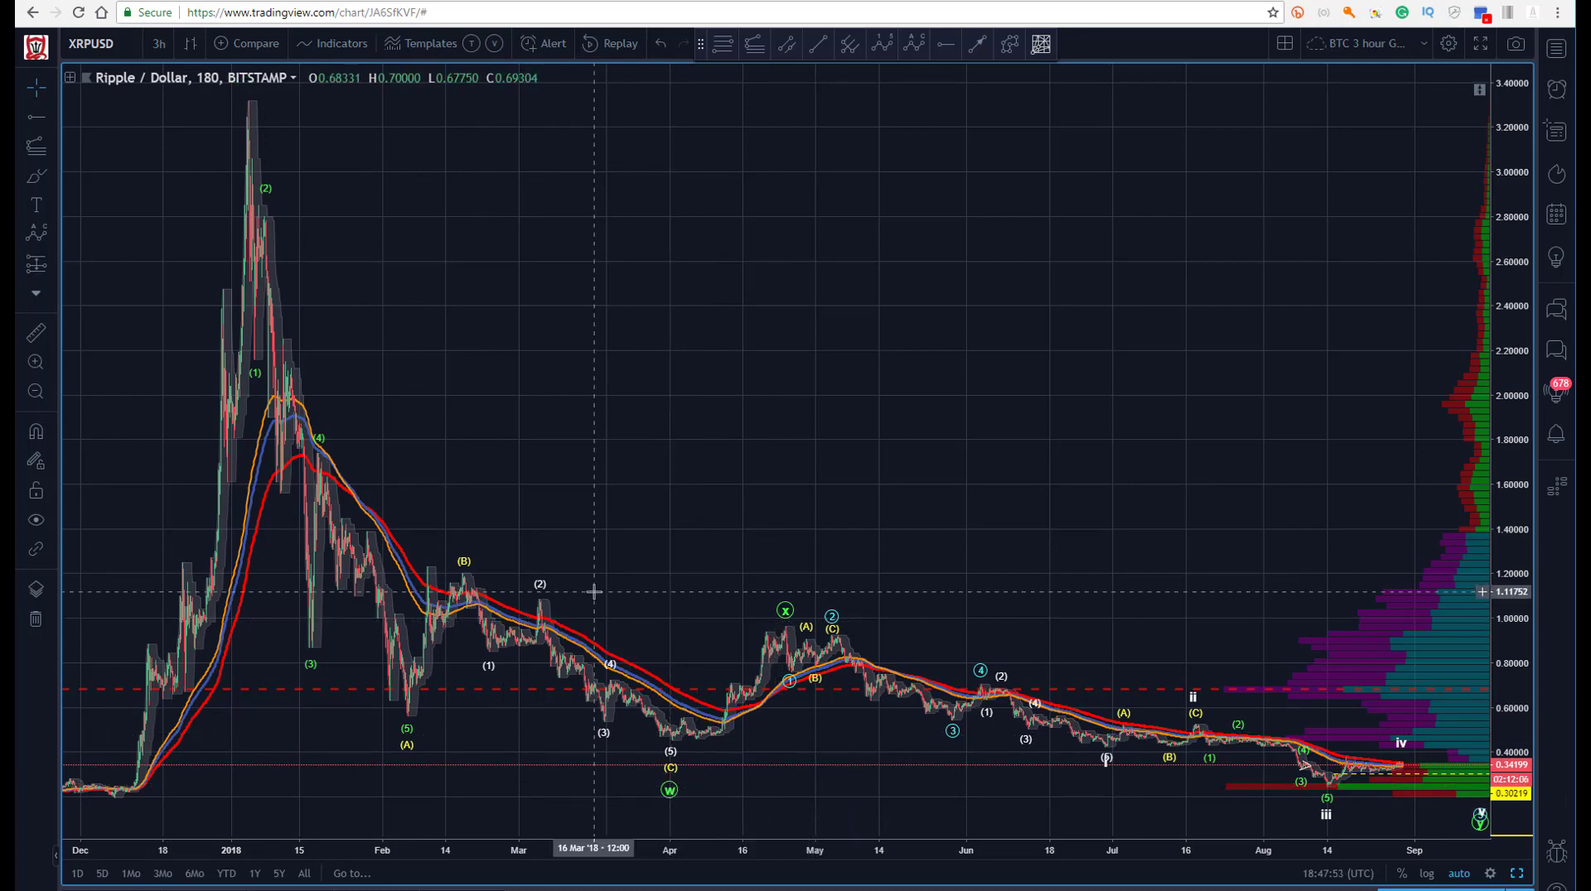
pyautogui.moveTo(588, 387); pyautogui.dragTo(527, 388)
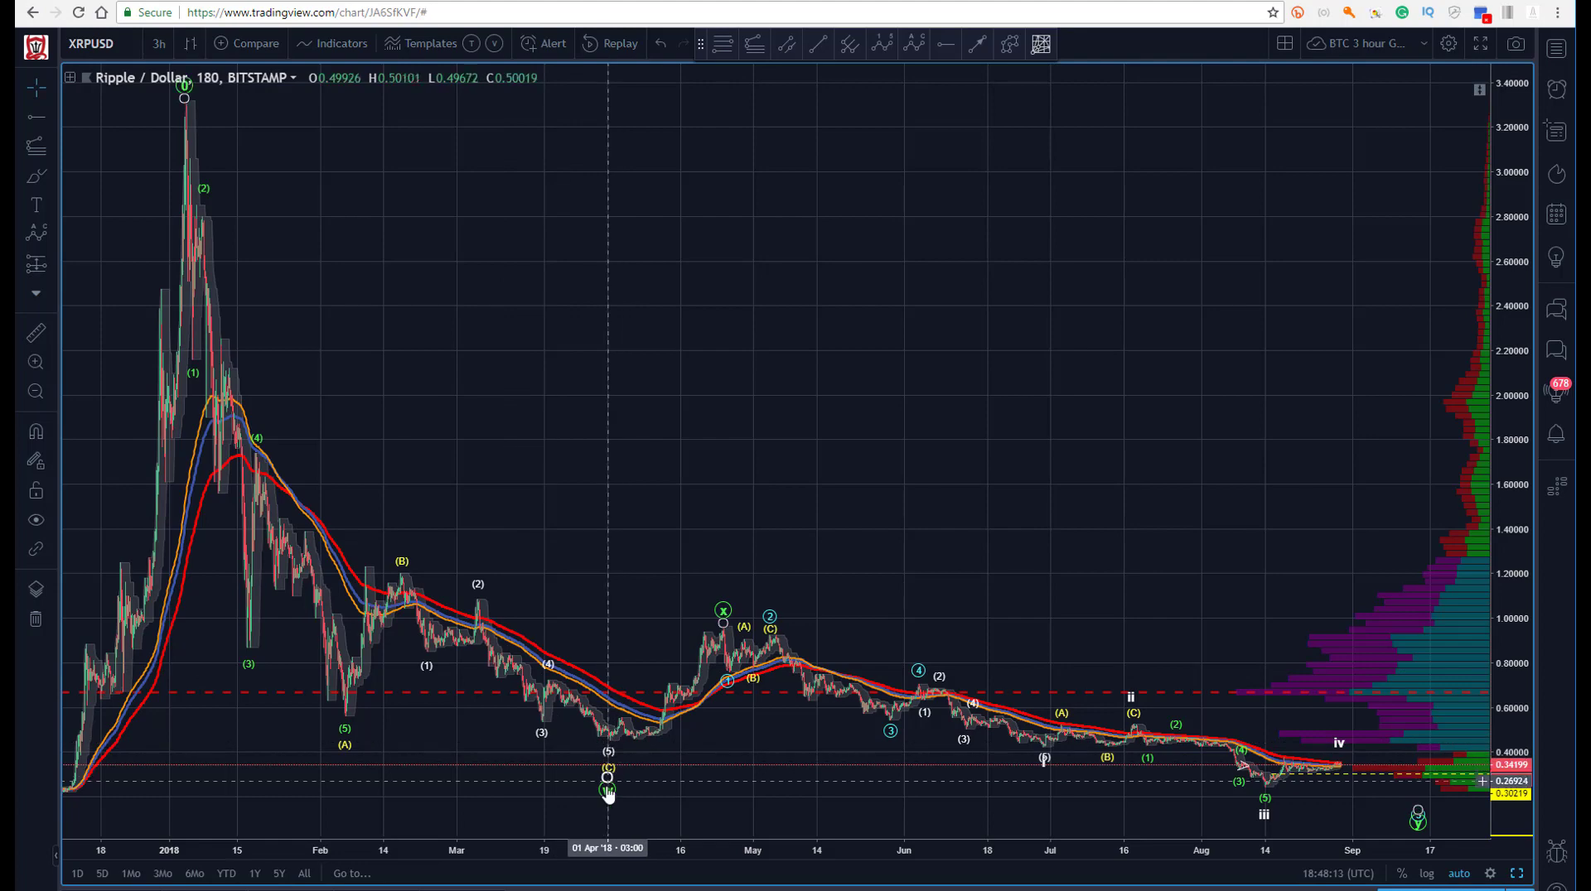
pyautogui.moveTo(575, 380); pyautogui.dragTo(465, 256)
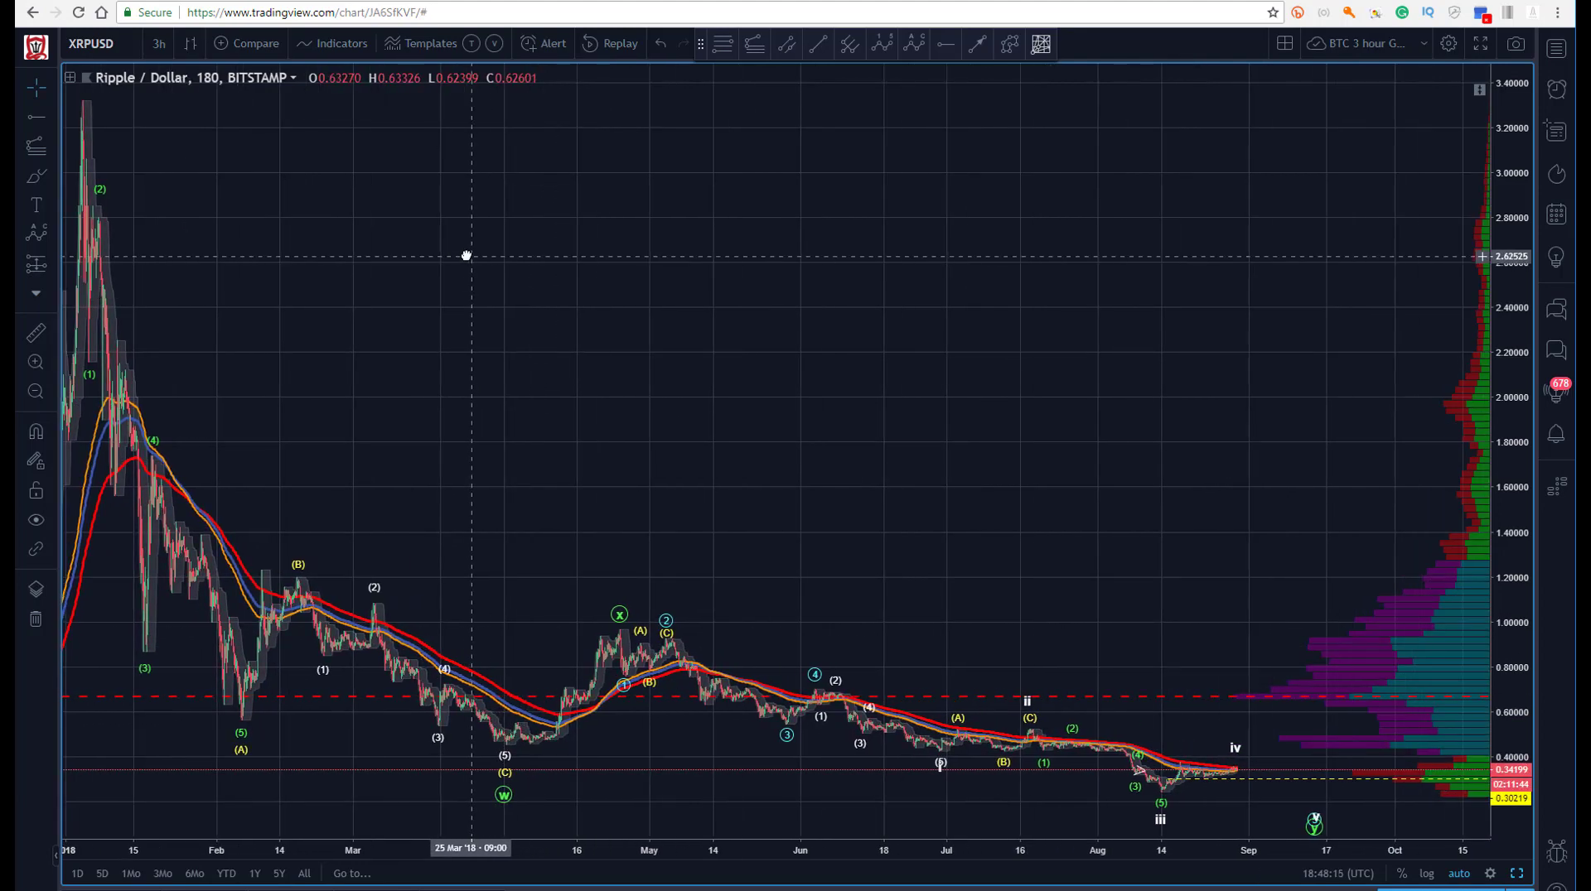
pyautogui.scroll(5, 238, 146)
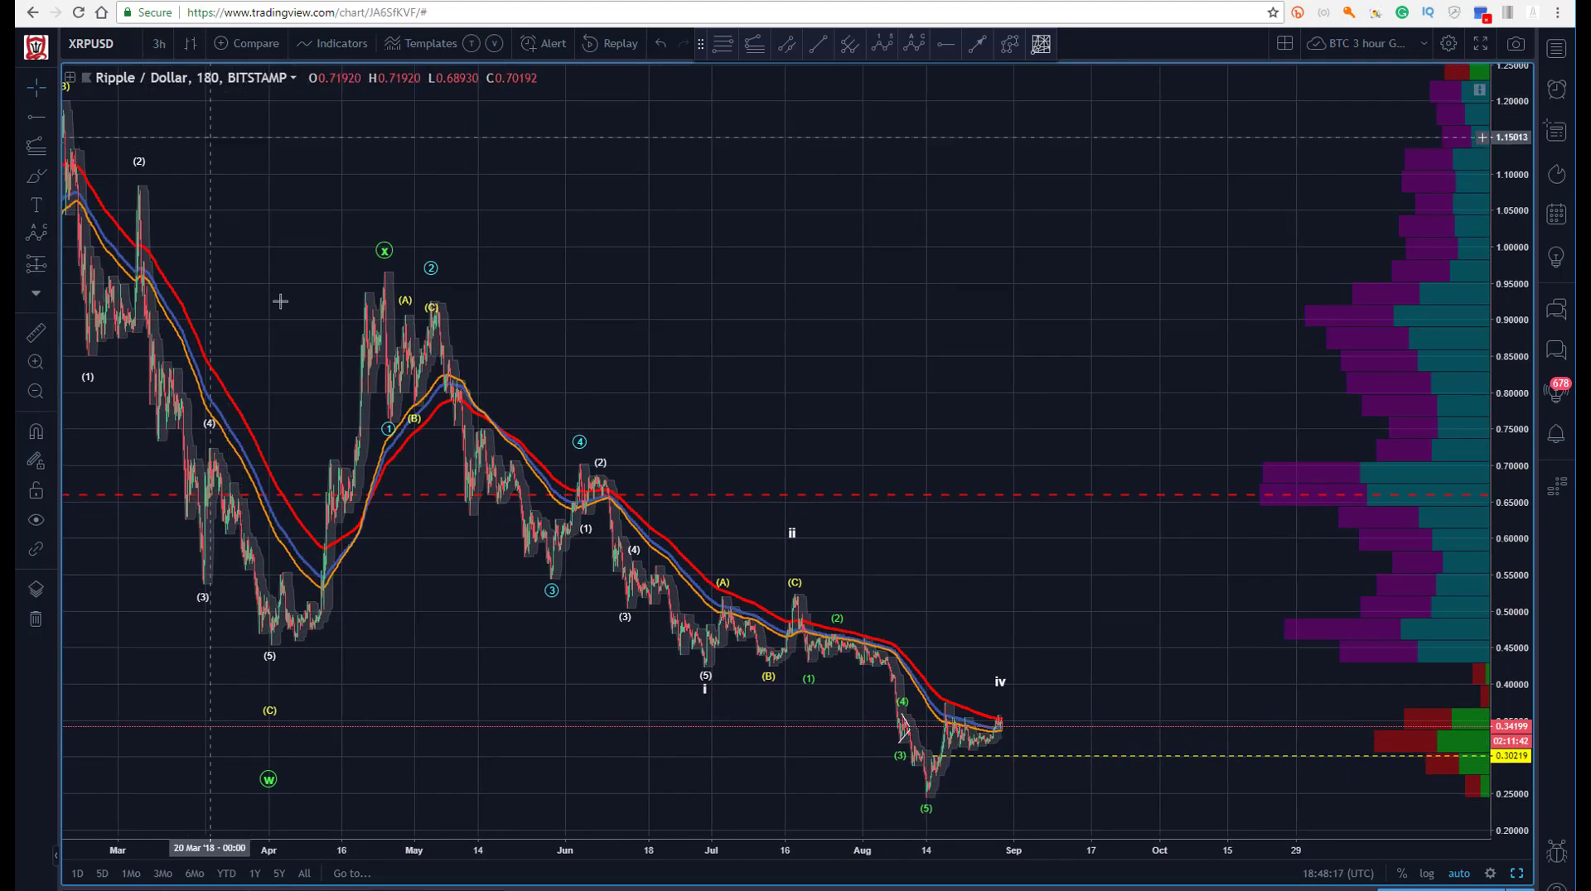
pyautogui.moveTo(268, 704); pyautogui.dragTo(268, 676)
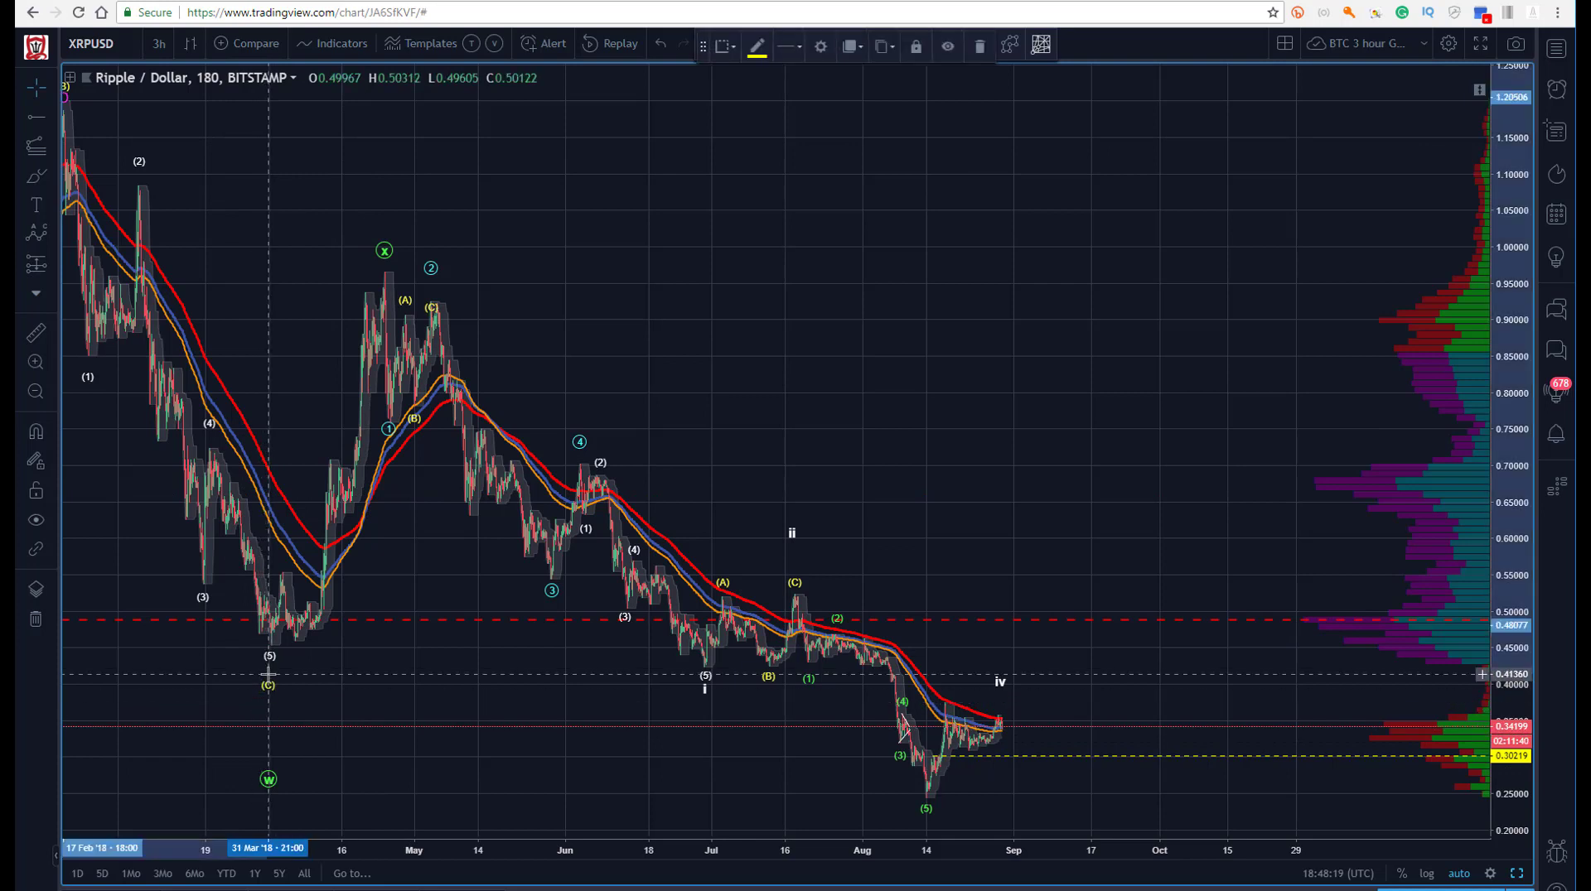
pyautogui.moveTo(263, 791); pyautogui.dragTo(266, 704)
pyautogui.click(315, 355)
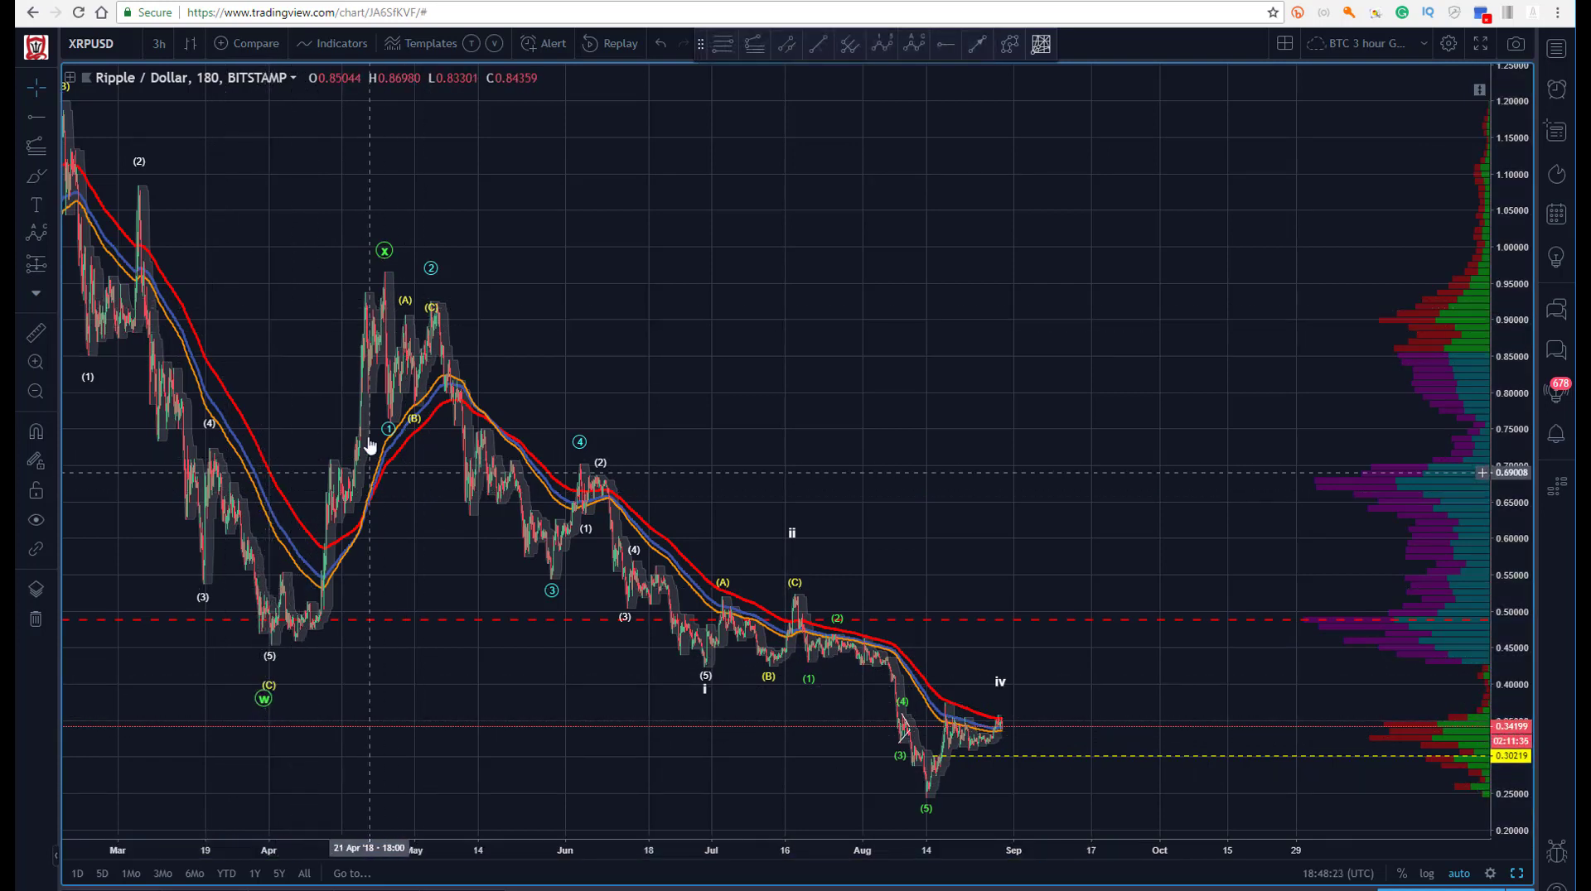
pyautogui.click(390, 427)
pyautogui.moveTo(266, 263); pyautogui.dragTo(276, 261)
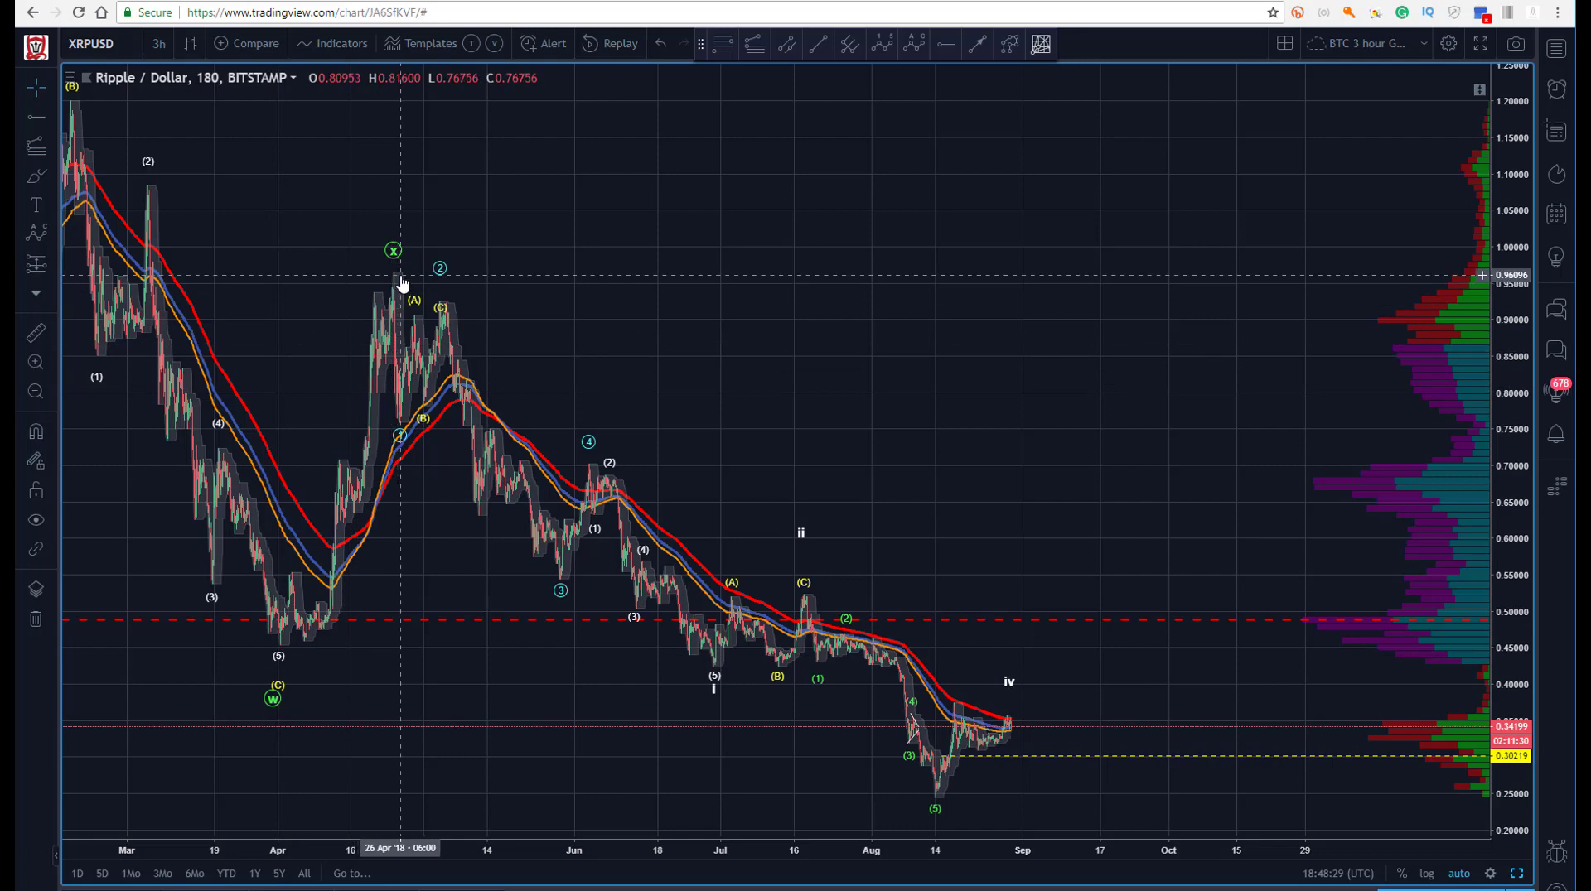
# Draw a Fibonacci retracement from the February high at about 1.23 to the wave w low at about 0.45.
pyautogui.moveTo(335, 196); pyautogui.dragTo(373, 203)
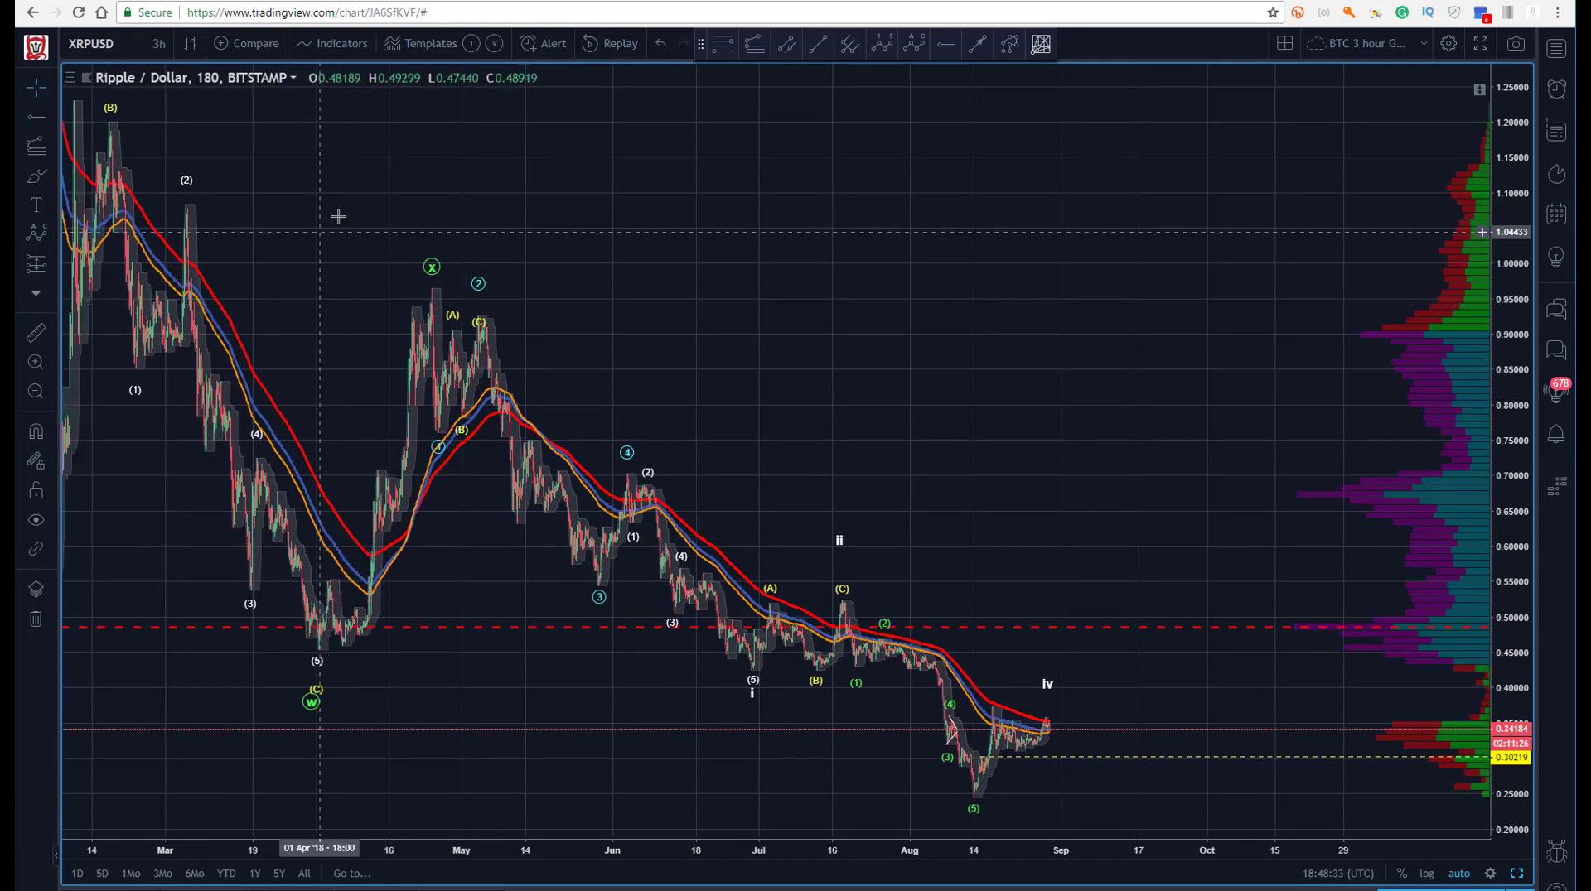
pyautogui.moveTo(430, 133); pyautogui.dragTo(533, 124)
pyautogui.moveTo(500, 238); pyautogui.dragTo(757, 177)
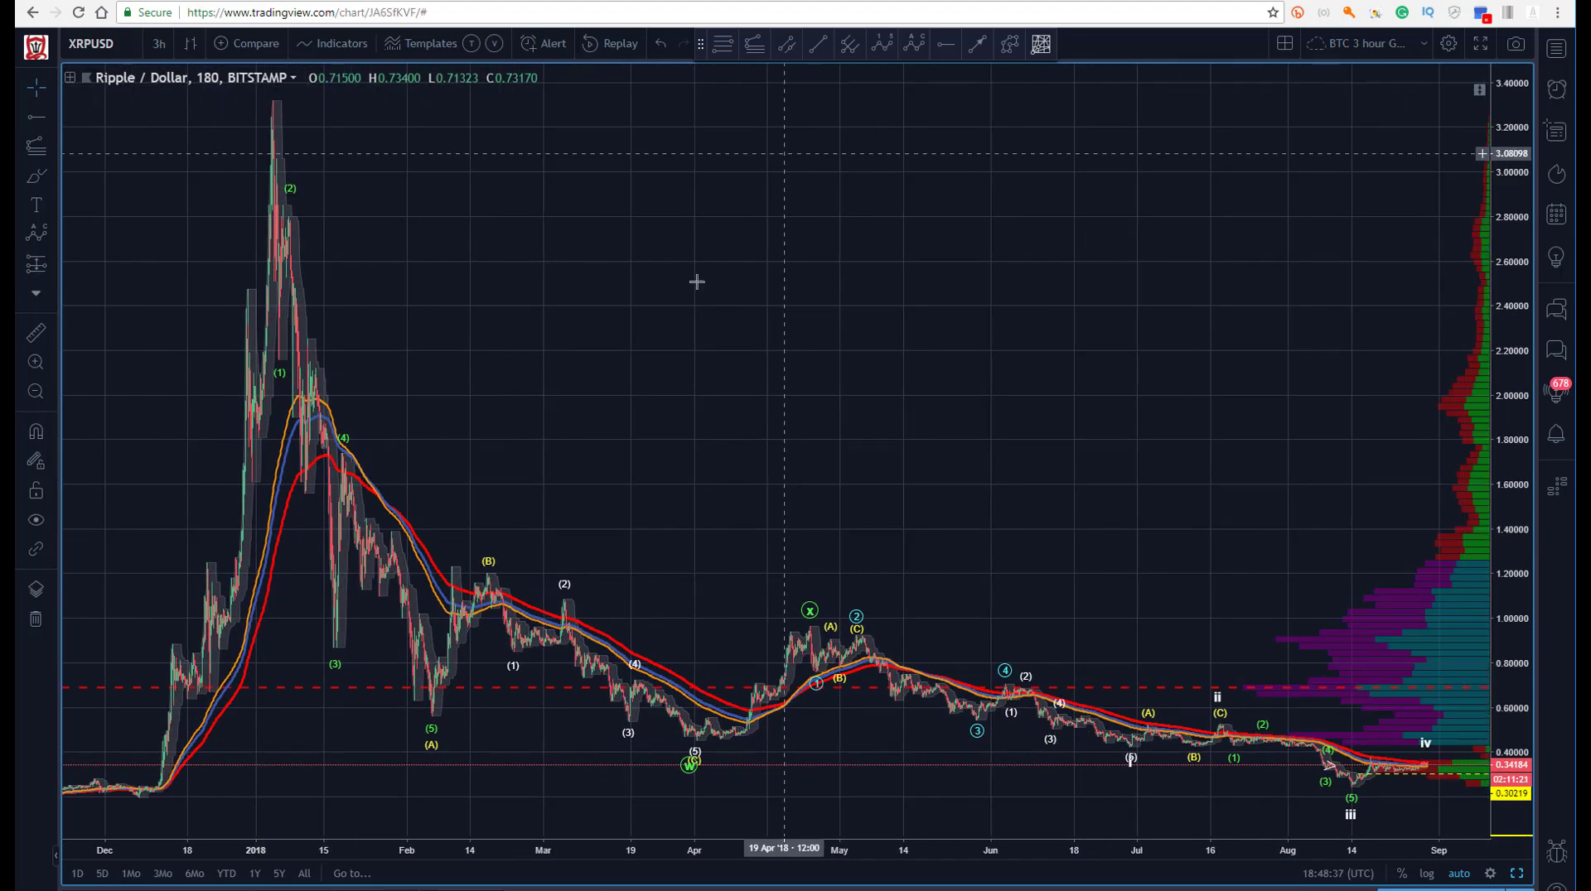
pyautogui.moveTo(658, 852); pyautogui.dragTo(461, 852)
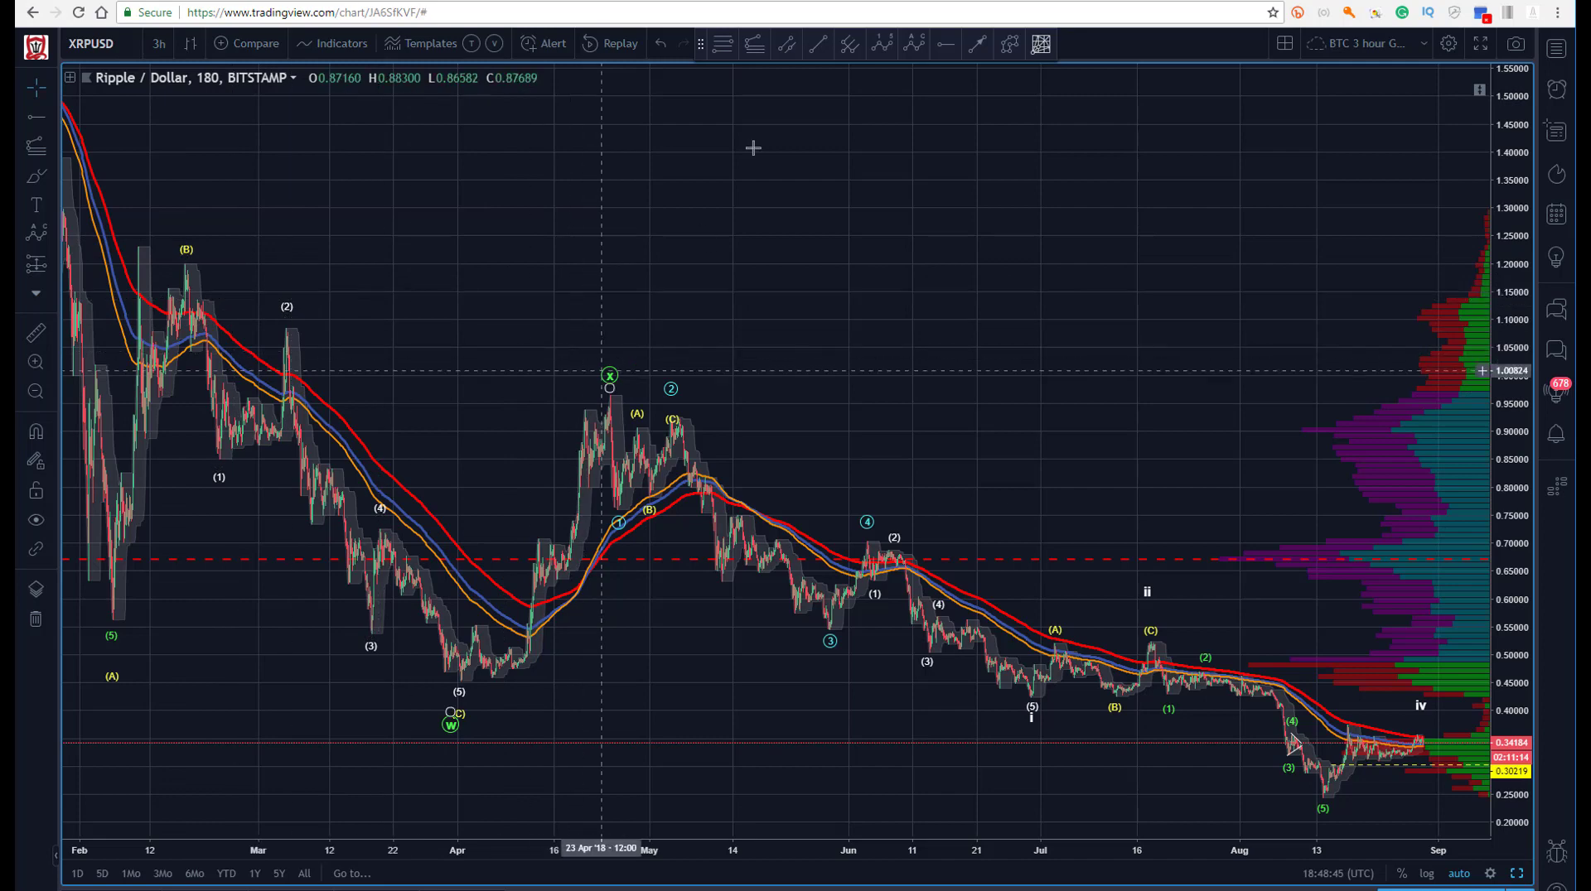
pyautogui.click(722, 45)
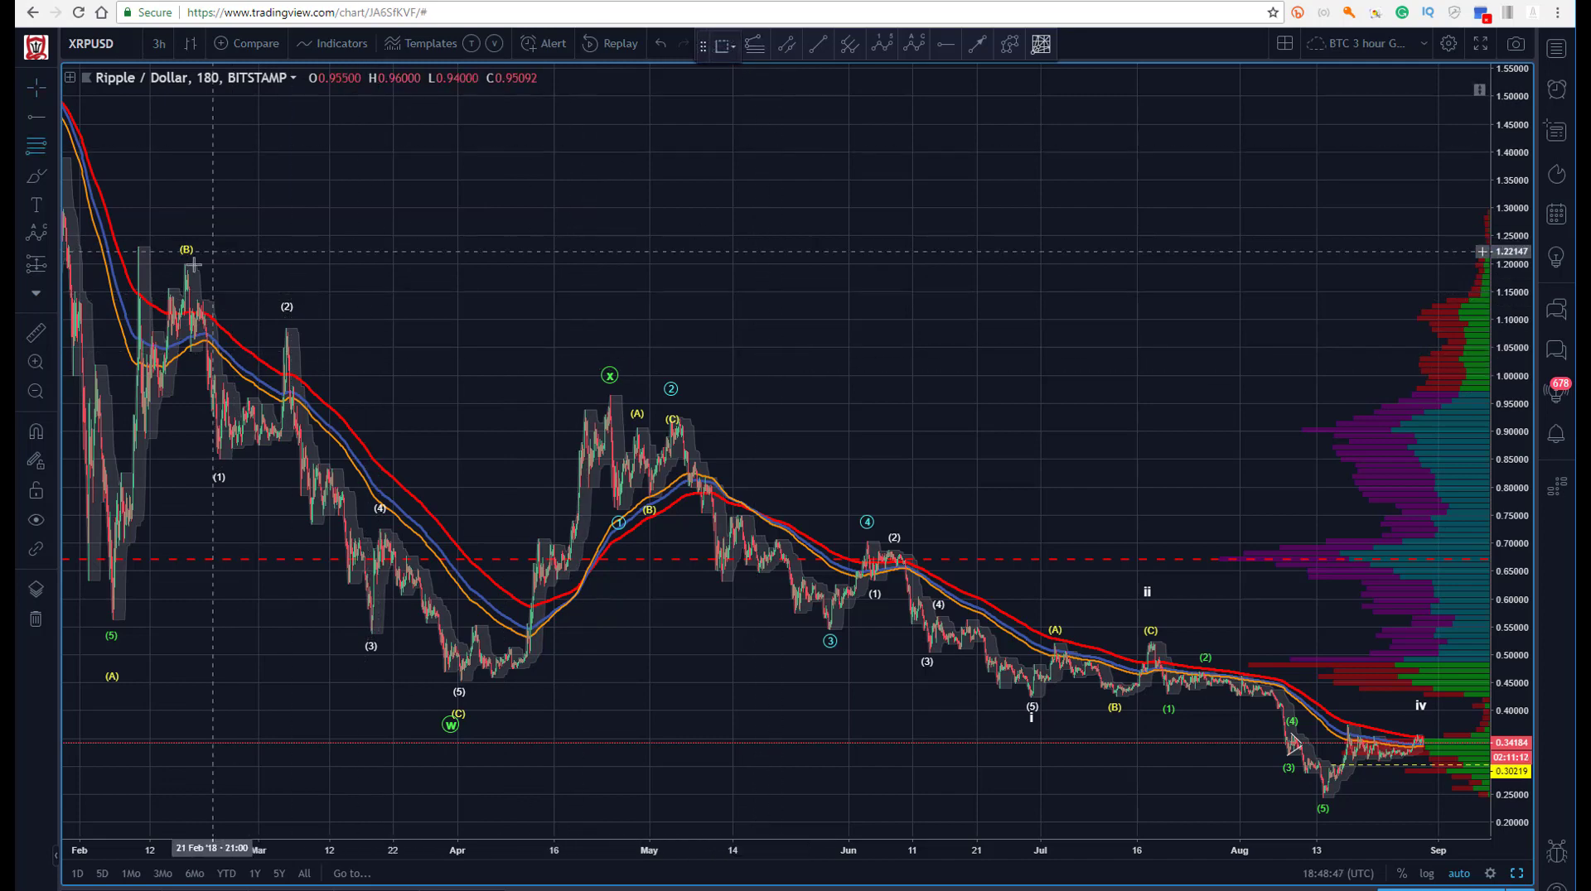
pyautogui.click(132, 245)
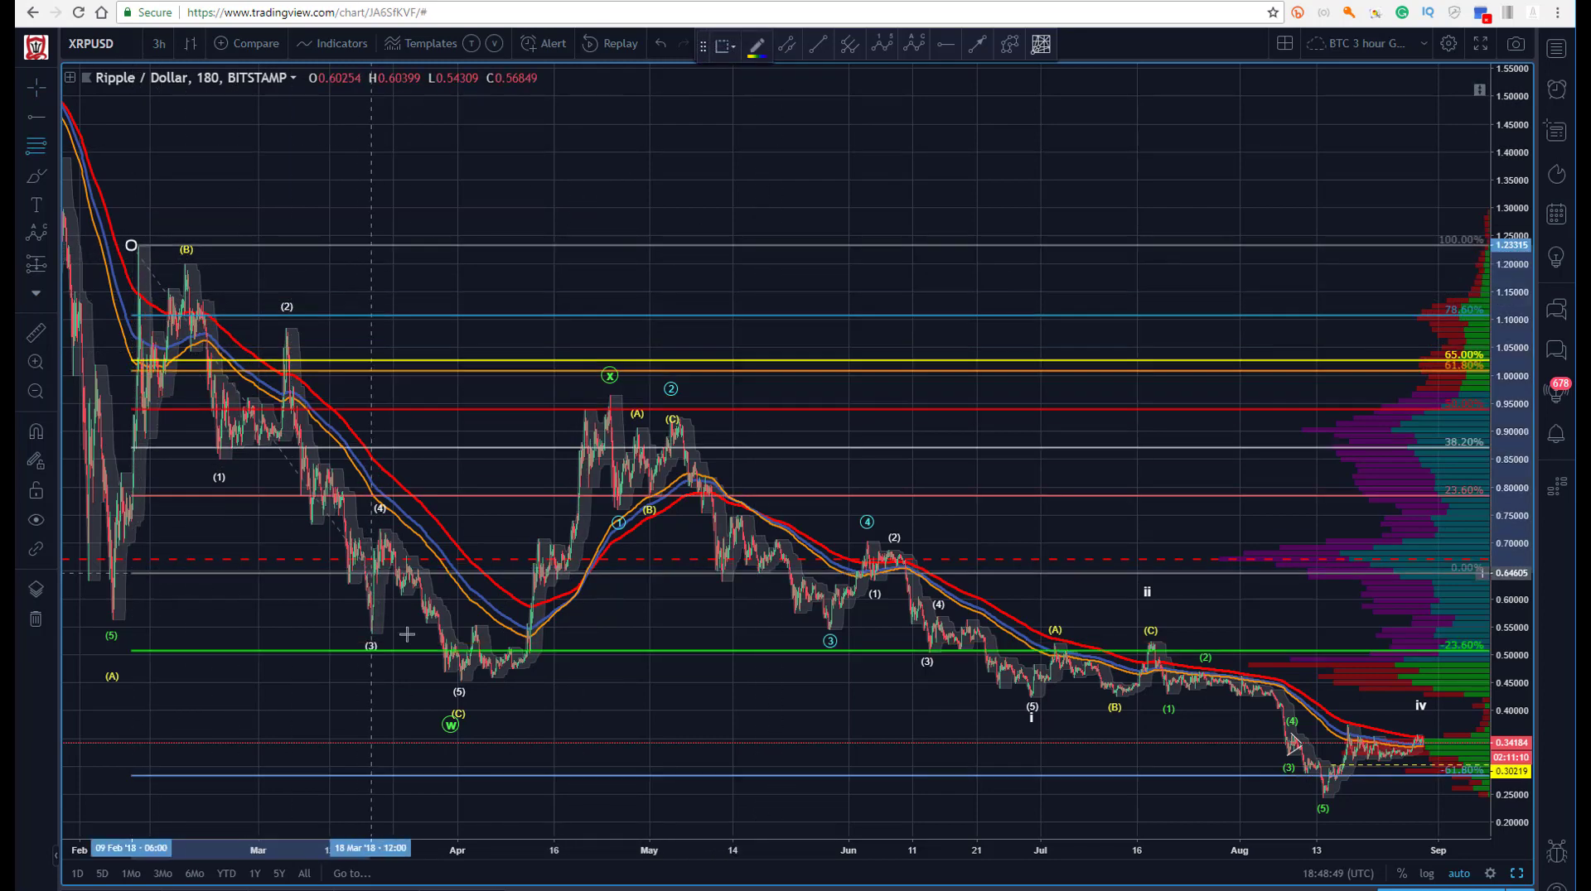
pyautogui.click(430, 680)
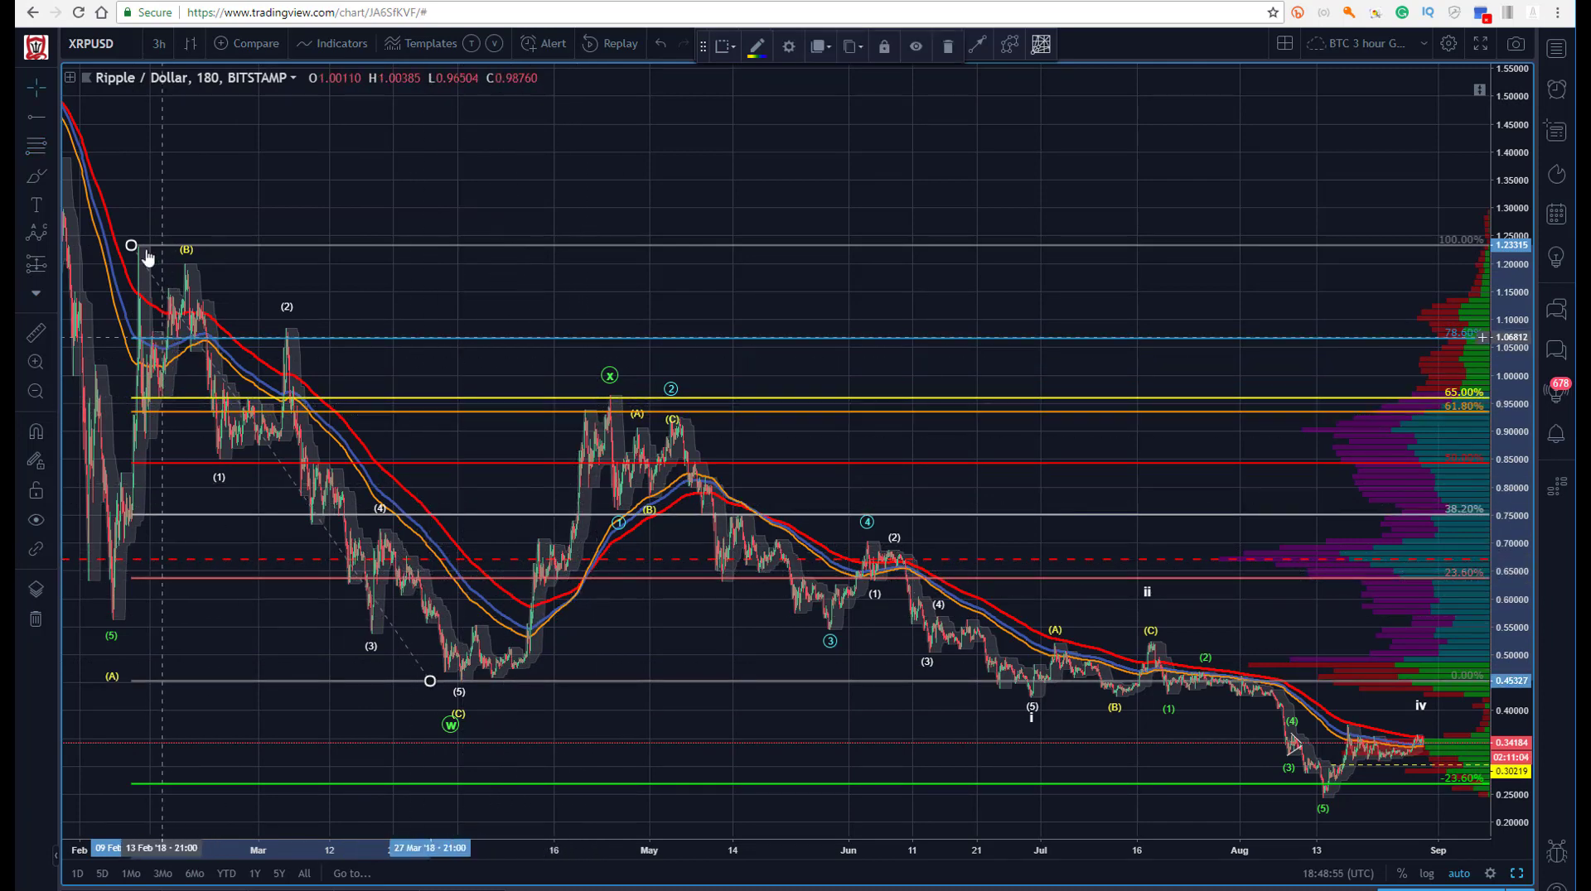
# Move the retracement's starting point to the late-January high at about 1.39.
pyautogui.moveTo(132, 245); pyautogui.dragTo(139, 228)
pyautogui.moveTo(278, 128); pyautogui.dragTo(355, 134)
pyautogui.moveTo(212, 348); pyautogui.dragTo(134, 292)
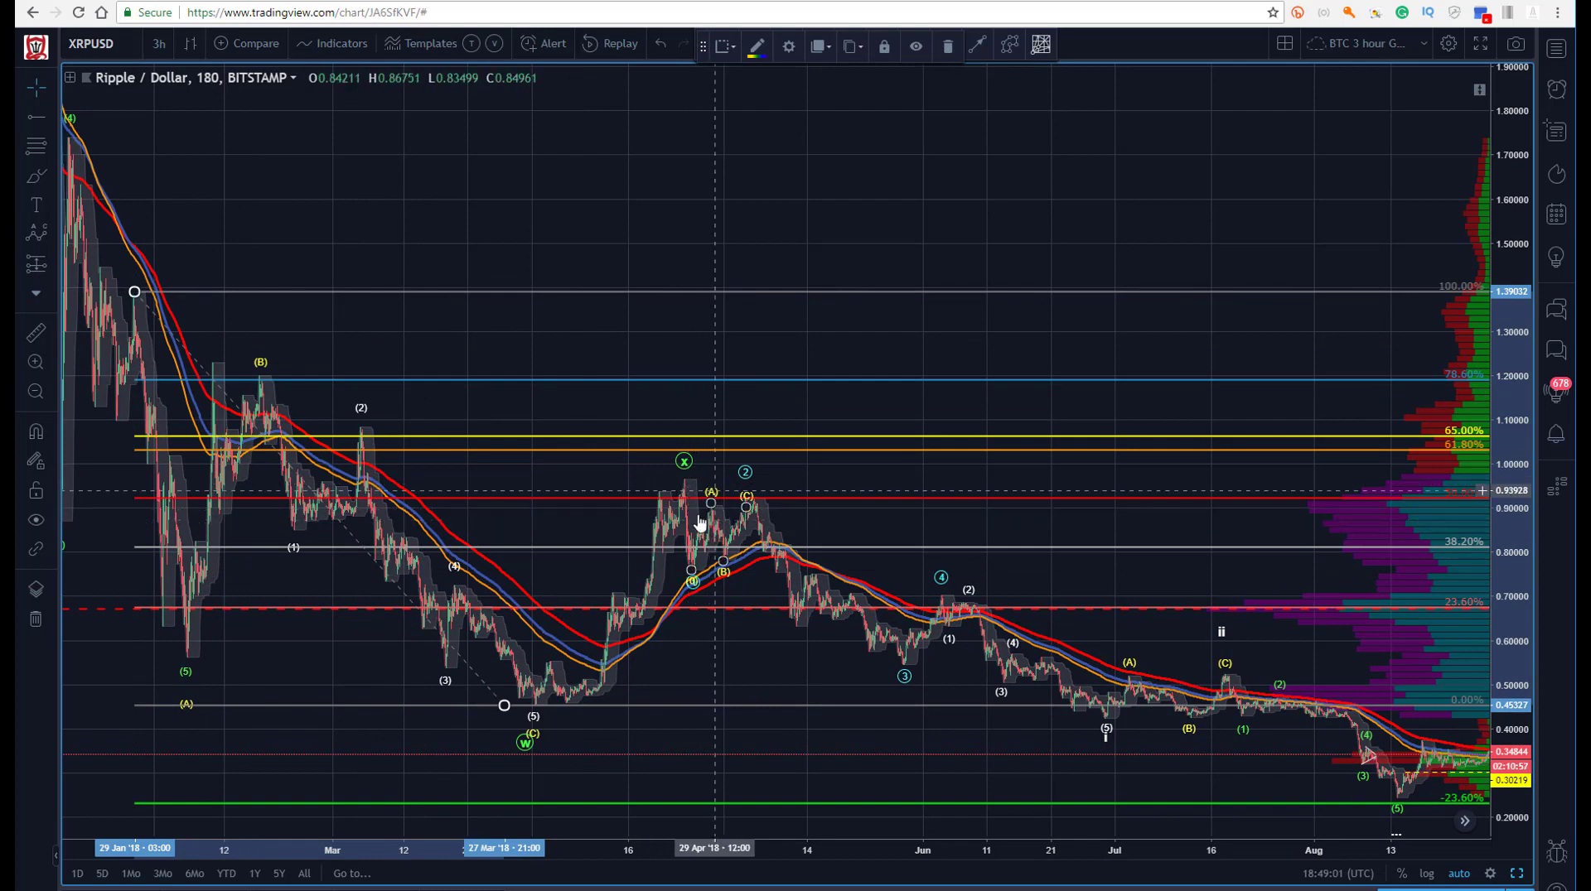
pyautogui.moveTo(827, 207); pyautogui.dragTo(632, 150)
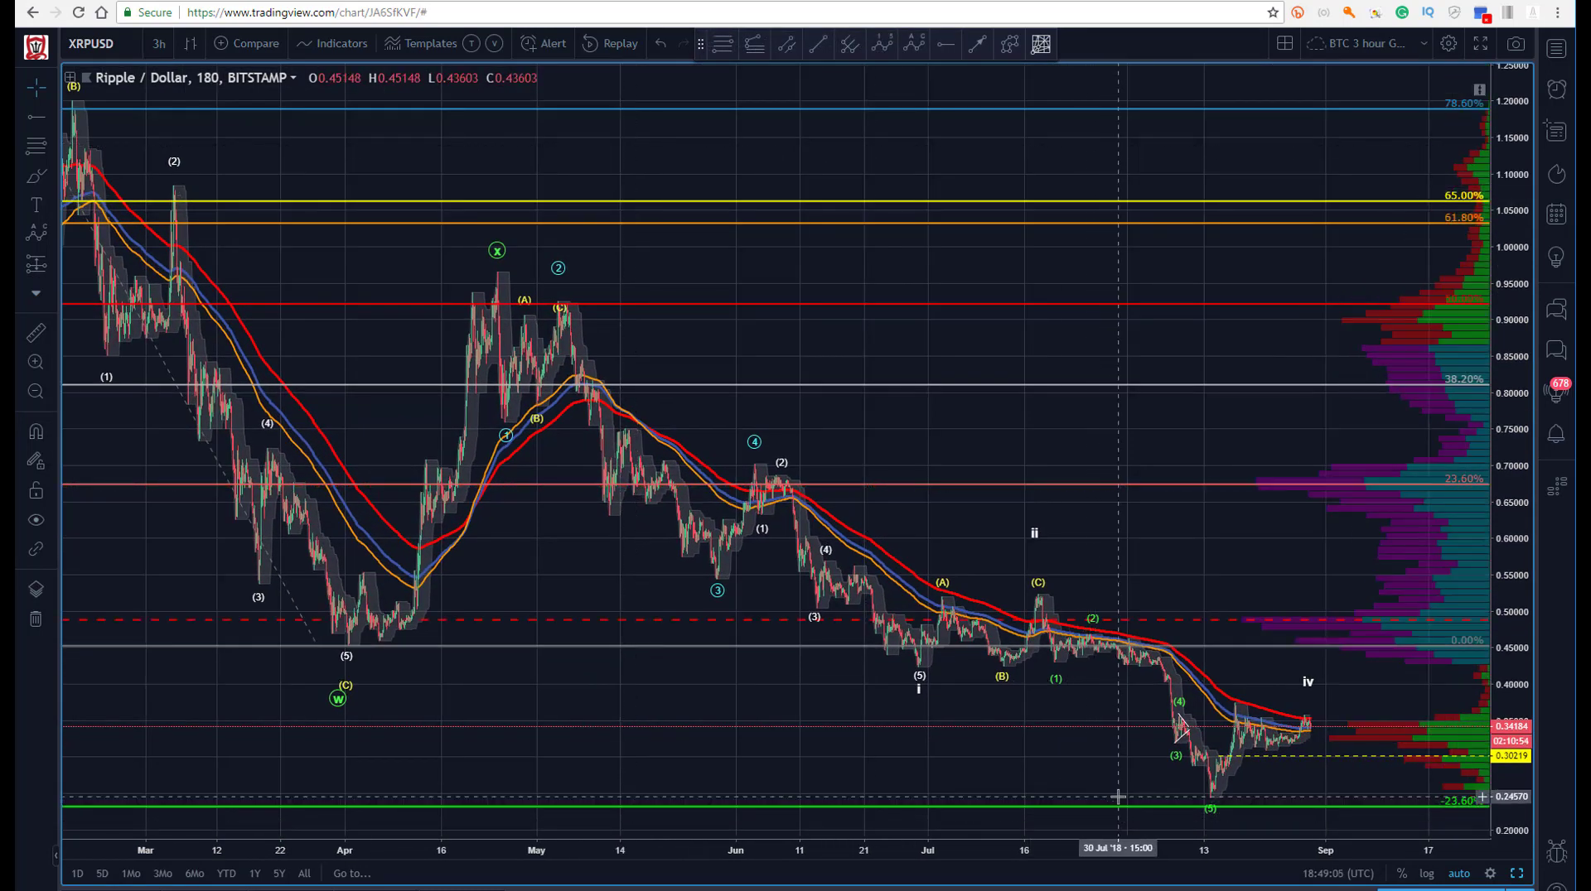
pyautogui.moveTo(845, 270); pyautogui.dragTo(952, 260)
pyautogui.moveTo(247, 199); pyautogui.dragTo(282, 195)
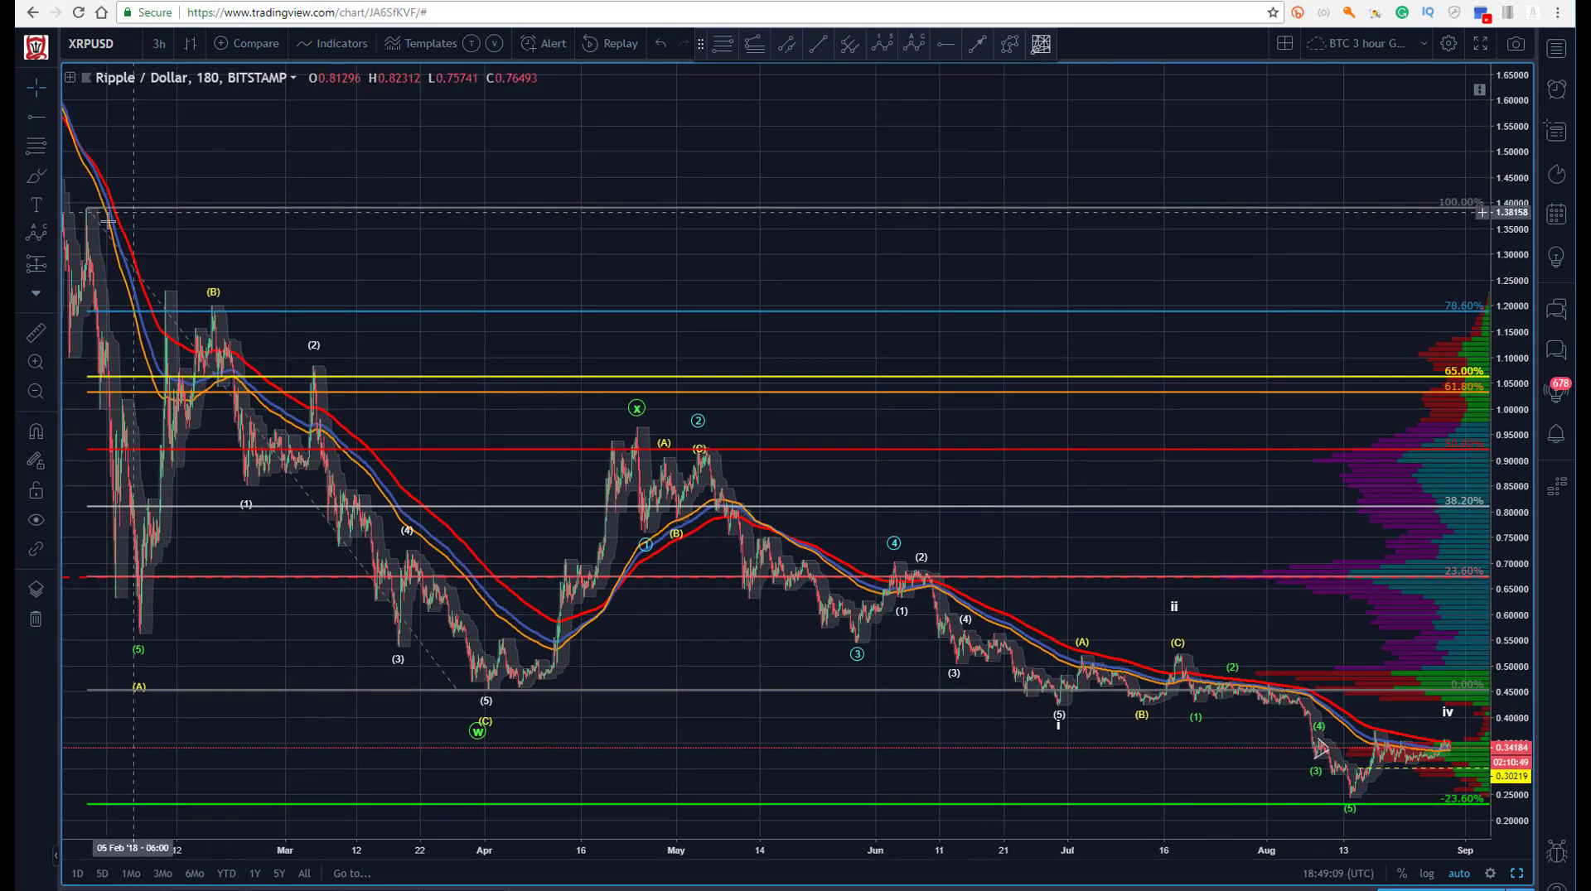
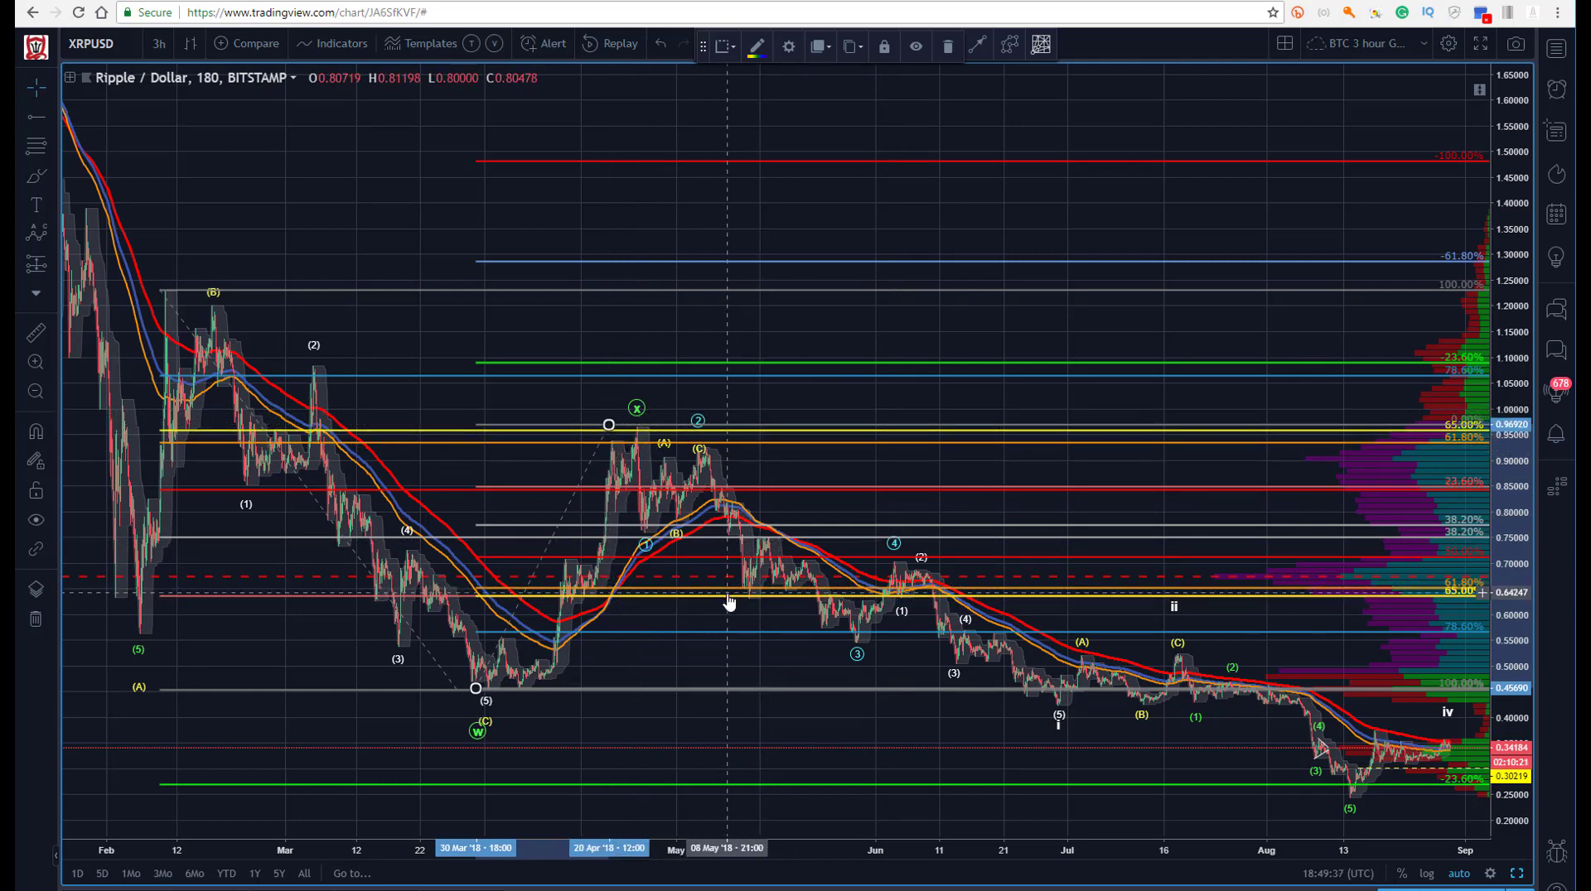
# Delete the Fibonacci retracement drawn between the wave w low and the wave x high.
pyautogui.moveTo(608, 425); pyautogui.dragTo(604, 419)
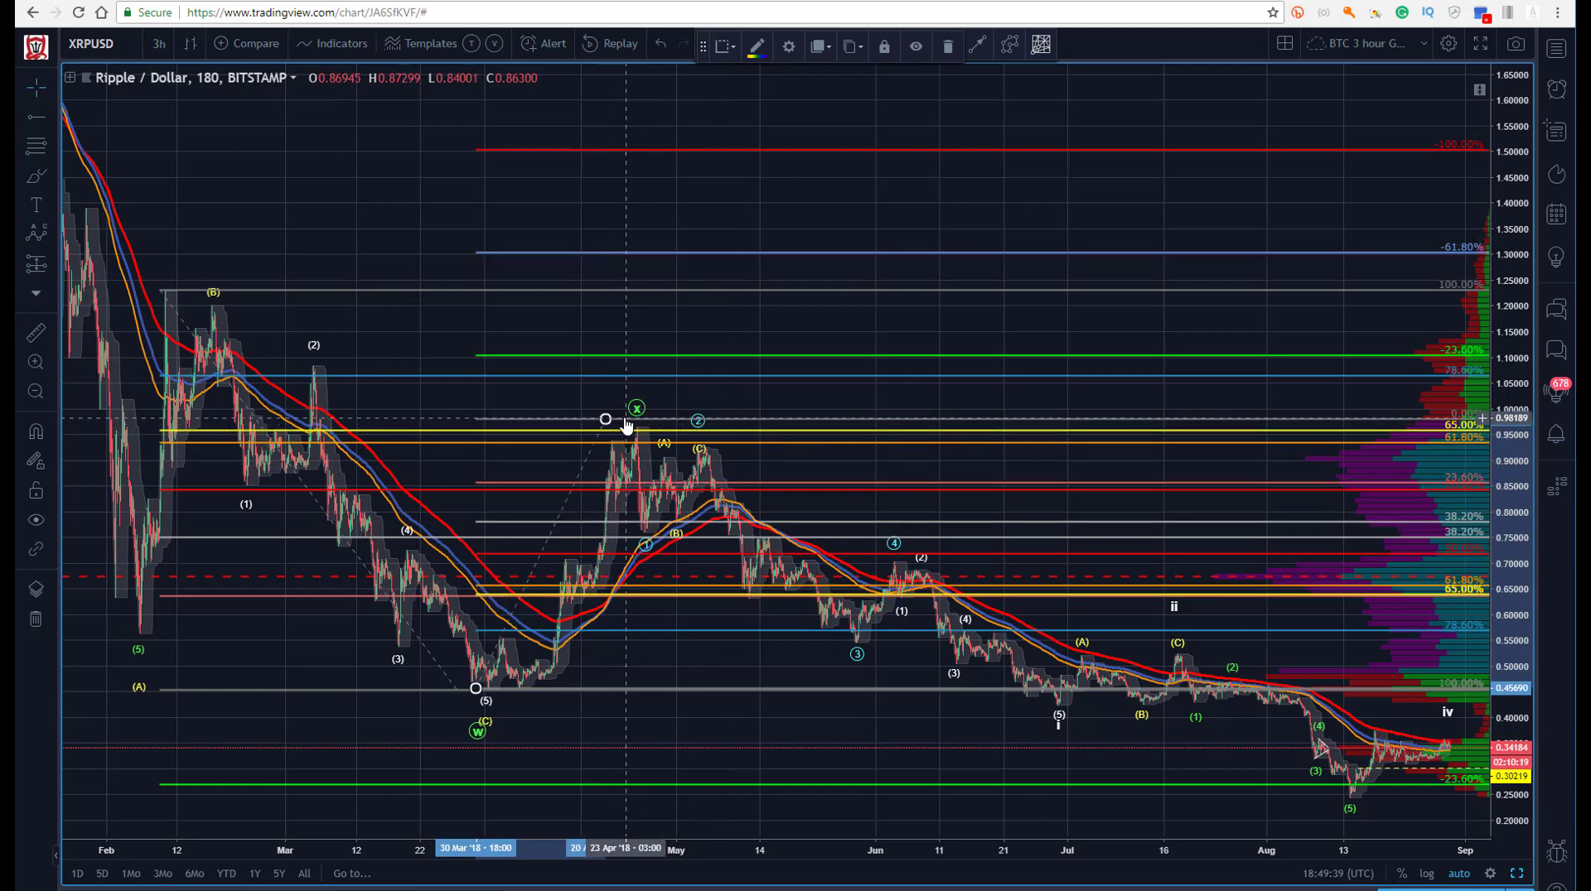
pyautogui.press('Delete')
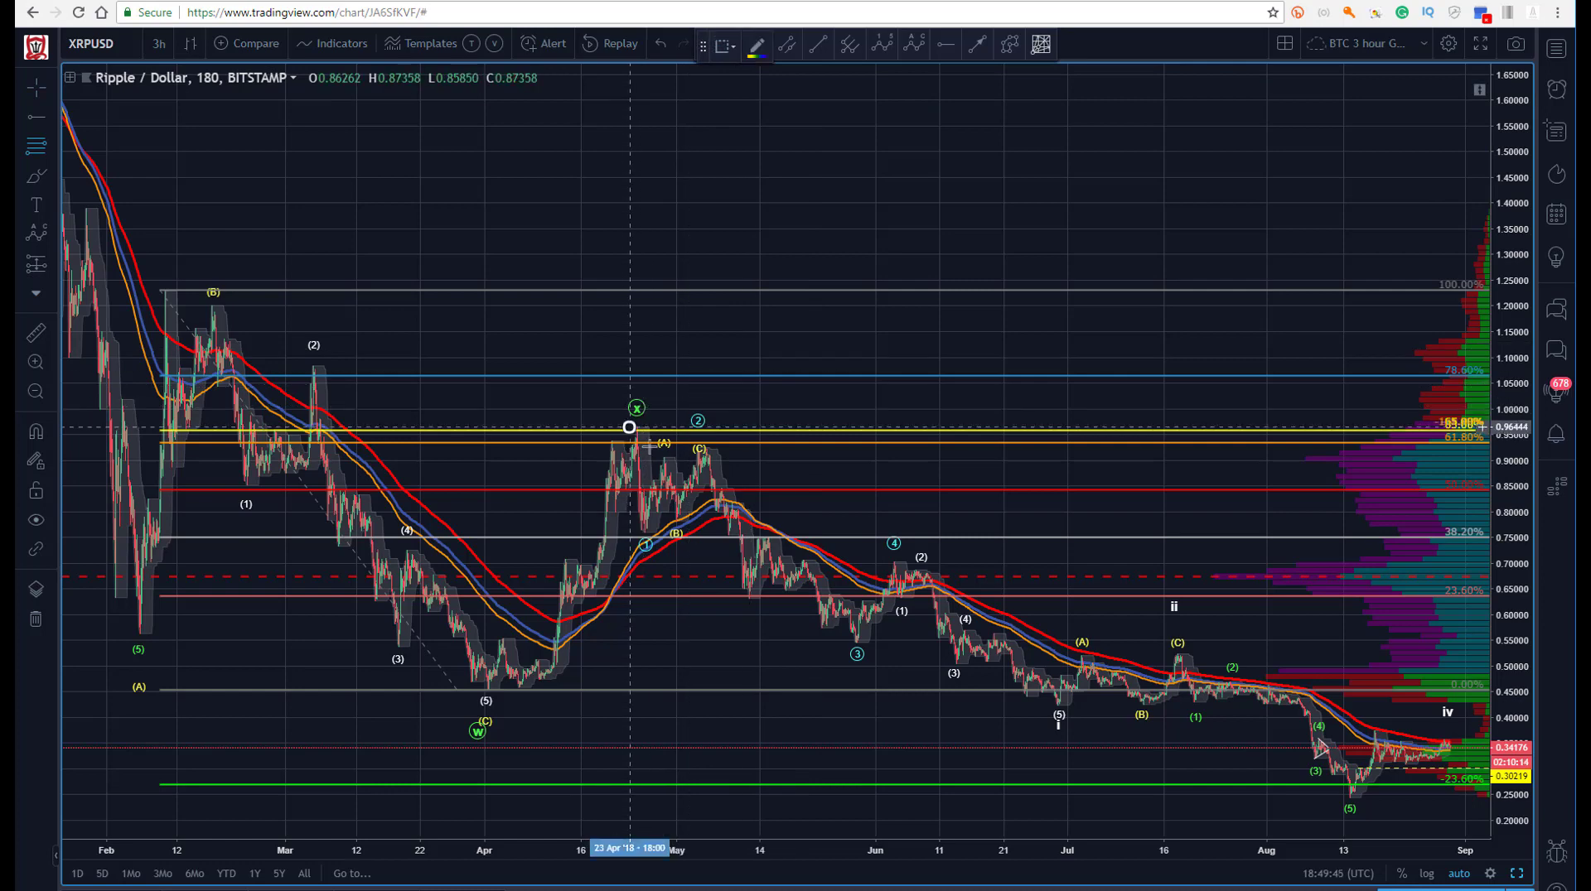
# Measure the decline from the wave x high at about 0.96 to the late-May low at about 0.54 with a Fibonacci retracement, and delete the drawing.
pyautogui.click(629, 427)
pyautogui.click(836, 644)
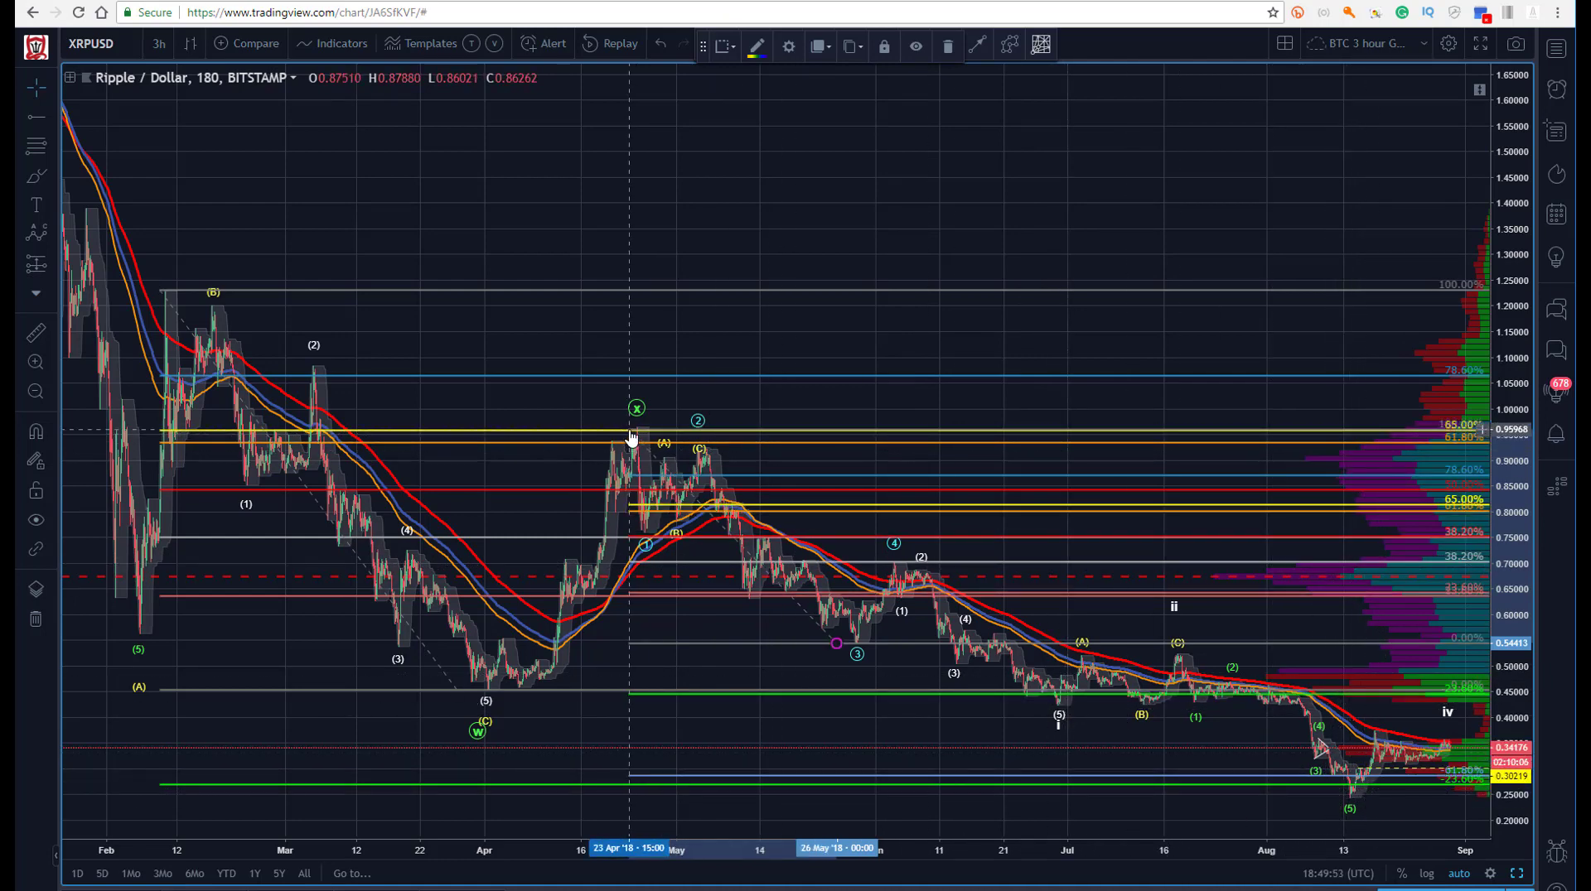
pyautogui.press('Delete')
# Align the yellow (C) and circled w labels directly beneath the white (5) at the early-April low.
pyautogui.moveTo(497, 216); pyautogui.dragTo(309, 154)
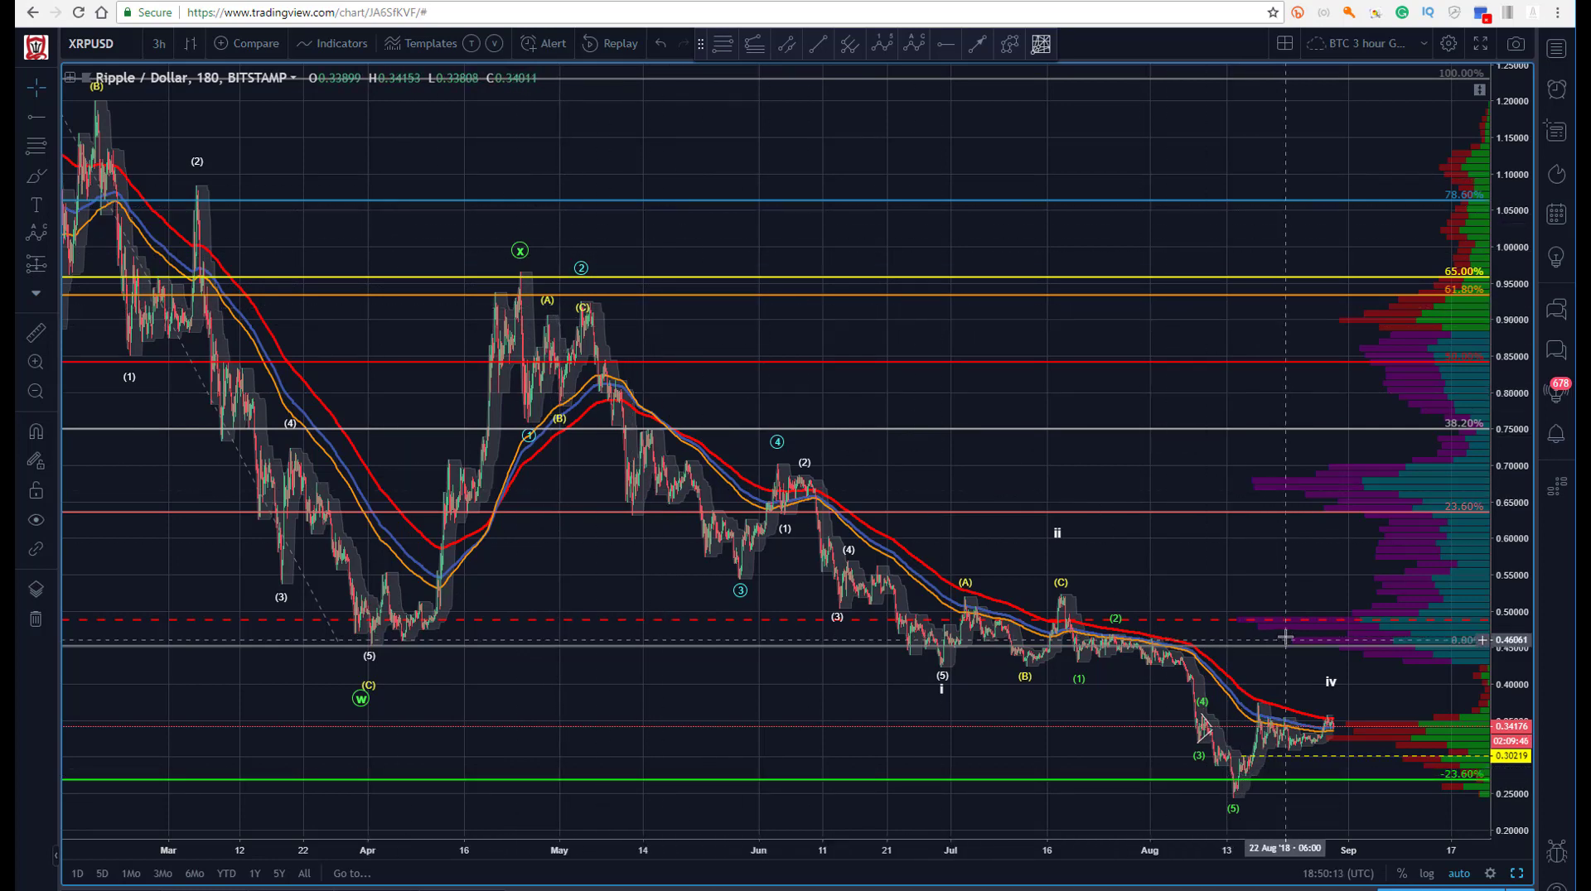
pyautogui.moveTo(561, 160); pyautogui.dragTo(590, 112)
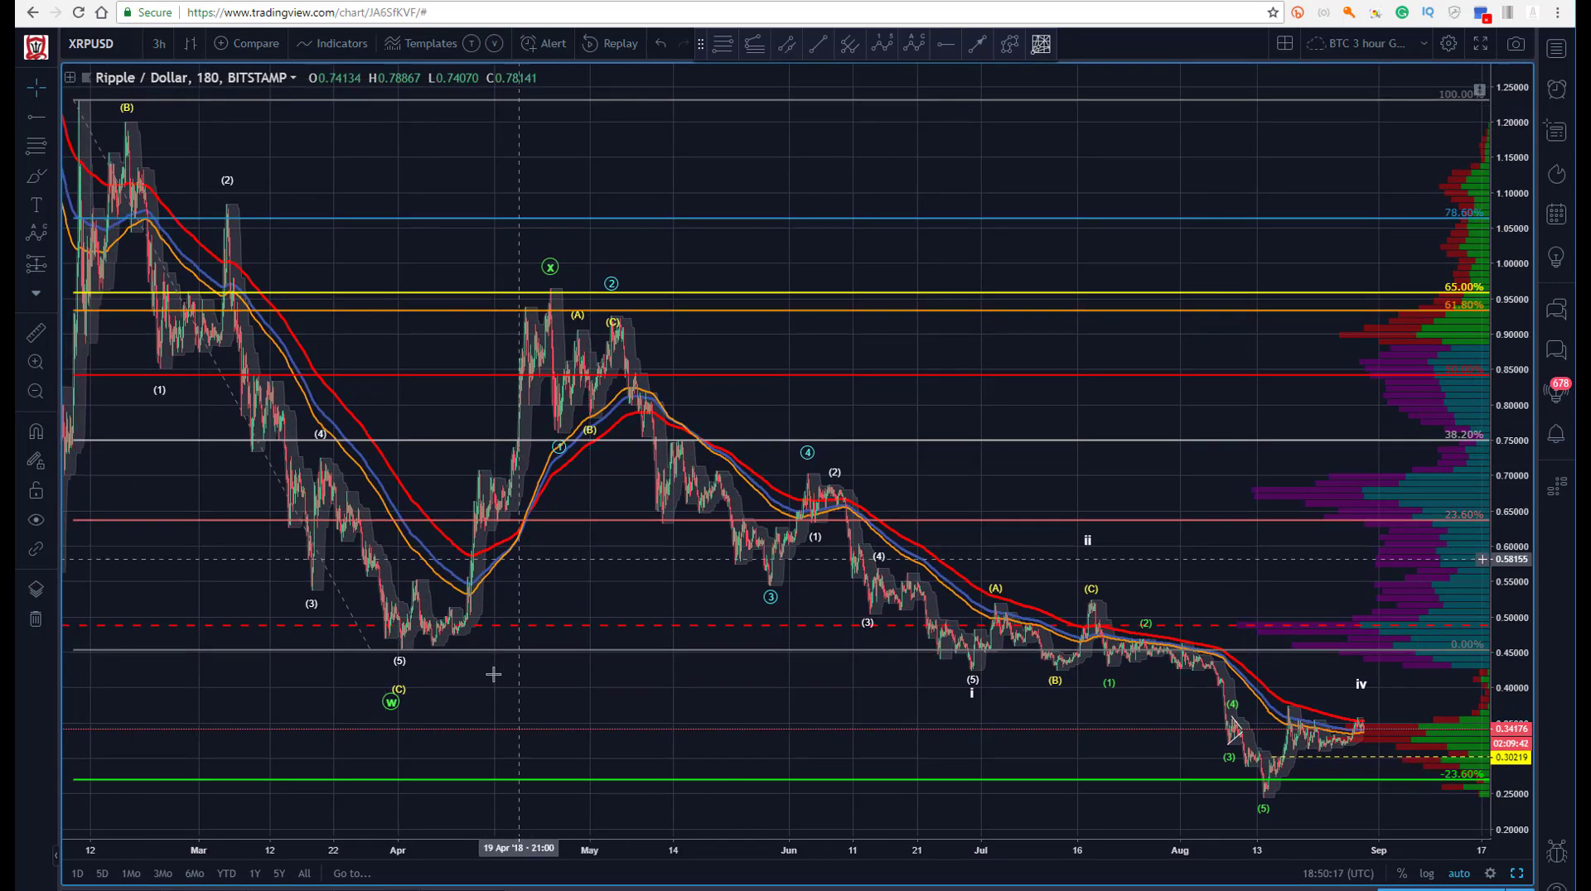
pyautogui.click(405, 692)
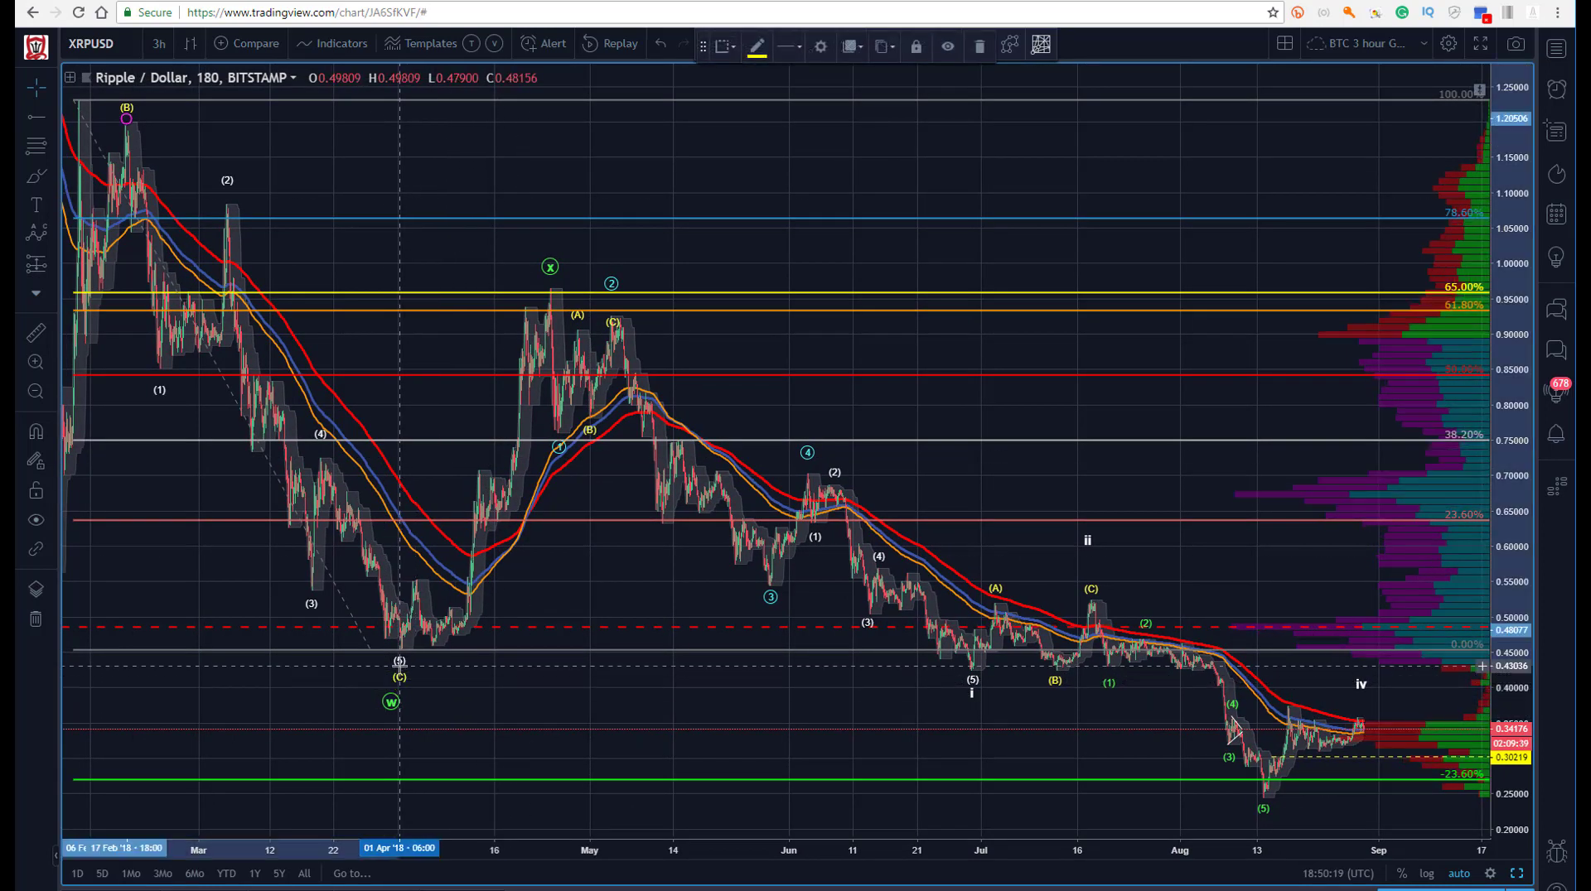
pyautogui.click(412, 199)
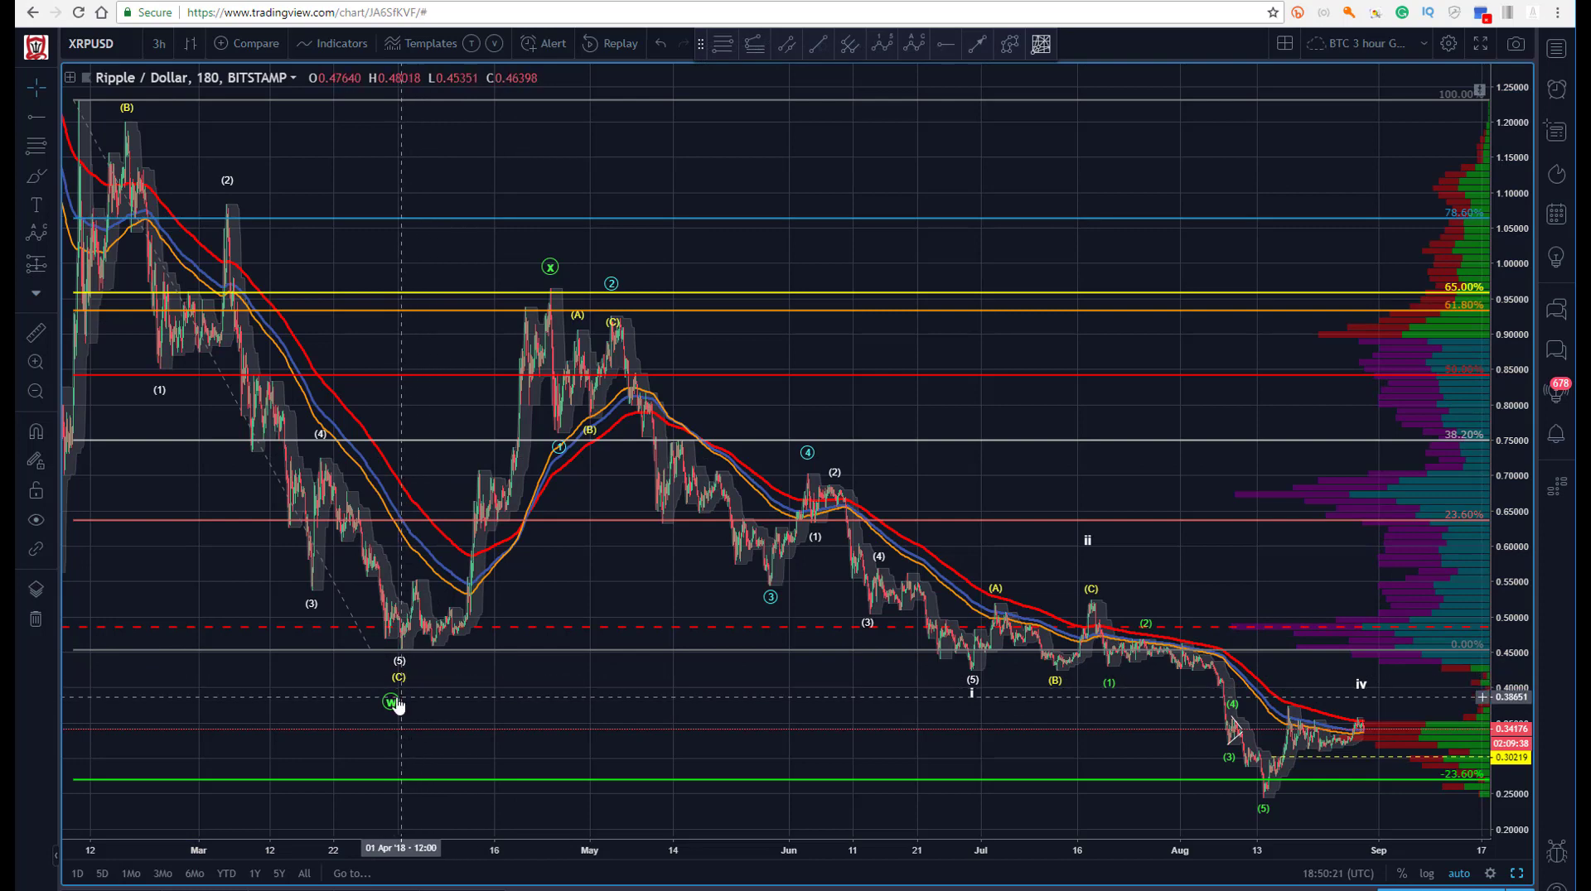
pyautogui.moveTo(393, 698); pyautogui.dragTo(396, 693)
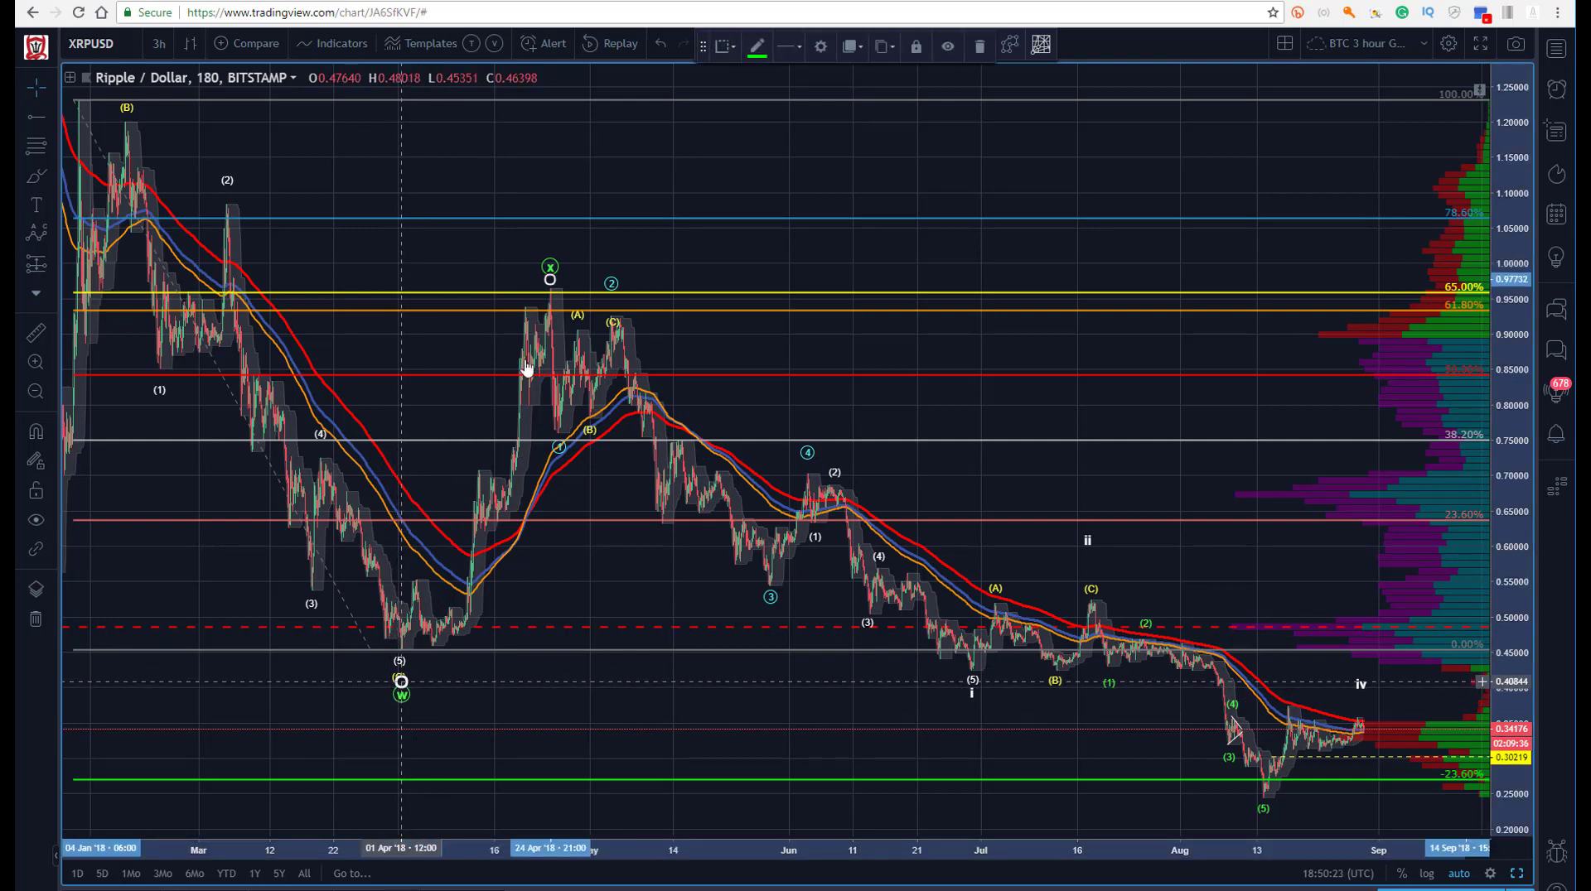
pyautogui.click(365, 204)
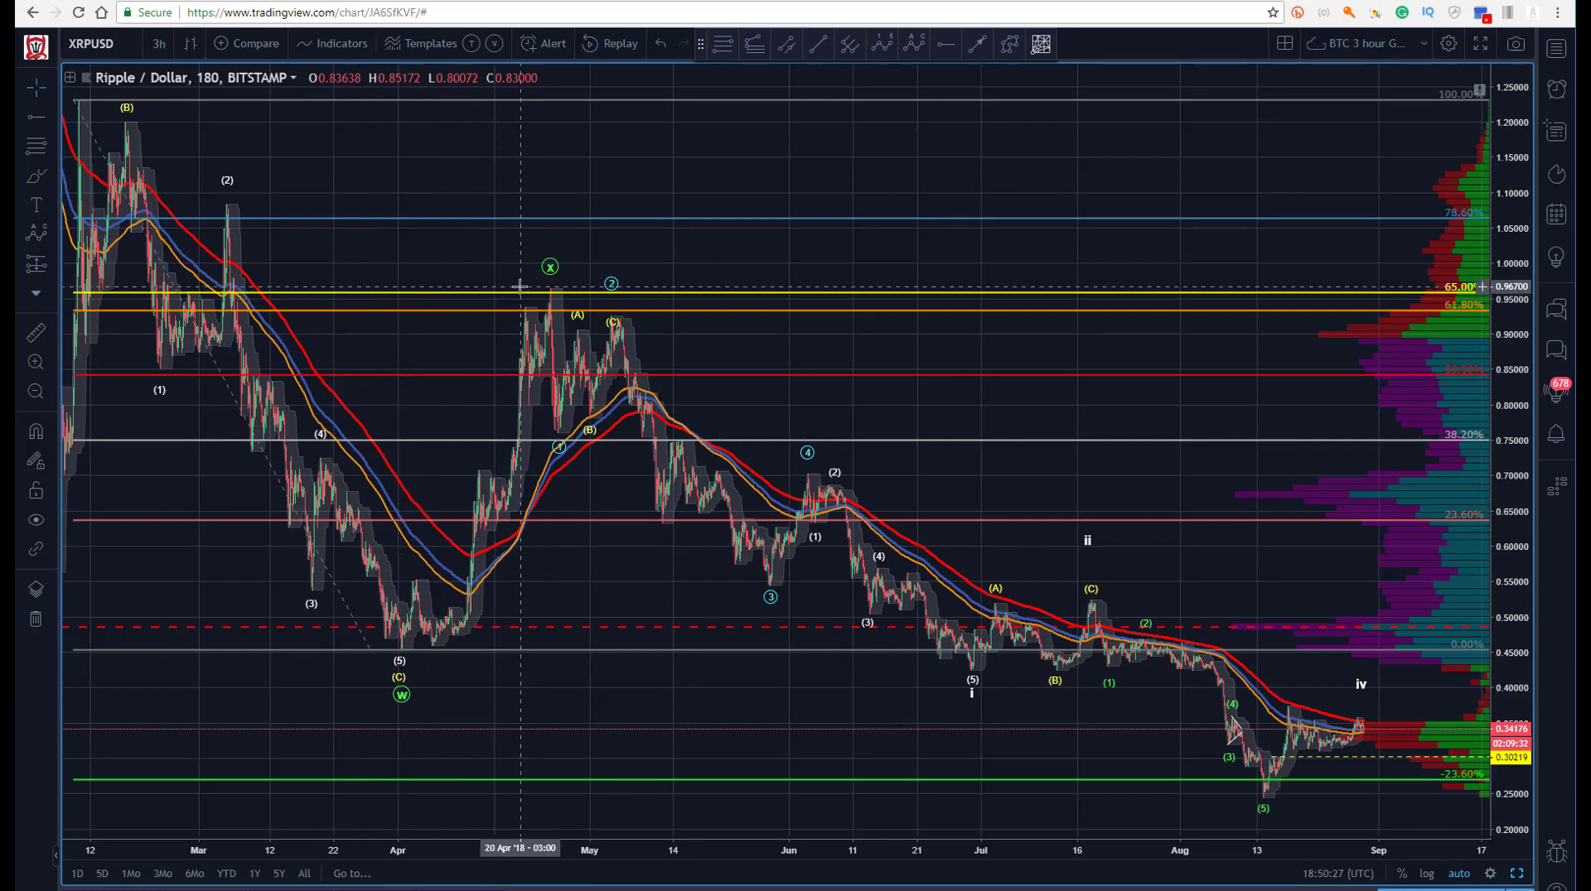
# Raise the early-May (C) label to just beneath circled 2, and lower the white ii label to just above the mid-July (C).
pyautogui.click(614, 319)
pyautogui.click(435, 193)
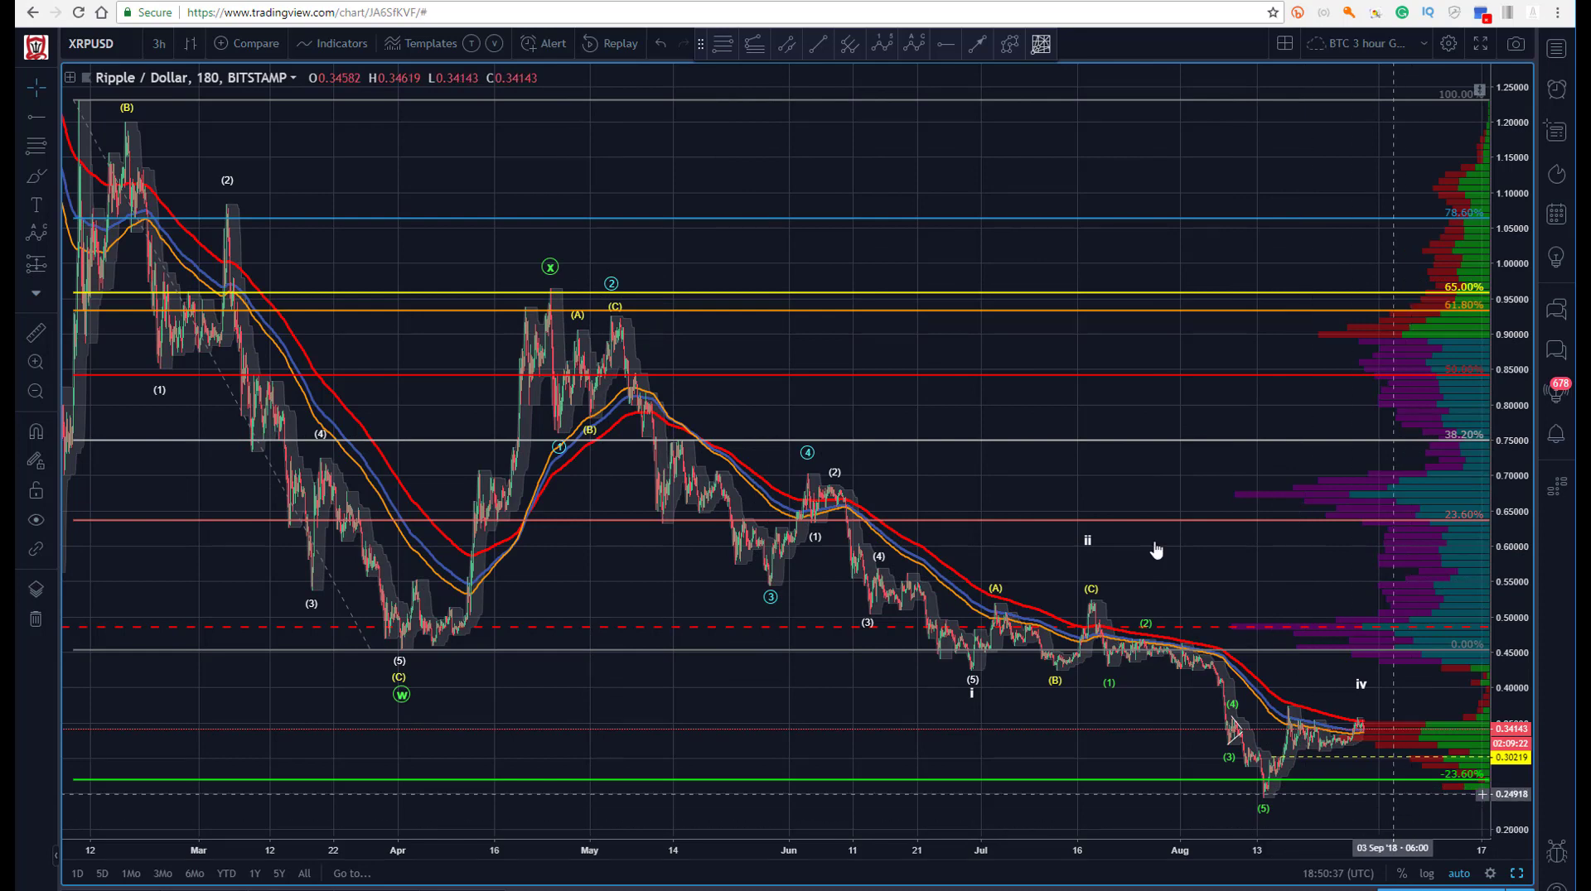
pyautogui.moveTo(853, 131); pyautogui.dragTo(672, 87)
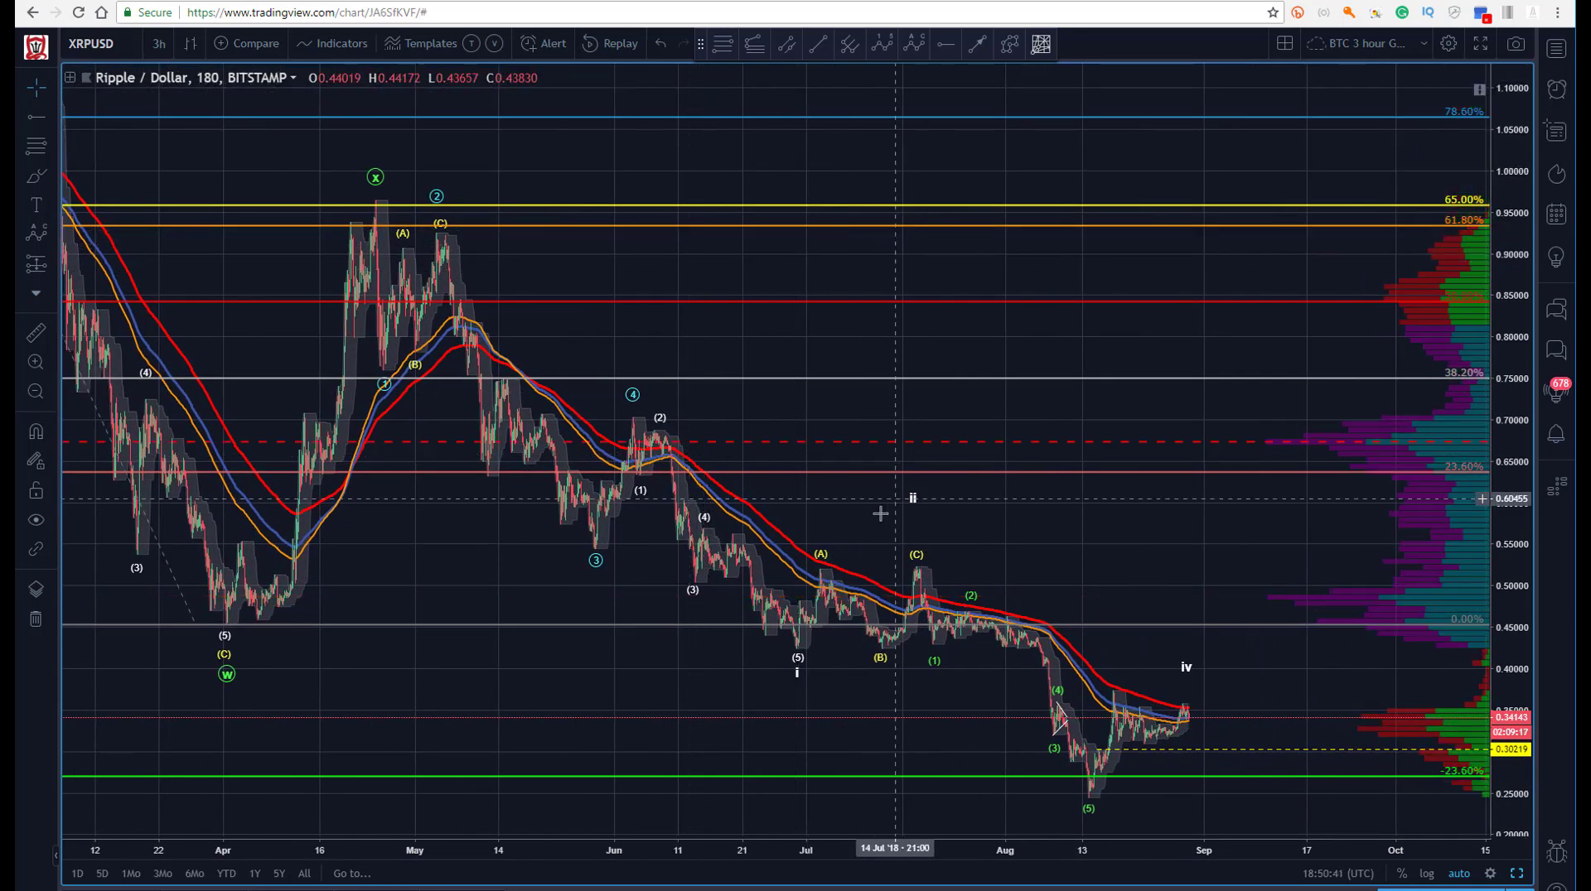
pyautogui.moveTo(913, 503); pyautogui.dragTo(910, 539)
pyautogui.click(767, 320)
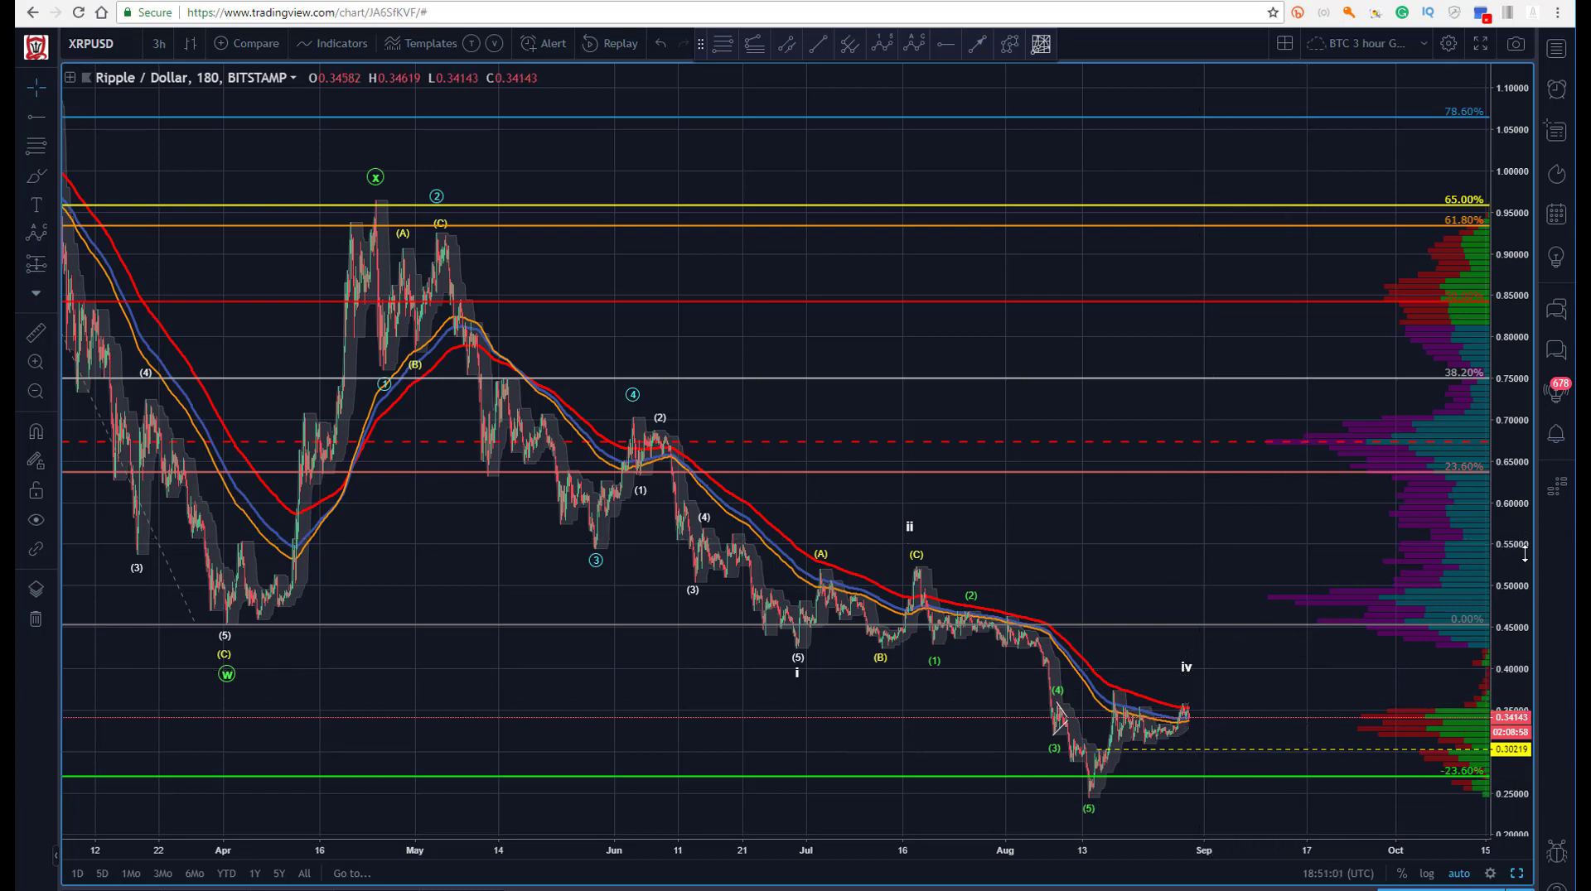
# Nudge the yellow dashed horizontal line onto the zero price level.
pyautogui.moveTo(1524, 554); pyautogui.dragTo(1521, 623)
pyautogui.moveTo(1143, 473); pyautogui.dragTo(1122, 300)
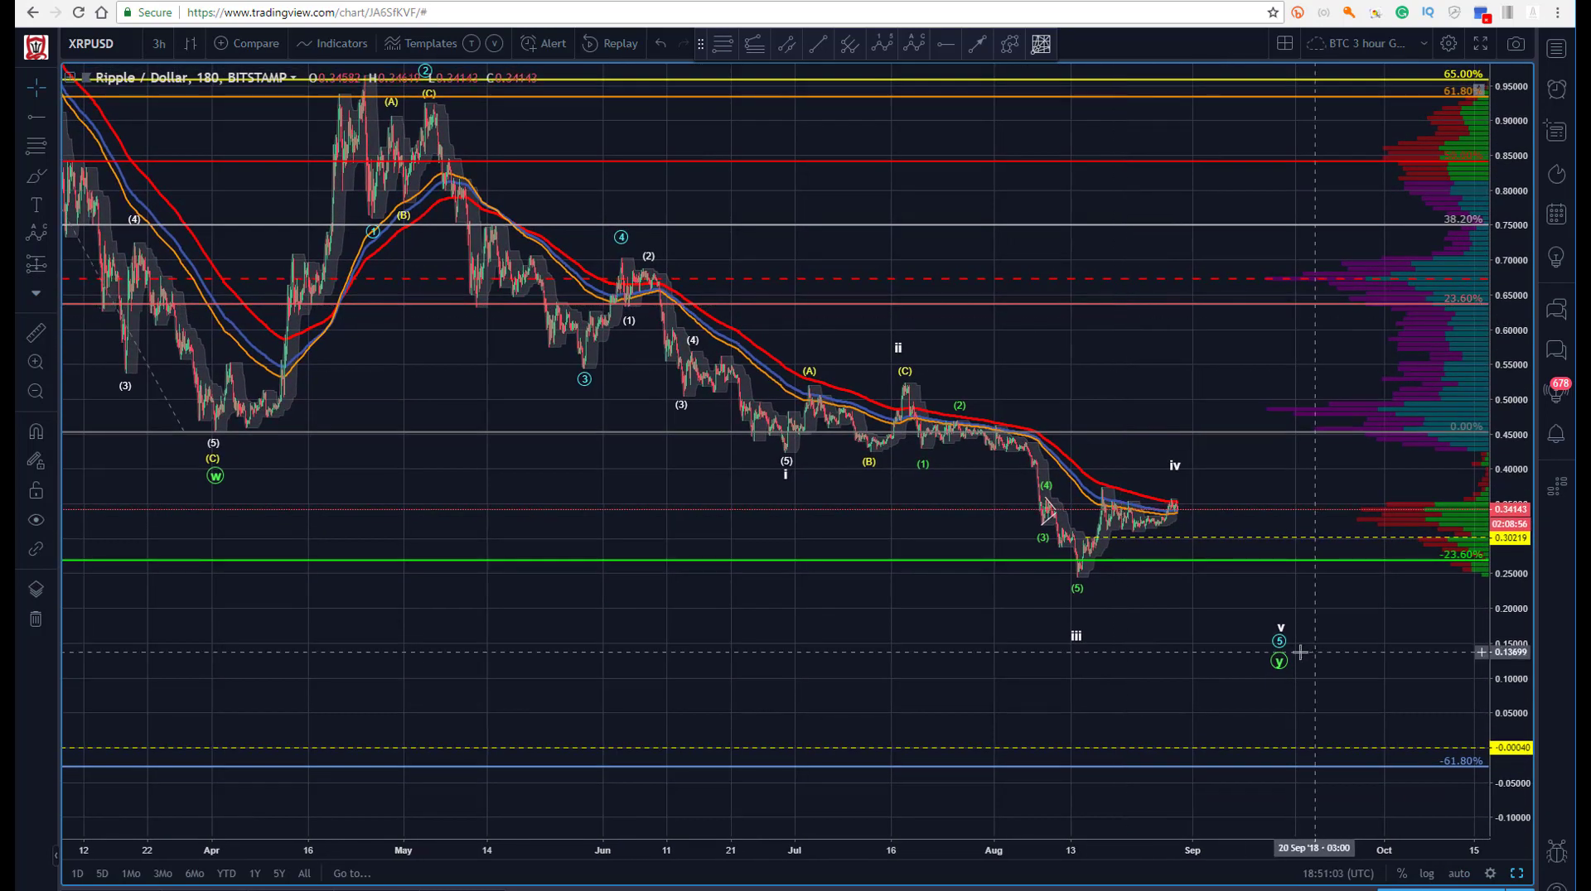
pyautogui.click(779, 748)
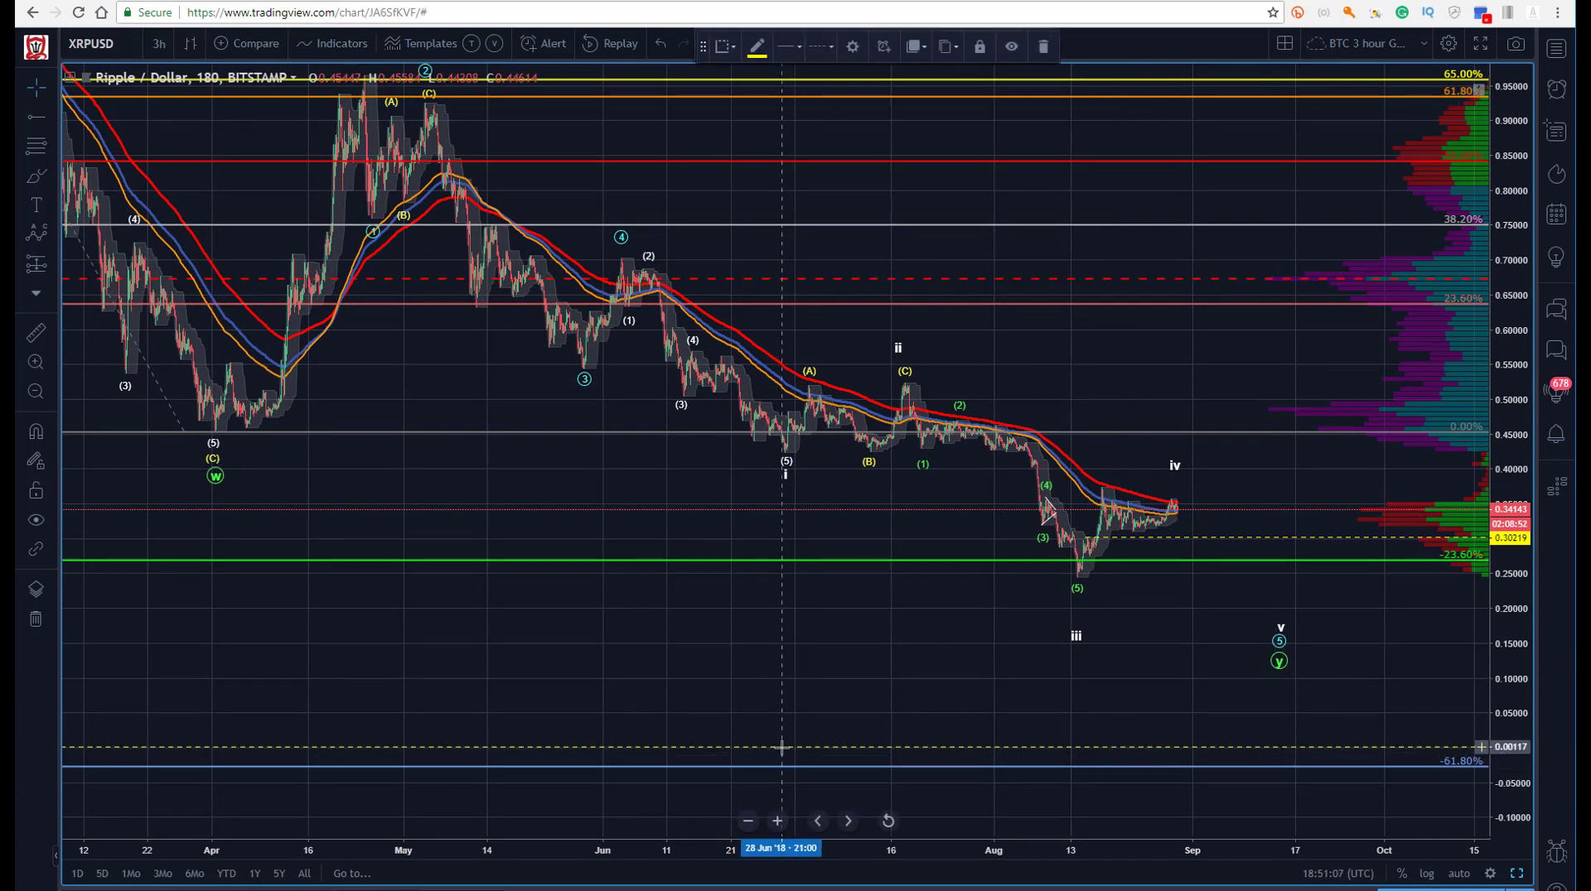
pyautogui.click(703, 630)
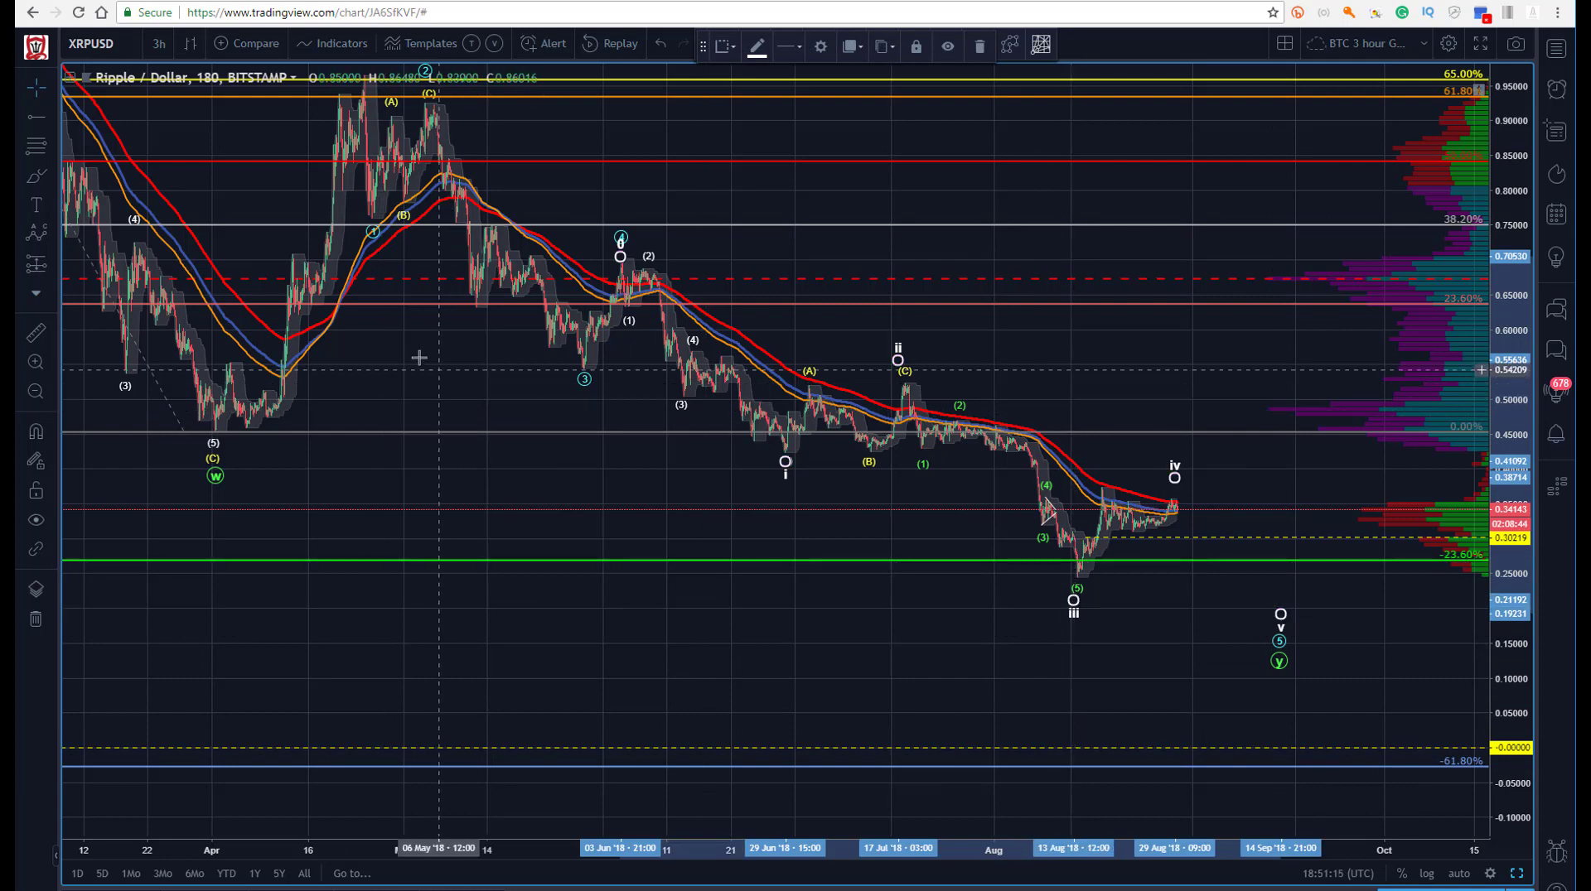
# Place an Elliott correction wave with (0) at about 0.35, (A) at 0.62, (B) at 0.12 and (C) at about 0.13 in late September.
pyautogui.moveTo(410, 394); pyautogui.dragTo(435, 525)
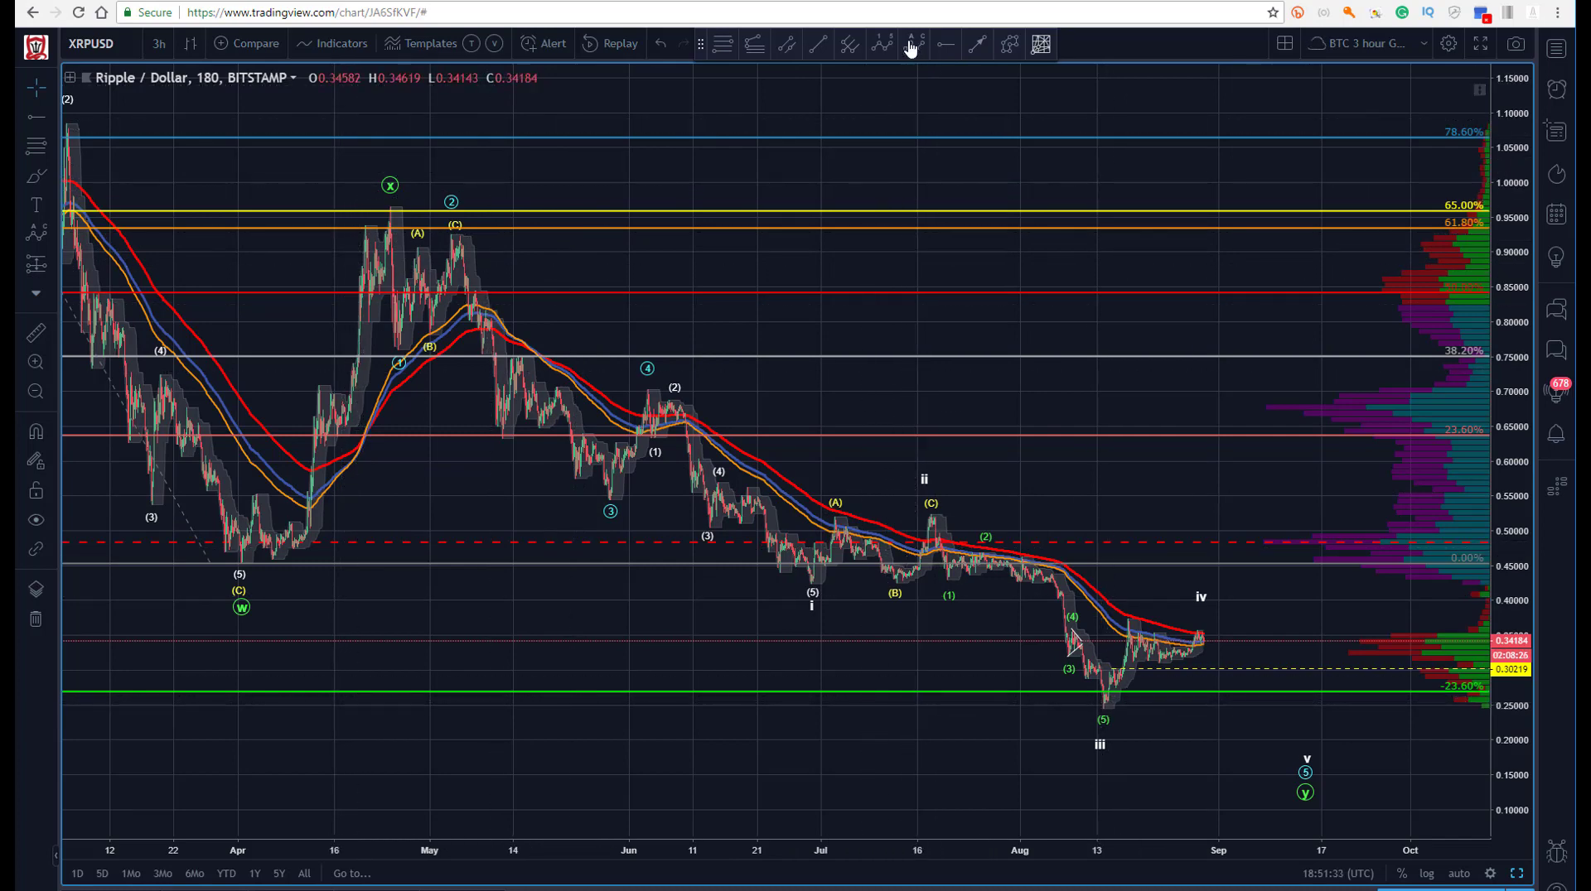
pyautogui.click(814, 604)
pyautogui.click(813, 636)
pyautogui.click(919, 448)
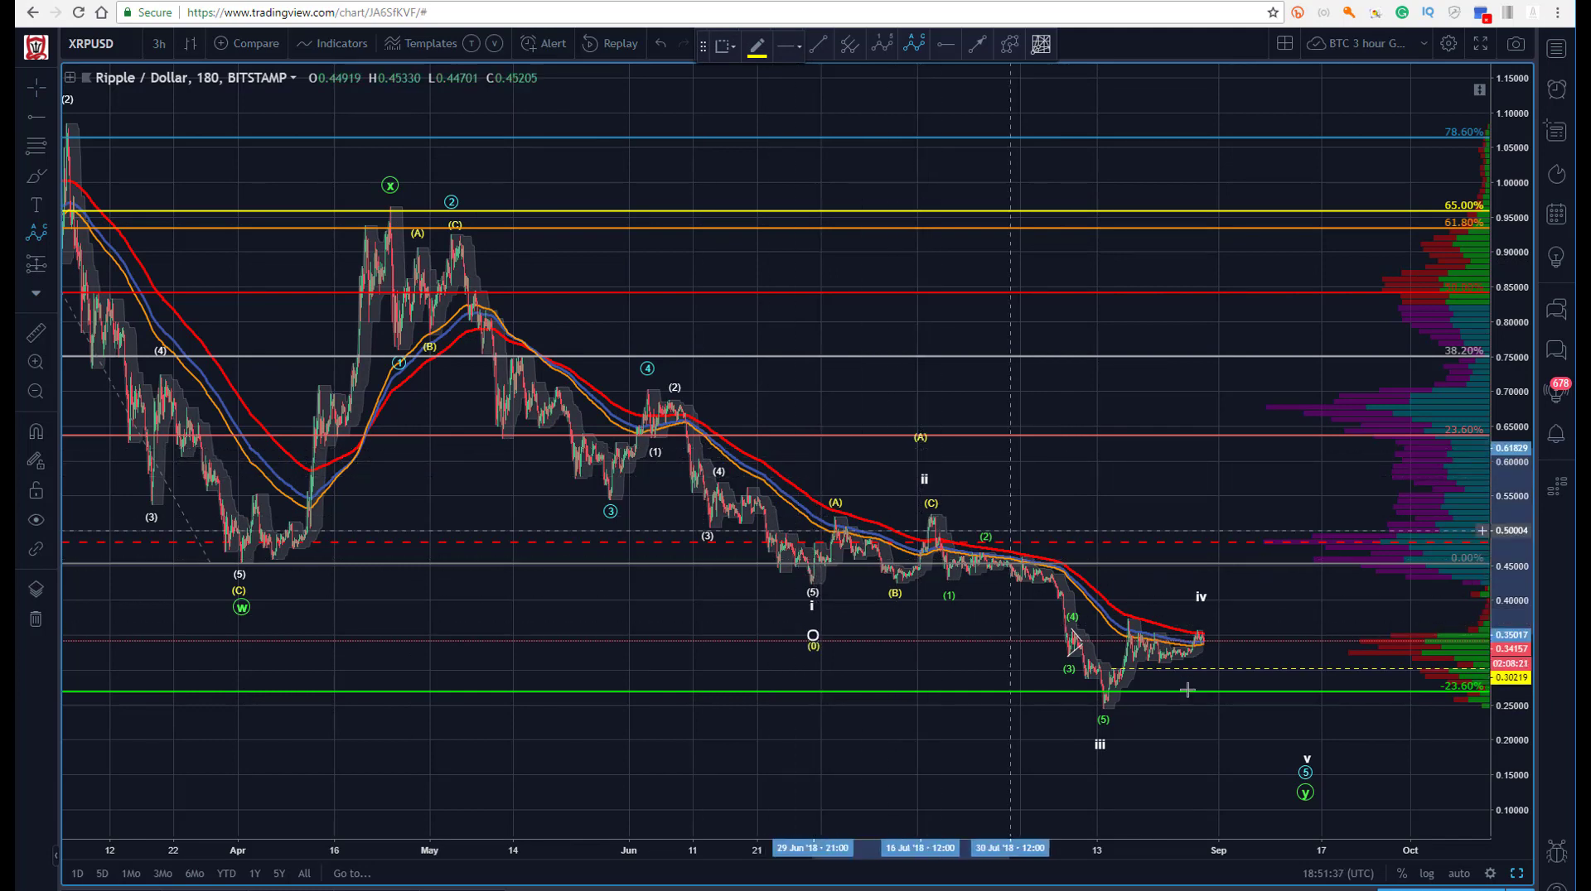
pyautogui.click(1287, 797)
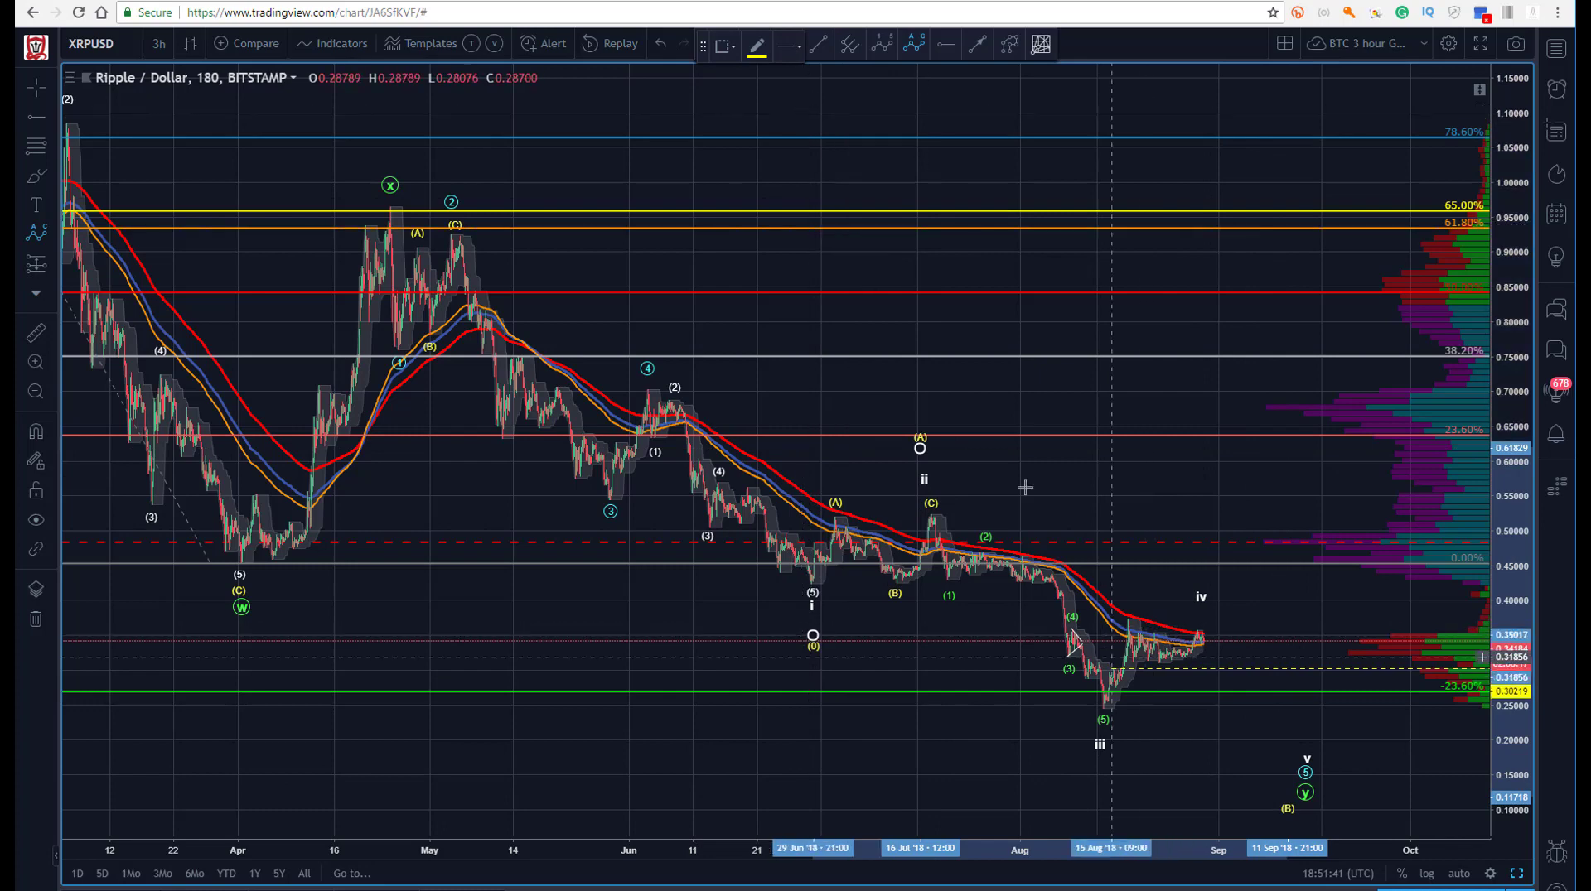
pyautogui.click(717, 111)
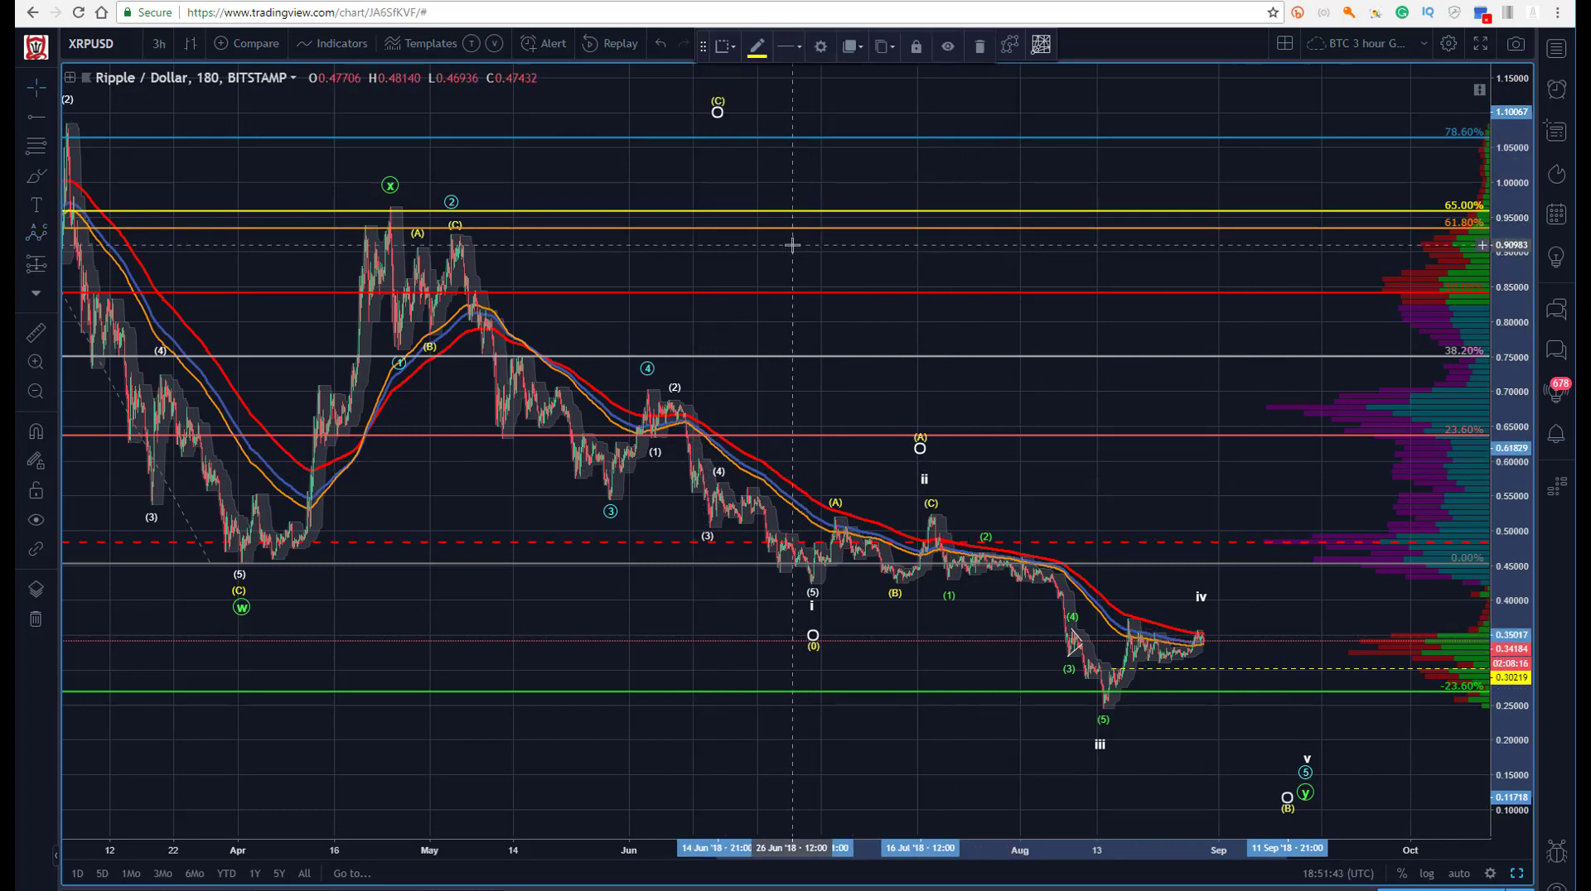
pyautogui.rightClick(756, 118)
pyautogui.click(733, 111)
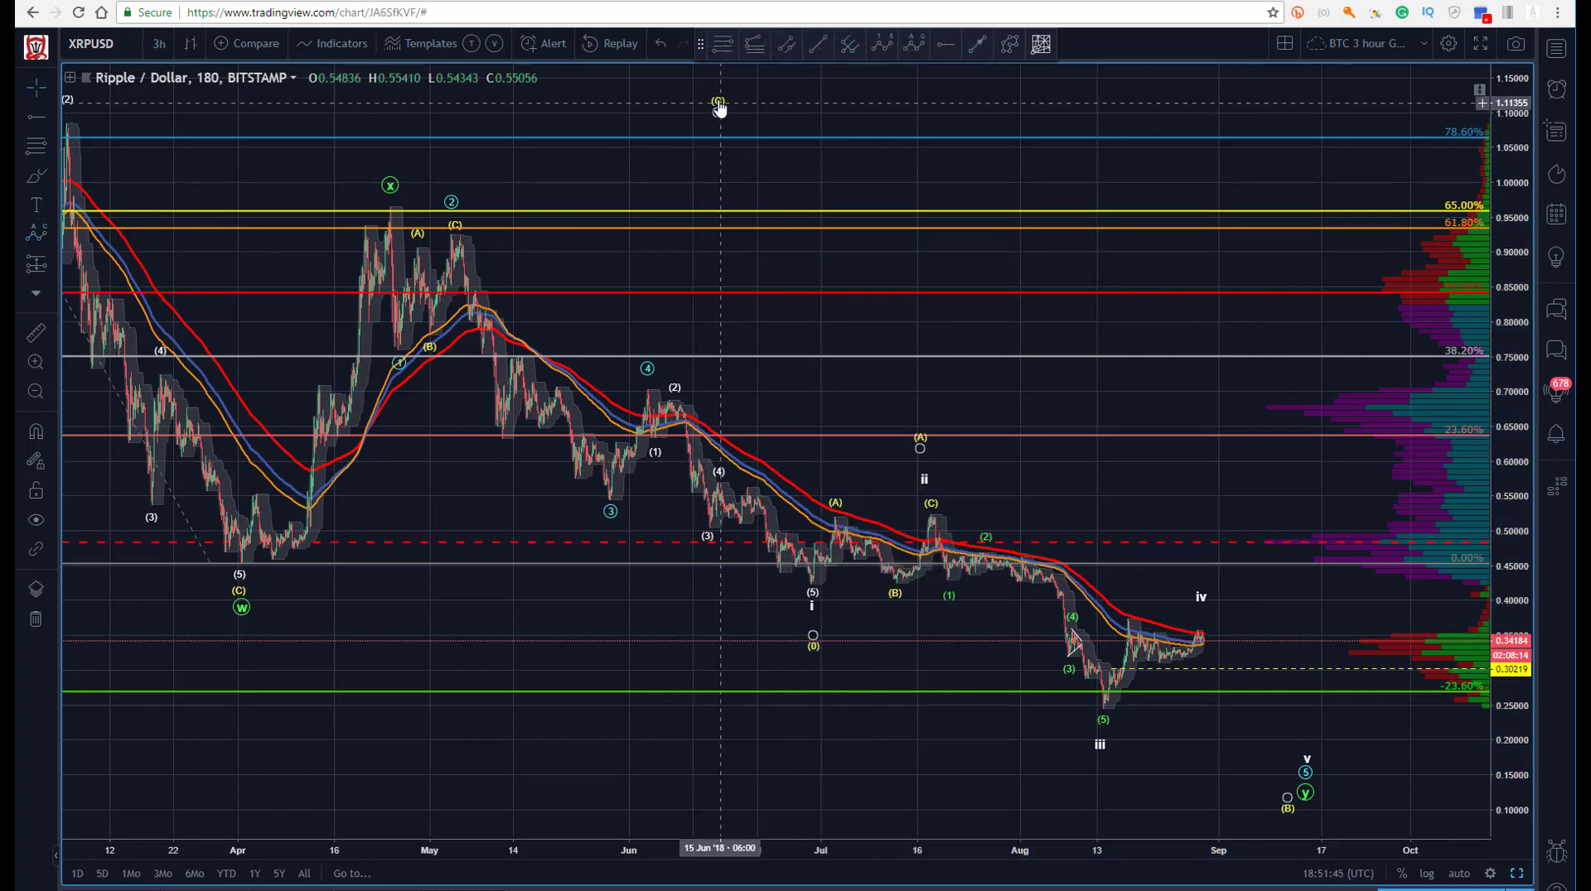
pyautogui.moveTo(718, 106)
pyautogui.mouseDown()
pyautogui.moveTo(1030, 323)
pyautogui.moveTo(1363, 729)
pyautogui.moveTo(1344, 800)
pyautogui.mouseUp()
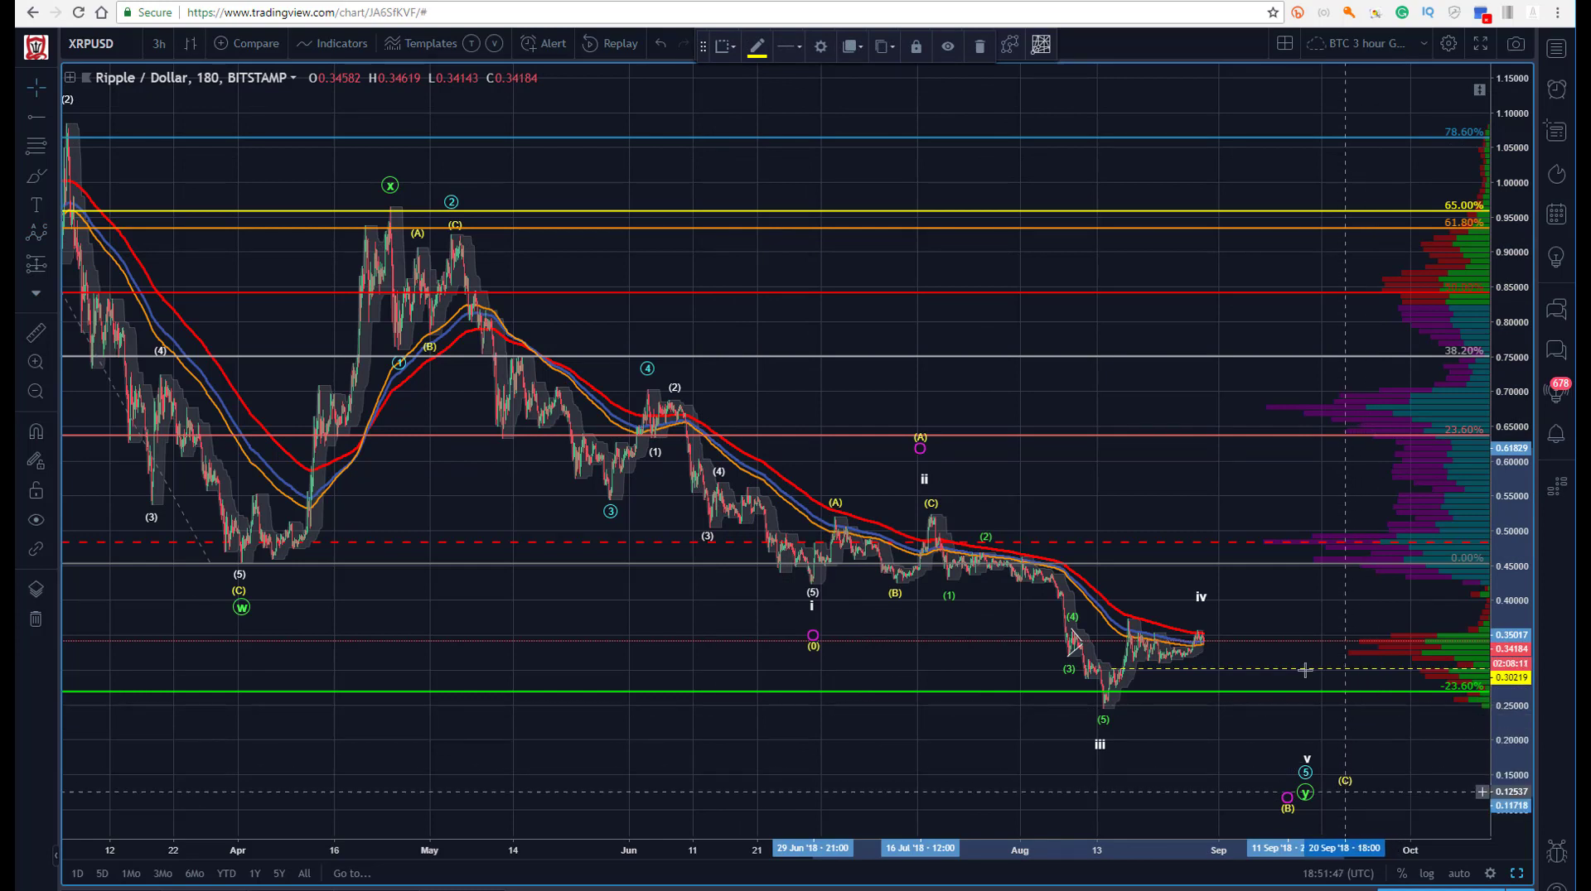
# Change the new correction wave's degree to the one using bold lowercase (a), (b), (c) labels.
pyautogui.click(820, 46)
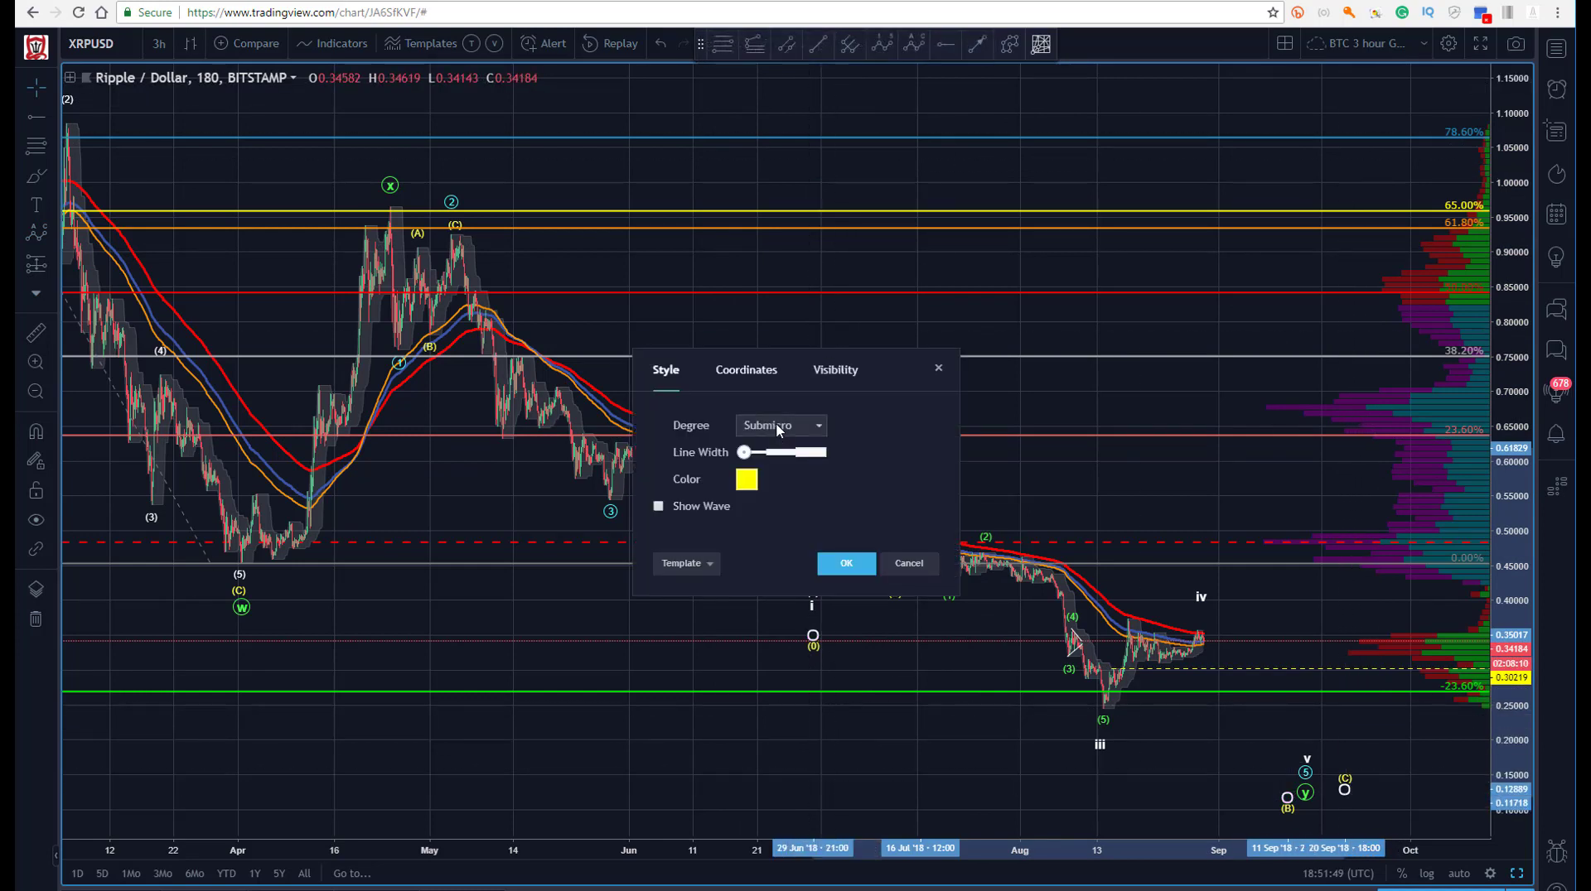
pyautogui.click(777, 427)
pyautogui.click(765, 696)
pyautogui.click(845, 566)
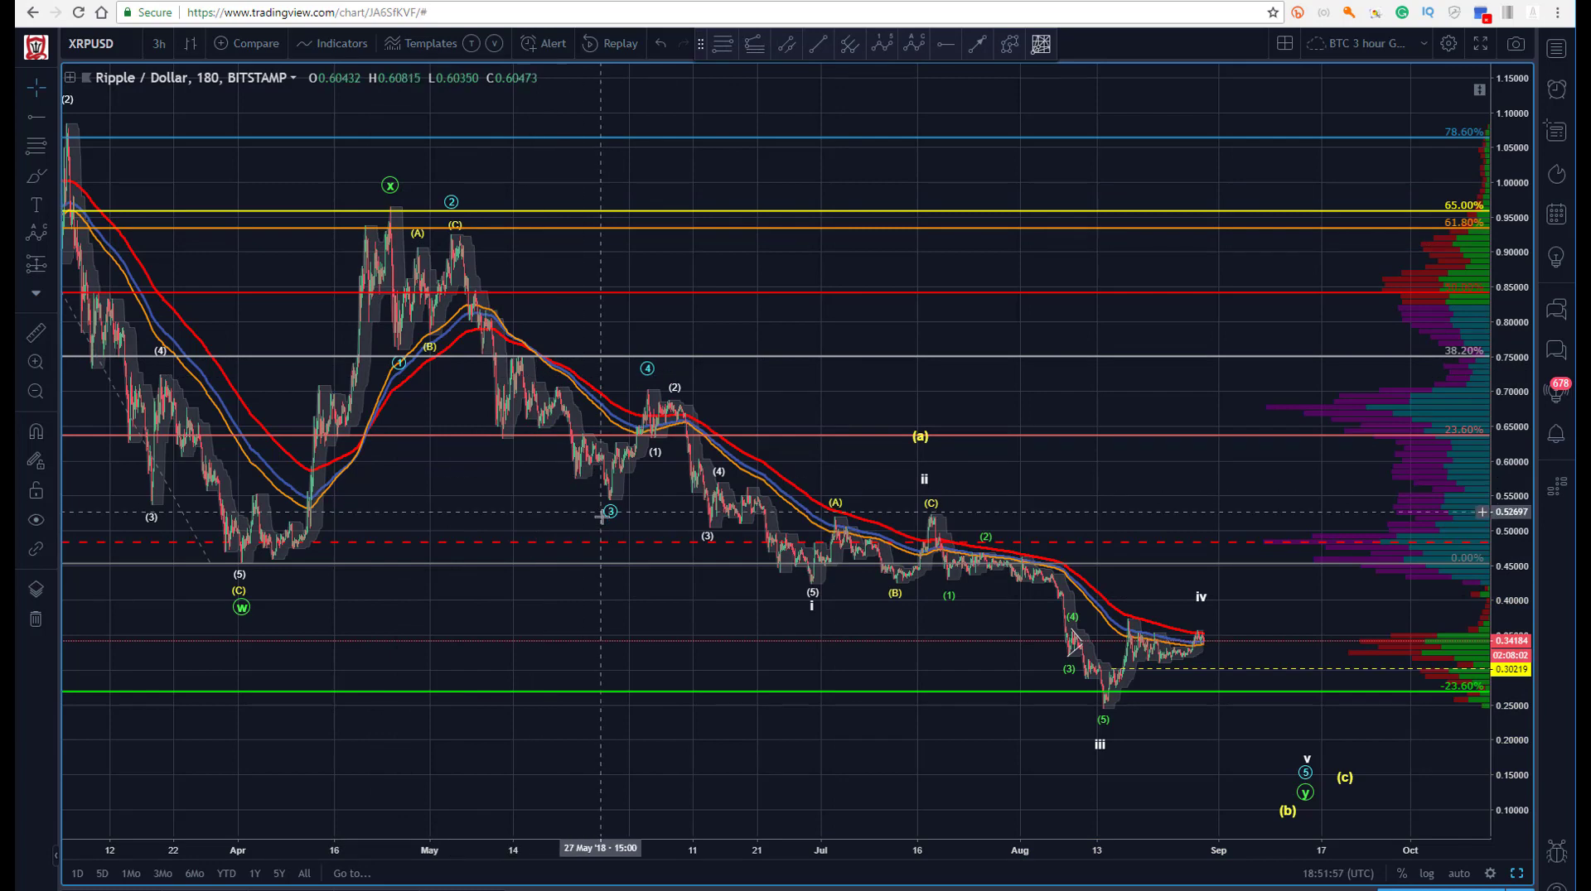
# Delete the white i-ii-iii-iv-v impulse wave drawing.
pyautogui.click(810, 596)
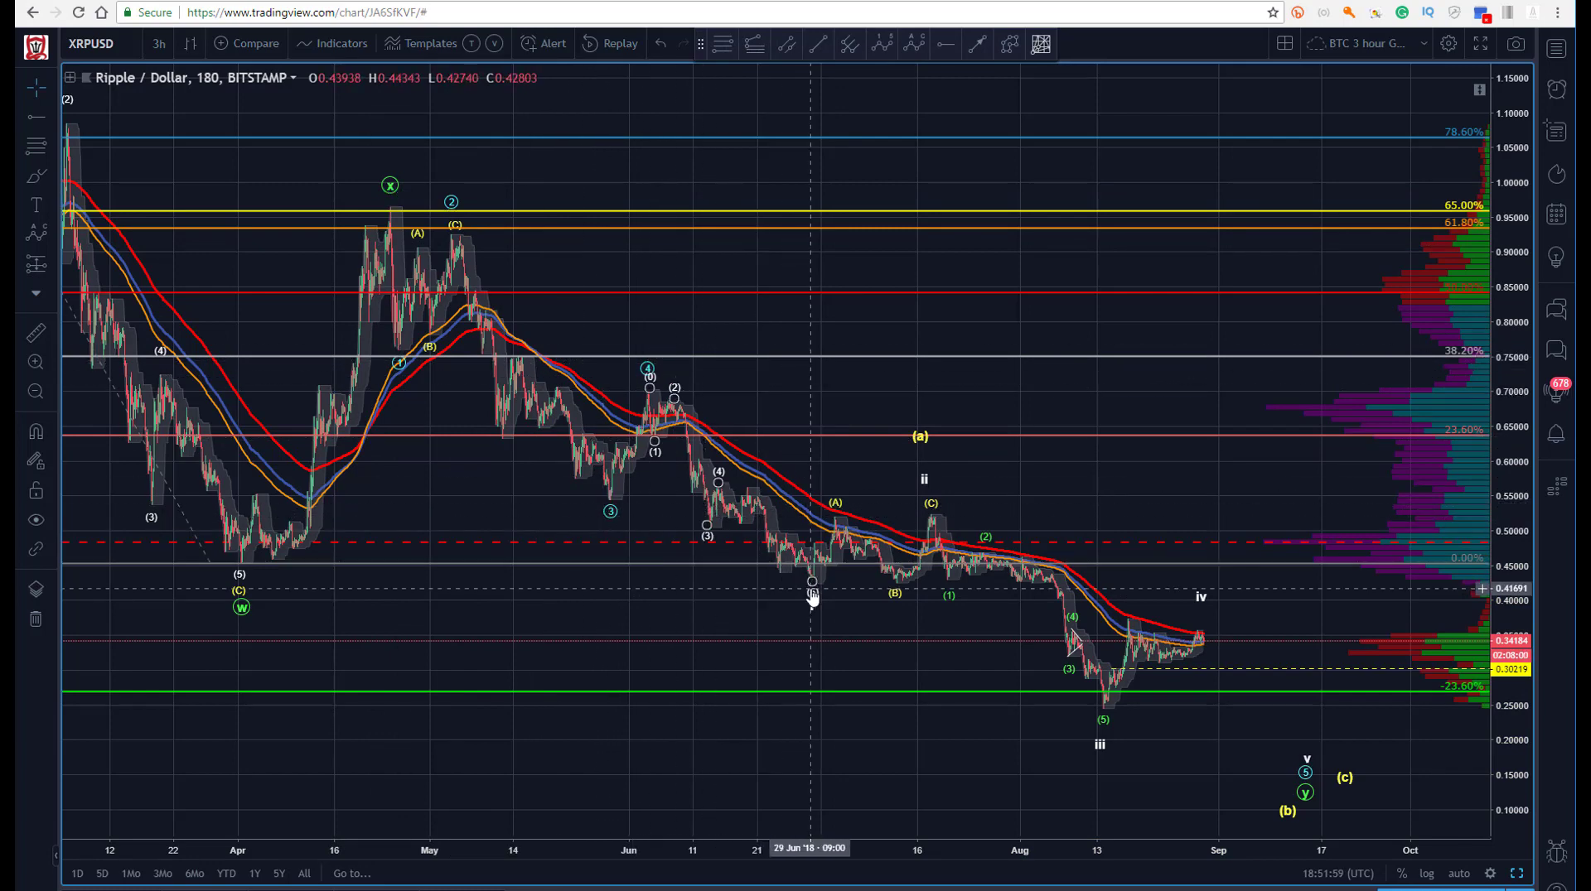
pyautogui.click(811, 609)
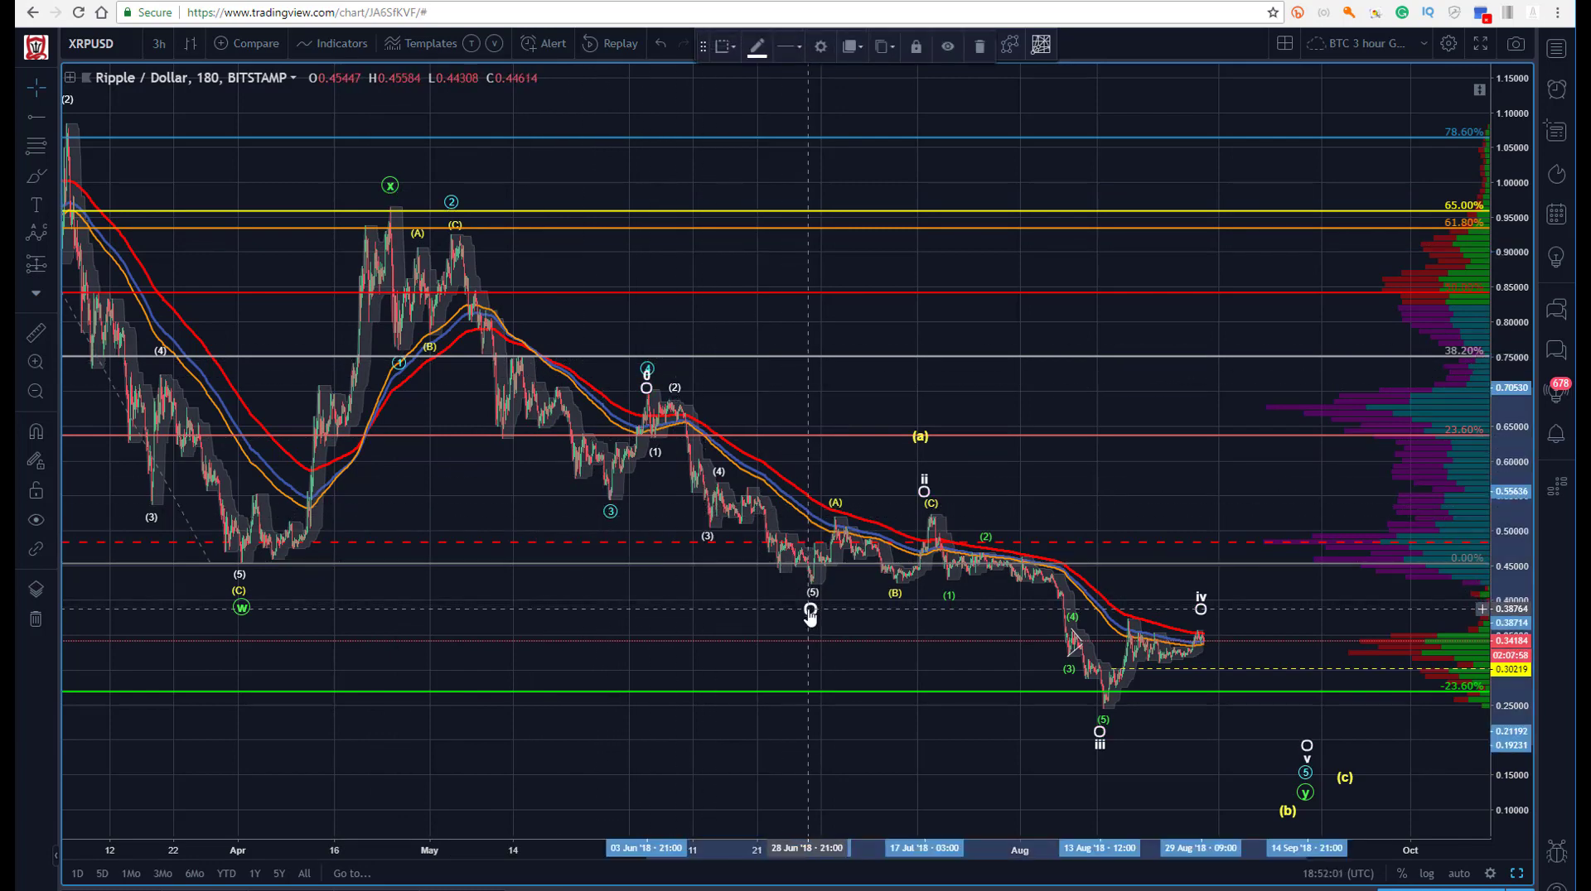
pyautogui.press('Delete')
# Reposition the yellow correction with (0) at the wave x high, (a) beneath the late-June low, (b) above the mid-July high and (c) at about 0.20.
pyautogui.click(916, 434)
pyautogui.moveTo(916, 434); pyautogui.dragTo(851, 462)
pyautogui.moveTo(813, 637)
pyautogui.mouseDown()
pyautogui.moveTo(460, 292)
pyautogui.moveTo(389, 182)
pyautogui.mouseUp()
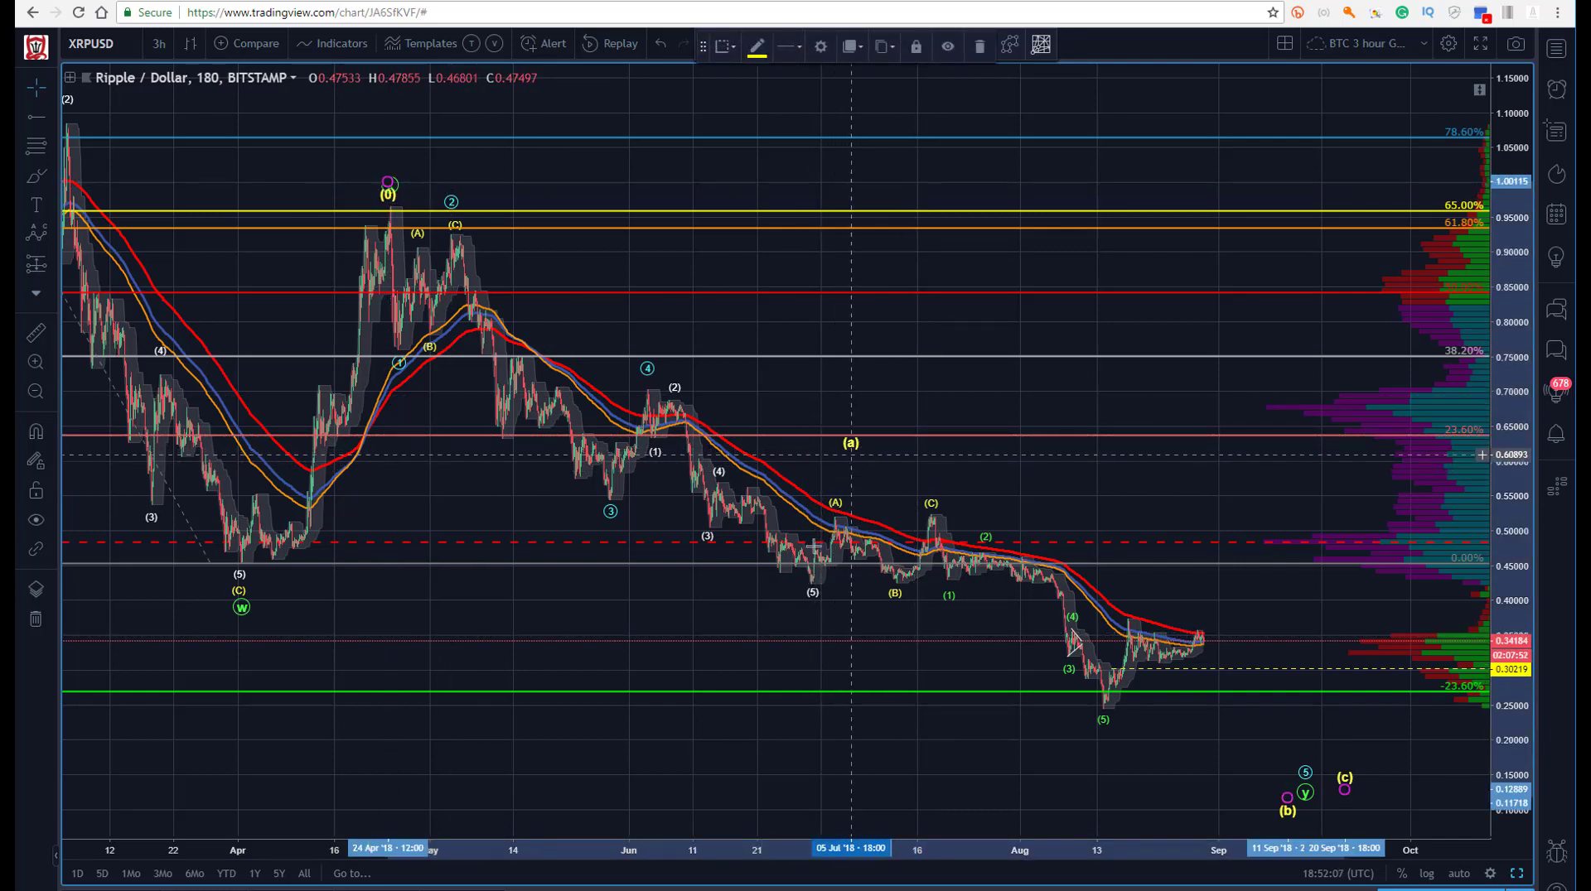
pyautogui.moveTo(851, 455); pyautogui.dragTo(810, 623)
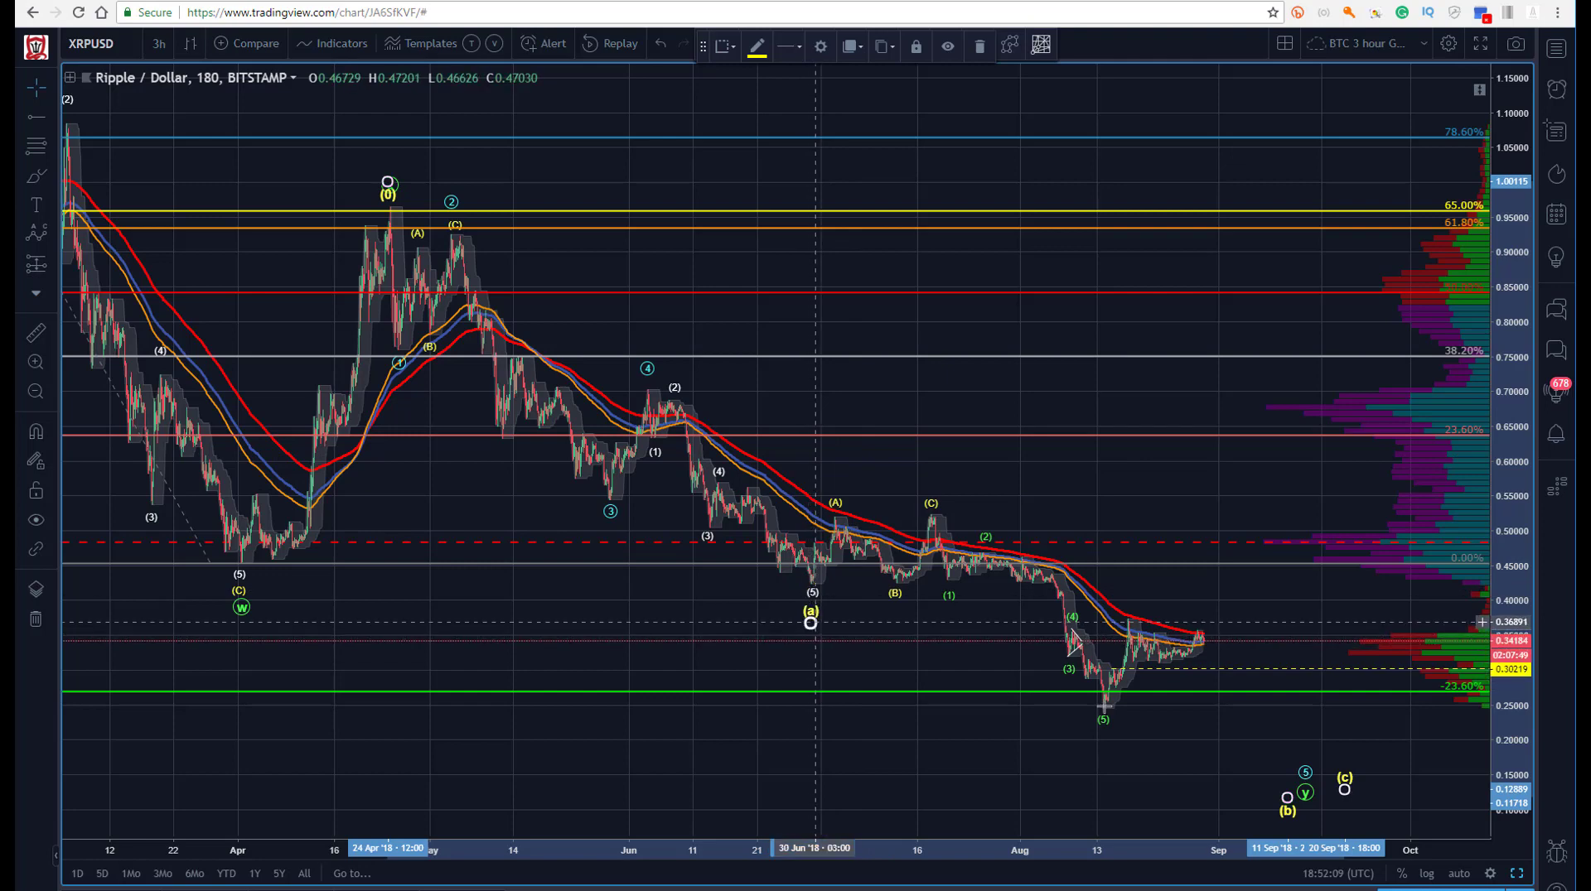
pyautogui.moveTo(1287, 798); pyautogui.dragTo(928, 482)
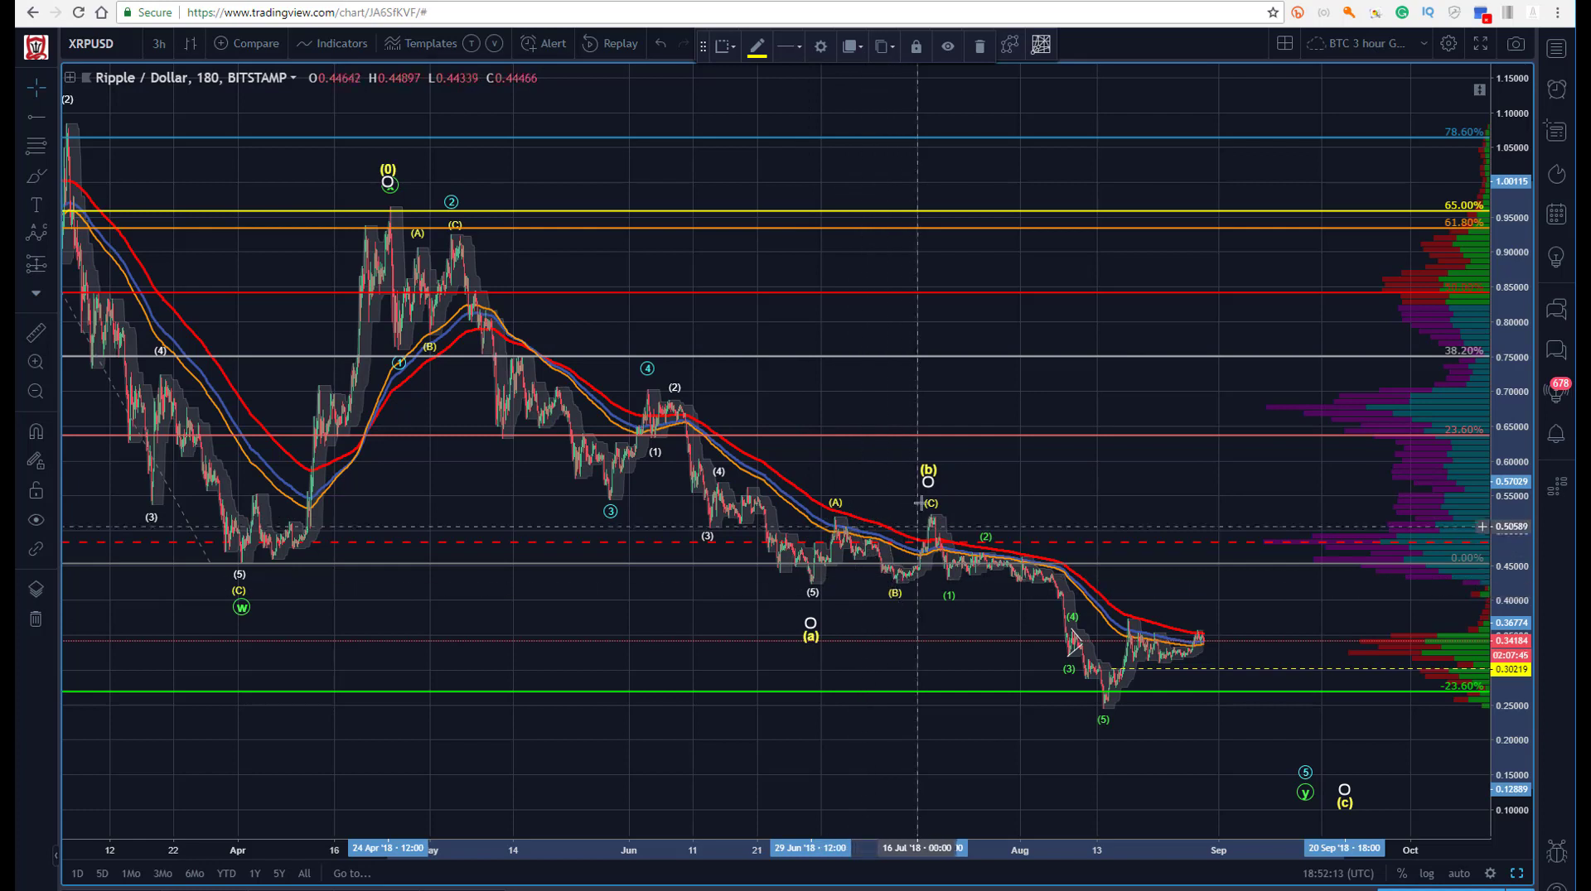
pyautogui.moveTo(816, 605); pyautogui.dragTo(809, 596)
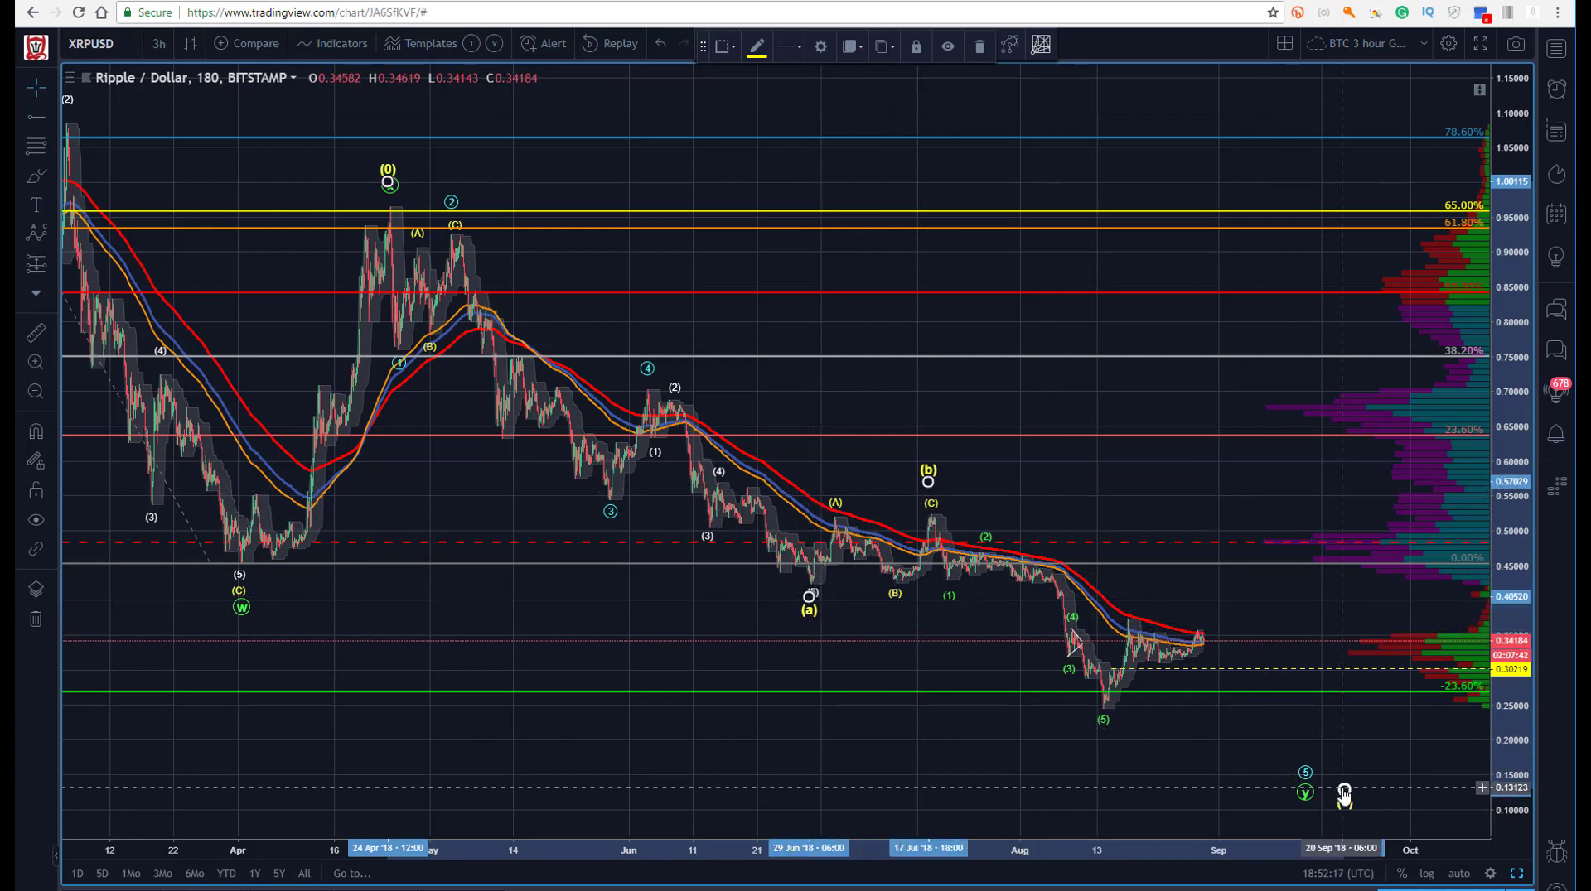
pyautogui.moveTo(1344, 795); pyautogui.dragTo(1303, 741)
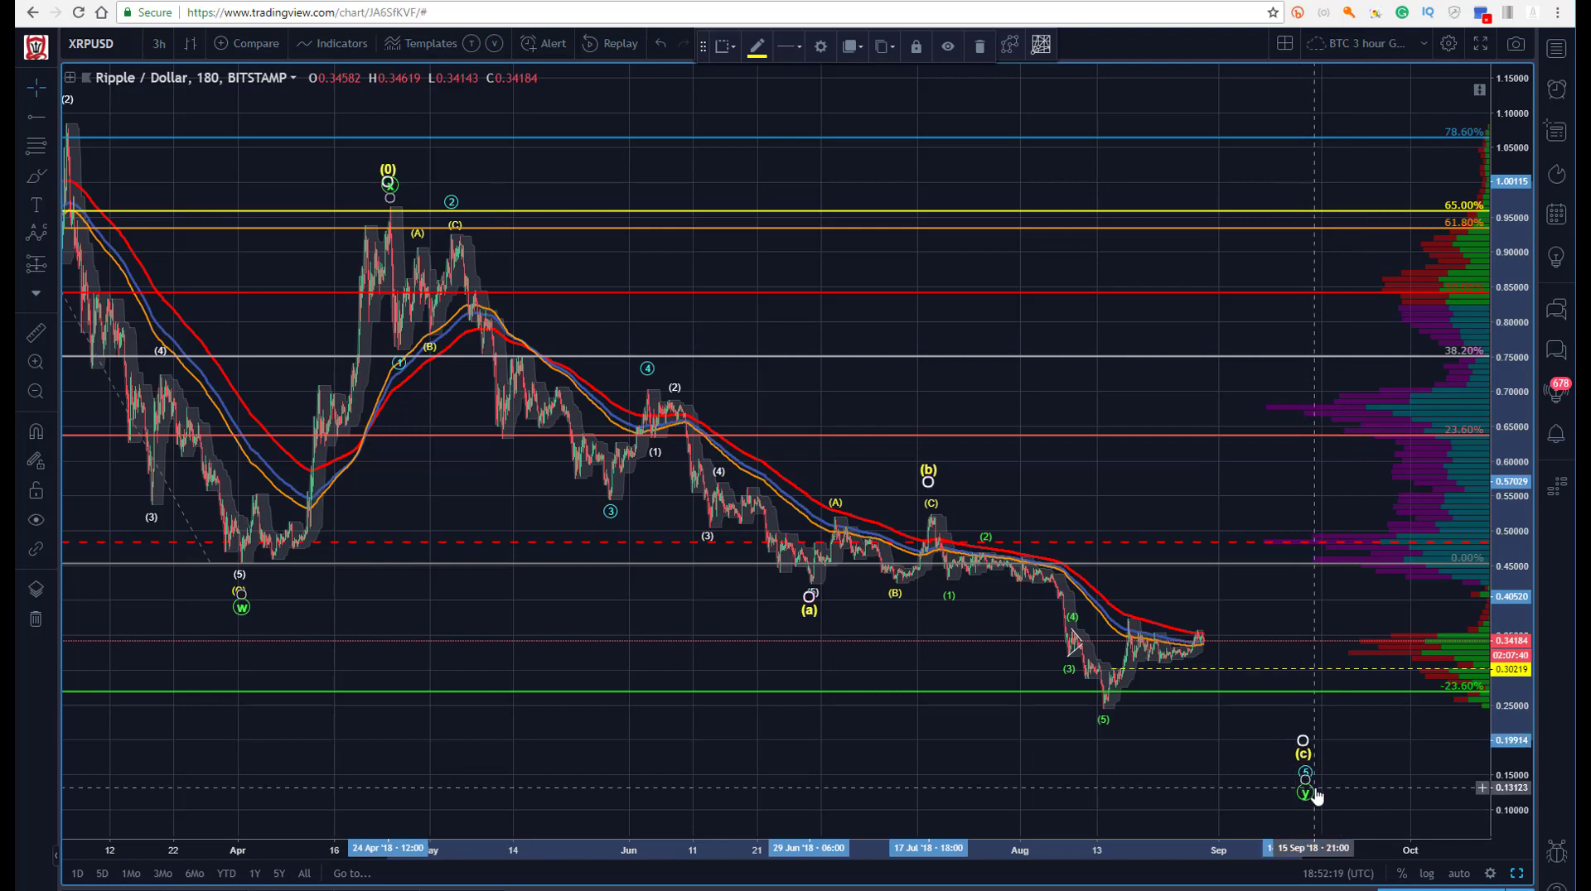
pyautogui.click(797, 341)
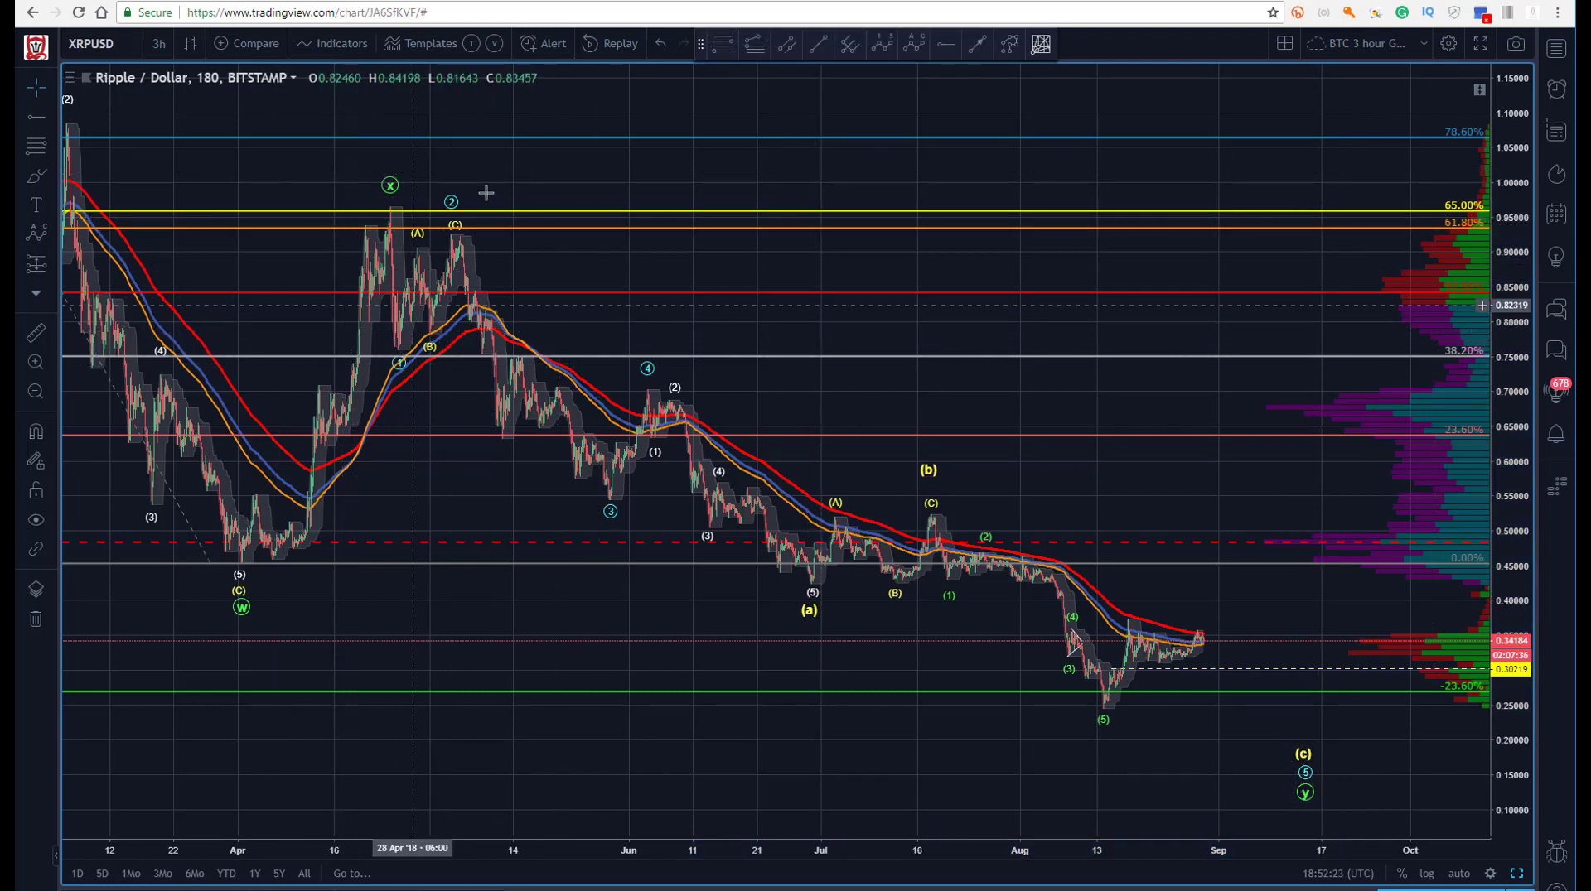
# Shift the yellow (a) label down to about 0.40 and the yellow (b) label up to about 0.58.
pyautogui.click(811, 611)
pyautogui.click(824, 409)
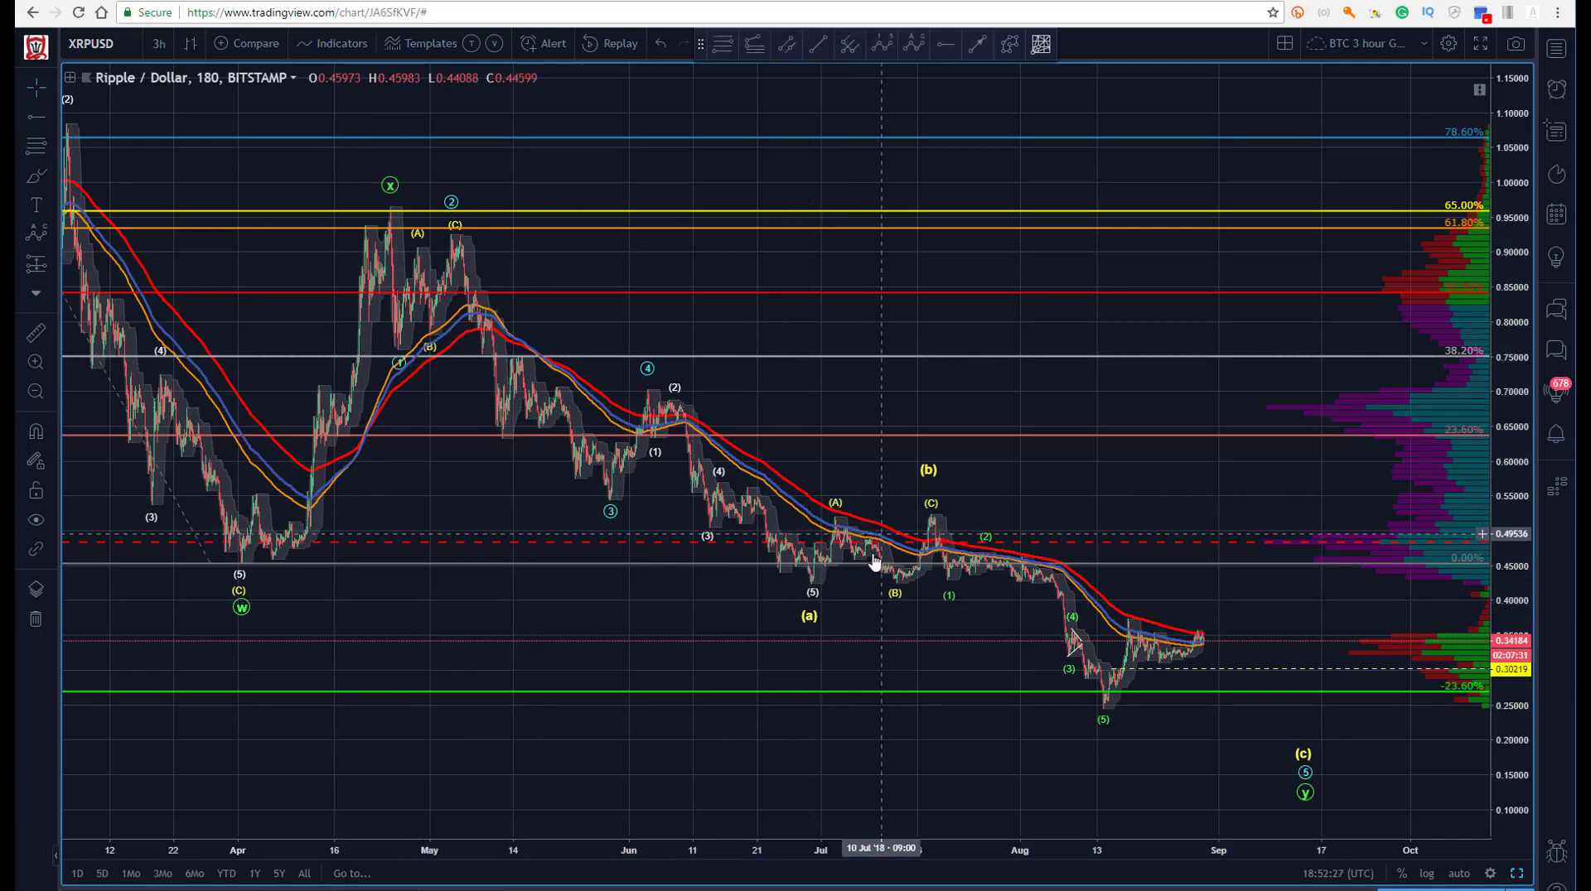
pyautogui.click(929, 479)
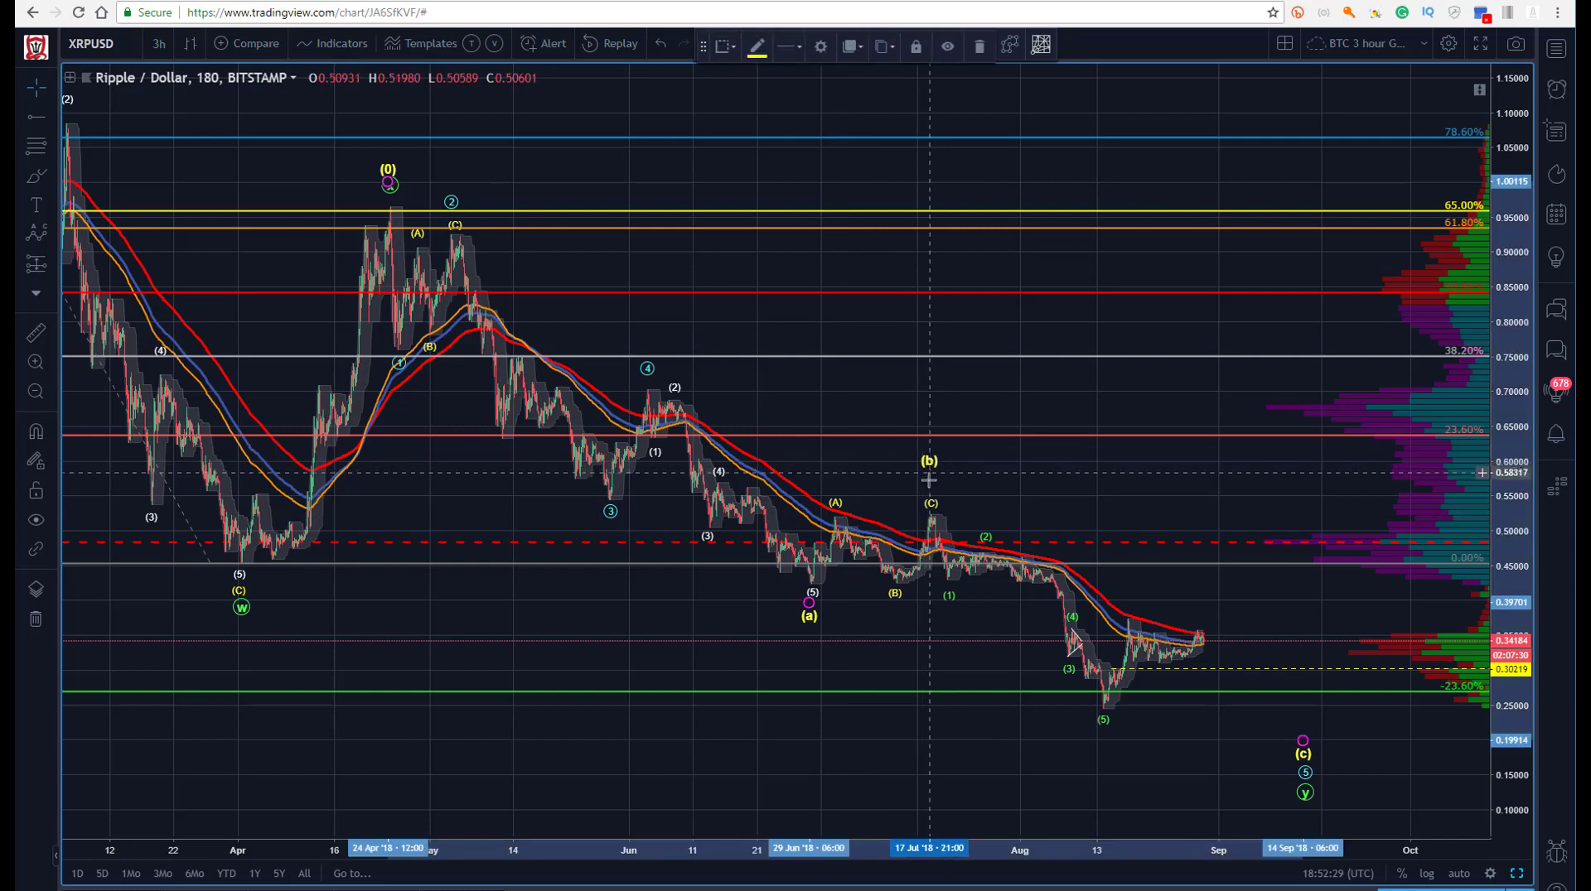
pyautogui.moveTo(316, 163); pyautogui.dragTo(467, 234)
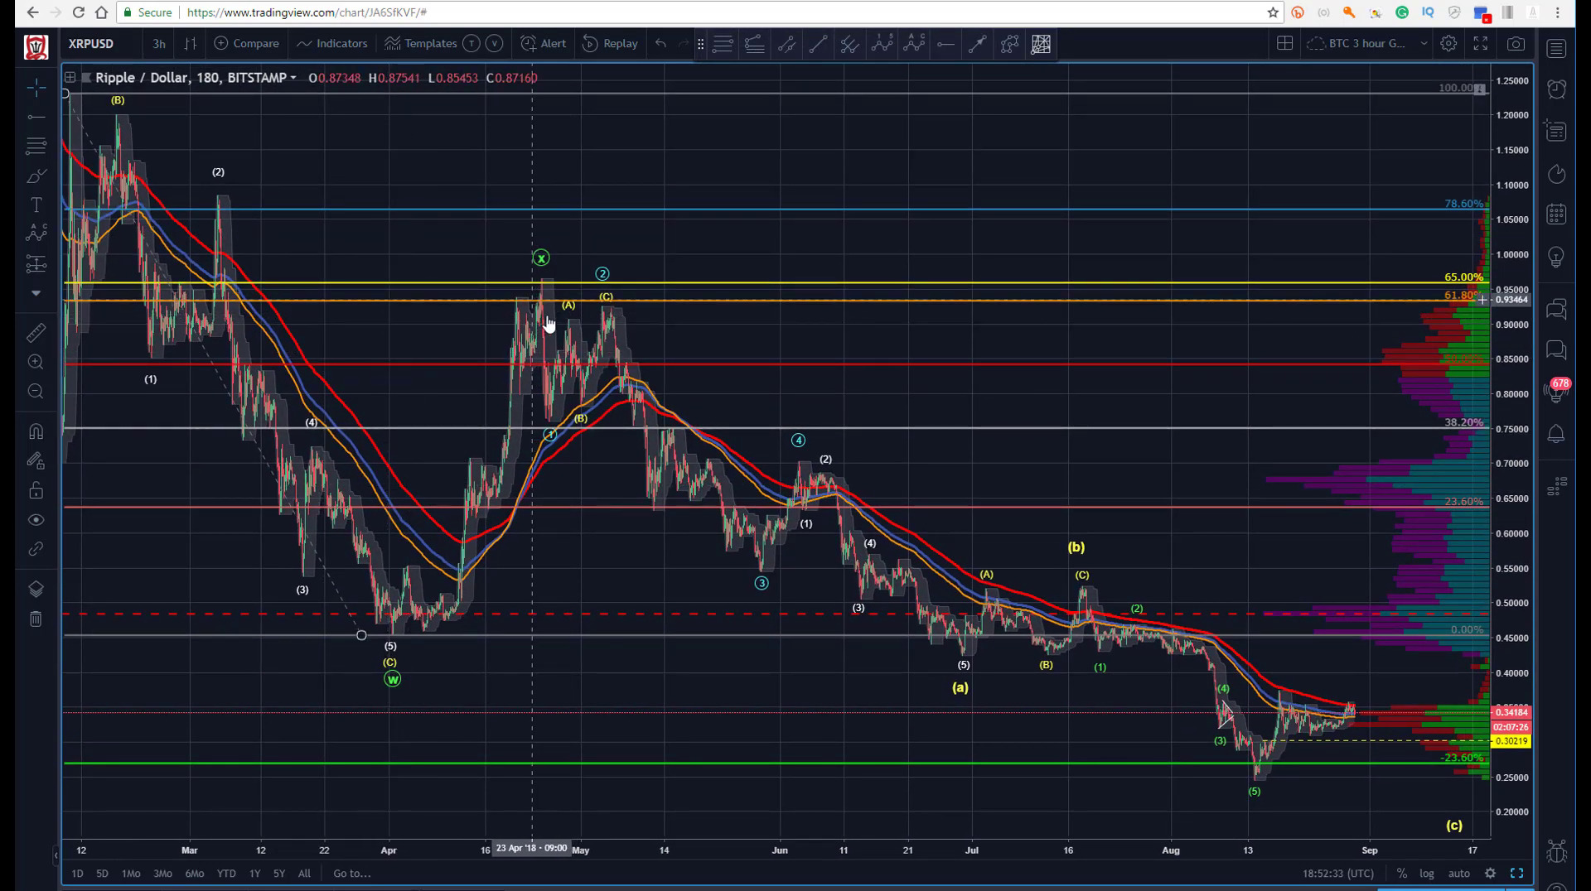
pyautogui.moveTo(573, 351); pyautogui.dragTo(681, 365)
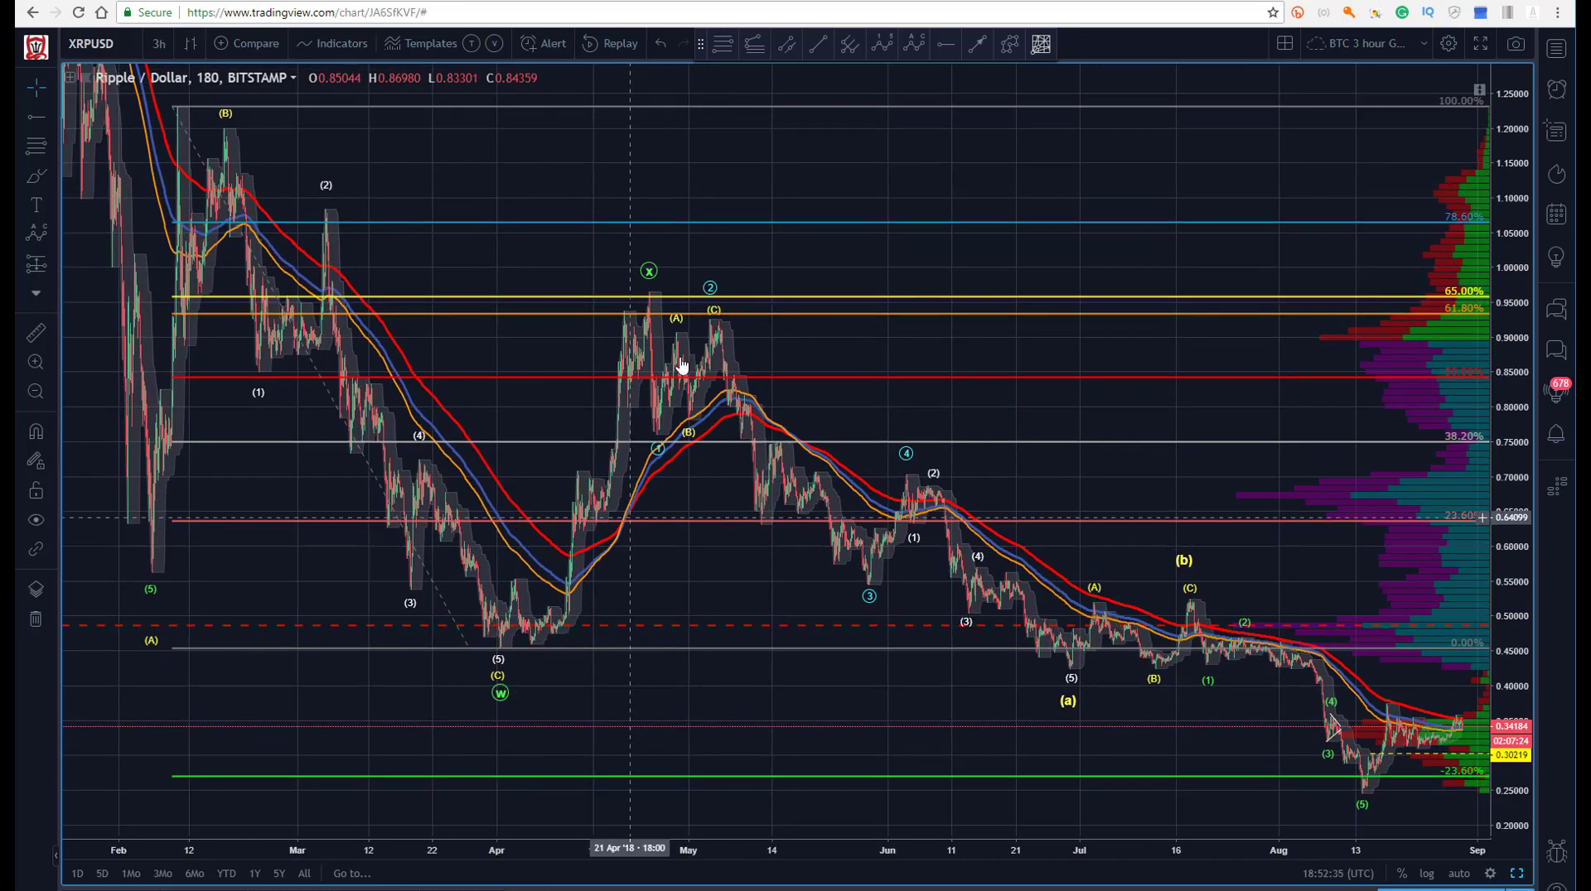
# Shift the yellow (b) label onto the mid-July high at about 0.55, directly above the yellow (C).
pyautogui.moveTo(842, 149); pyautogui.dragTo(695, 111)
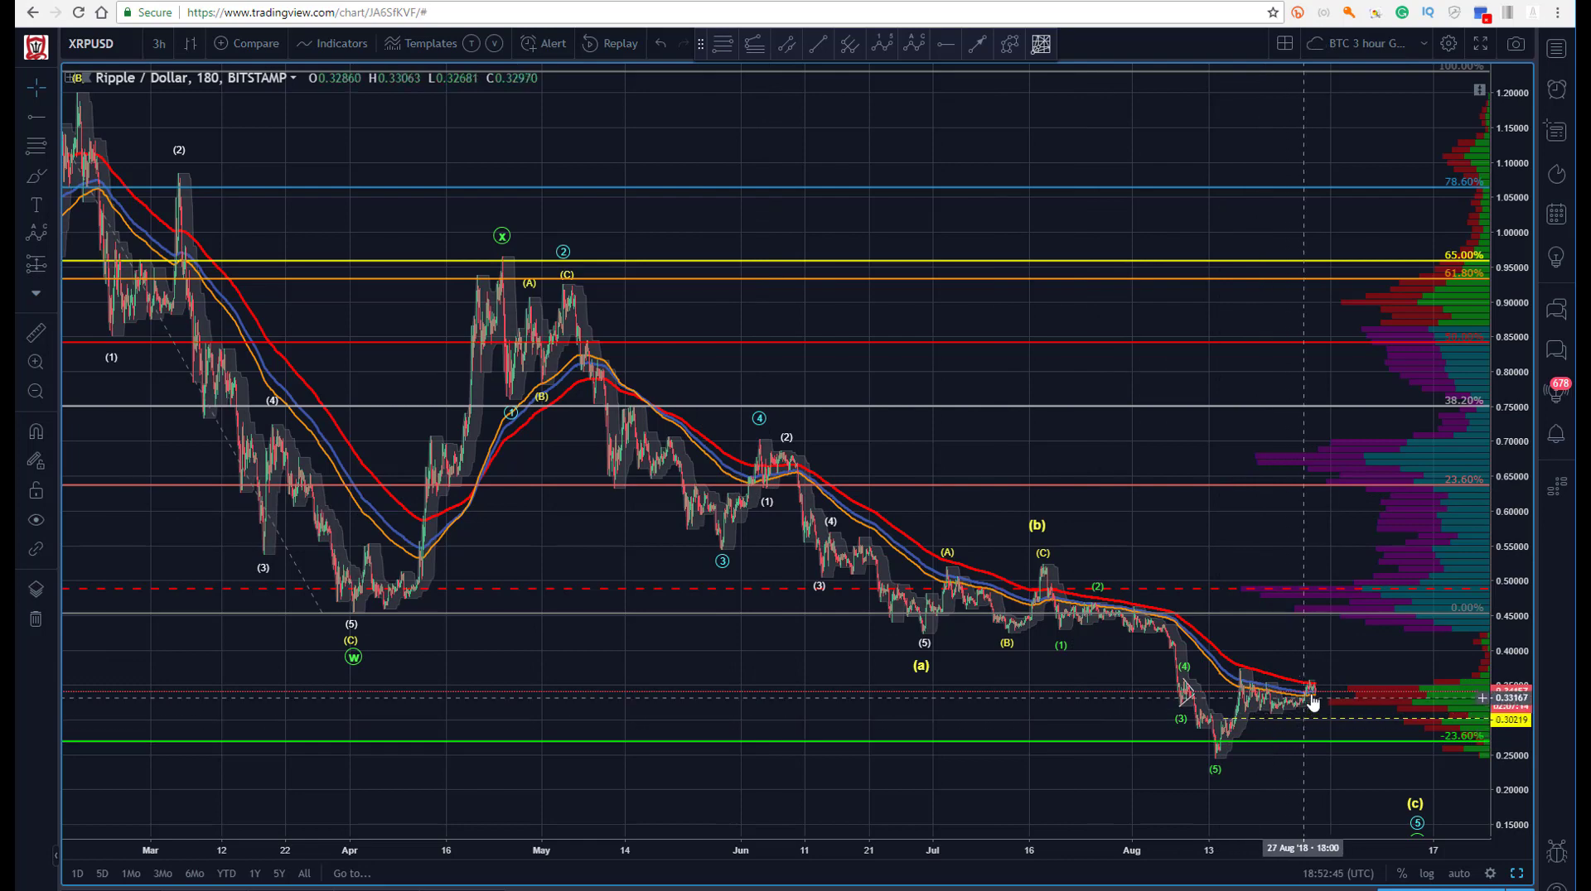
pyautogui.moveTo(435, 153); pyautogui.dragTo(383, 132)
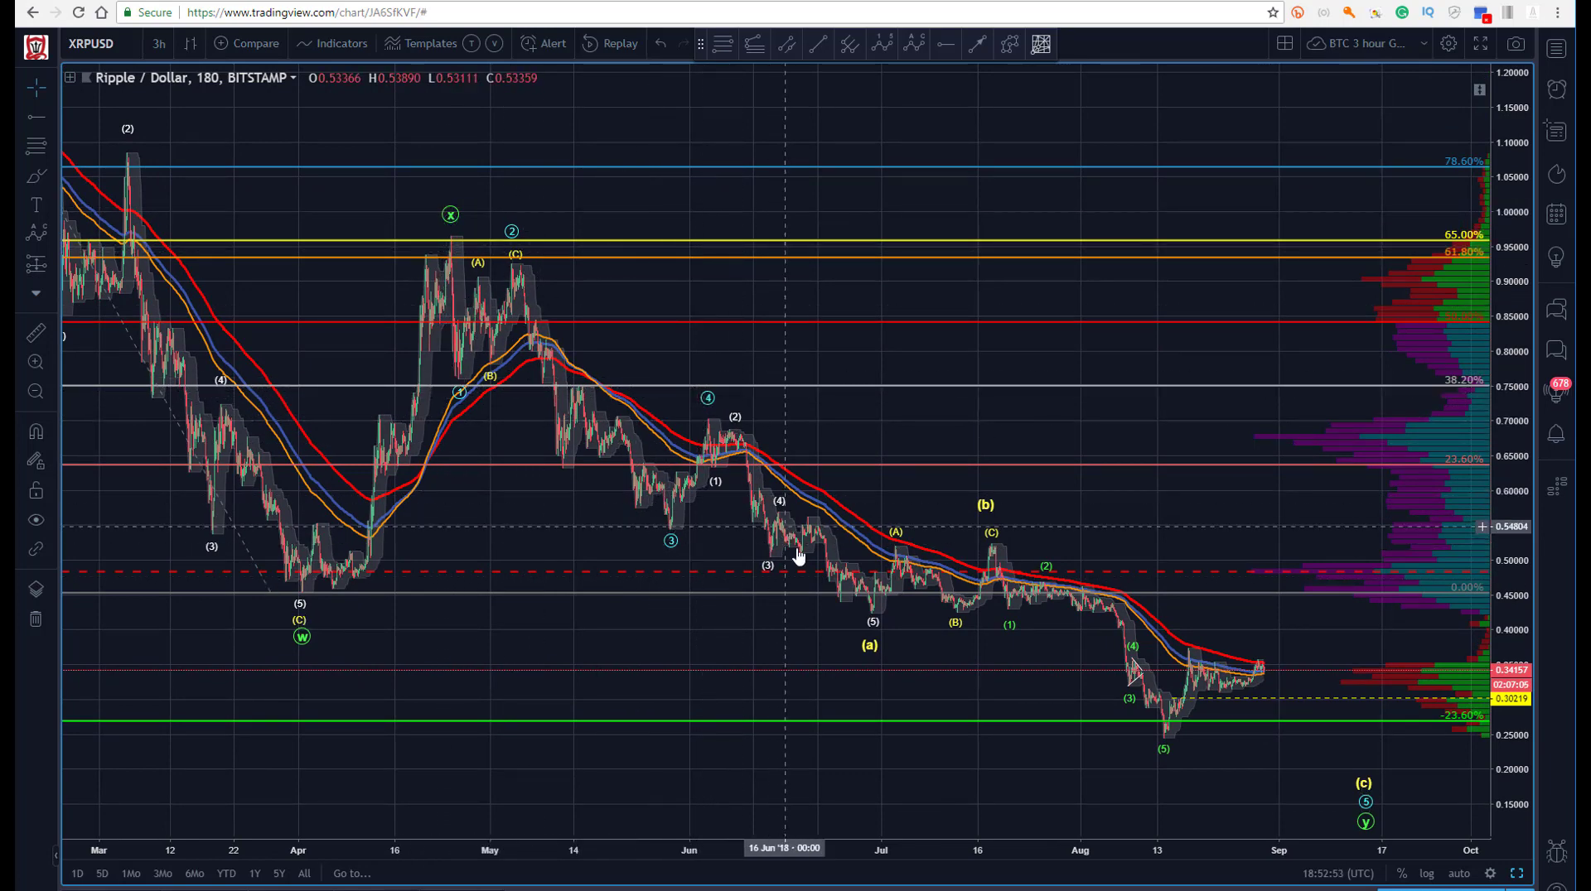
pyautogui.click(870, 628)
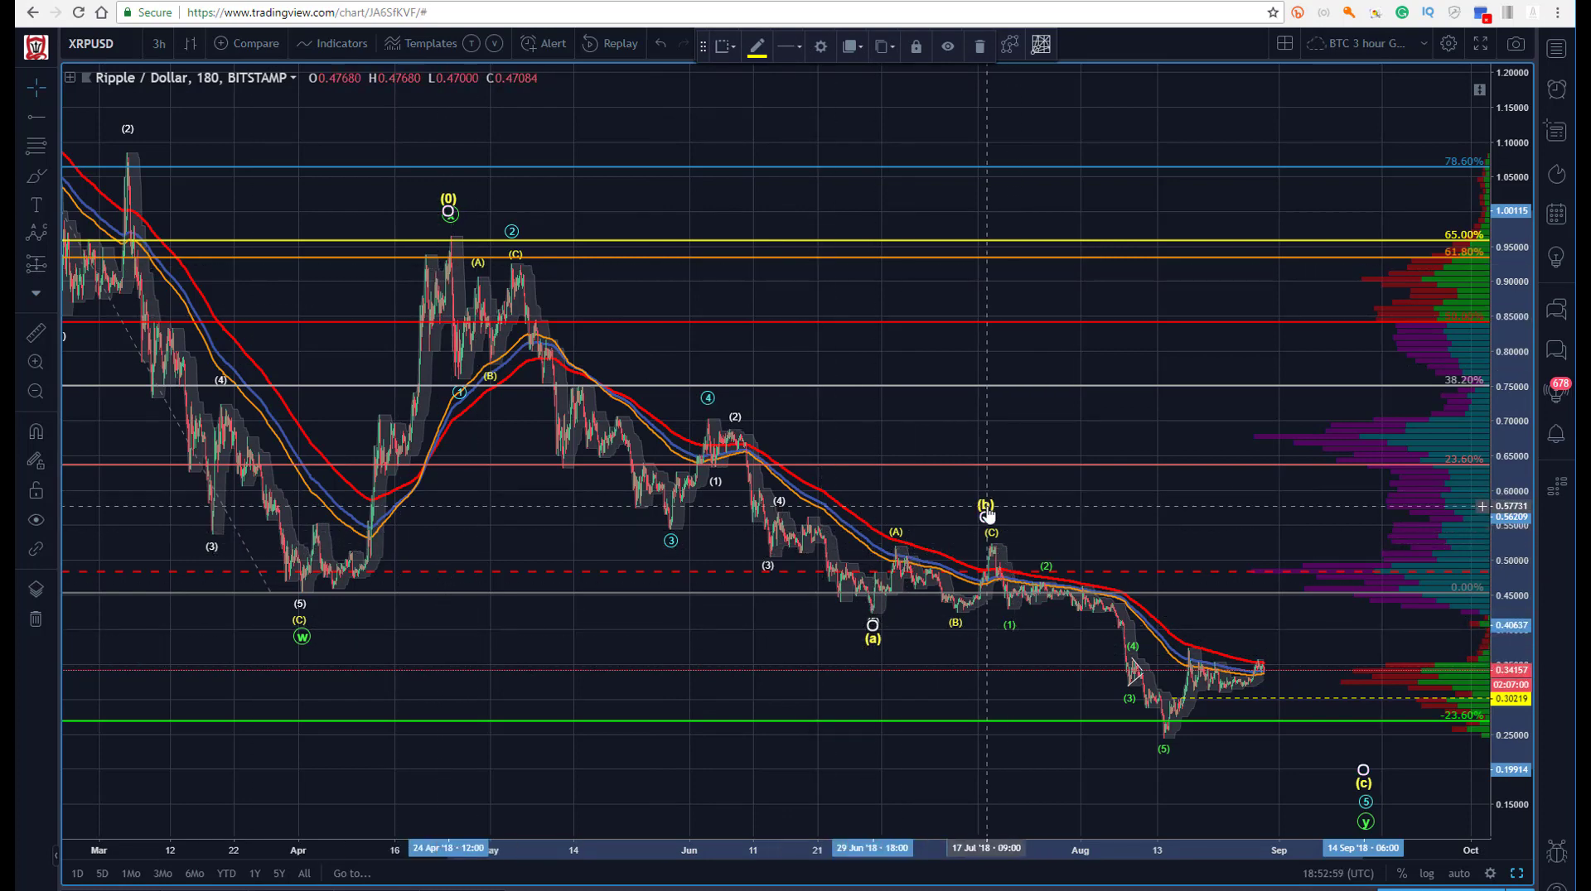
pyautogui.moveTo(989, 514); pyautogui.dragTo(990, 516)
pyautogui.click(918, 401)
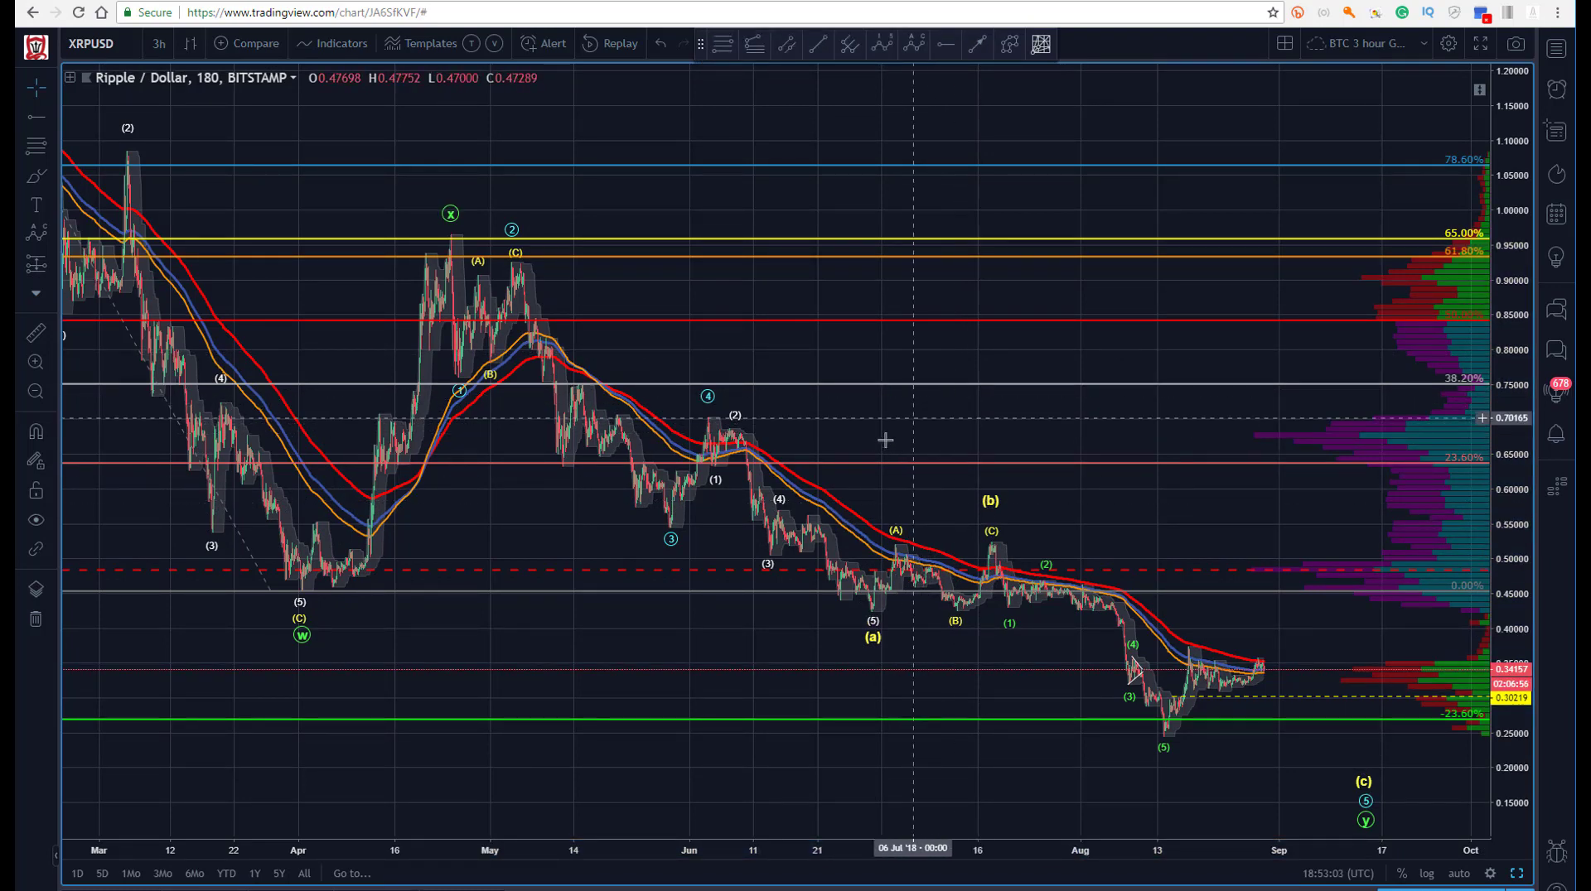
pyautogui.moveTo(874, 337); pyautogui.dragTo(728, 217)
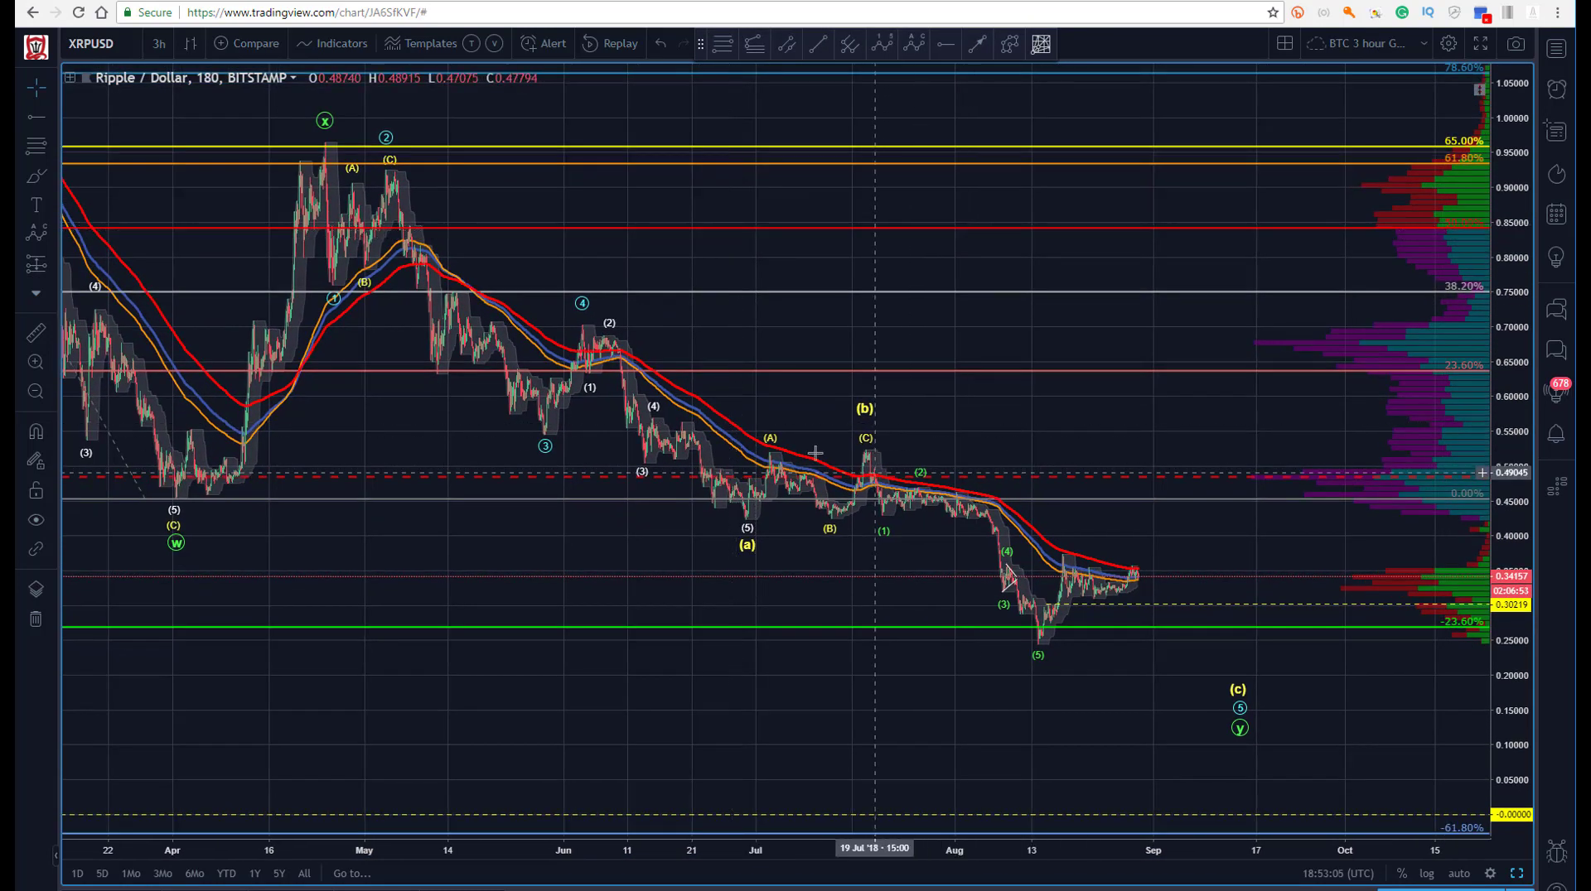
pyautogui.click(864, 424)
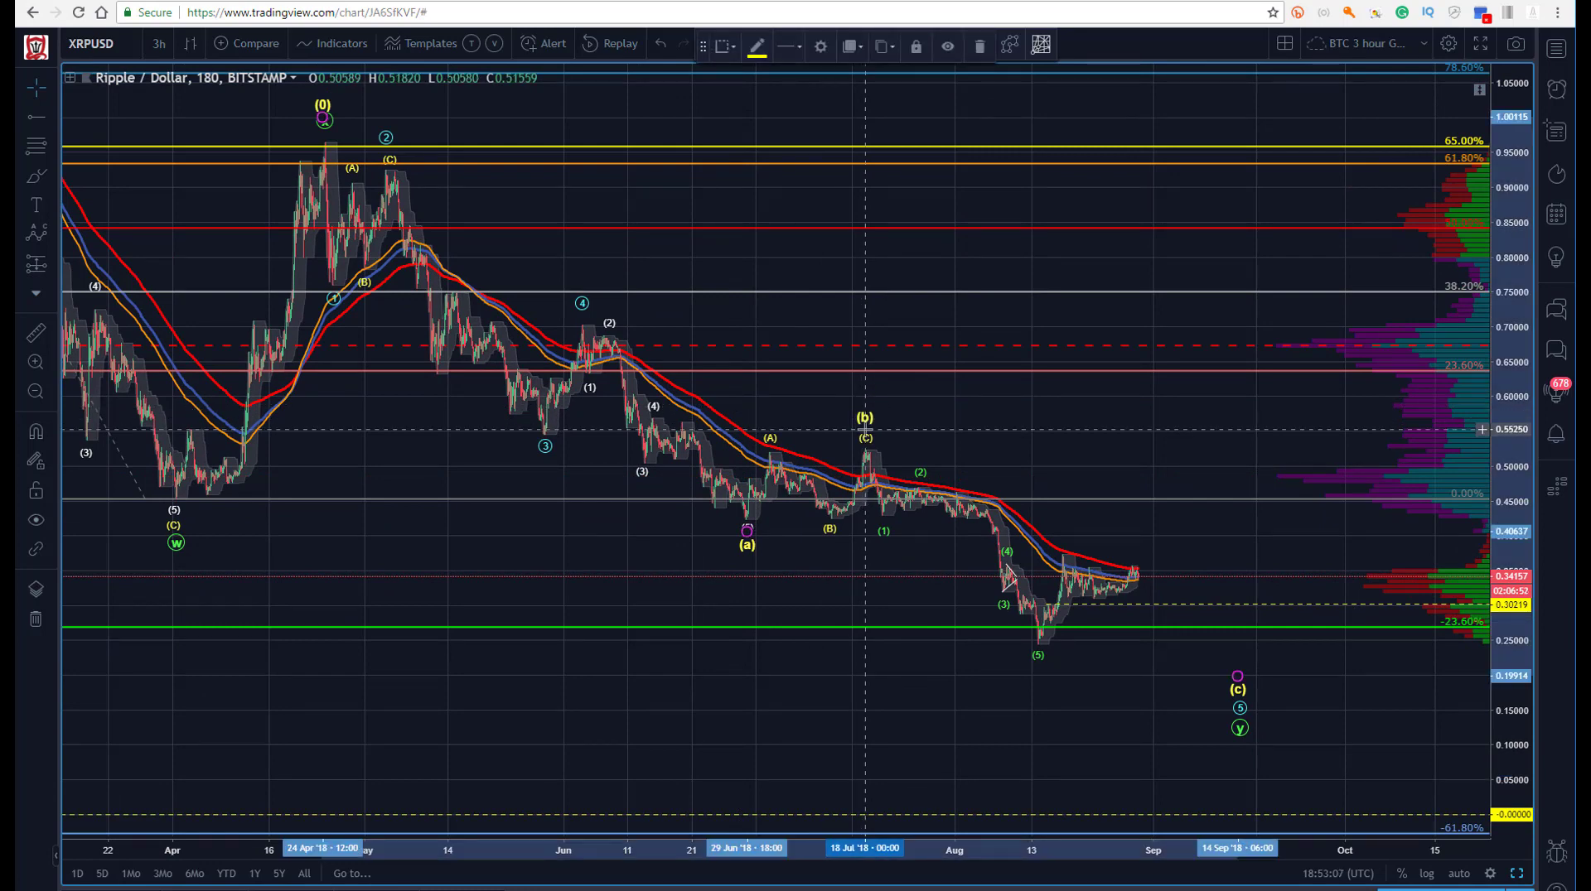
pyautogui.click(877, 437)
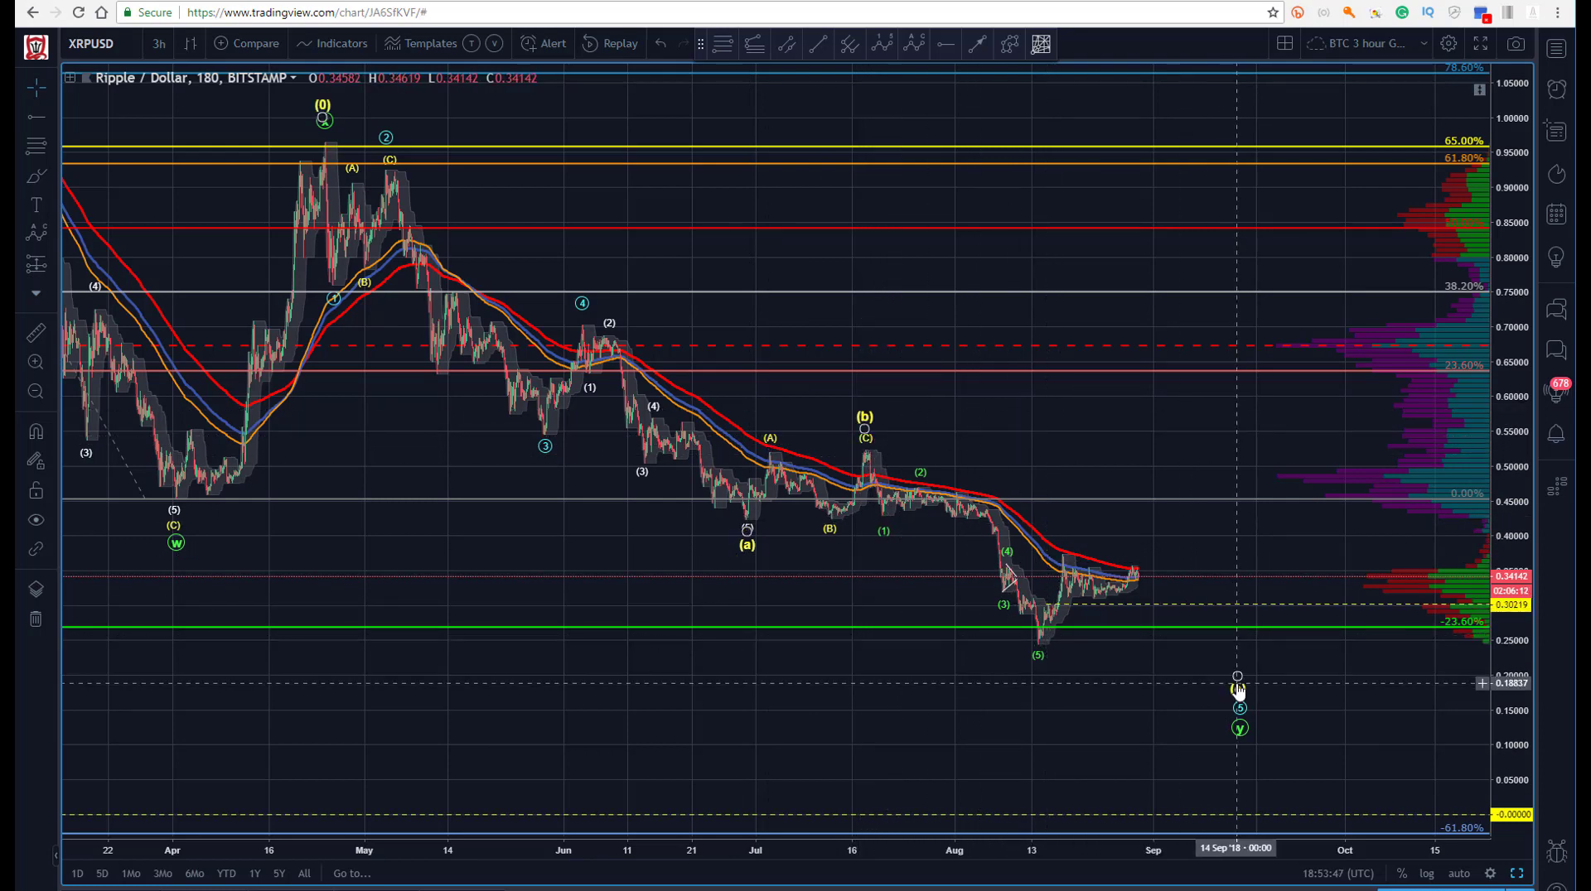
# Move the yellow (c), circled 5 and circled y labels back to stack beneath the mid-August low.
pyautogui.moveTo(1235, 681); pyautogui.dragTo(1038, 668)
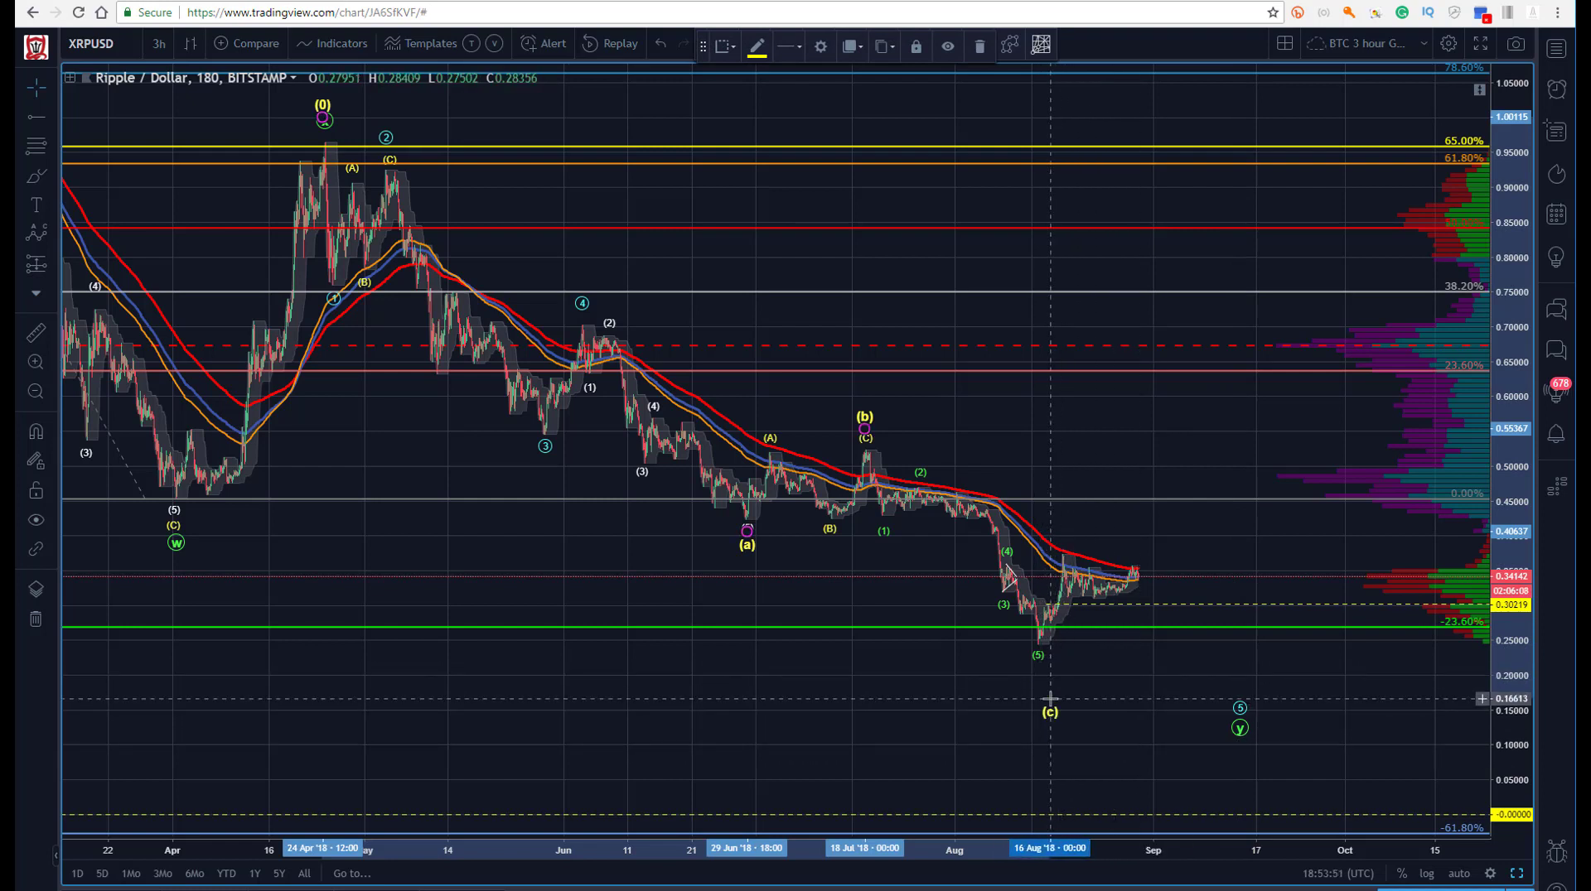
pyautogui.moveTo(1240, 709); pyautogui.dragTo(1039, 696)
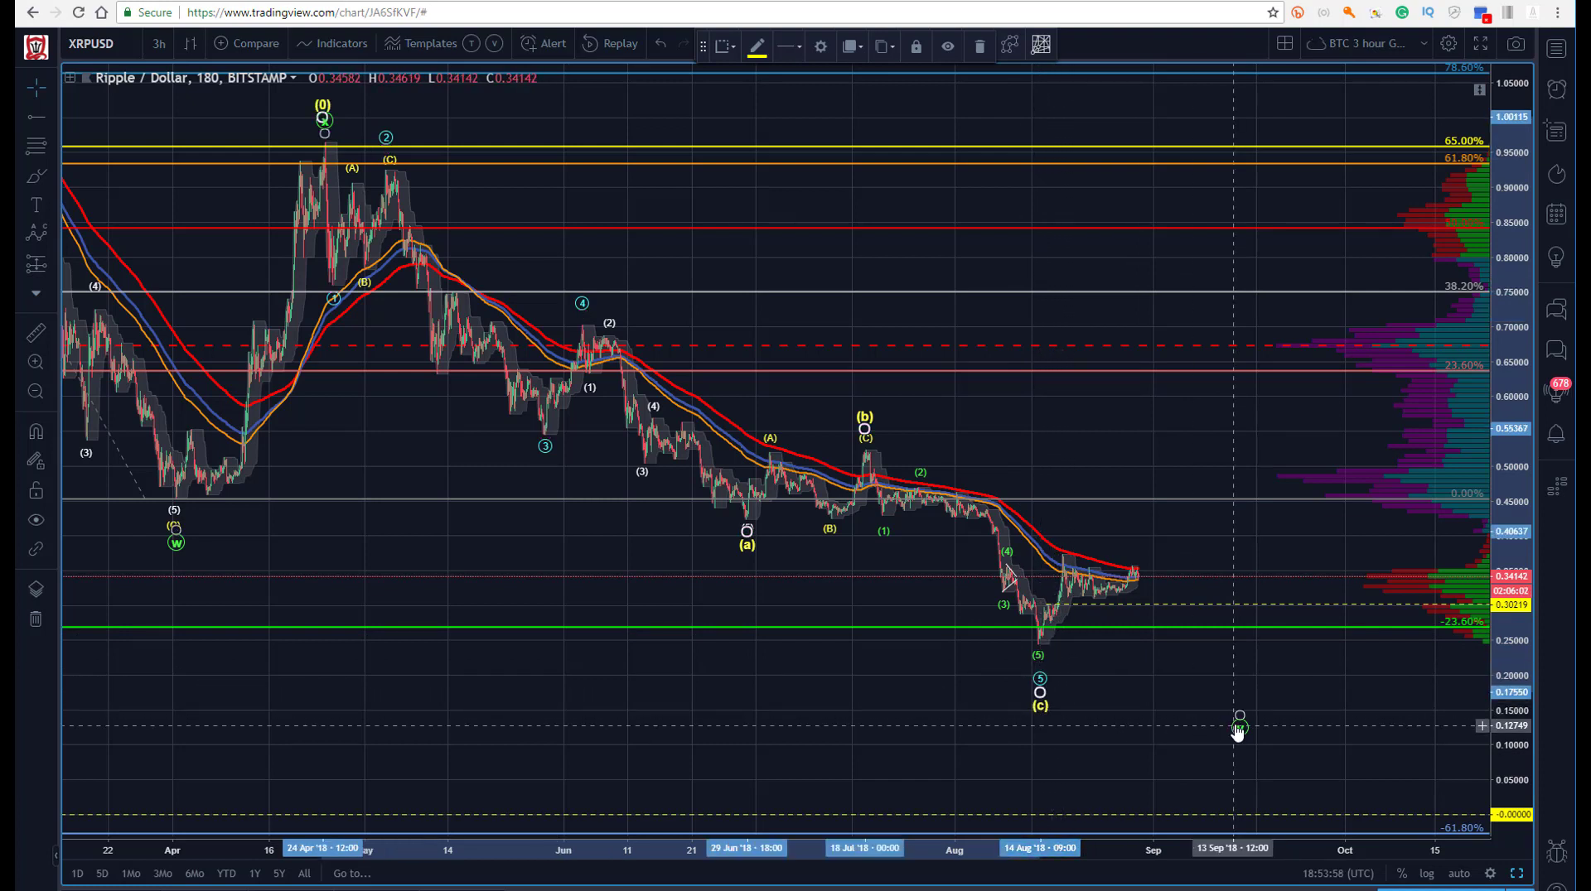
pyautogui.moveTo(1234, 728); pyautogui.dragTo(1026, 733)
pyautogui.hotkey('ctrl', 'z')
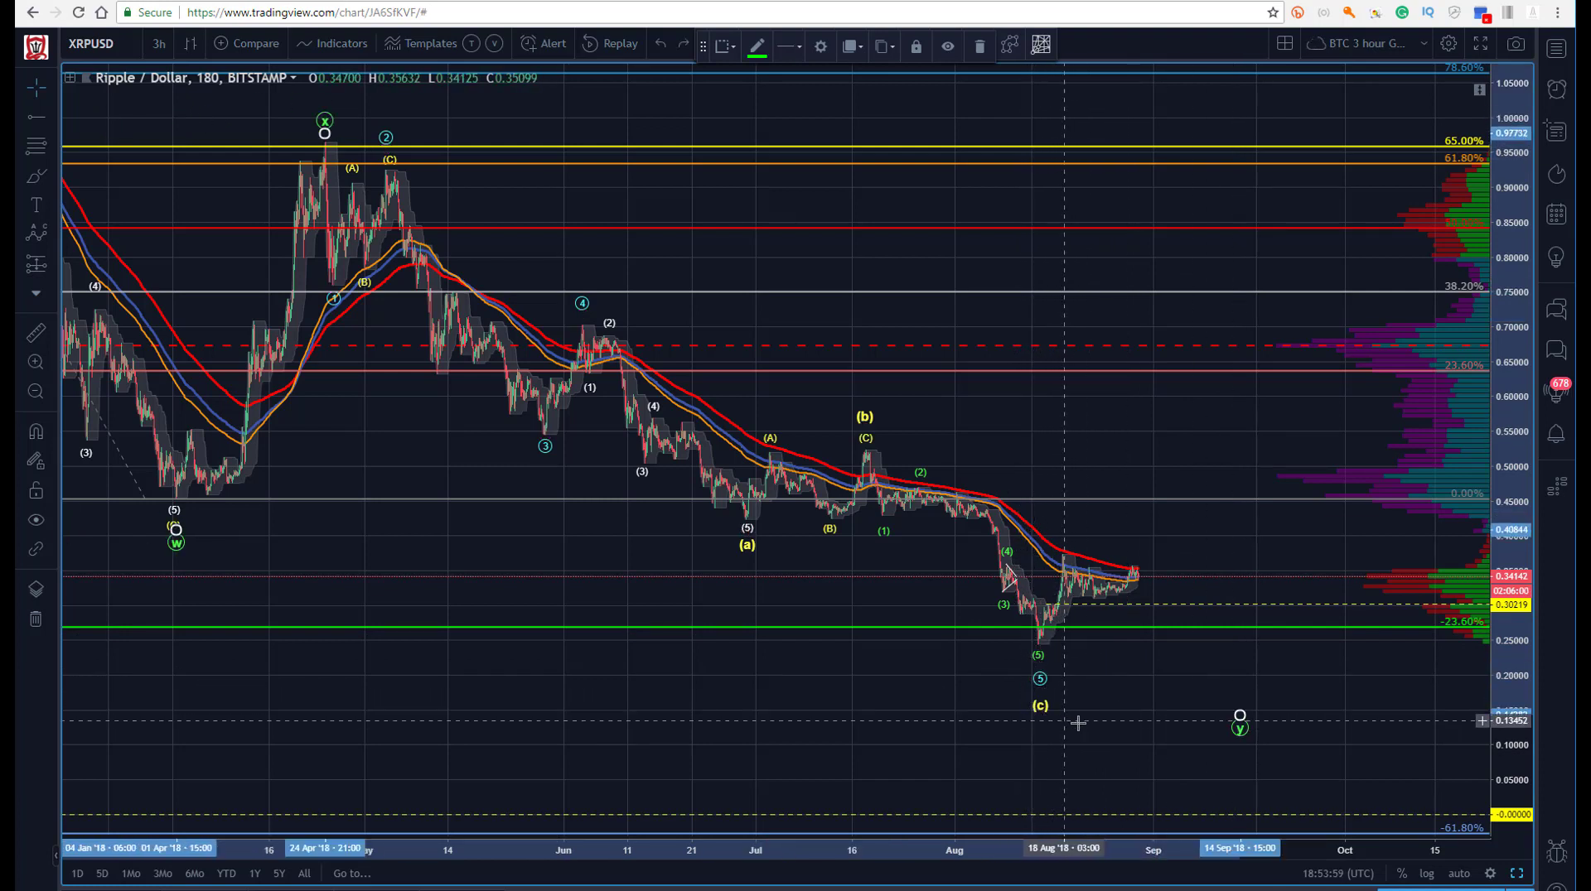
pyautogui.moveTo(1237, 708)
pyautogui.mouseDown()
pyautogui.moveTo(971, 728)
pyautogui.moveTo(1033, 718)
pyautogui.mouseUp()
pyautogui.click(870, 692)
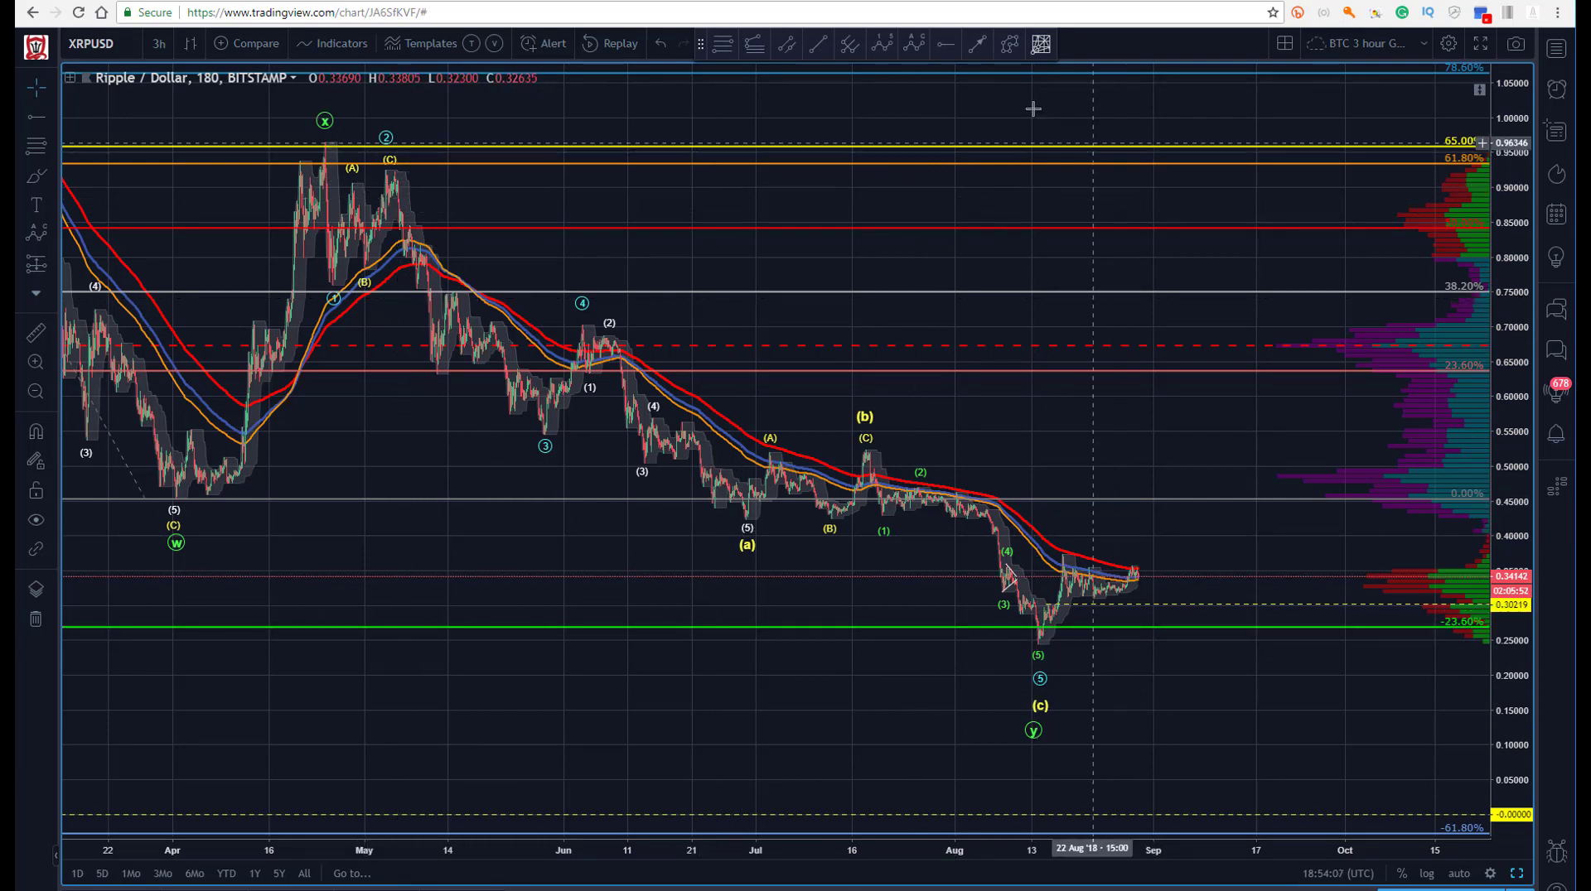
# Draw a white path from the wave x high through the (a) low and (b) high to the mid-August low.
pyautogui.click(1008, 44)
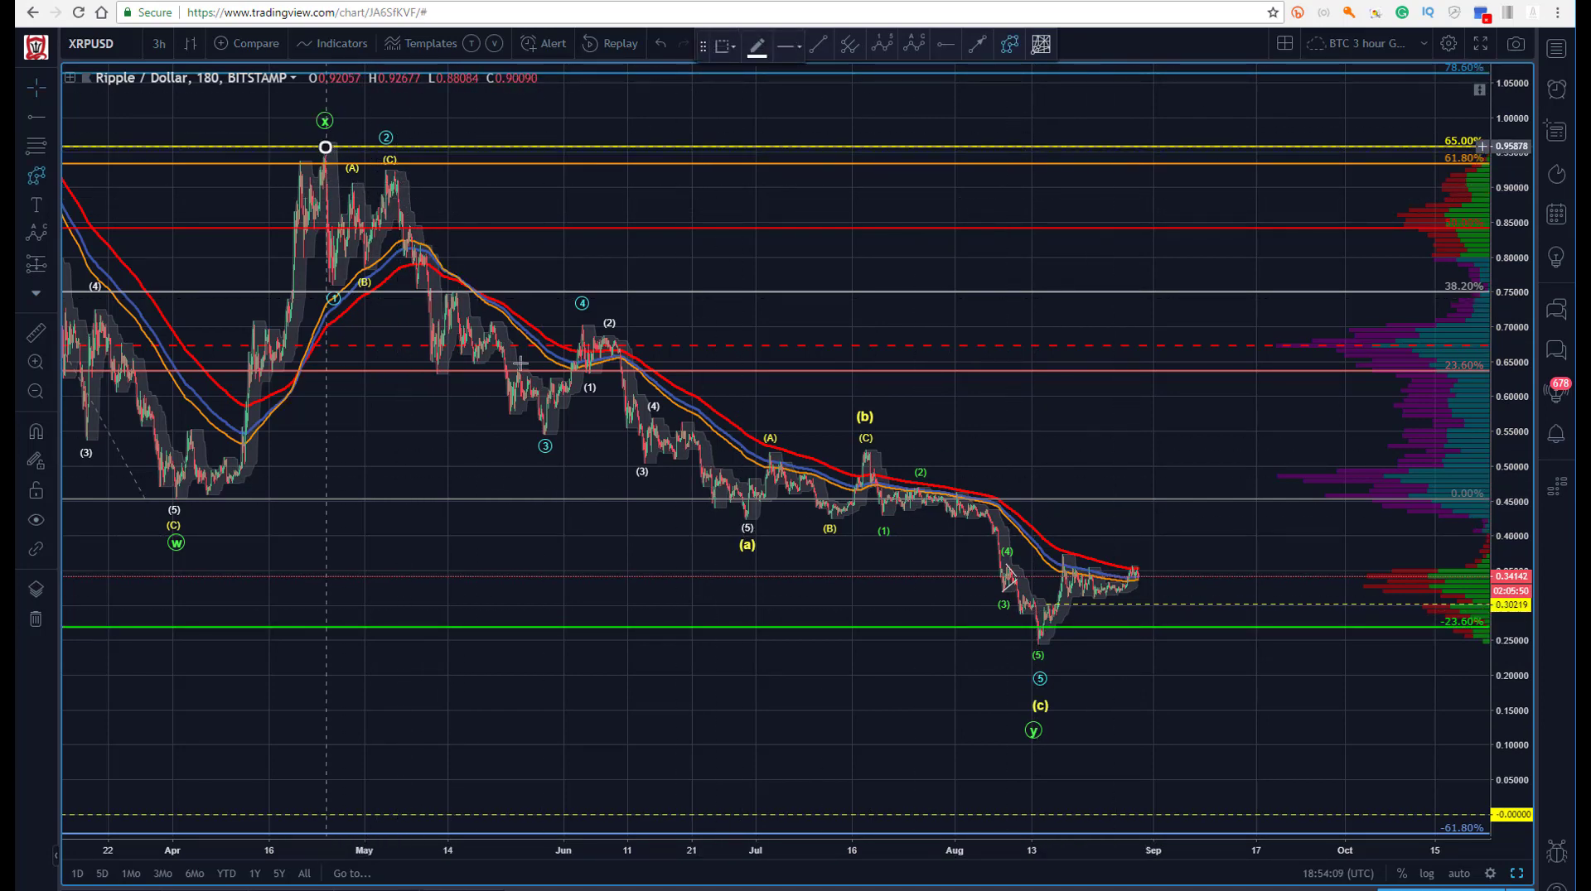
pyautogui.click(740, 517)
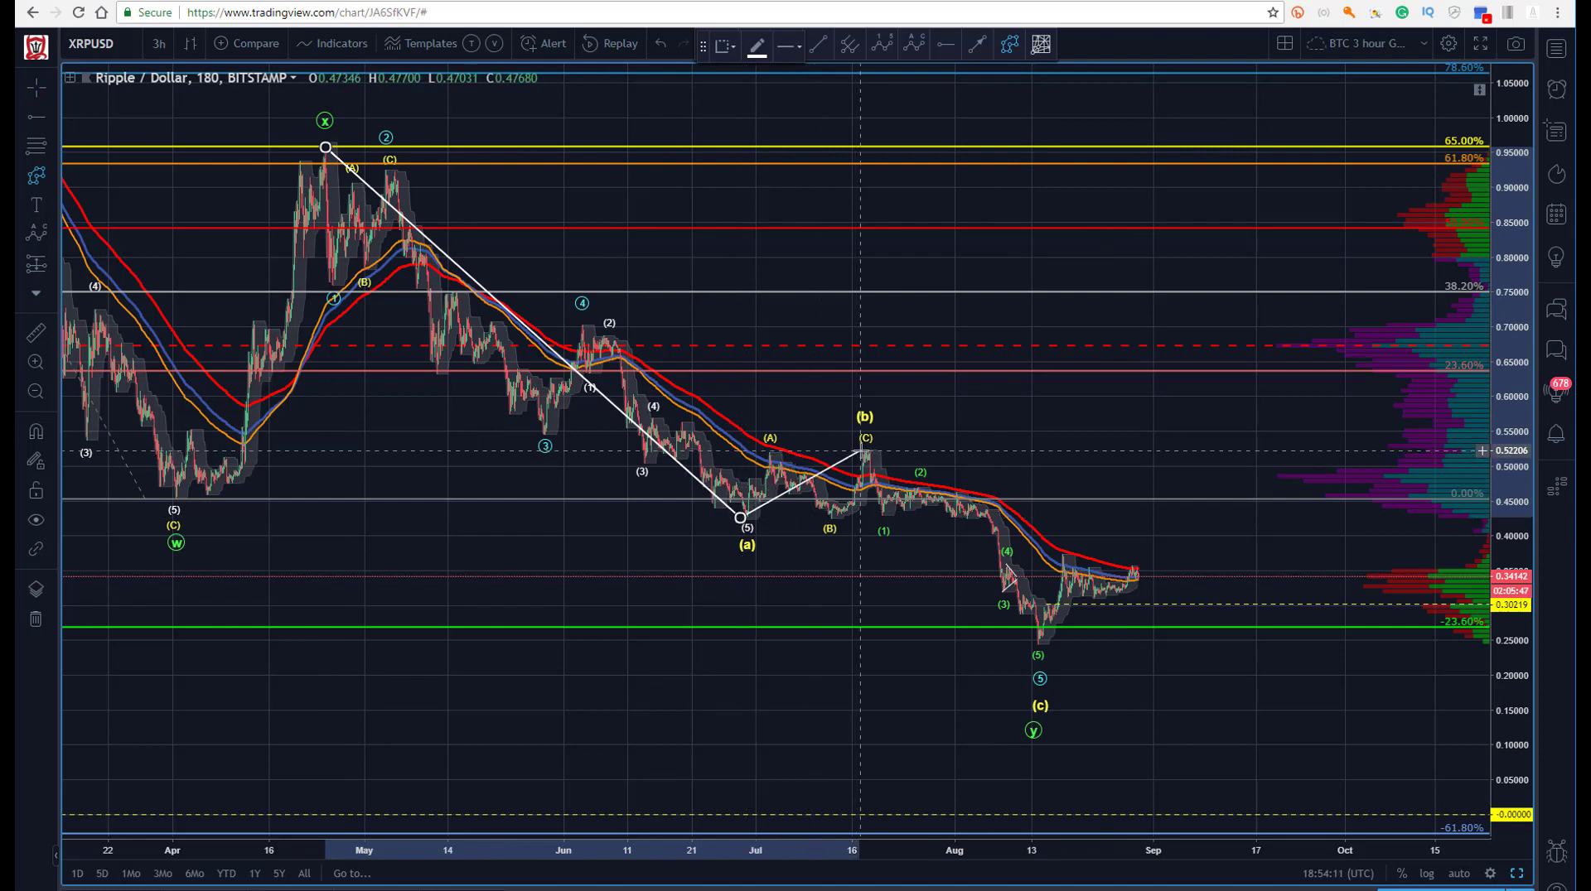
pyautogui.click(862, 452)
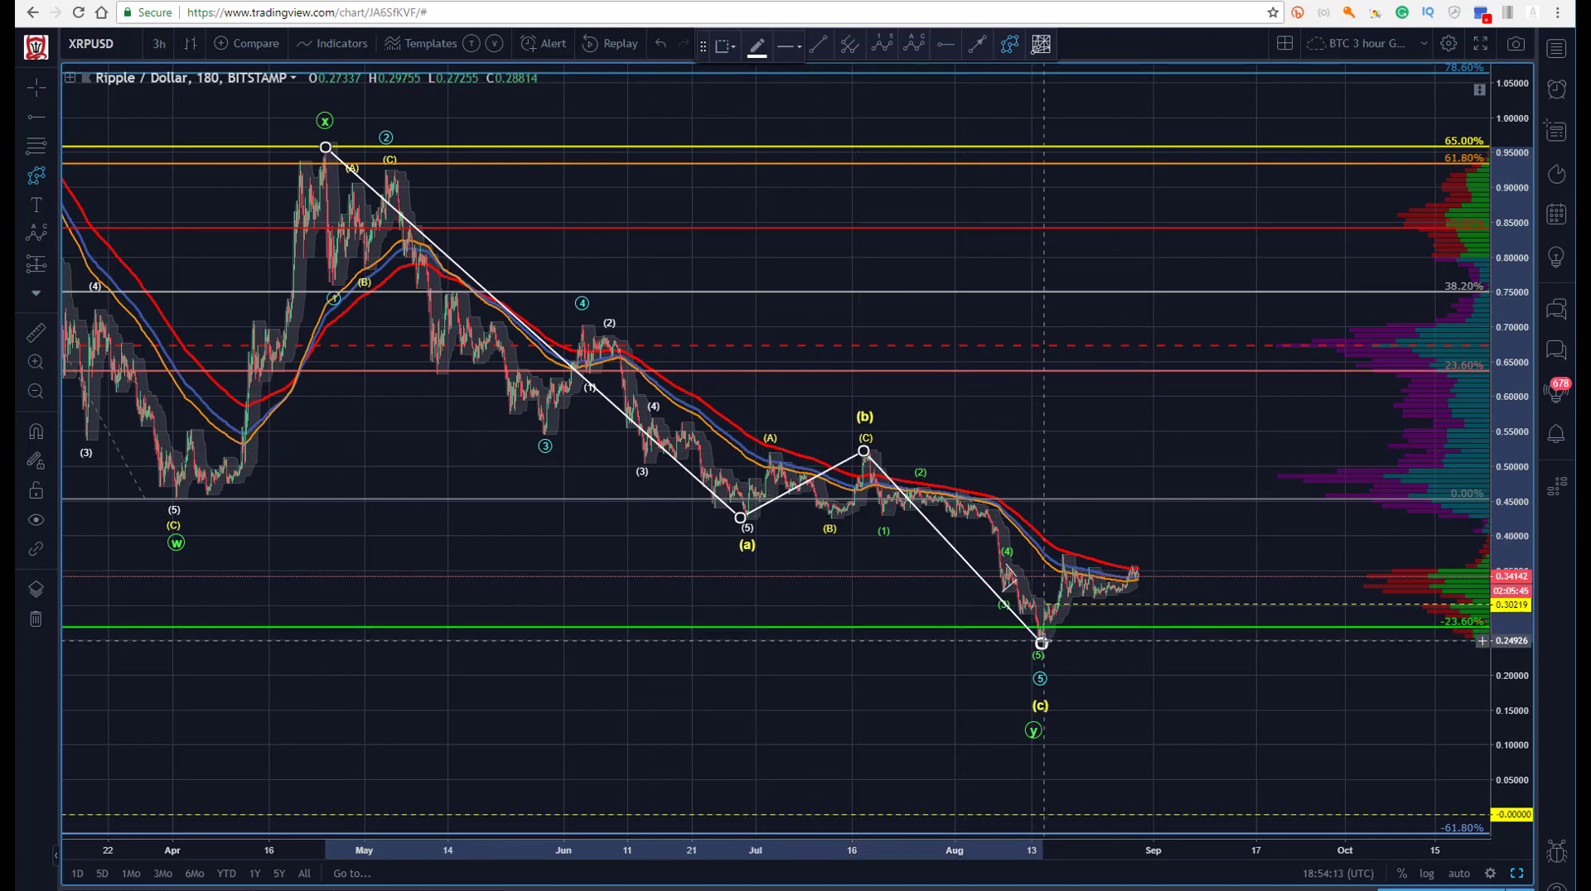
pyautogui.doubleClick(1041, 643)
pyautogui.click(845, 538)
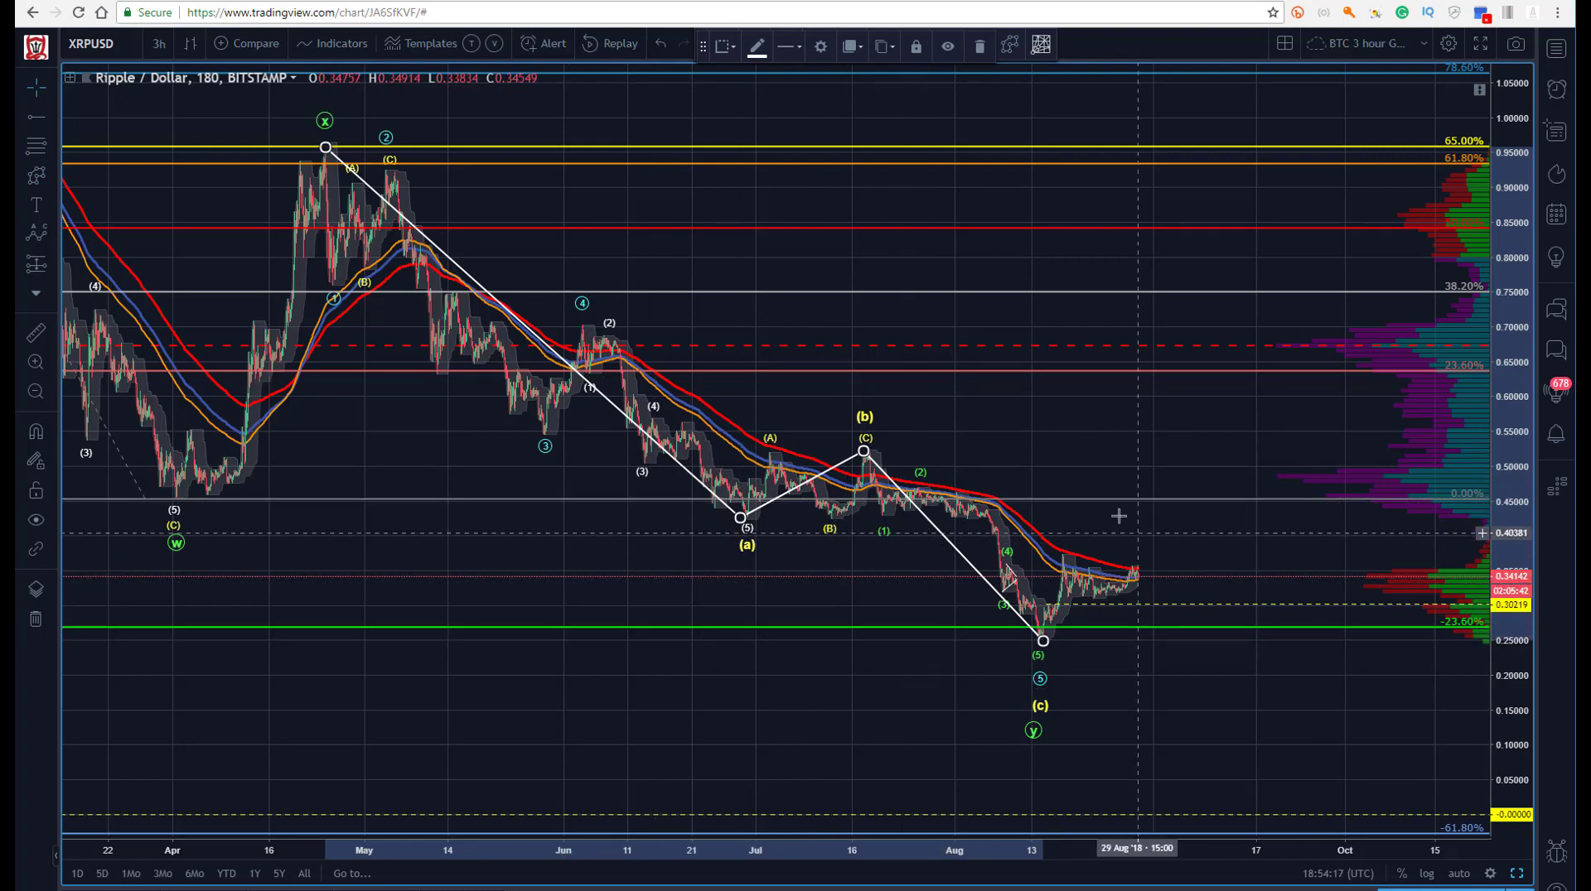
pyautogui.click(1072, 451)
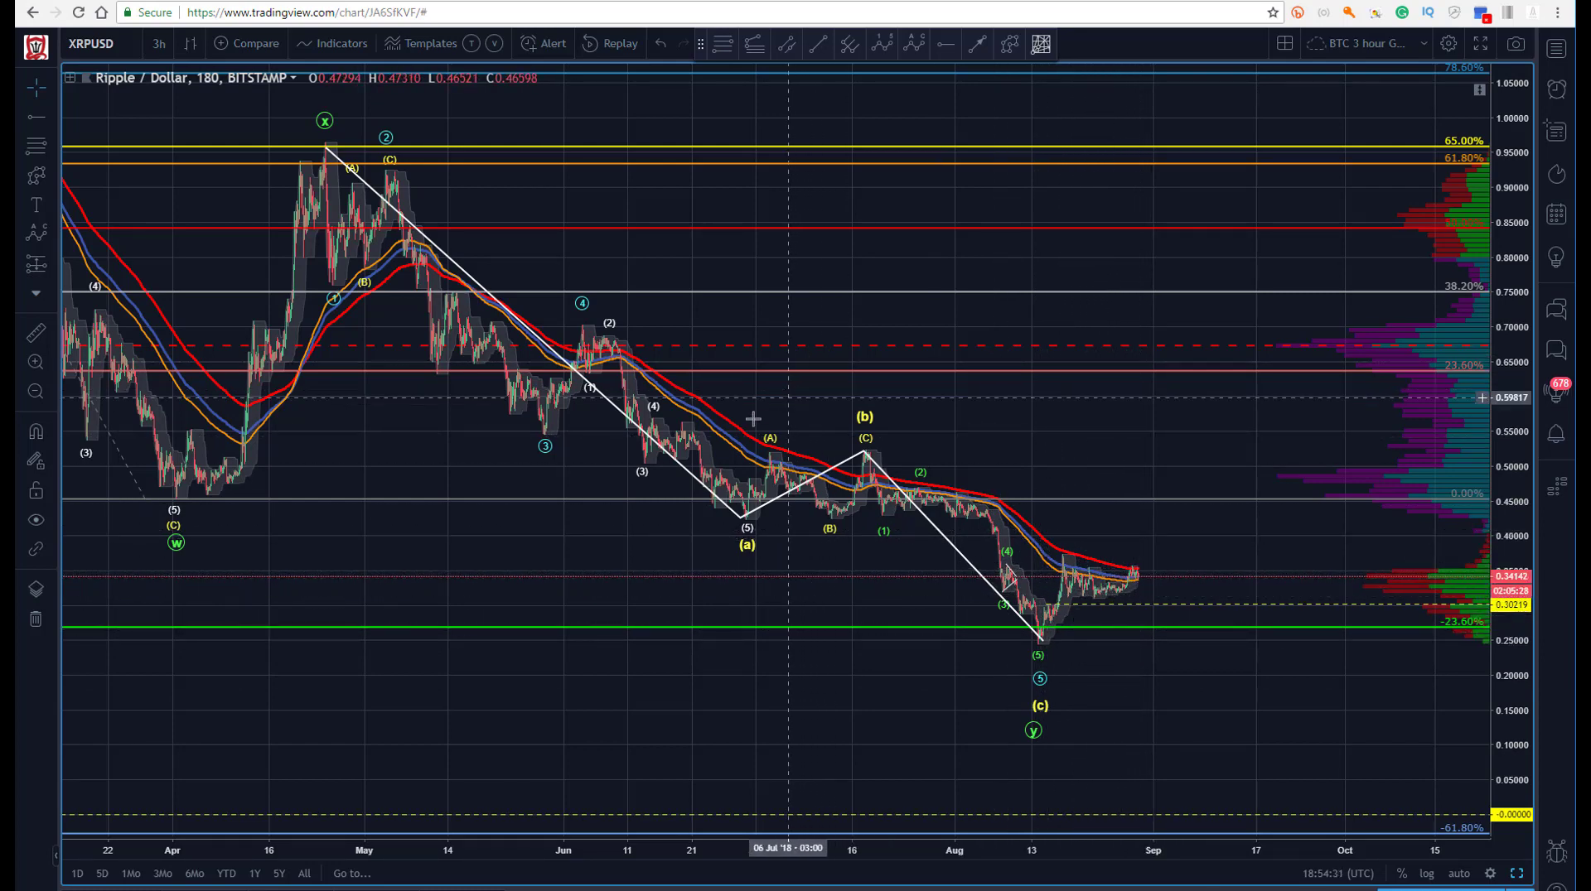
# Turn on automatic price scaling and examine the whole decline from the January 2018 peak.
pyautogui.moveTo(834, 696); pyautogui.dragTo(838, 697)
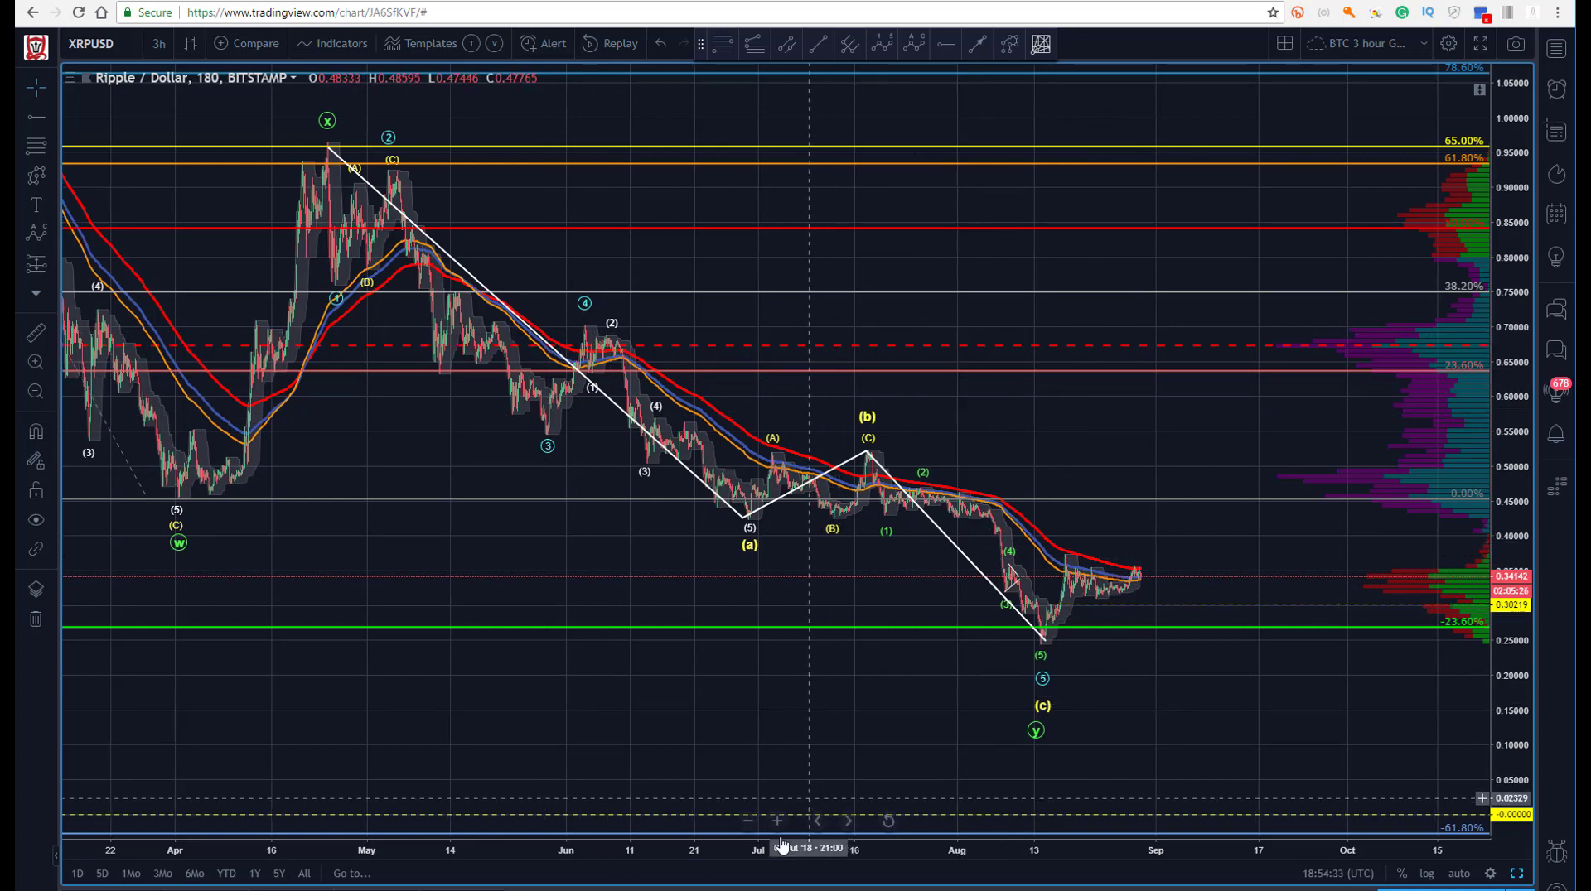
pyautogui.moveTo(863, 851); pyautogui.dragTo(1136, 848)
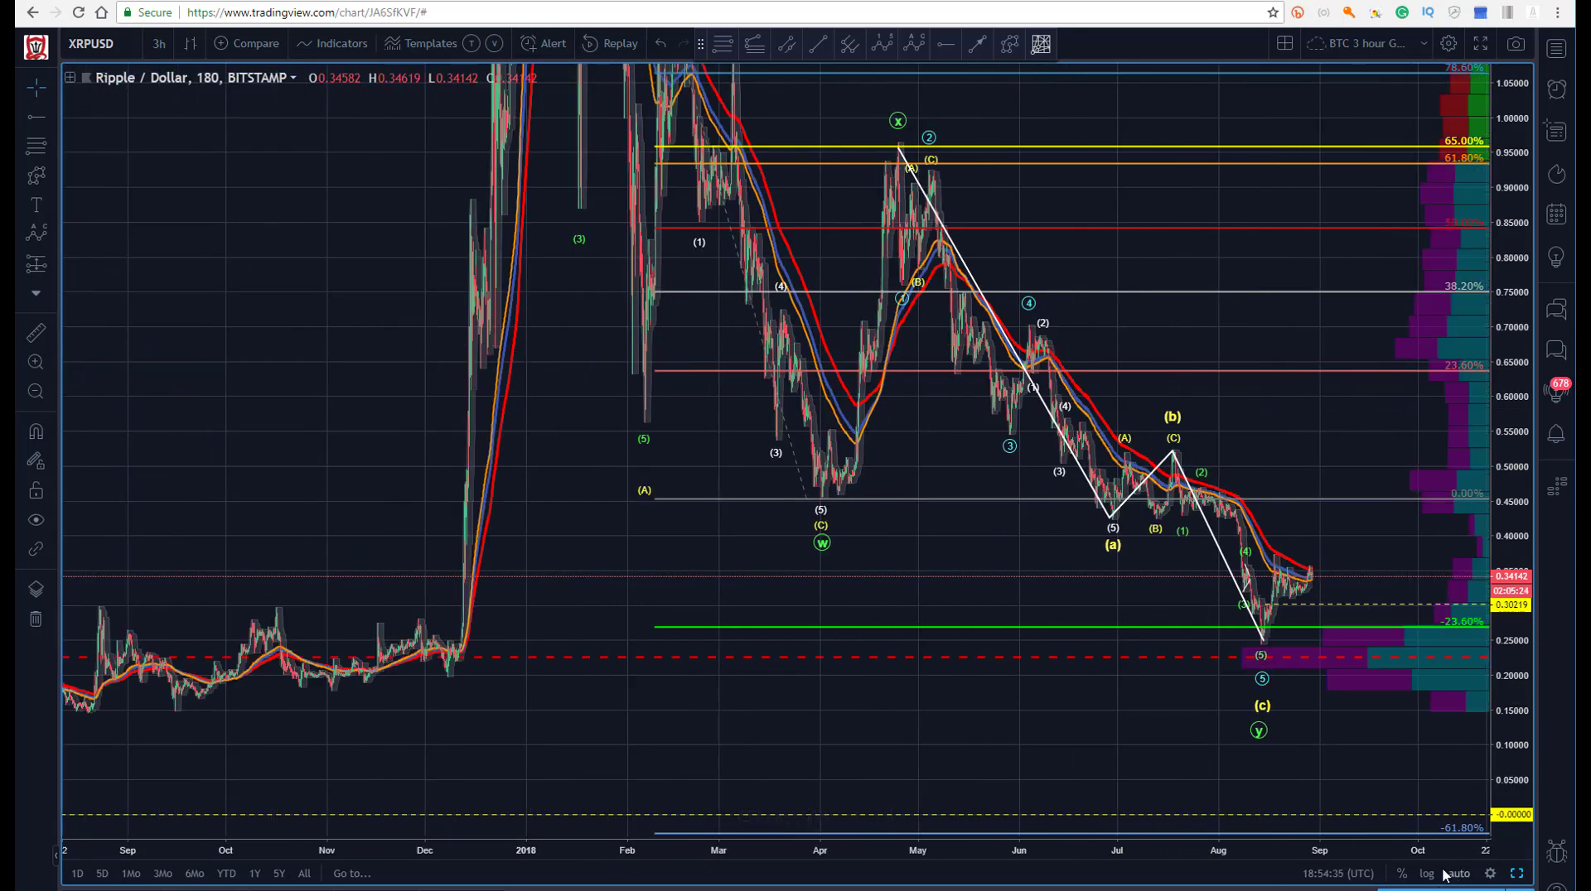
pyautogui.click(1450, 874)
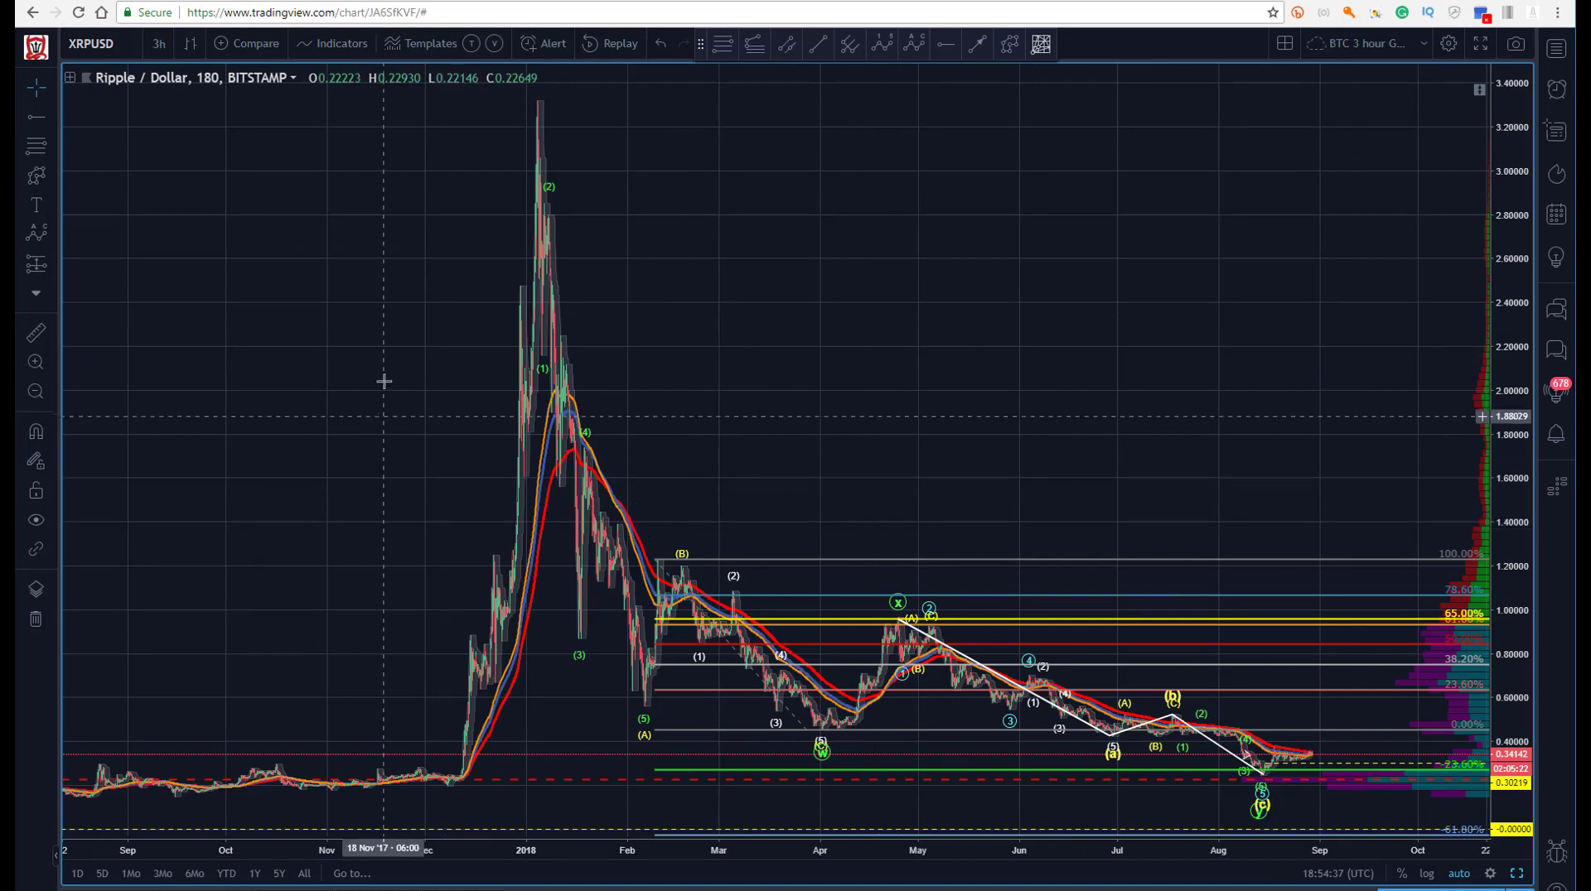
pyautogui.moveTo(380, 381)
pyautogui.mouseDown()
pyautogui.moveTo(206, 267)
pyautogui.moveTo(136, 248)
pyautogui.mouseUp()
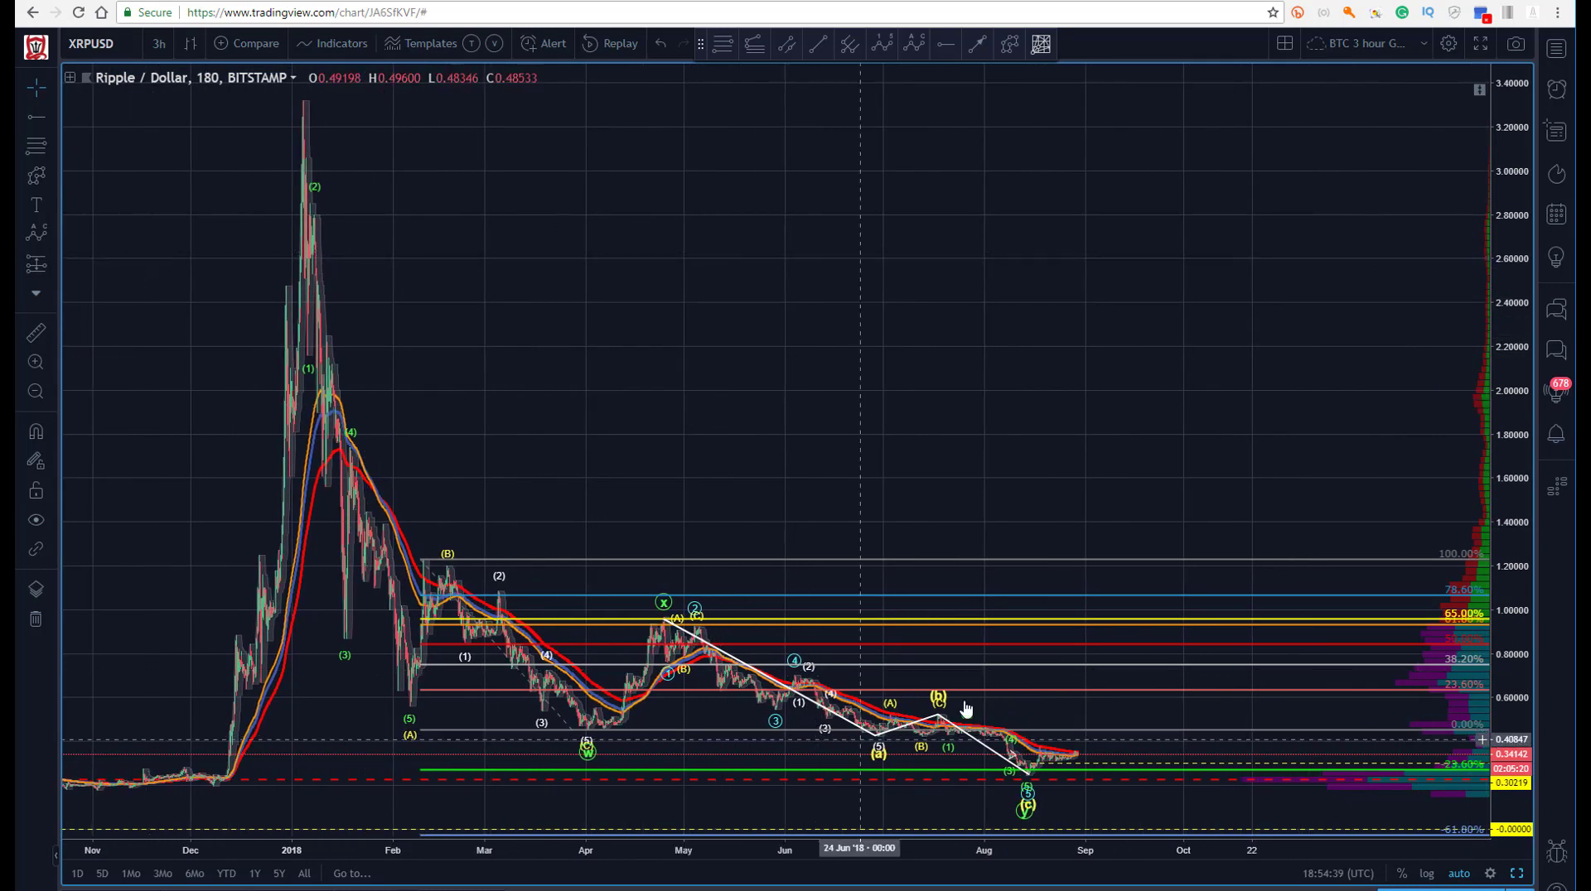
pyautogui.click(1016, 770)
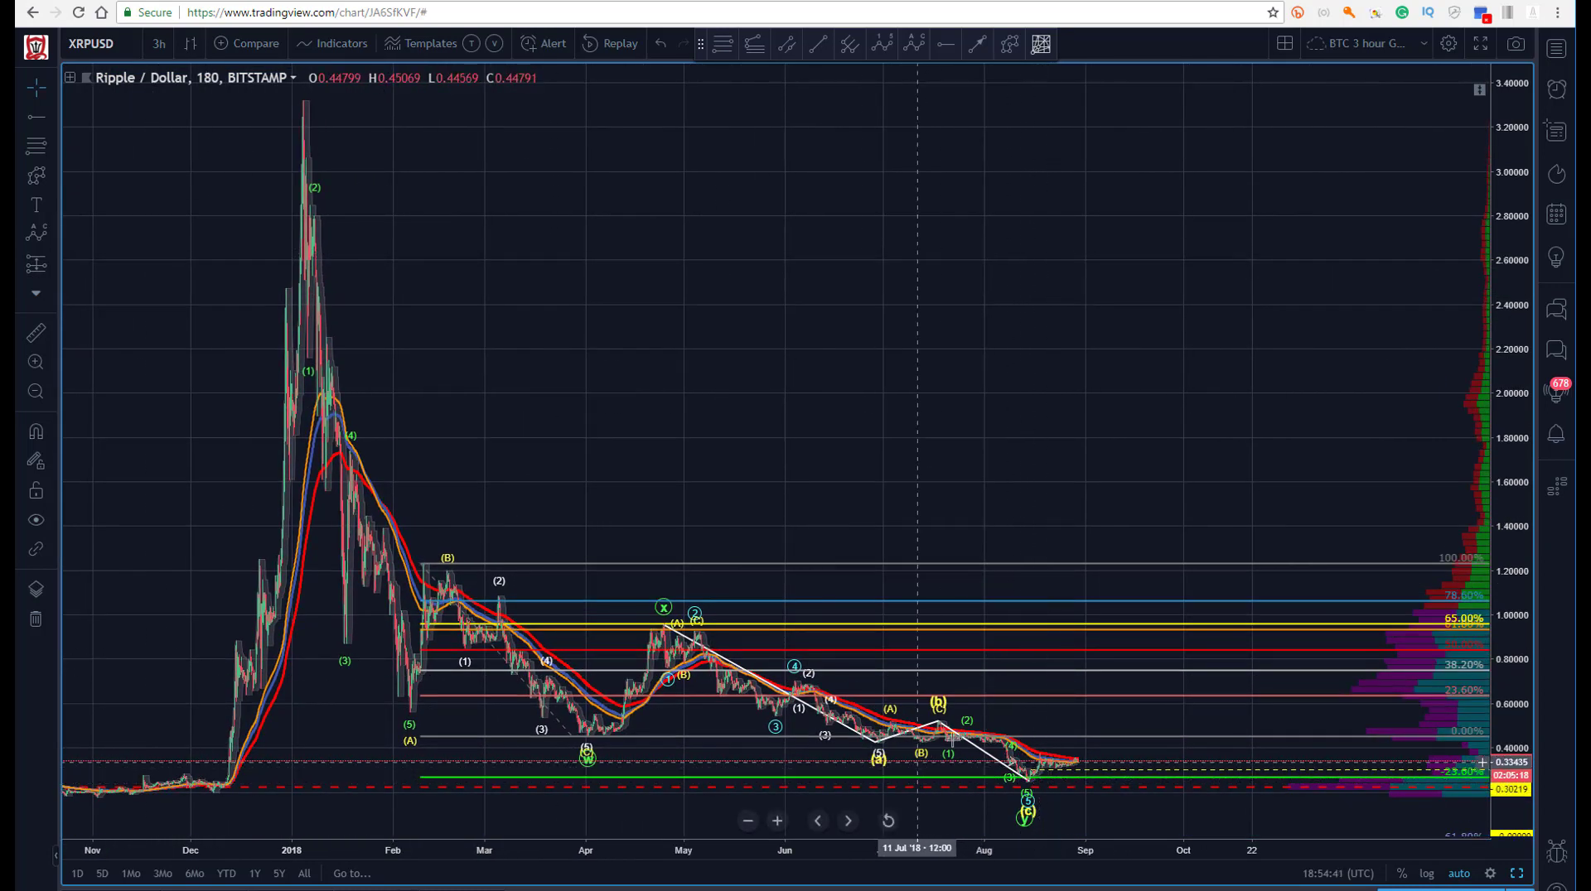
pyautogui.click(959, 745)
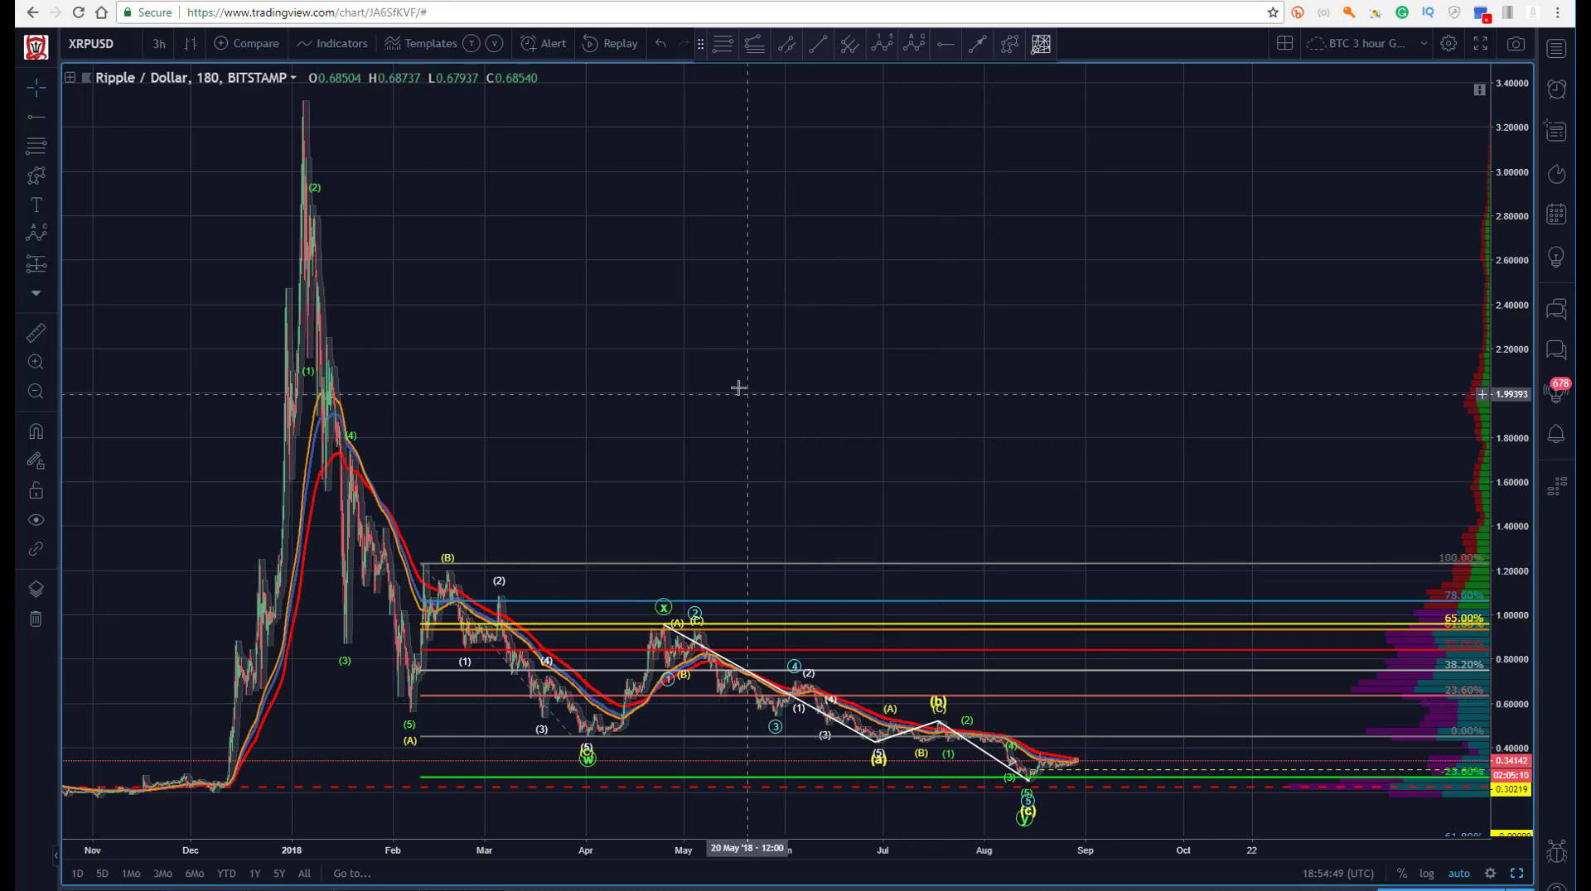
# Switch the chart to the 30-minute interval and delete the white path tracing the (a)-(b)-(c) decline.
pyautogui.click(157, 45)
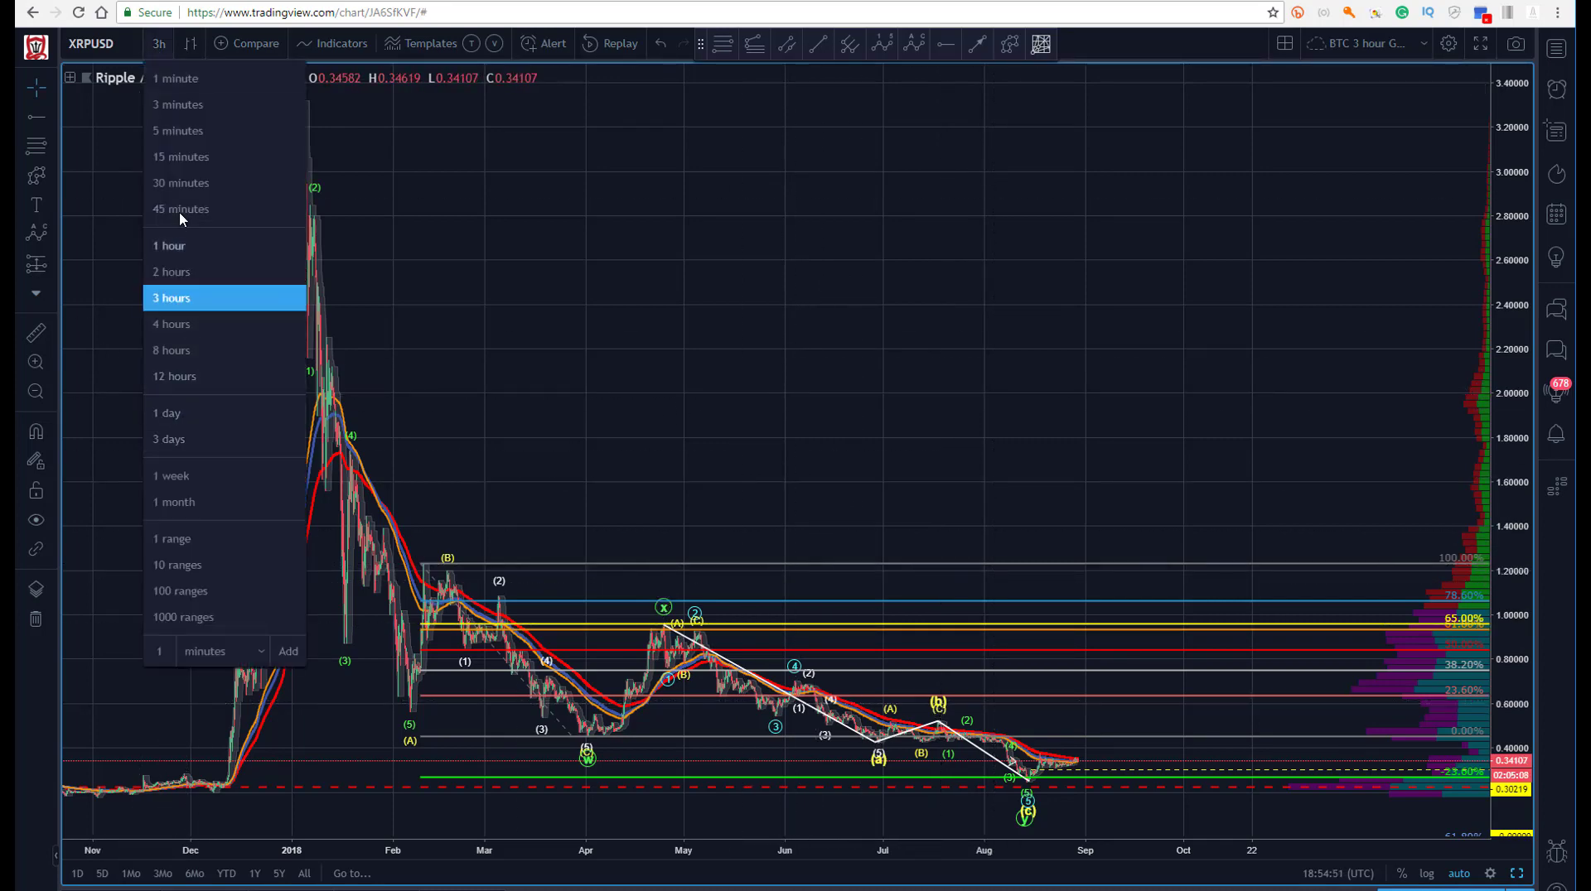
pyautogui.click(182, 183)
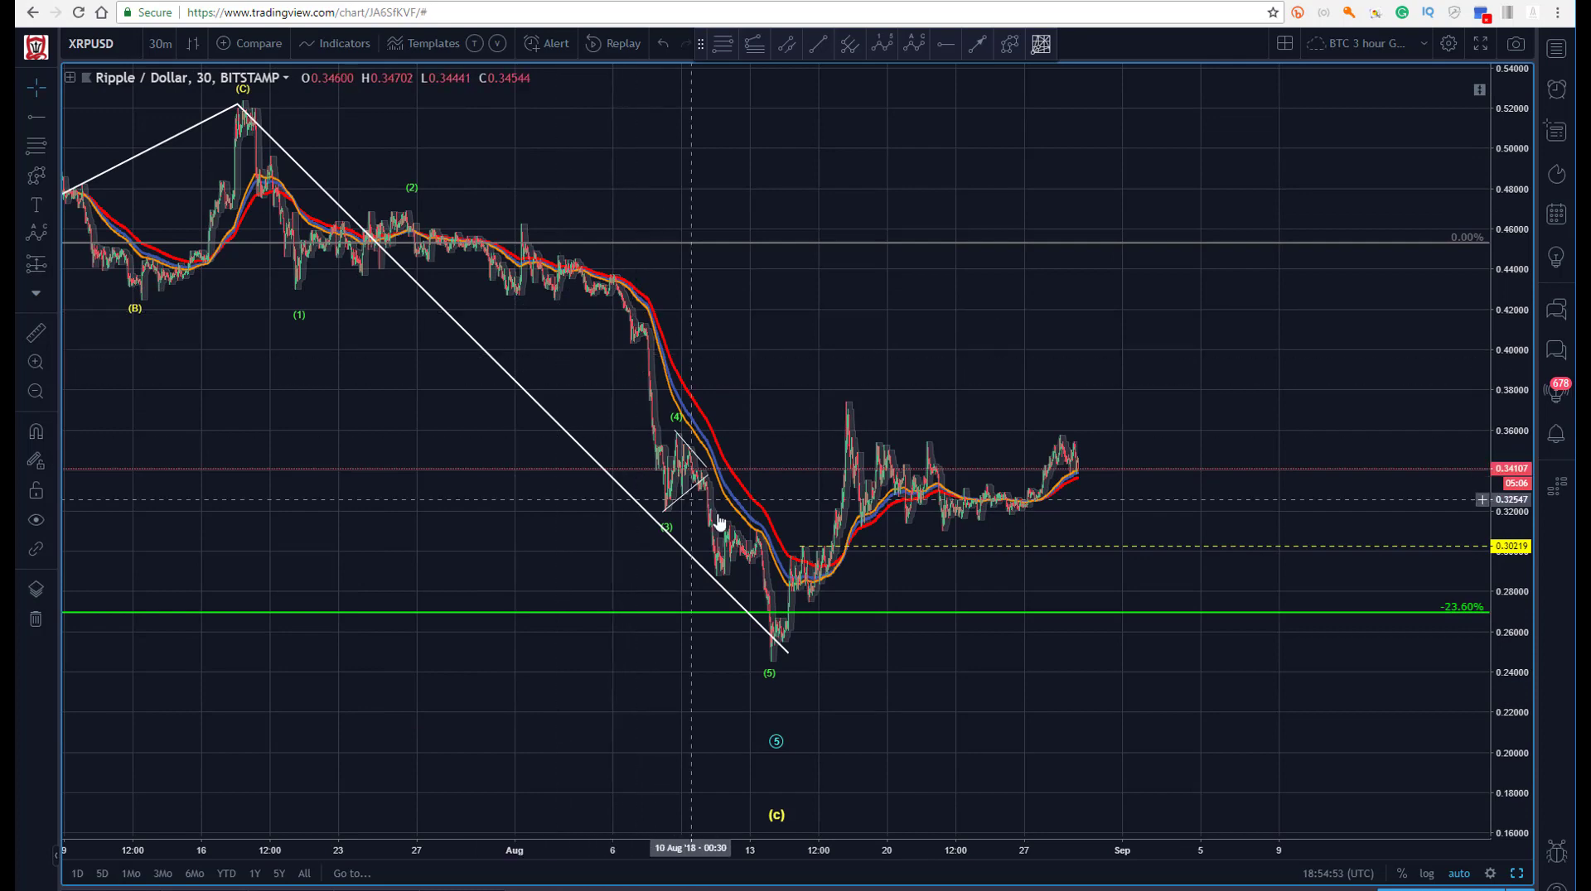
pyautogui.moveTo(448, 451); pyautogui.dragTo(515, 452)
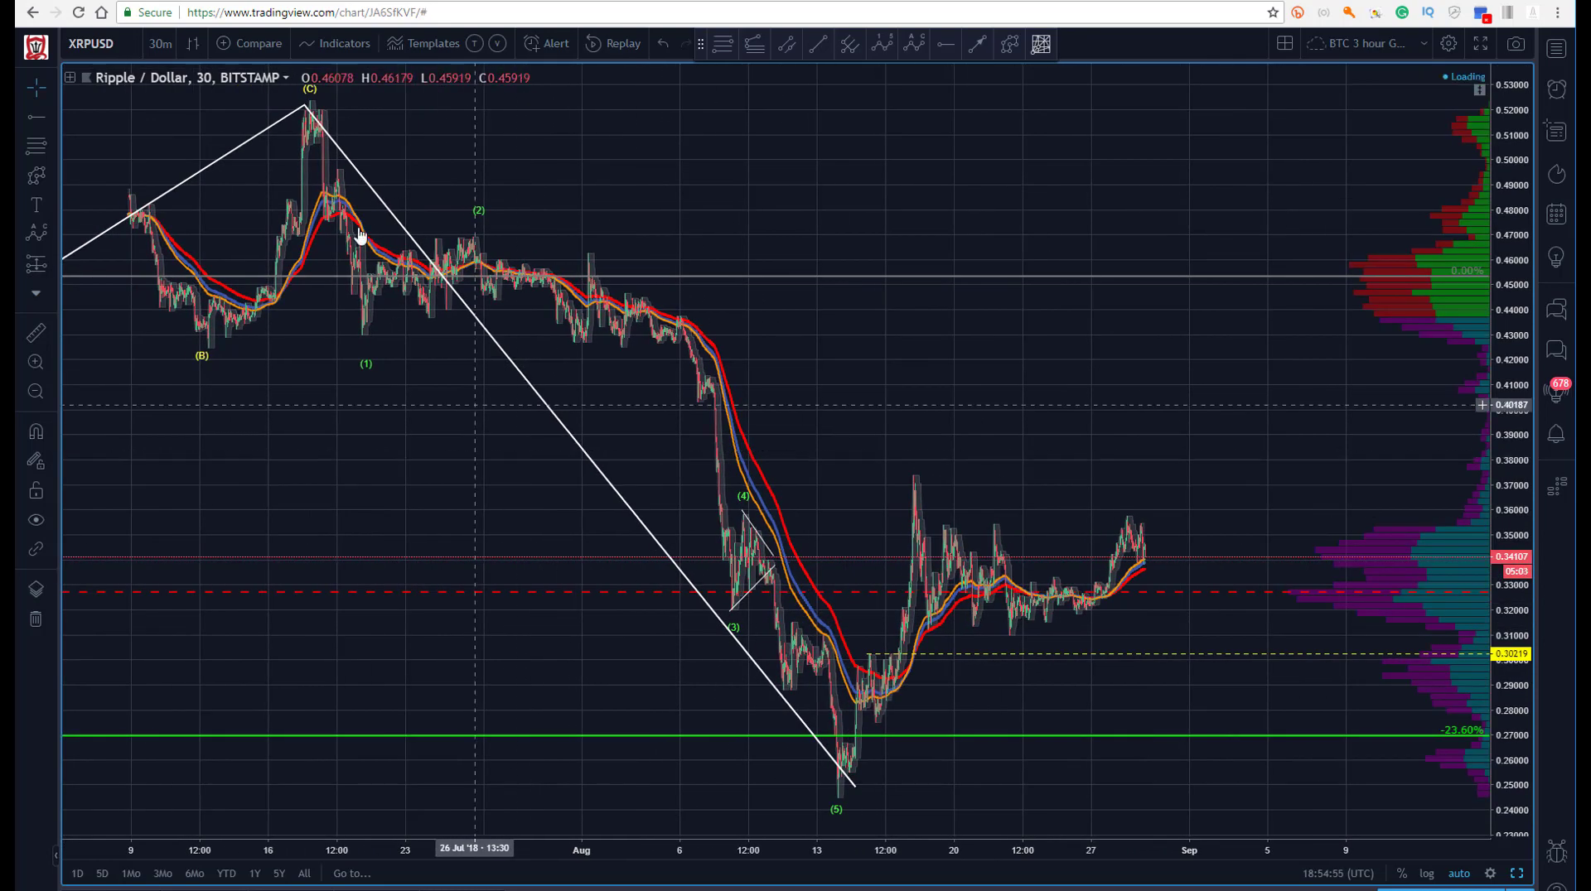
pyautogui.click(349, 165)
pyautogui.press('Delete')
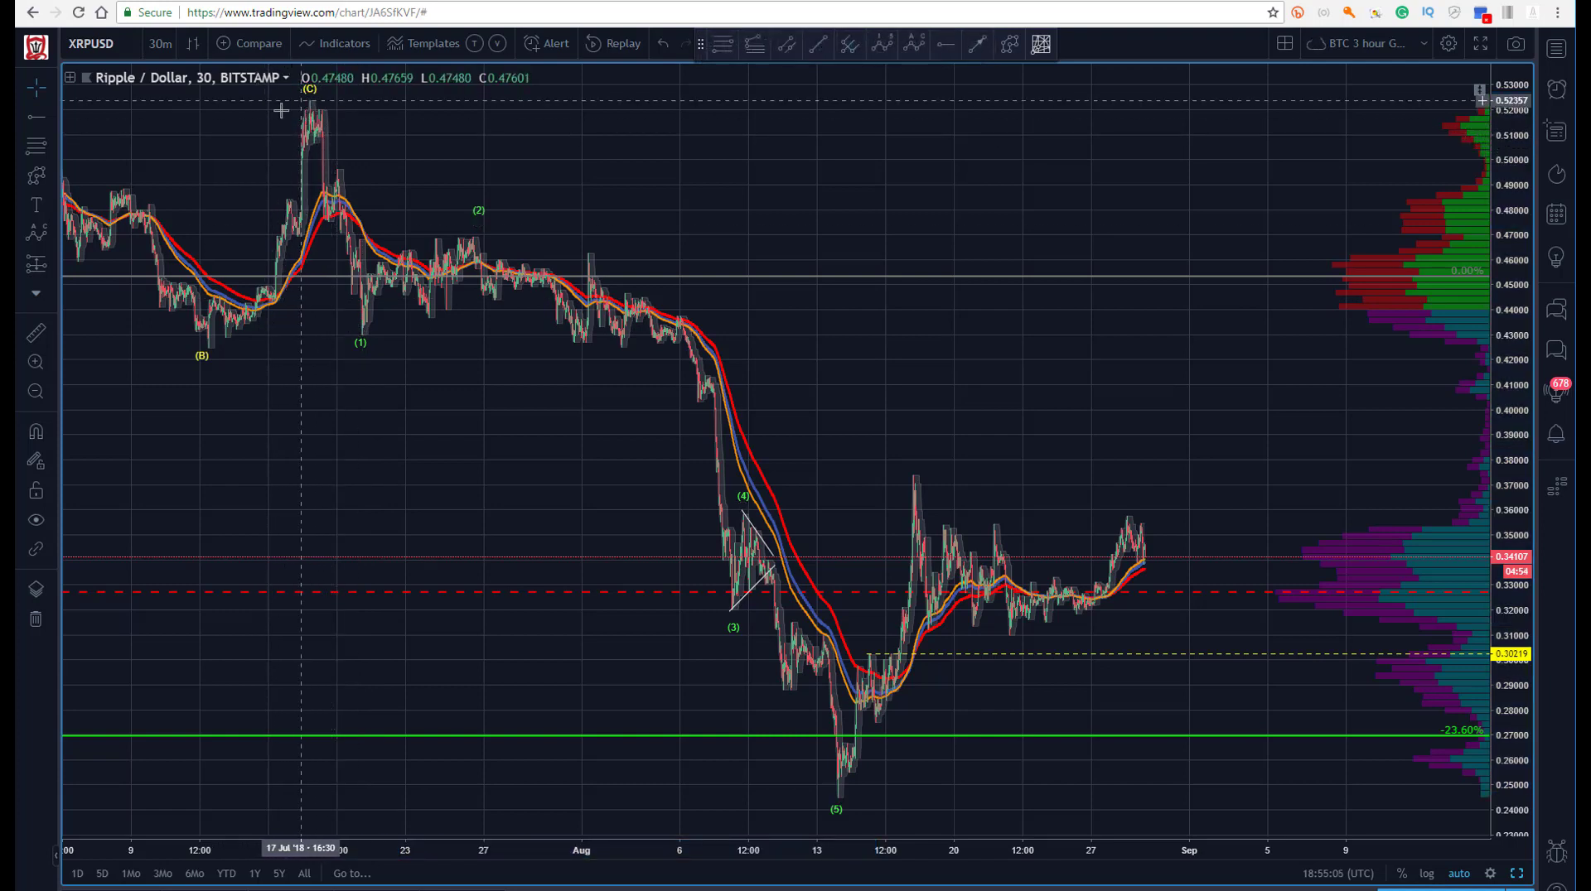
# Align the yellow (B), yellow (b) and green (2) labels with their July swing points, placing (b) at about 0.54 above (C).
pyautogui.moveTo(203, 360); pyautogui.dragTo(217, 370)
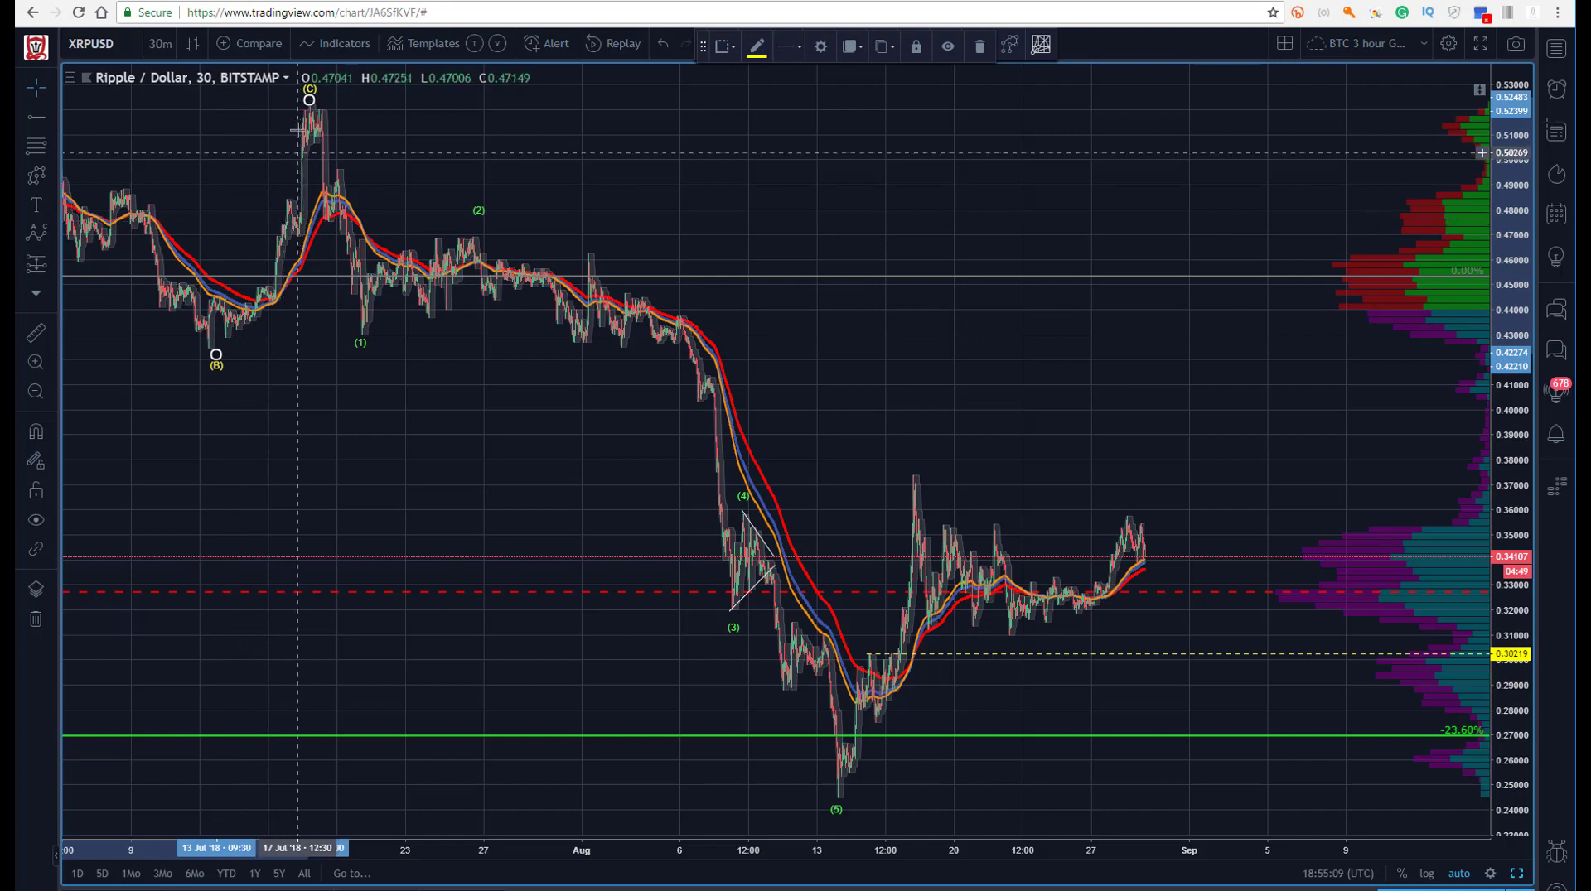
pyautogui.moveTo(297, 131); pyautogui.dragTo(476, 188)
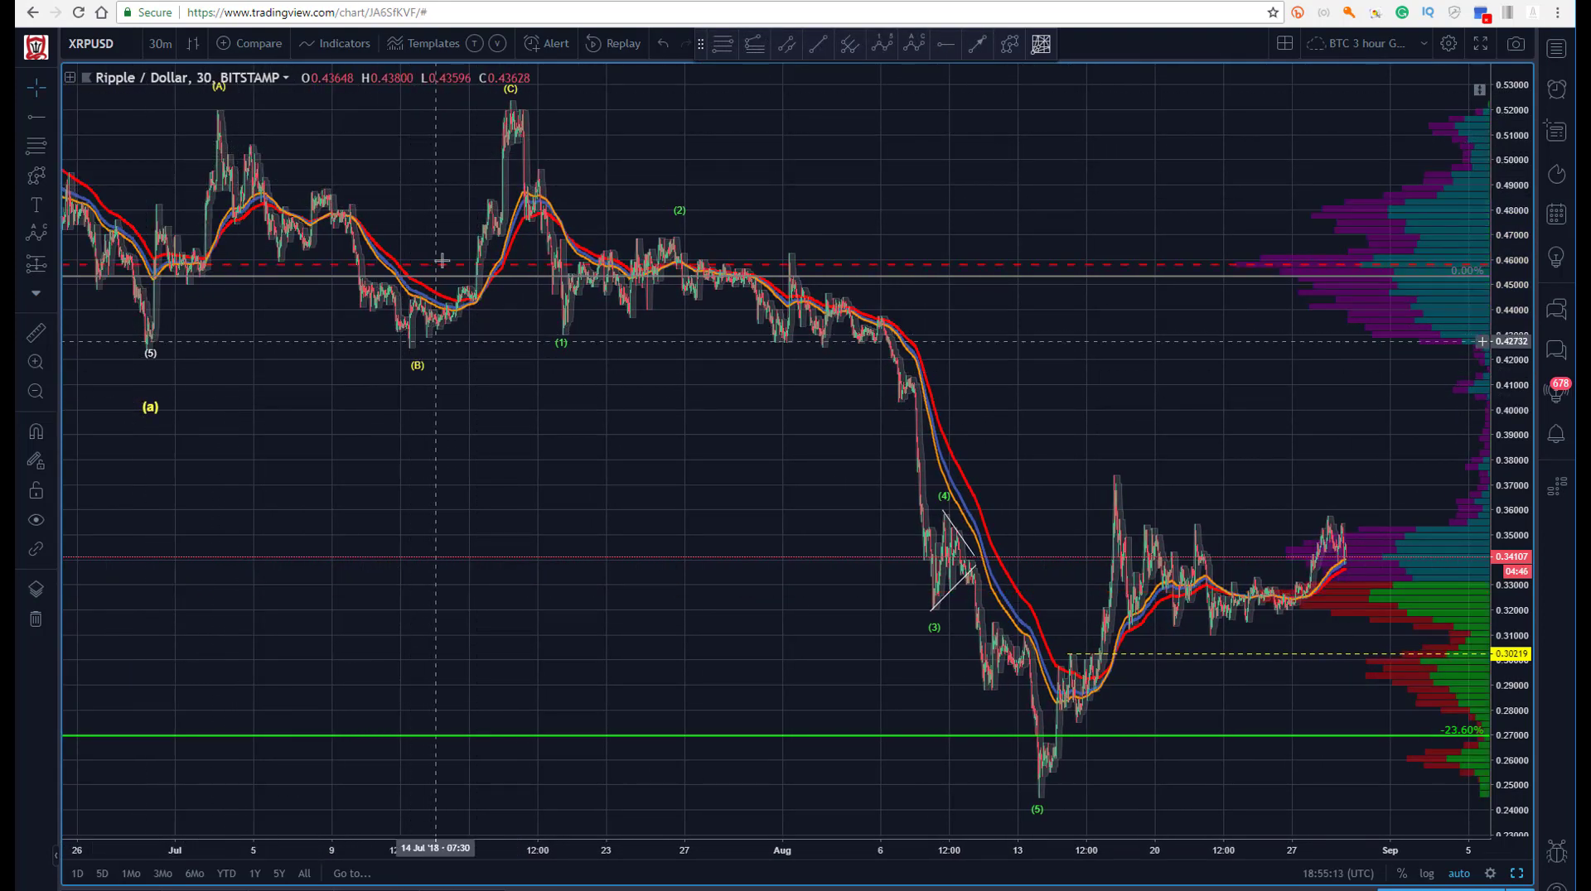
pyautogui.moveTo(1529, 138); pyautogui.dragTo(1541, 319)
pyautogui.moveTo(507, 105); pyautogui.dragTo(508, 146)
pyautogui.click(403, 128)
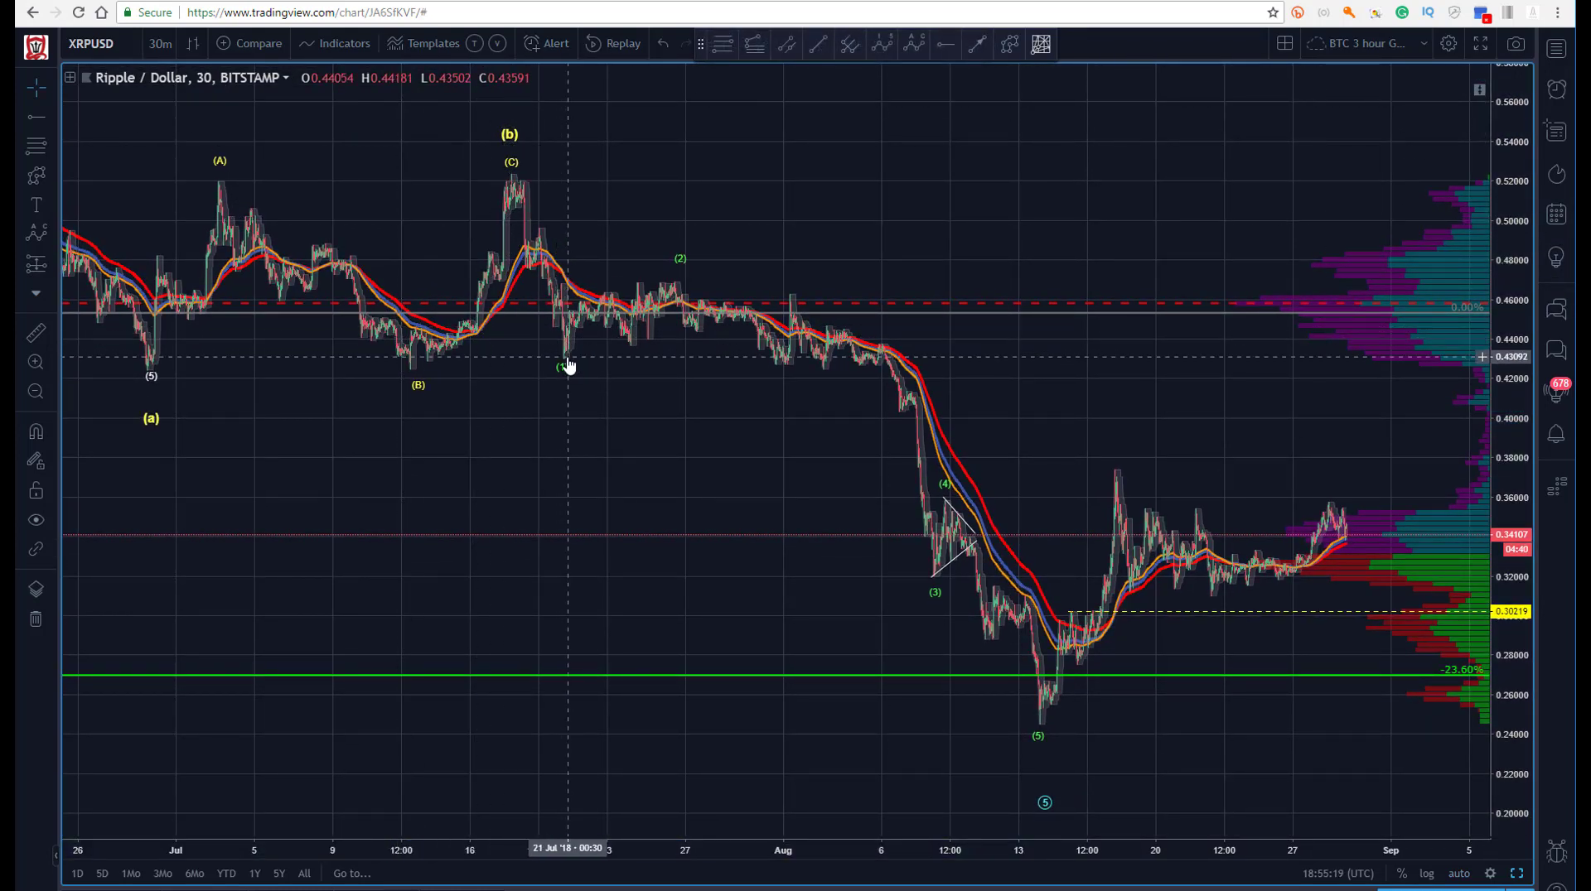
pyautogui.moveTo(679, 259); pyautogui.dragTo(669, 257)
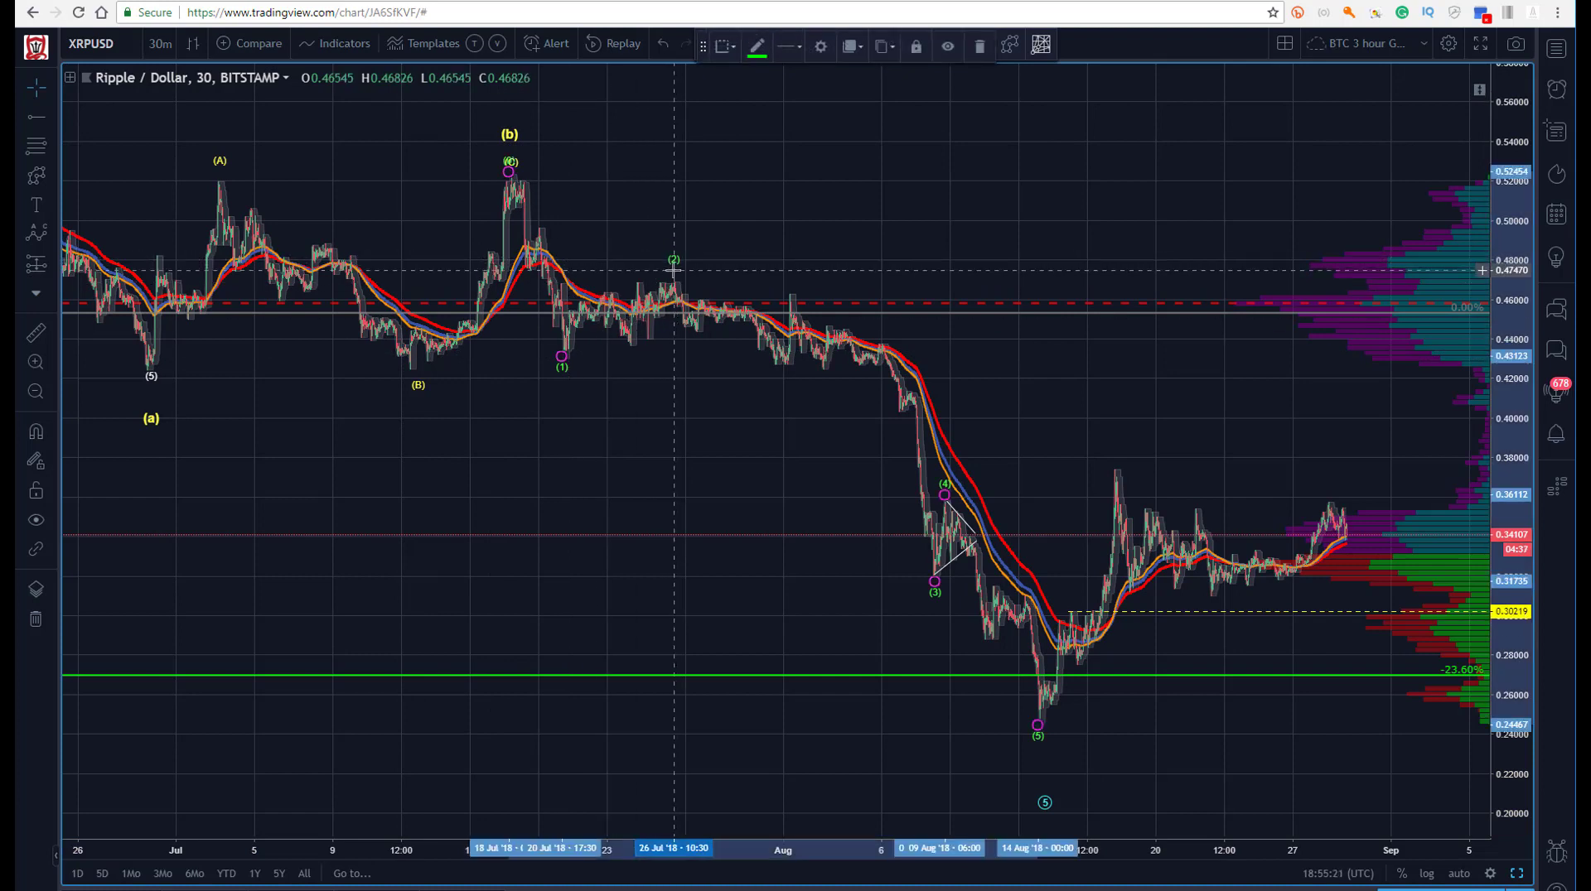
pyautogui.click(683, 144)
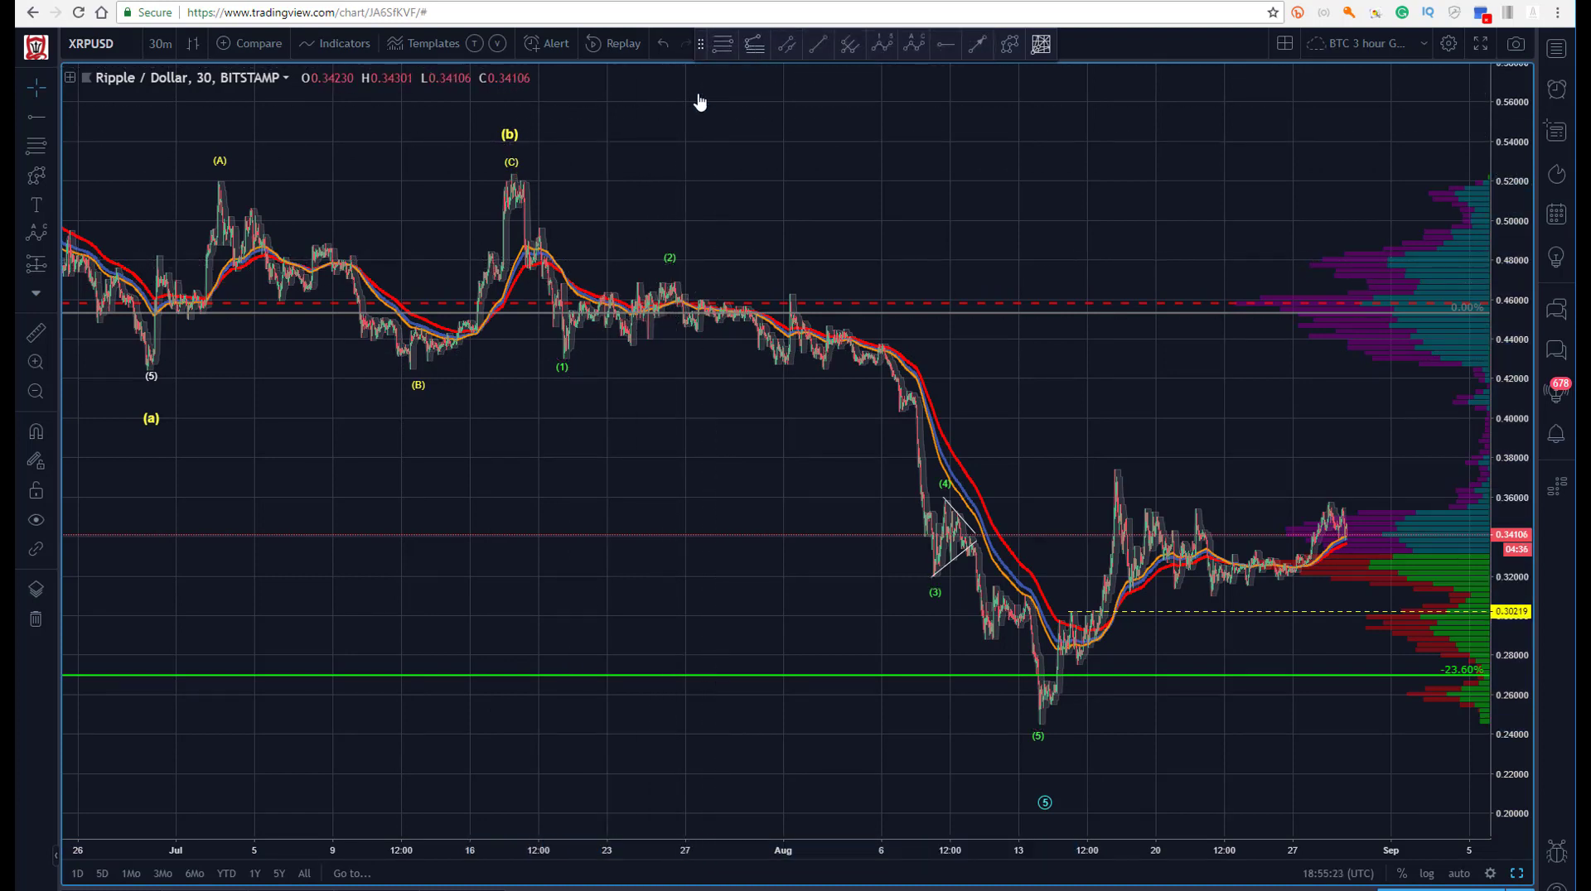
# Draw a trend-based Fibonacci extension from the (C) high at about 0.523 to the (1) low at about 0.430, retracing to about 0.4685.
pyautogui.click(754, 43)
pyautogui.click(511, 174)
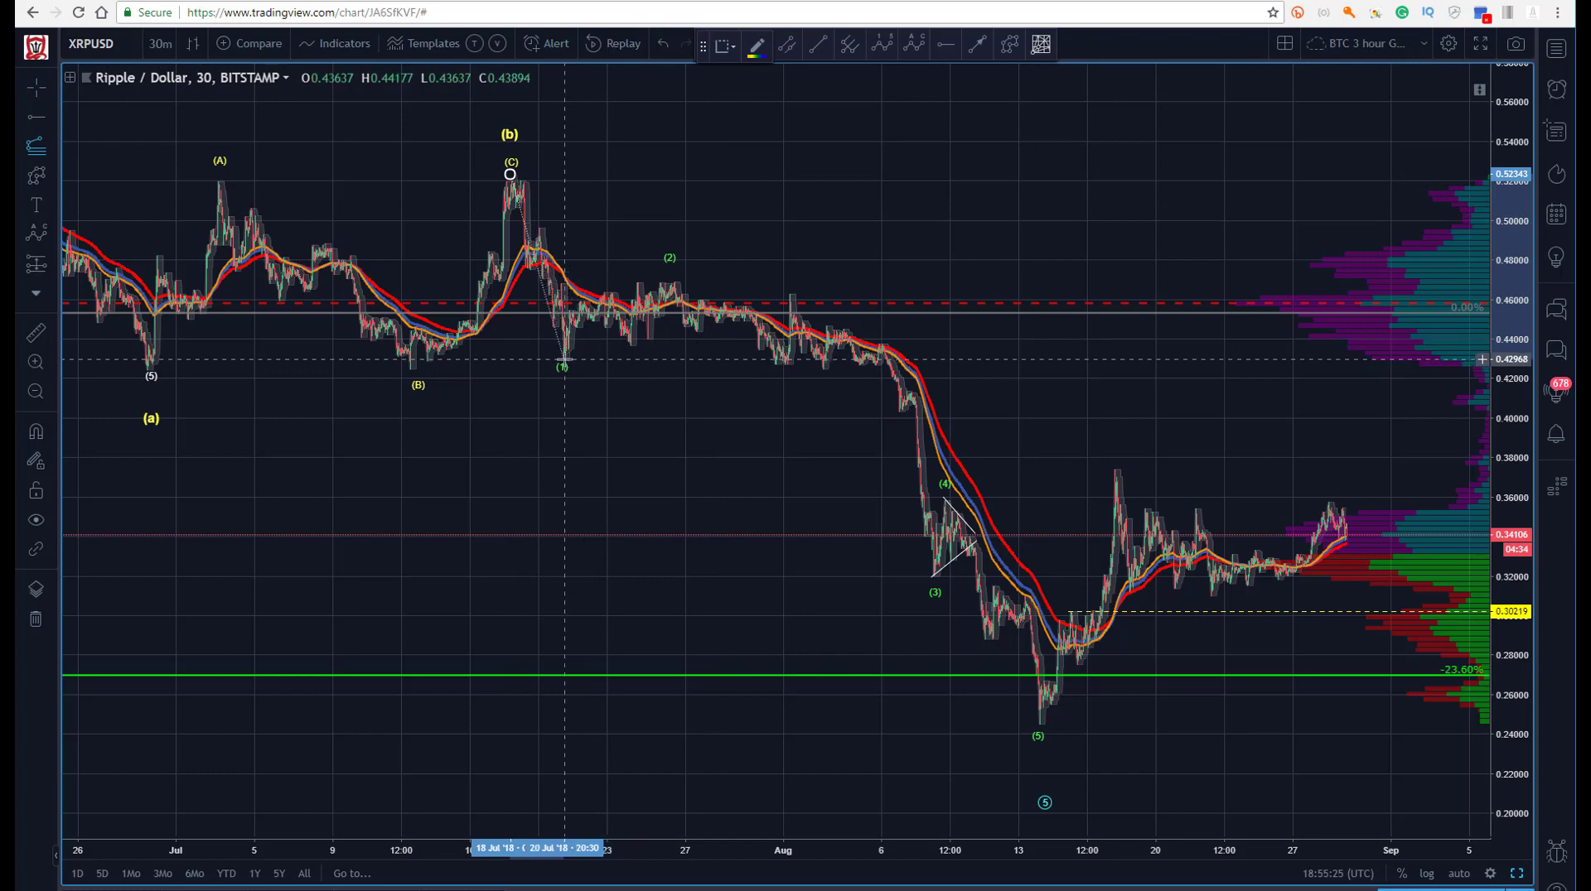
pyautogui.click(563, 360)
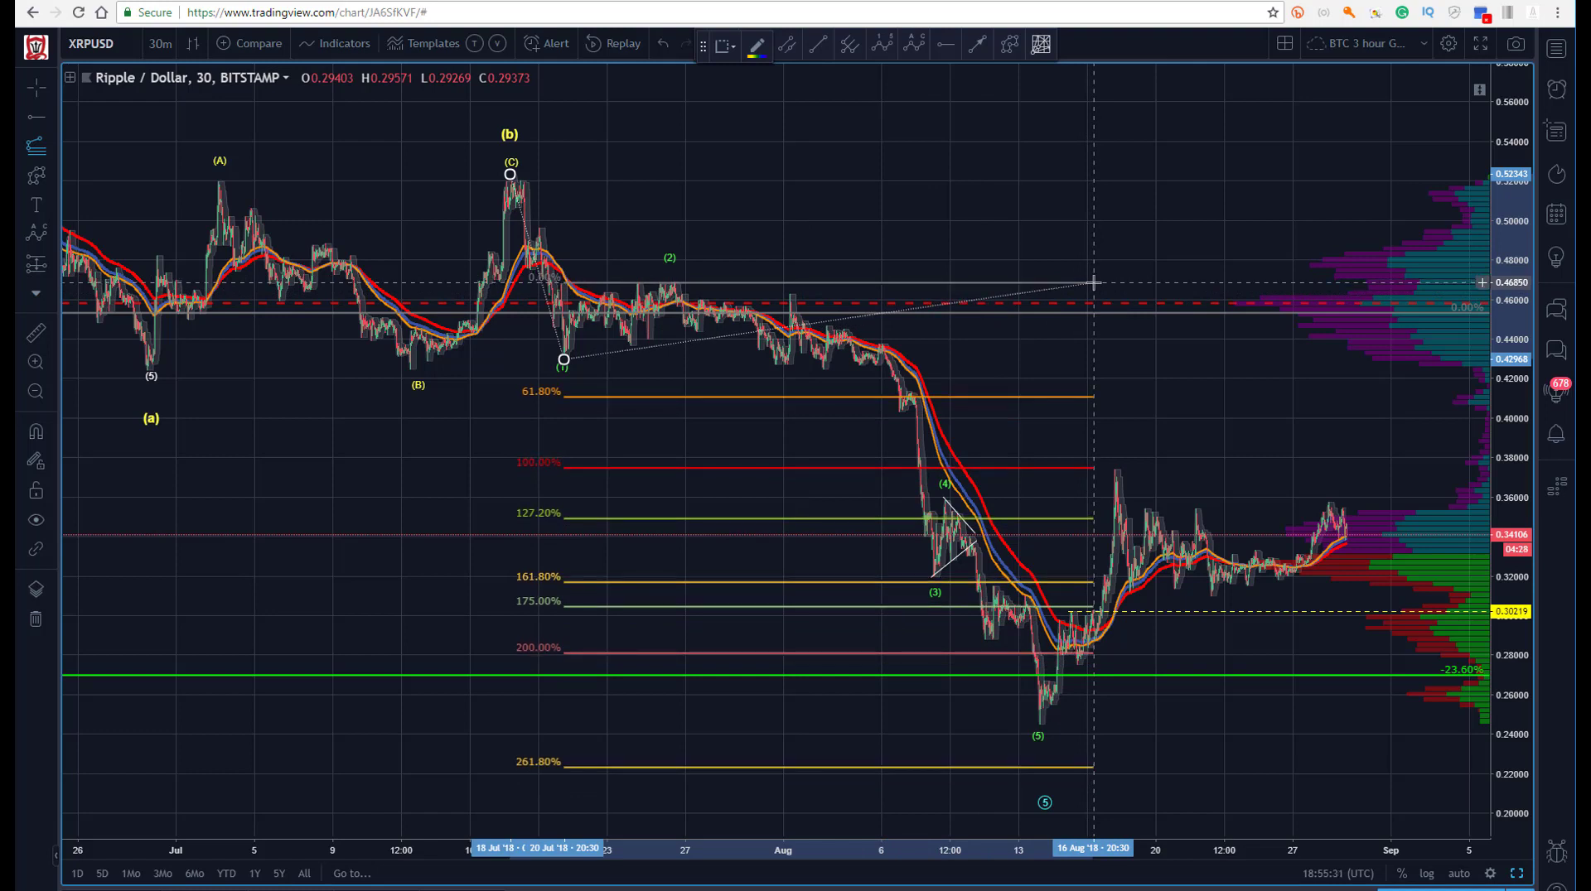
pyautogui.click(1093, 283)
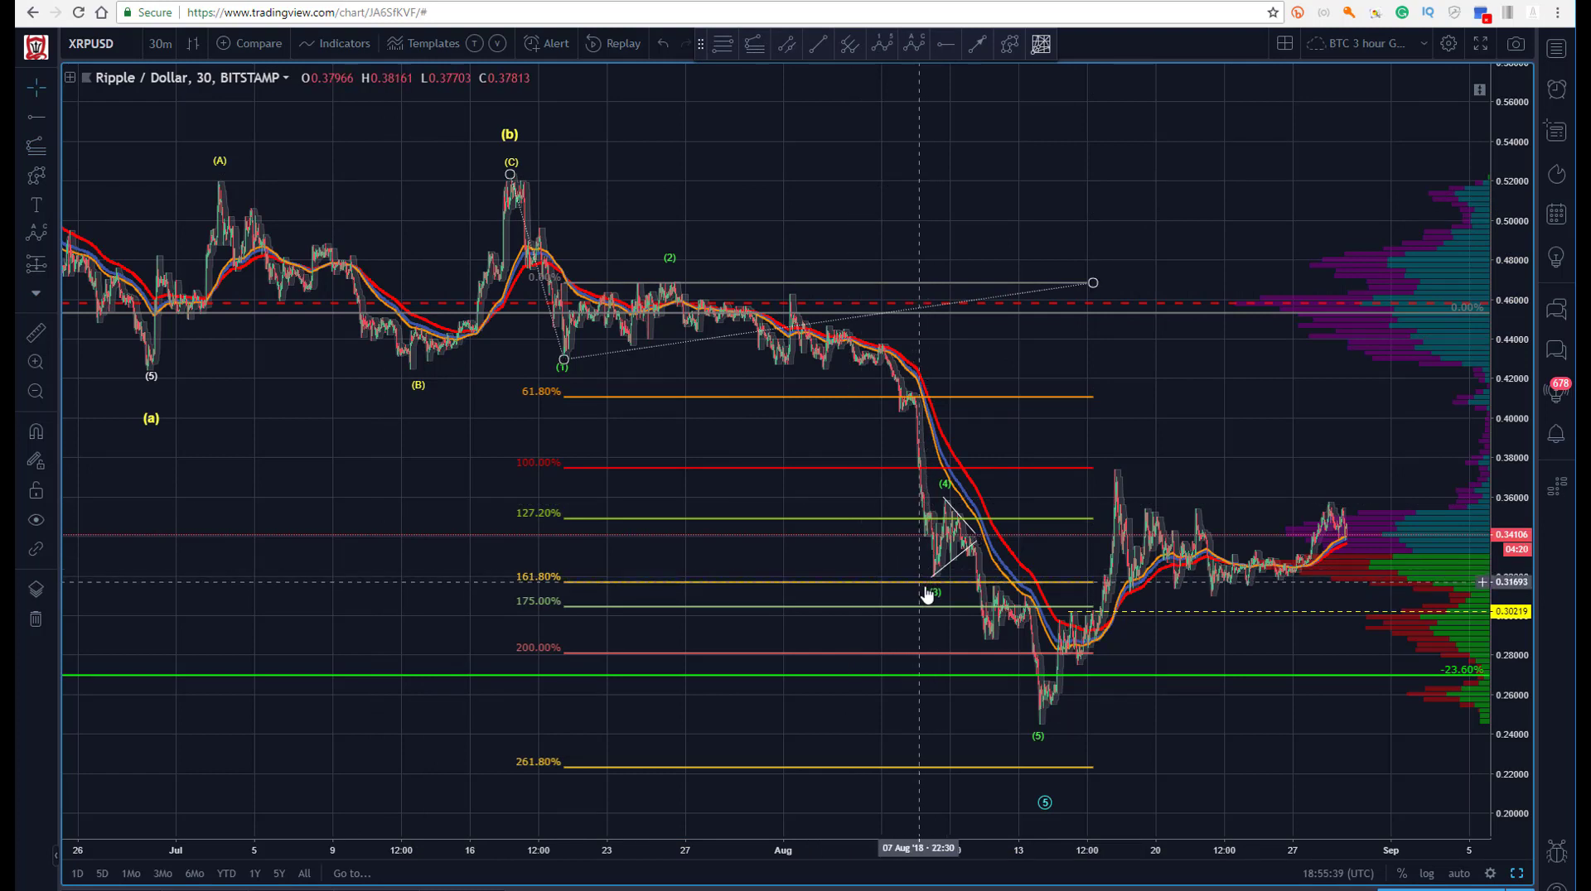
# Move the green (3) label up to about 0.319, at its early-August low.
pyautogui.moveTo(935, 584); pyautogui.dragTo(933, 574)
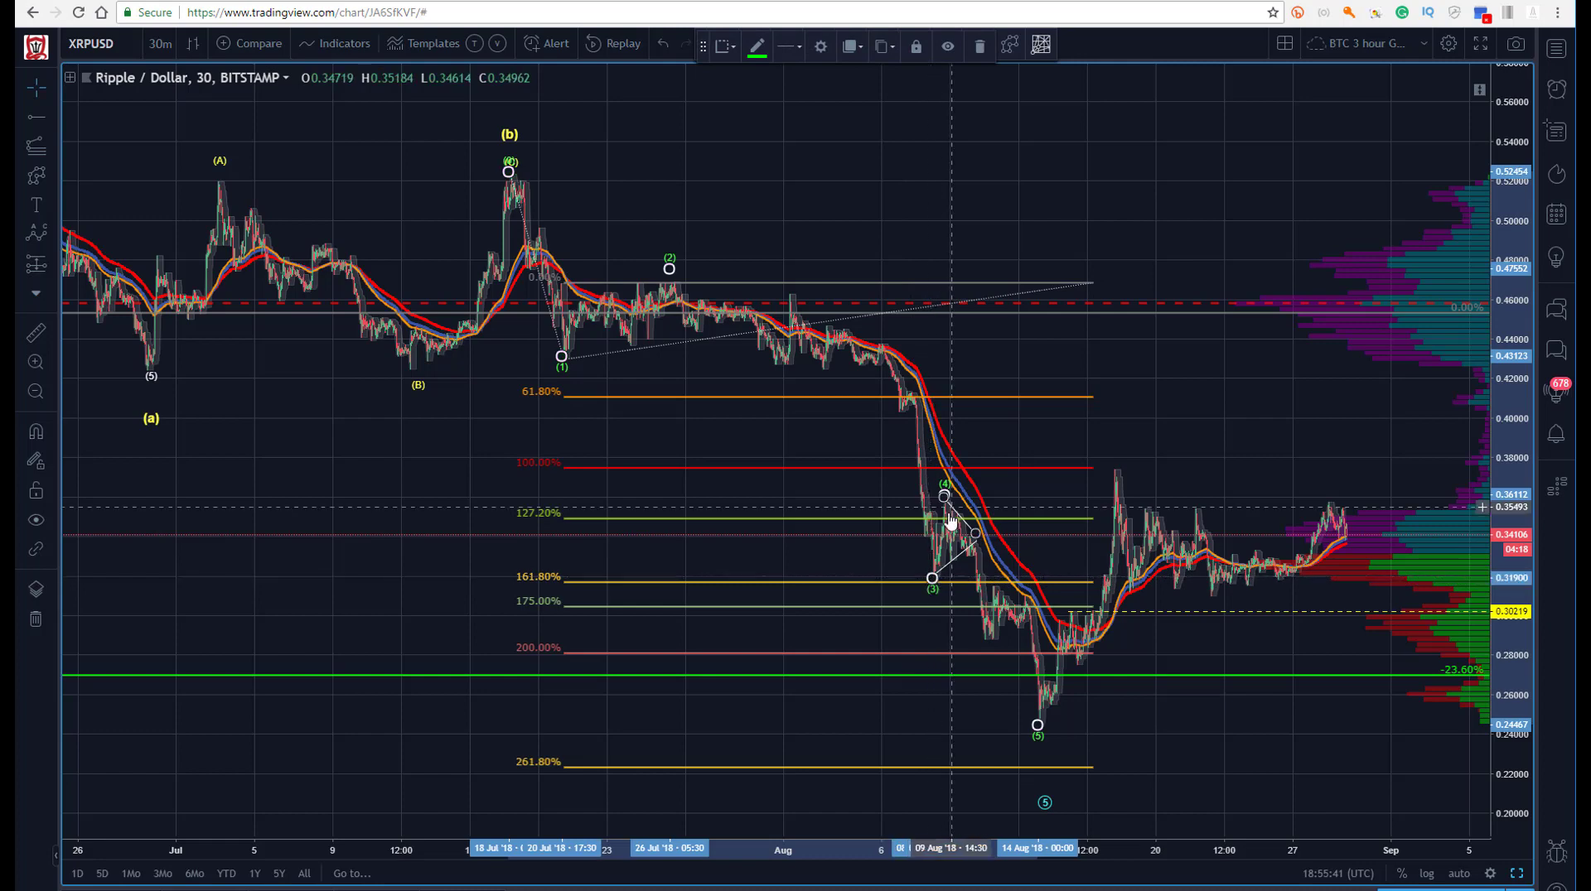
# Reposition the green (4) label around the small August triangle, placing it at about 0.352 on 9 August.
pyautogui.click(788, 443)
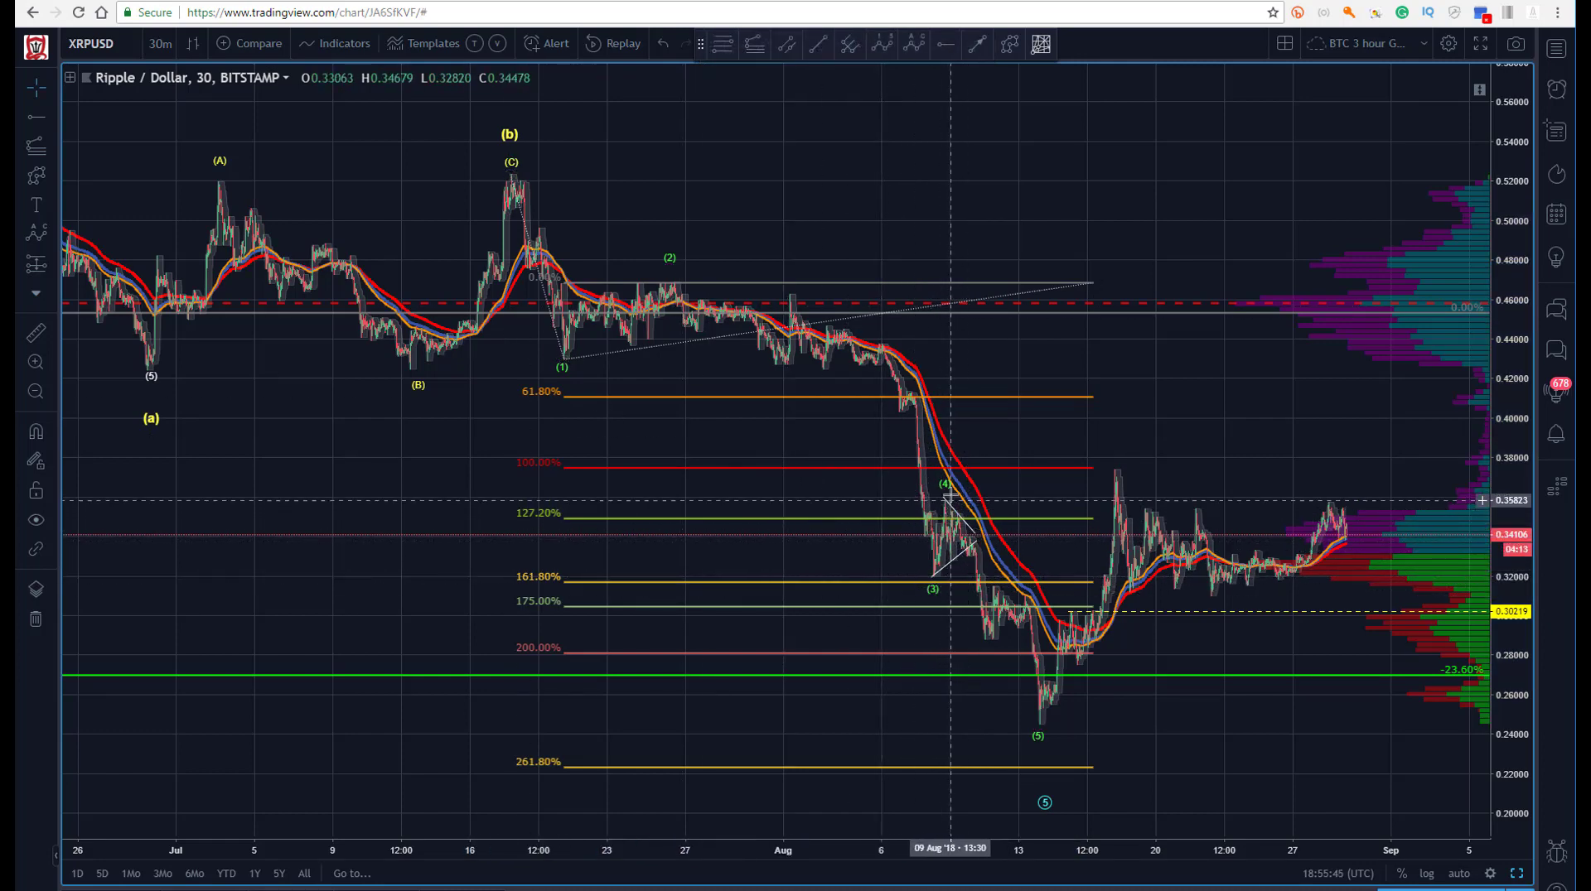
pyautogui.moveTo(945, 493); pyautogui.dragTo(960, 536)
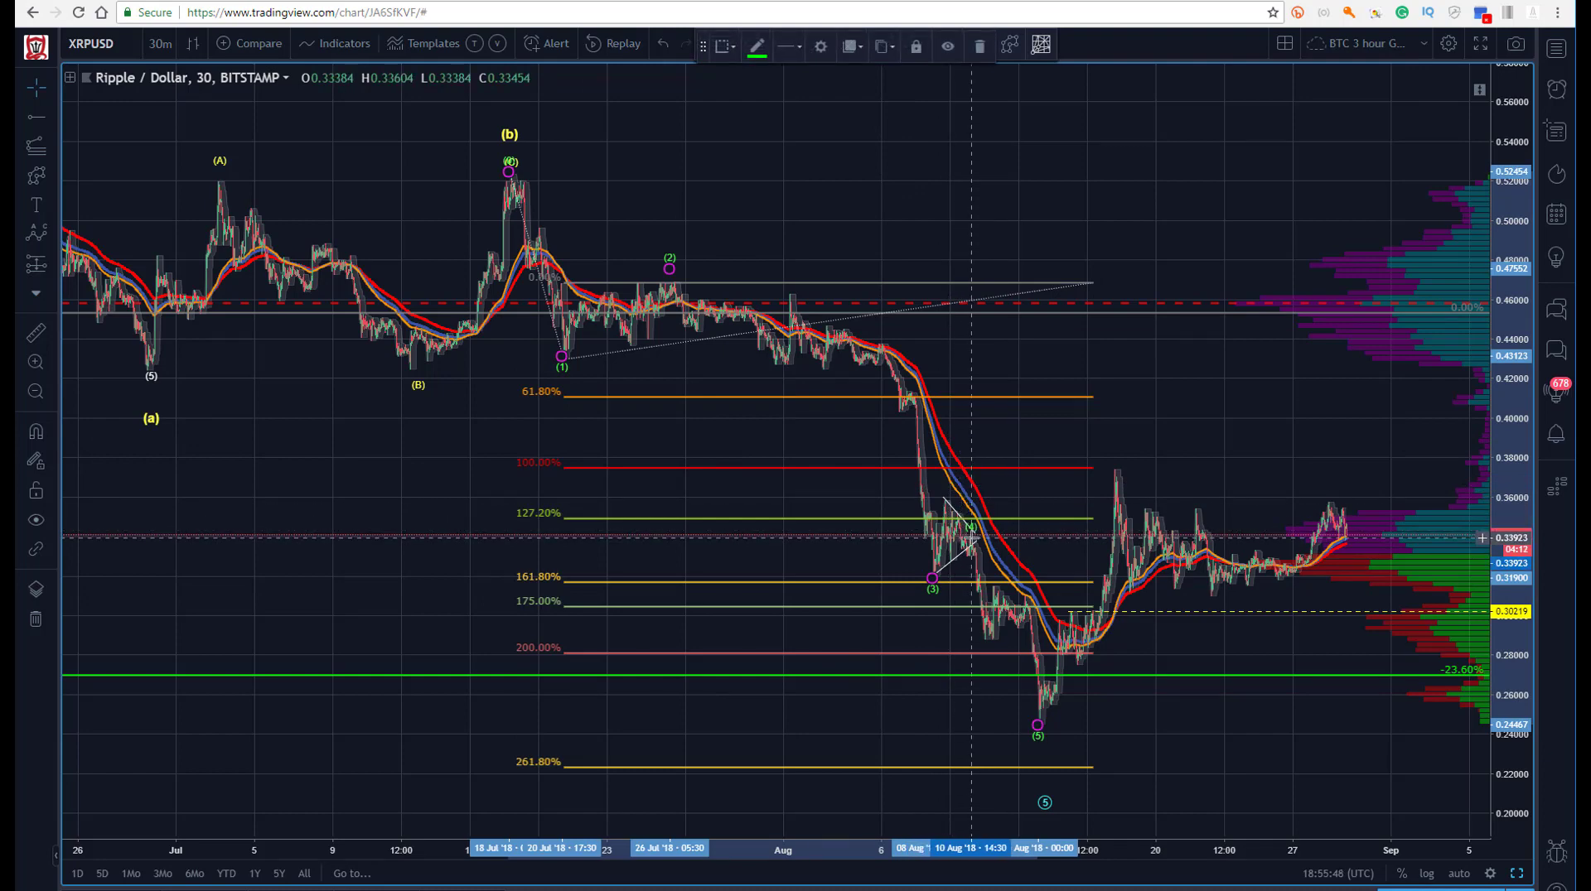
pyautogui.click(770, 490)
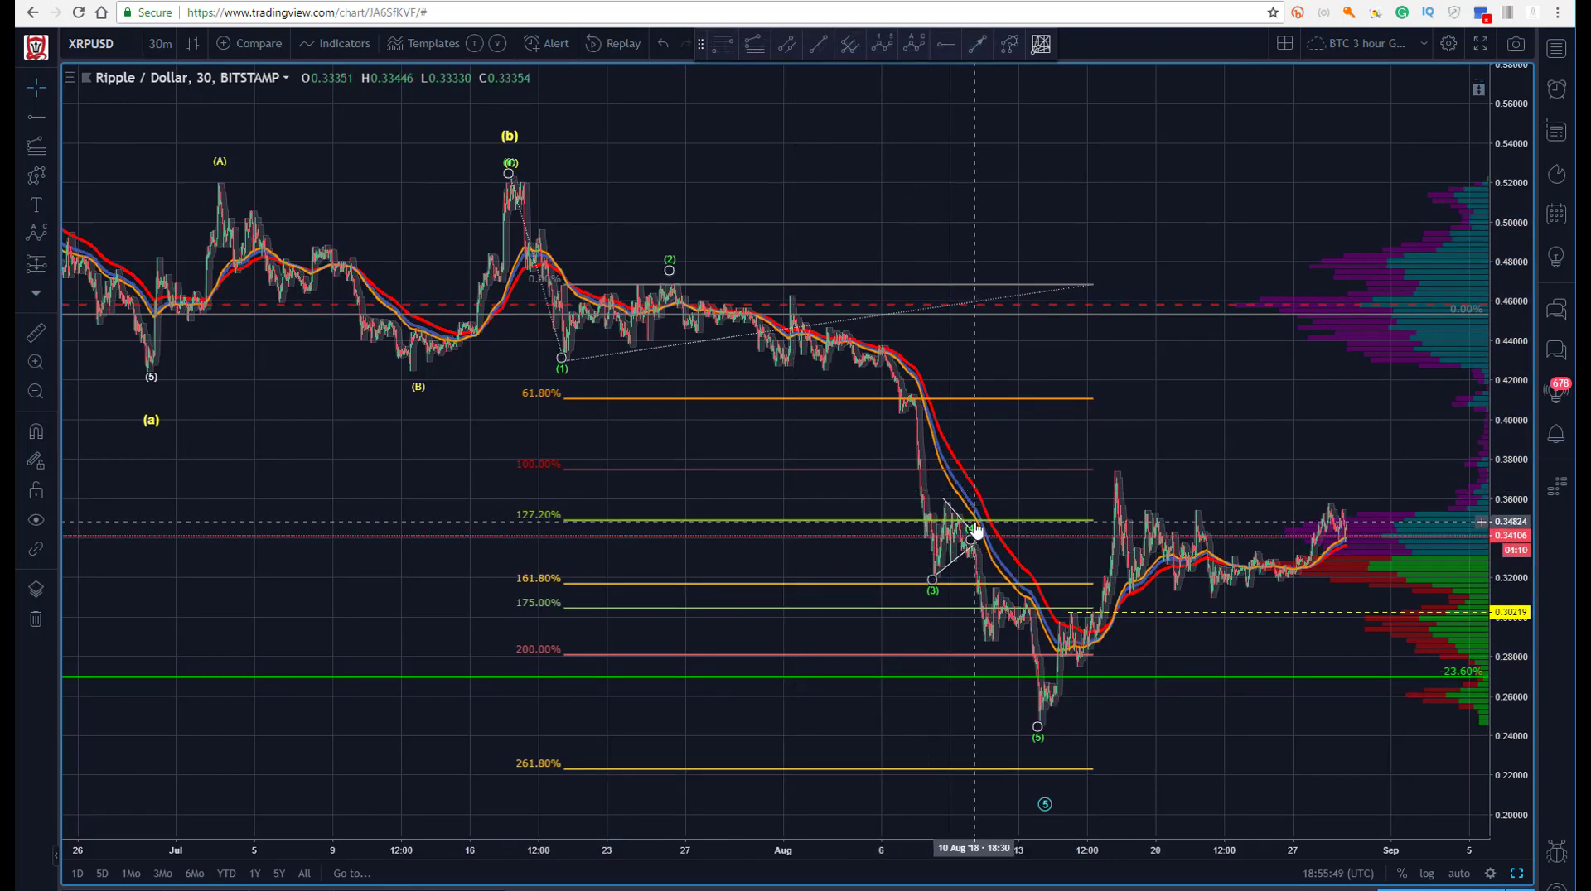
pyautogui.moveTo(976, 531); pyautogui.dragTo(962, 517)
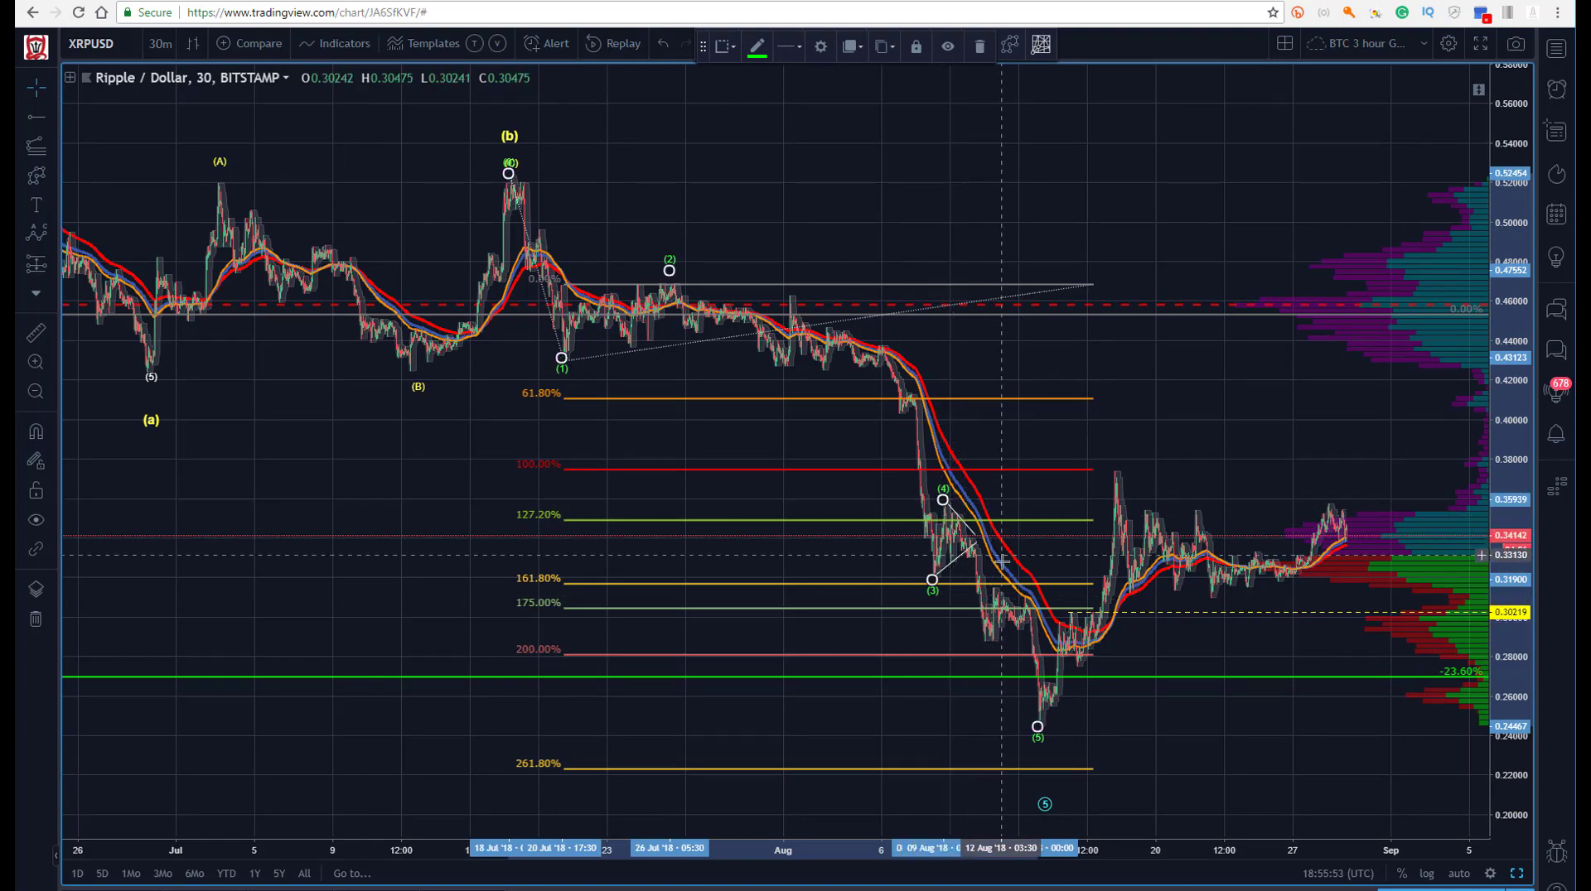
pyautogui.click(957, 574)
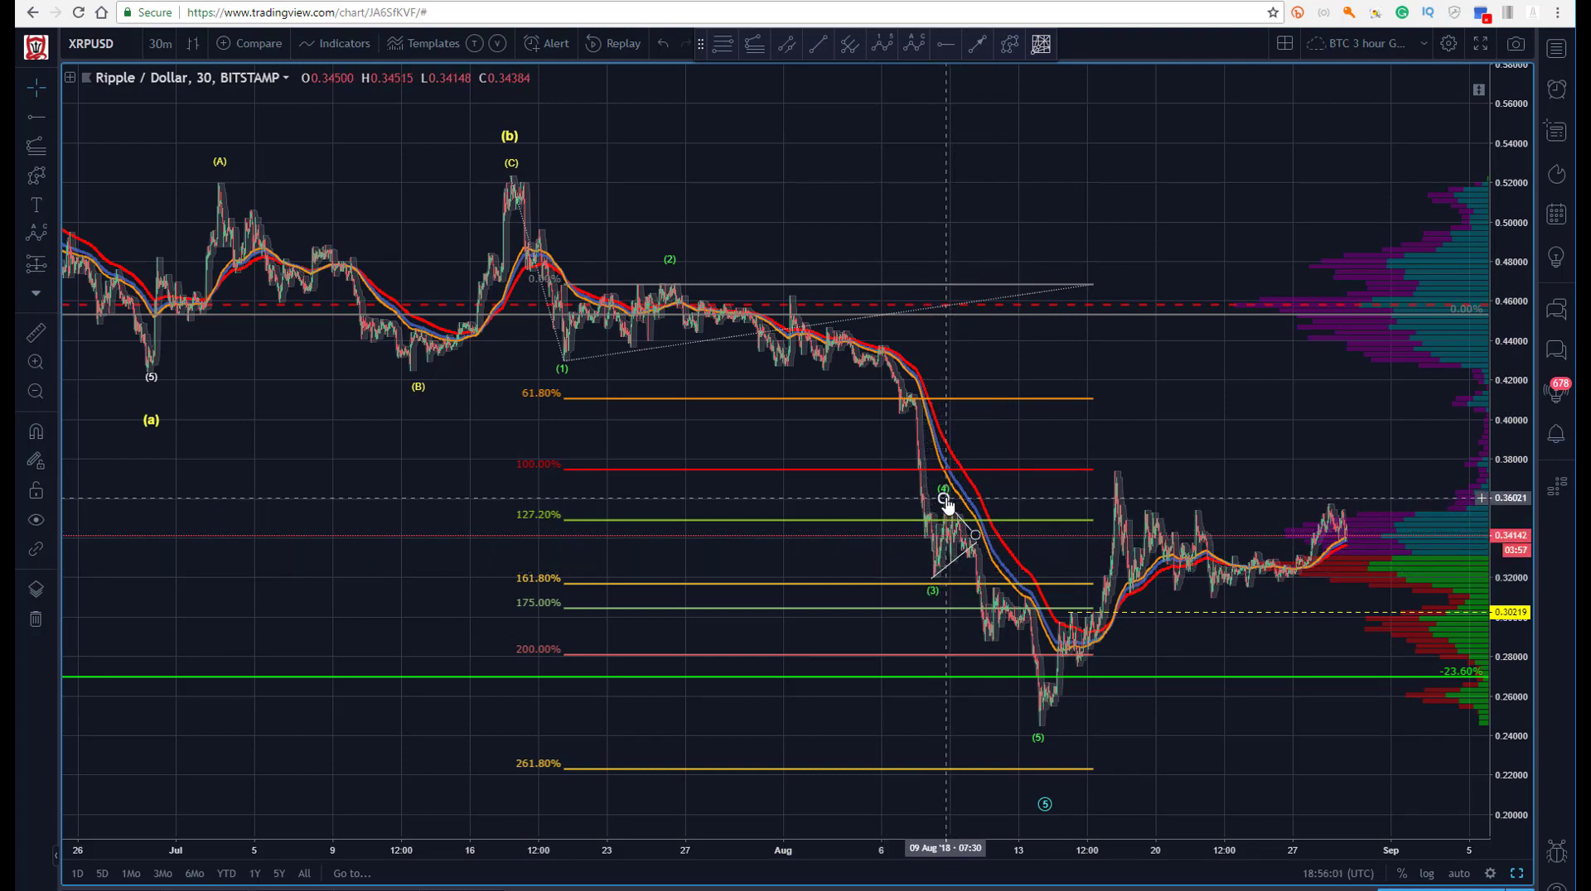
pyautogui.moveTo(942, 486); pyautogui.dragTo(957, 499)
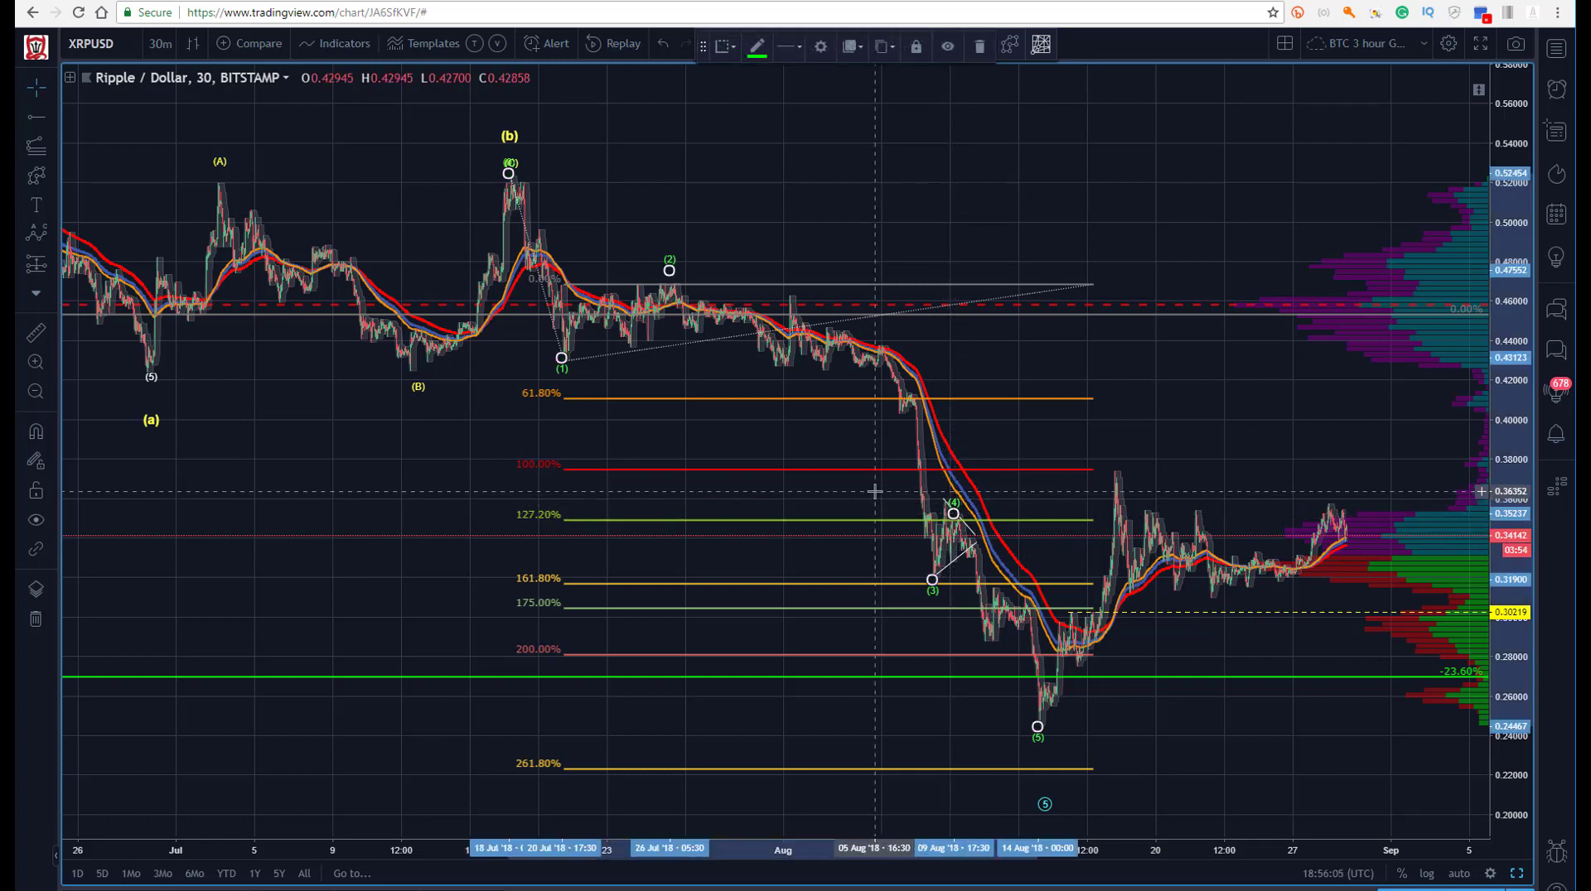
pyautogui.click(938, 483)
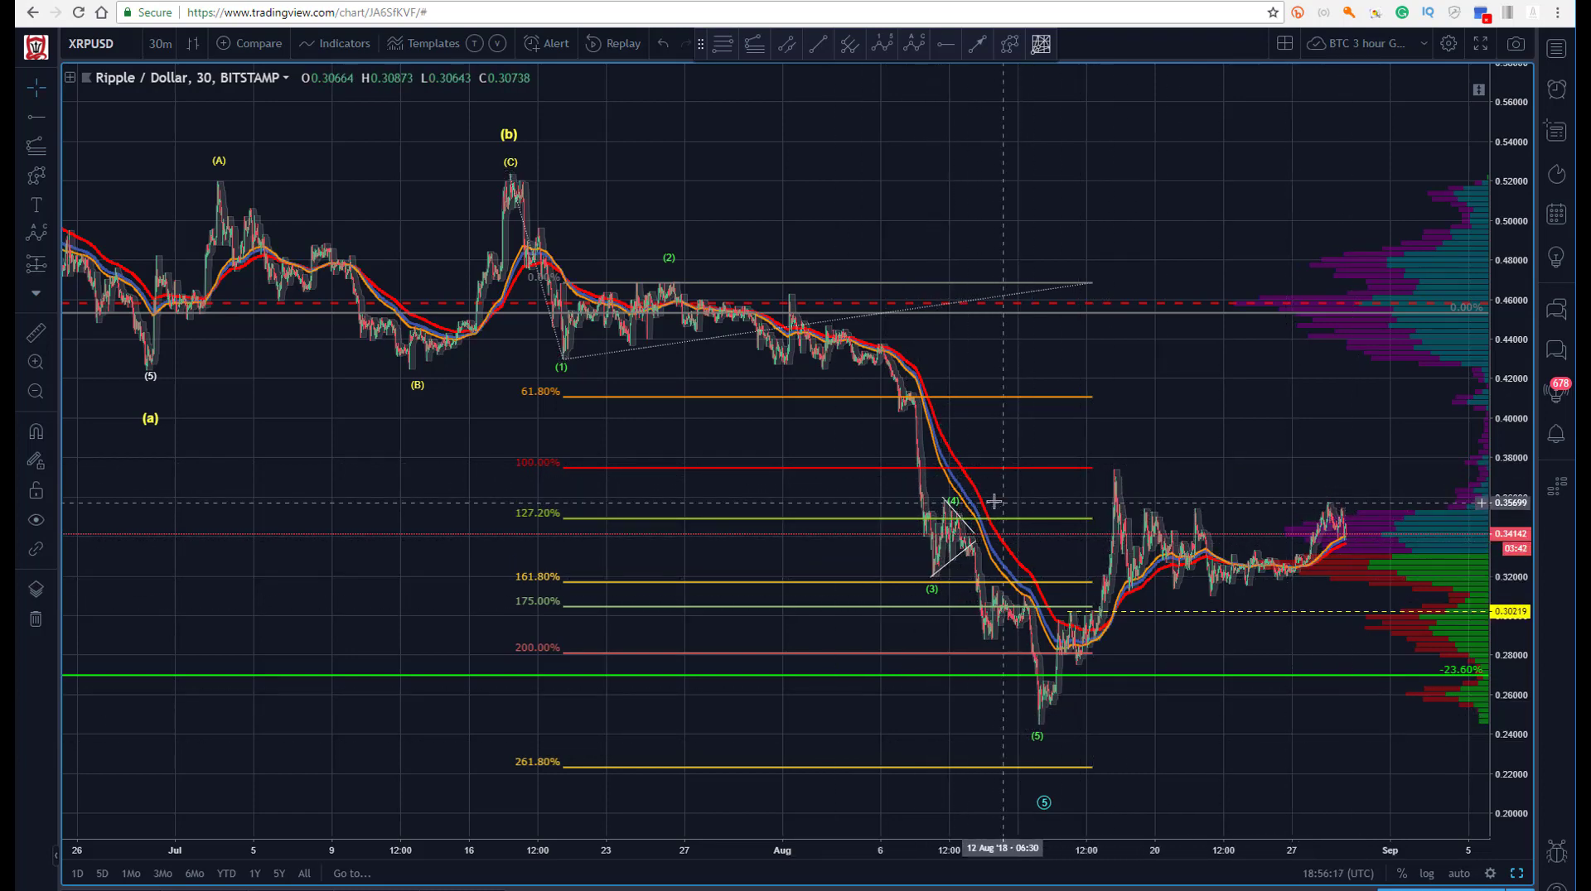
# Try an alternative count with green (3) at the mid-August low, (4) at about 0.380 and (5) at about 0.240 in late August.
pyautogui.moveTo(957, 507)
pyautogui.mouseDown()
pyautogui.moveTo(1061, 468)
pyautogui.moveTo(1322, 460)
pyautogui.mouseUp()
pyautogui.moveTo(1036, 725); pyautogui.dragTo(1352, 734)
pyautogui.moveTo(931, 587); pyautogui.dragTo(1040, 724)
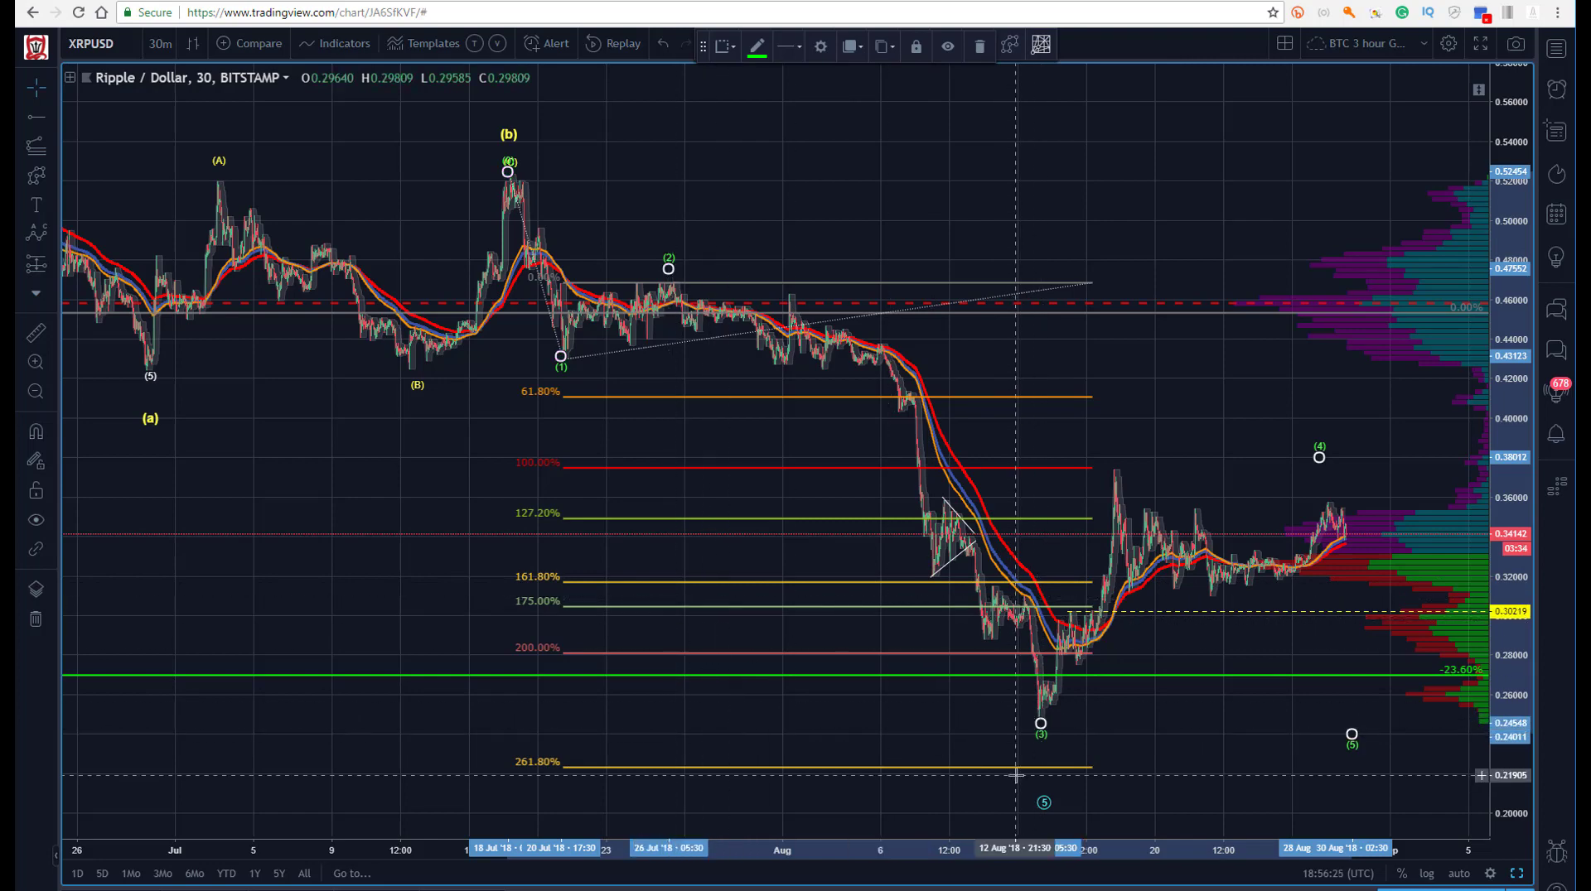
pyautogui.click(705, 596)
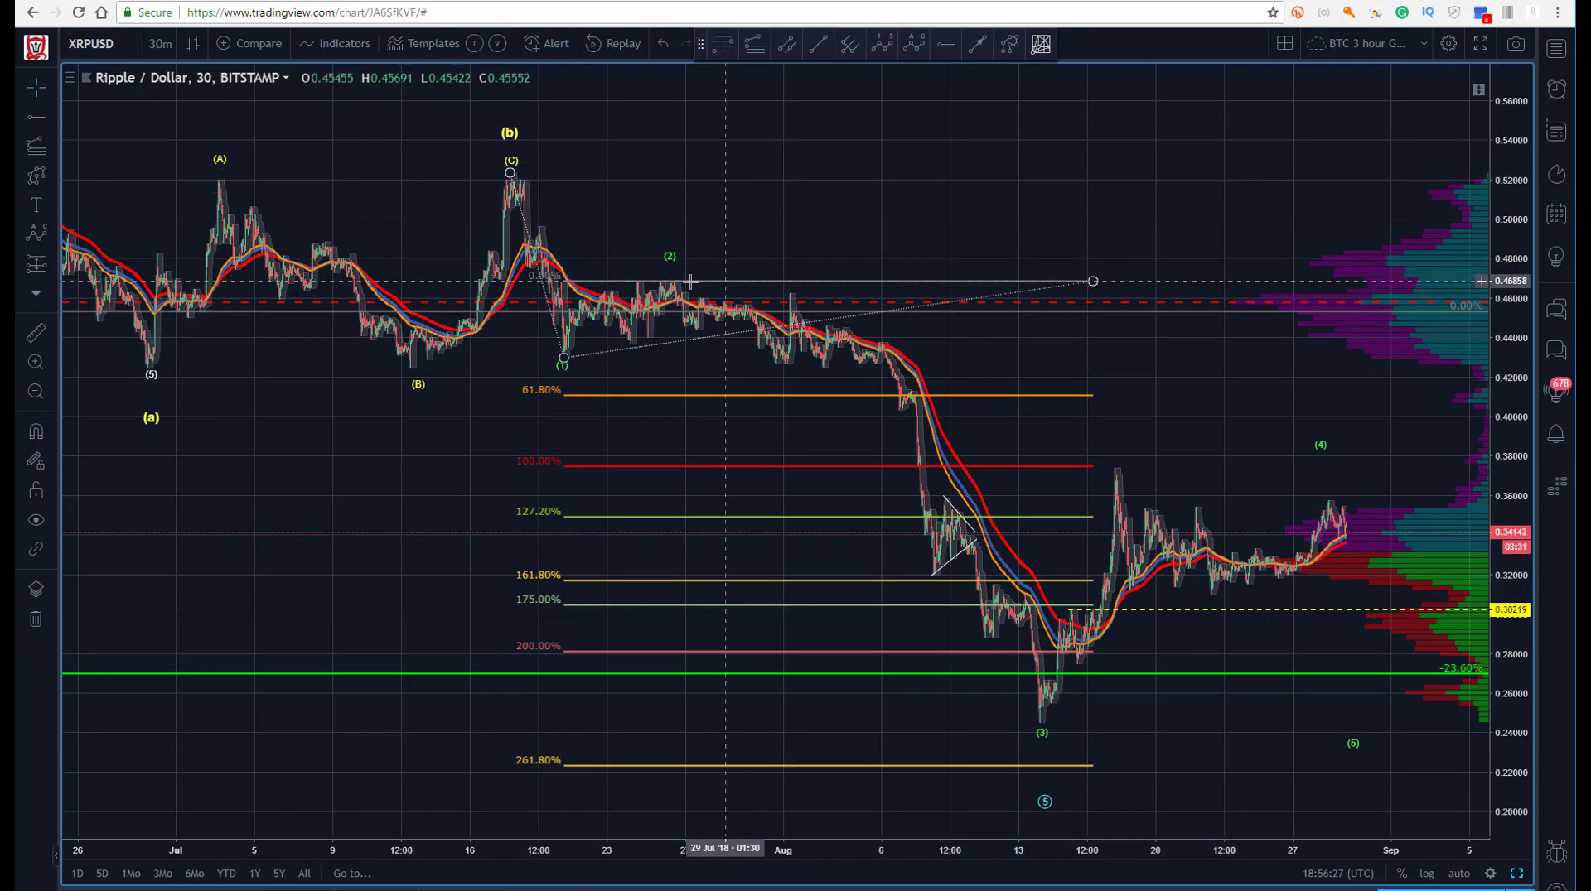
pyautogui.click(1042, 736)
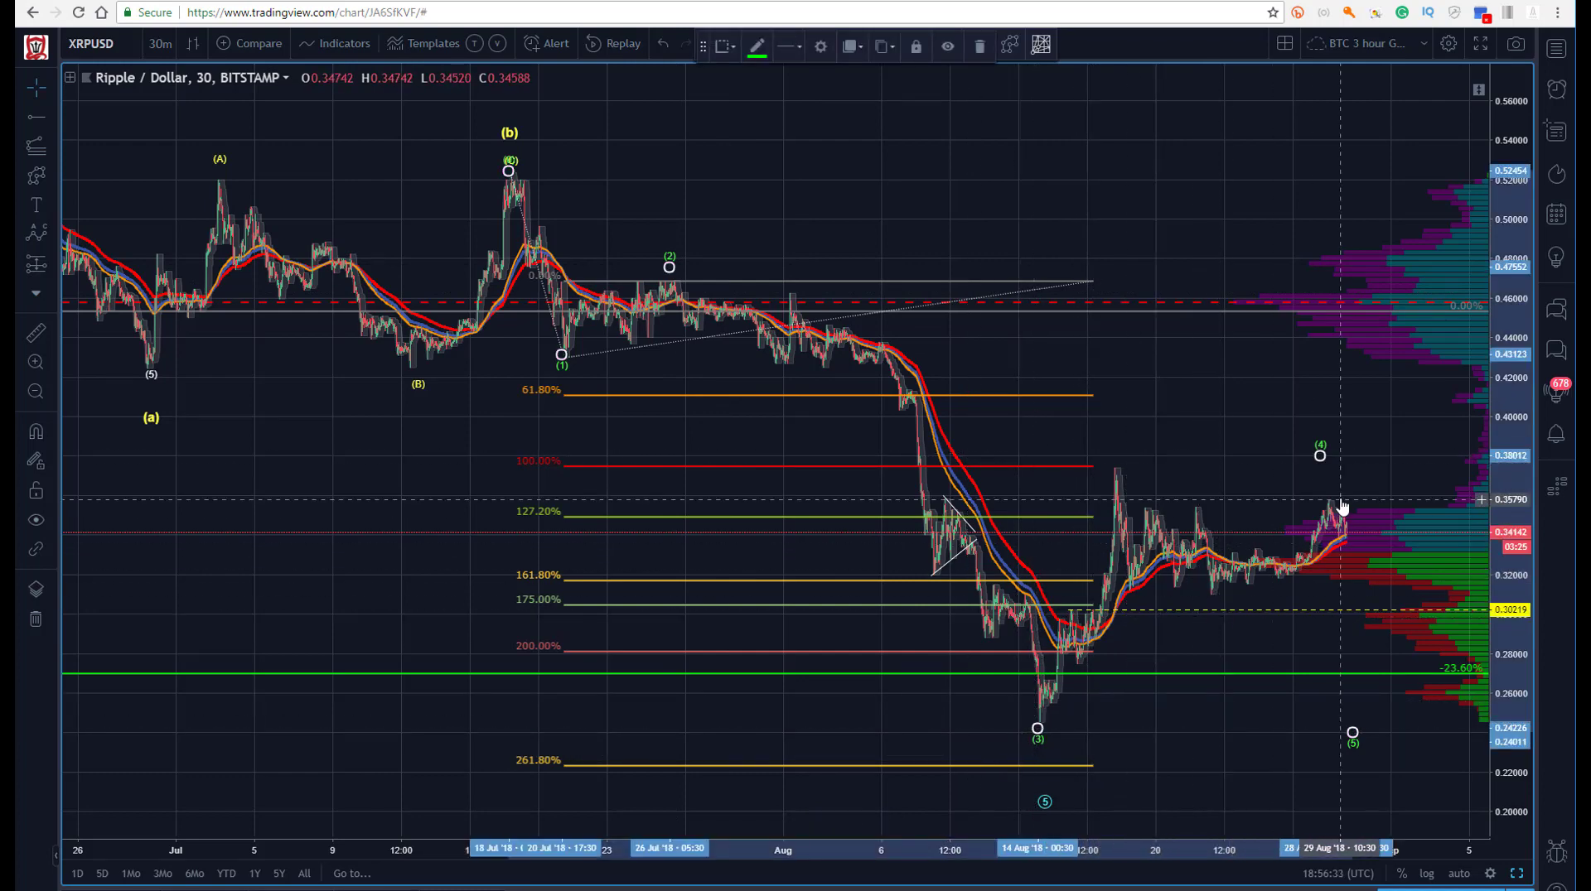
# Return green (3) to its early-August low at about 0.317, (4) to about 0.353 by the triangle, and (5) to the mid-August low.
pyautogui.moveTo(1406, 784)
pyautogui.mouseDown()
pyautogui.moveTo(1119, 685)
pyautogui.moveTo(1098, 624)
pyautogui.moveTo(1101, 653)
pyautogui.moveTo(1228, 698)
pyautogui.moveTo(687, 448)
pyautogui.mouseUp()
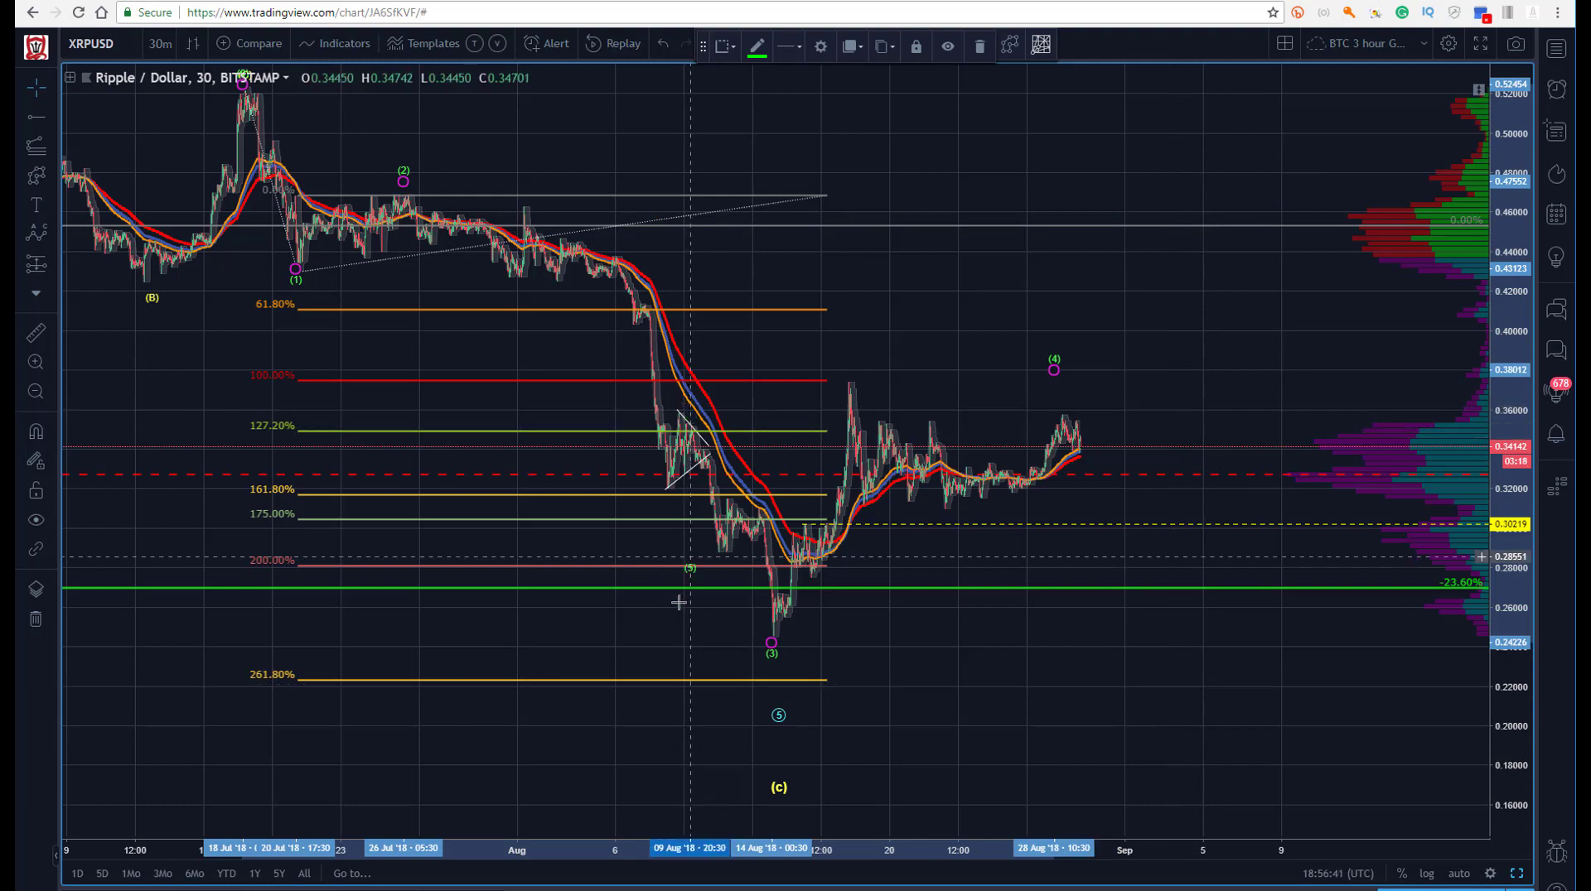
pyautogui.moveTo(679, 602); pyautogui.dragTo(674, 606)
pyautogui.moveTo(772, 642)
pyautogui.mouseDown()
pyautogui.moveTo(671, 530)
pyautogui.moveTo(668, 495)
pyautogui.mouseUp()
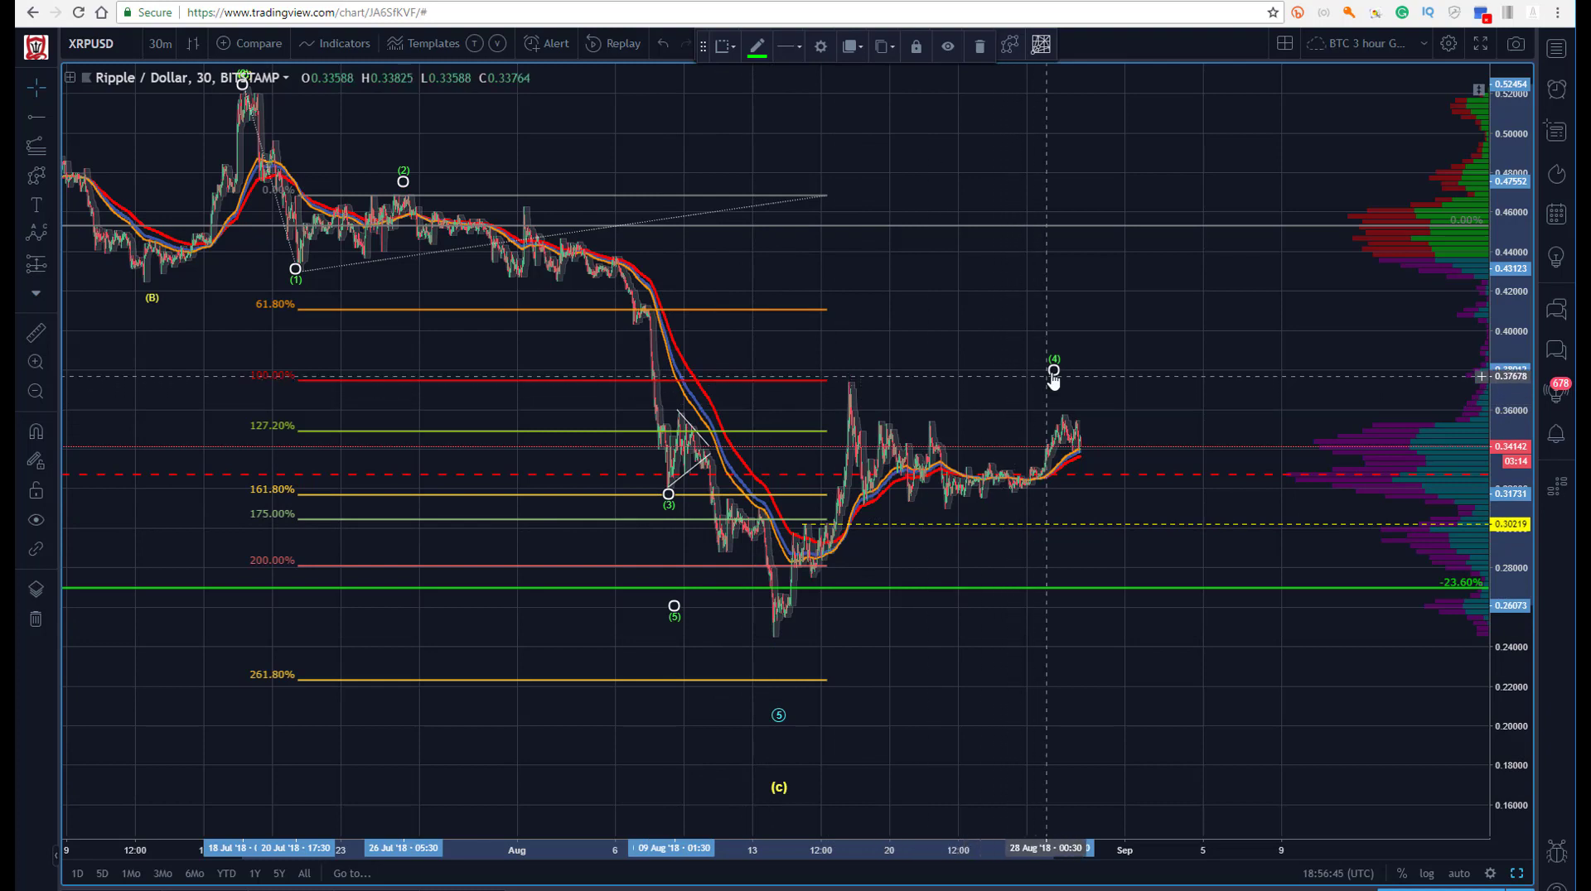
pyautogui.moveTo(1049, 376); pyautogui.dragTo(688, 423)
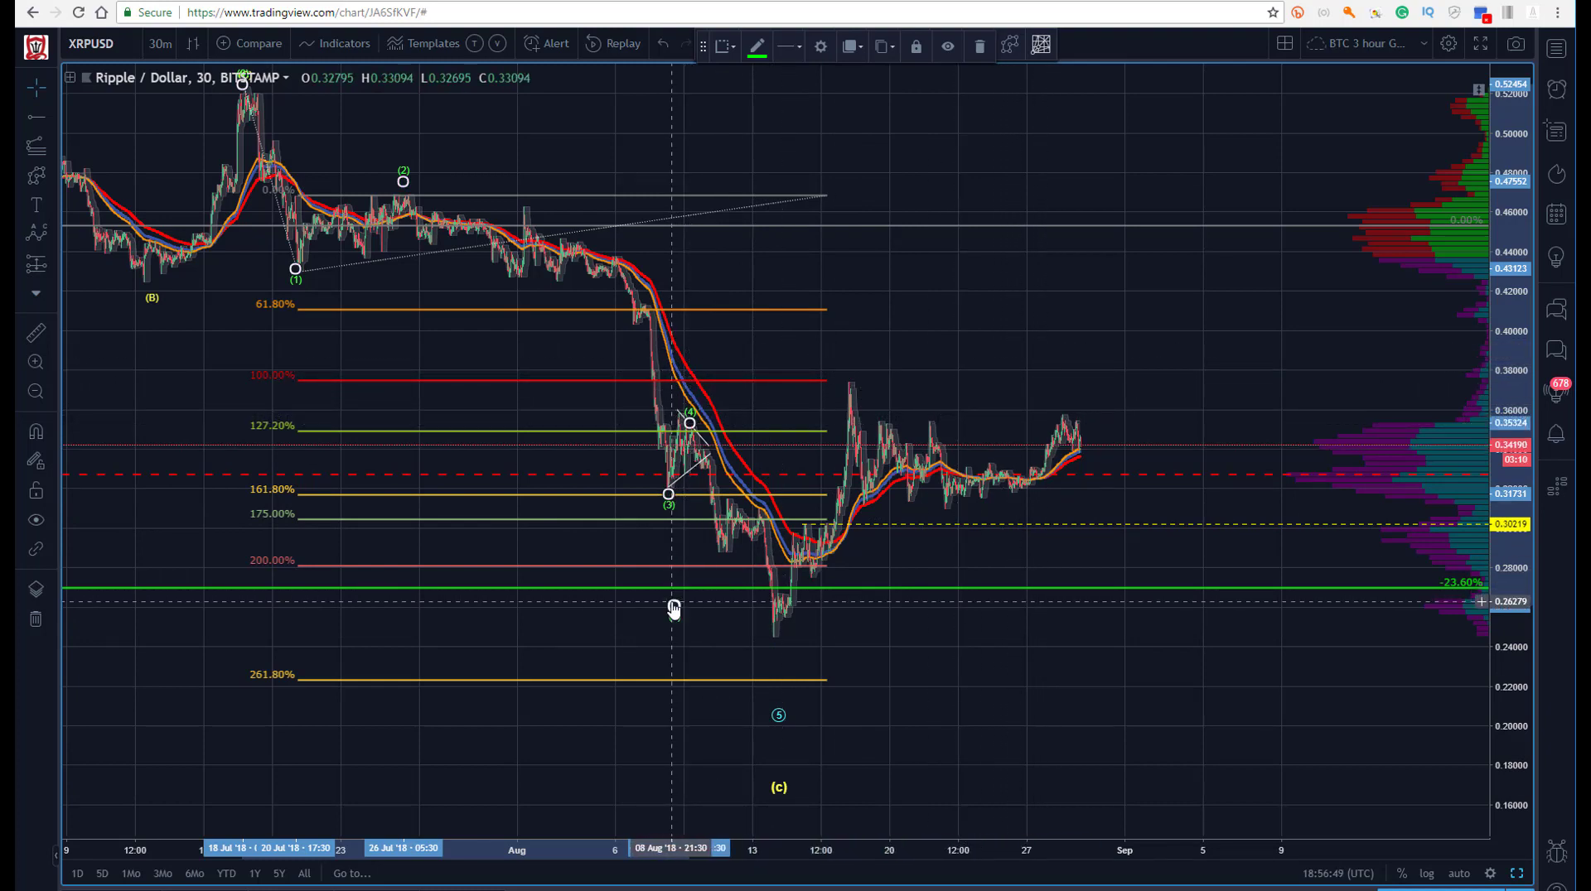
pyautogui.moveTo(673, 608); pyautogui.dragTo(776, 632)
pyautogui.click(675, 632)
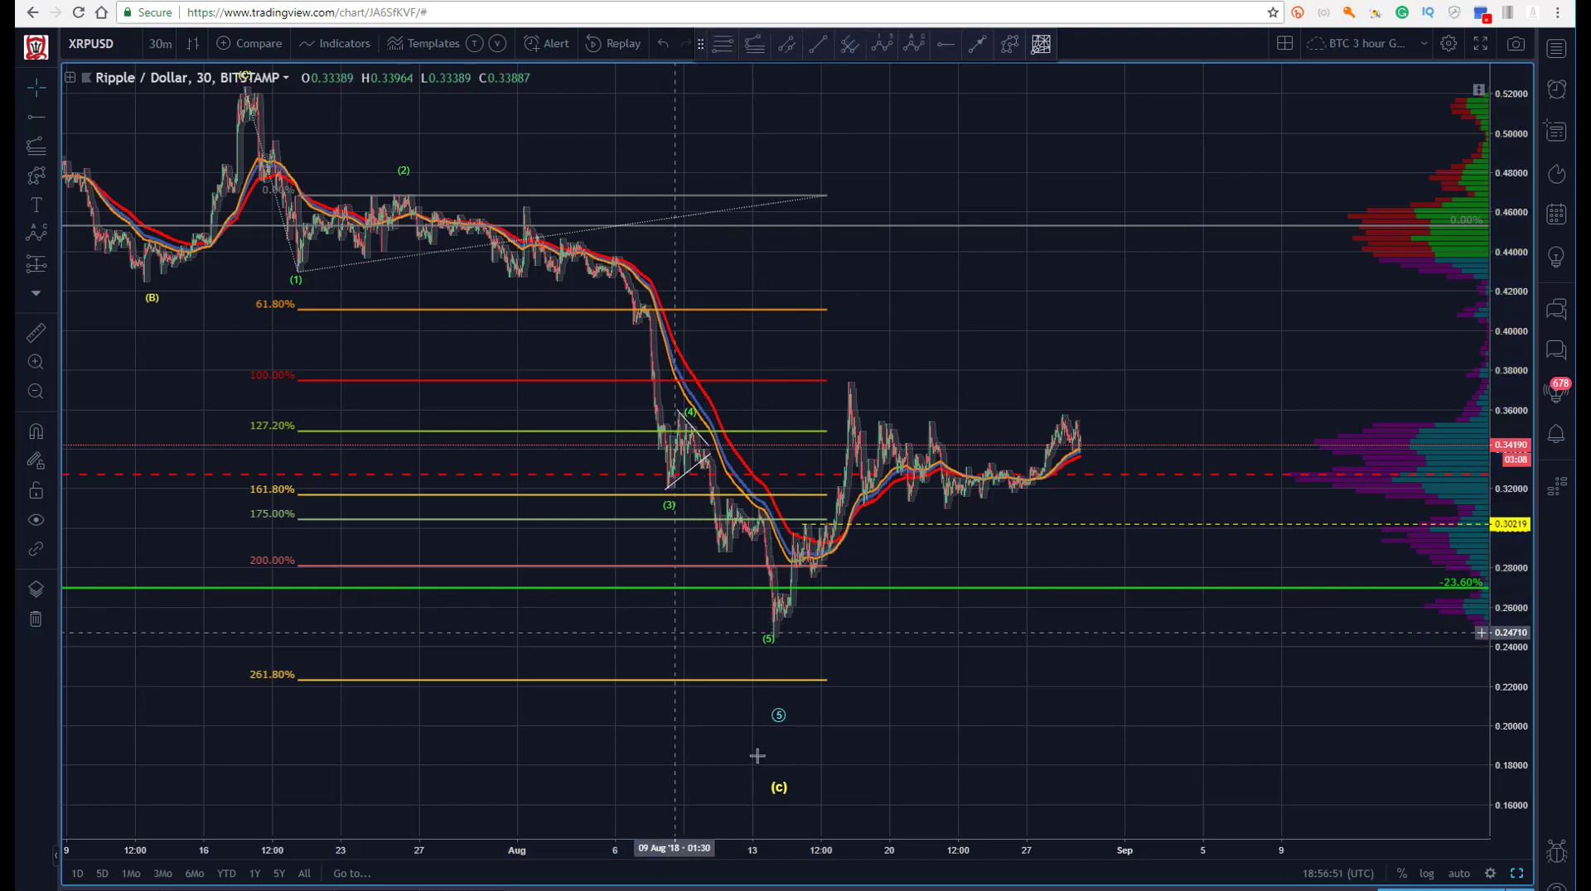
# Move the circled 5 to about 0.231 and the yellow (c) just beneath it, and delete the trend-based Fibonacci extension.
pyautogui.moveTo(779, 722)
pyautogui.mouseDown()
pyautogui.moveTo(773, 645)
pyautogui.moveTo(774, 665)
pyautogui.mouseUp()
pyautogui.click(710, 647)
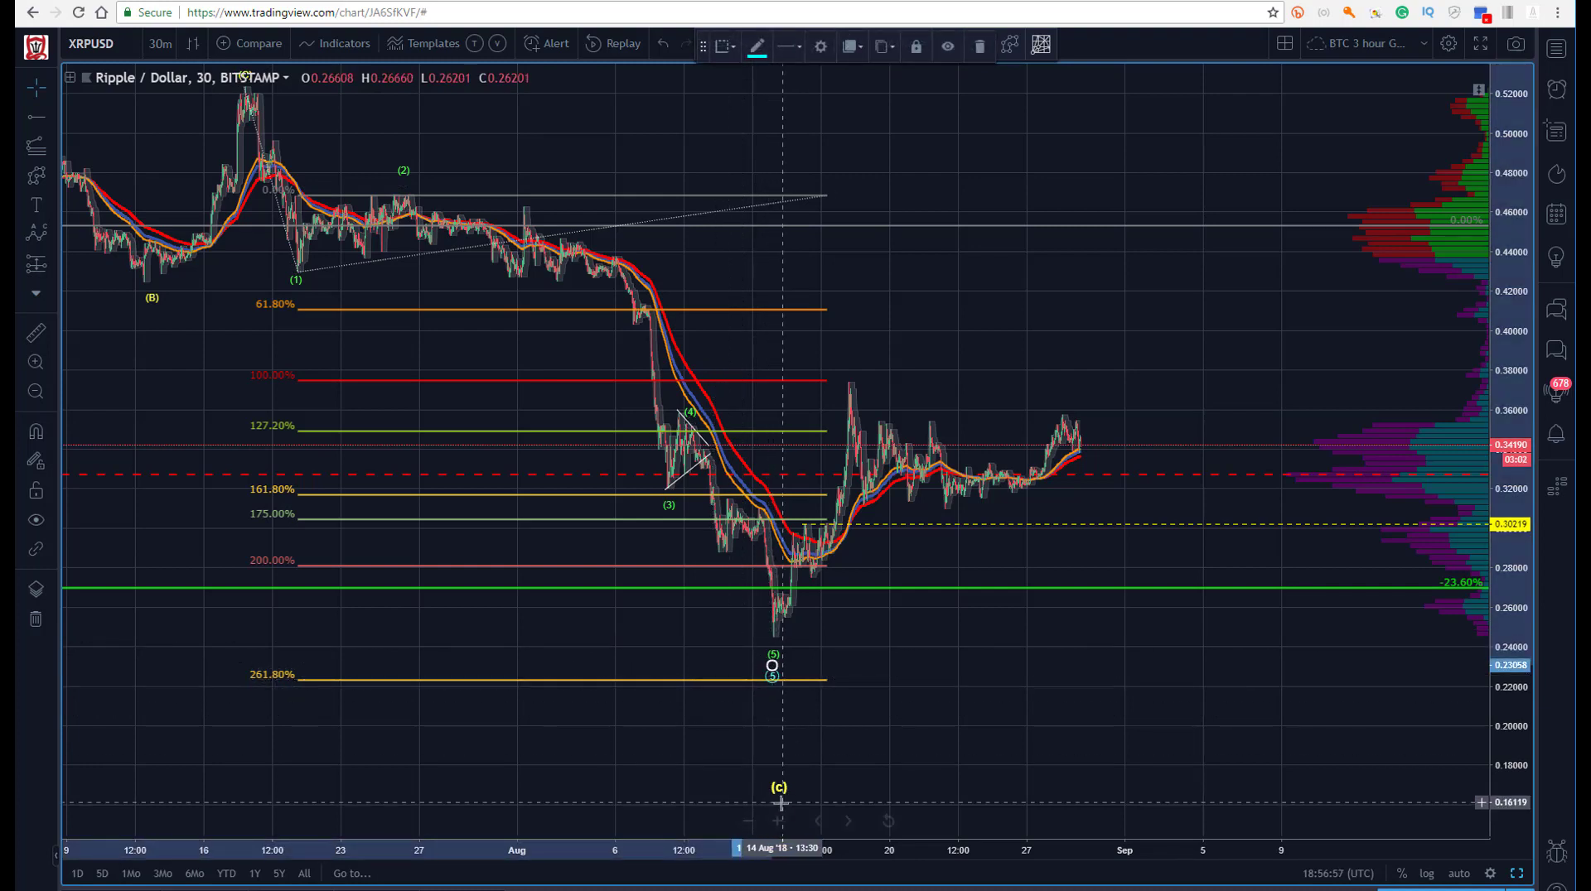
pyautogui.moveTo(779, 789); pyautogui.dragTo(773, 707)
pyautogui.click(661, 643)
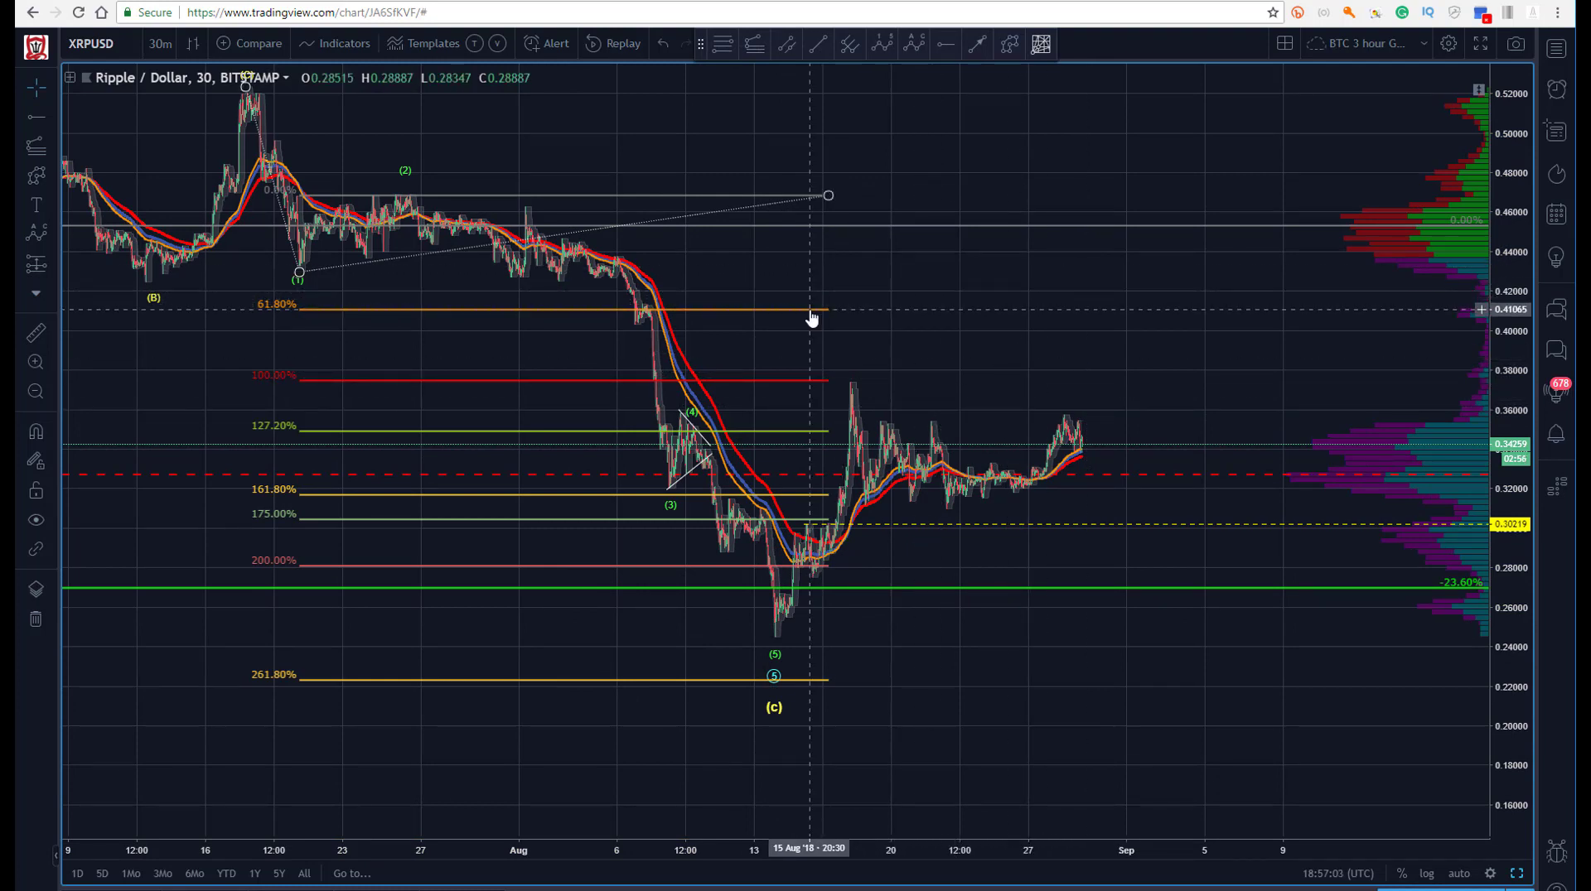
pyautogui.press('Delete')
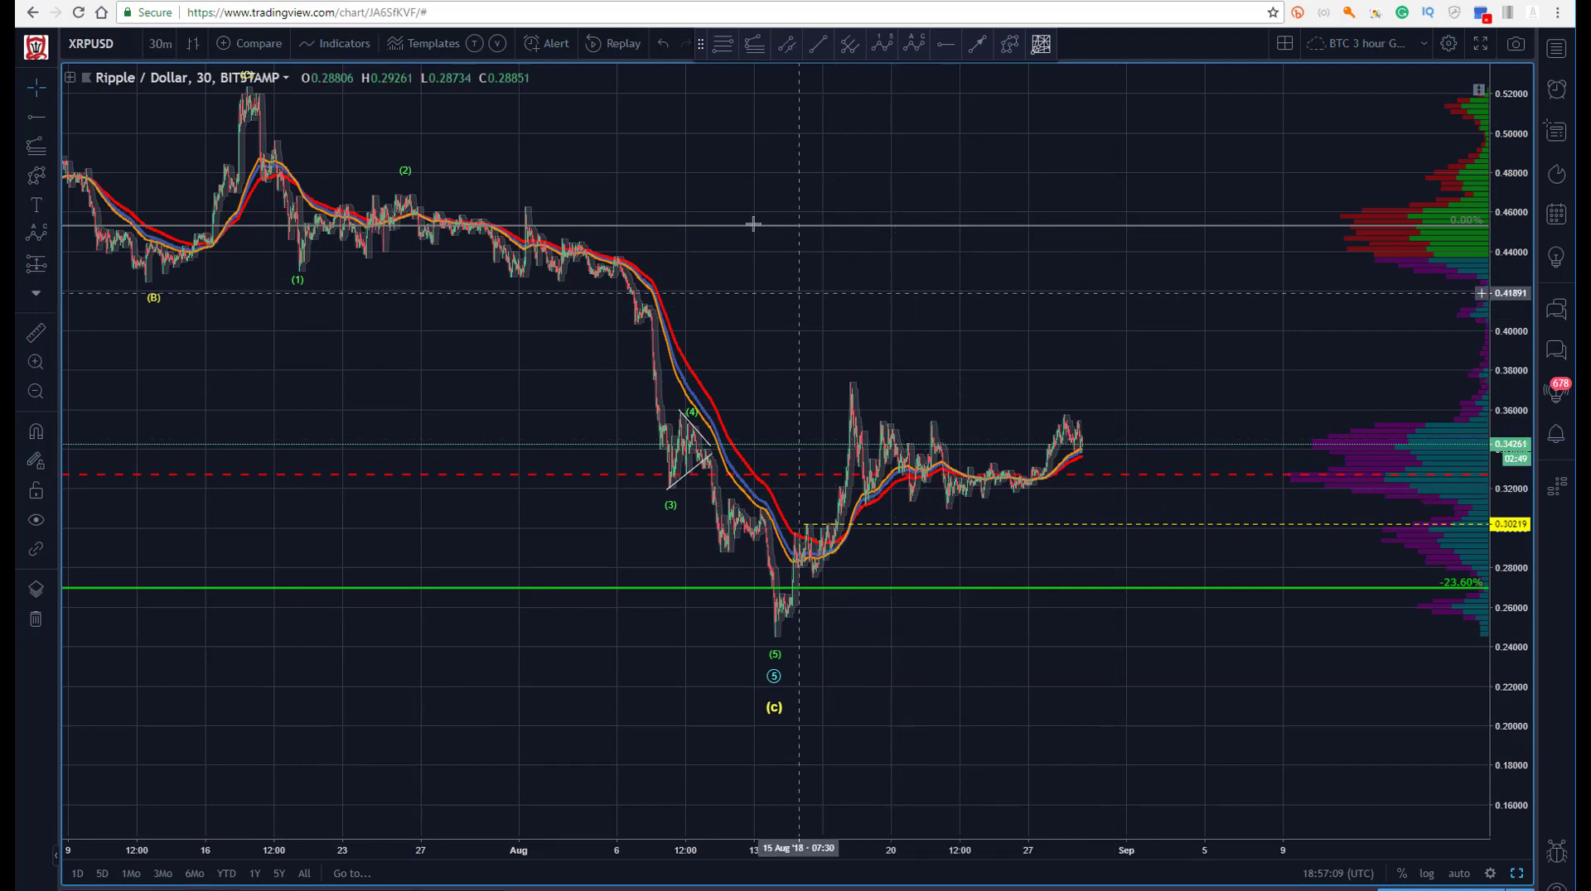
# Align the yellow dashed horizontal ray with the 15 August swing high at about 0.302.
pyautogui.moveTo(737, 192); pyautogui.dragTo(735, 194)
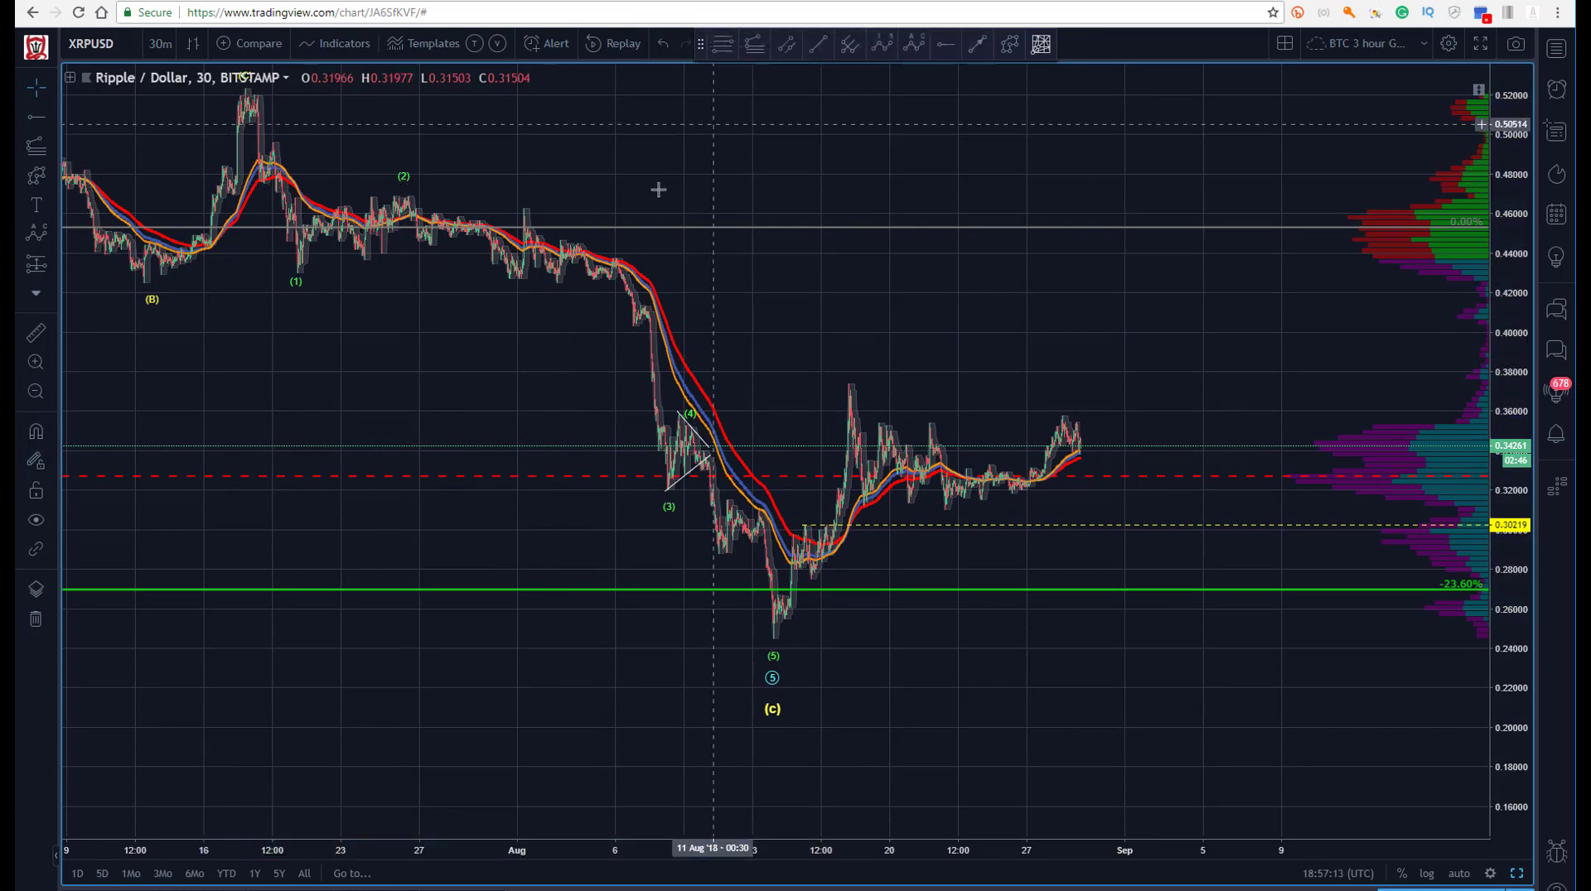
pyautogui.moveTo(697, 169); pyautogui.dragTo(636, 174)
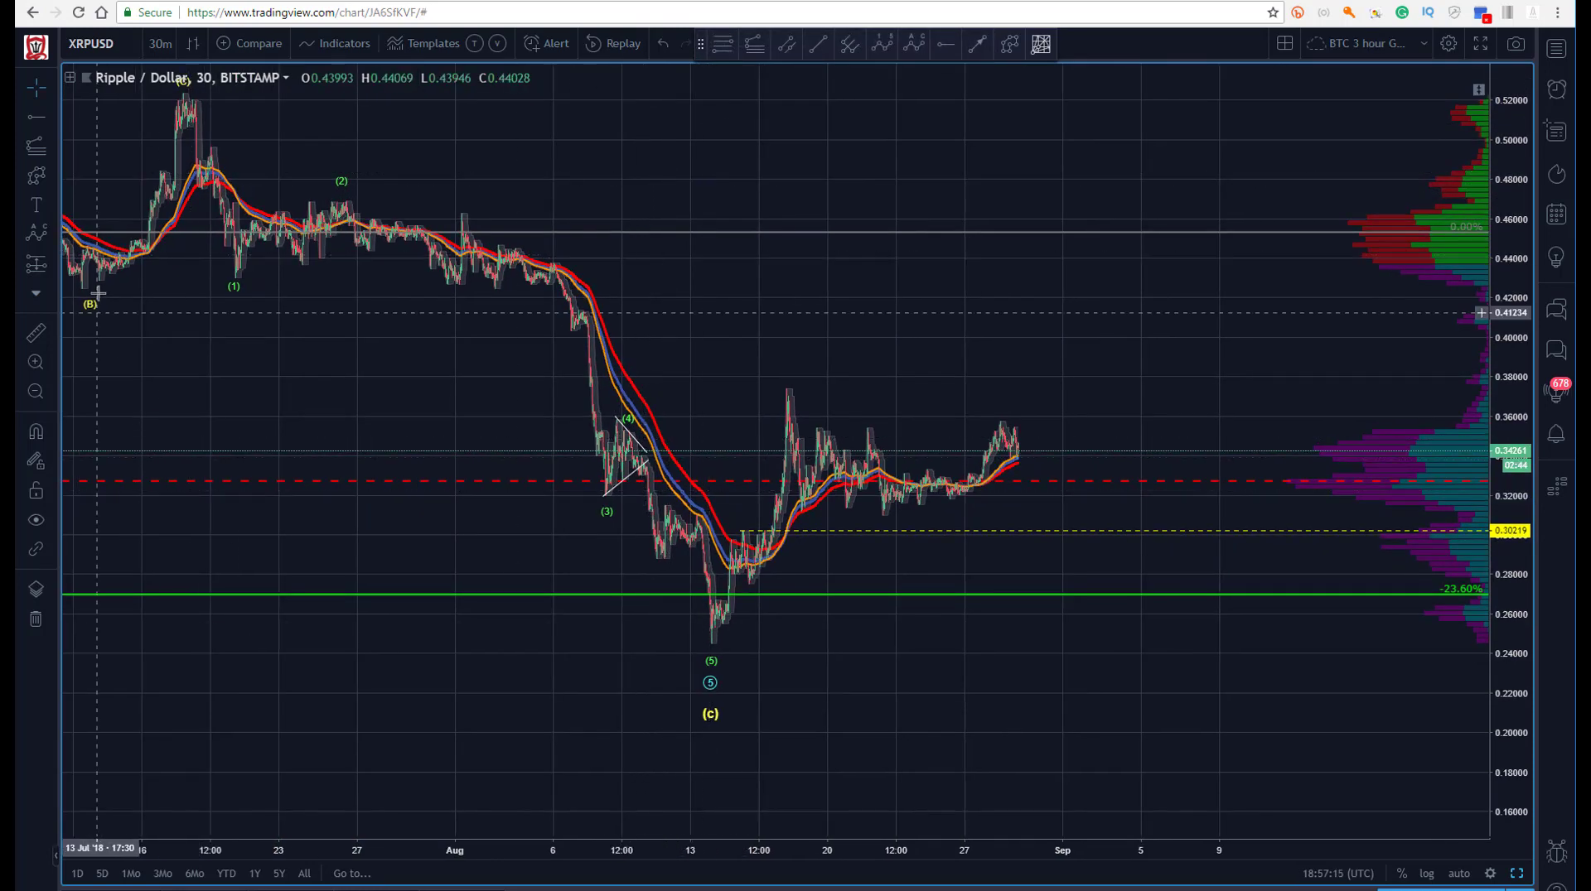
pyautogui.click(35, 362)
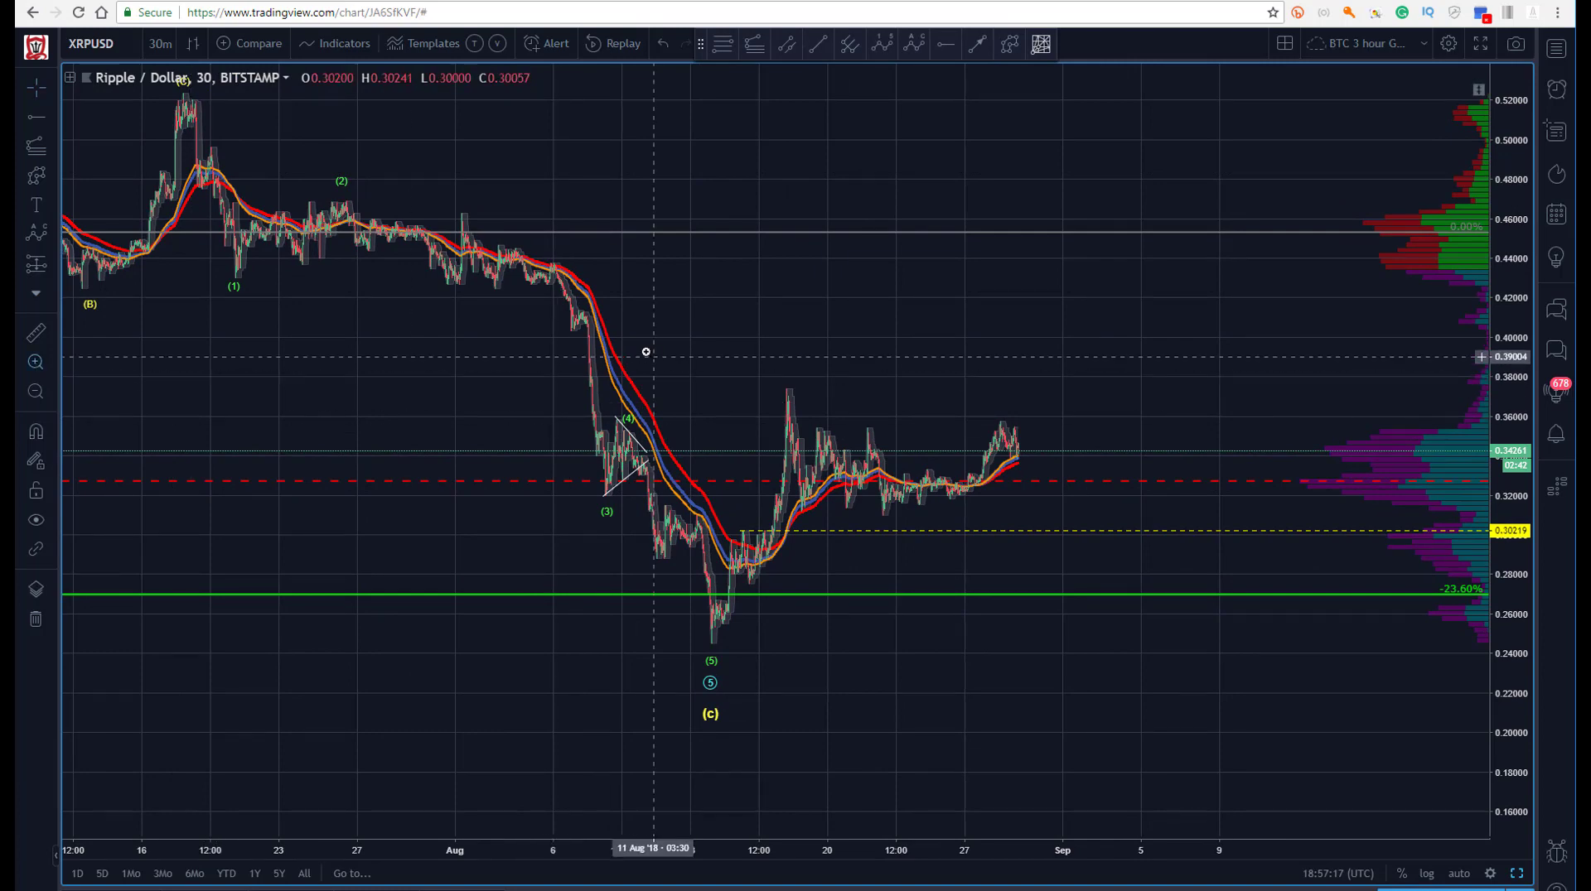
pyautogui.moveTo(621, 352); pyautogui.dragTo(1046, 710)
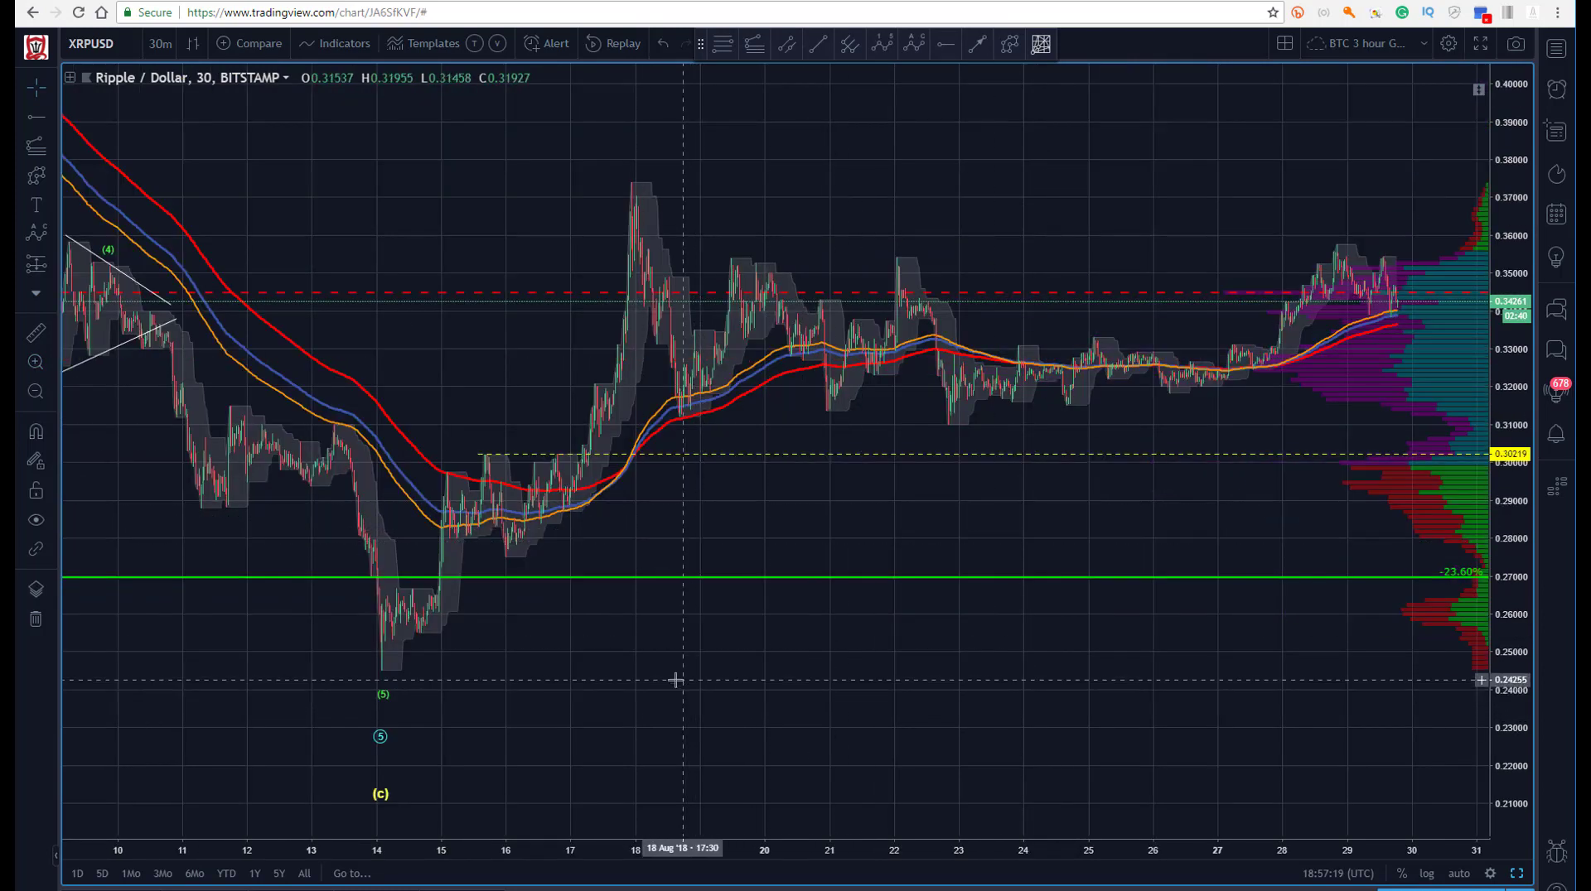
pyautogui.click(482, 454)
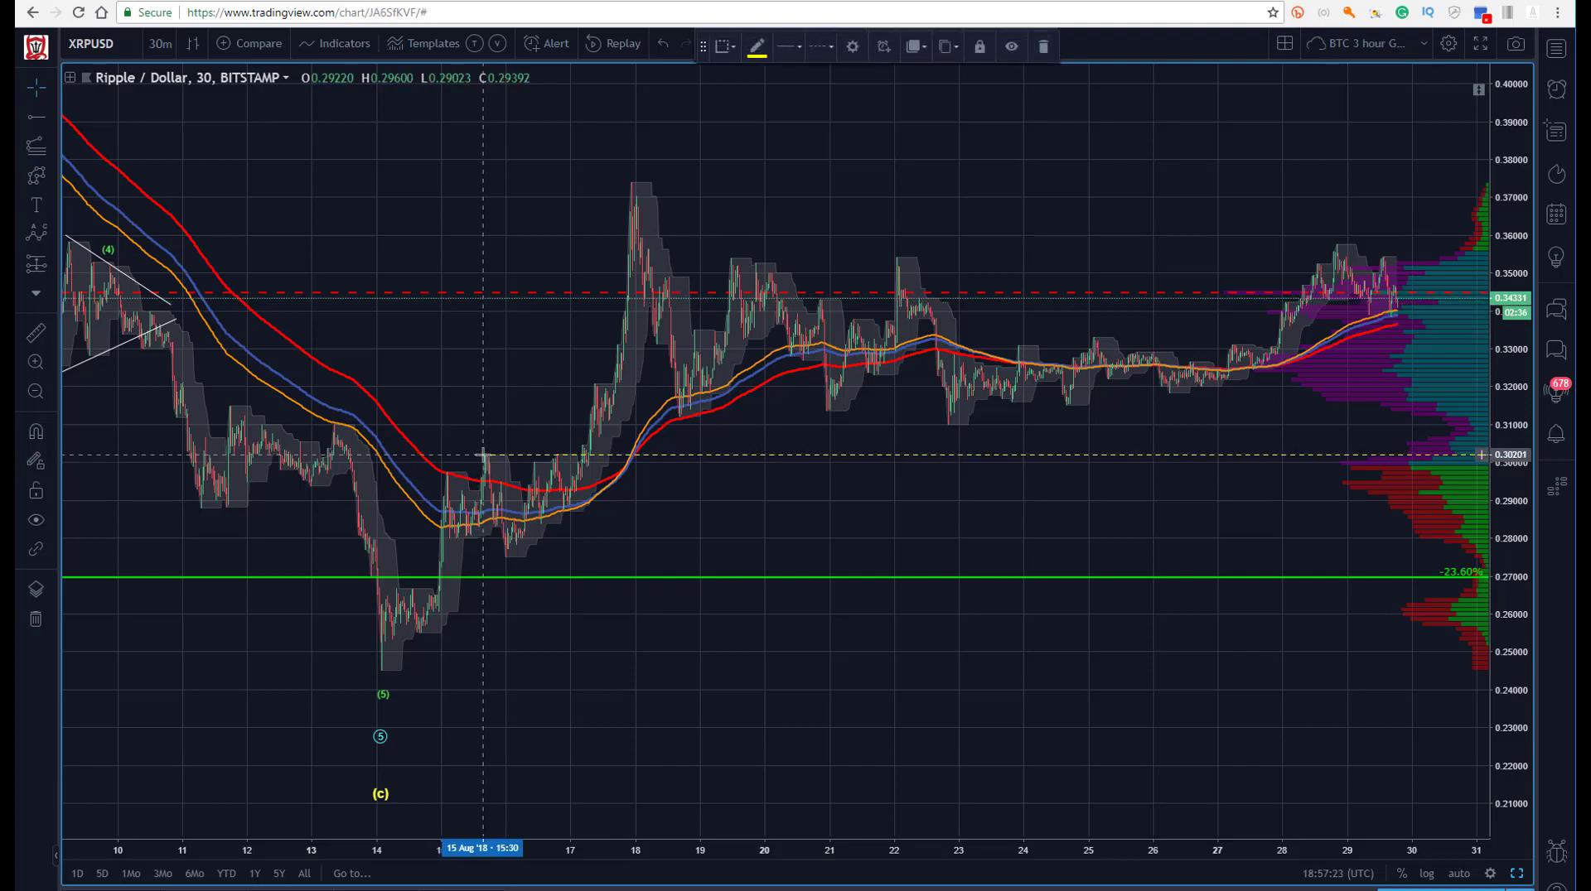
# Draw an Elliott impulse wave from the 14 August low at about 0.246, ending wave 5 on 15 August at about 0.306.
pyautogui.click(376, 667)
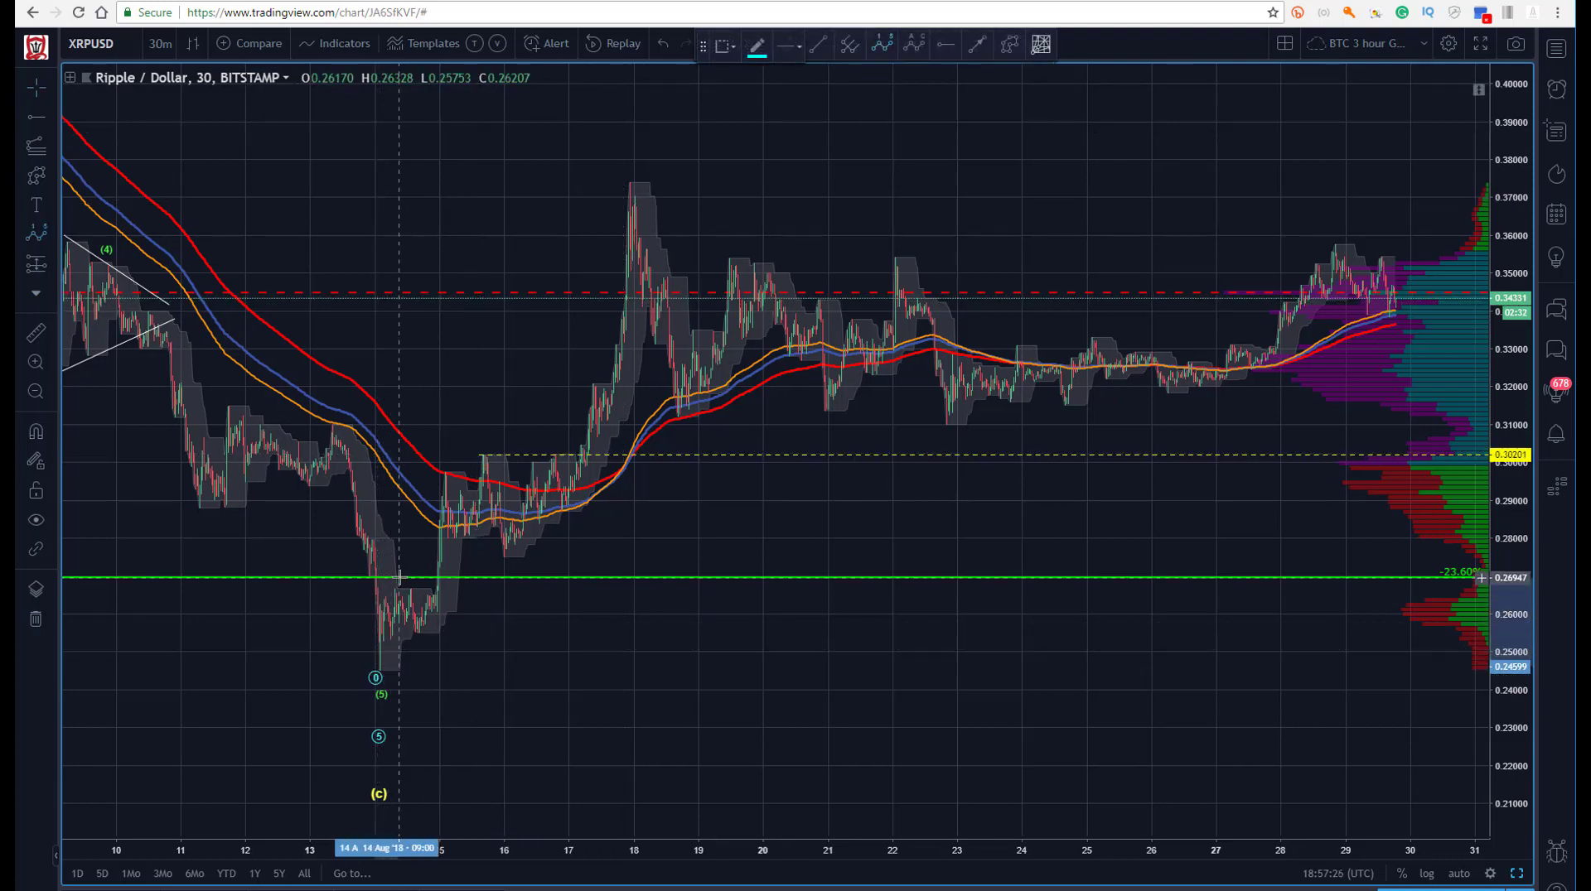
pyautogui.click(418, 637)
pyautogui.click(441, 469)
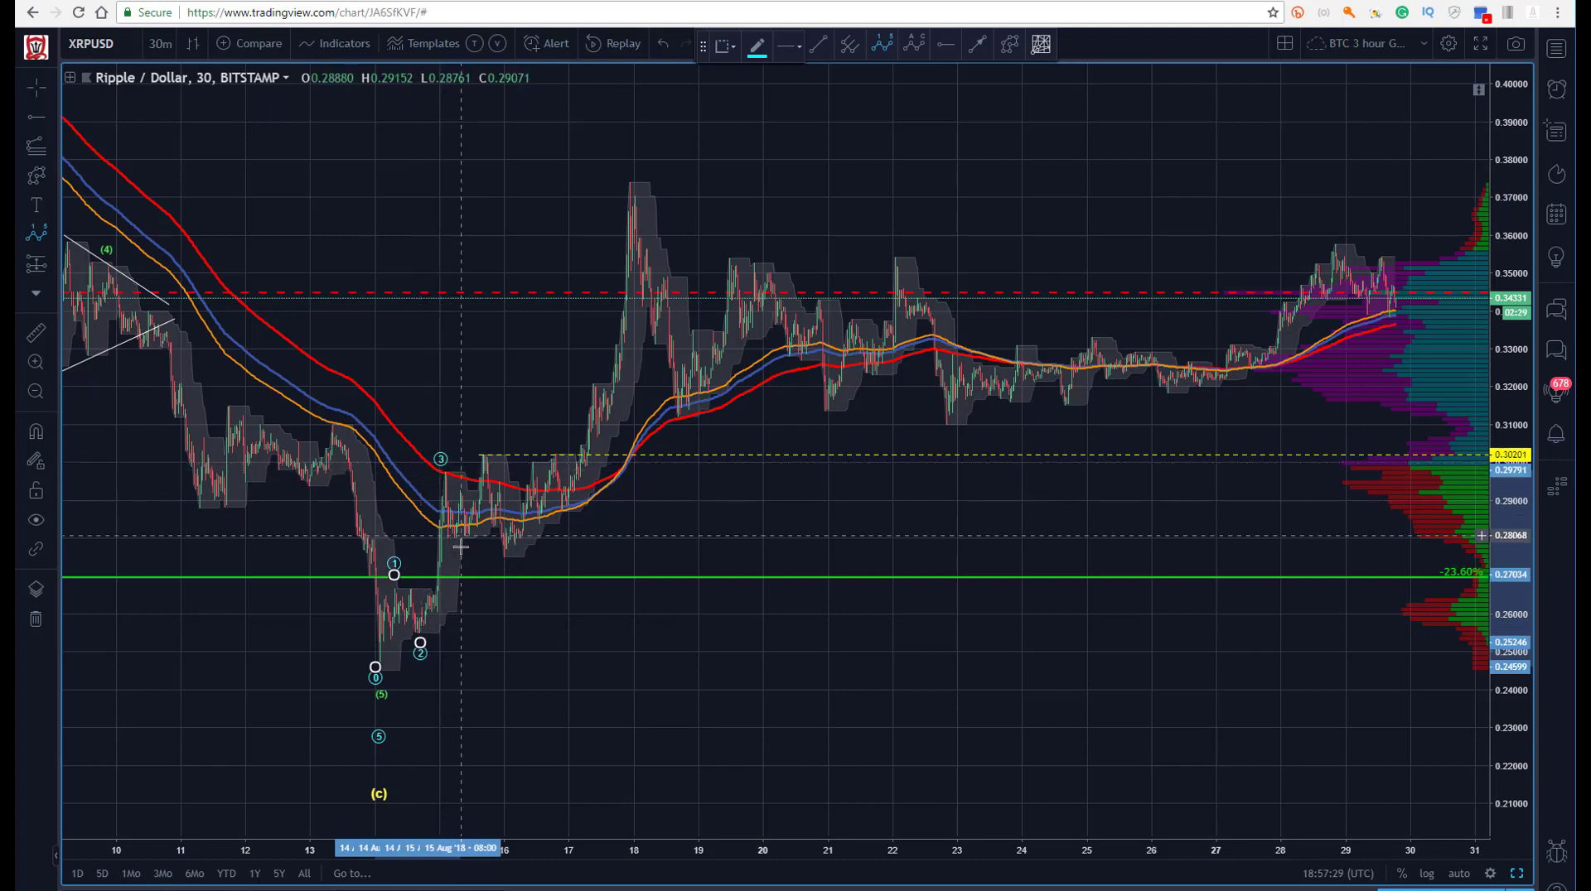
pyautogui.click(484, 439)
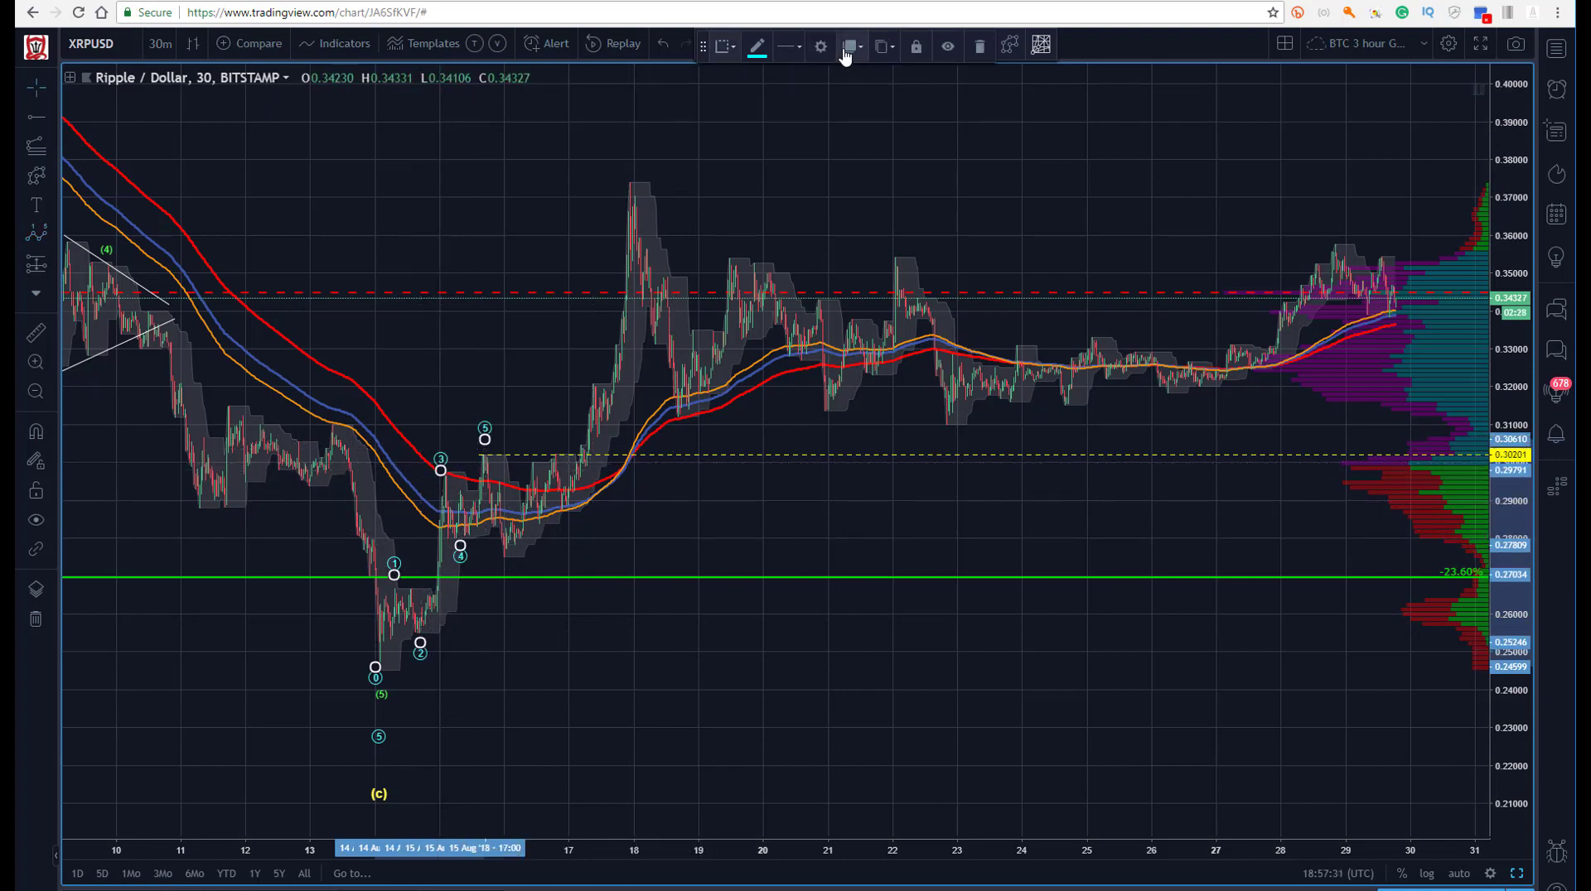
# Set the new impulse wave's degree to Submicro.
pyautogui.click(821, 46)
pyautogui.moveTo(806, 451); pyautogui.dragTo(782, 447)
pyautogui.click(781, 425)
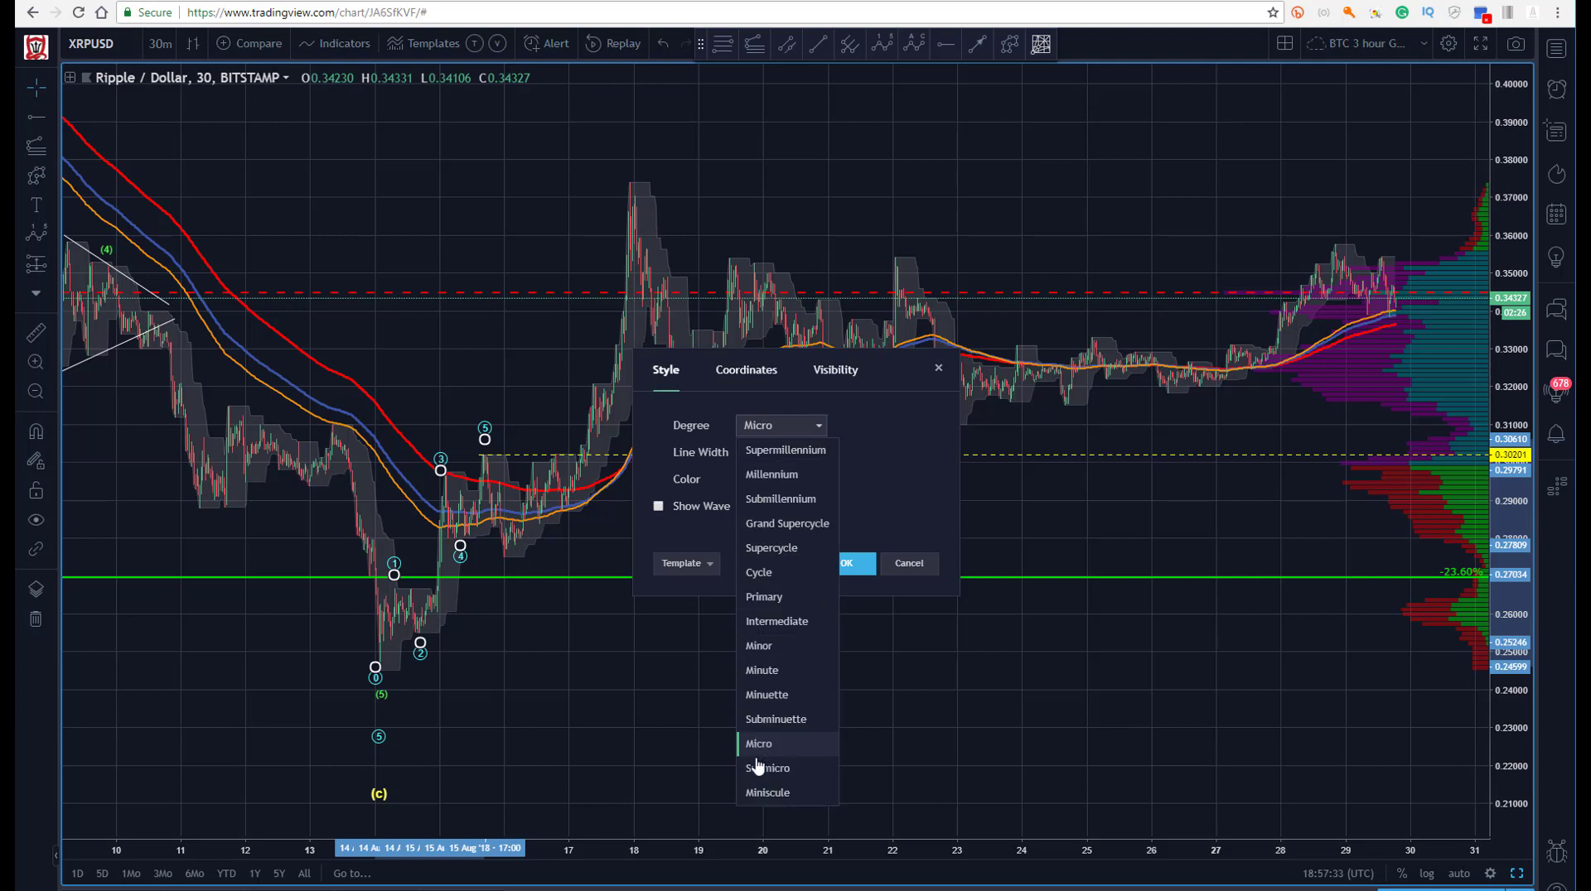
pyautogui.click(771, 783)
pyautogui.click(842, 566)
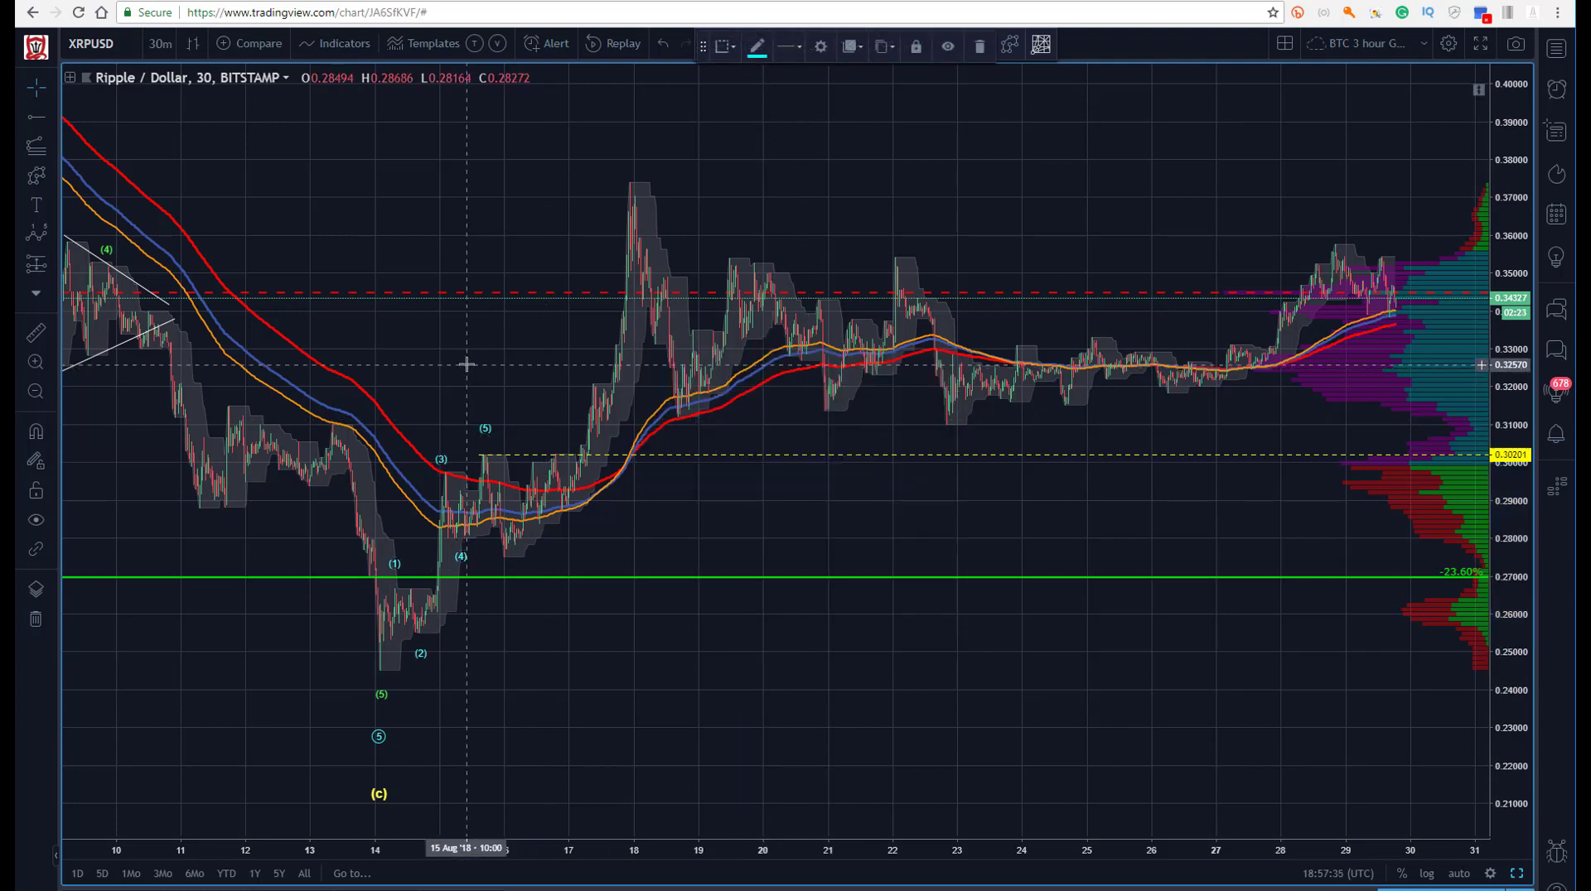
# Align green (5) with the 14 August low and fit the cyan (1), (2), (4) and (5) at about 0.270, 0.255, 0.280 and 0.304.
pyautogui.moveTo(381, 688); pyautogui.dragTo(380, 667)
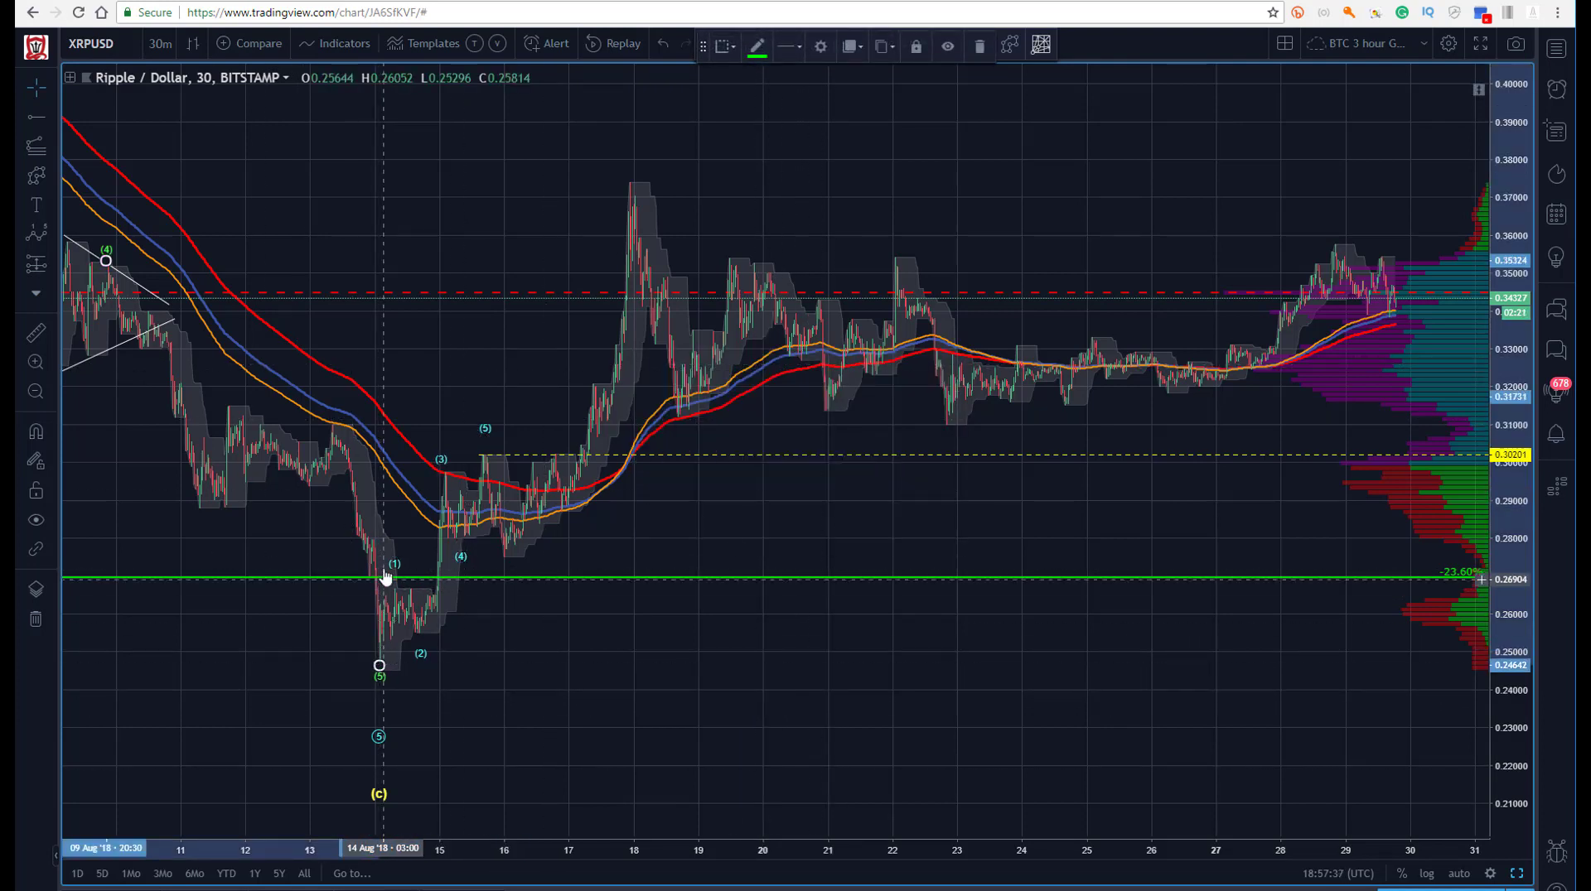
pyautogui.moveTo(390, 572)
pyautogui.mouseDown()
pyautogui.moveTo(395, 560)
pyautogui.moveTo(392, 575)
pyautogui.mouseUp()
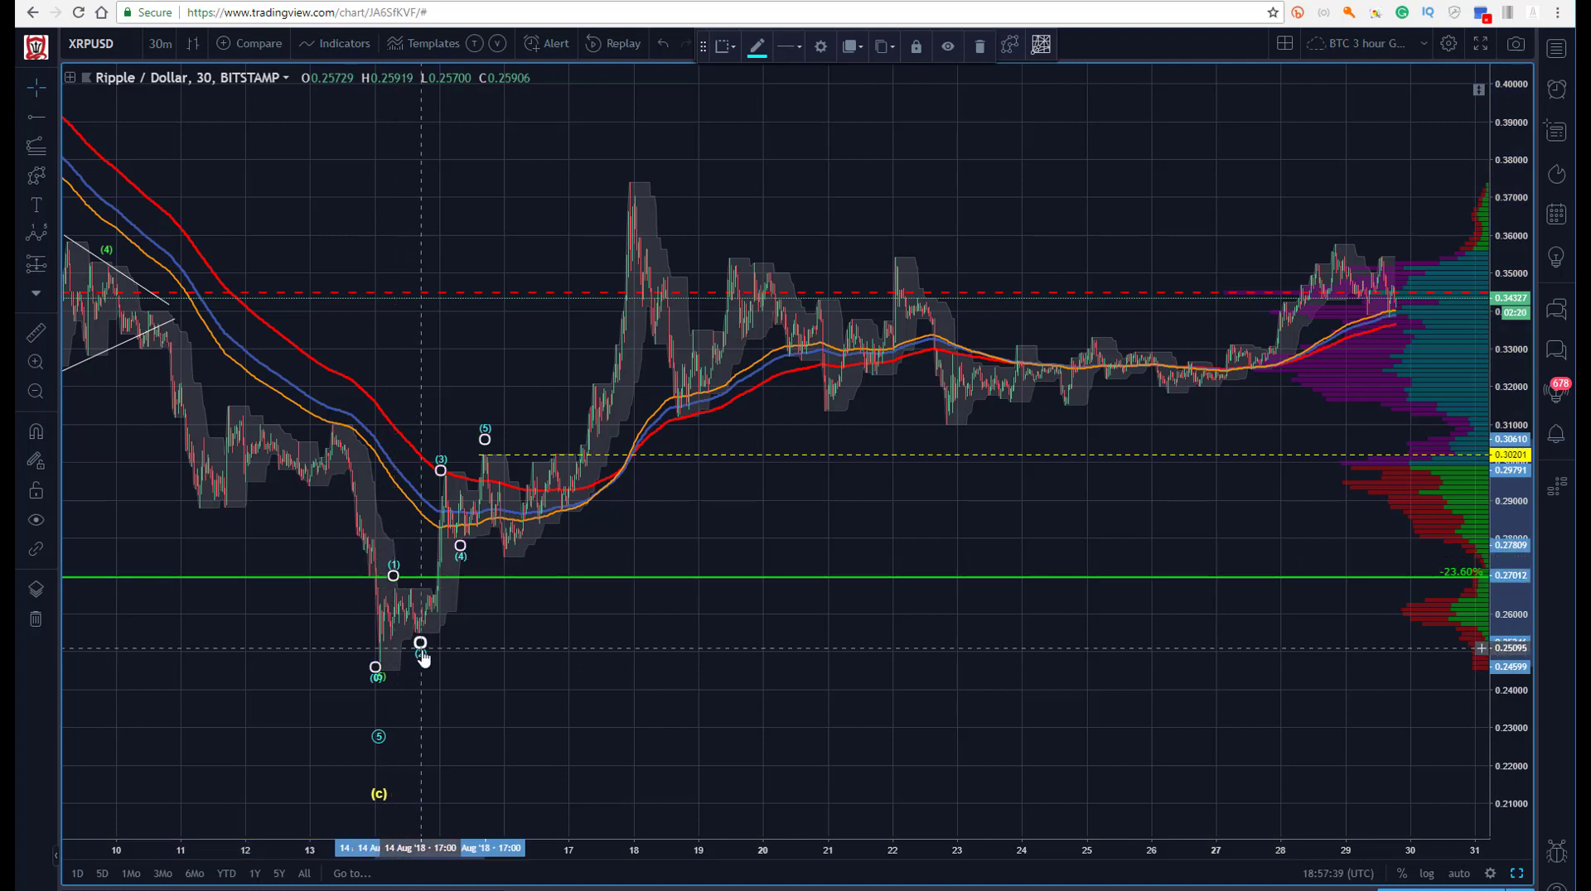
pyautogui.moveTo(416, 635); pyautogui.dragTo(414, 633)
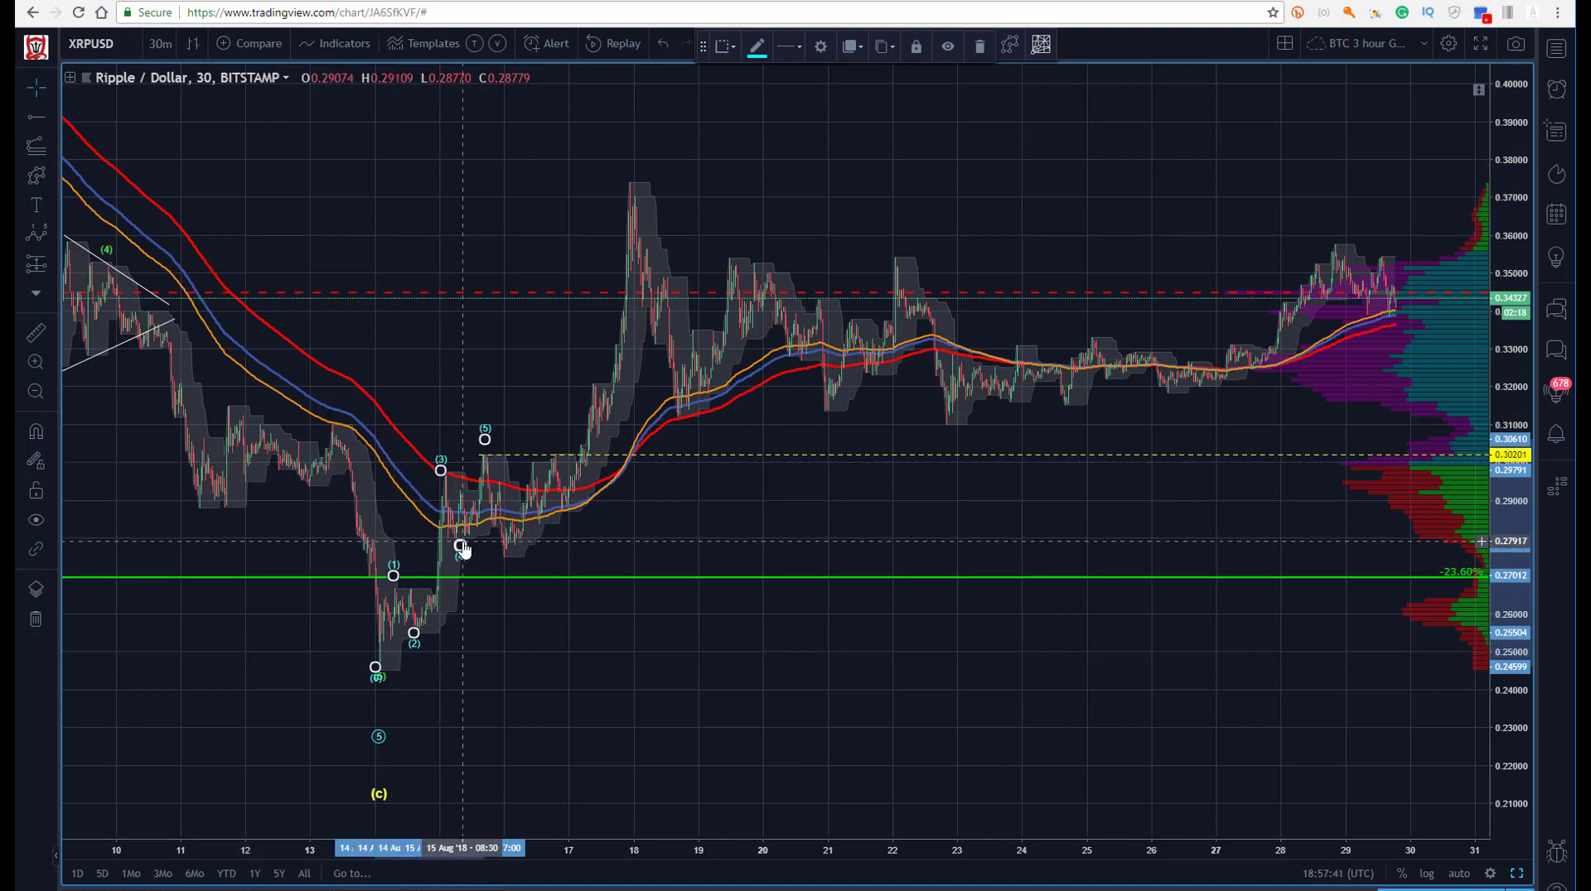
pyautogui.moveTo(492, 552); pyautogui.dragTo(452, 548)
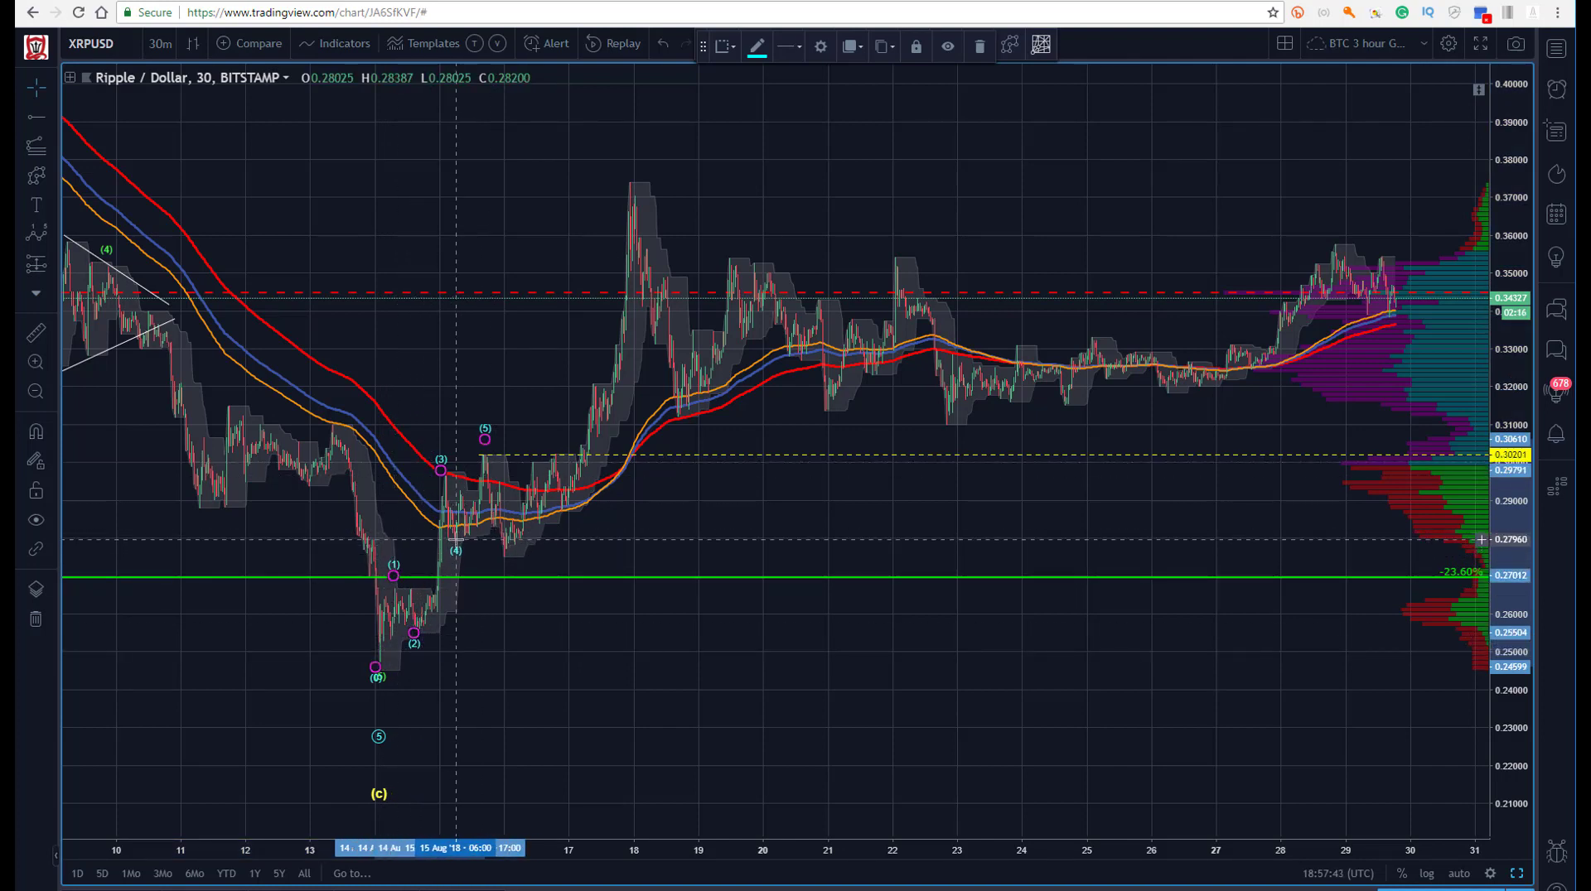
pyautogui.click(460, 428)
pyautogui.moveTo(486, 434); pyautogui.dragTo(482, 450)
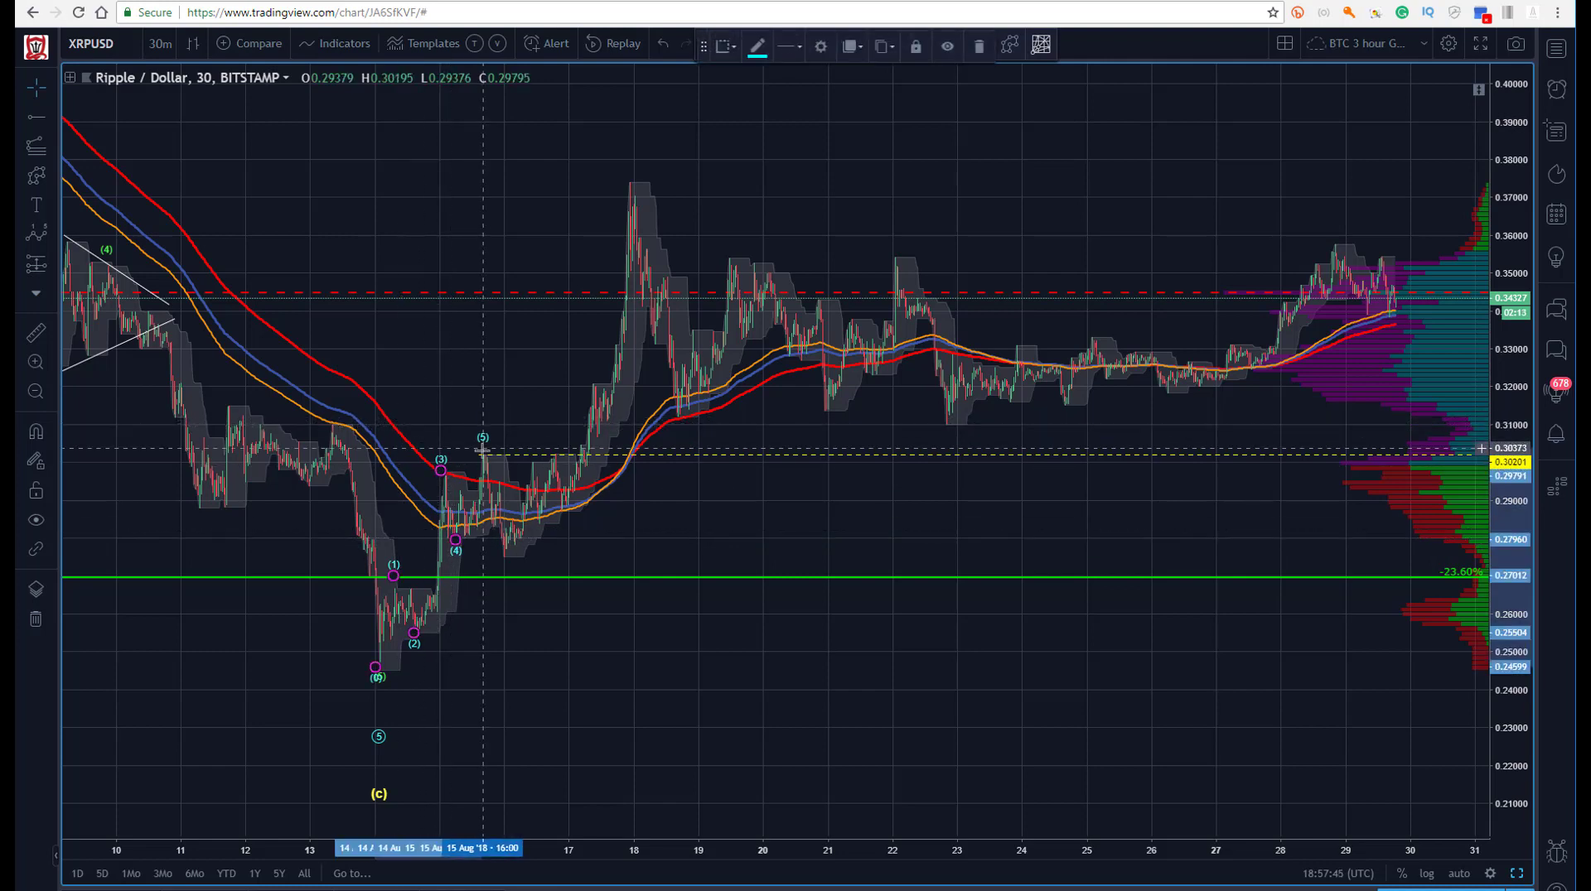
pyautogui.click(394, 400)
# Stack the circled 5 and yellow (c) labels directly under the green (5) at the 14 August low.
pyautogui.moveTo(378, 733); pyautogui.dragTo(378, 685)
pyautogui.click(313, 736)
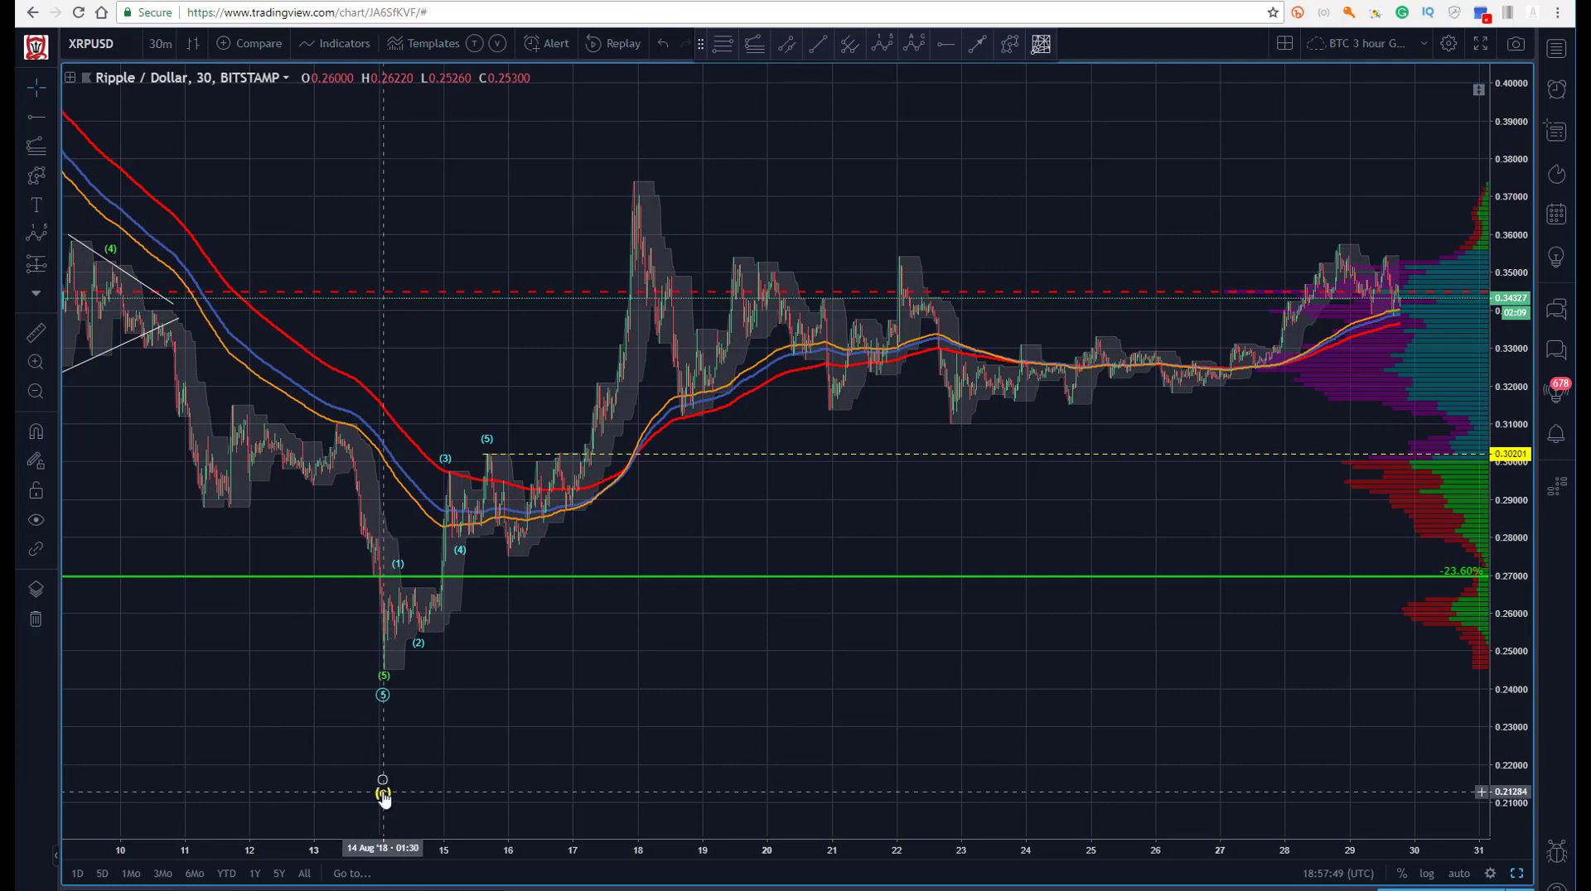
pyautogui.moveTo(383, 795); pyautogui.dragTo(379, 721)
pyautogui.click(352, 712)
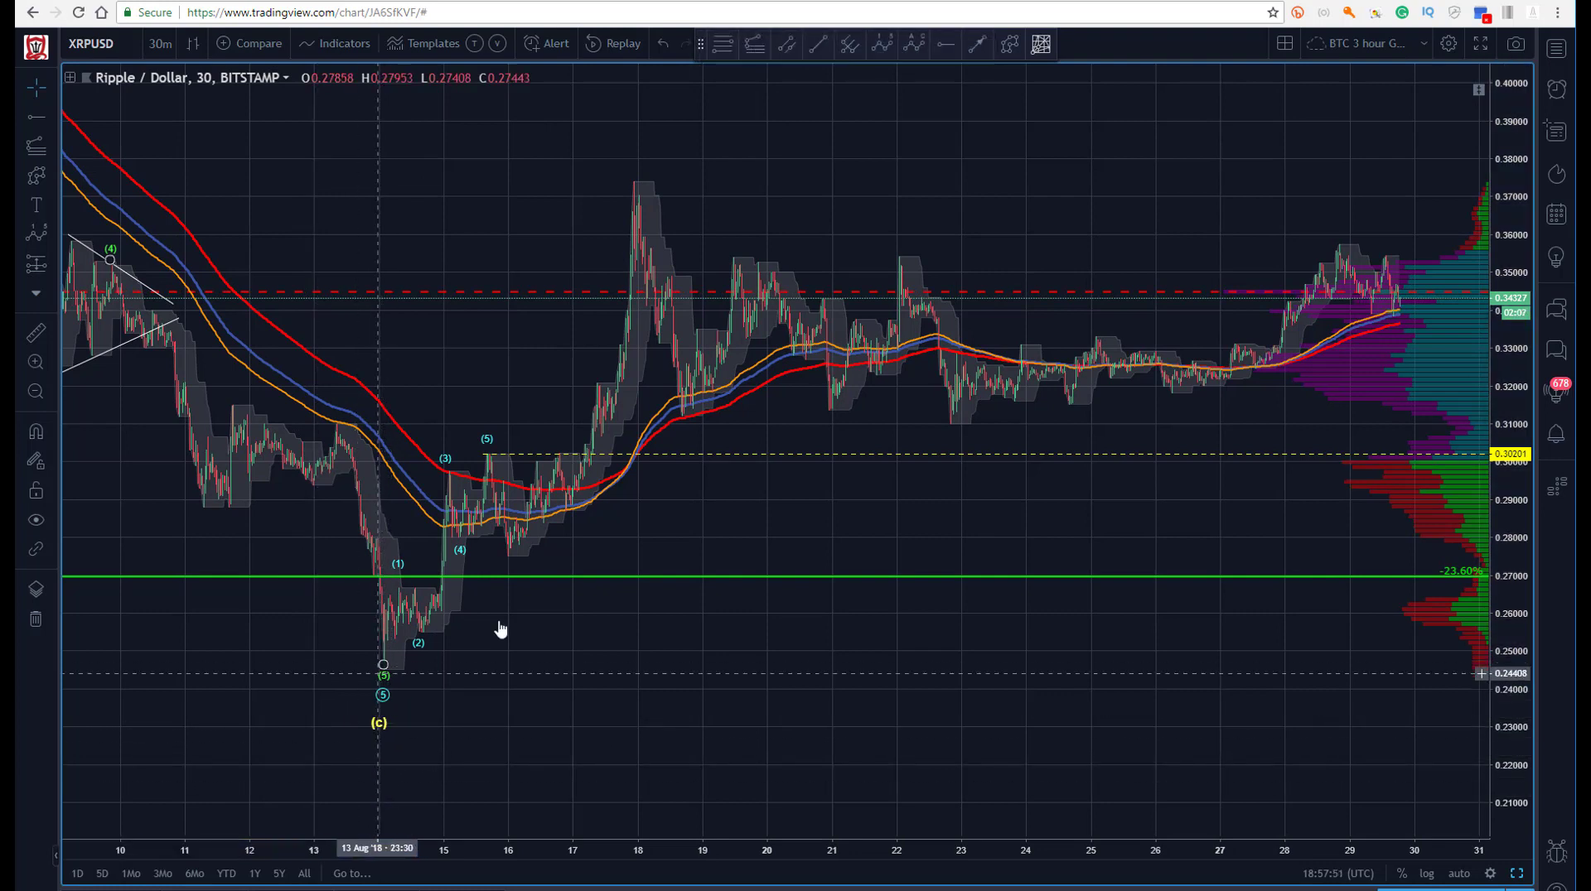
pyautogui.click(270, 586)
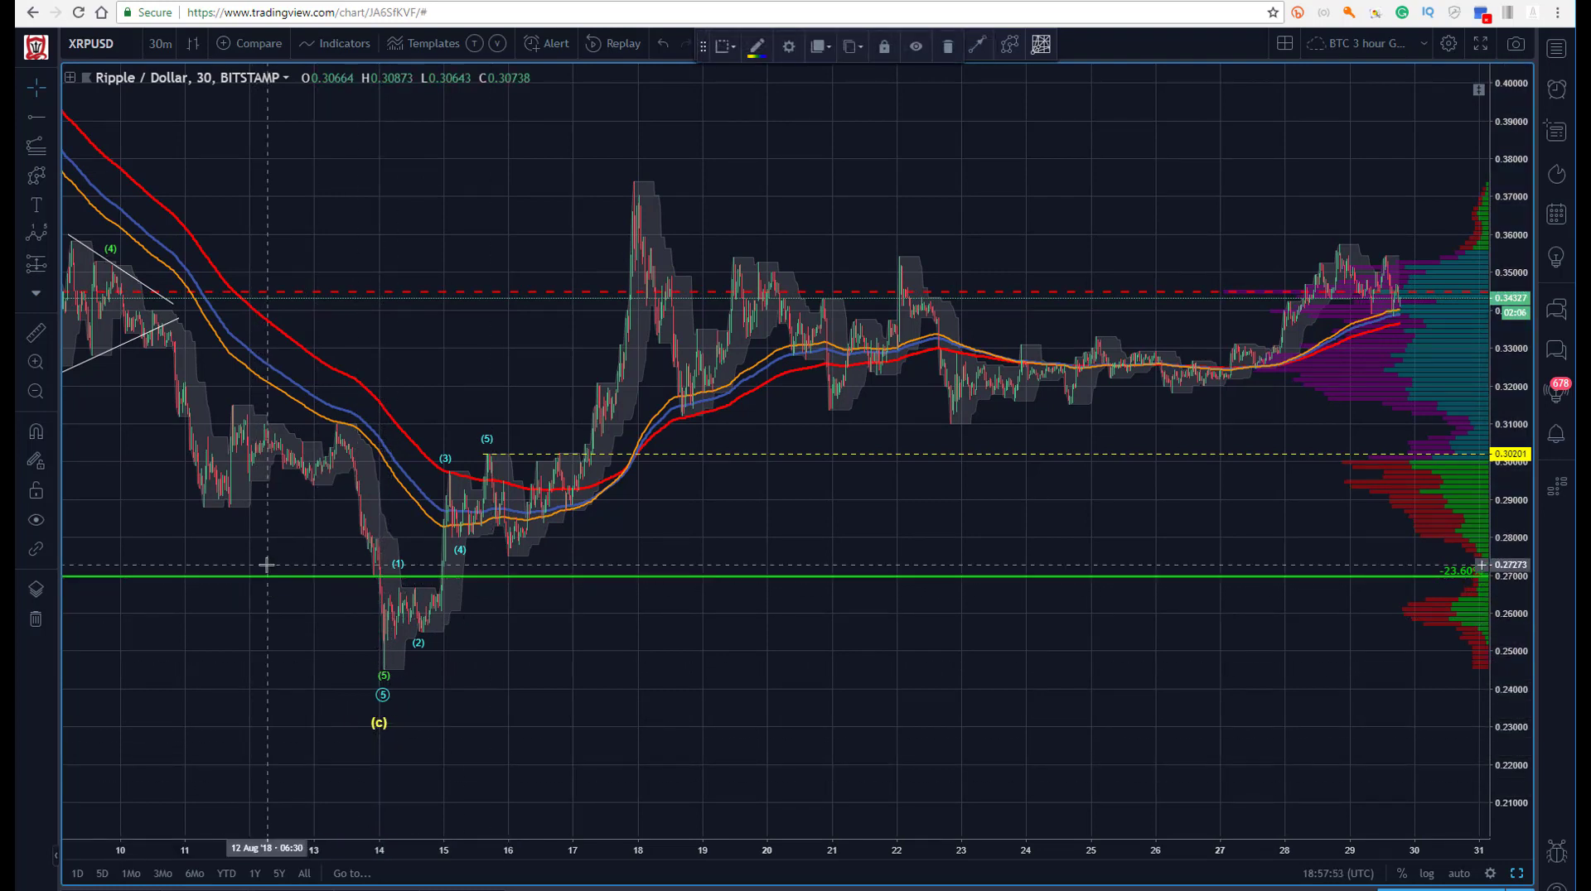
# Delete the Fibonacci retracement with the green -23.6% line and draw an Elliott impulse wave from about 0.245 on 14 August to 0.402 on 30 August.
pyautogui.press('Delete')
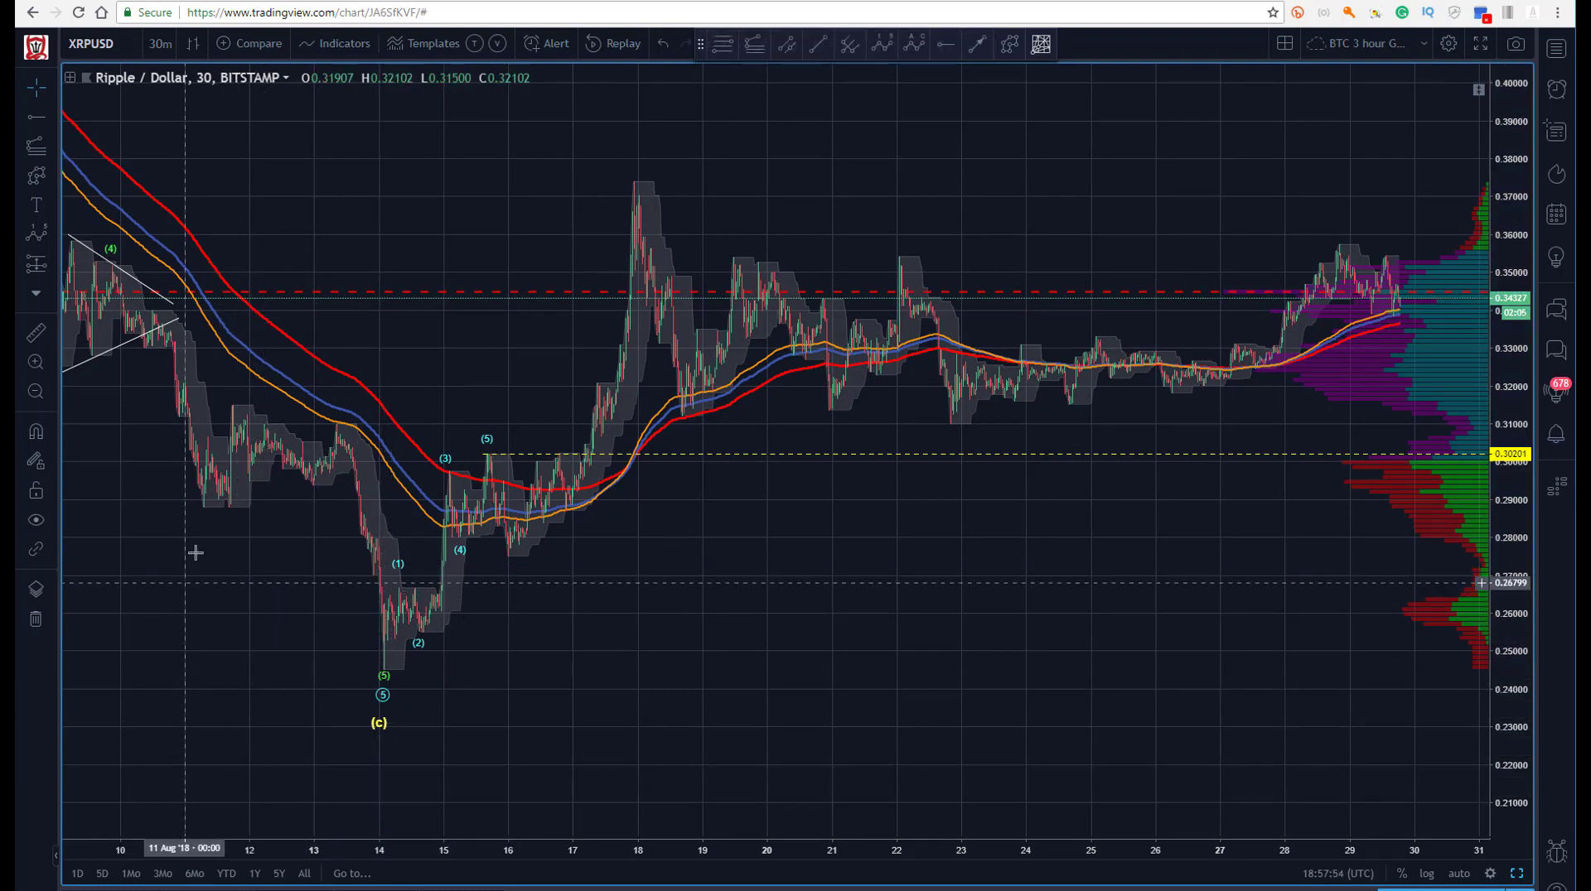
pyautogui.click(882, 46)
pyautogui.click(383, 669)
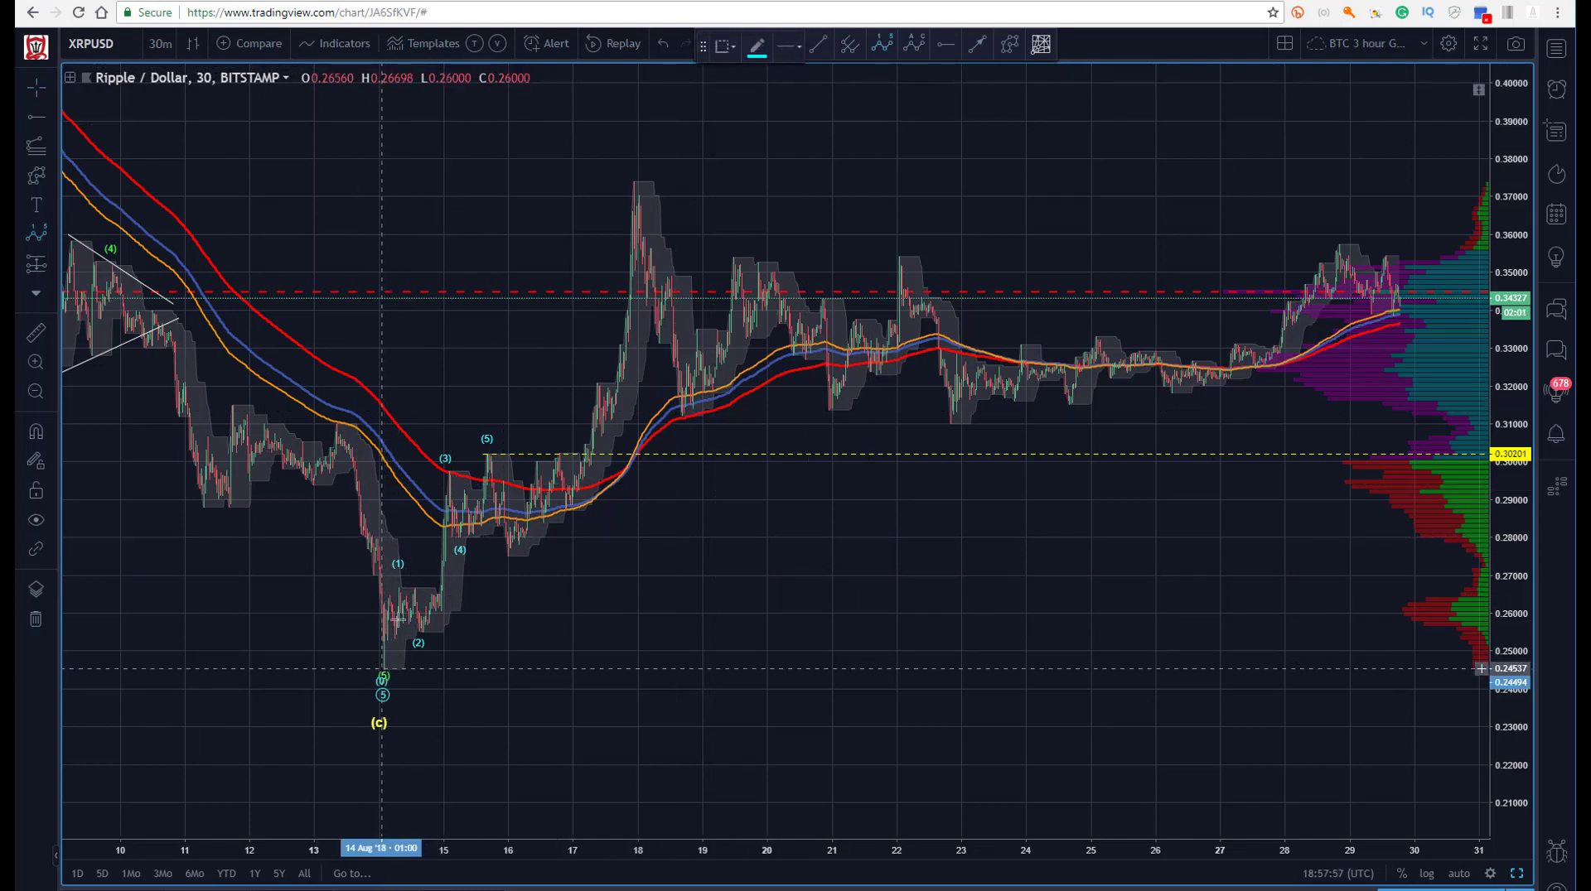
pyautogui.click(480, 421)
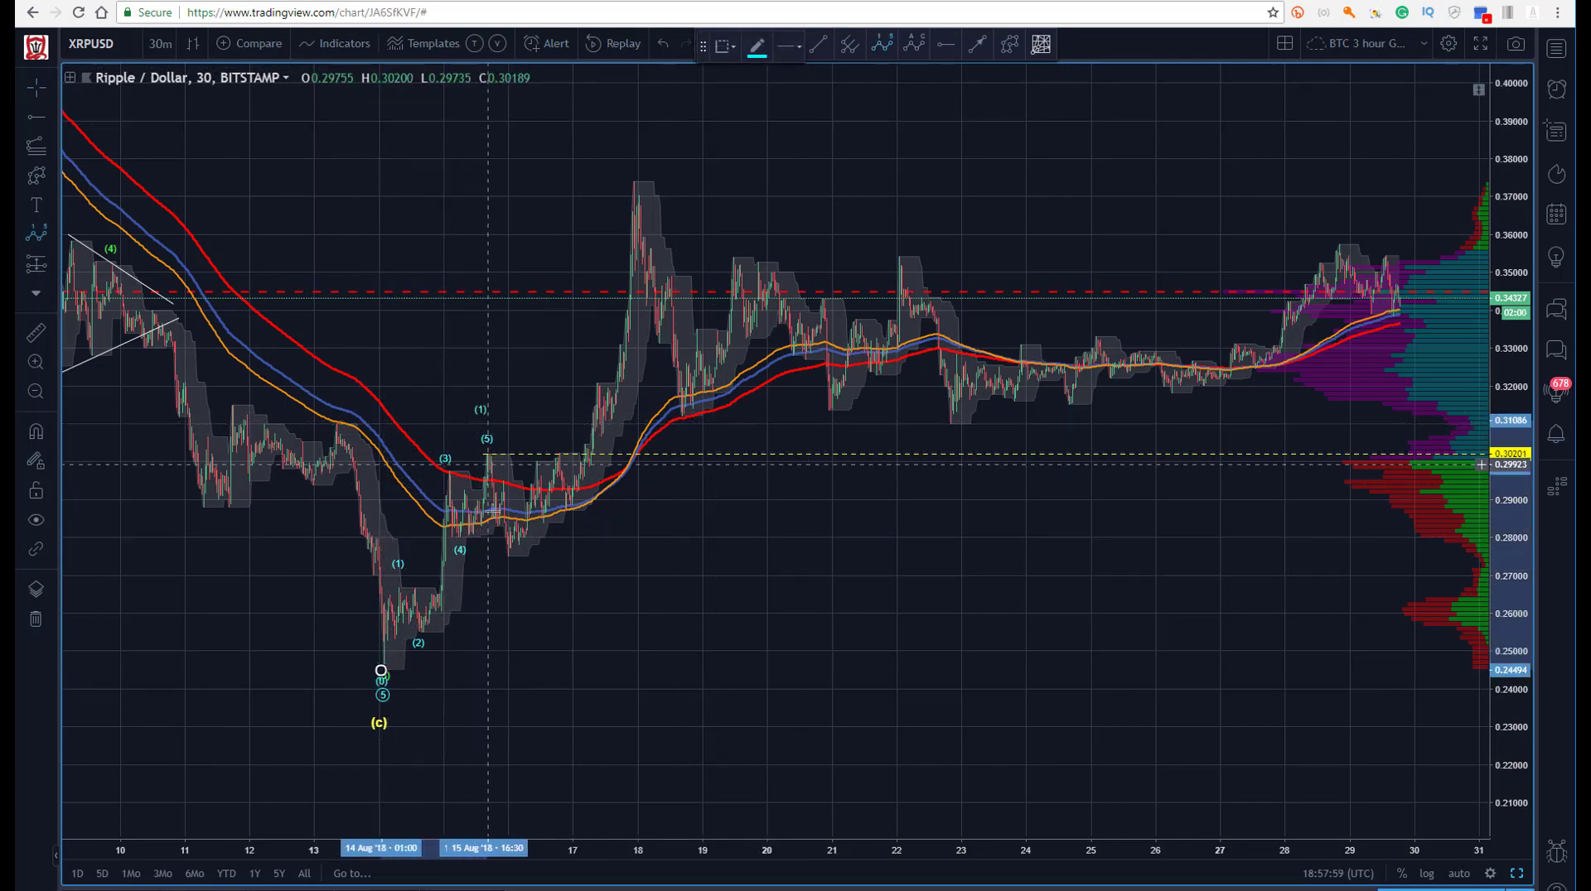
pyautogui.click(511, 569)
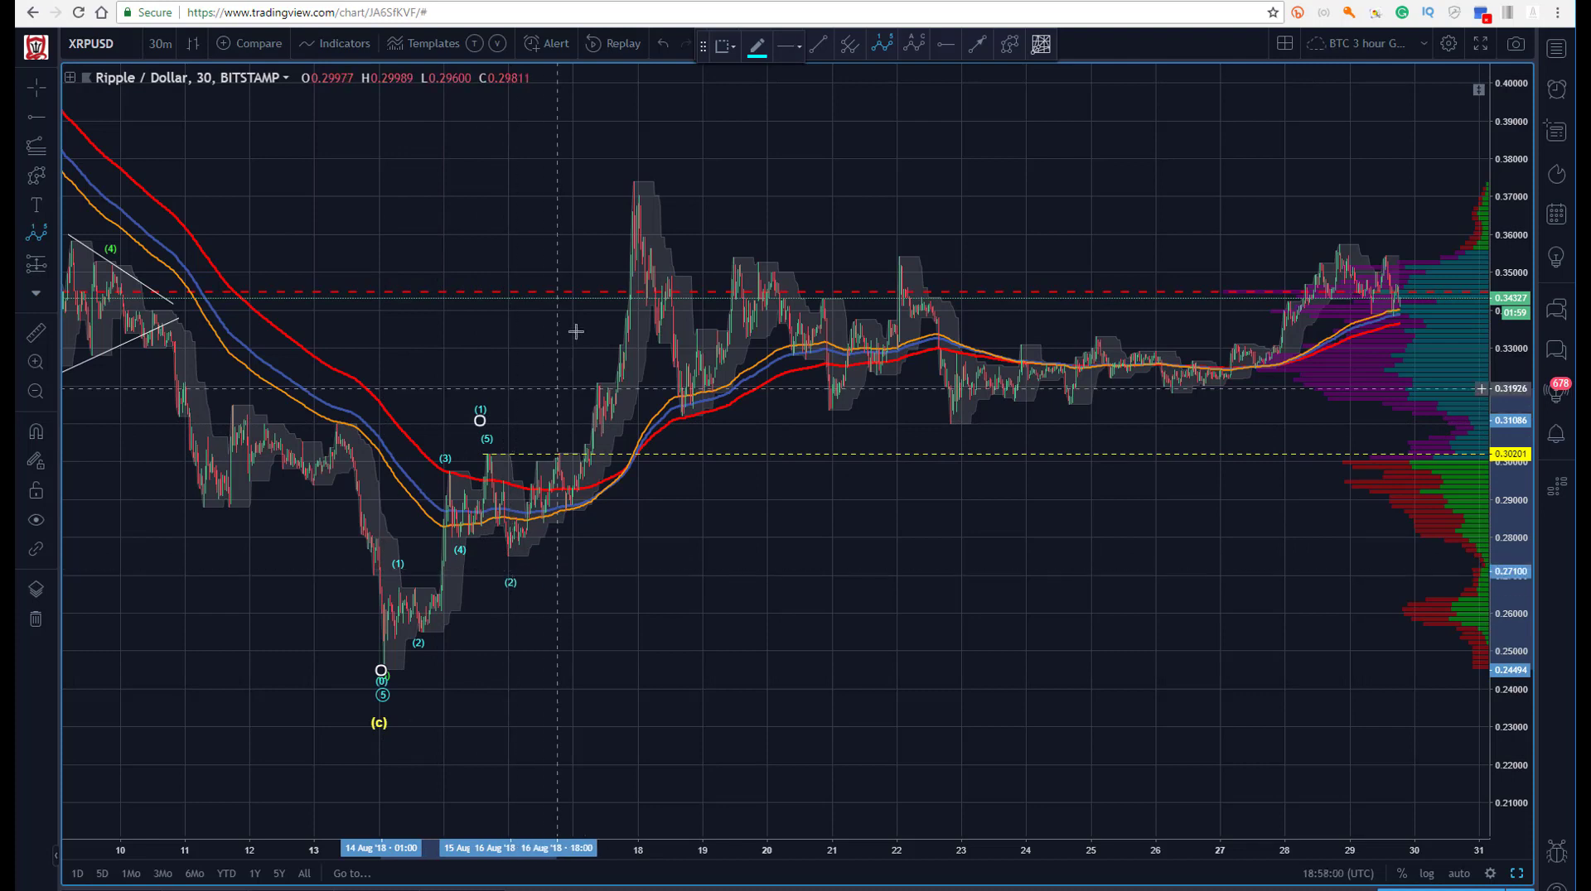
pyautogui.click(632, 182)
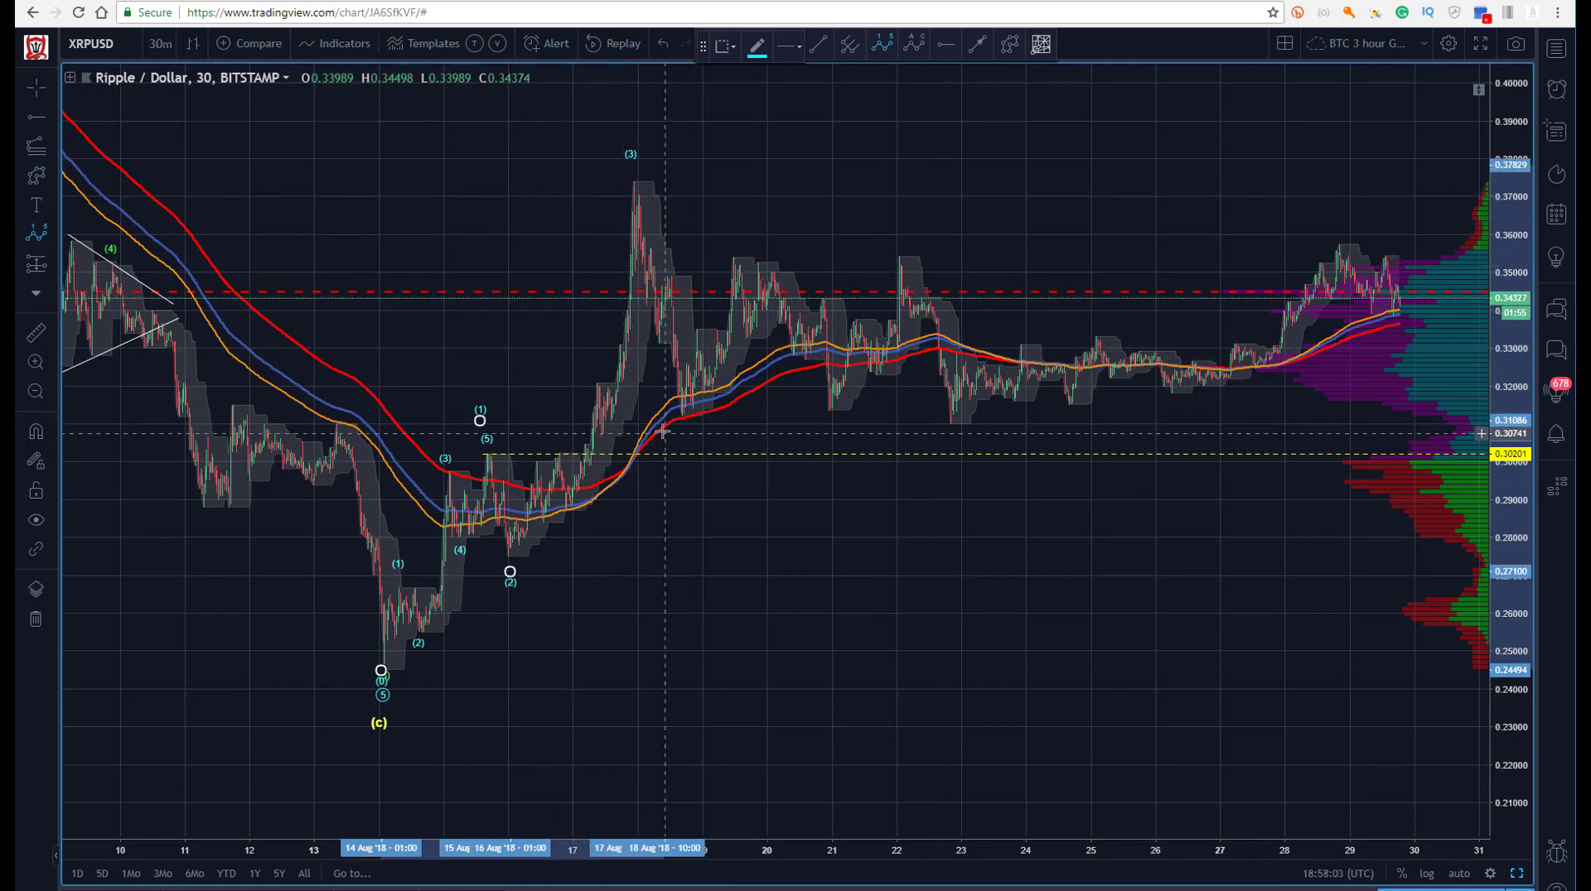
pyautogui.click(950, 436)
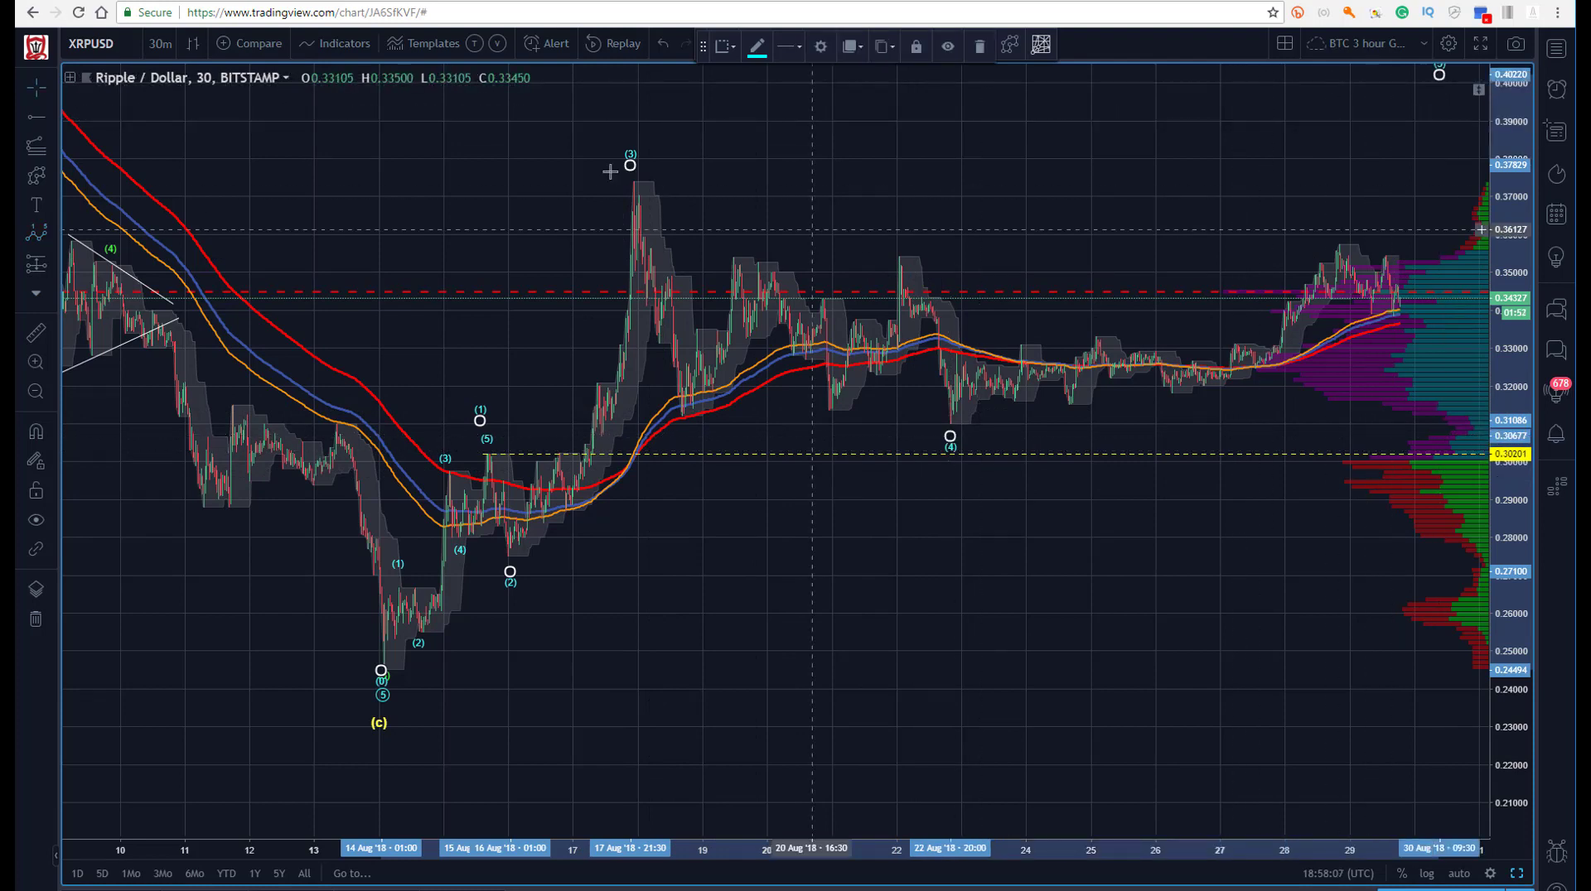
pyautogui.click(513, 219)
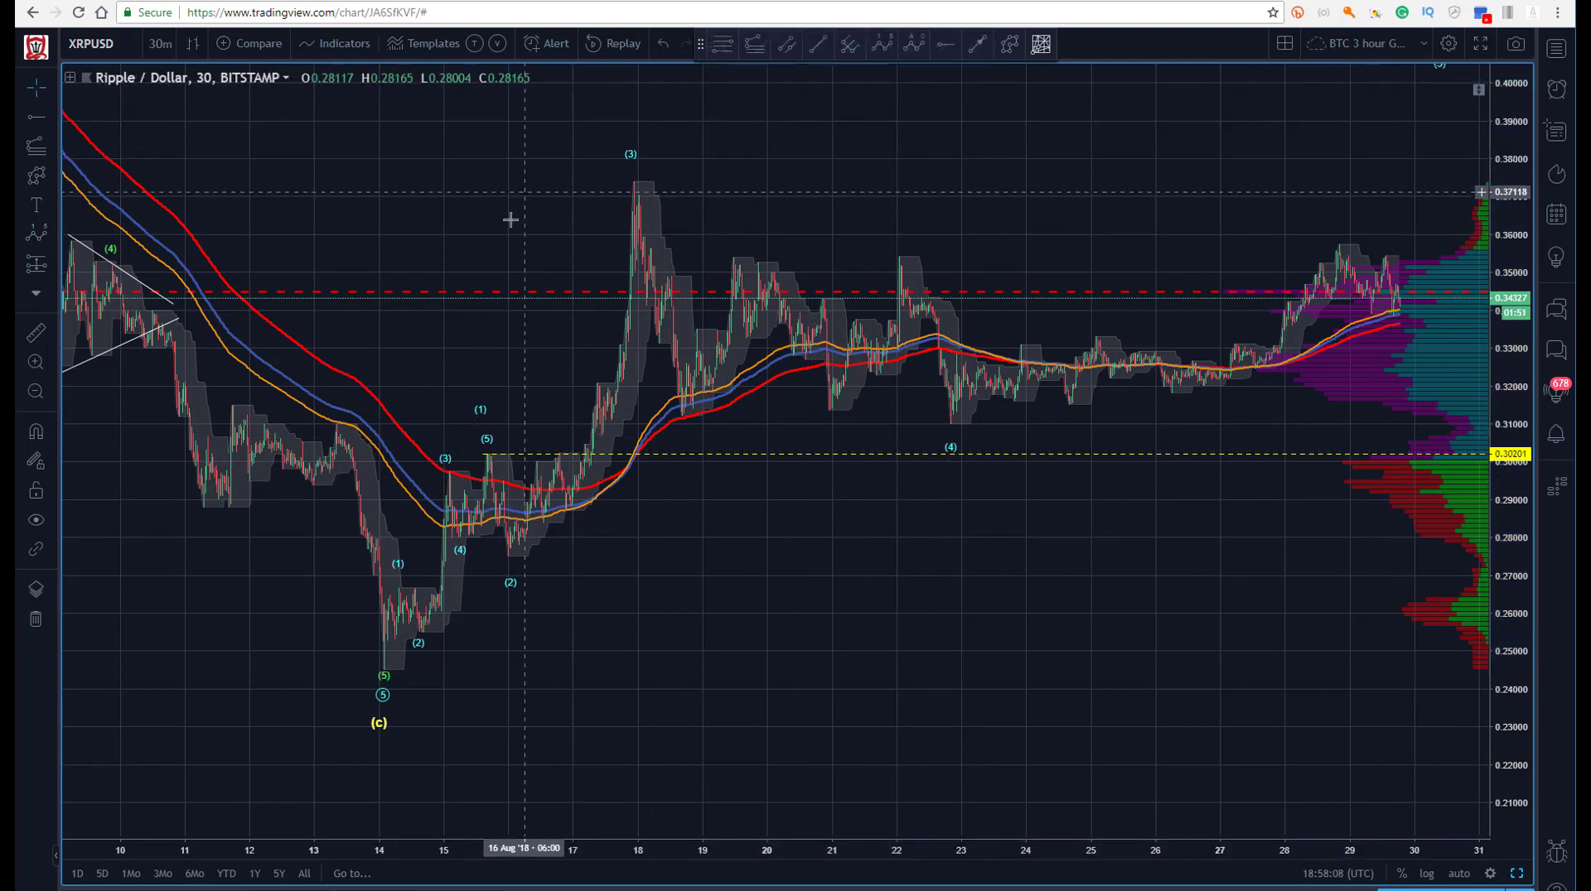
pyautogui.click(632, 157)
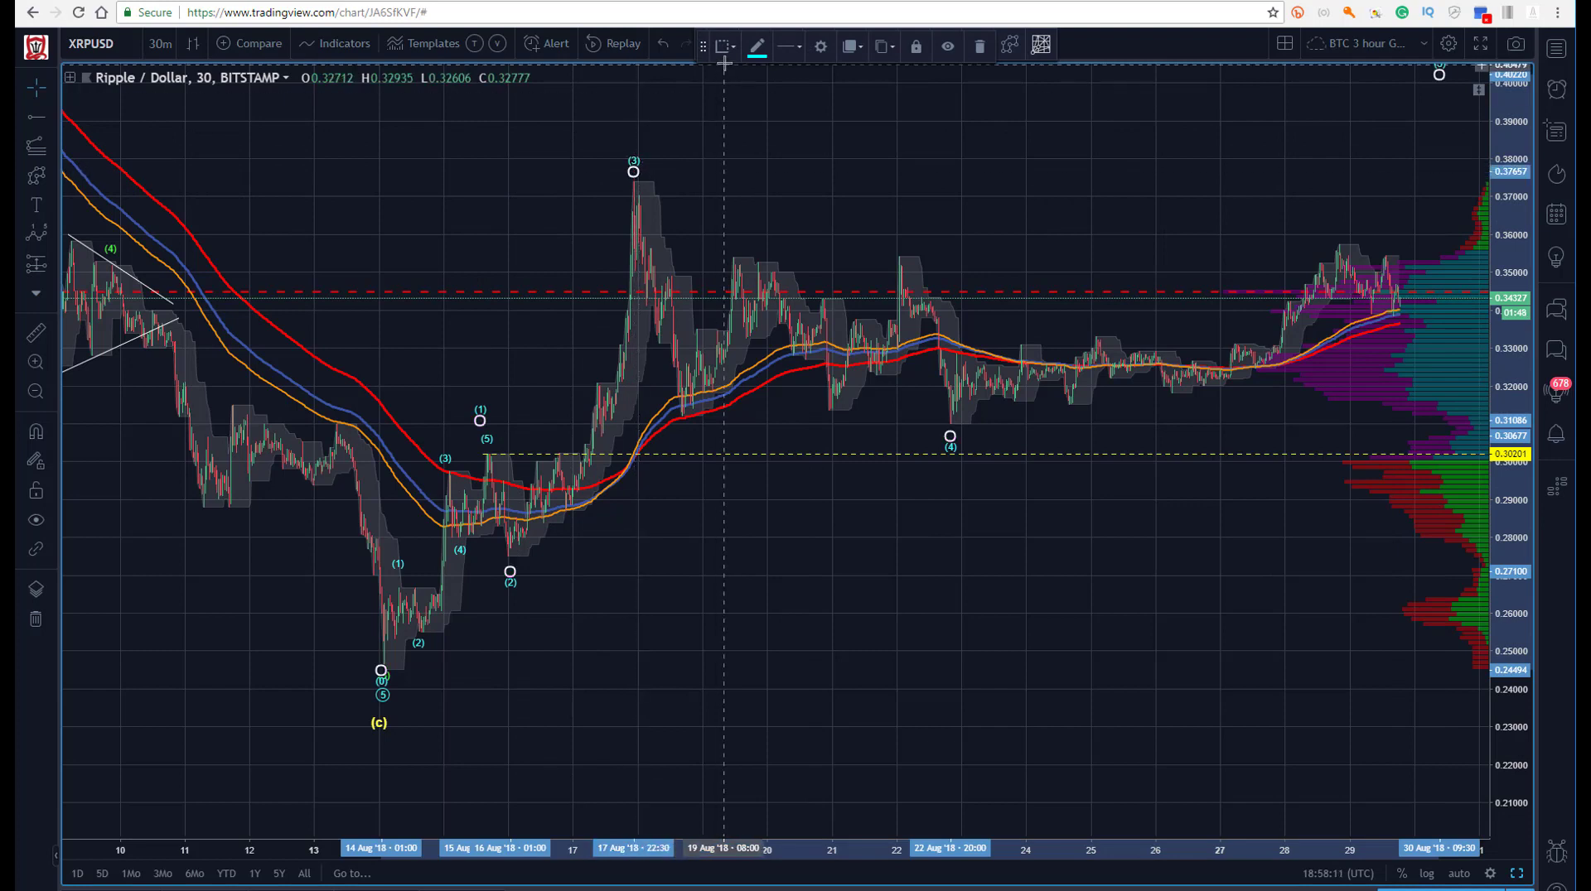
# Set the new impulse wave's colour to white and its degree to Subminuette.
pyautogui.click(756, 46)
pyautogui.click(884, 76)
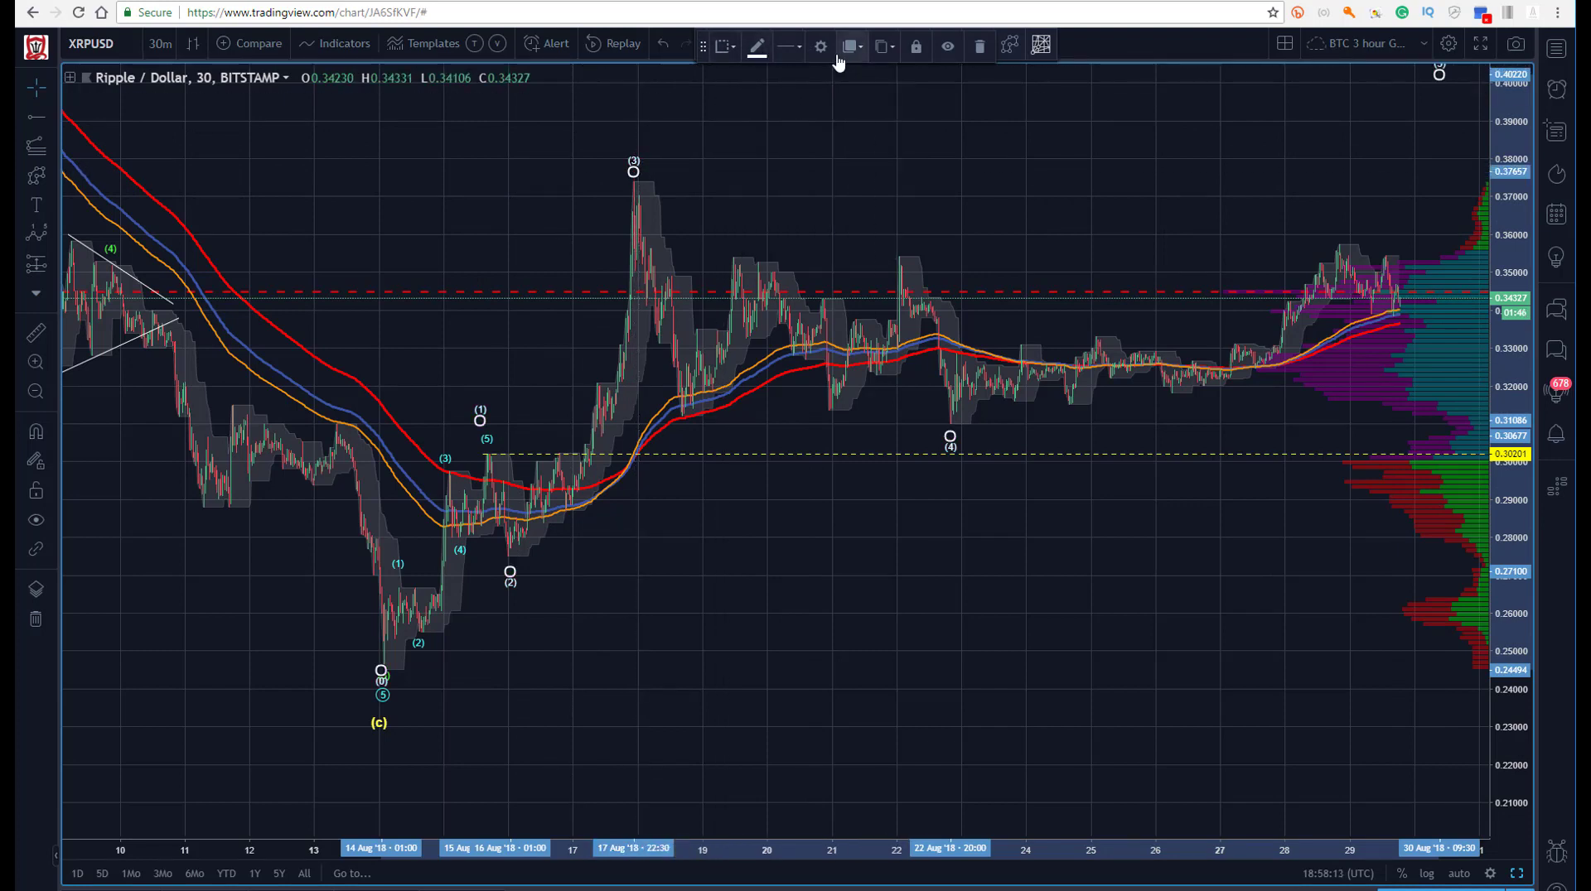
pyautogui.click(820, 46)
pyautogui.click(791, 426)
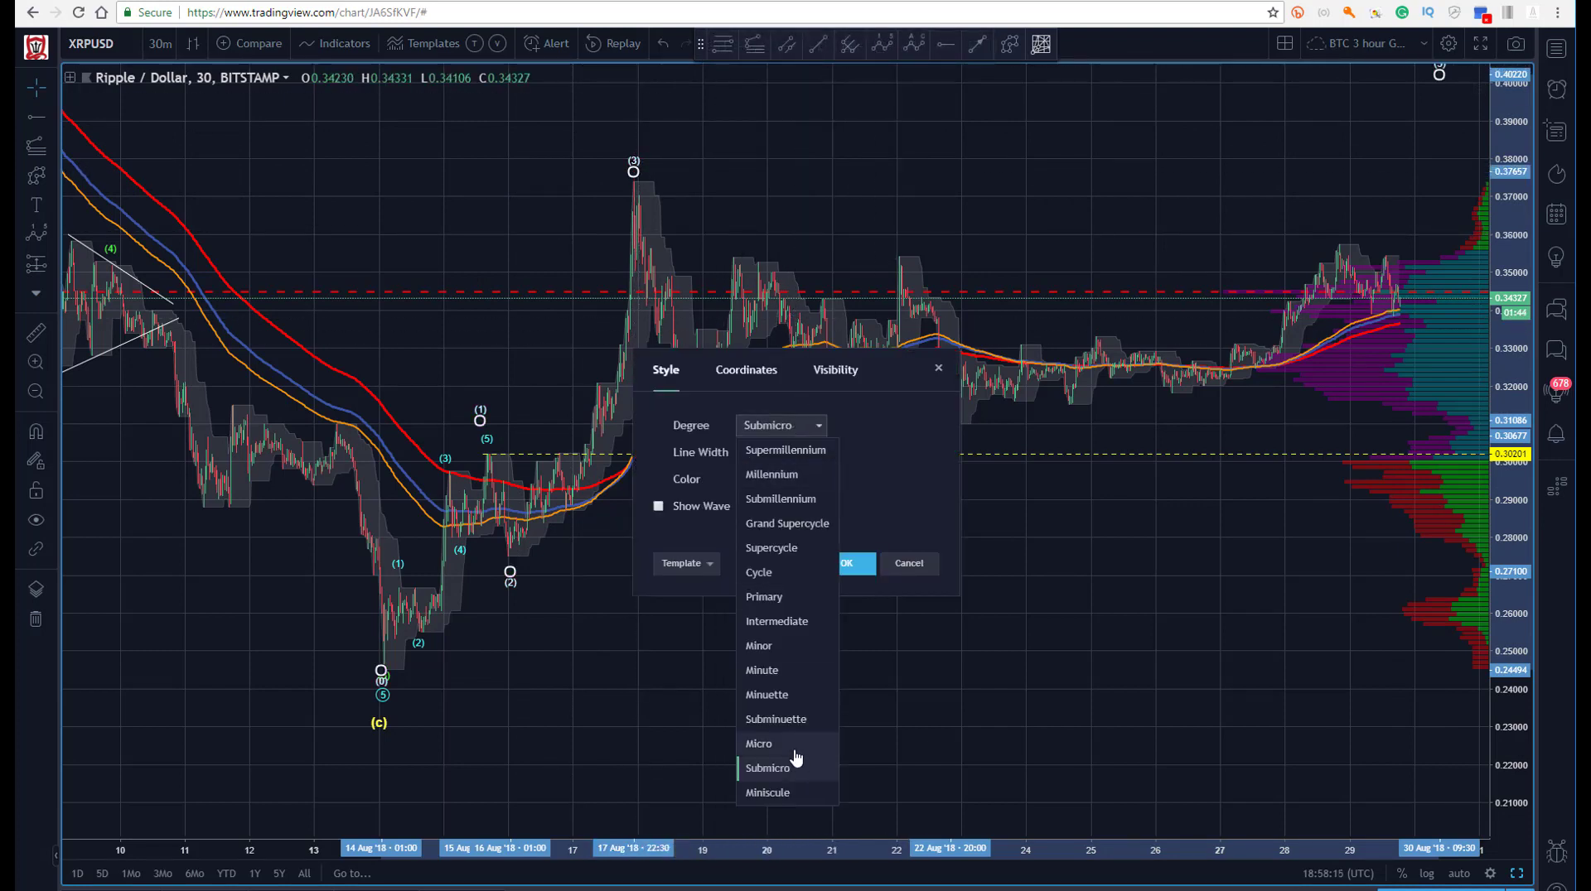
pyautogui.click(774, 733)
pyautogui.click(847, 565)
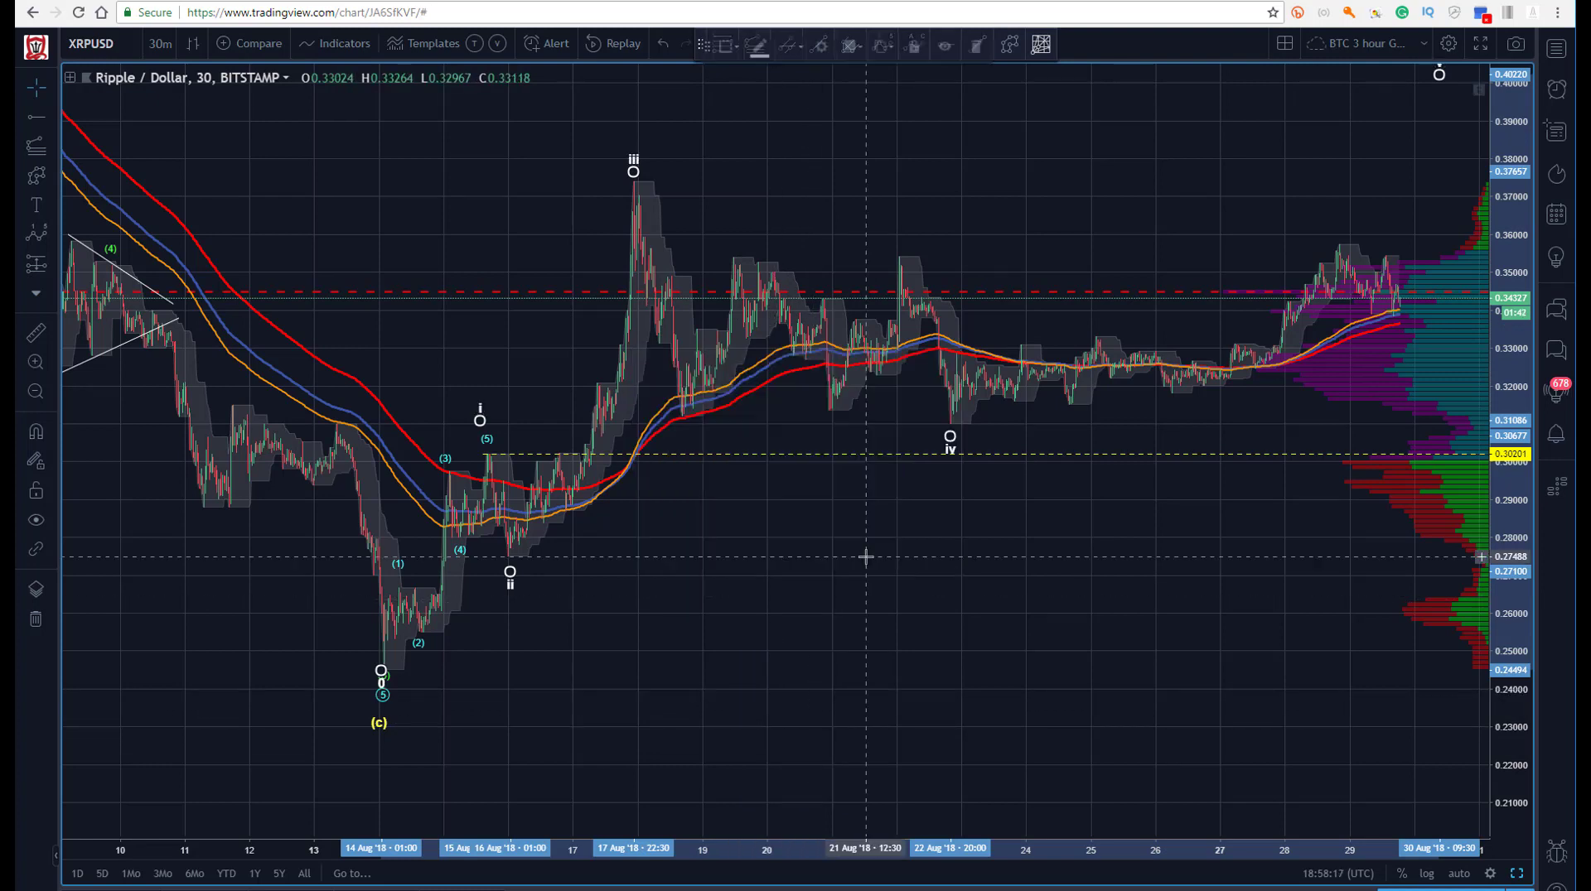
# Move the white wave i point onto the 15 August high, at about 0.310 just above the cyan (5).
pyautogui.click(862, 557)
pyautogui.moveTo(479, 404); pyautogui.dragTo(486, 422)
pyautogui.click(427, 110)
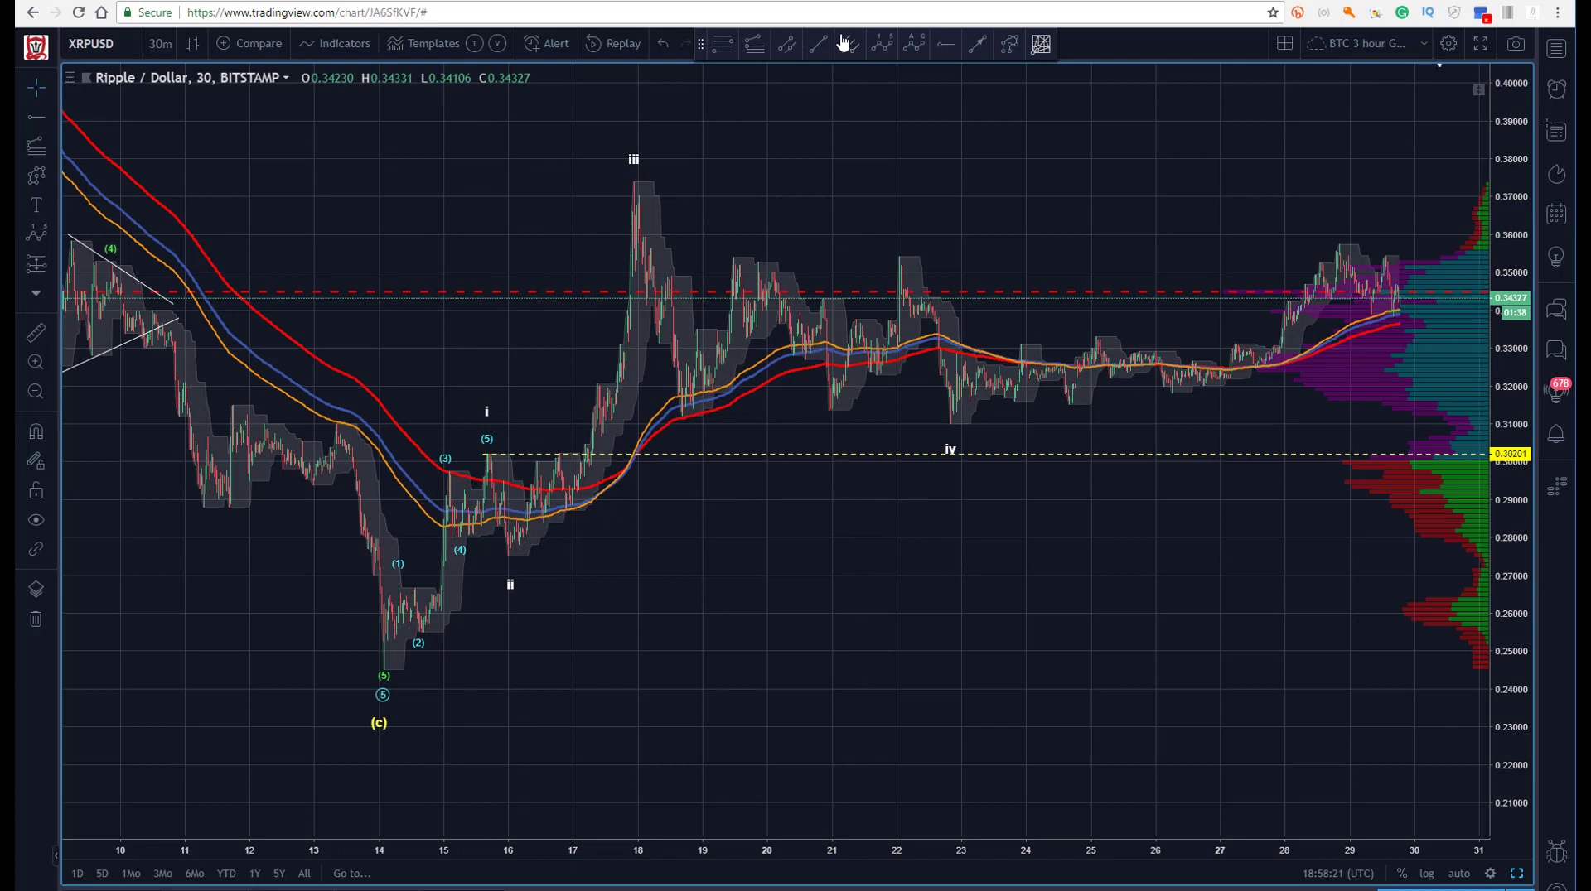
# Draw a trend-based Fibonacci extension from the 14 August low at about 0.245 through wave i at 0.302 to the wave ii low at 0.275.
pyautogui.click(756, 49)
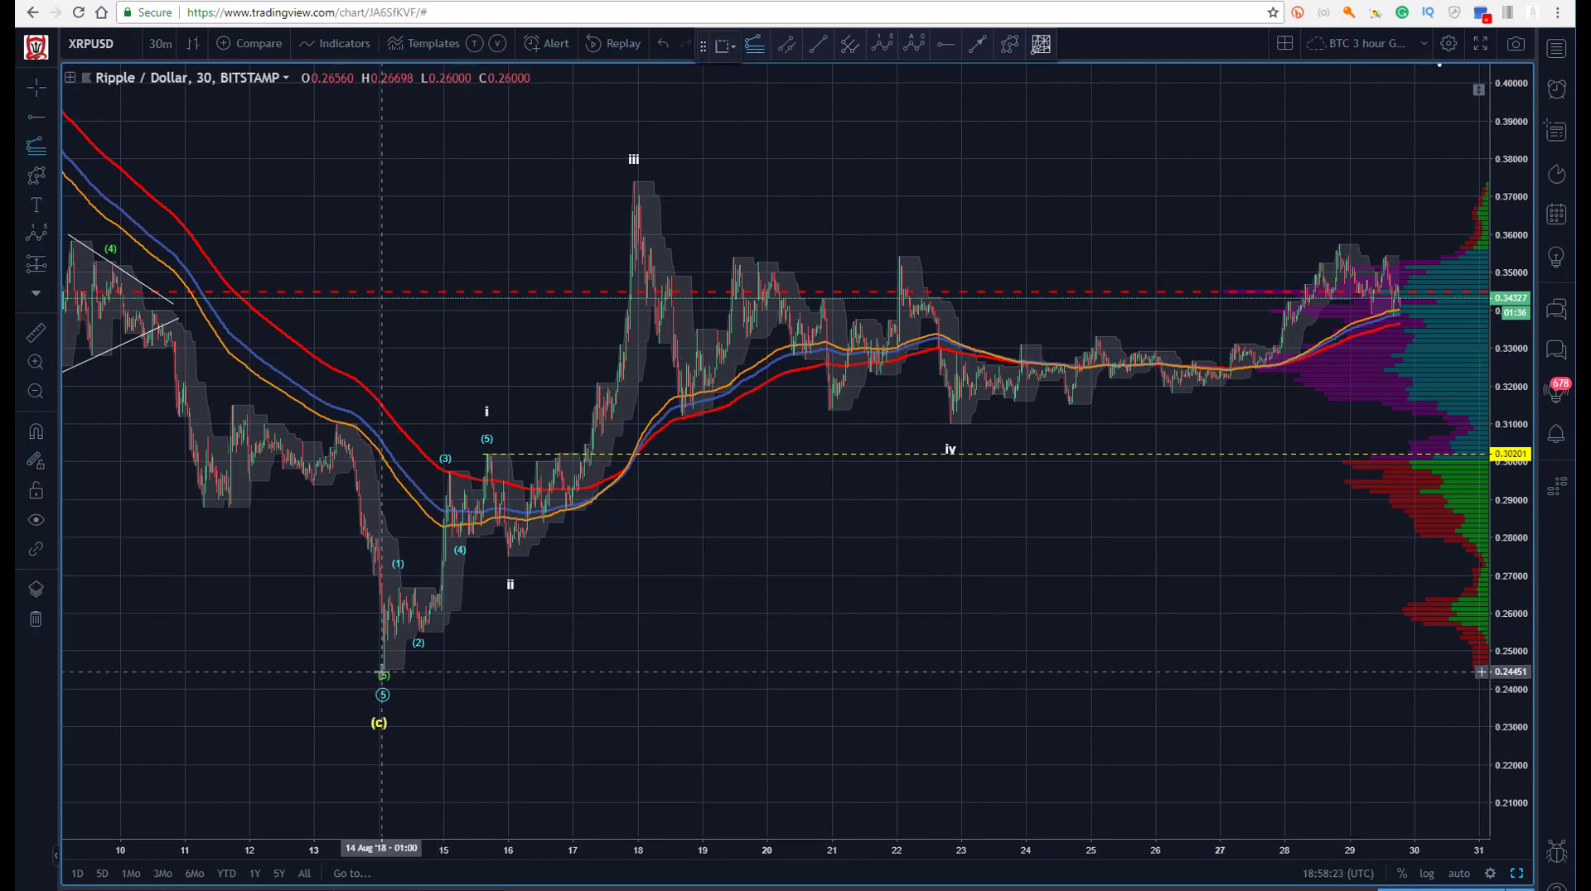
pyautogui.click(380, 670)
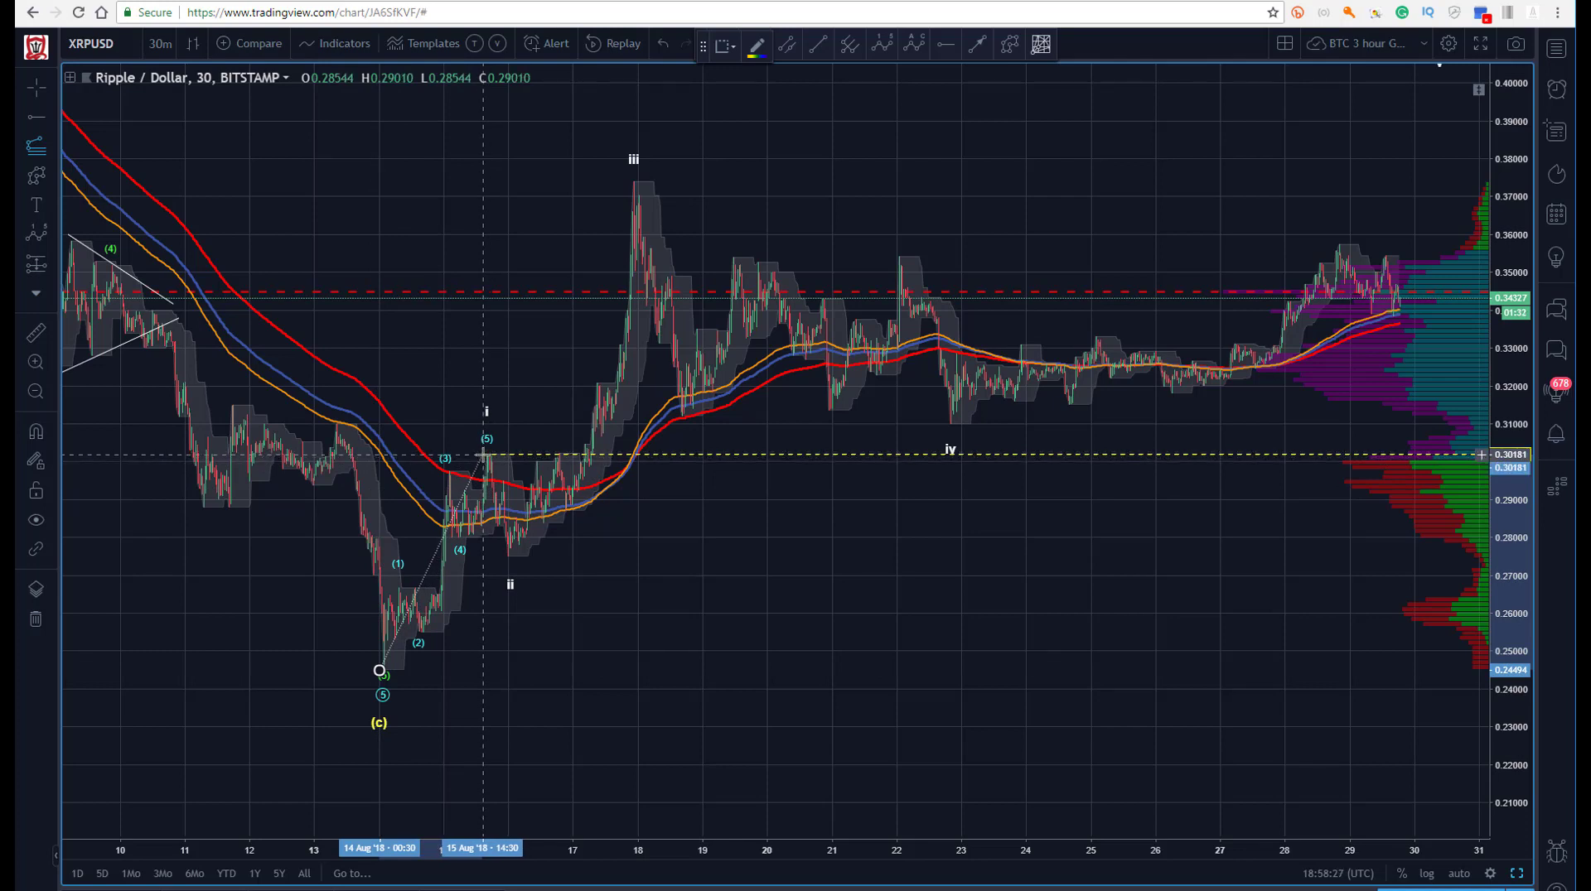
pyautogui.click(643, 556)
pyautogui.click(298, 177)
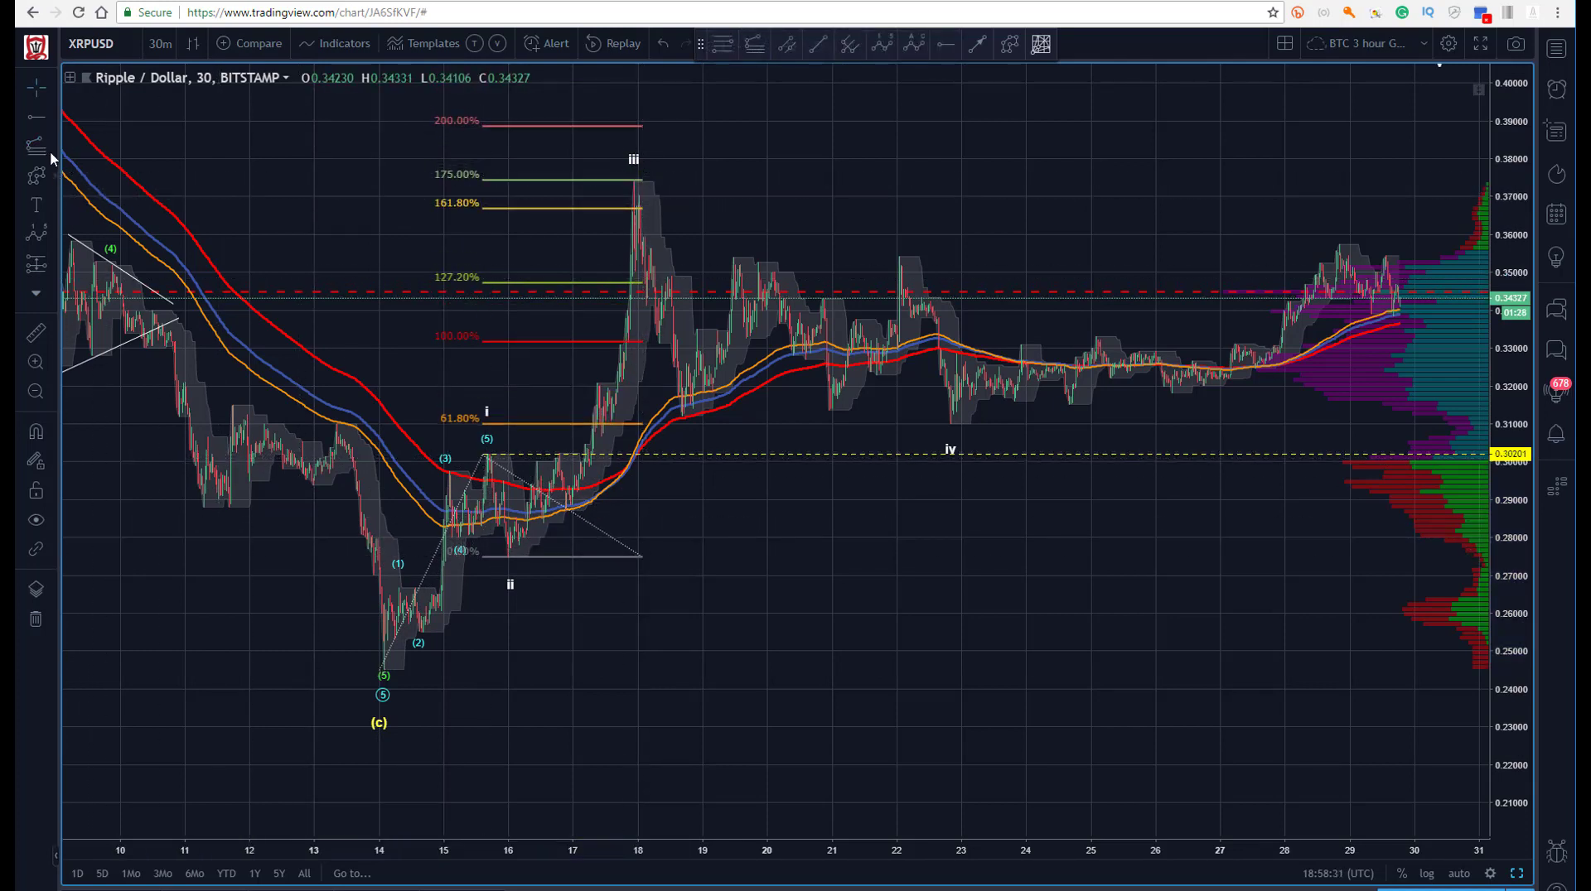
# Highlight the zone between the 161.8% and 175% extension levels with a rectangle from about 0.374 to 0.368, spanning 16 to 18 August.
pyautogui.click(51, 174)
pyautogui.click(125, 209)
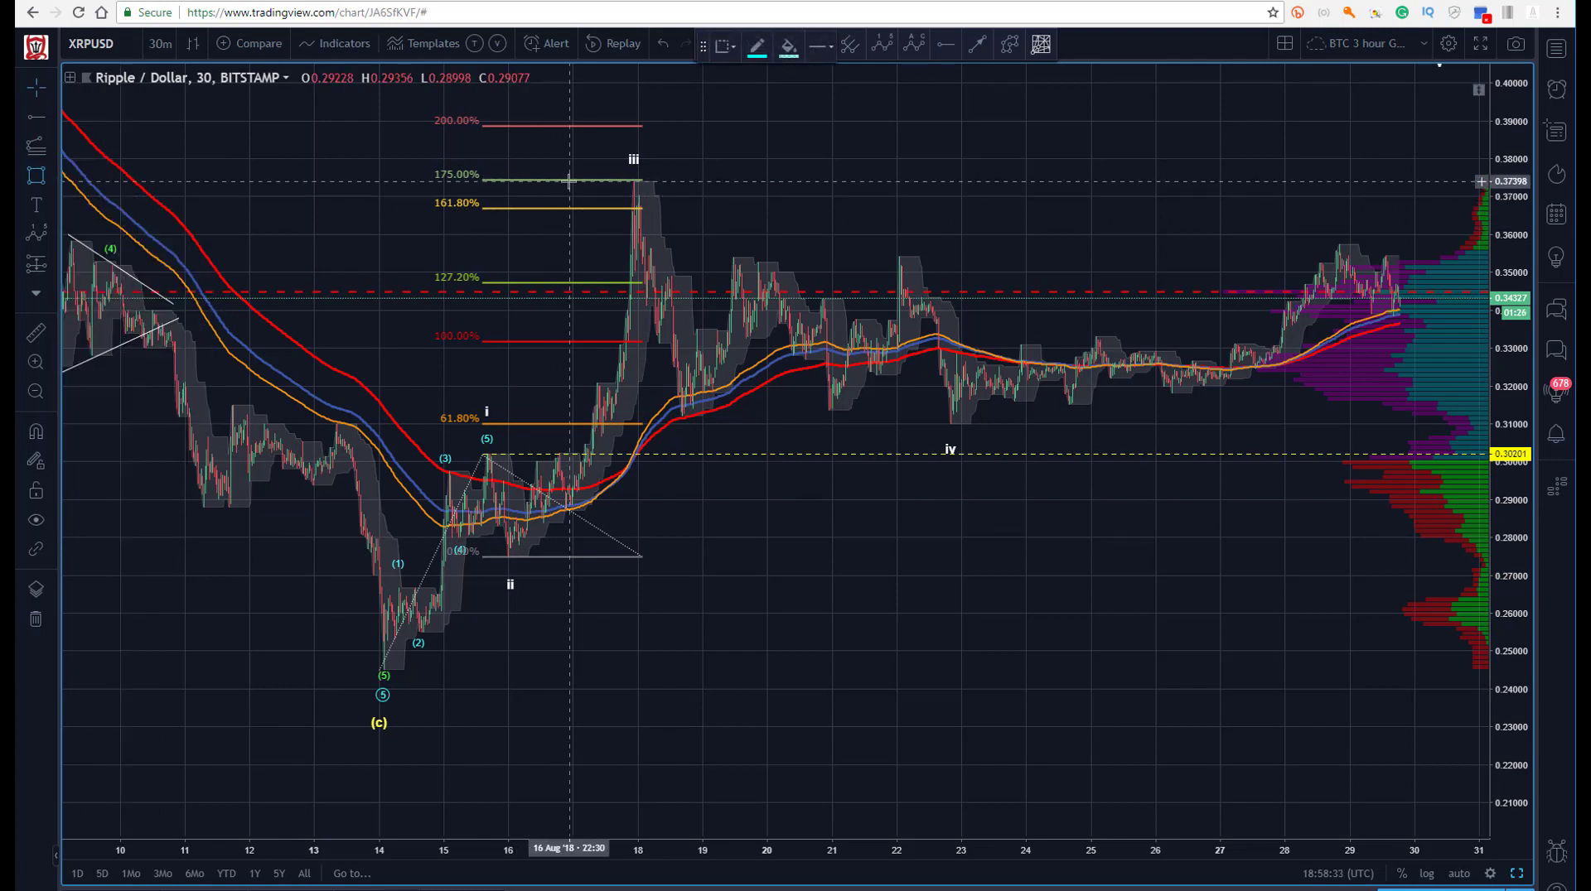
pyautogui.click(569, 181)
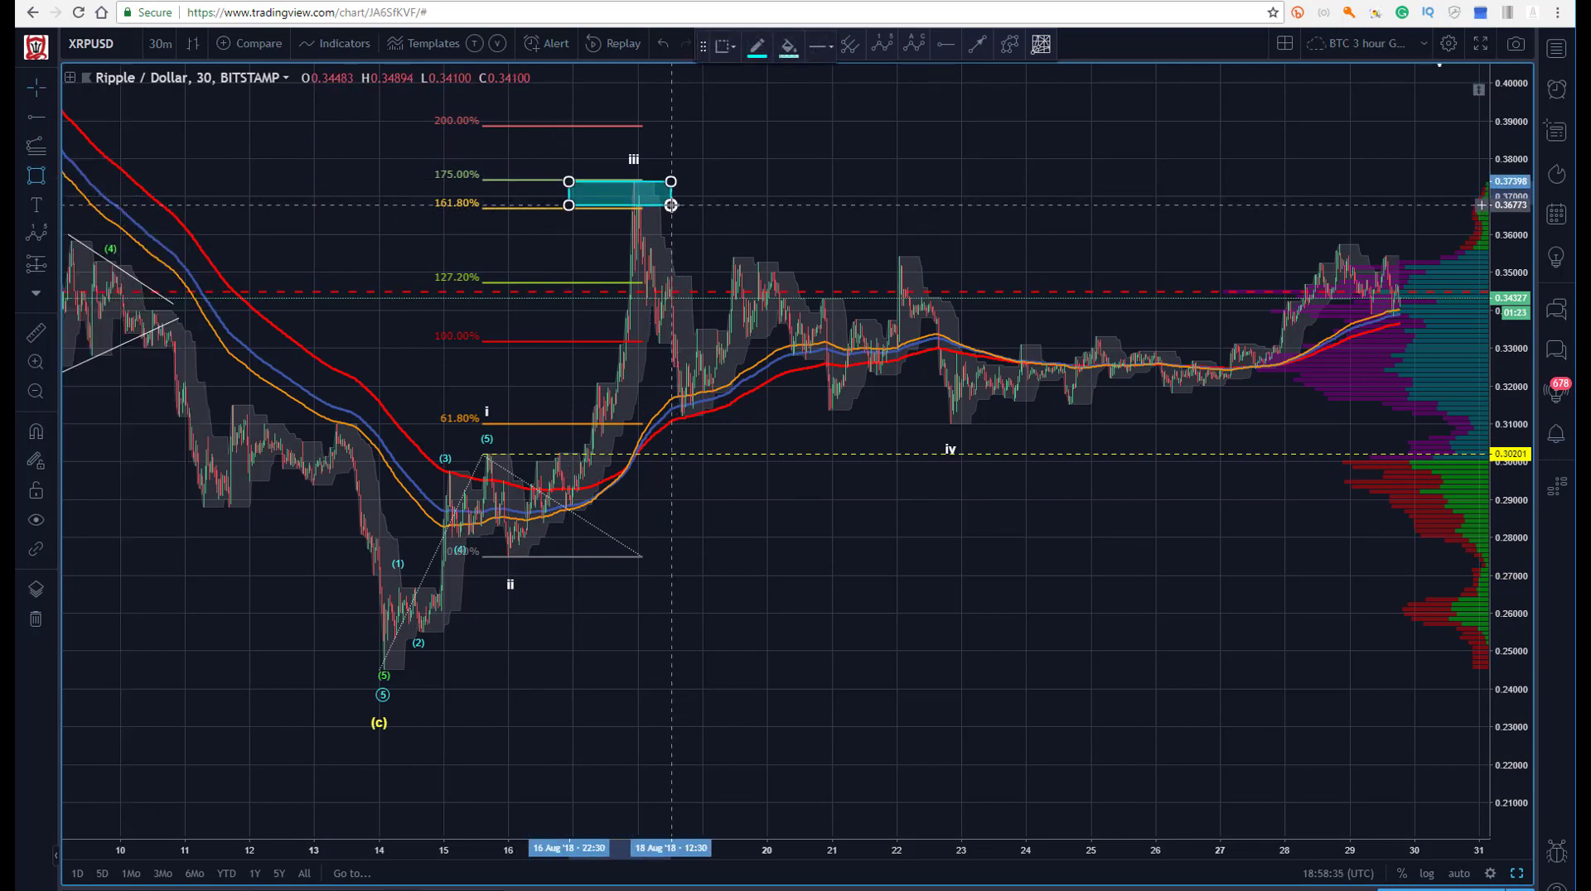
pyautogui.click(341, 152)
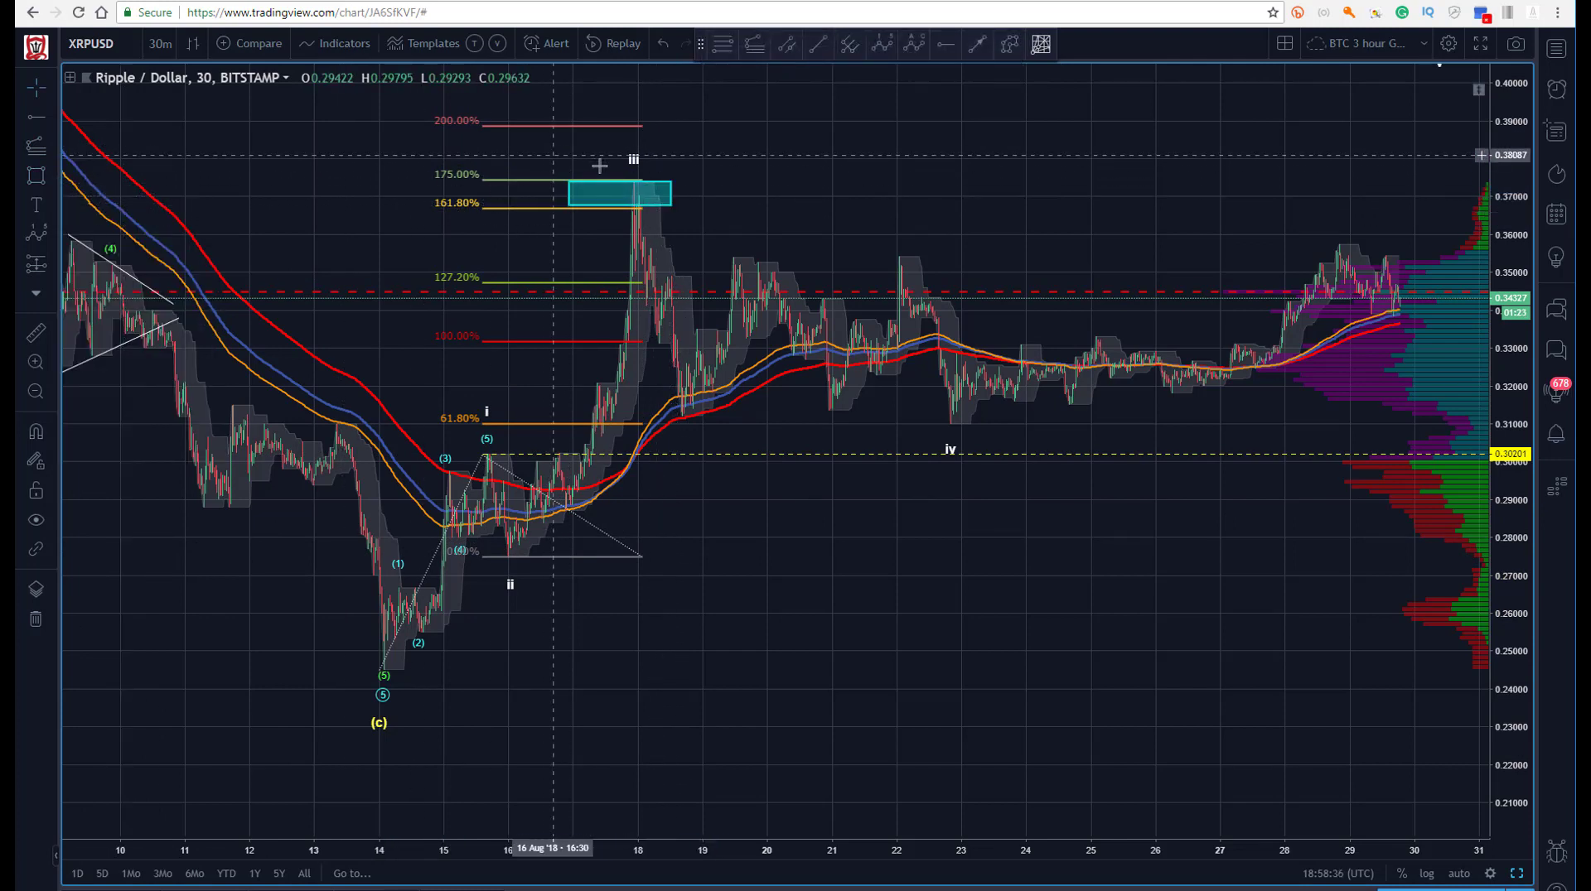
pyautogui.click(477, 564)
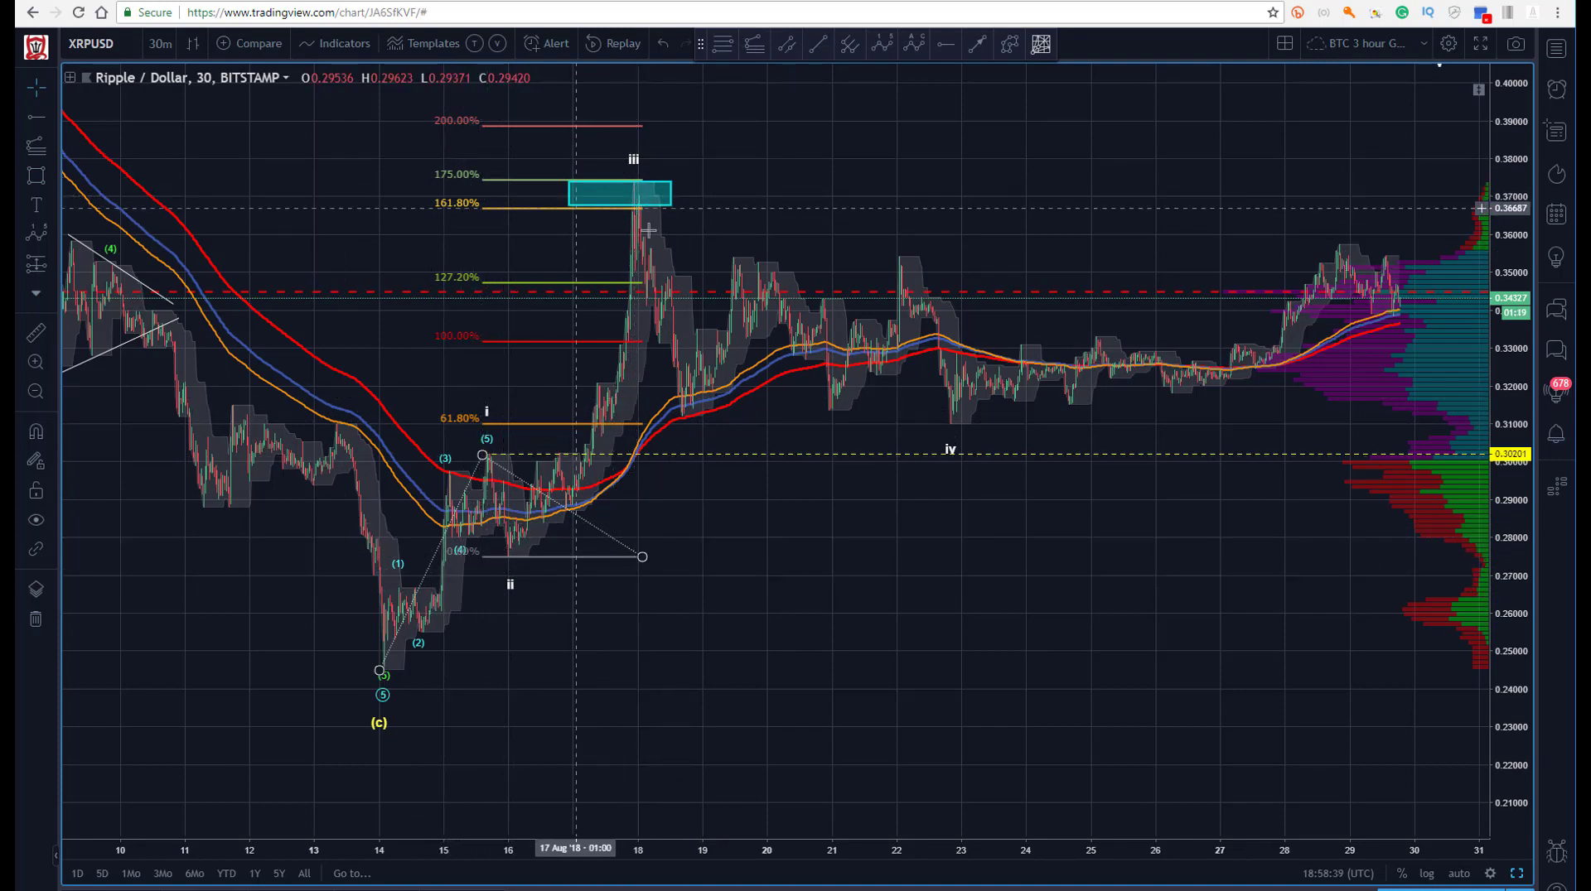
pyautogui.click(557, 221)
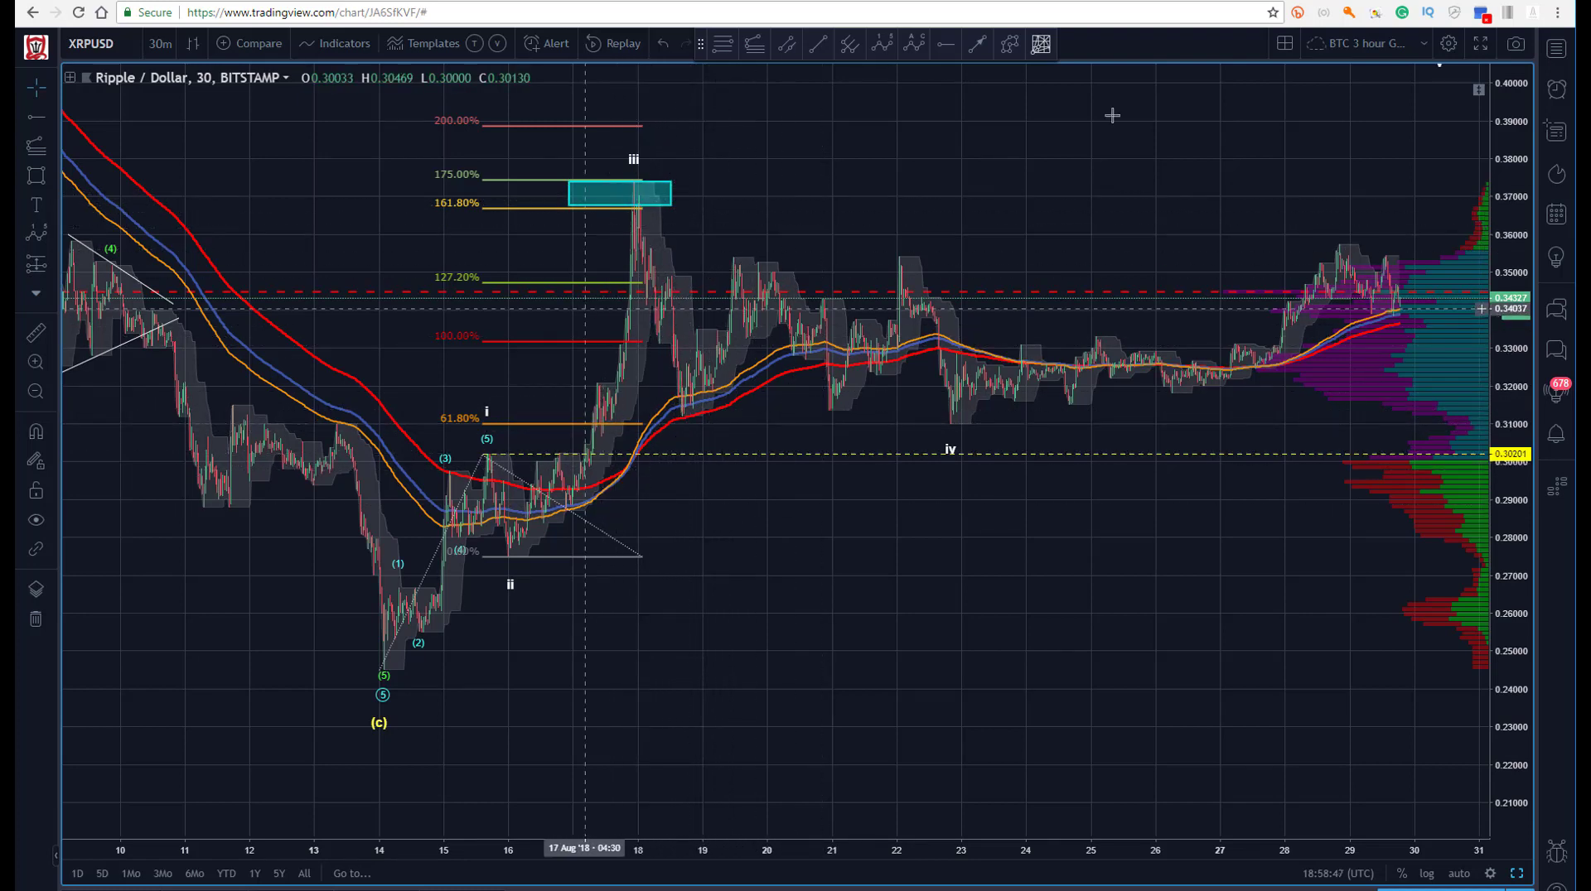
# Draw an Elliott W-X-Y correction from the wave iii high, with w at about 0.305, x at 0.358 and y at 0.309 on 22 August.
pyautogui.click(53, 230)
pyautogui.click(202, 562)
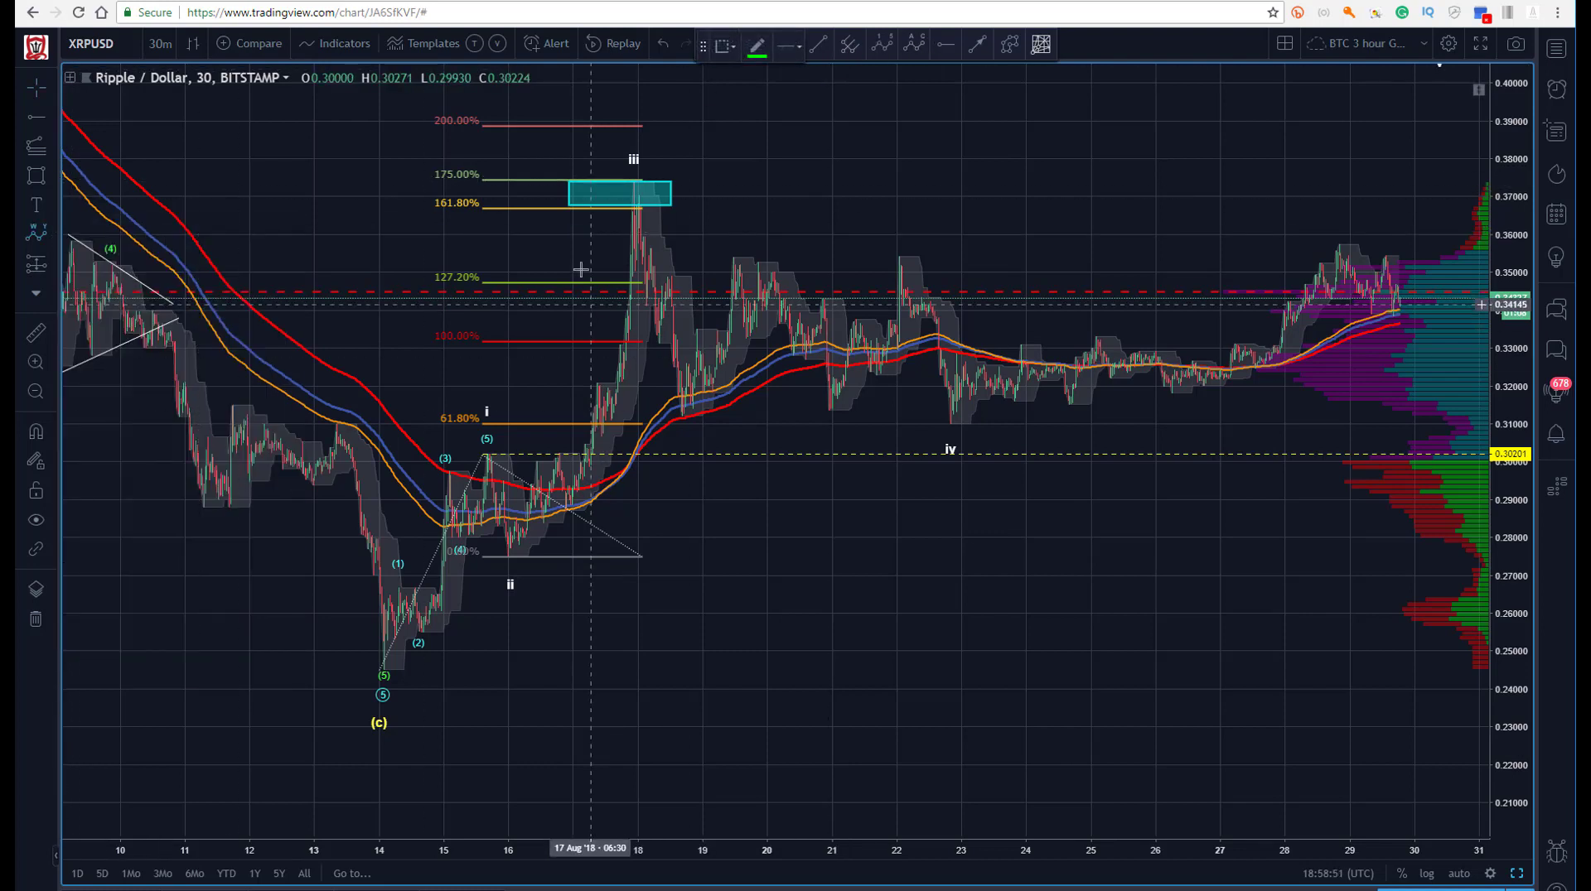
pyautogui.click(631, 184)
pyautogui.click(684, 454)
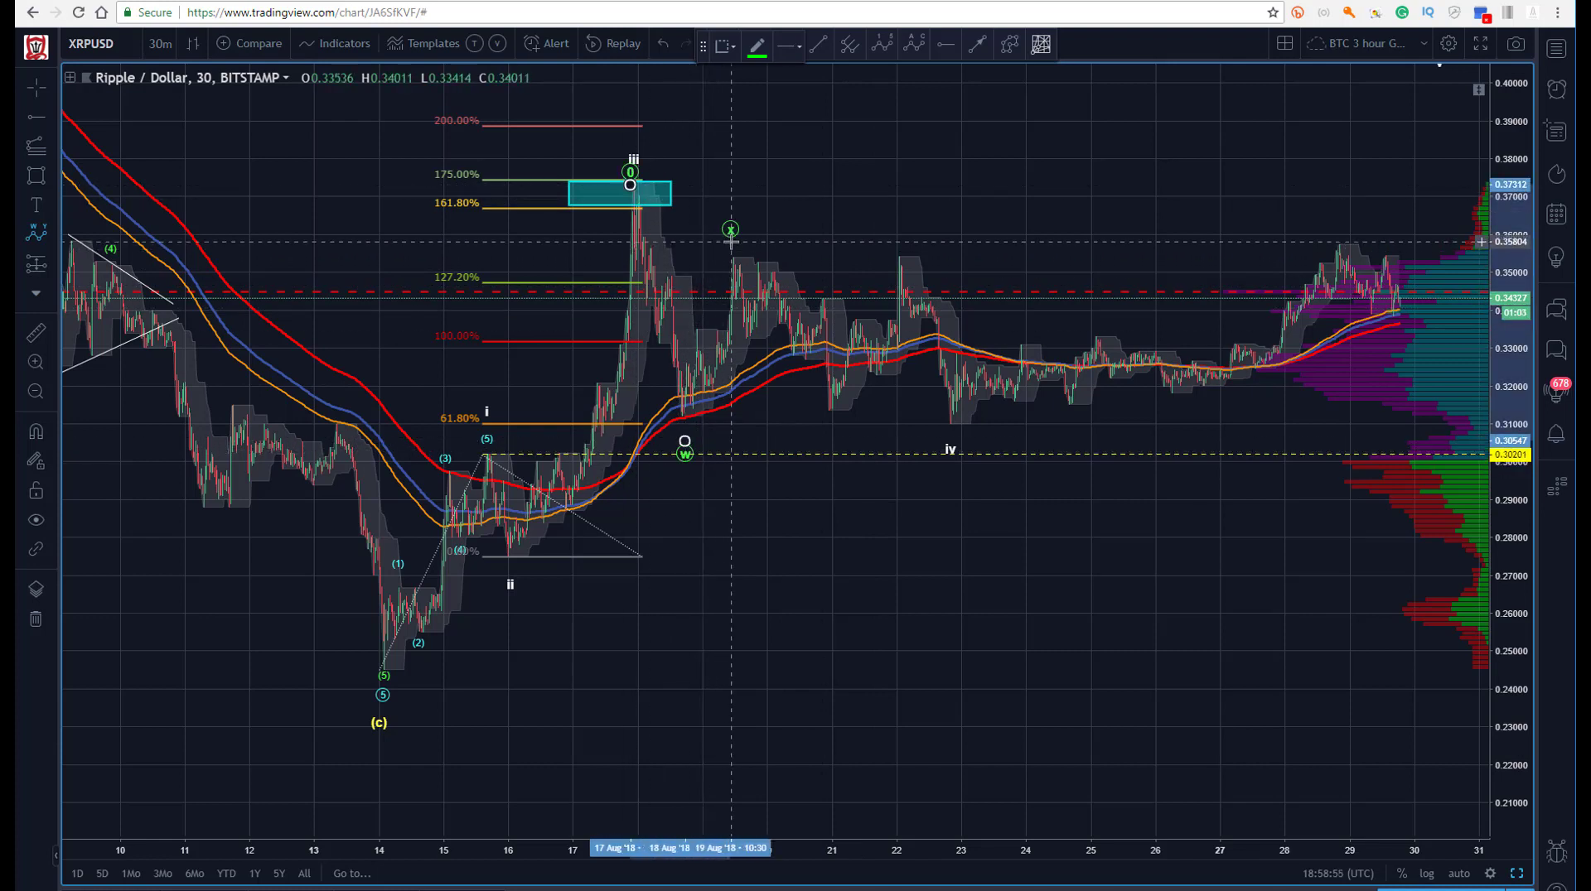
pyautogui.click(731, 236)
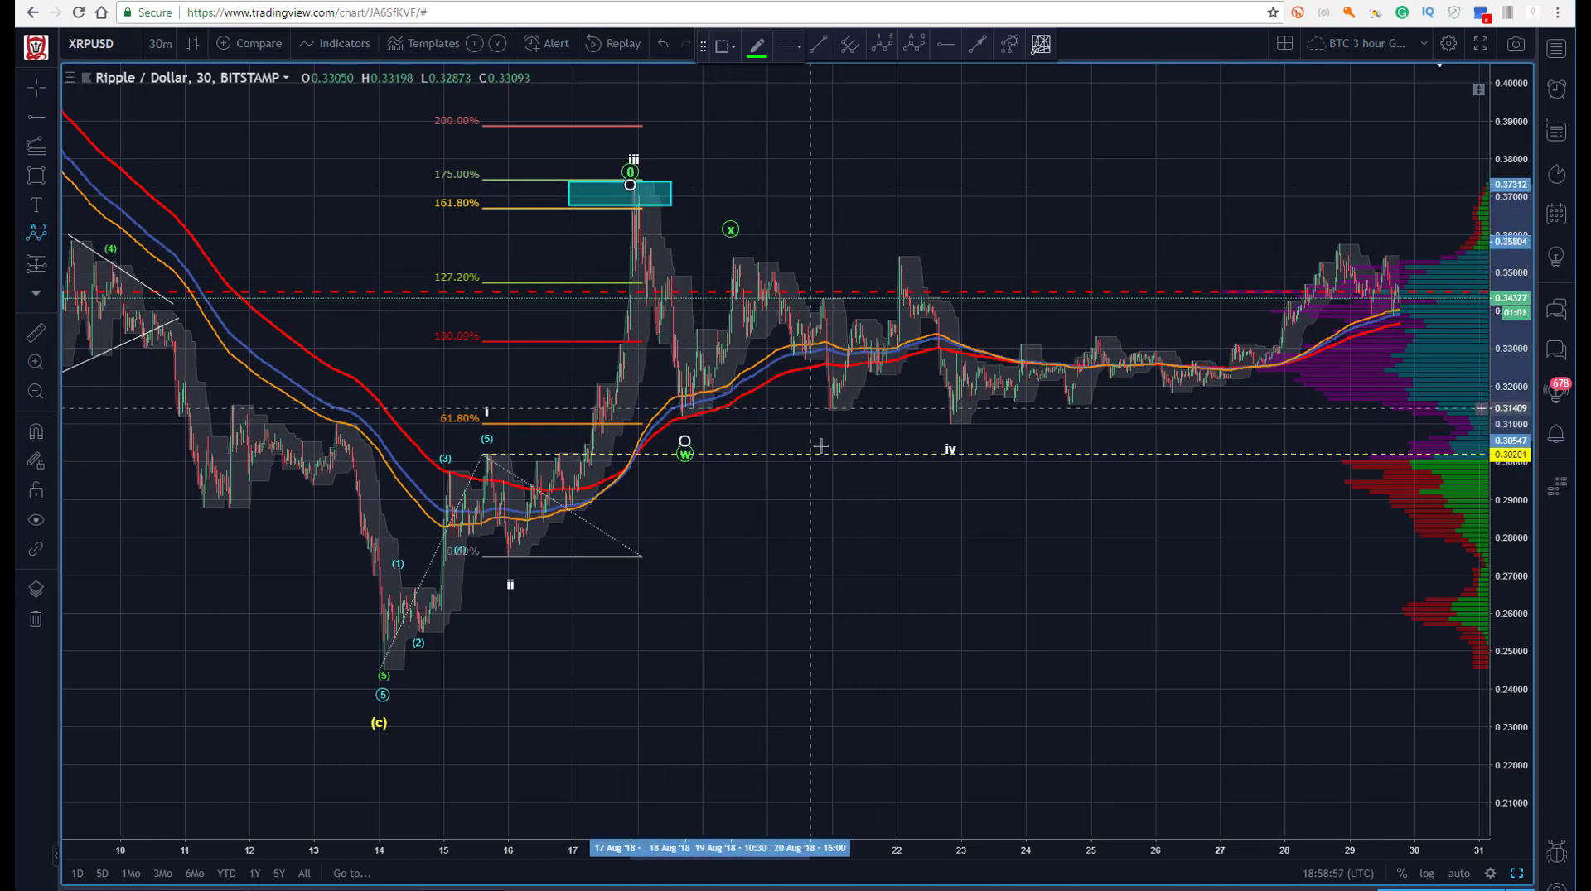
pyautogui.click(953, 429)
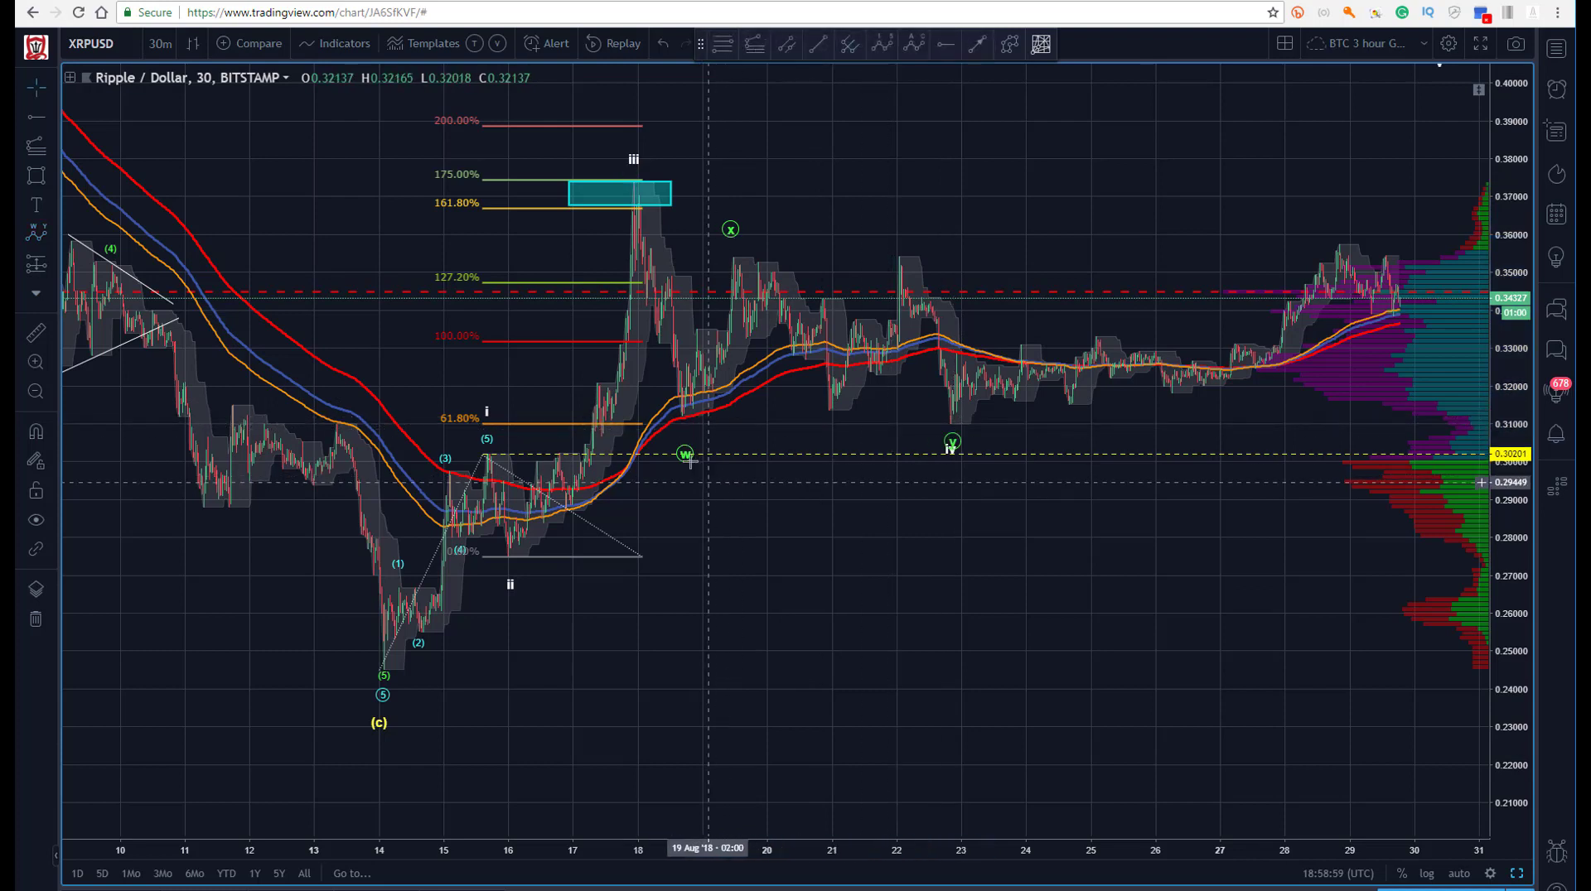
# Raise the green w to about 0.310 under the 18 August low and place the white iv directly beneath the y label.
pyautogui.moveTo(684, 446); pyautogui.dragTo(682, 424)
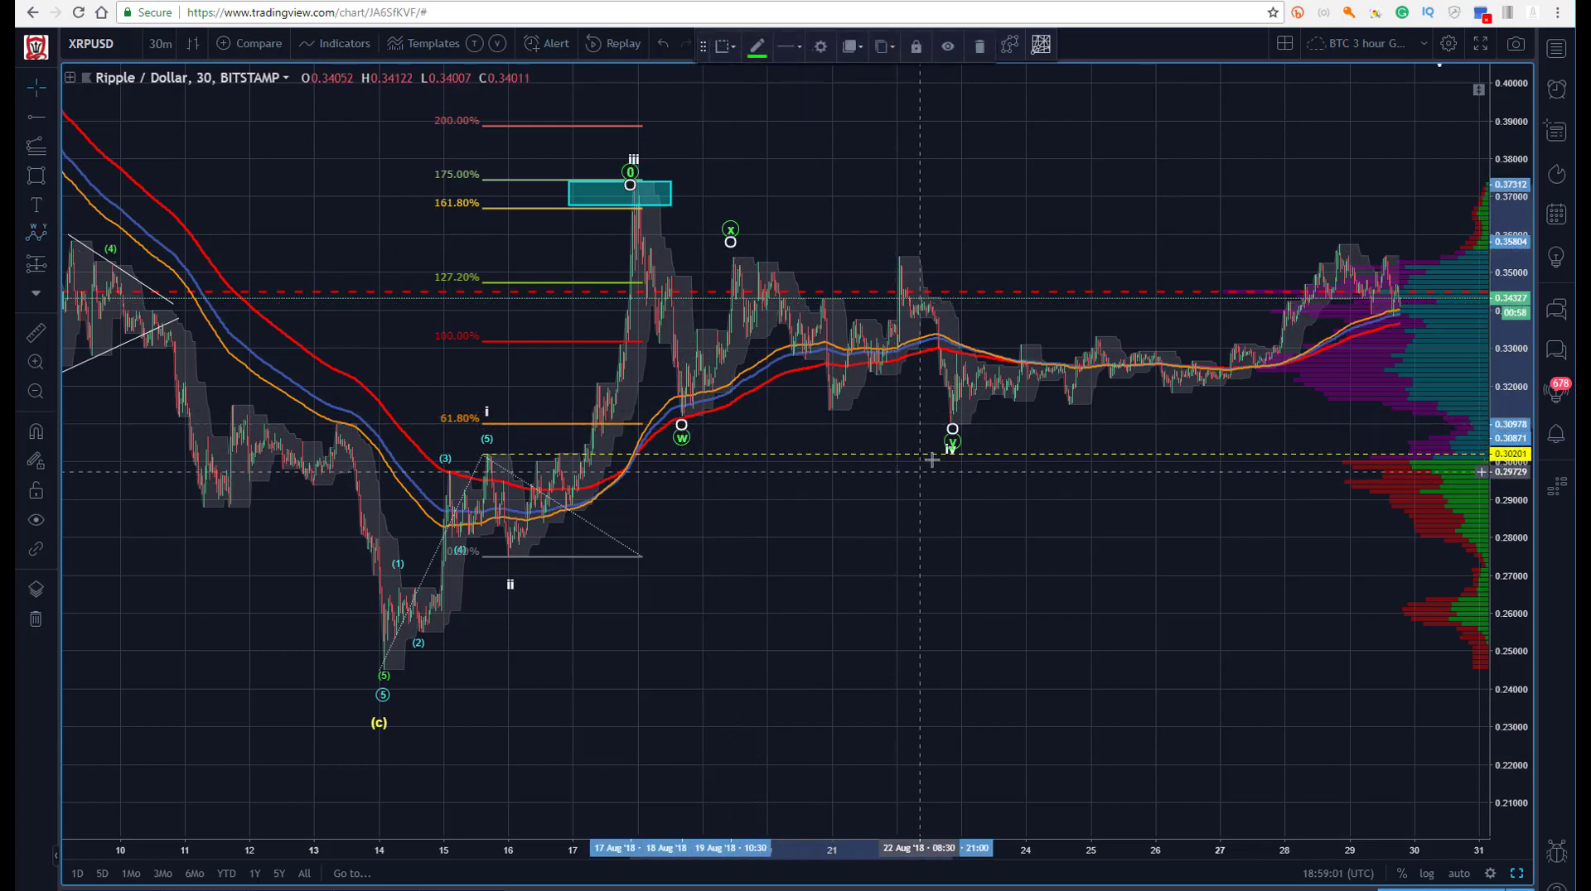
pyautogui.click(949, 452)
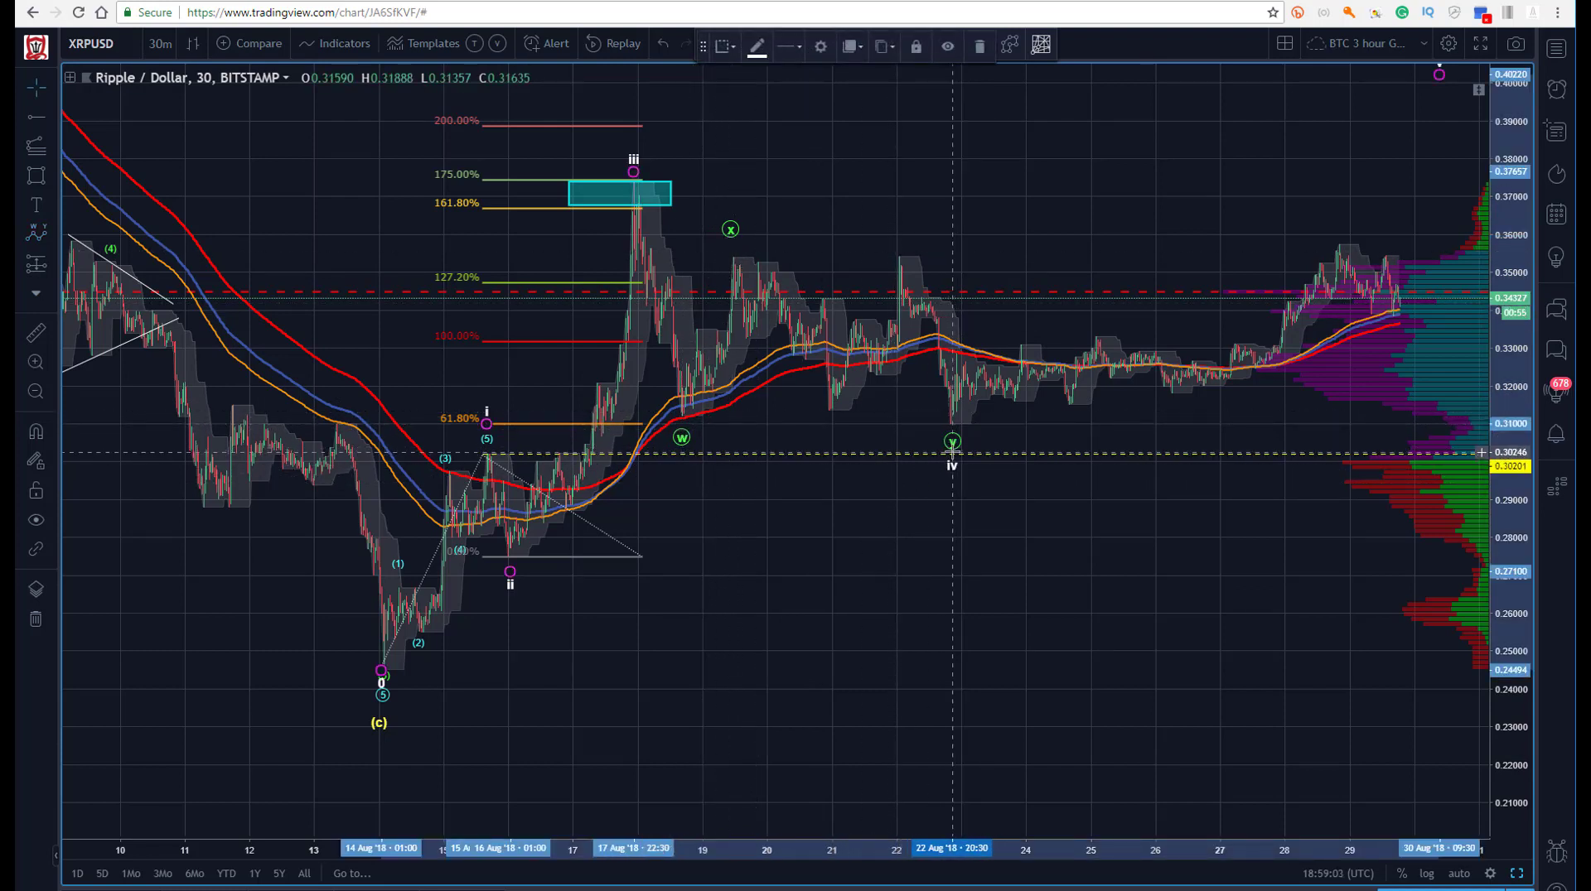
pyautogui.moveTo(953, 450); pyautogui.dragTo(948, 448)
pyautogui.click(884, 174)
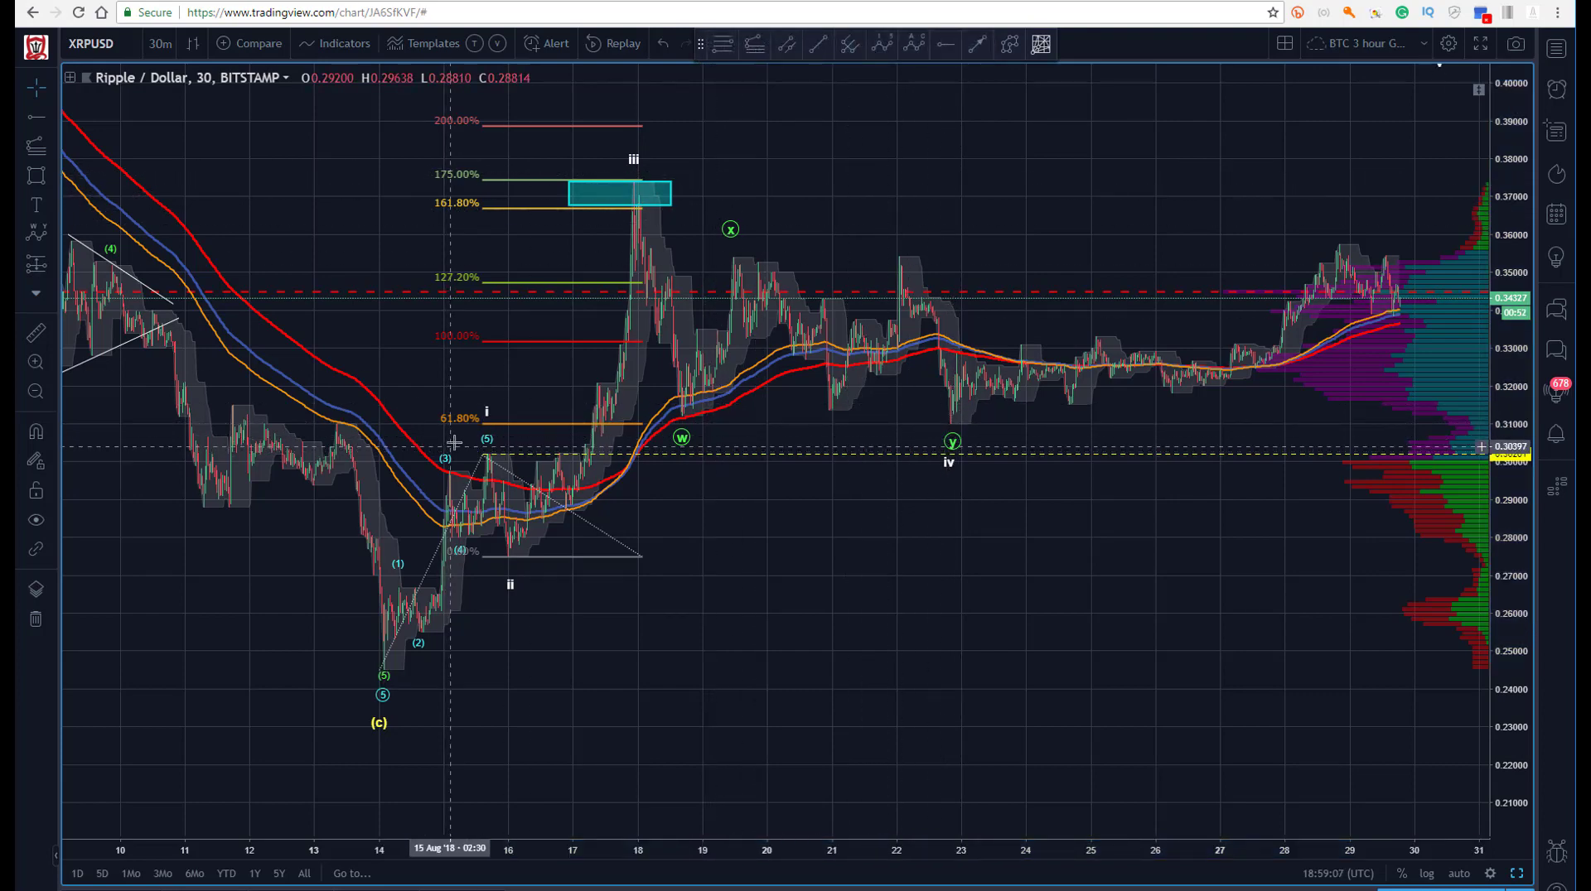
# Delete the Fibonacci extension and draw a Fibonacci retracement from the wave ii low at about 0.275 to the wave iii high at about 0.374.
pyautogui.click(547, 128)
pyautogui.press('Delete')
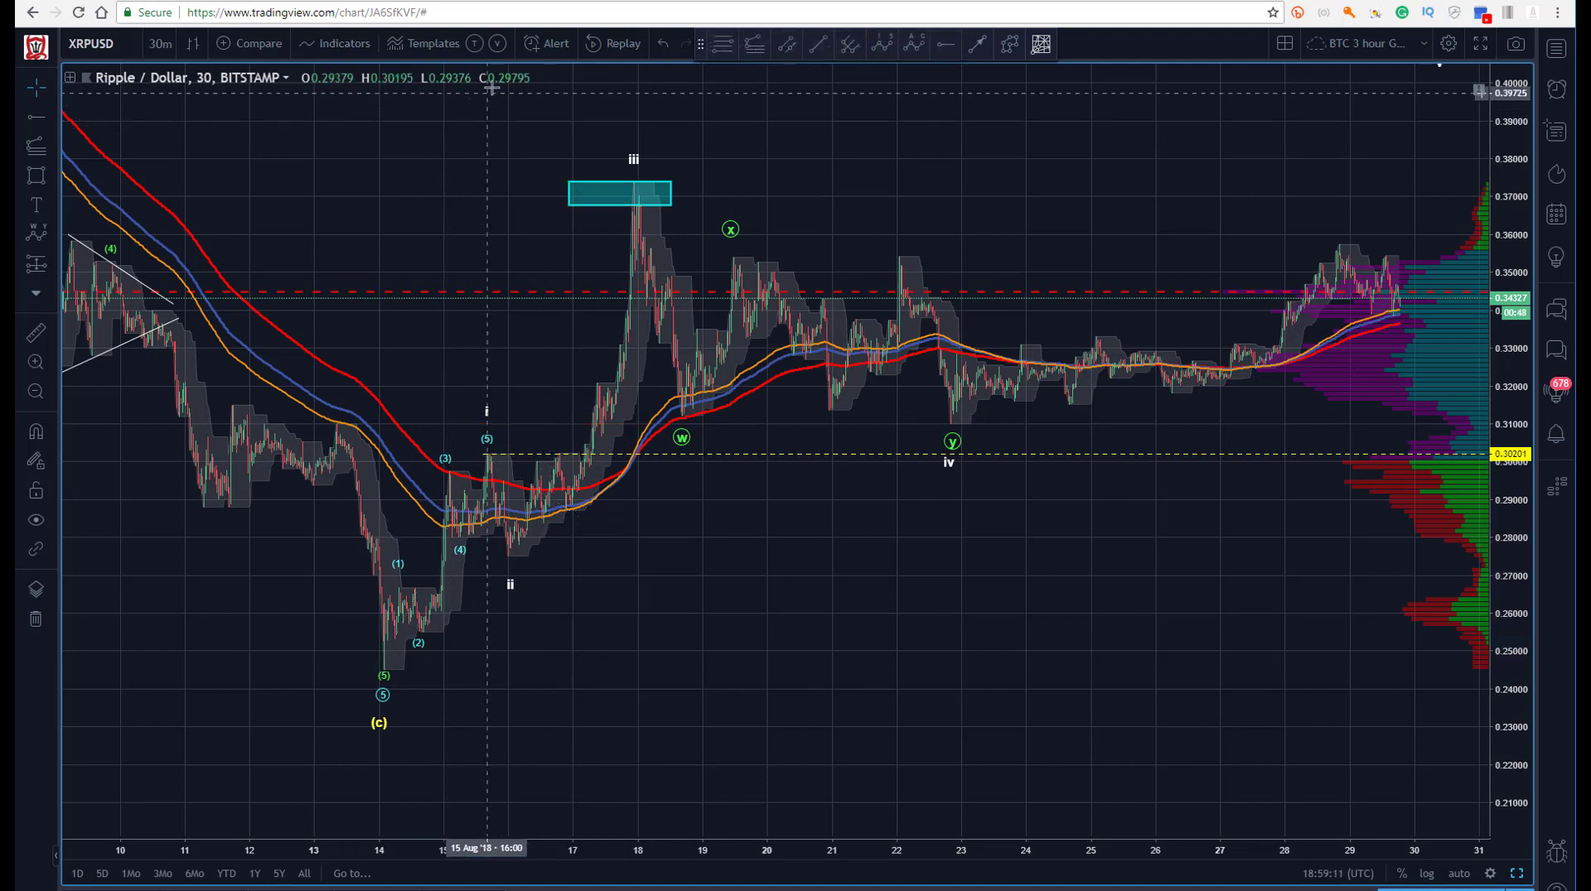
pyautogui.click(722, 47)
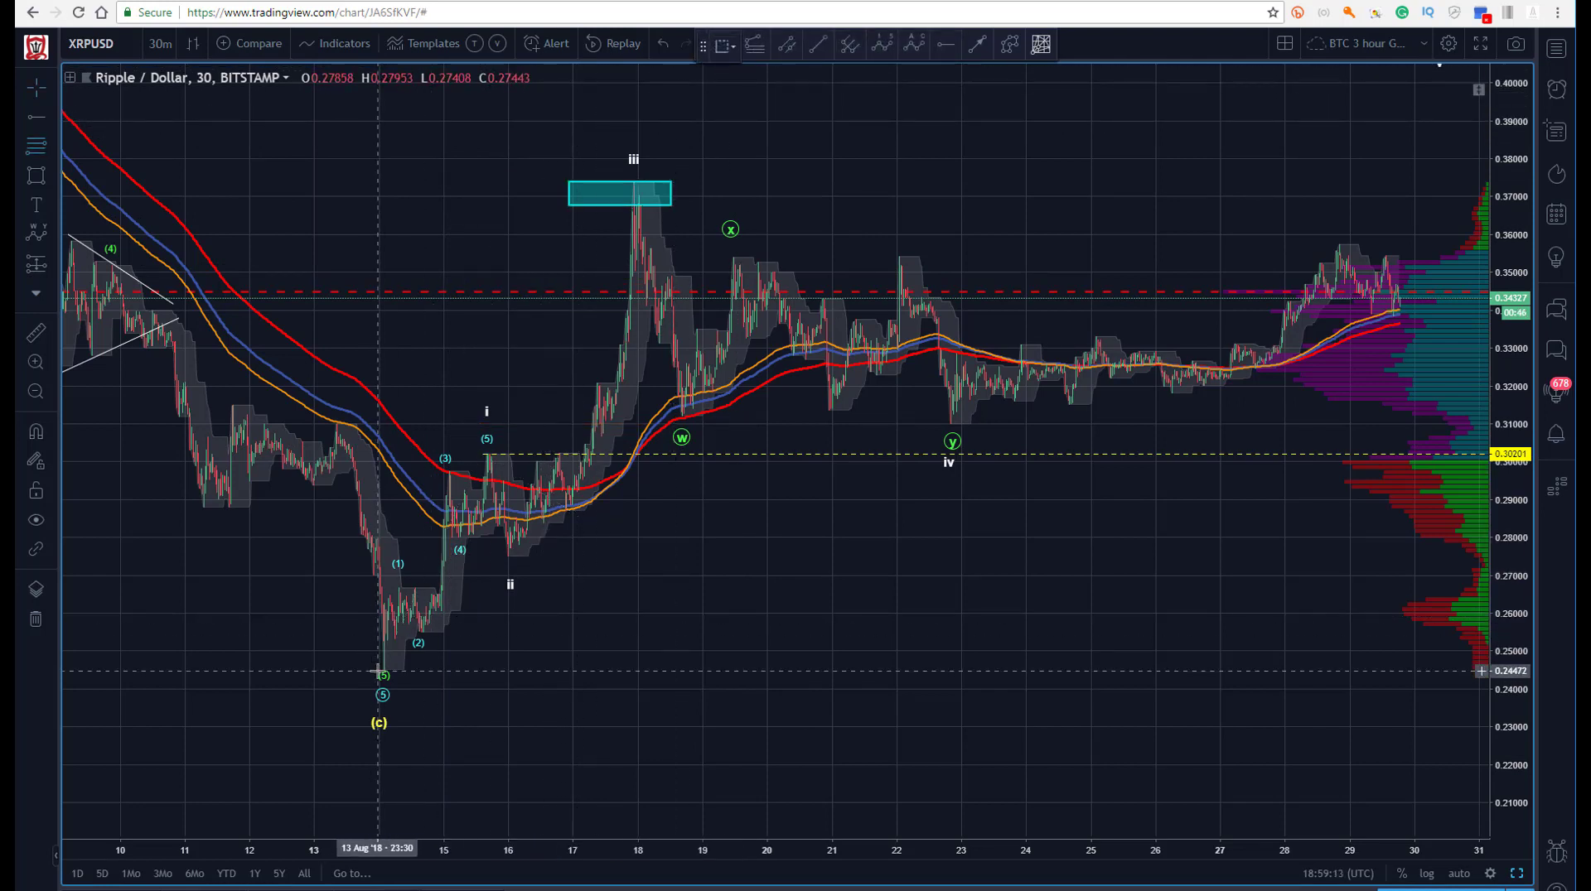
pyautogui.click(504, 553)
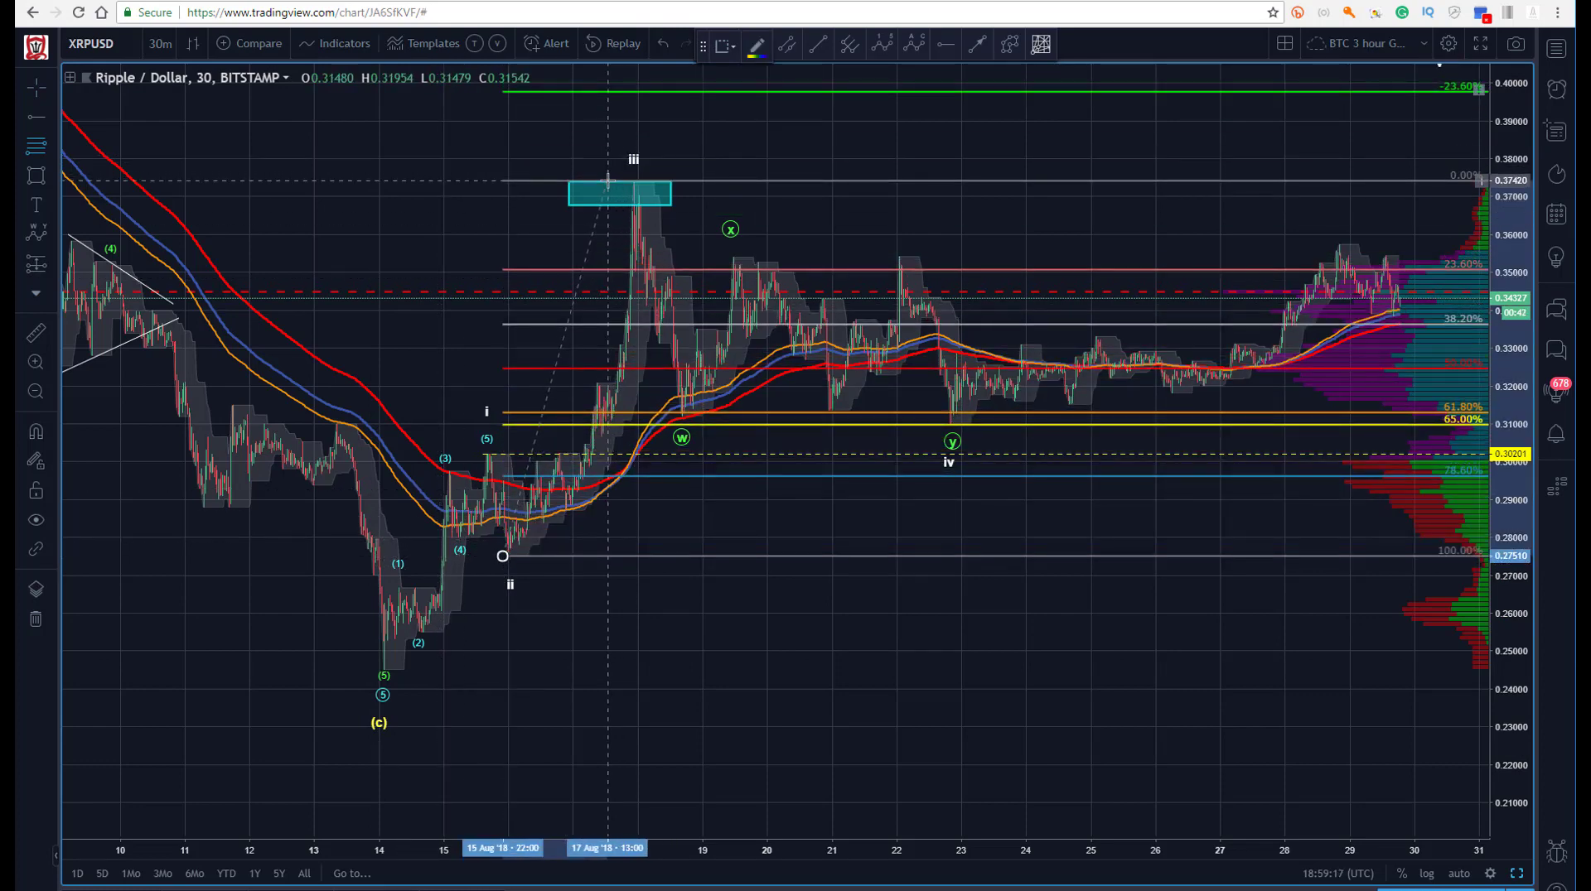
pyautogui.click(607, 181)
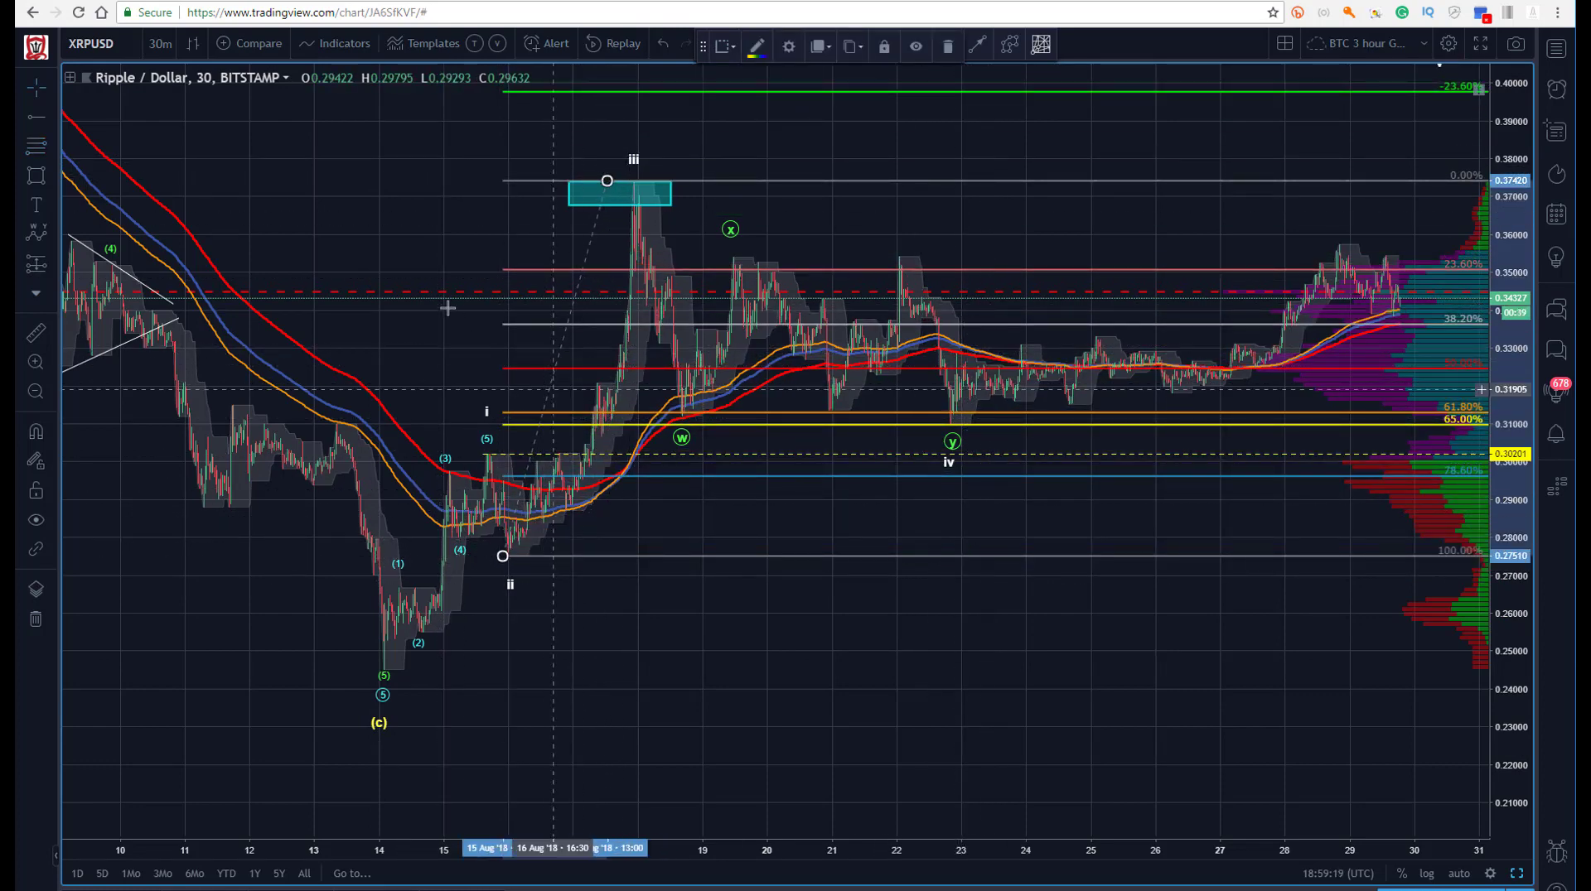
pyautogui.click(569, 171)
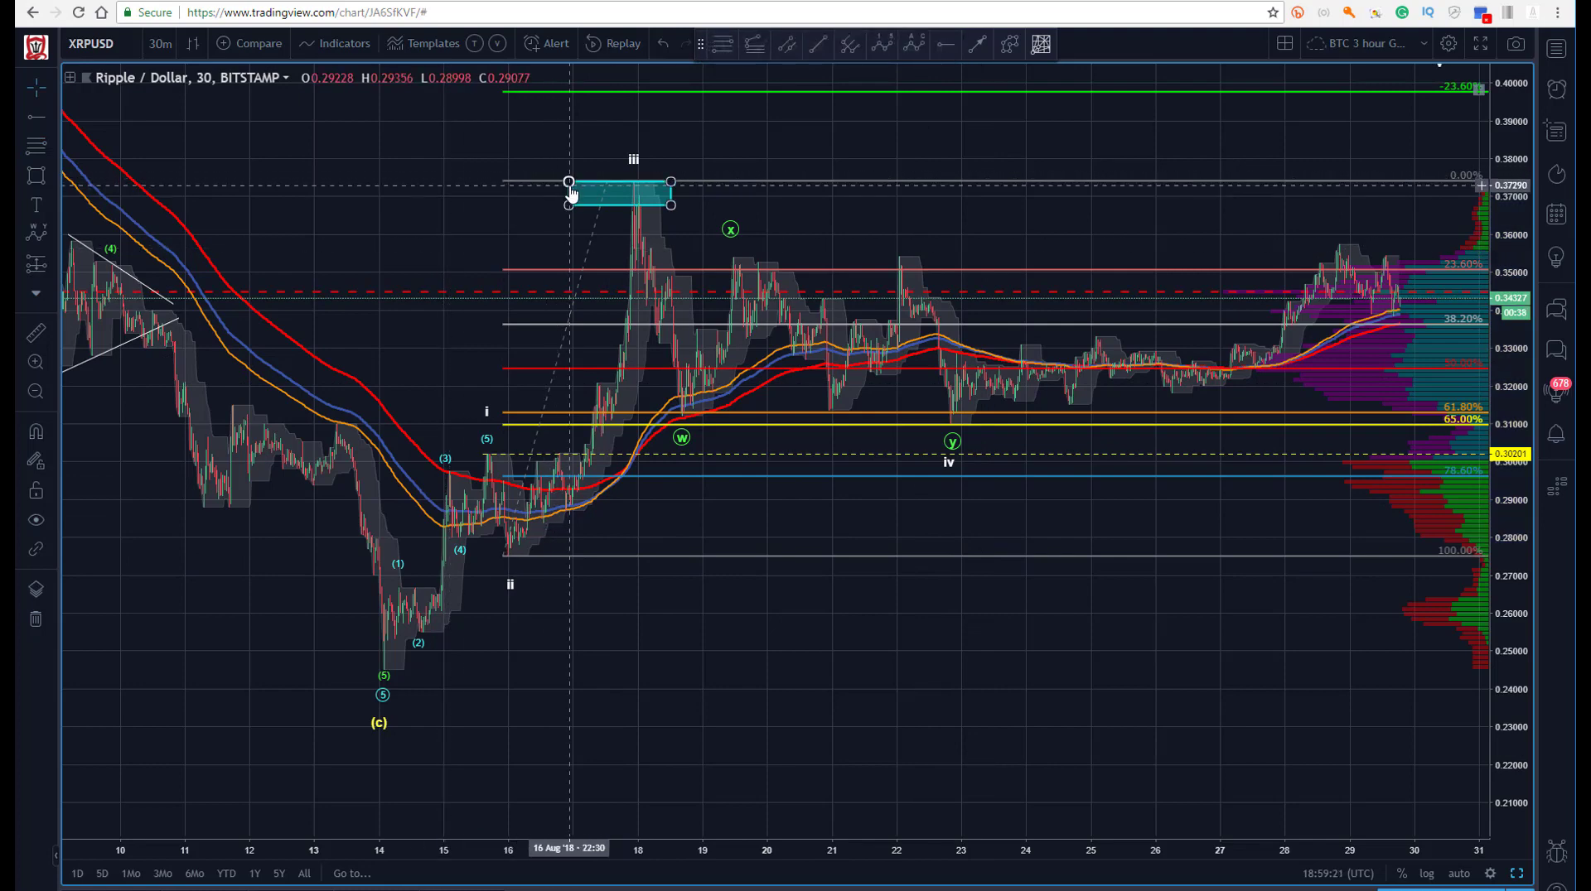
# Delete the rectangle at the wave iii high and align the green y with the 22 August low at about 0.310.
pyautogui.click(569, 187)
pyautogui.press('Delete')
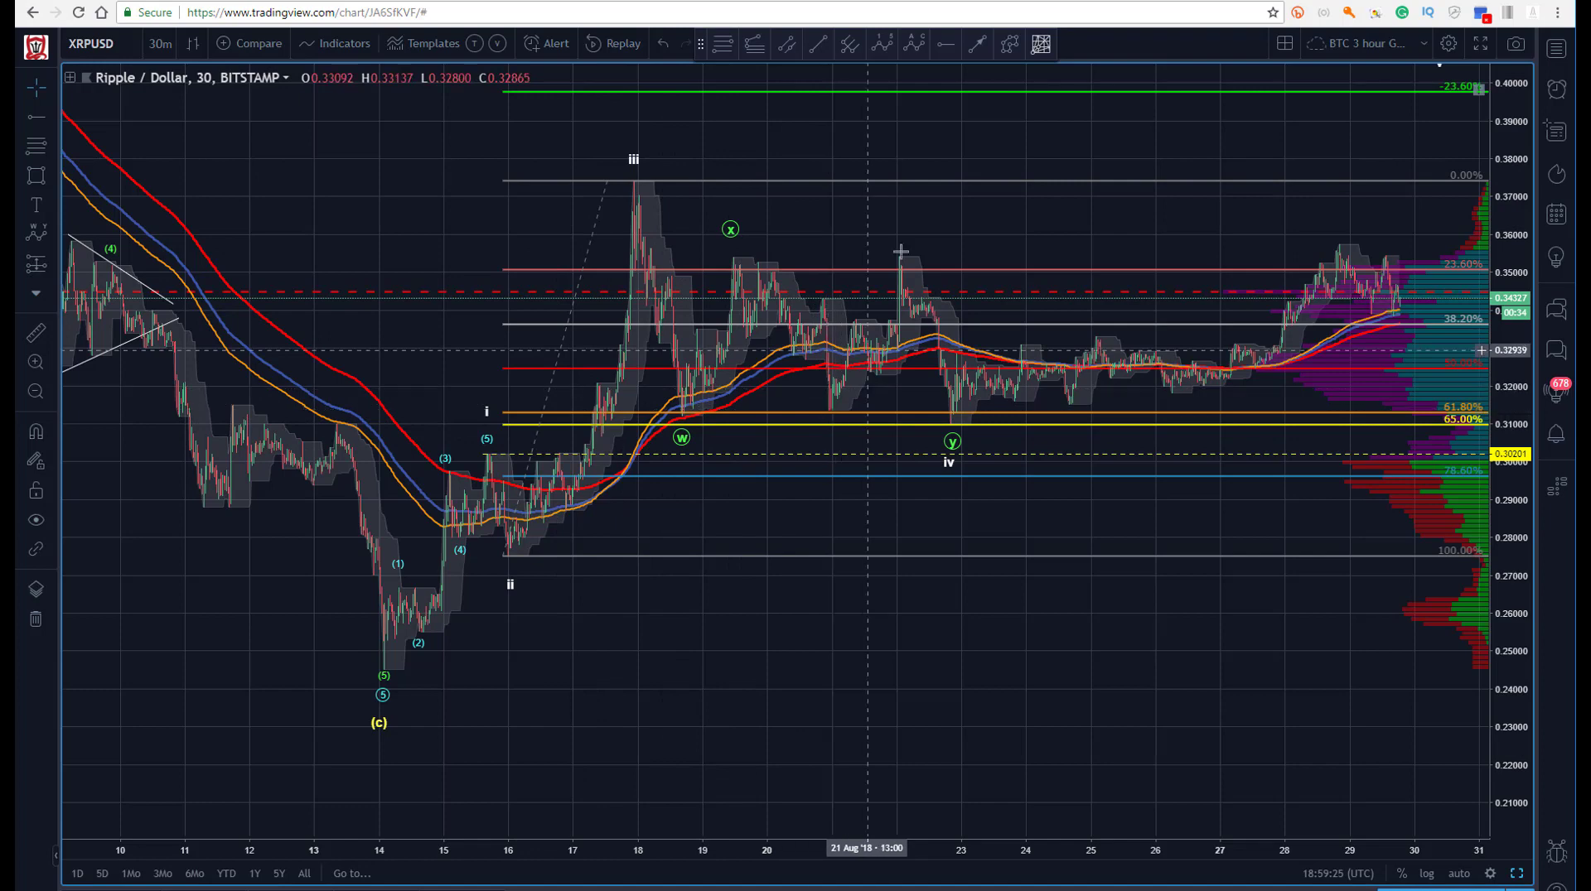
pyautogui.click(949, 425)
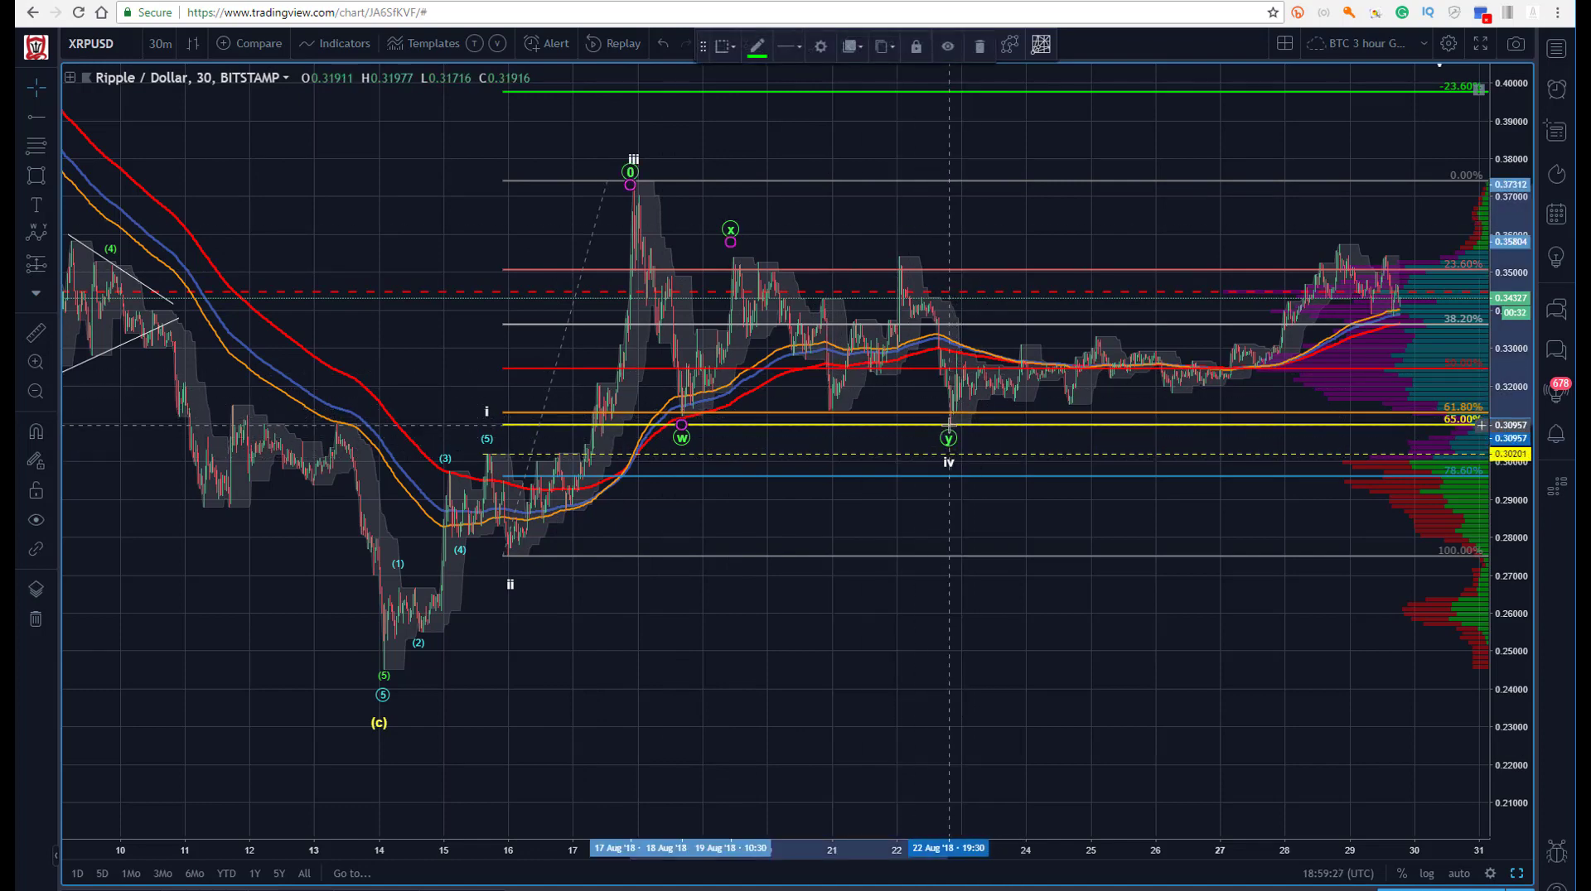
pyautogui.click(373, 164)
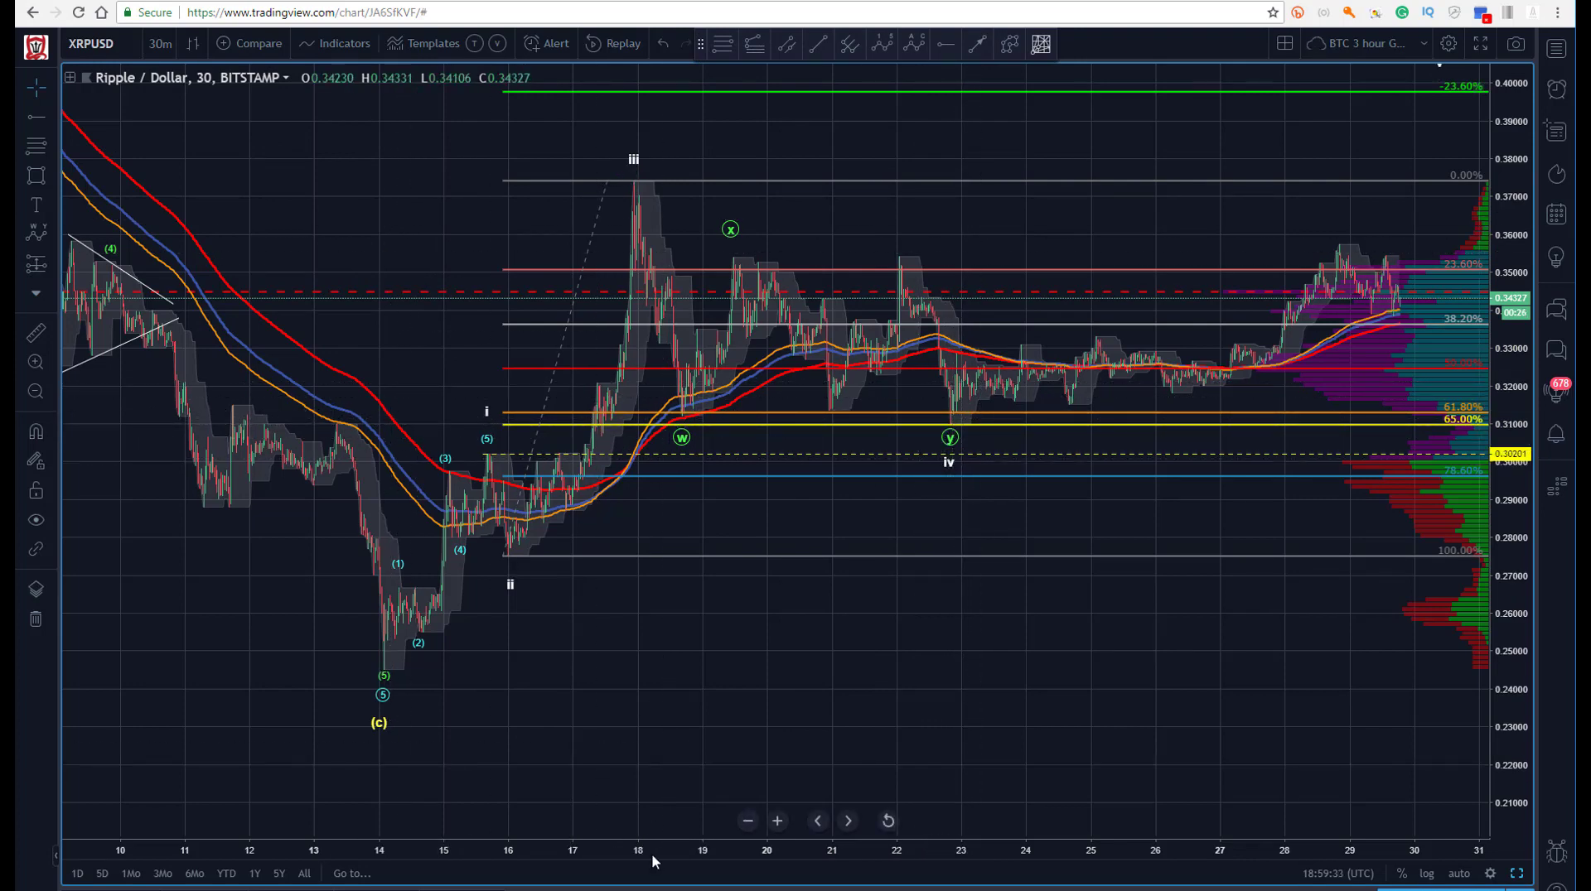
# Draw a five-wave impulse from the 22 August low at about 0.310, with i at 0.332, ii at 0.314, iii at 0.369 and iv at 0.353.
pyautogui.moveTo(652, 855); pyautogui.dragTo(926, 833)
pyautogui.moveTo(751, 199); pyautogui.dragTo(384, 284)
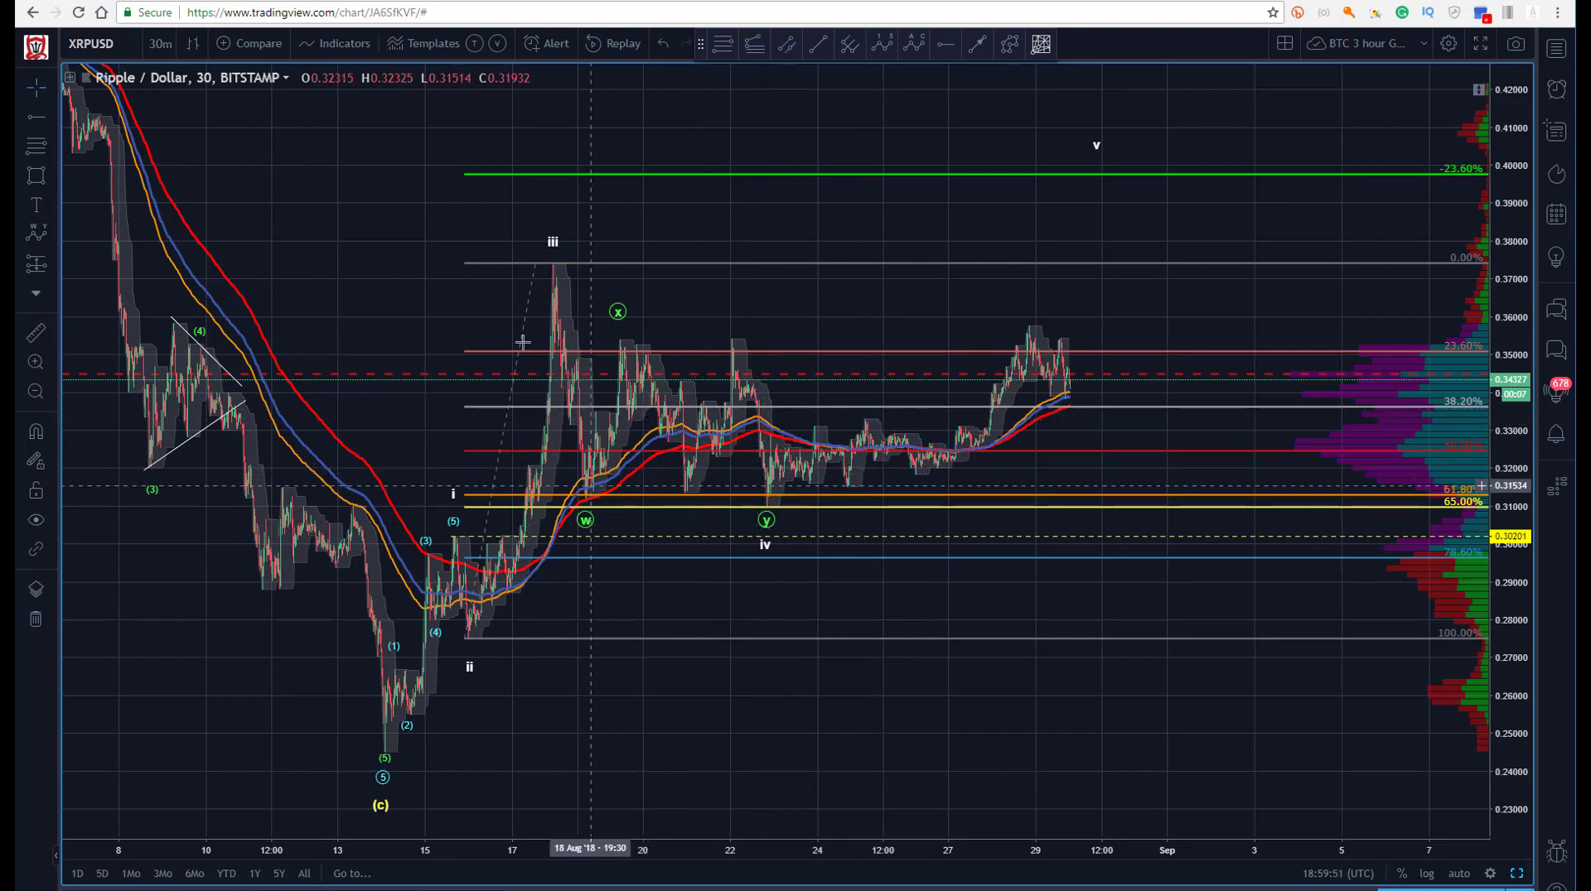
pyautogui.moveTo(1510, 491); pyautogui.dragTo(1523, 69)
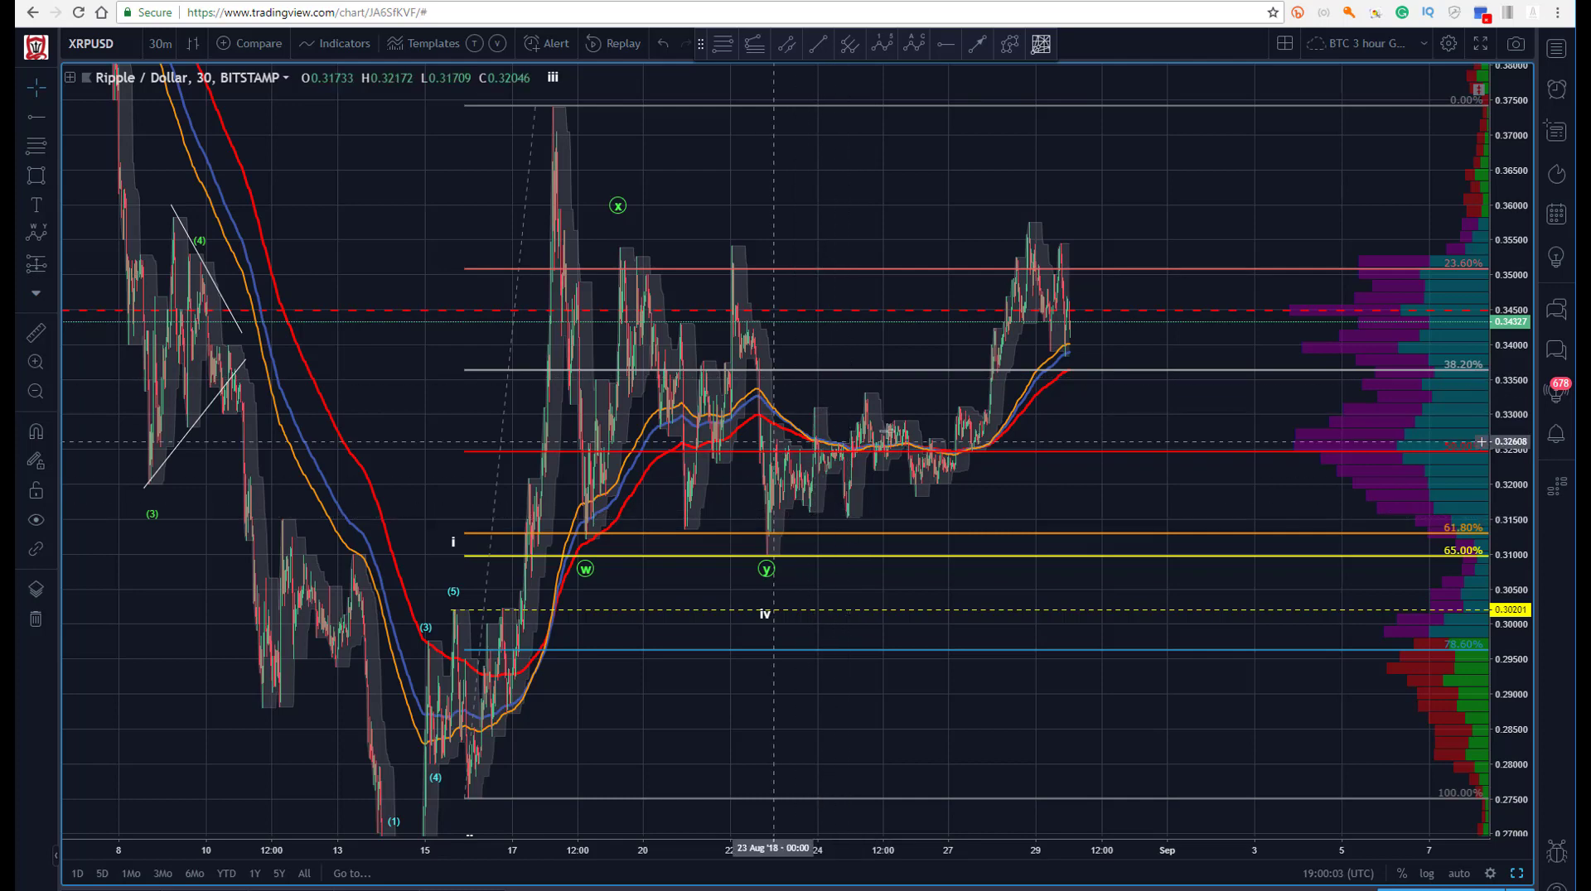
pyautogui.click(888, 48)
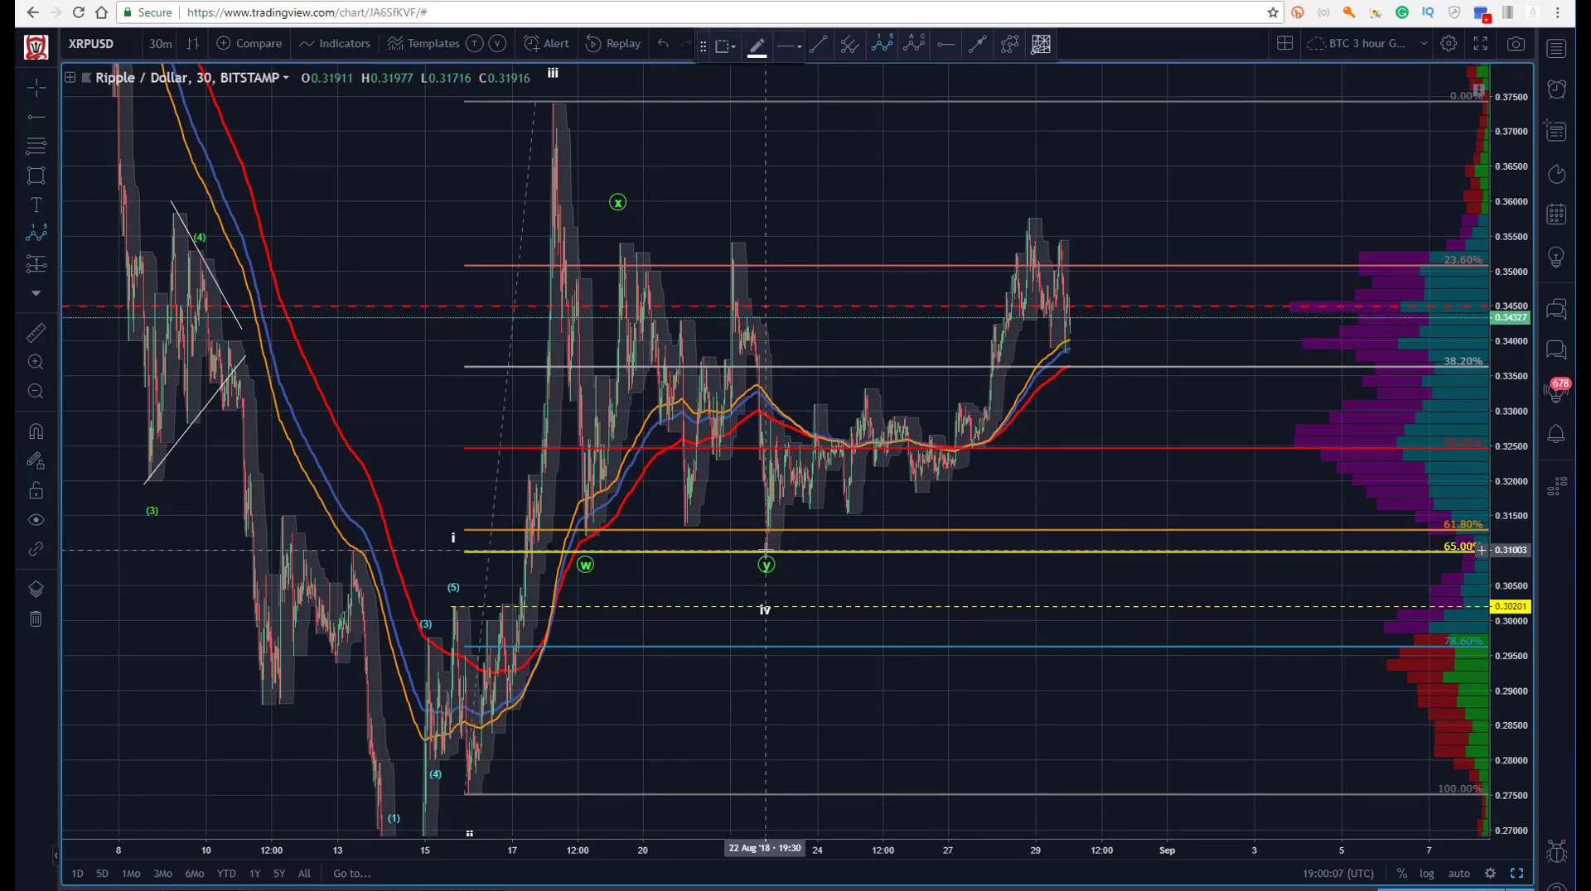
pyautogui.click(783, 515)
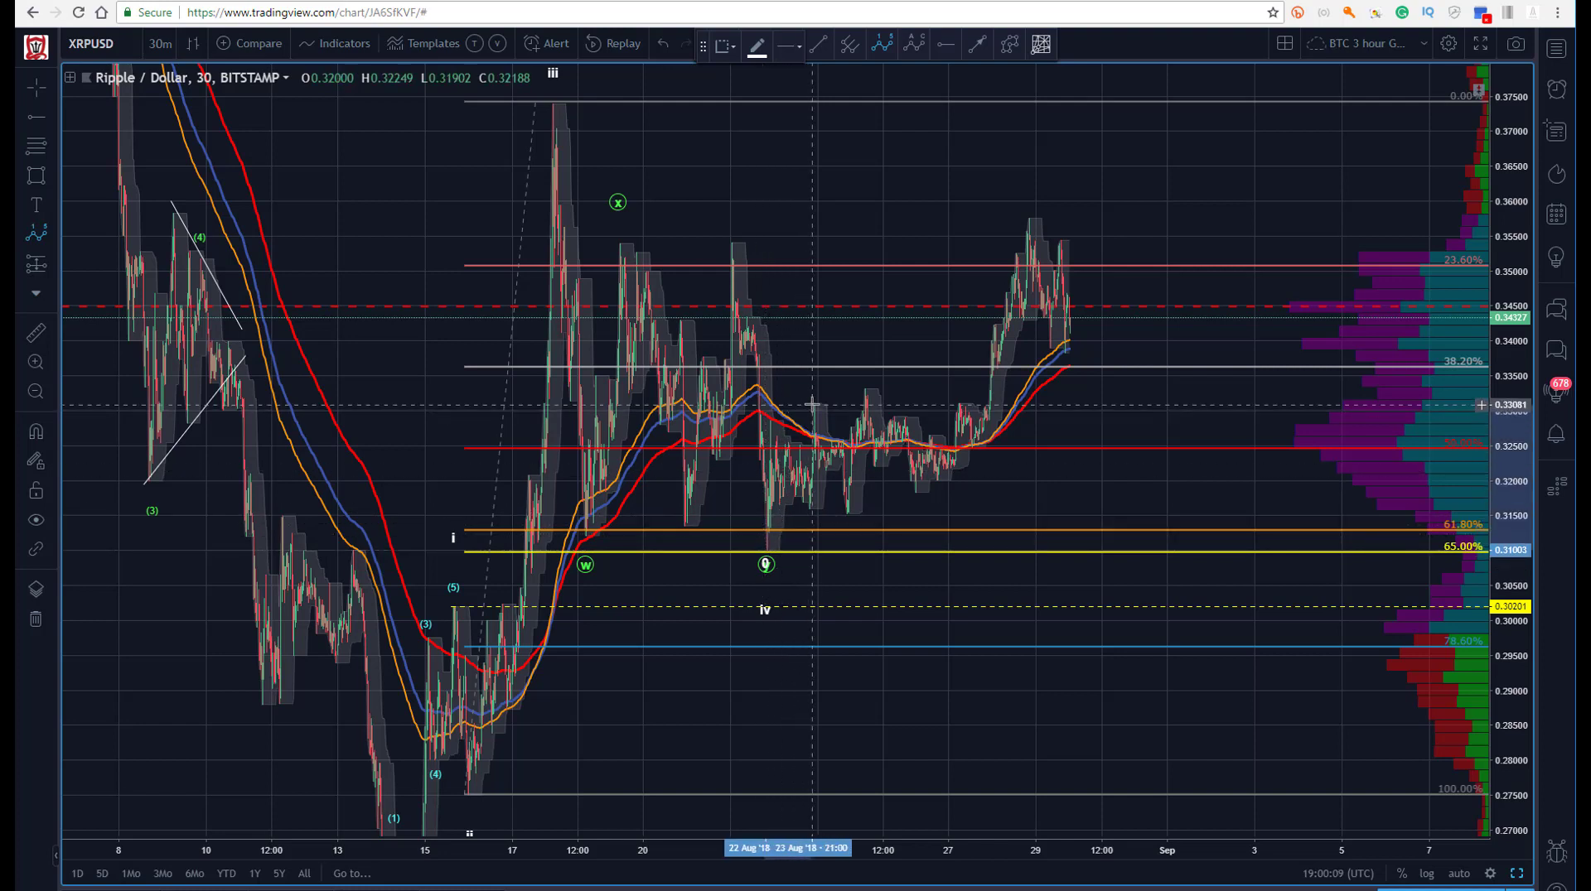
pyautogui.click(842, 520)
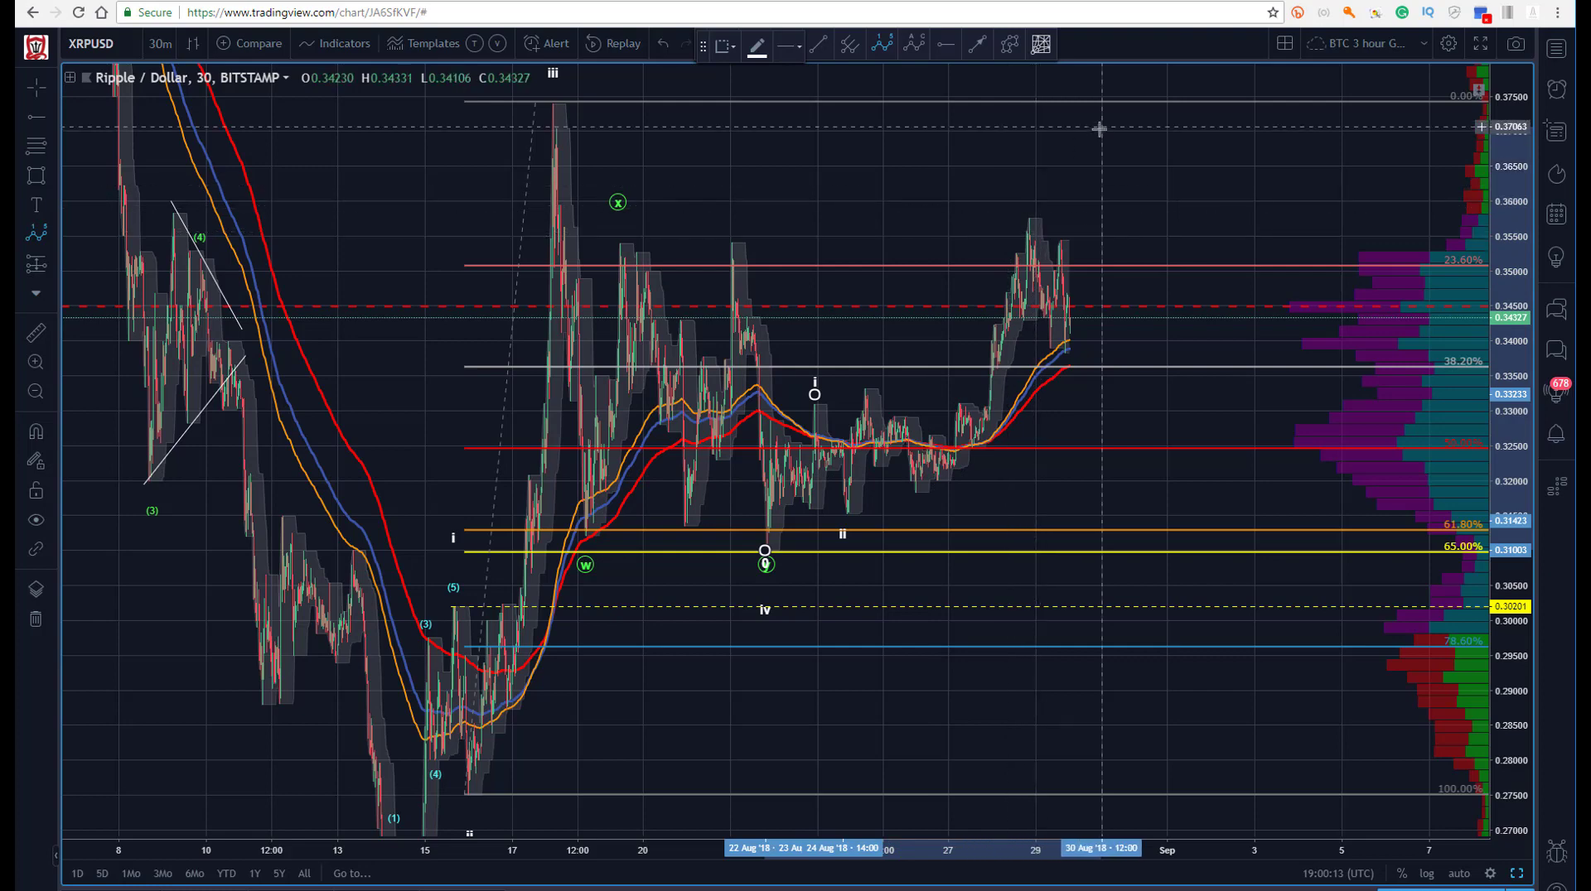
pyautogui.click(1070, 139)
pyautogui.click(1141, 253)
pyautogui.click(1229, 75)
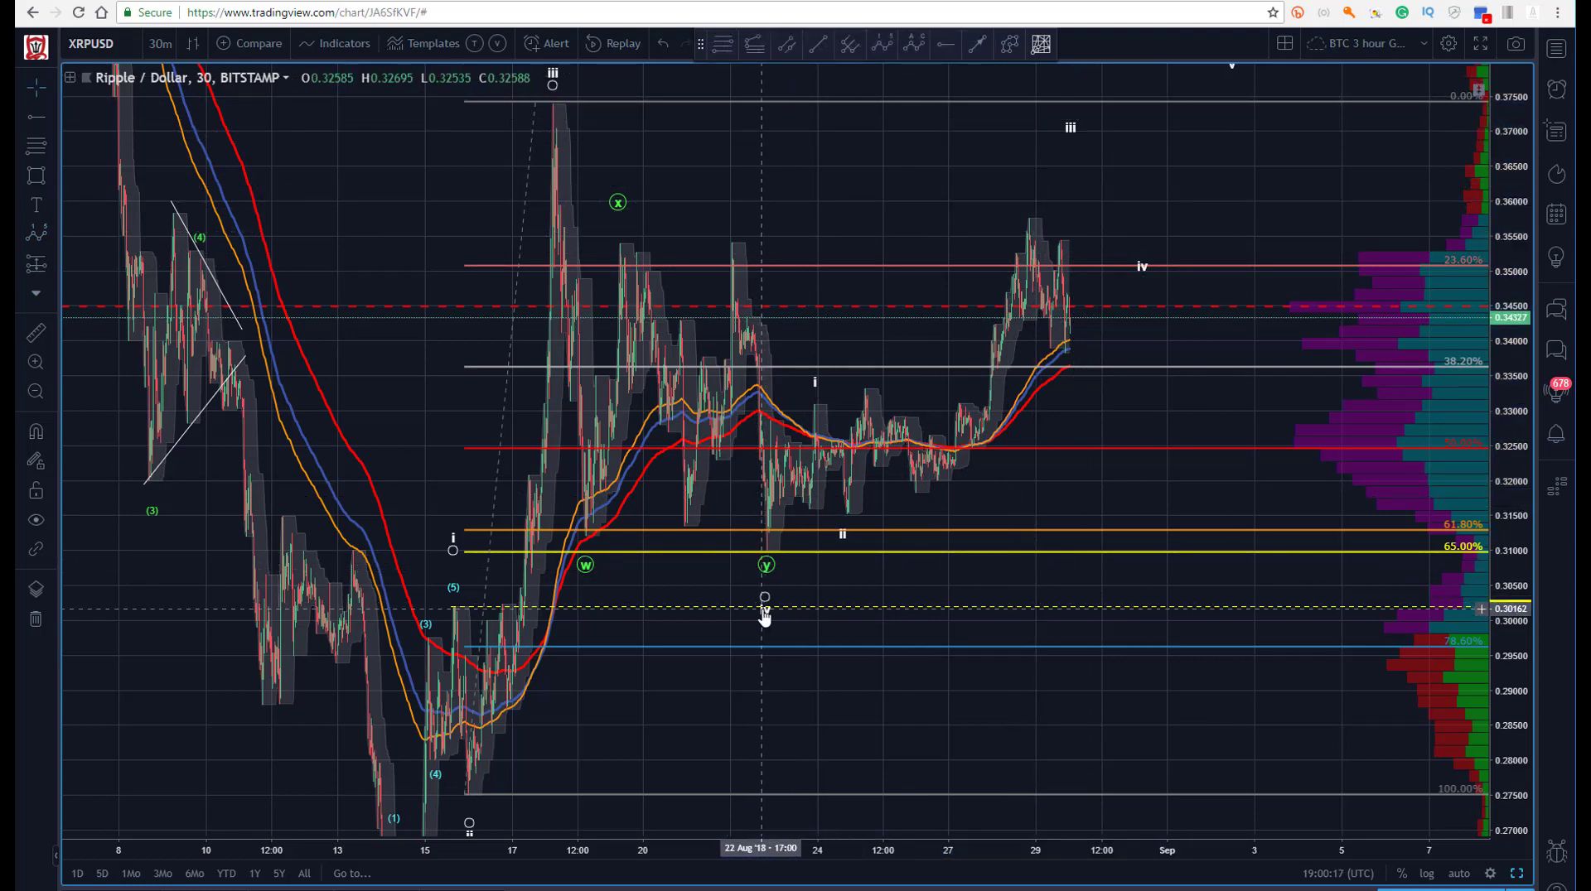
# Raise the larger iv to about 0.307 beneath y and fit the new i, ii, iii and iv labels to the swings through 29 August.
pyautogui.moveTo(765, 598); pyautogui.dragTo(766, 572)
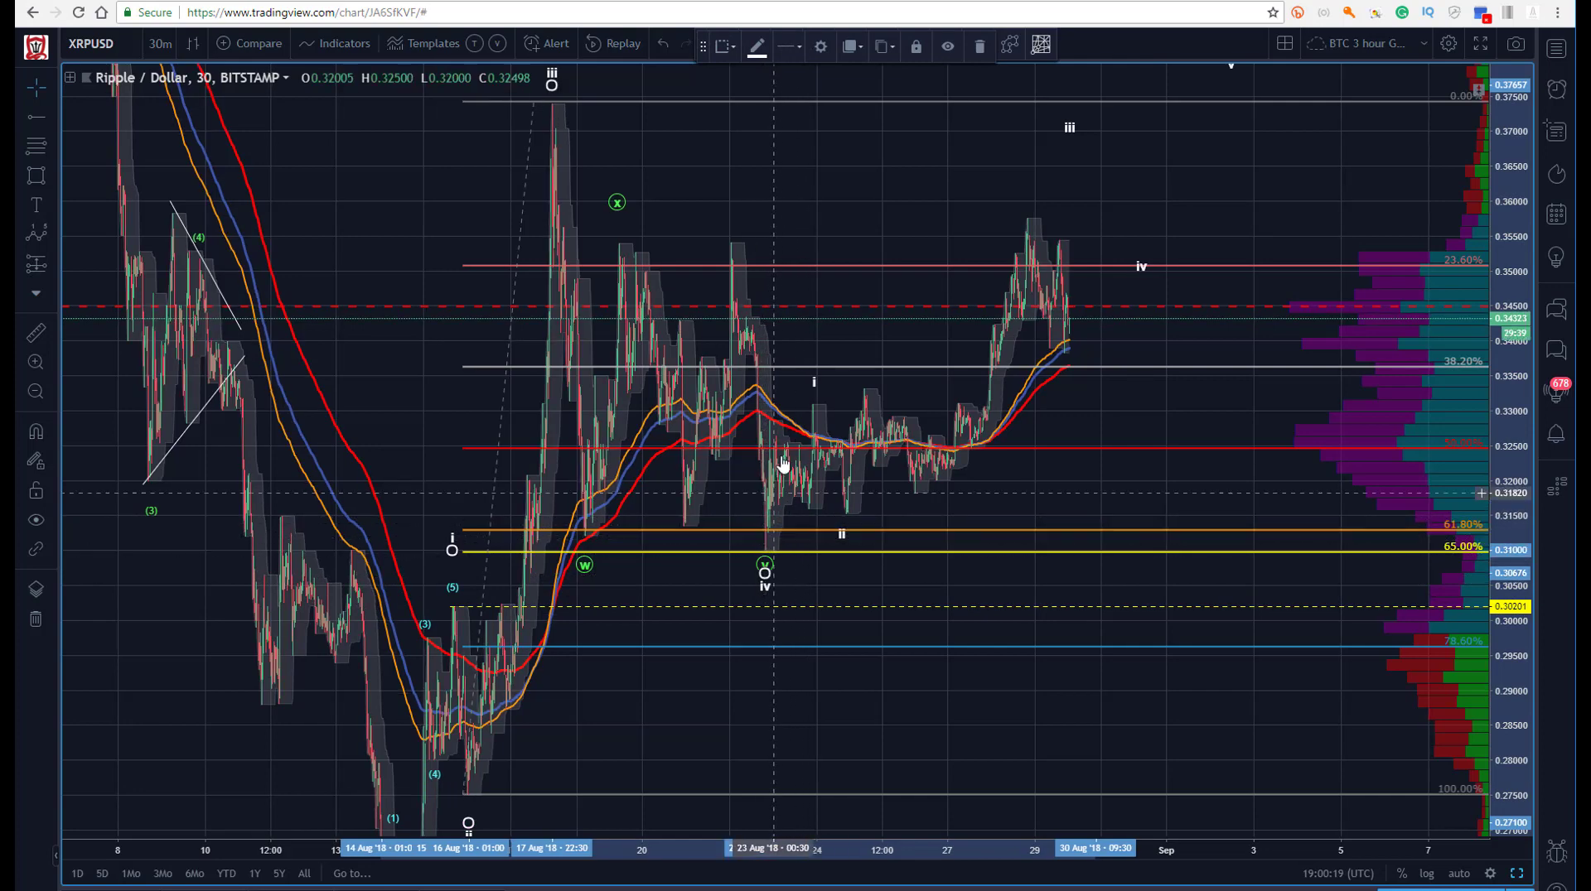
pyautogui.moveTo(815, 386); pyautogui.dragTo(812, 388)
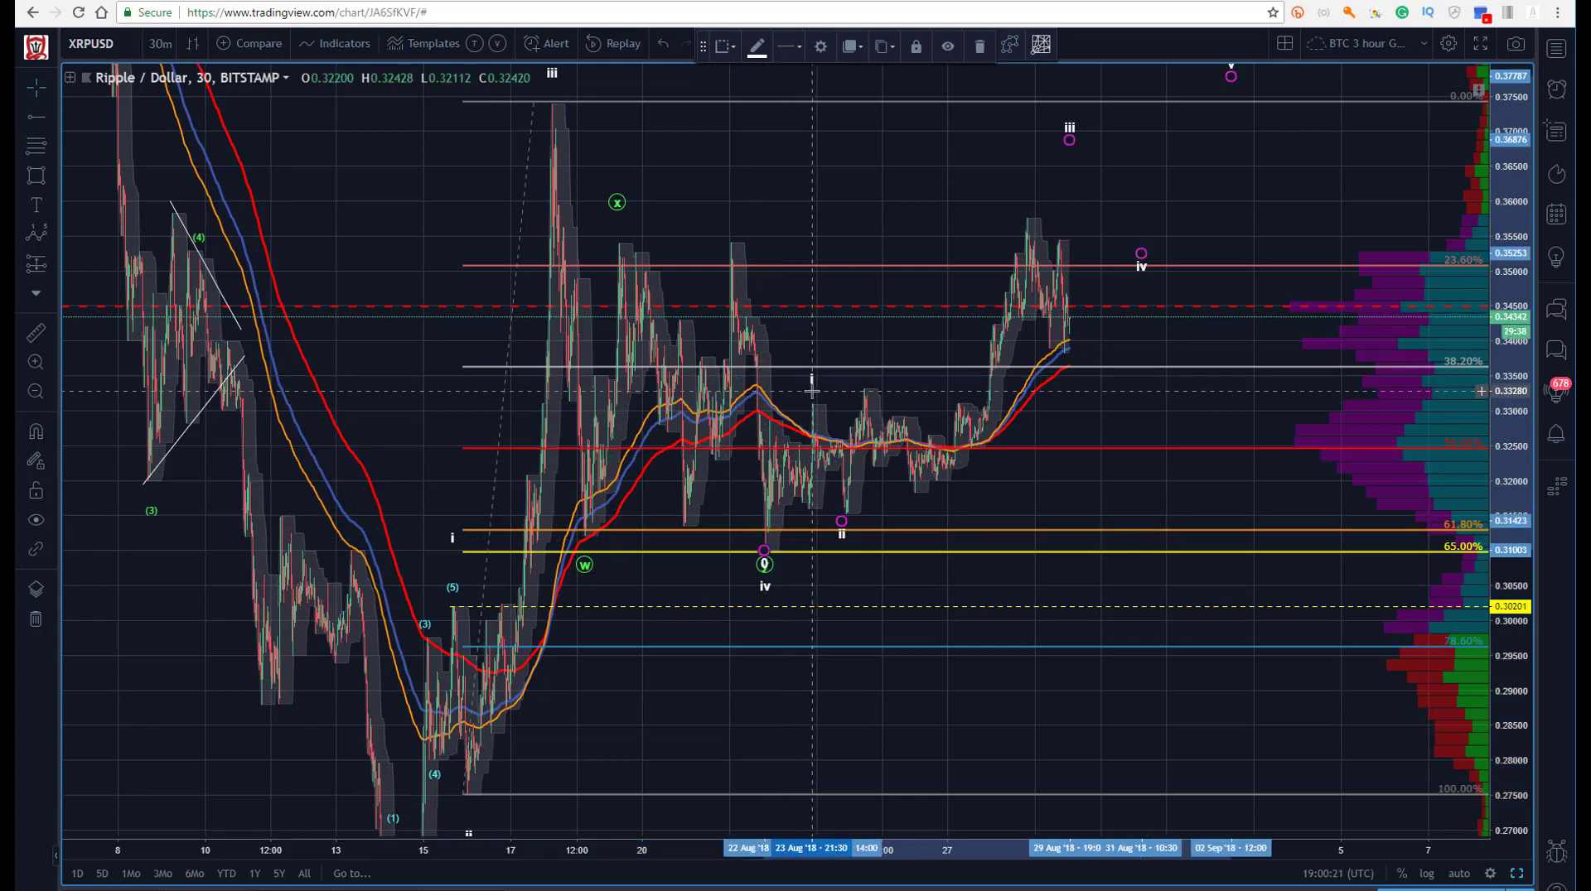
pyautogui.moveTo(1068, 134); pyautogui.dragTo(1032, 199)
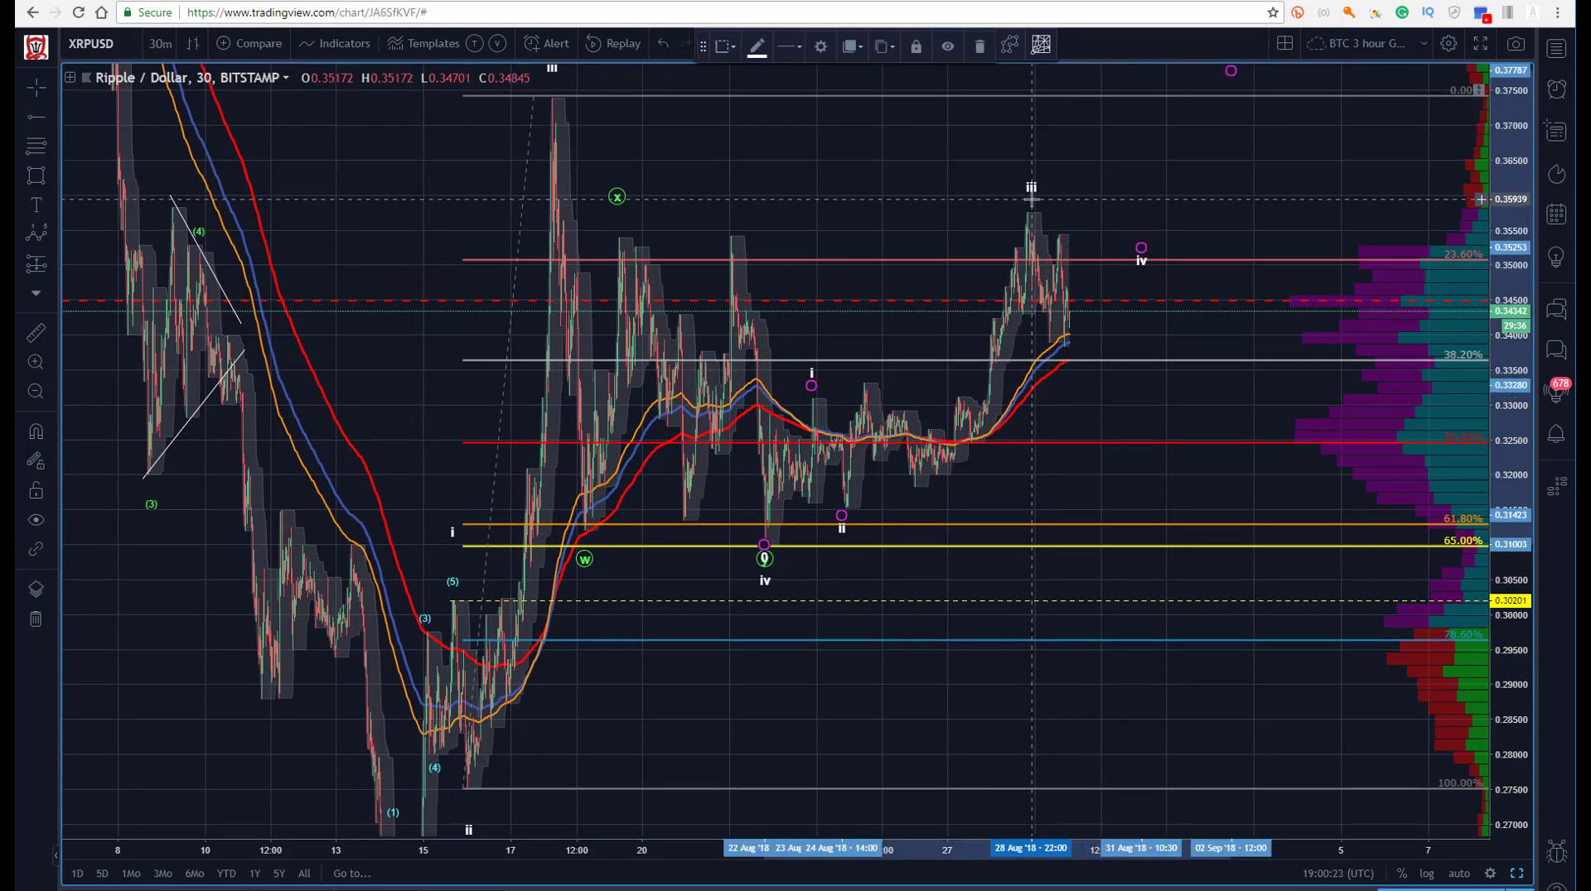
pyautogui.click(730, 211)
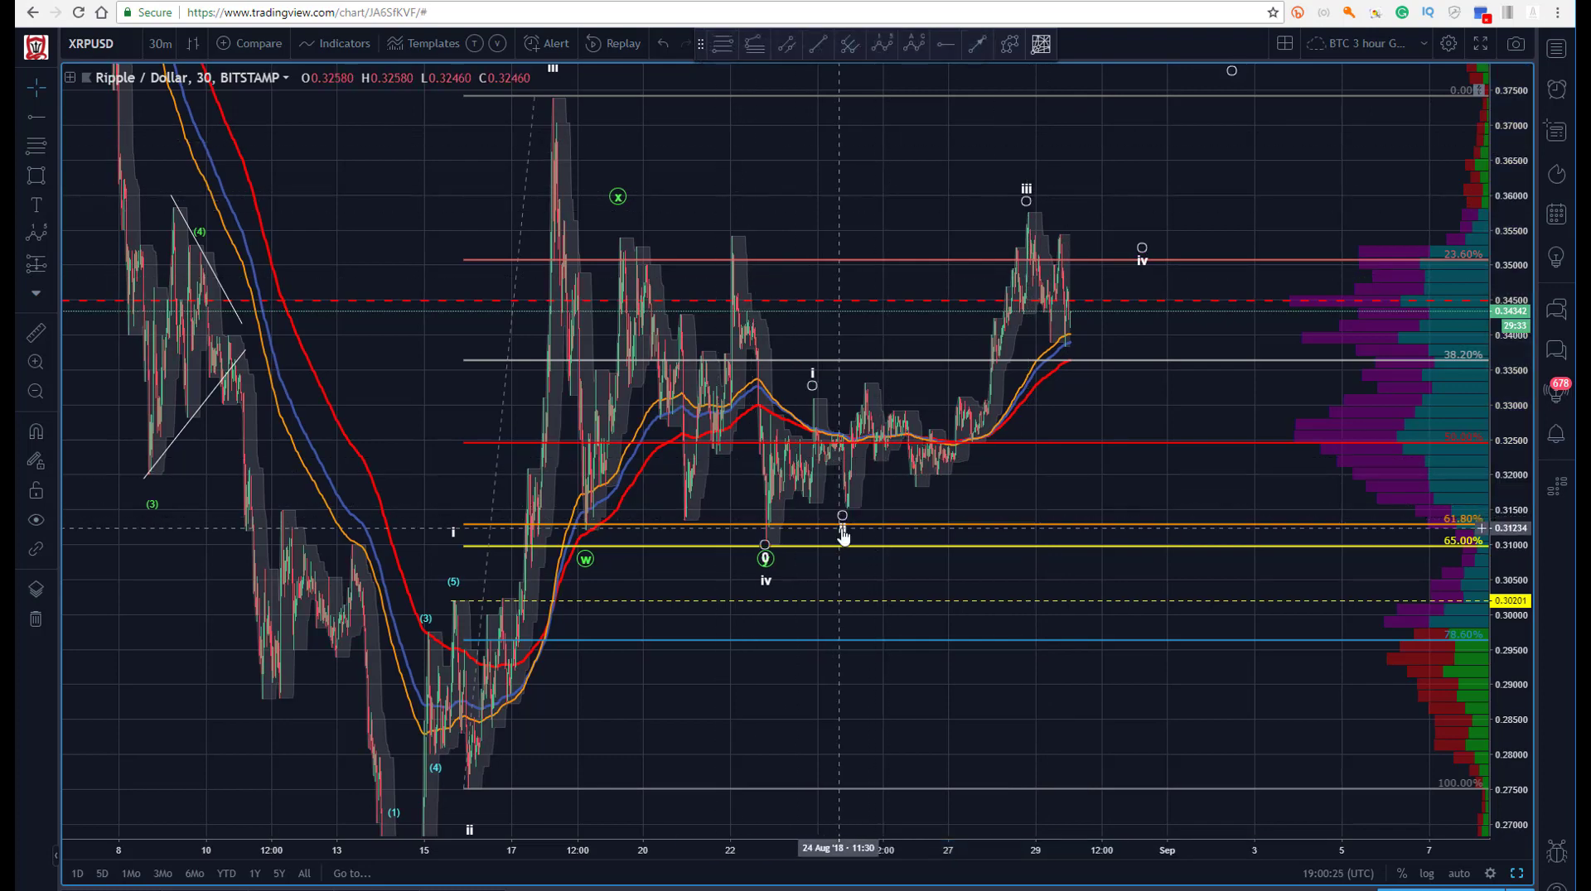
pyautogui.moveTo(843, 537); pyautogui.dragTo(849, 511)
pyautogui.click(788, 178)
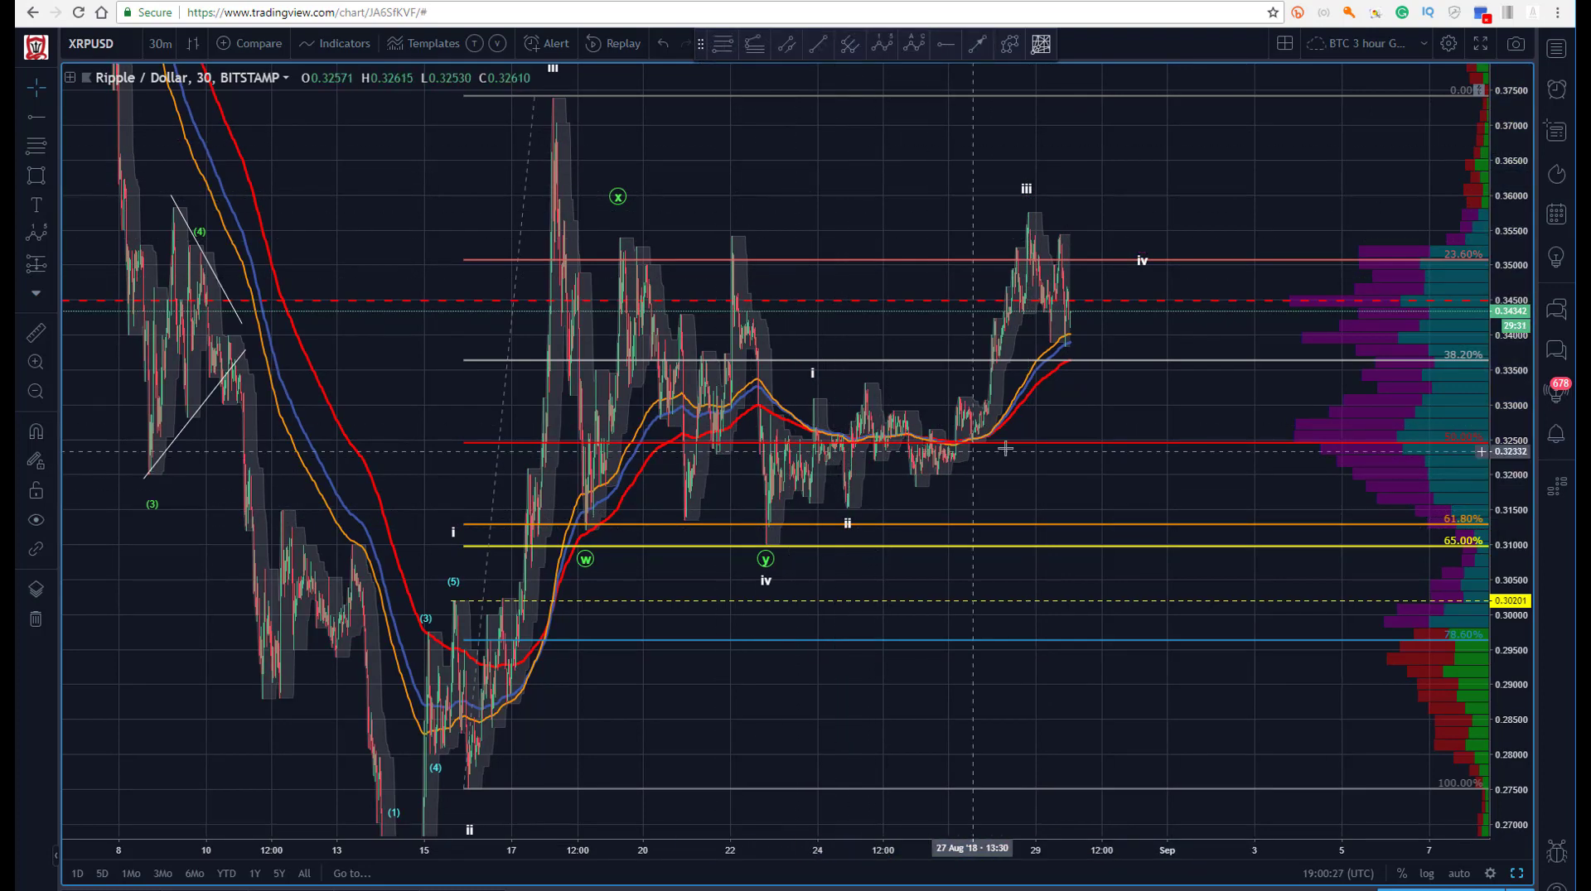
pyautogui.moveTo(1145, 270)
pyautogui.mouseDown()
pyautogui.moveTo(1072, 382)
pyautogui.moveTo(1081, 398)
pyautogui.mouseUp()
pyautogui.click(837, 126)
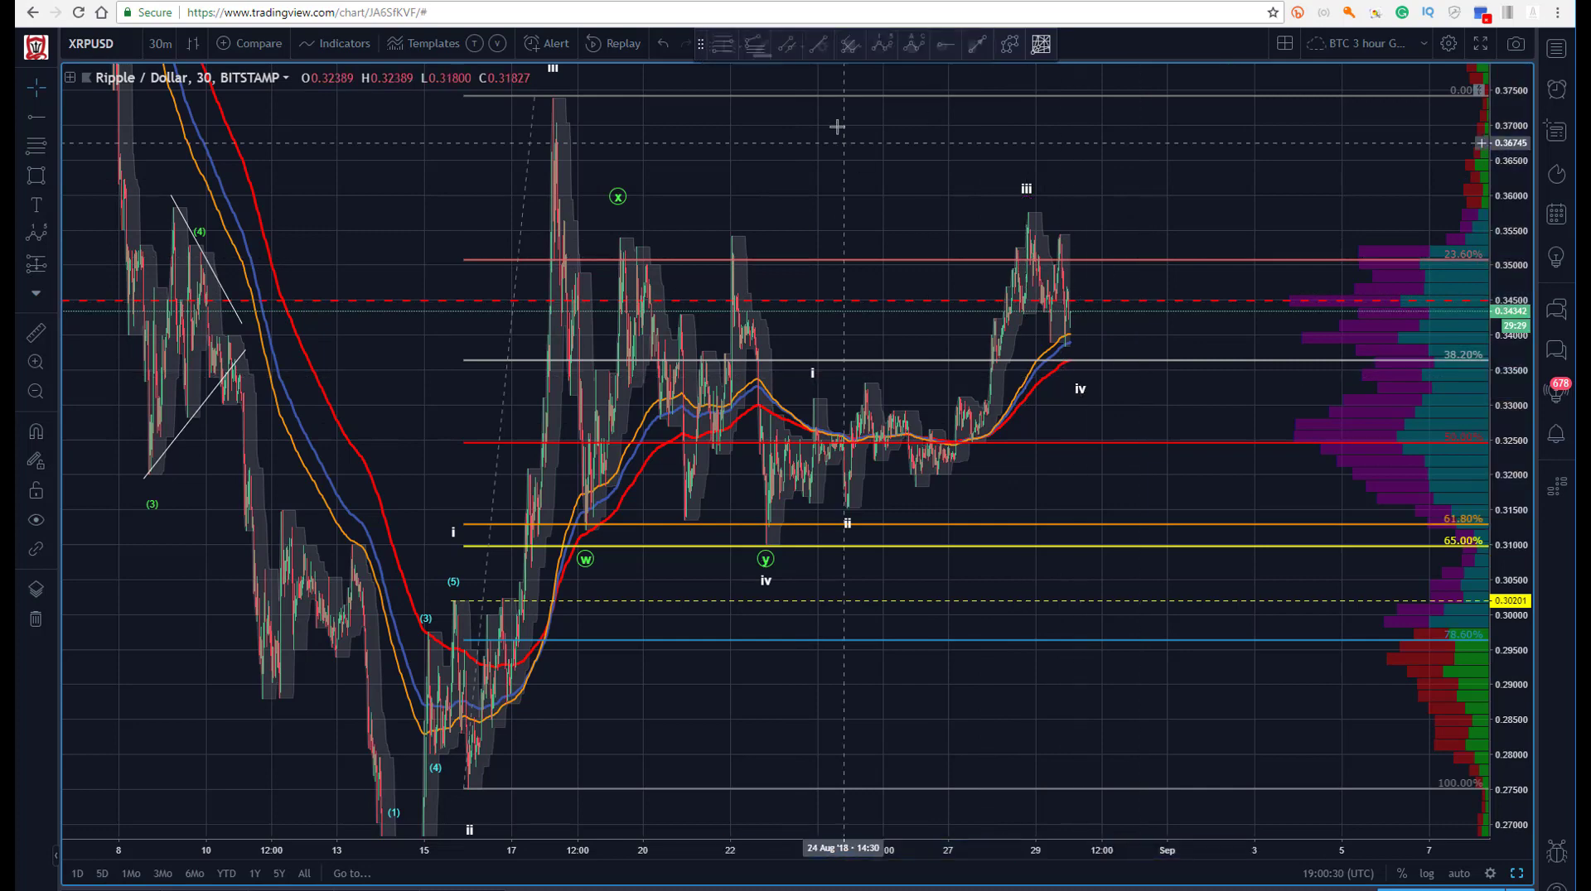
# Place a horizontal ray from the 25 August high at about 0.333.
pyautogui.click(943, 47)
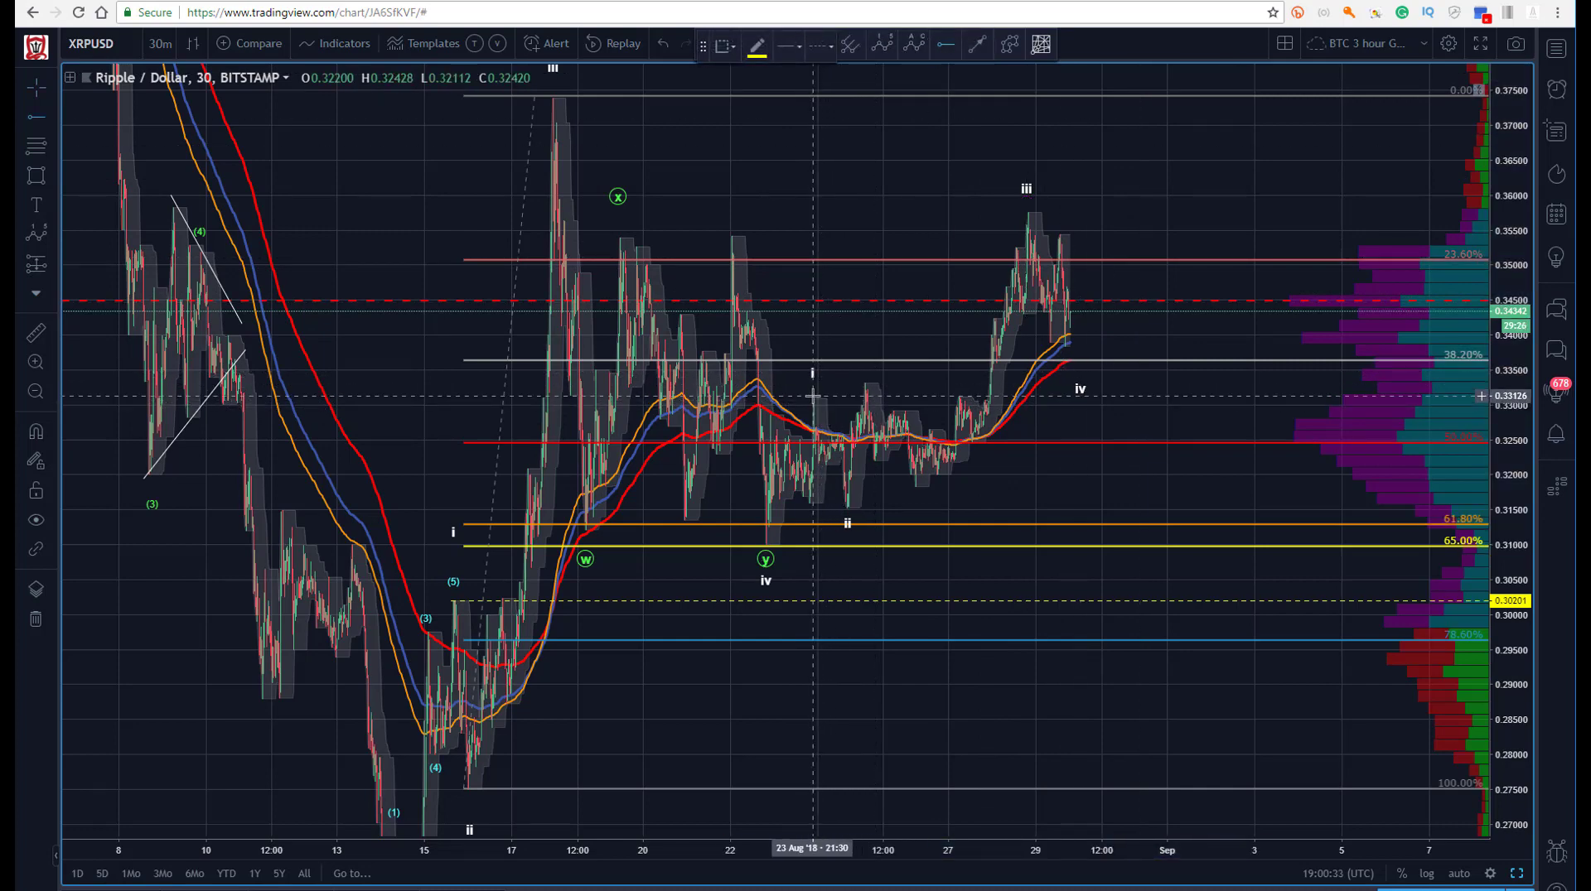
pyautogui.click(812, 396)
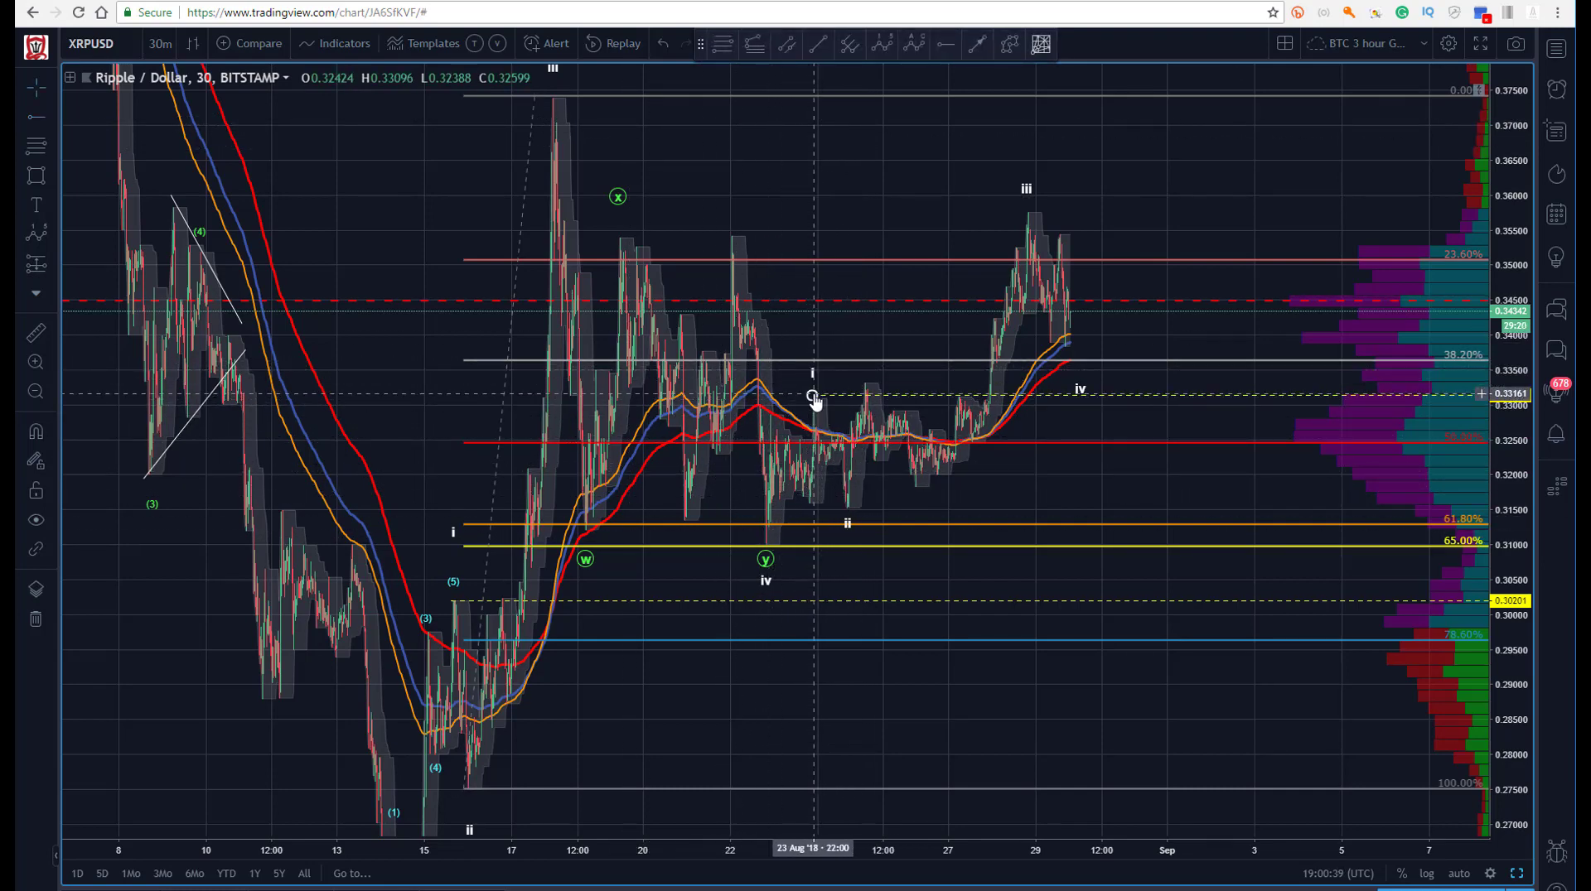
pyautogui.moveTo(812, 396); pyautogui.dragTo(858, 383)
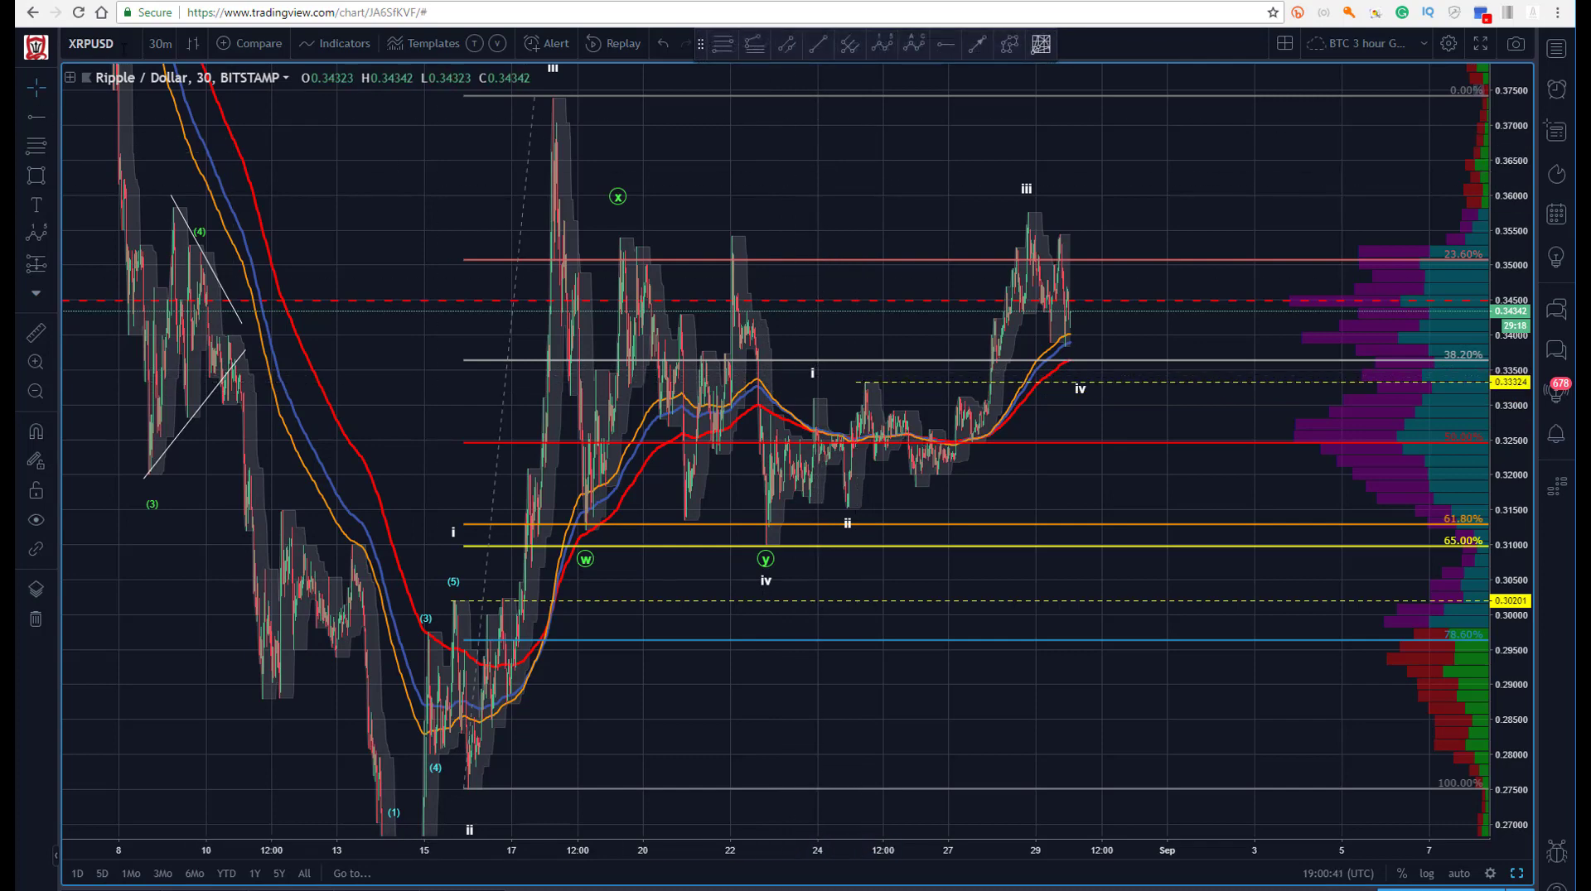
# Switch the chart to 15 minutes and delete the small impulse drawn from the 22 August low.
pyautogui.click(156, 43)
pyautogui.click(176, 157)
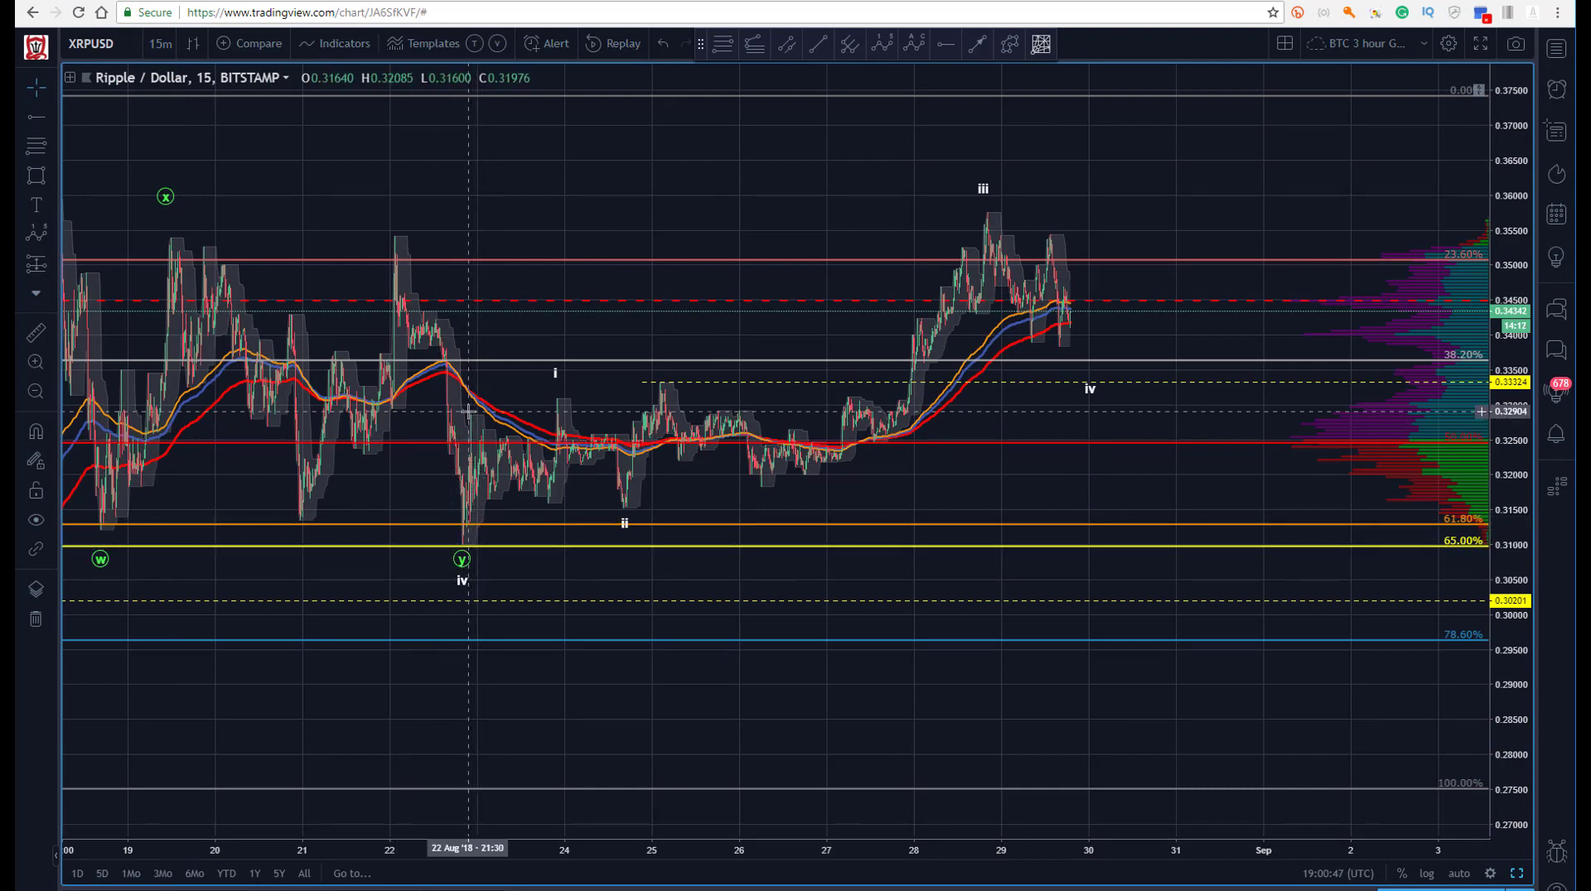
pyautogui.moveTo(284, 146); pyautogui.dragTo(602, 180)
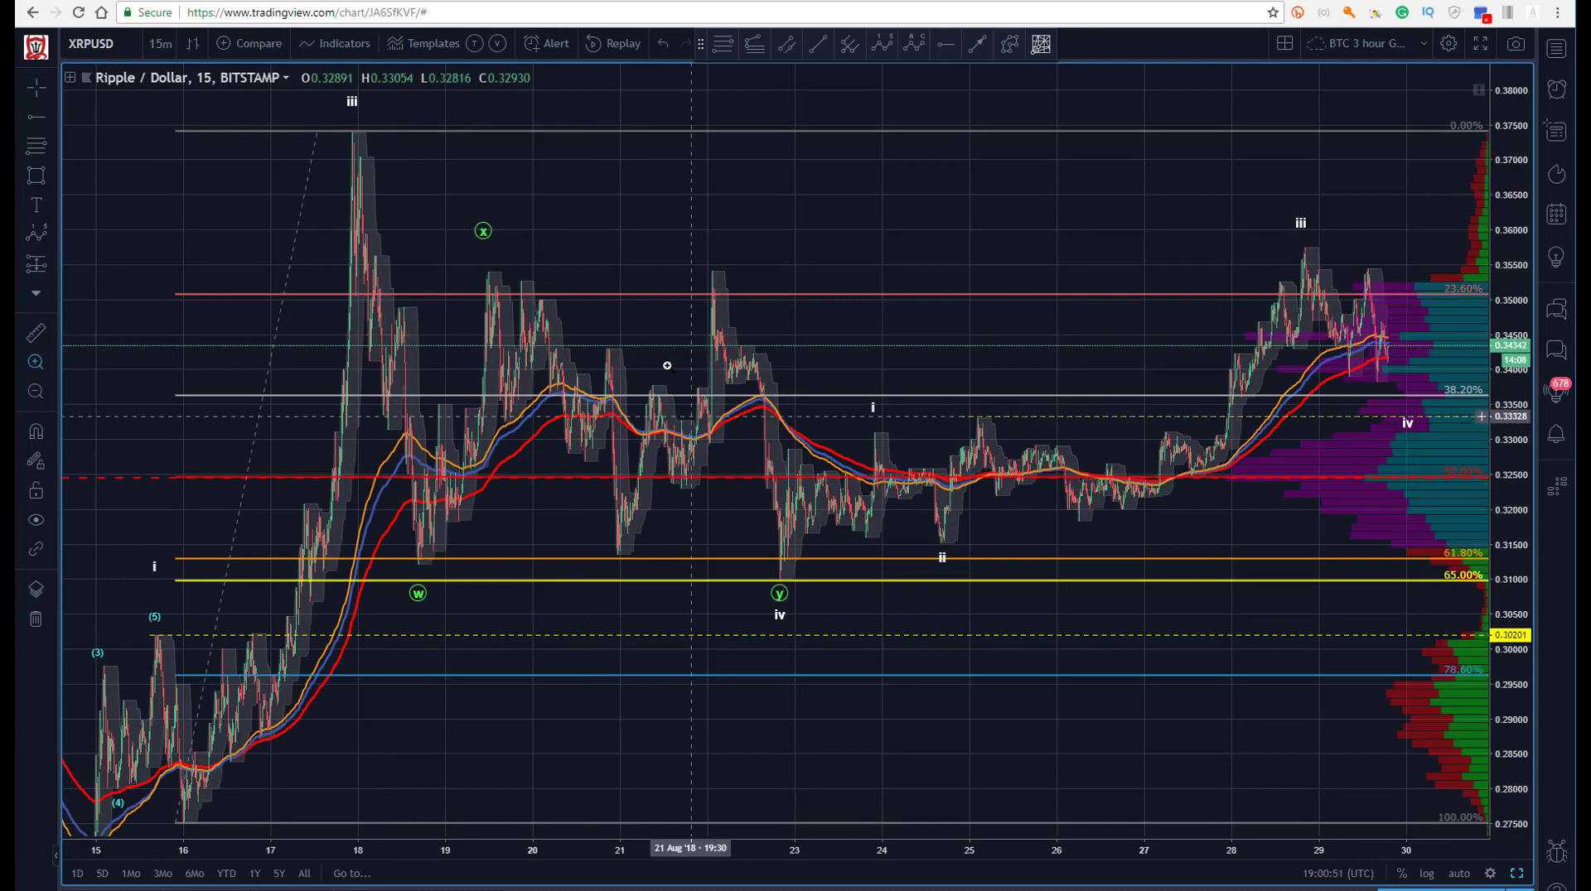
pyautogui.moveTo(667, 366); pyautogui.dragTo(1055, 621)
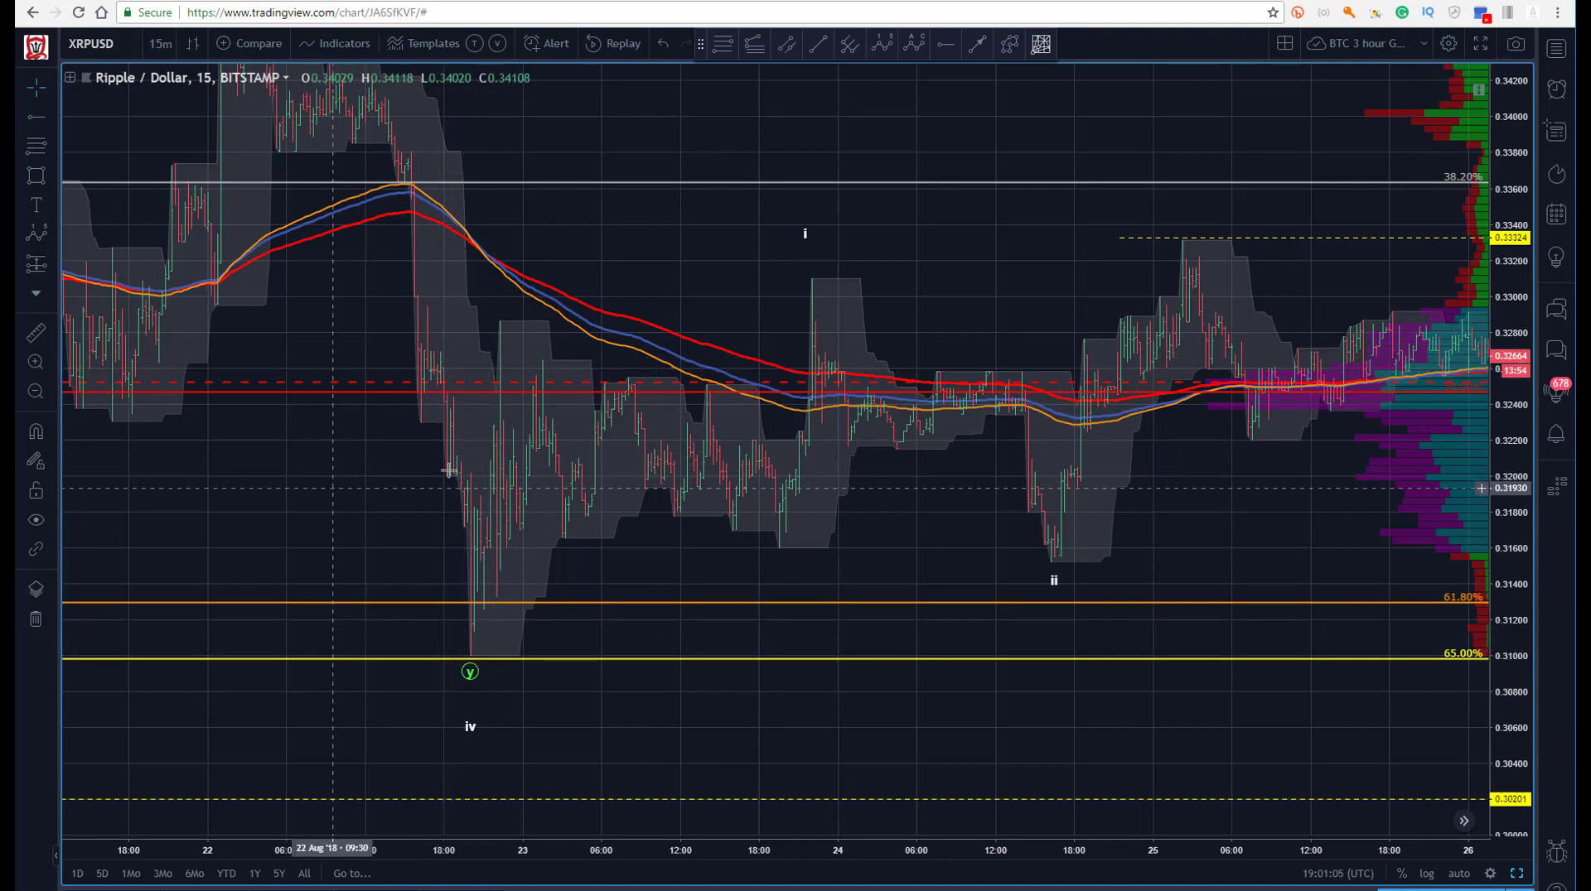
pyautogui.moveTo(675, 262); pyautogui.dragTo(537, 273)
pyautogui.moveTo(544, 859); pyautogui.dragTo(579, 847)
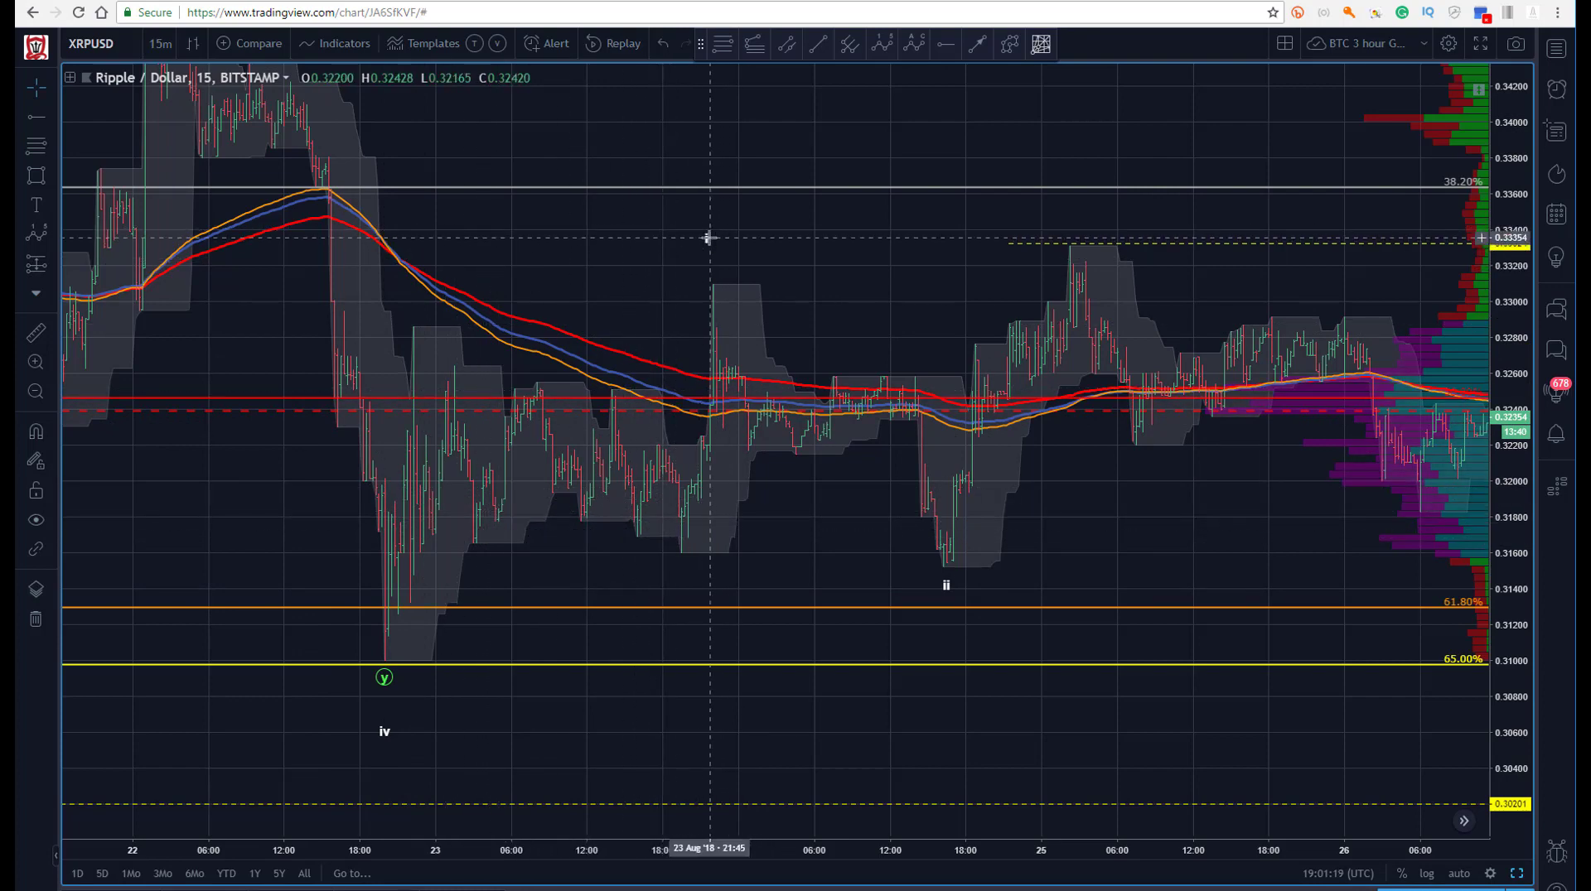
pyautogui.press('Delete')
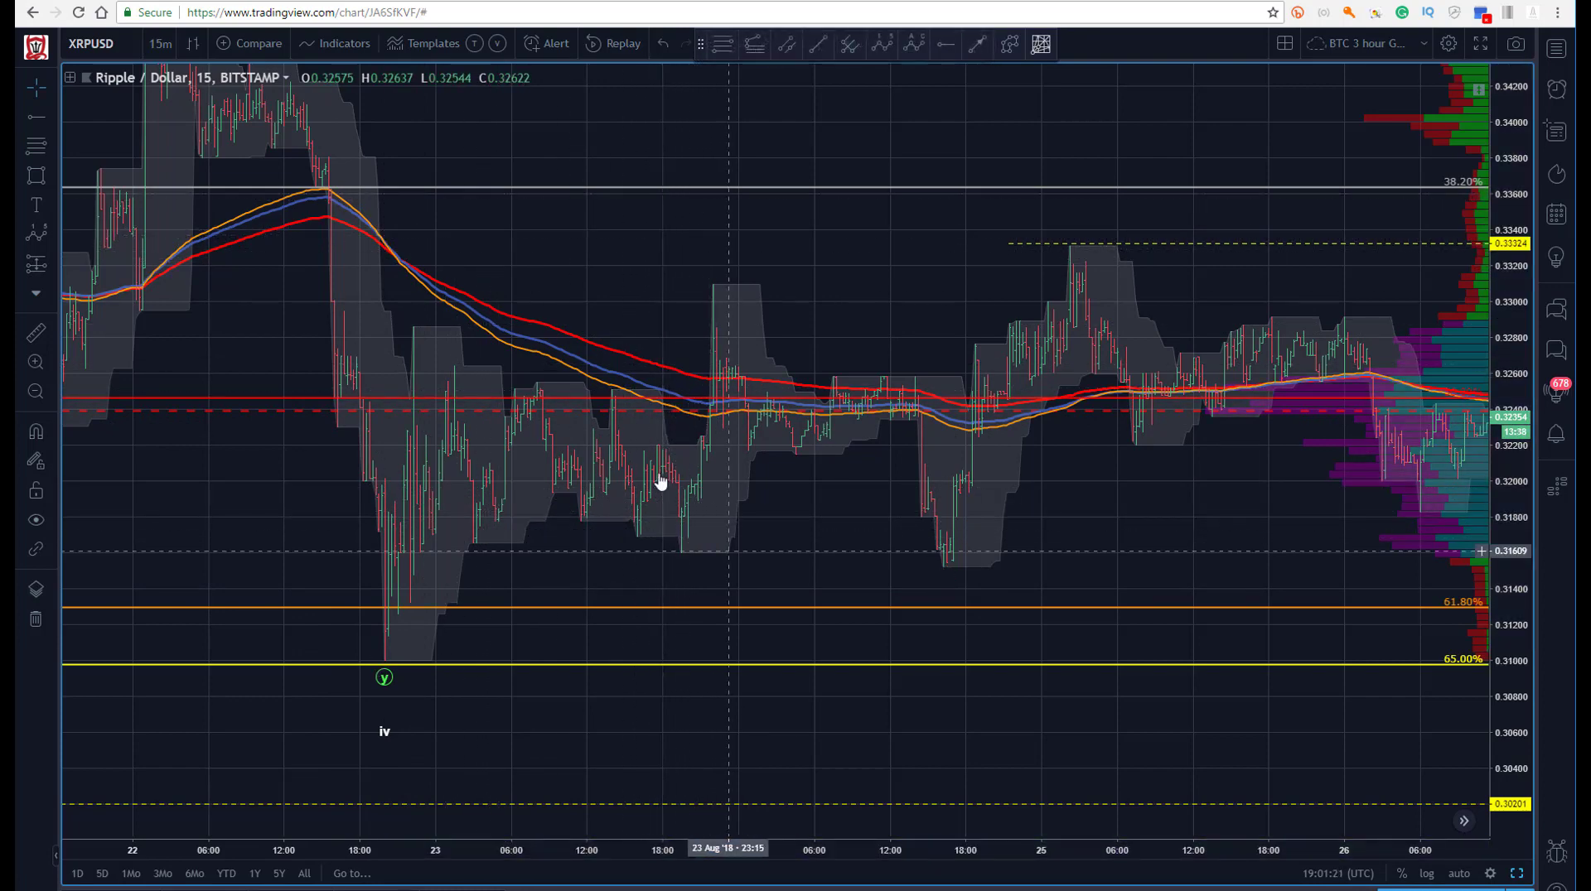
# Draw an Elliott ABC correction from the 22 August low, with (a) at about 0.331, (b) at 0.315 and (c) at 0.334 on 25 August.
pyautogui.scroll(-3, 866, 836)
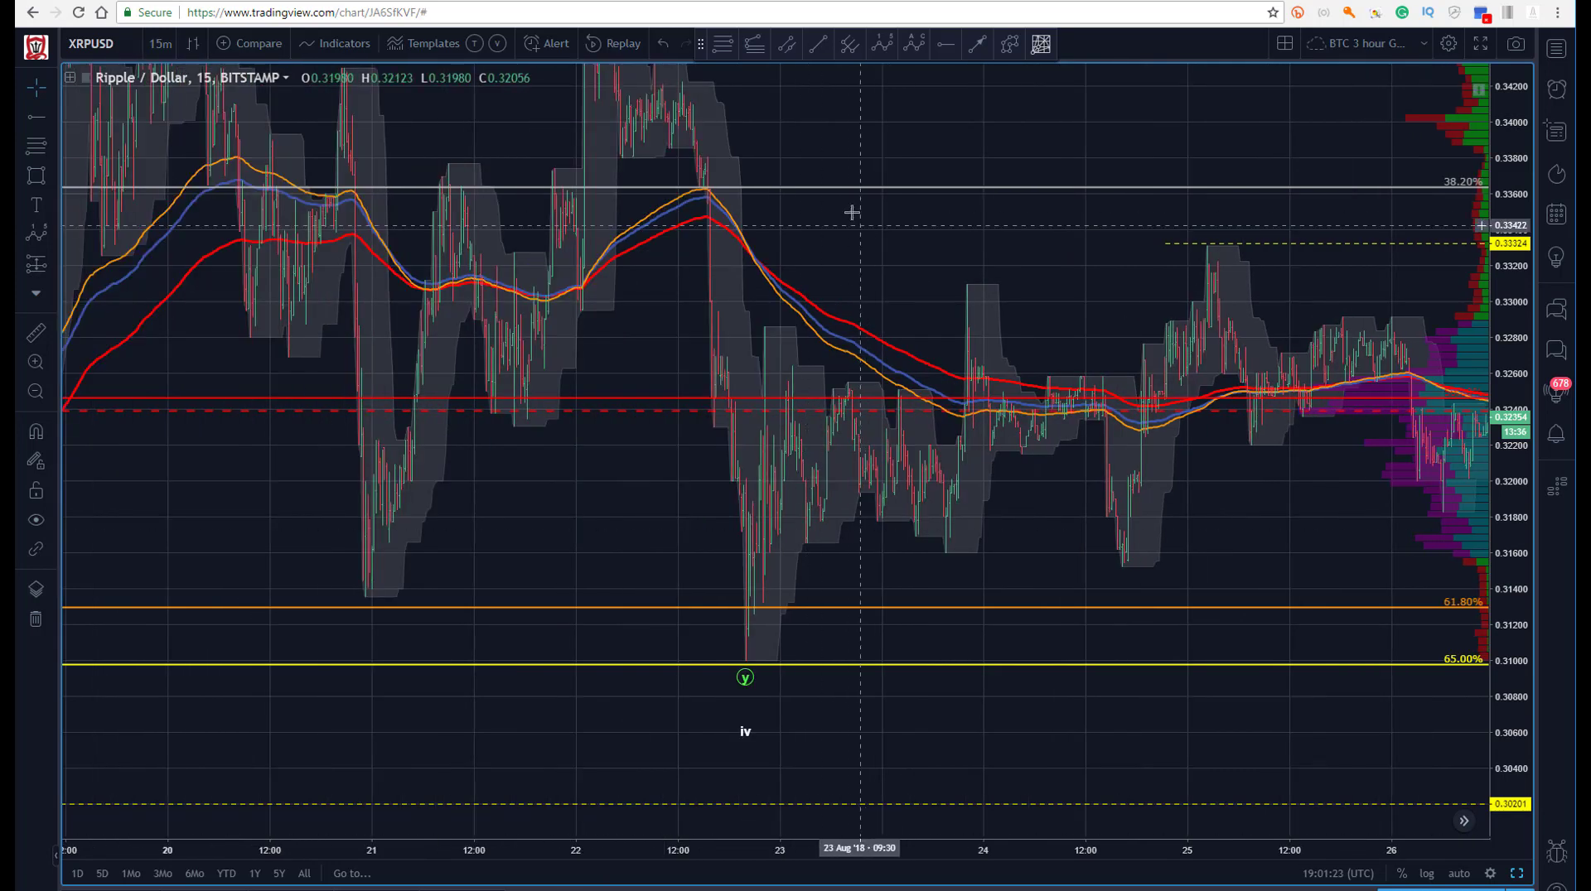
pyautogui.moveTo(842, 182); pyautogui.dragTo(586, 199)
pyautogui.click(915, 43)
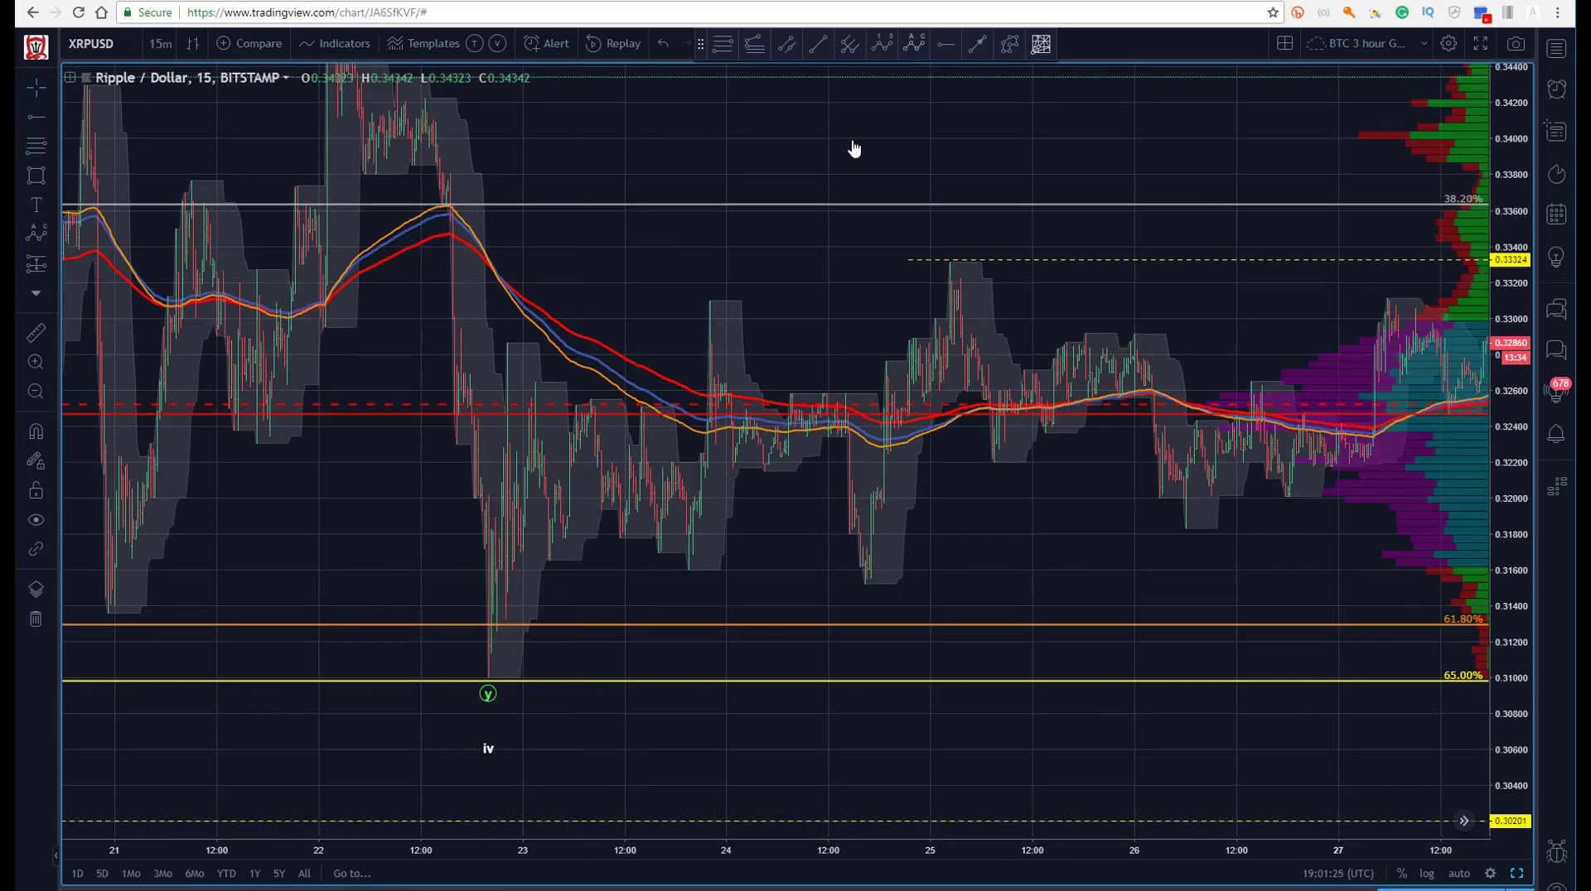
pyautogui.click(484, 677)
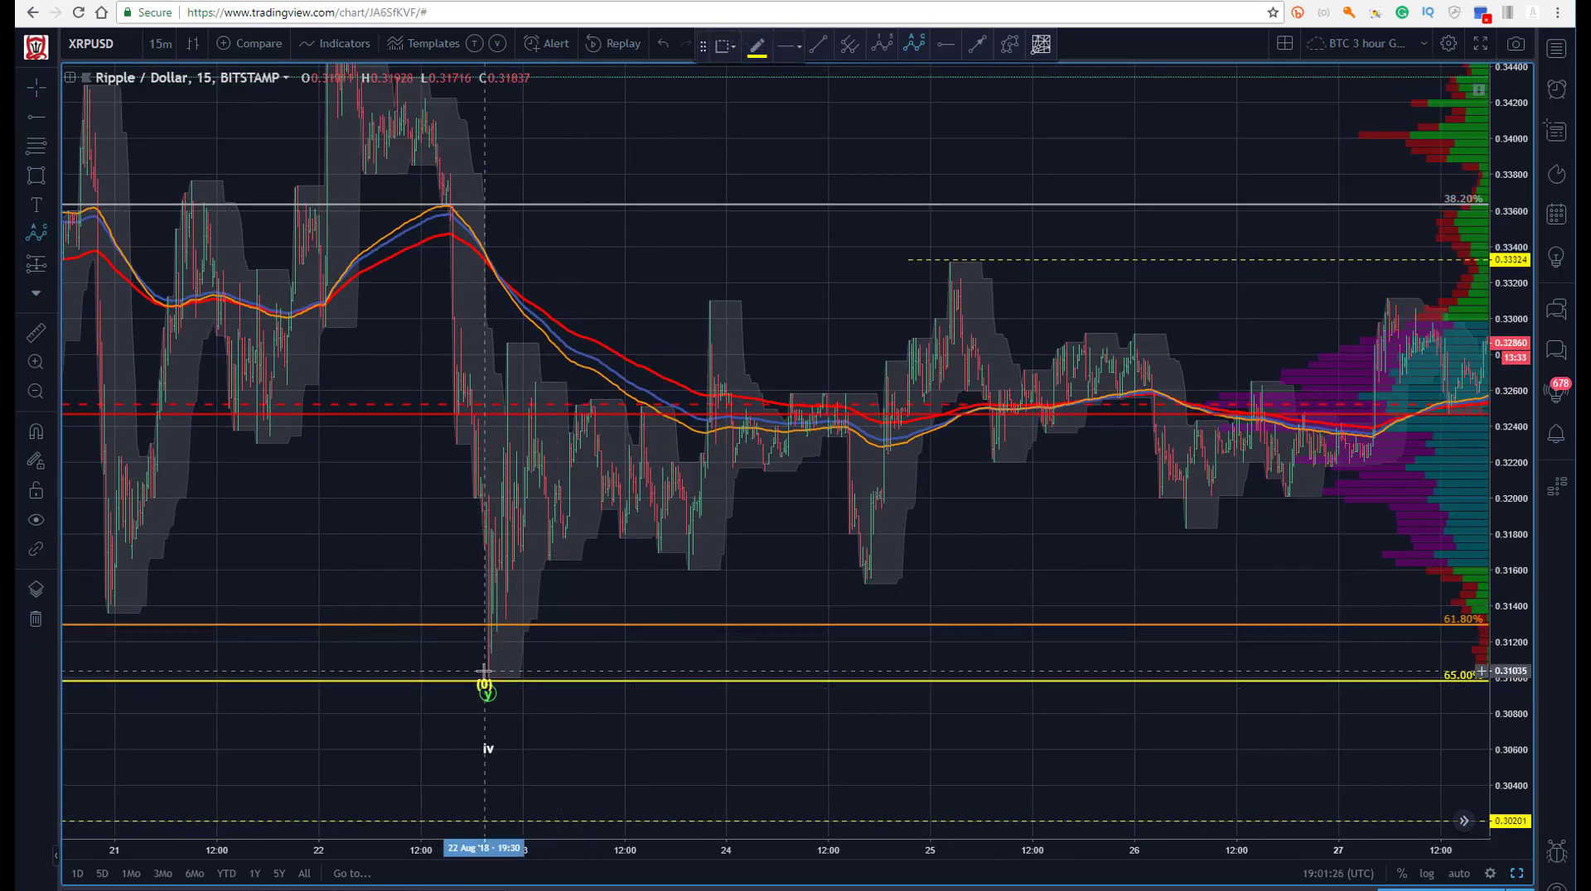
pyautogui.click(707, 312)
pyautogui.click(865, 590)
pyautogui.click(953, 252)
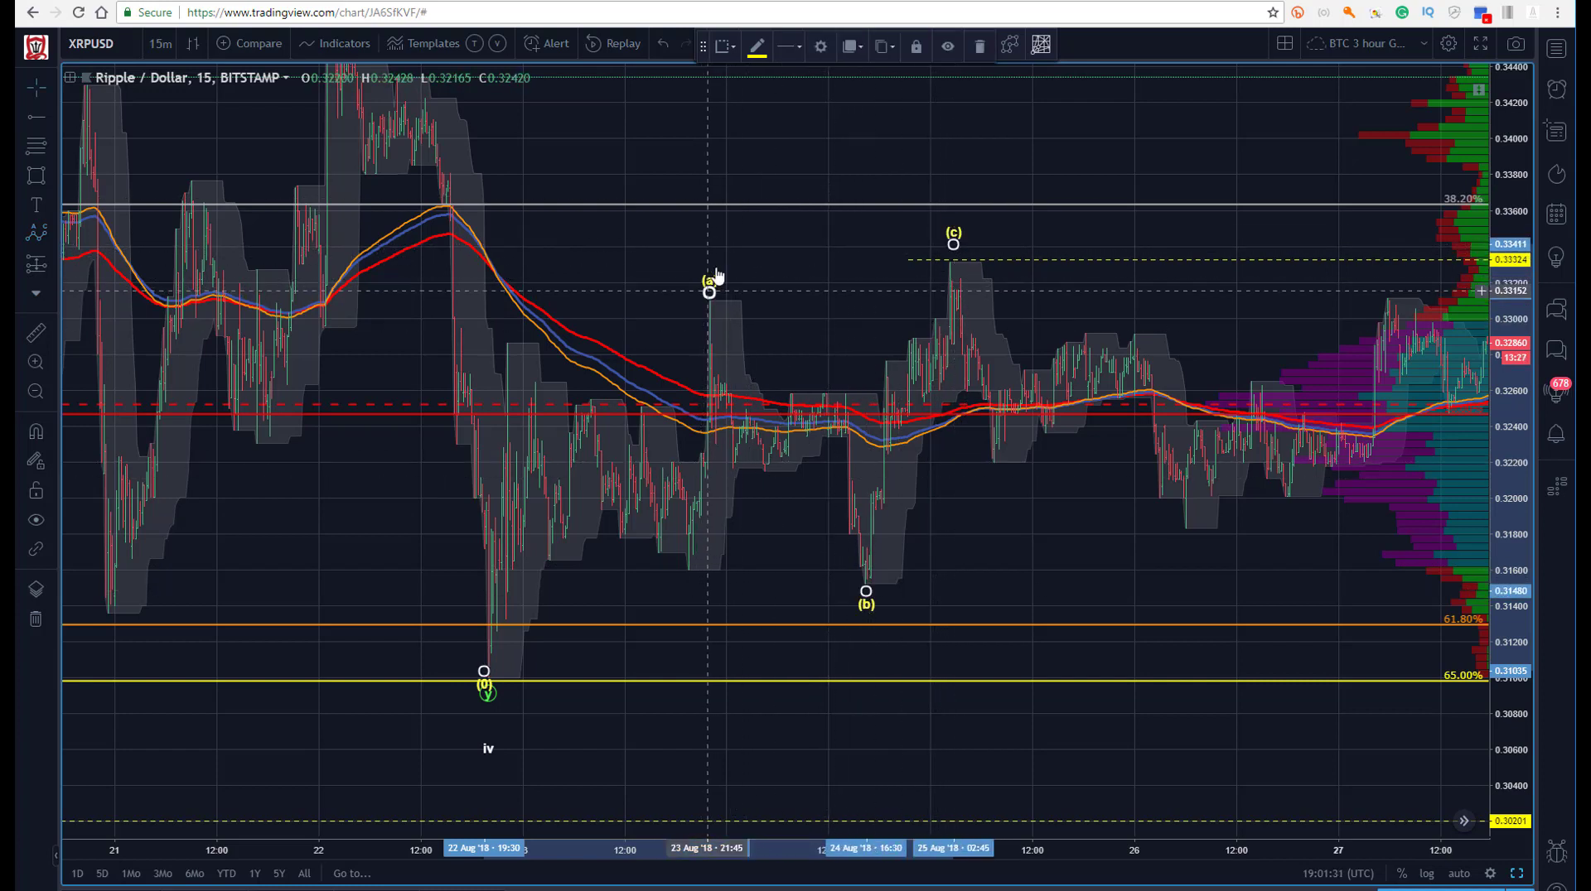
# Set the ABC wave's degree to Submicro and align the horizontal ray with the 25 August high at about 0.333.
pyautogui.click(820, 45)
pyautogui.click(781, 426)
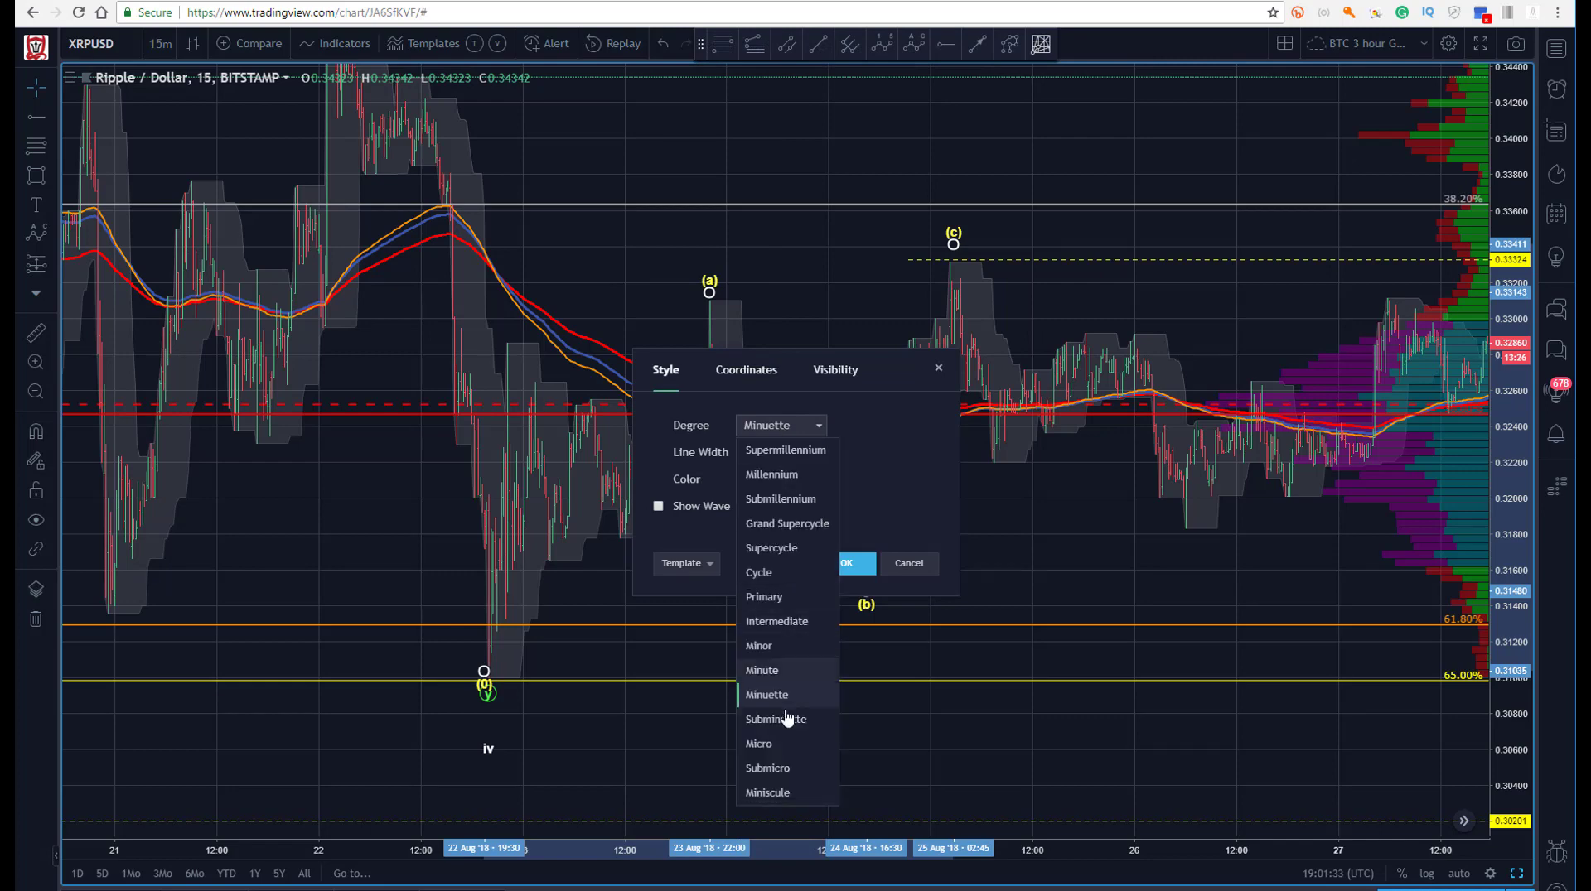
pyautogui.click(779, 763)
pyautogui.click(846, 565)
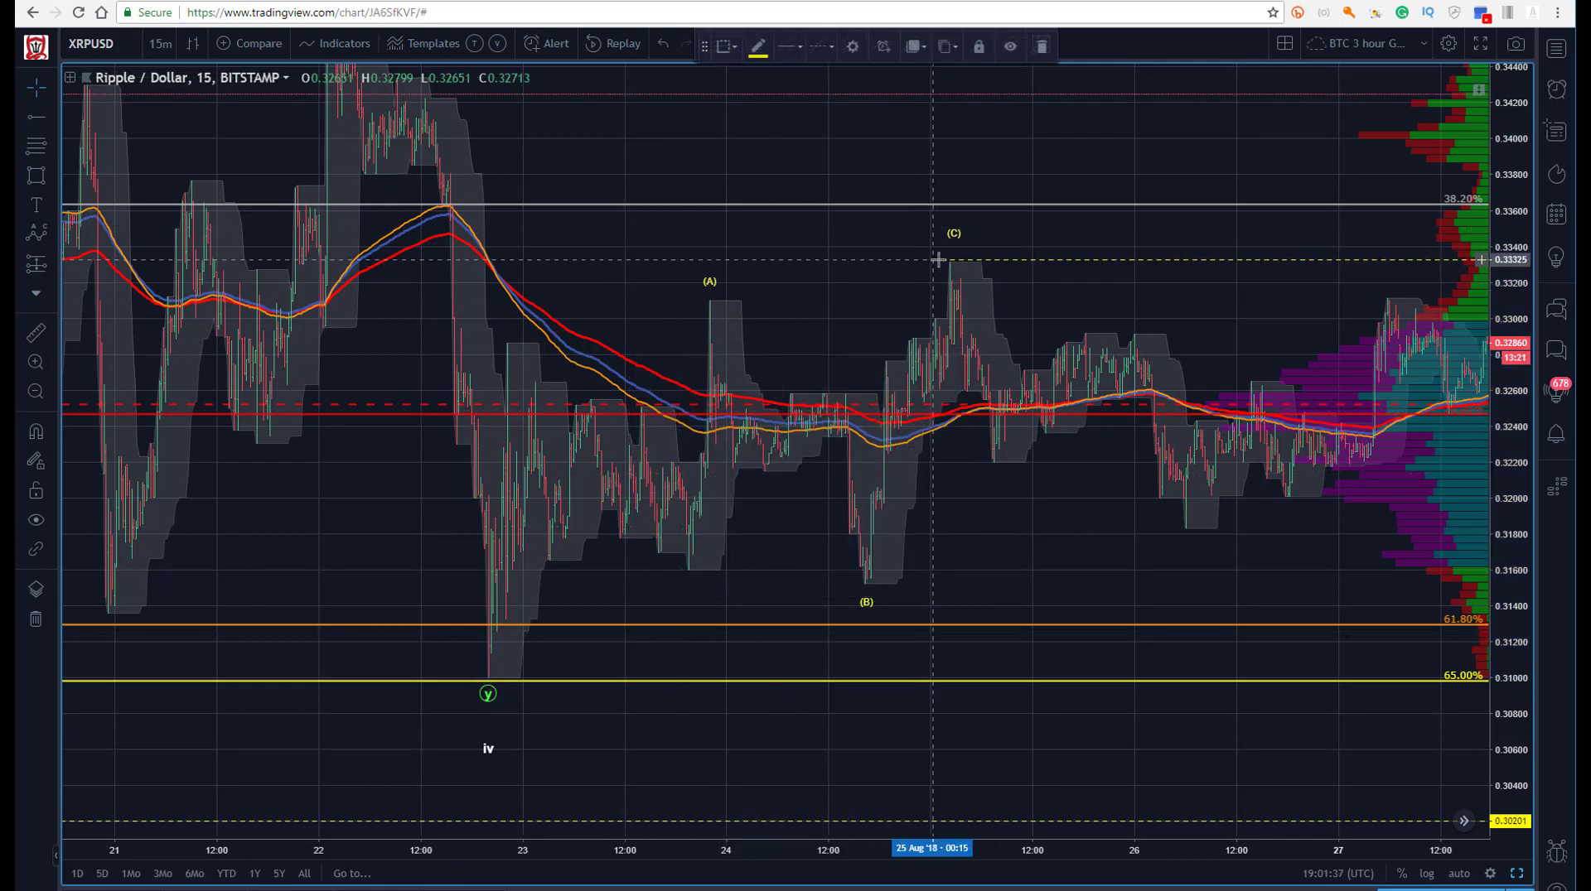
pyautogui.moveTo(909, 260); pyautogui.dragTo(942, 263)
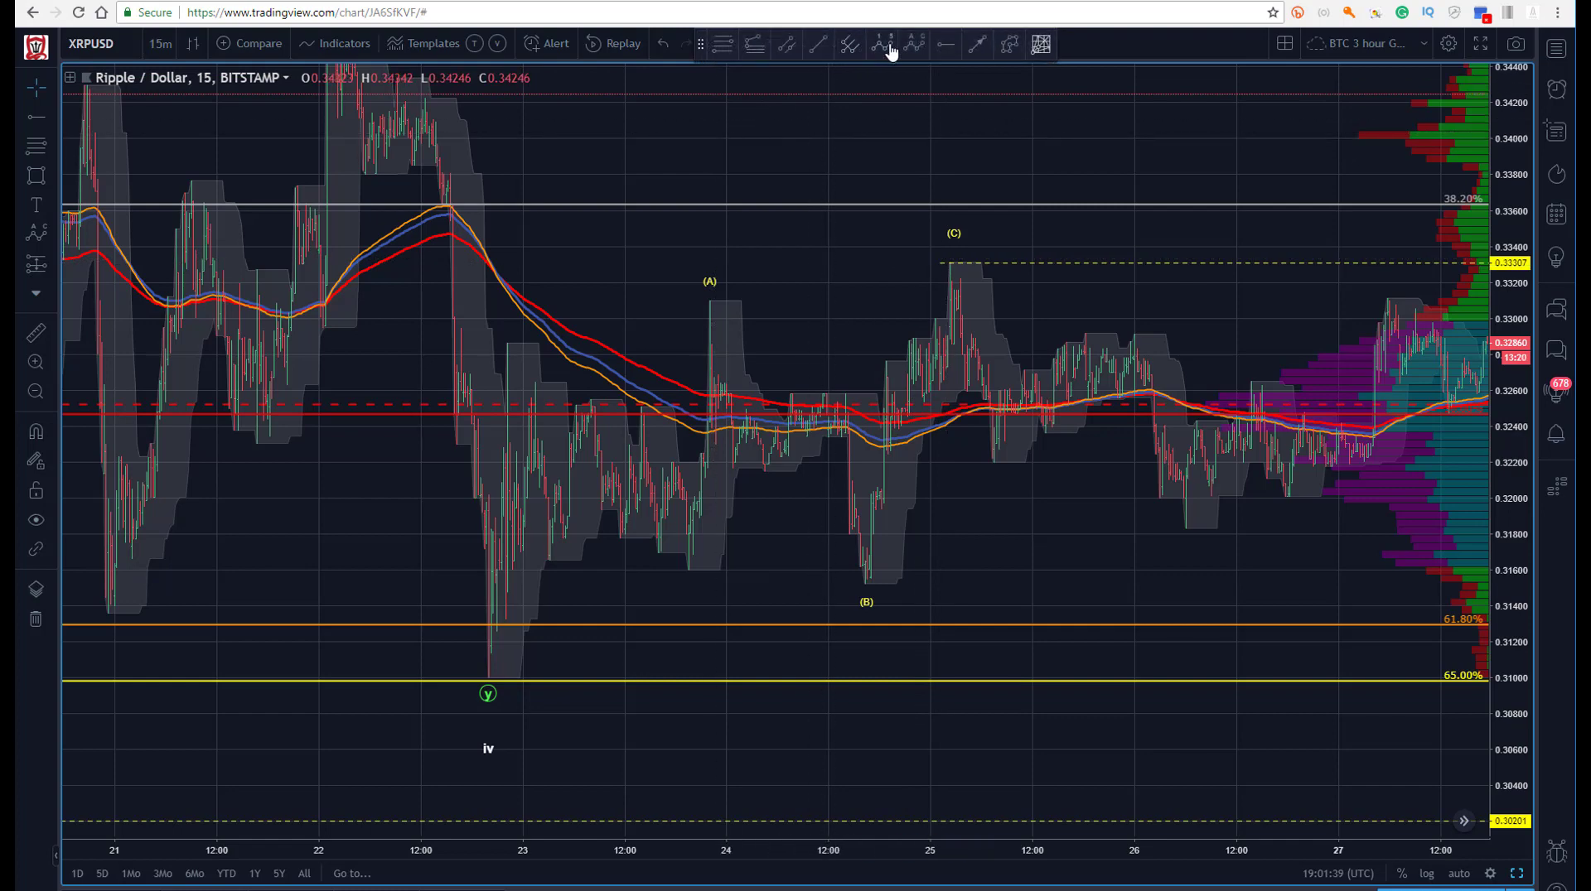
# Draw a five-wave impulse from the 22 August low, with i at about 0.337 above (C), ii at 0.317 on 26 August and iii at 0.343.
pyautogui.click(888, 45)
pyautogui.click(484, 679)
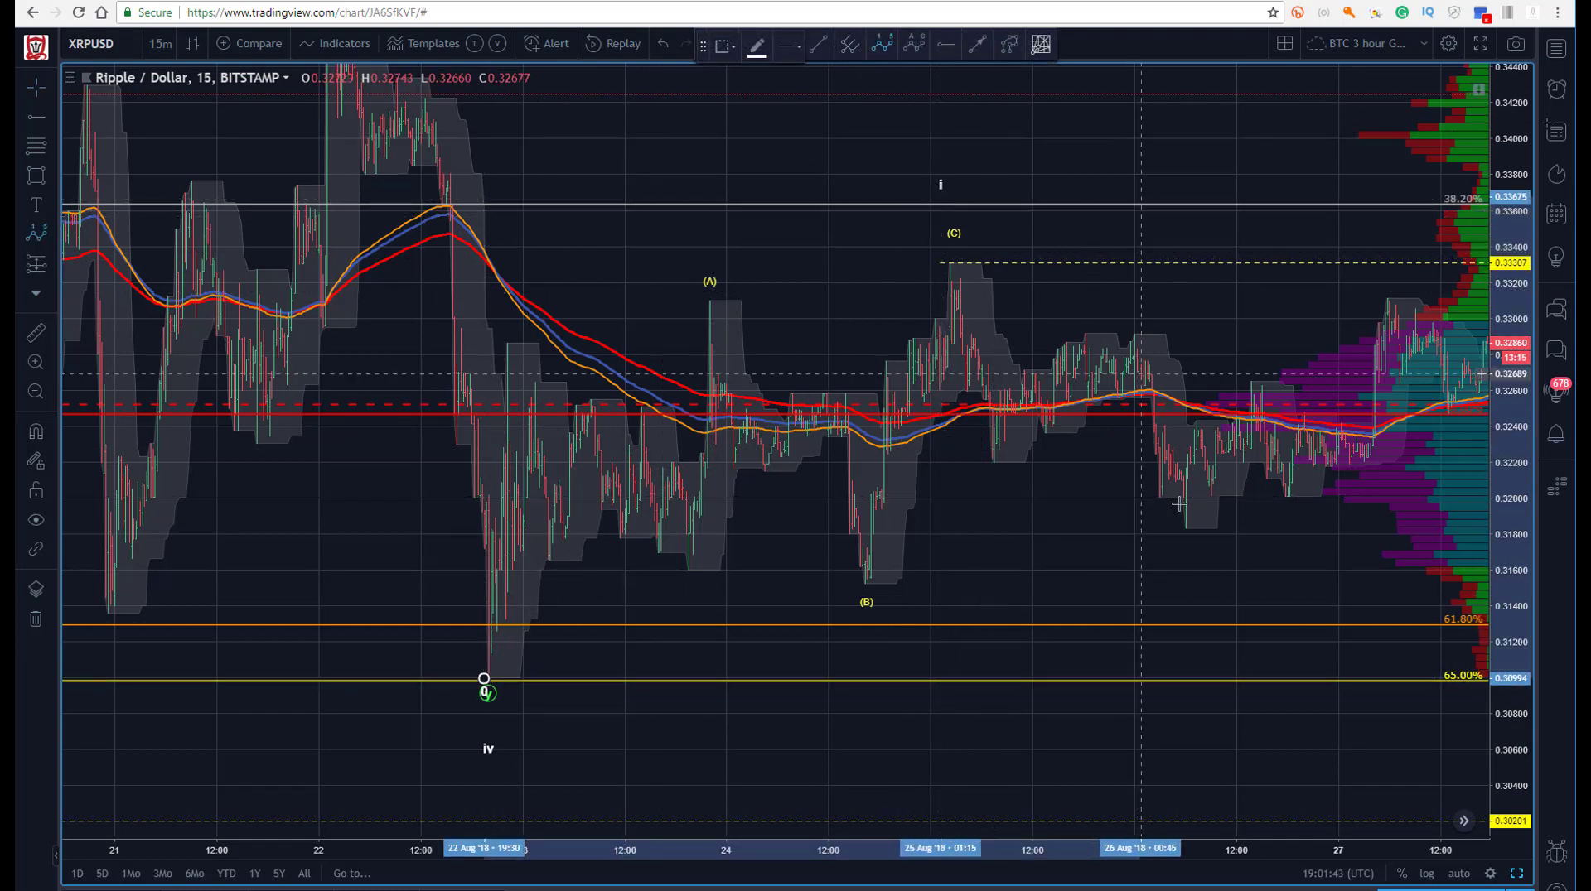
pyautogui.click(1399, 76)
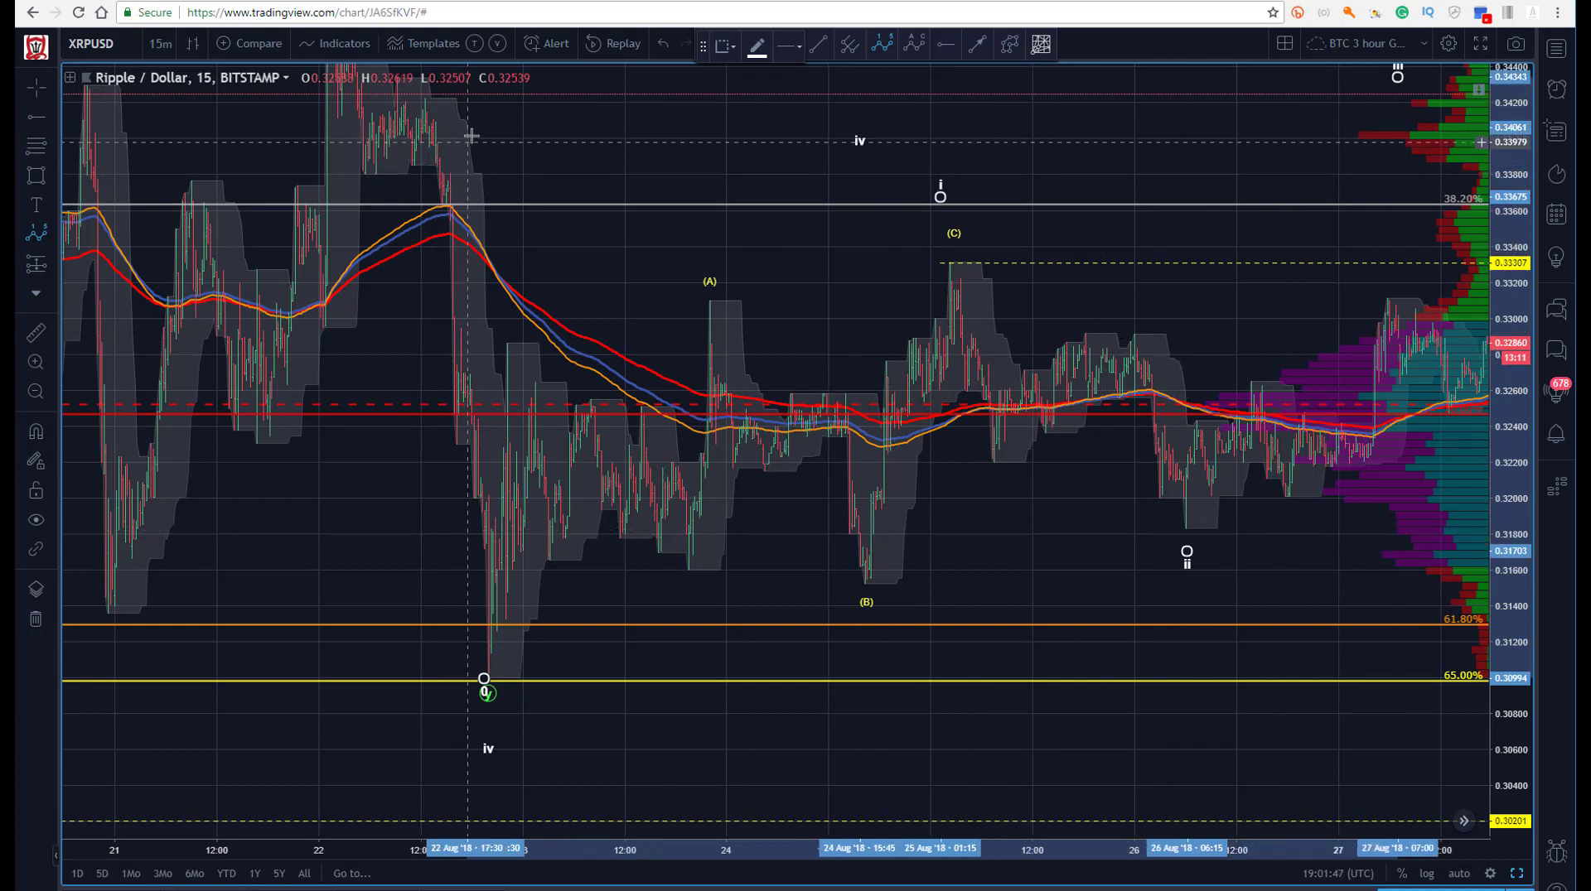
pyautogui.click(859, 128)
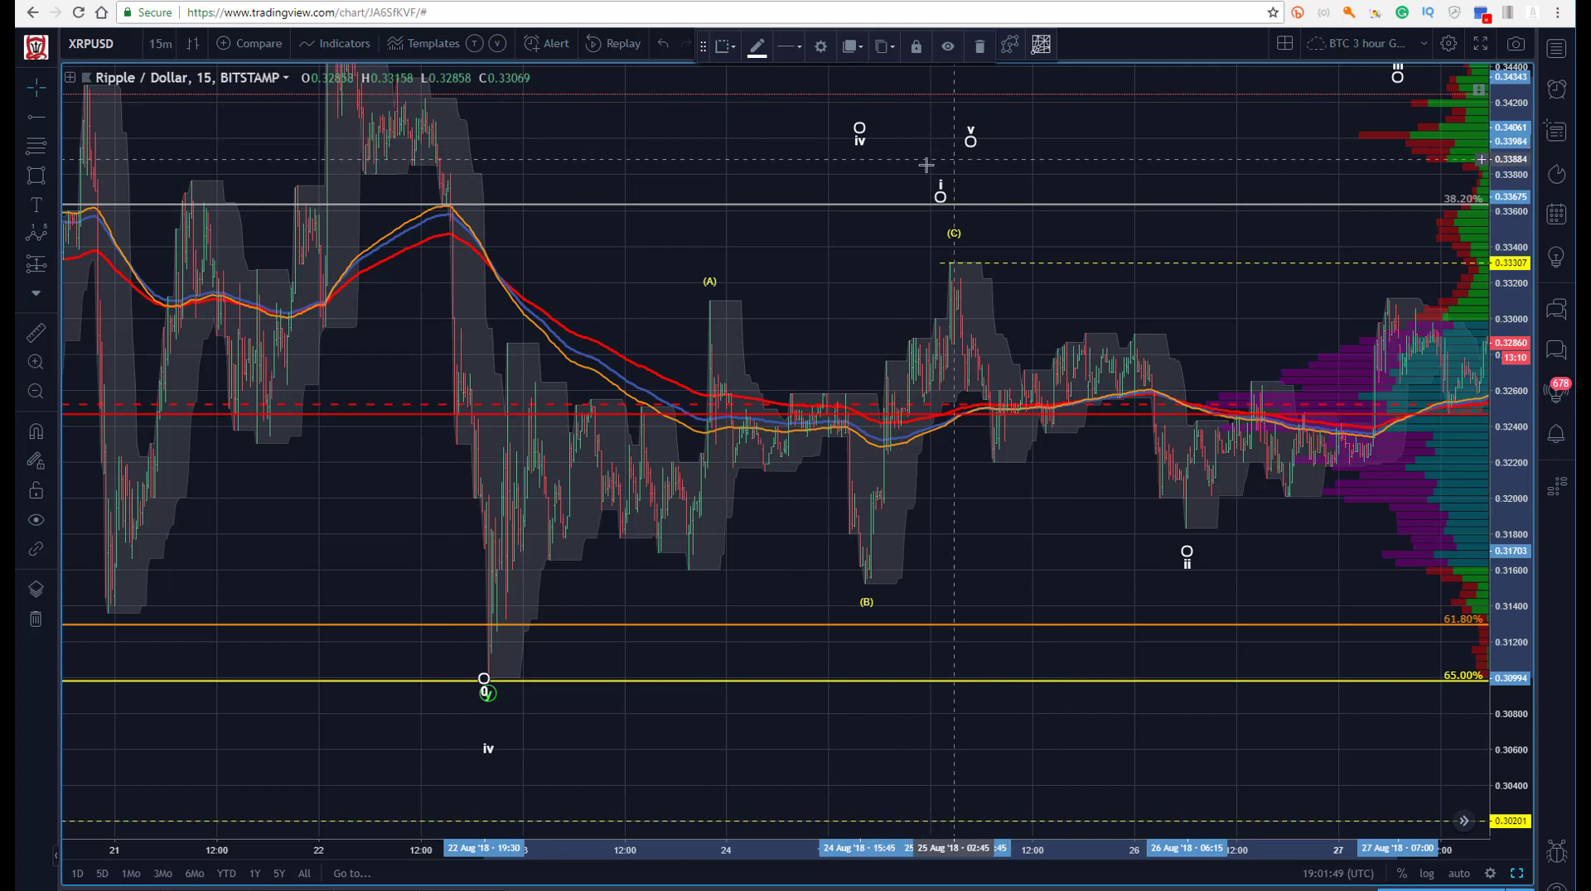
pyautogui.click(953, 159)
# Move the impulse's v and iv to 29 August at about 0.347 and 0.337, and place i above (C) at about 0.336.
pyautogui.moveTo(735, 160); pyautogui.dragTo(348, 258)
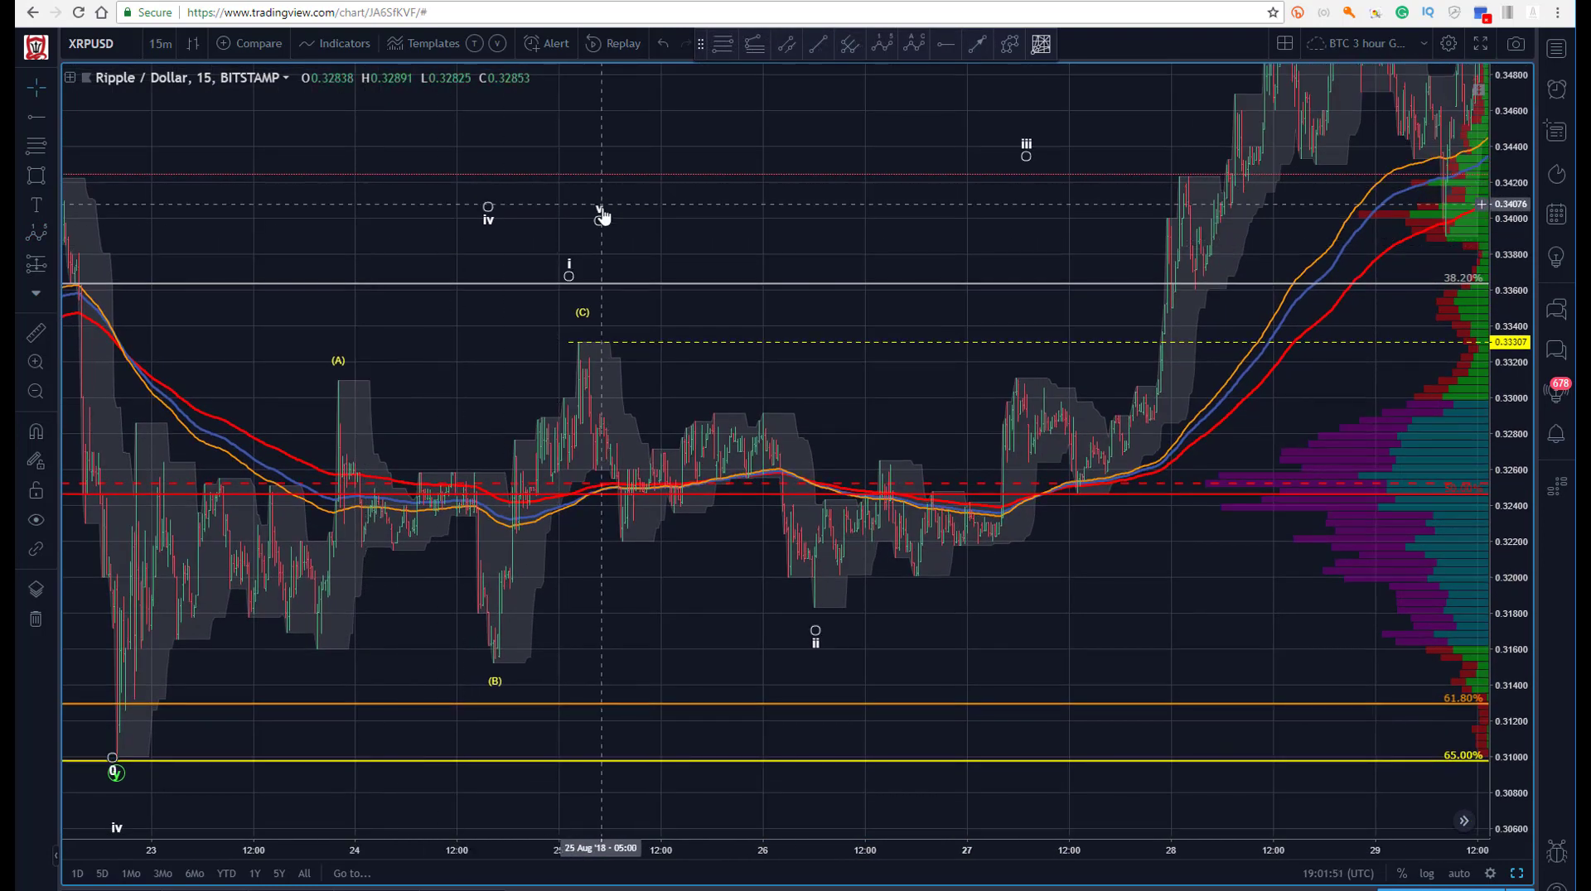
pyautogui.moveTo(602, 213); pyautogui.dragTo(1450, 87)
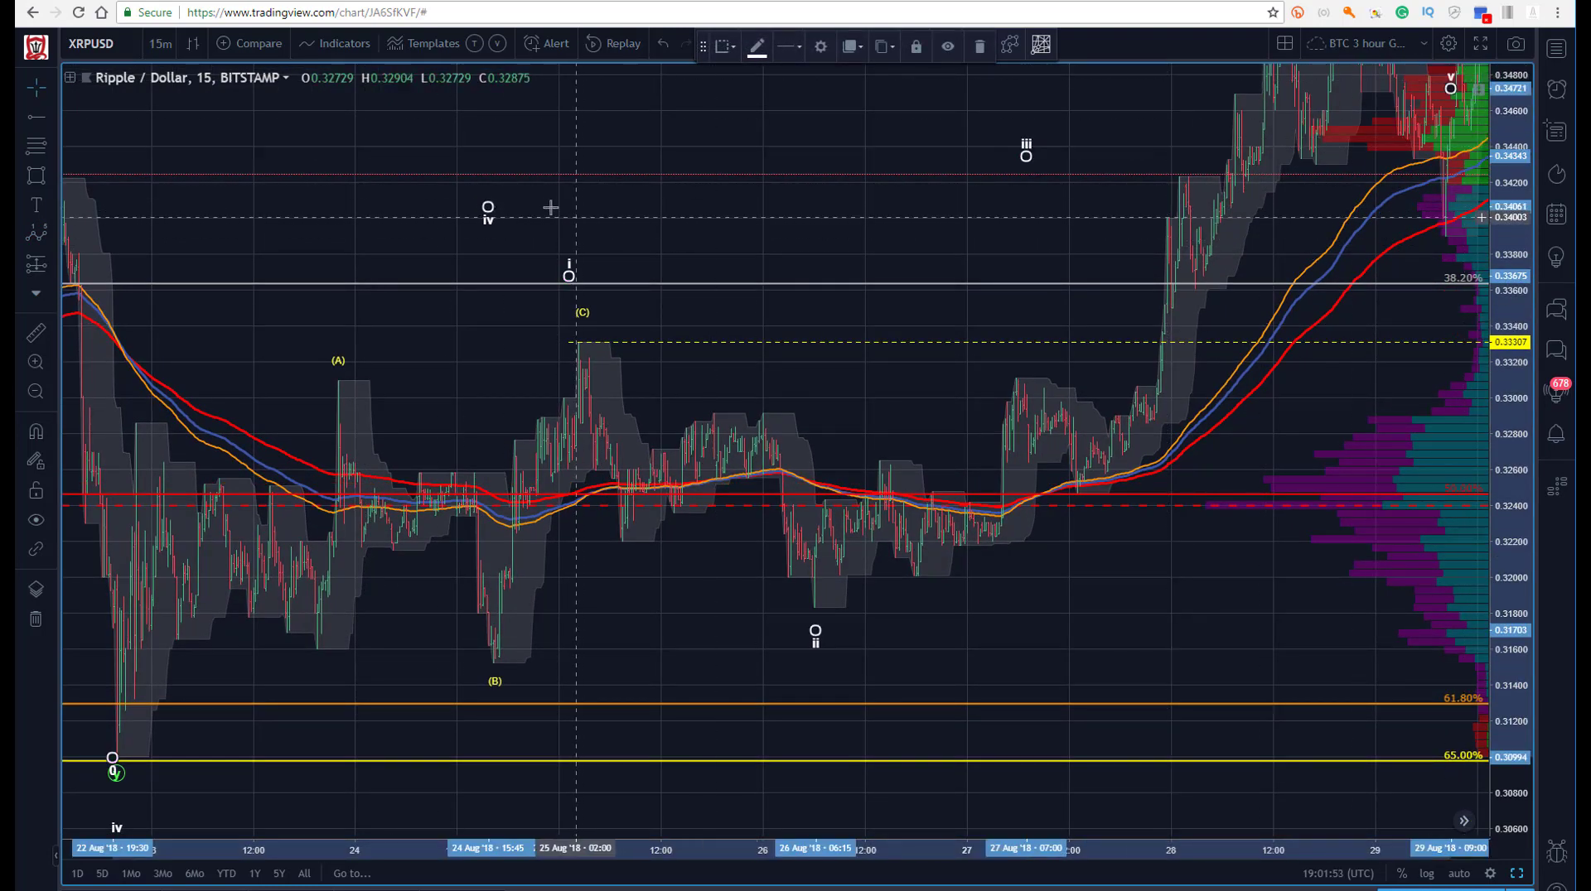
pyautogui.moveTo(488, 208); pyautogui.dragTo(1425, 286)
pyautogui.click(648, 290)
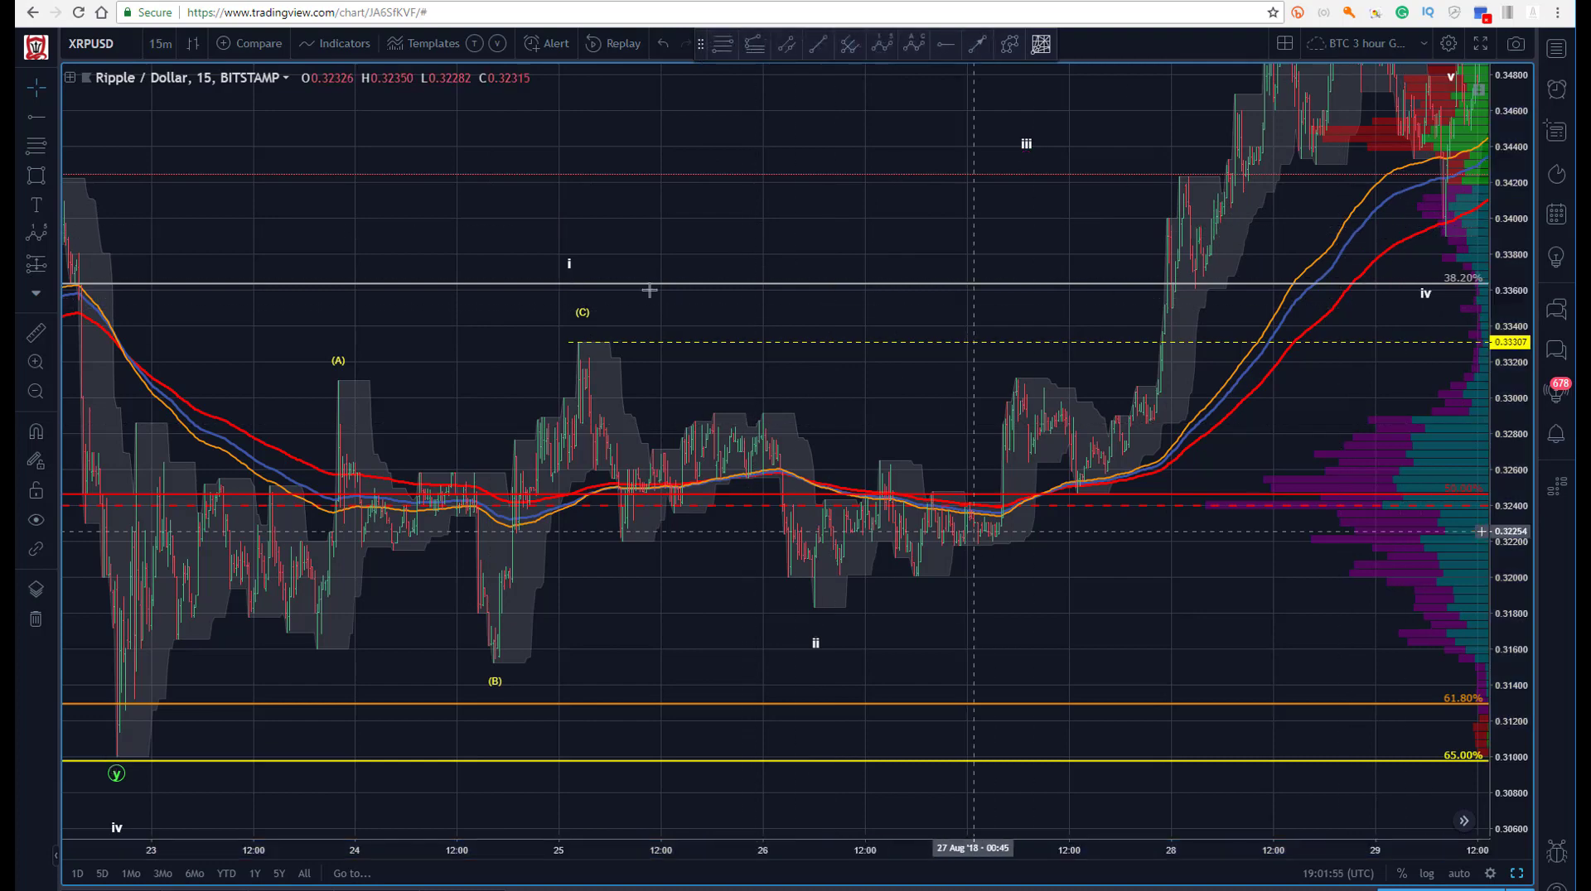
pyautogui.moveTo(569, 264); pyautogui.dragTo(578, 290)
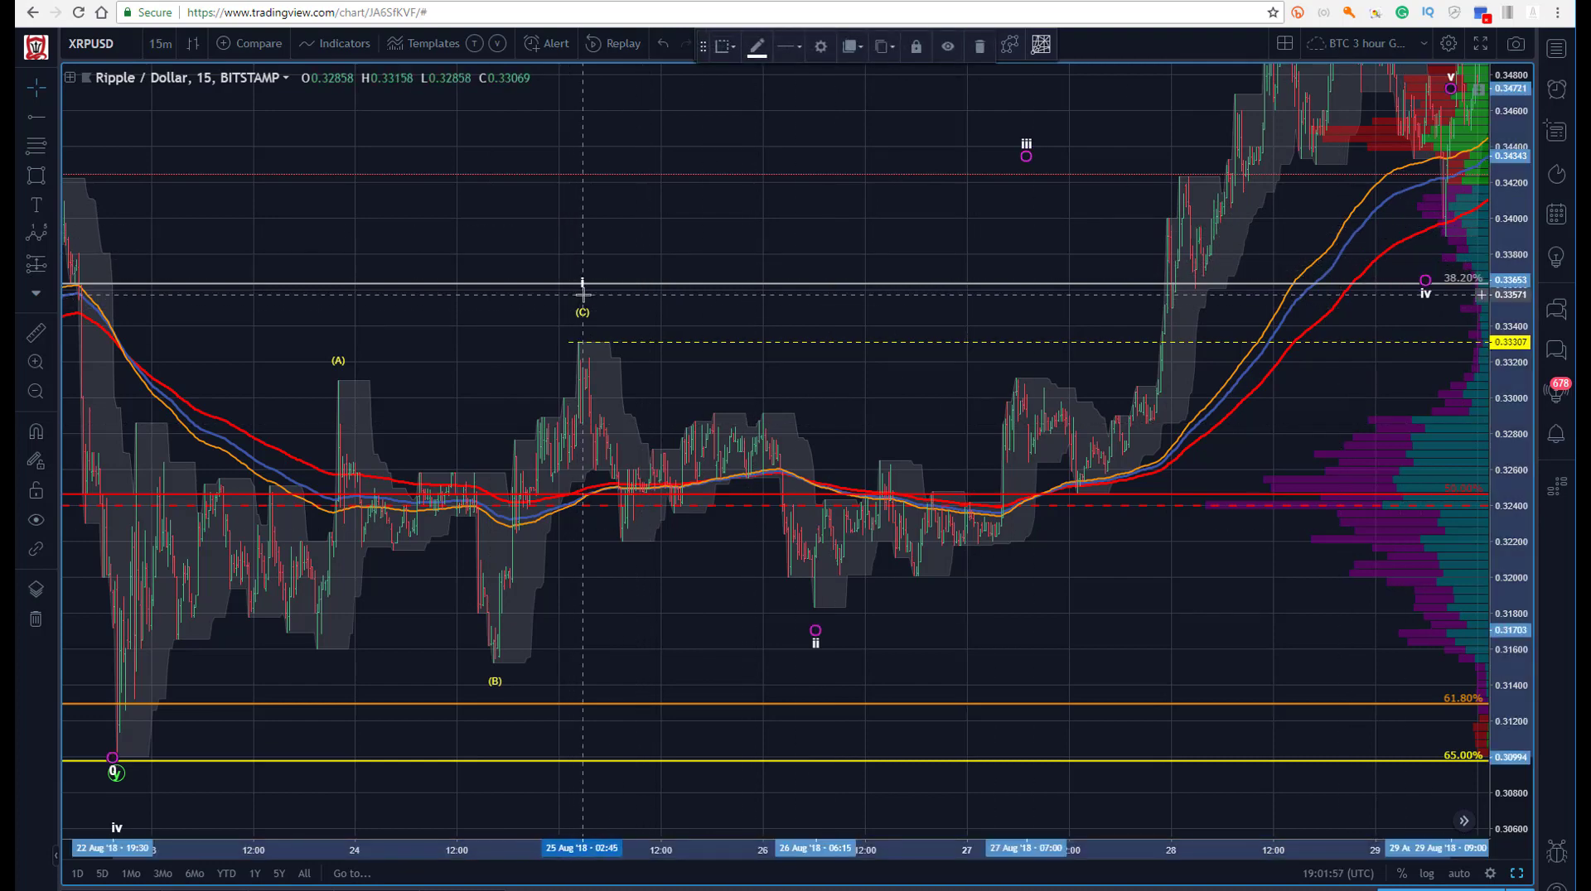
# Place the impulse's iii on the 28 August high at about 0.358, with iv at about 0.333 and v at 0.356 on 30 August.
pyautogui.moveTo(906, 227); pyautogui.dragTo(589, 383)
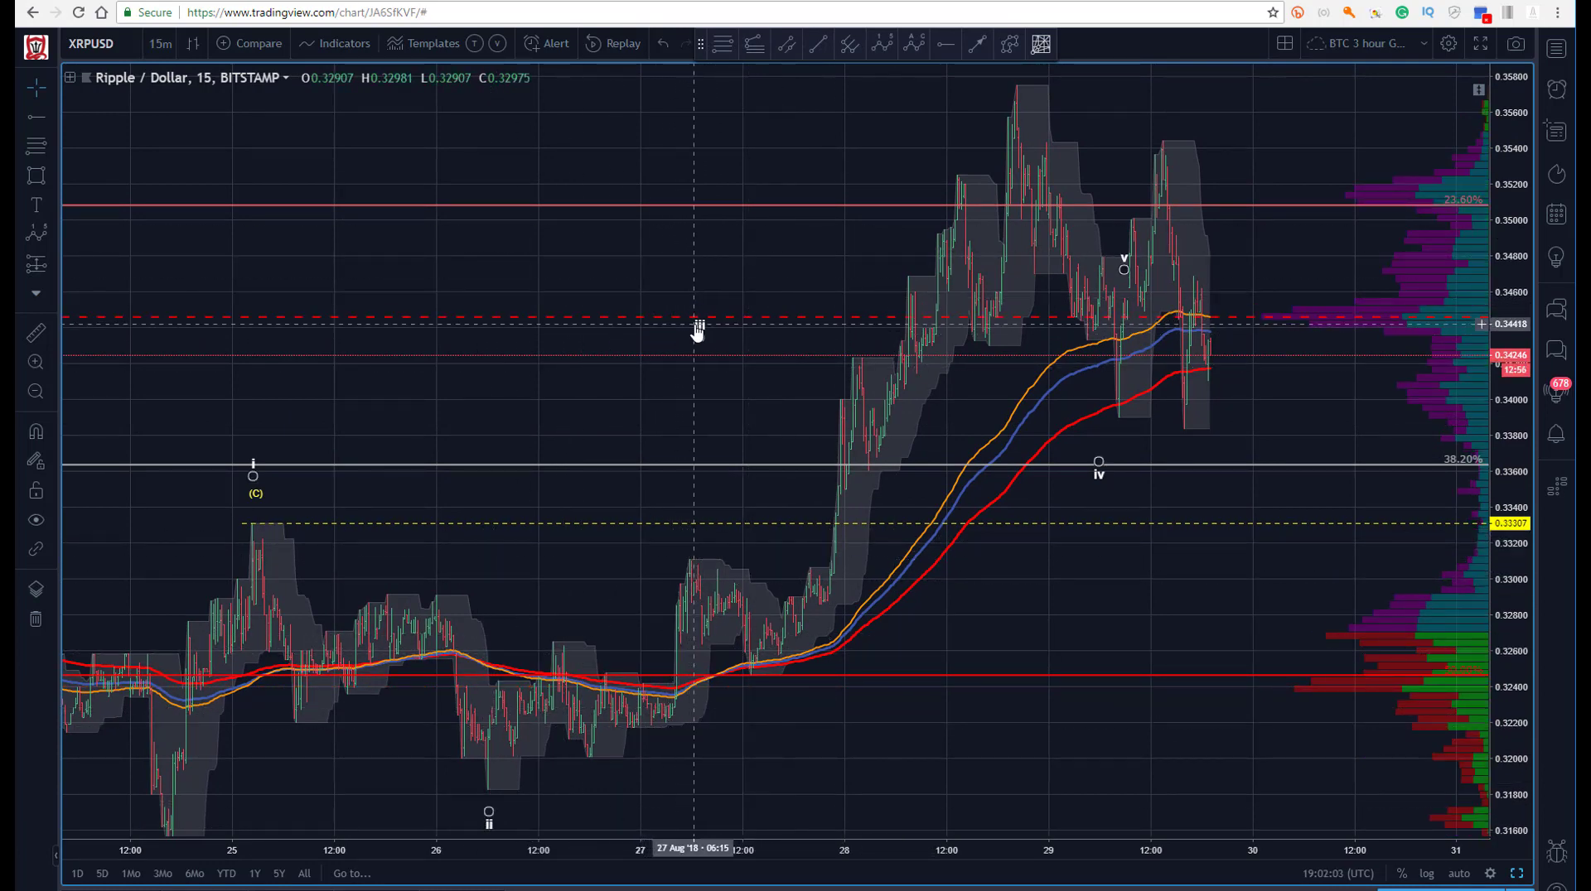
pyautogui.moveTo(697, 329); pyautogui.dragTo(1000, 90)
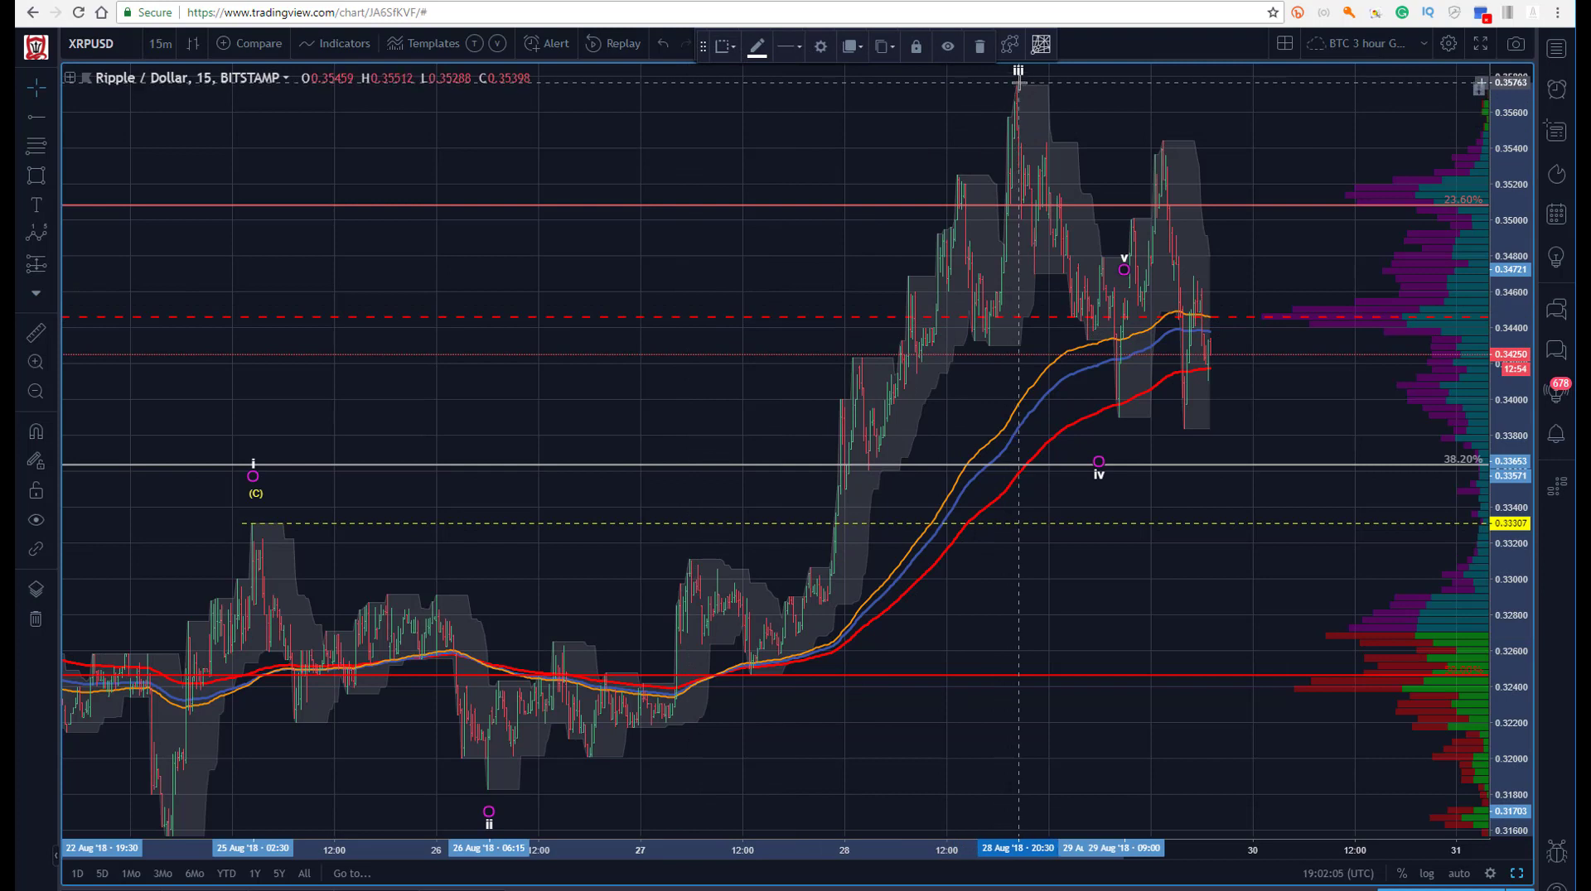
pyautogui.click(754, 172)
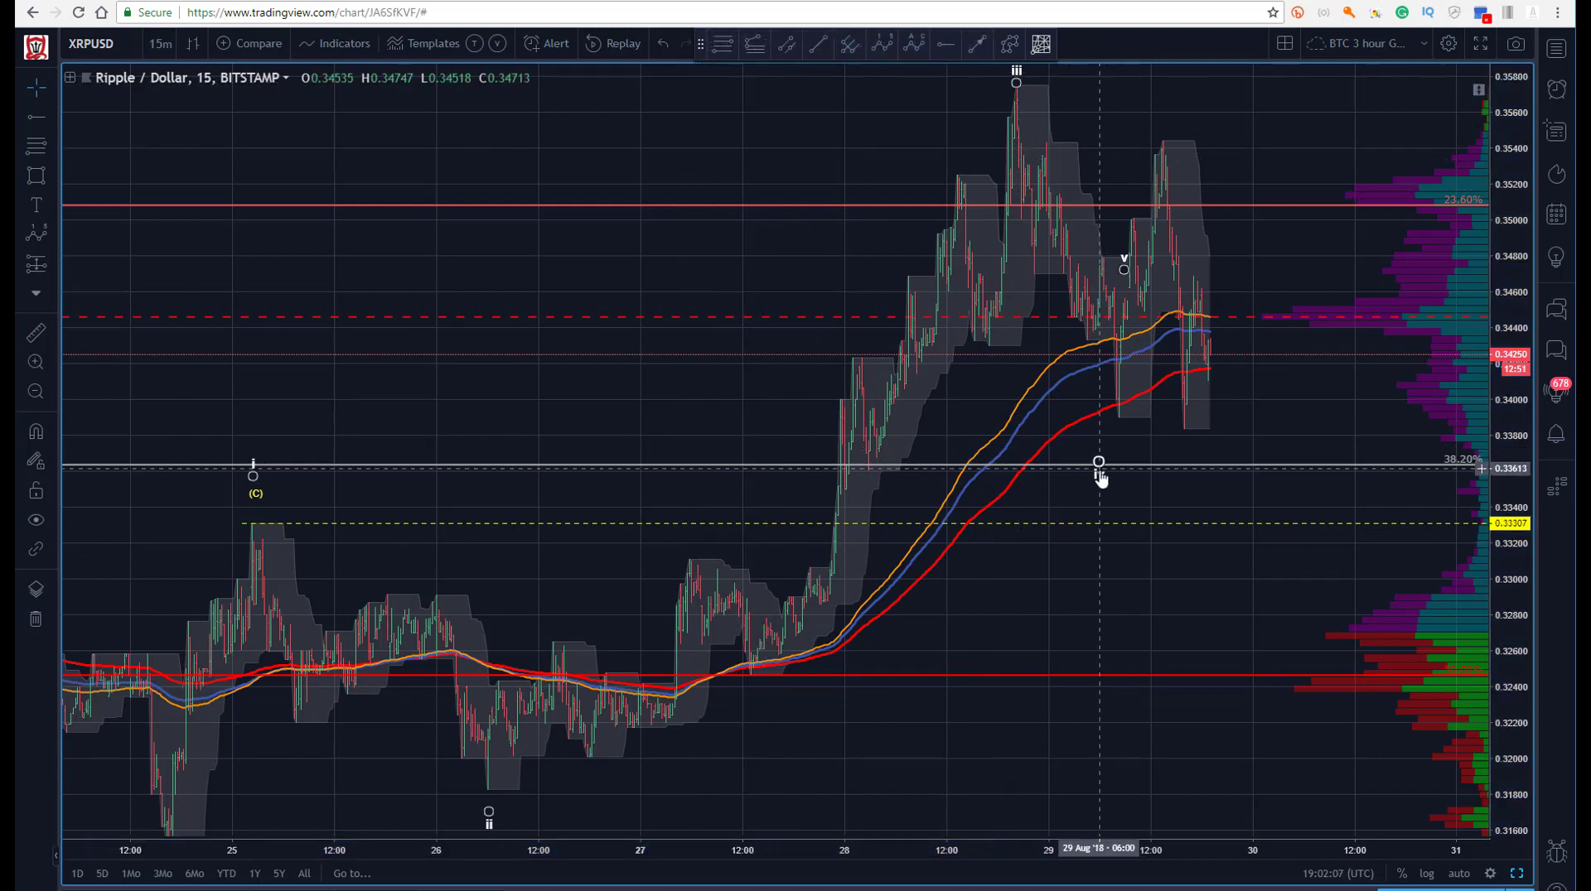
pyautogui.moveTo(1100, 478); pyautogui.dragTo(1274, 525)
pyautogui.click(767, 280)
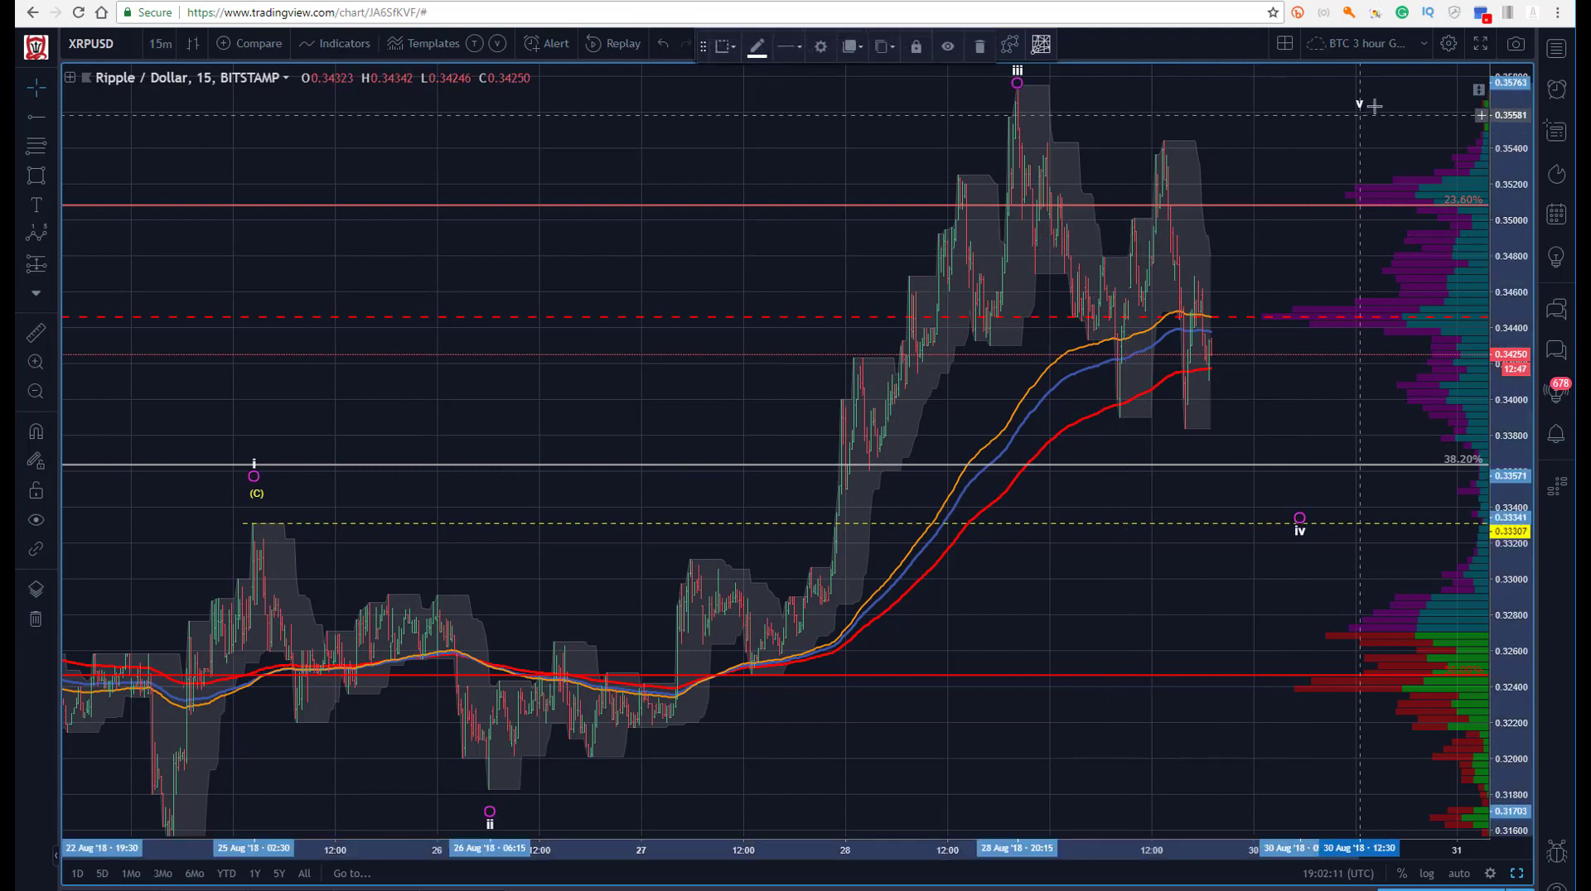
# Draw an Elliott ABC correction from the 28 August high, with (A) at about 0.339, (B) at 0.355 and (C) near iv on 30 August.
pyautogui.moveTo(782, 139); pyautogui.dragTo(534, 217)
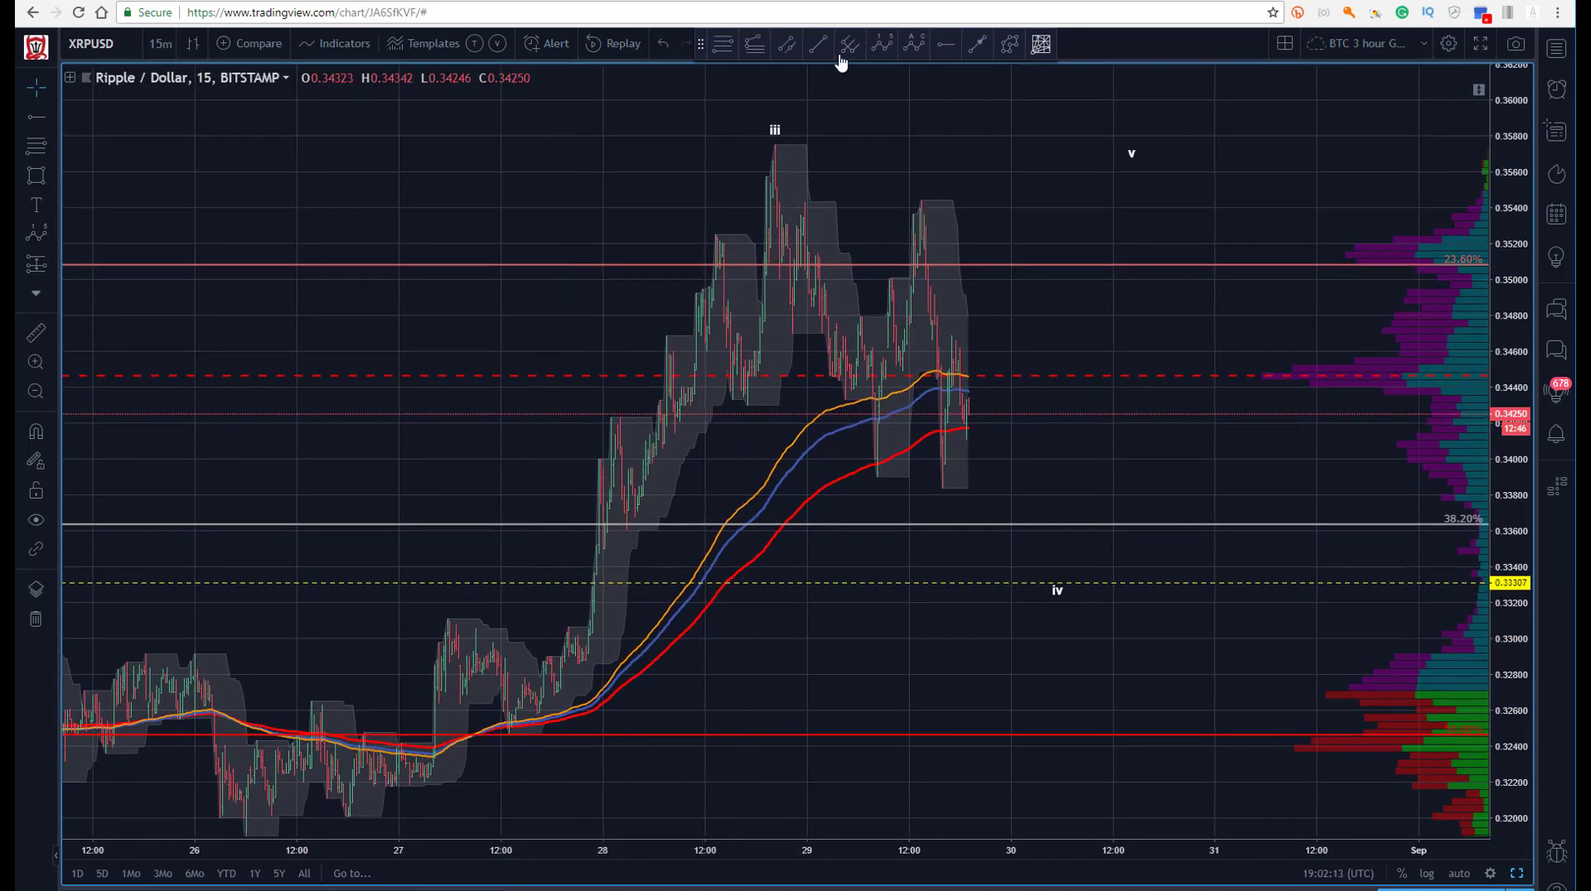
pyautogui.click(912, 47)
pyautogui.click(773, 144)
pyautogui.click(870, 485)
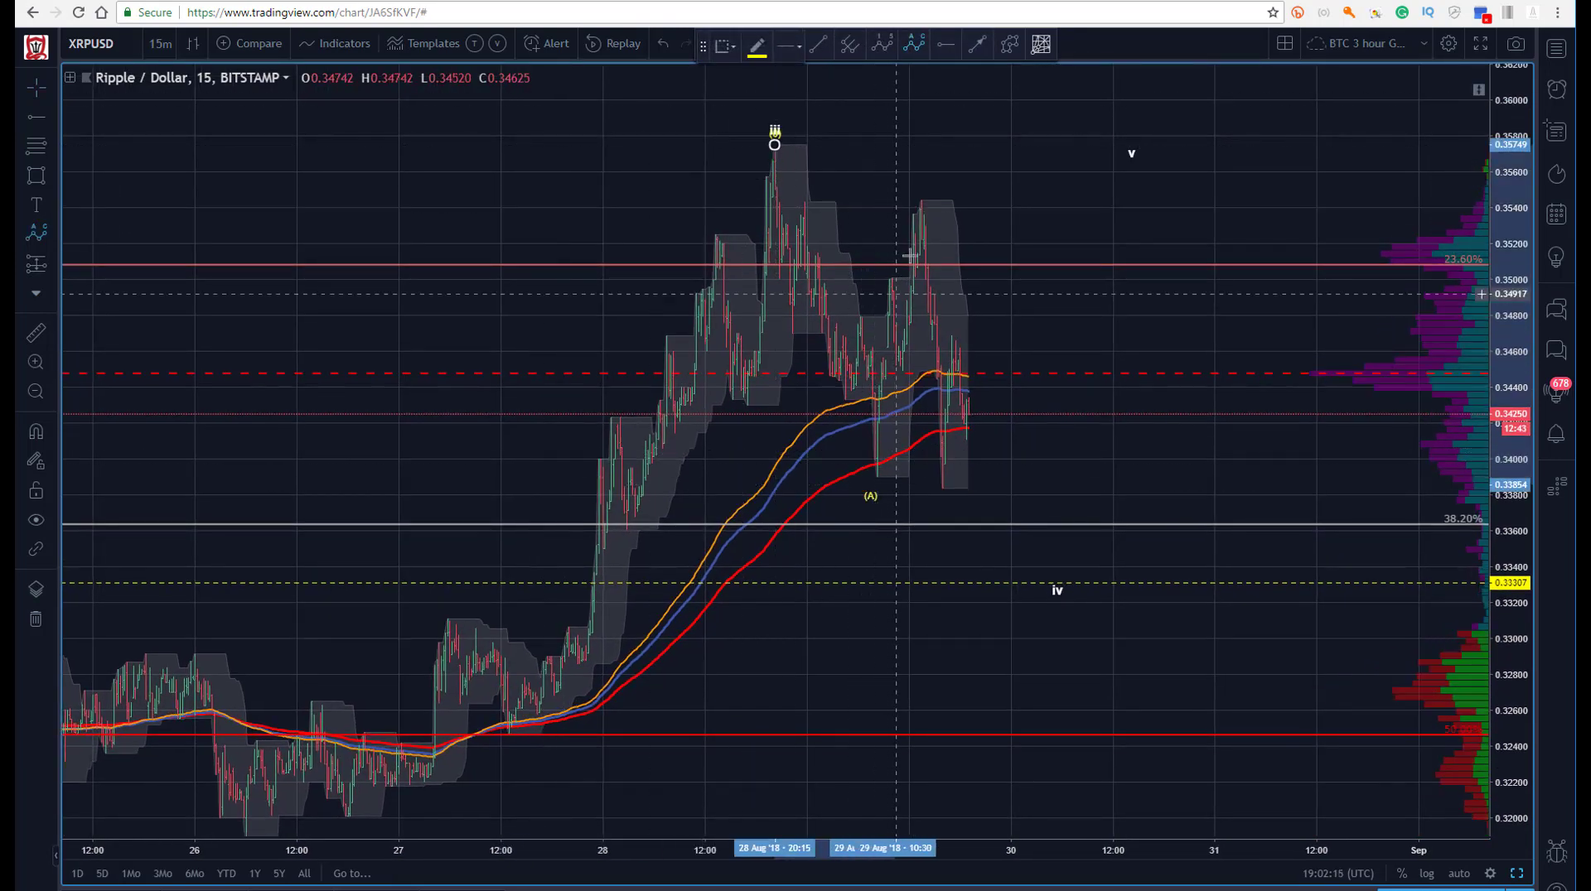
pyautogui.click(948, 447)
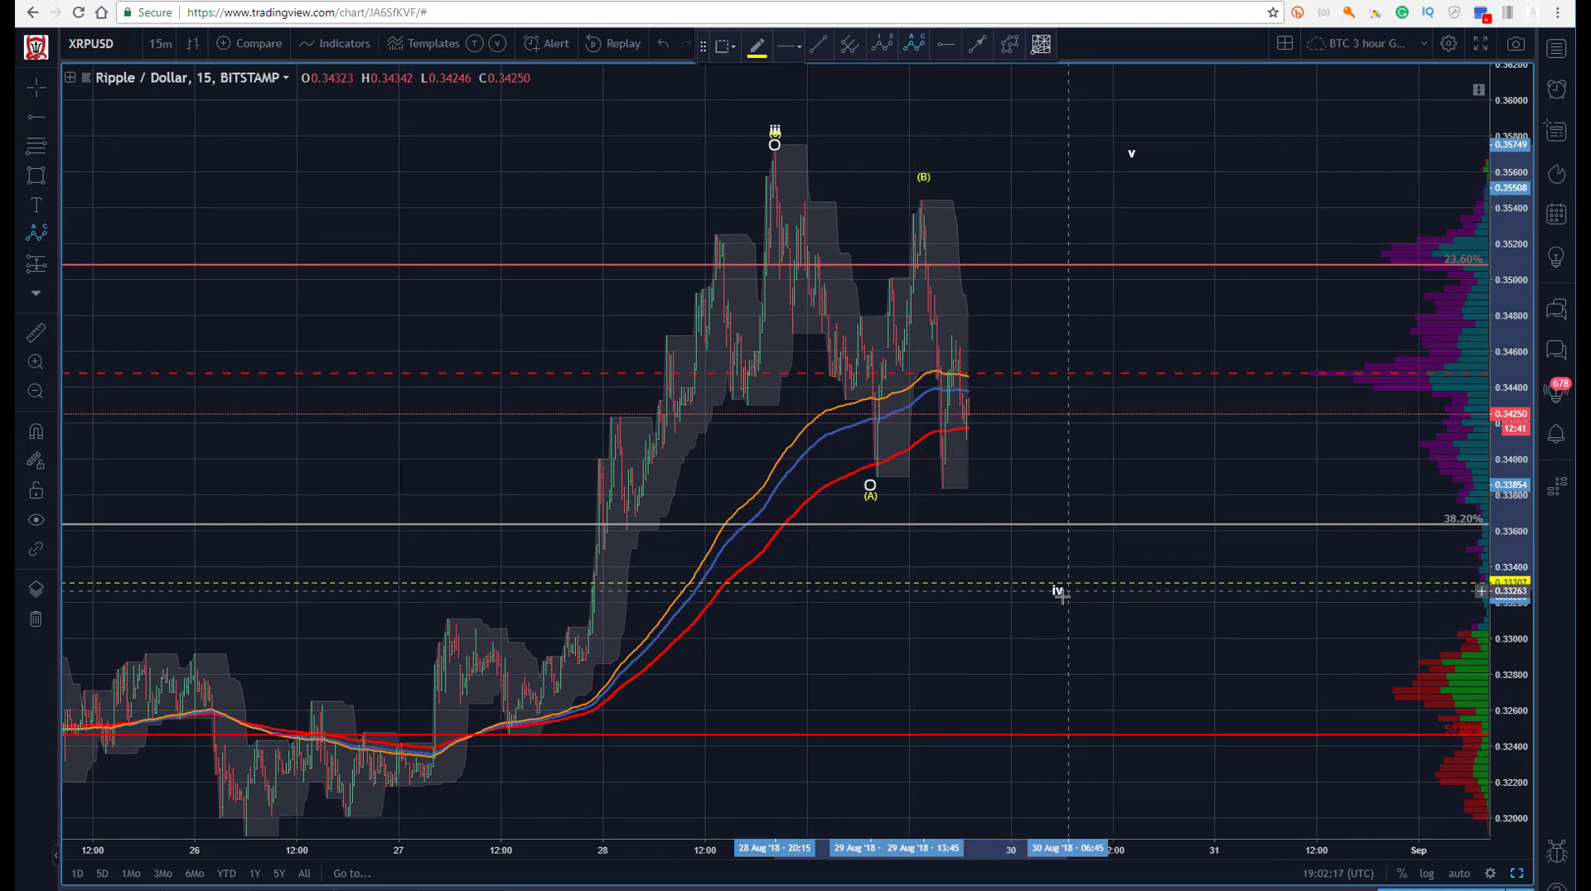
pyautogui.click(1064, 607)
# Align the new correction's (C) with the dashed ray at about 0.333 and place the impulse's iv just below it at about 0.332.
pyautogui.click(1037, 558)
pyautogui.moveTo(1060, 590)
pyautogui.mouseDown()
pyautogui.moveTo(1091, 593)
pyautogui.moveTo(1065, 651)
pyautogui.moveTo(1064, 585)
pyautogui.mouseUp()
pyautogui.click(1066, 618)
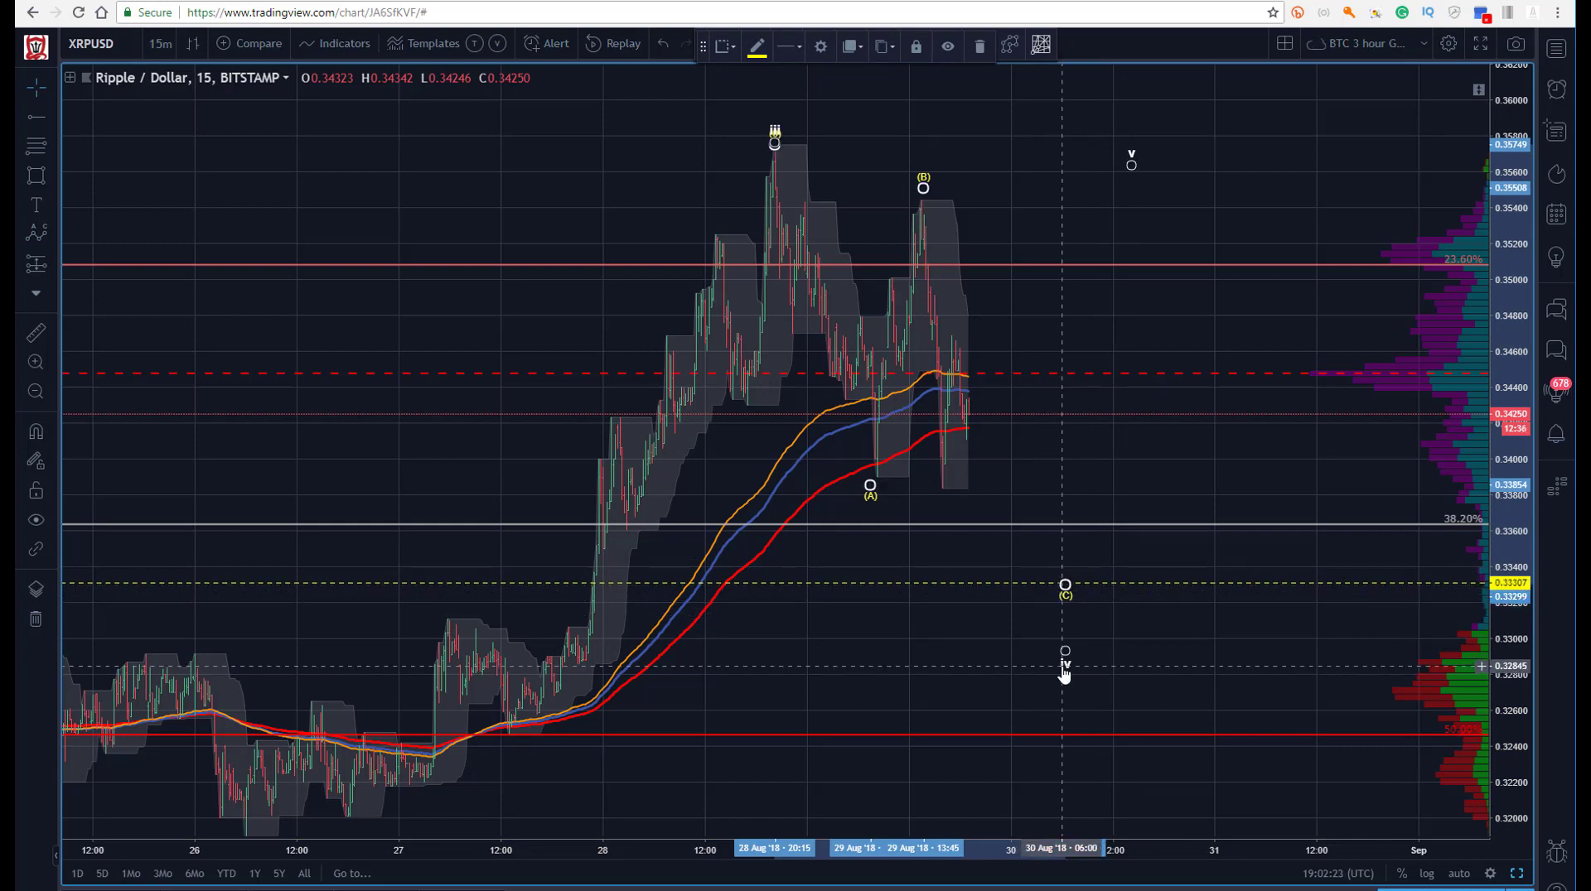
pyautogui.moveTo(1064, 670); pyautogui.dragTo(1065, 605)
pyautogui.click(582, 239)
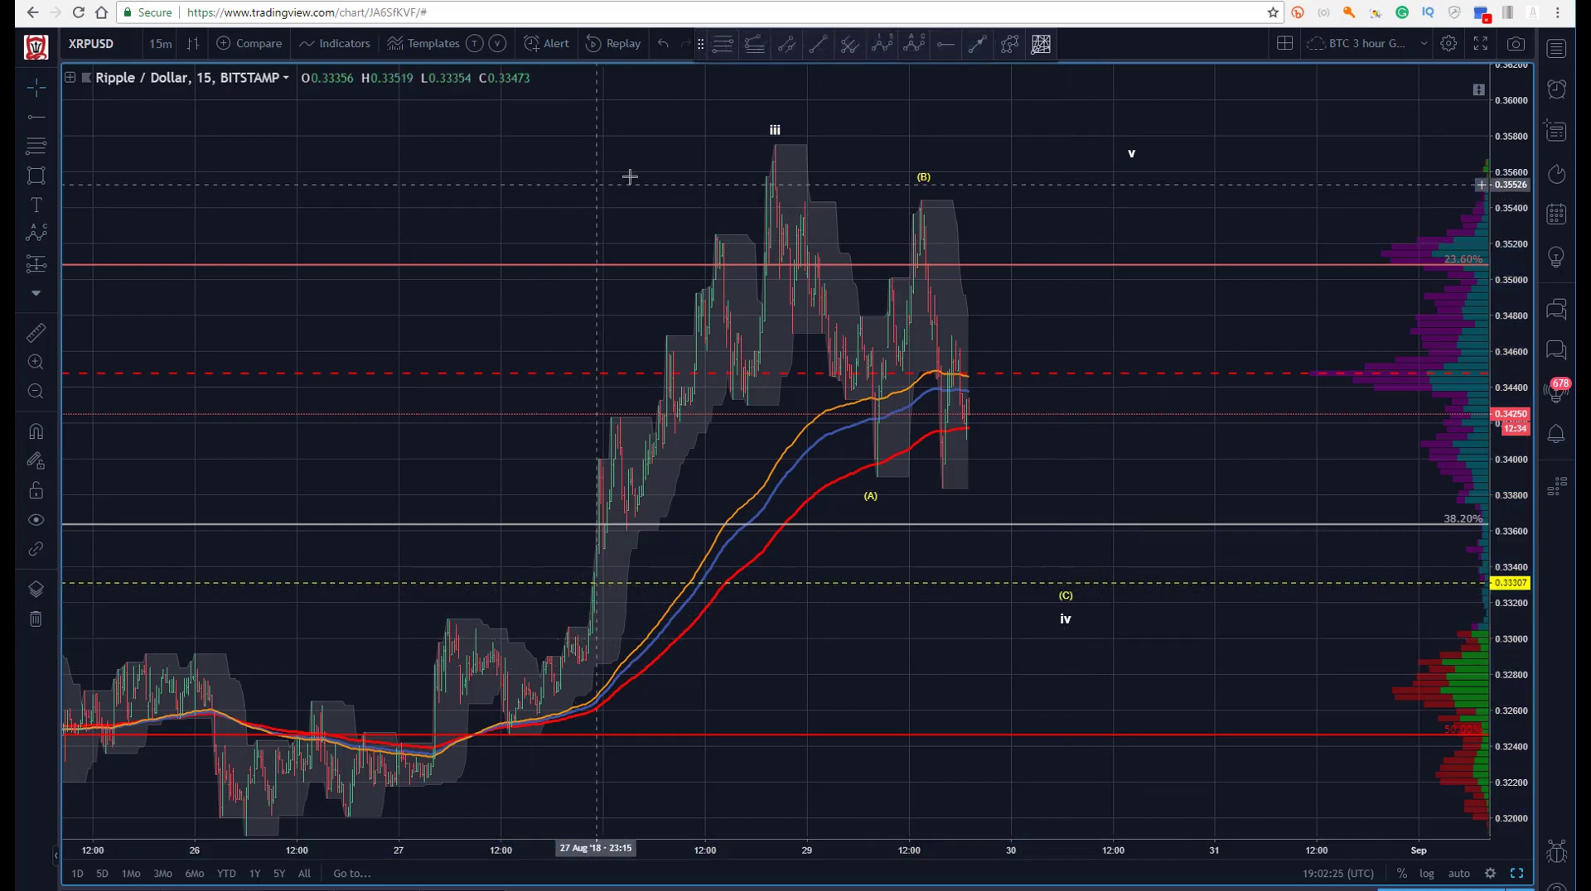
# Tighten the labels above the 25 August high, with (C) at about 0.333 and the impulse's i at about 0.335.
pyautogui.moveTo(718, 852); pyautogui.dragTo(962, 753)
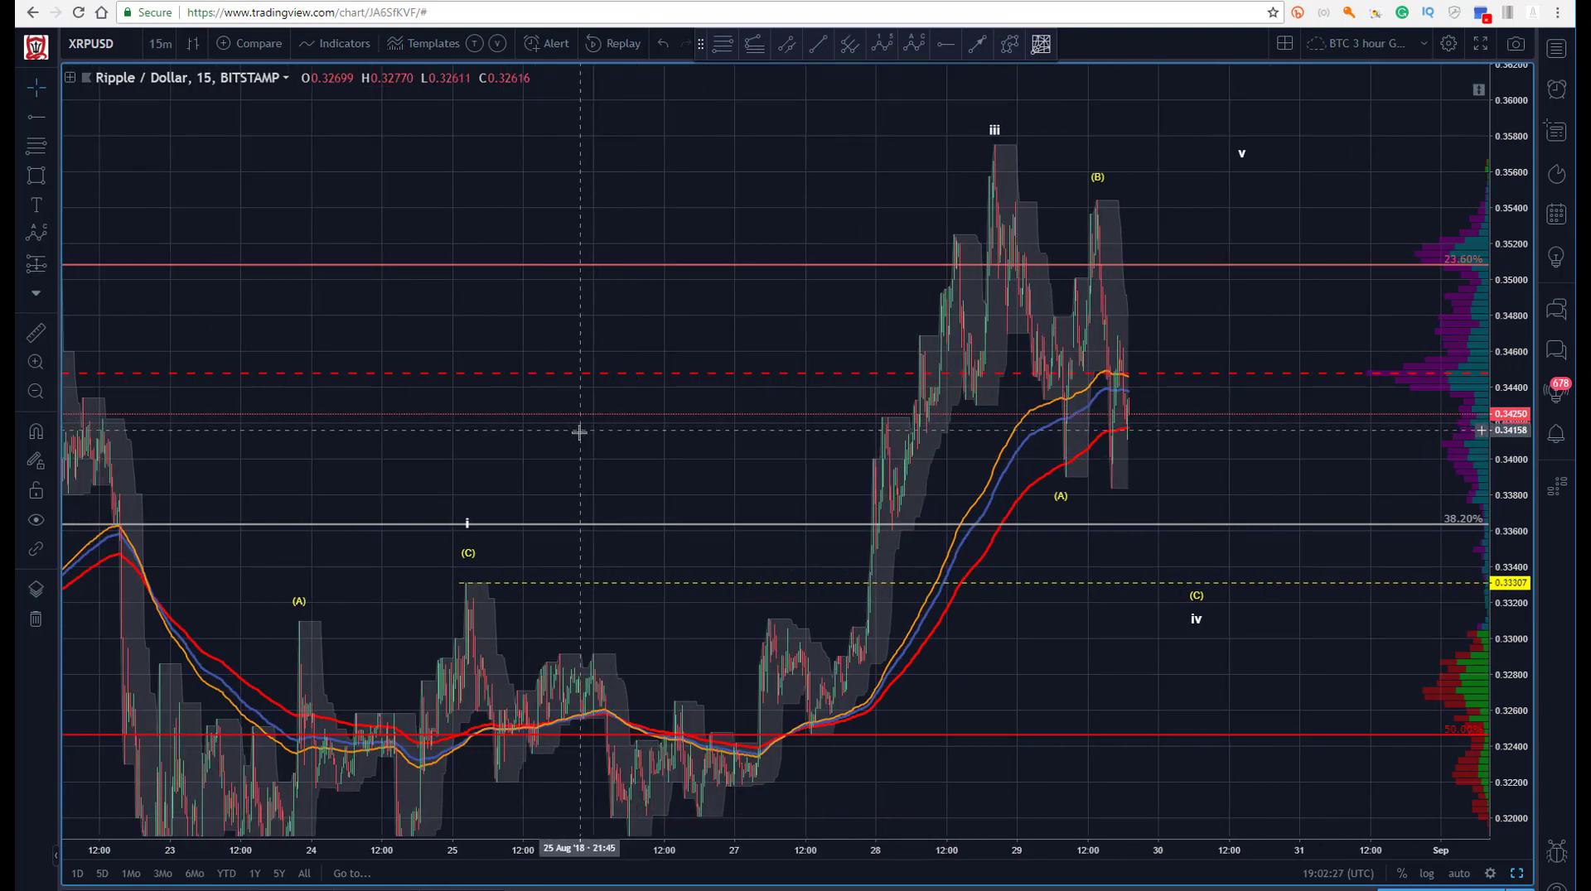
pyautogui.moveTo(554, 433); pyautogui.dragTo(531, 249)
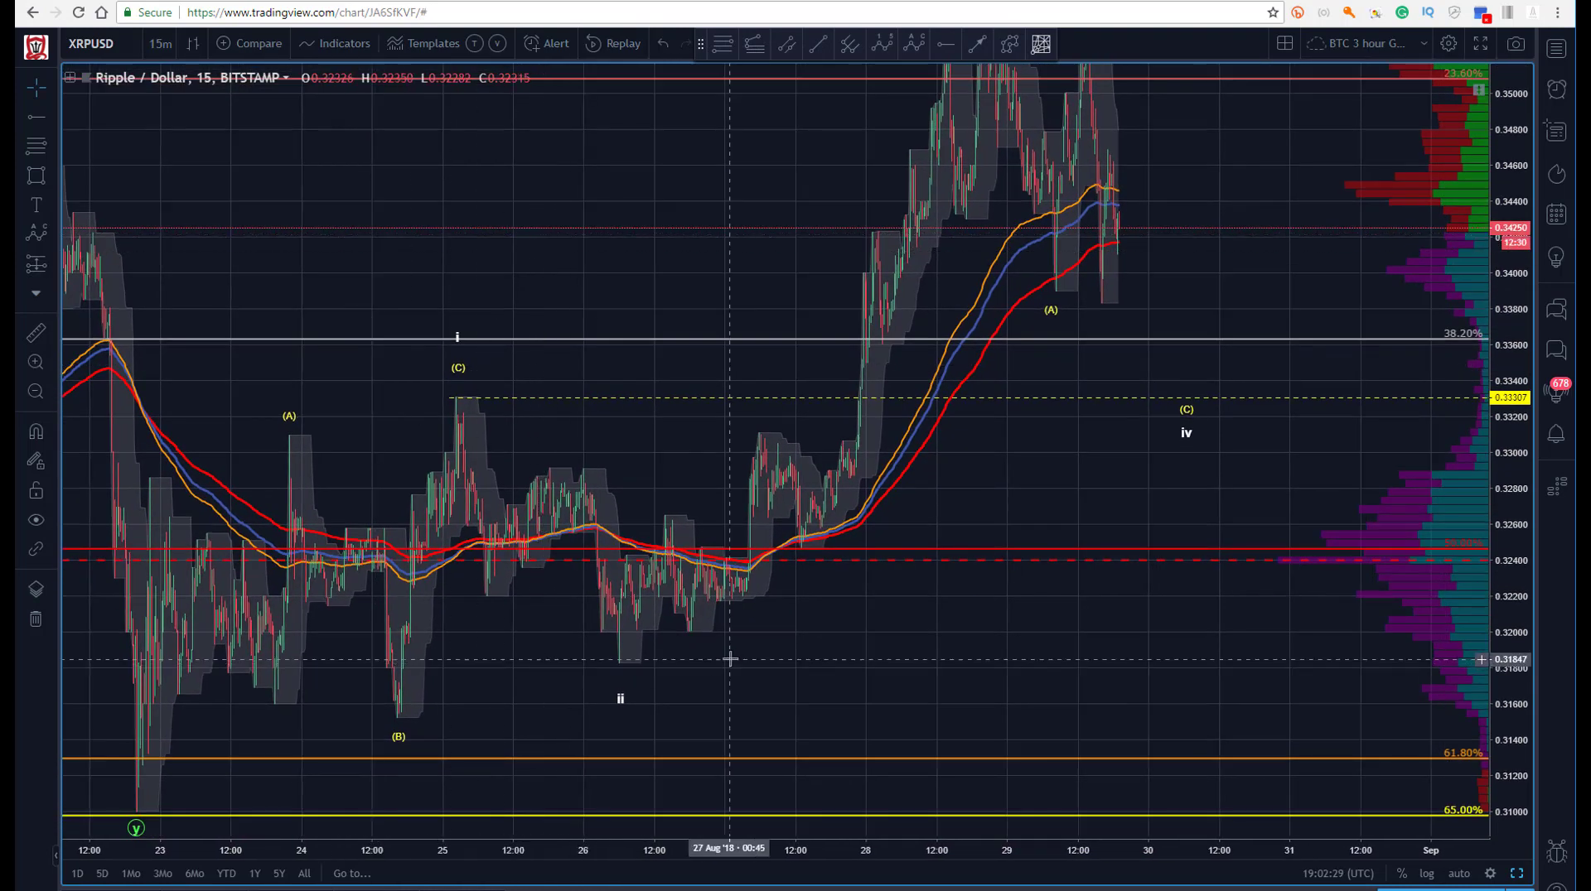
pyautogui.moveTo(728, 661); pyautogui.dragTo(837, 623)
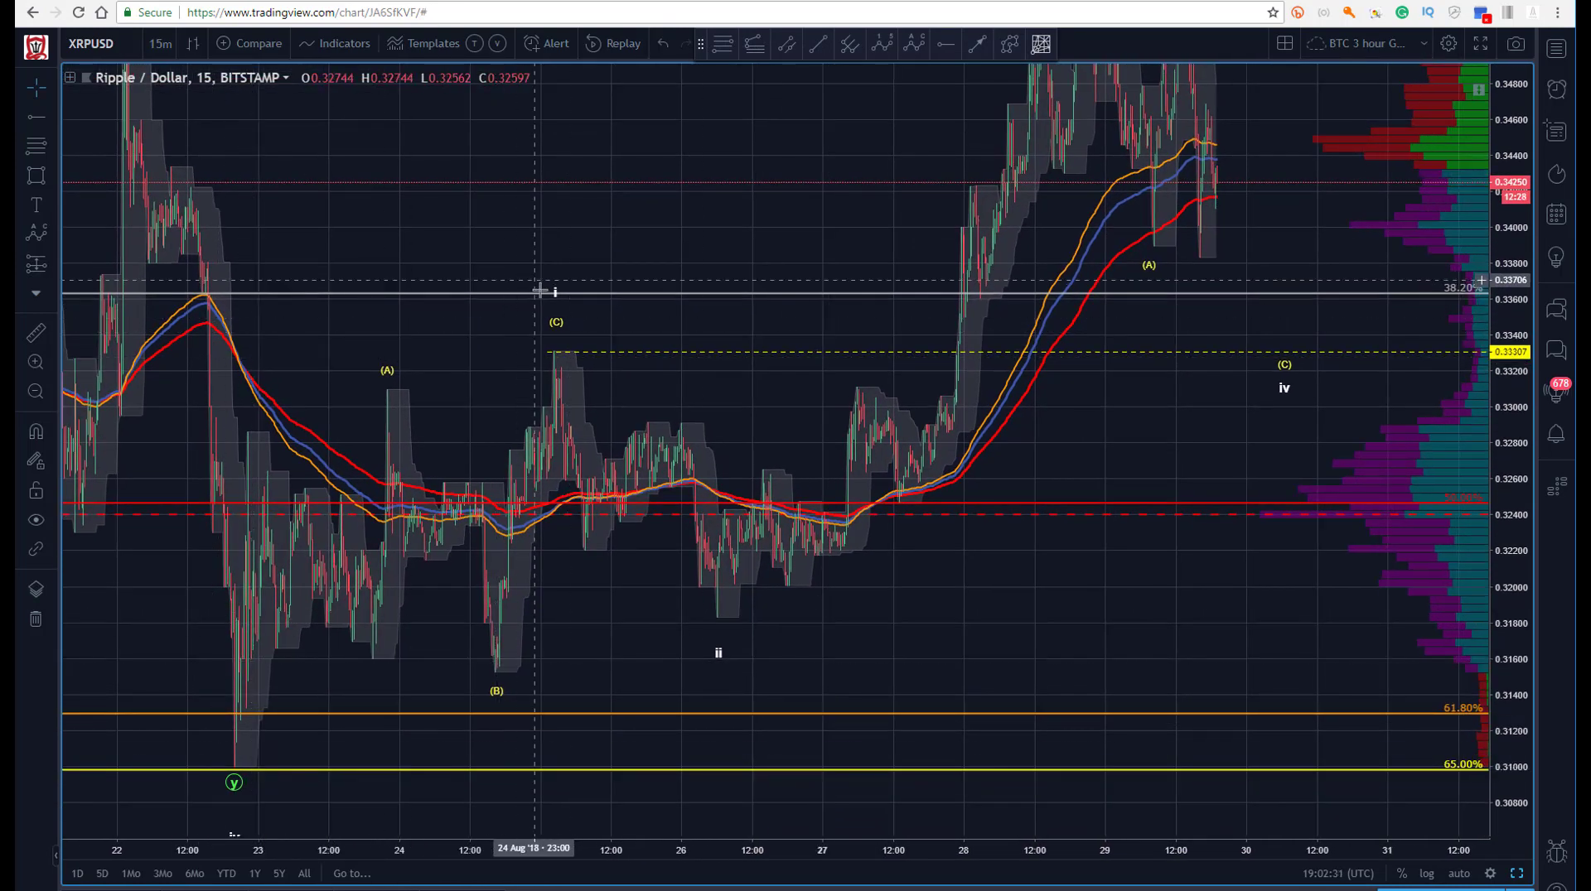
pyautogui.moveTo(554, 333); pyautogui.dragTo(554, 344)
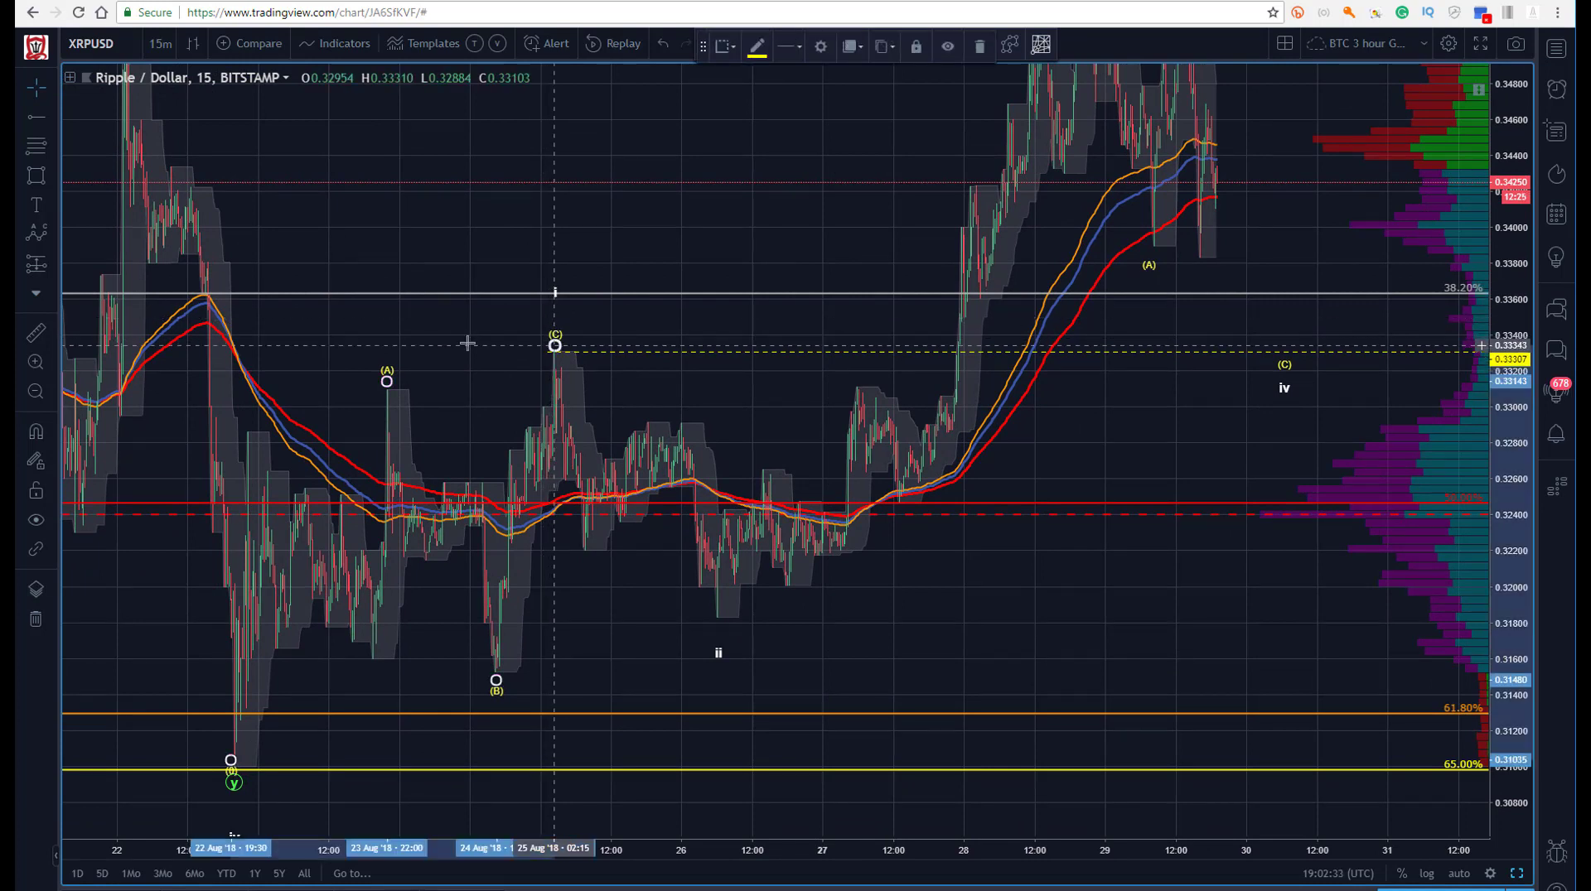
pyautogui.click(528, 290)
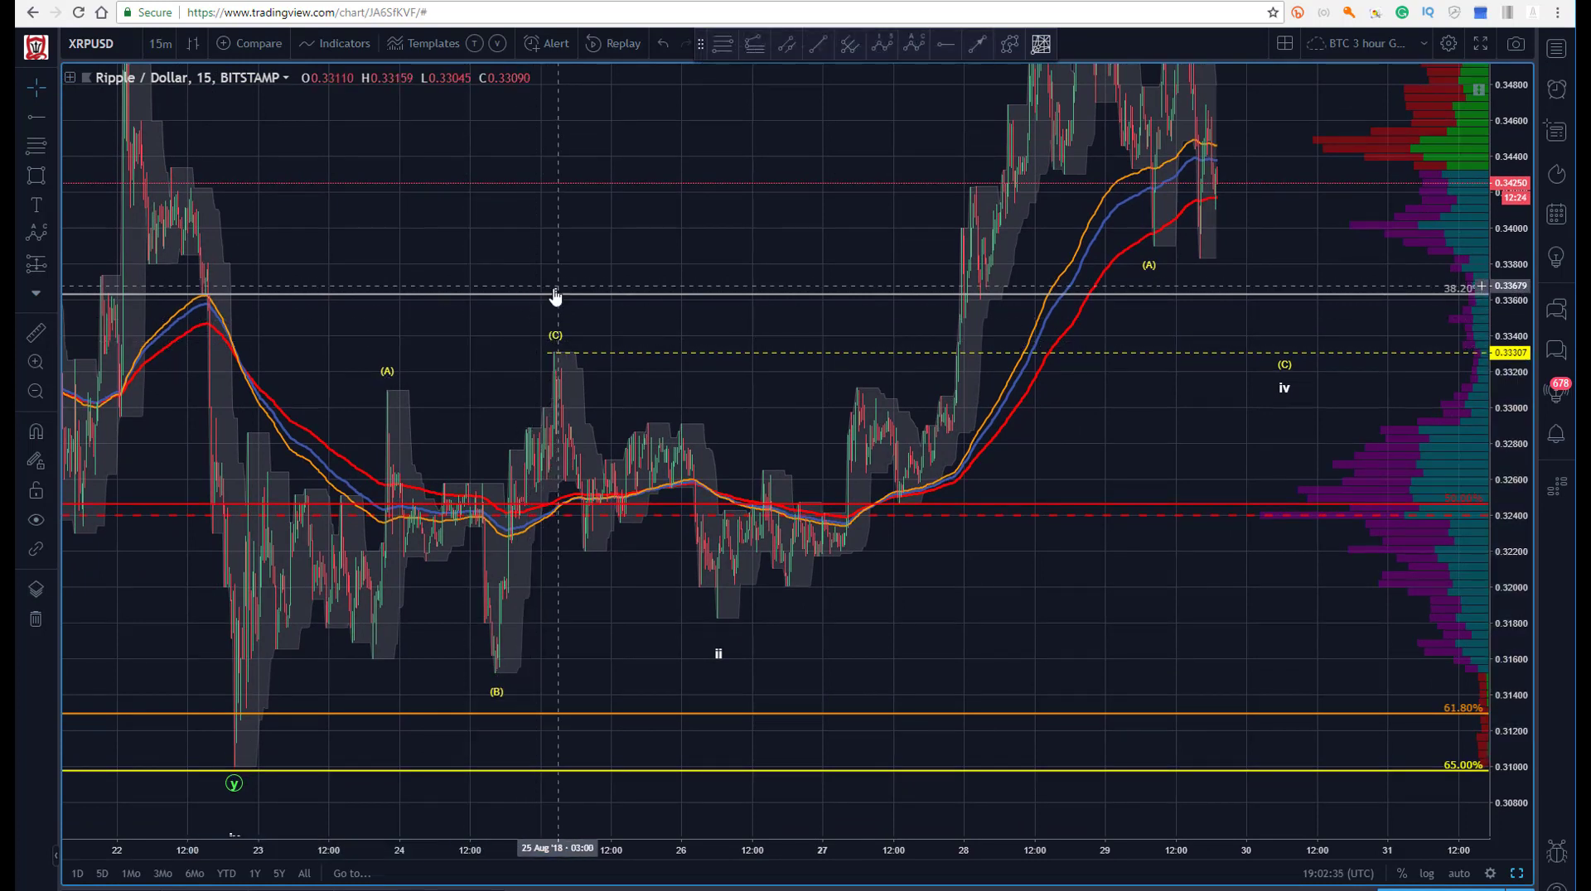
pyautogui.click(555, 300)
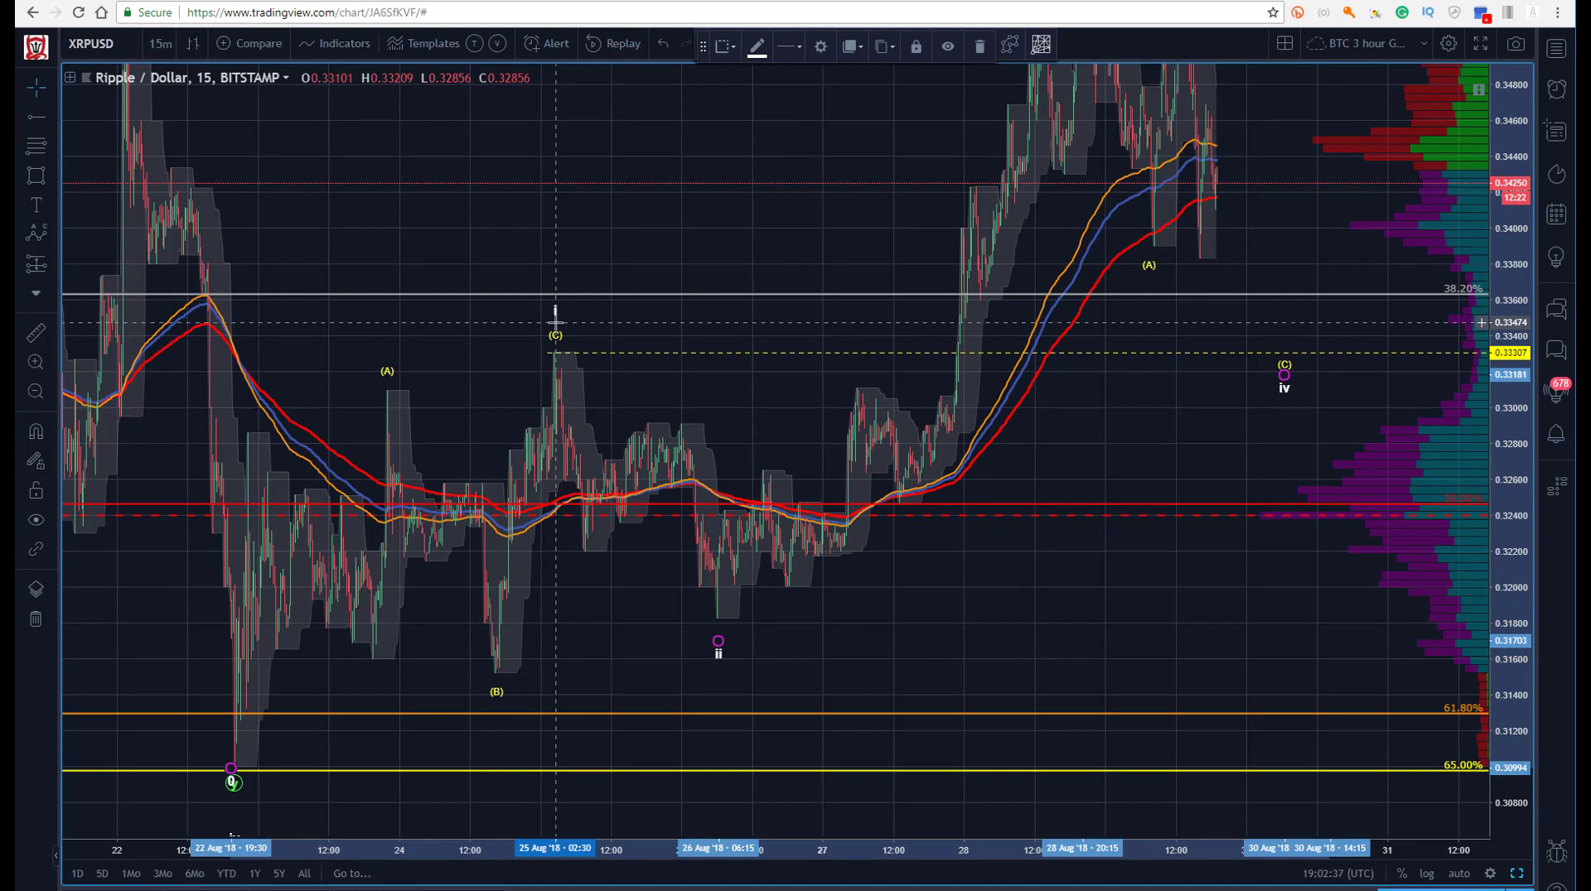
pyautogui.click(447, 327)
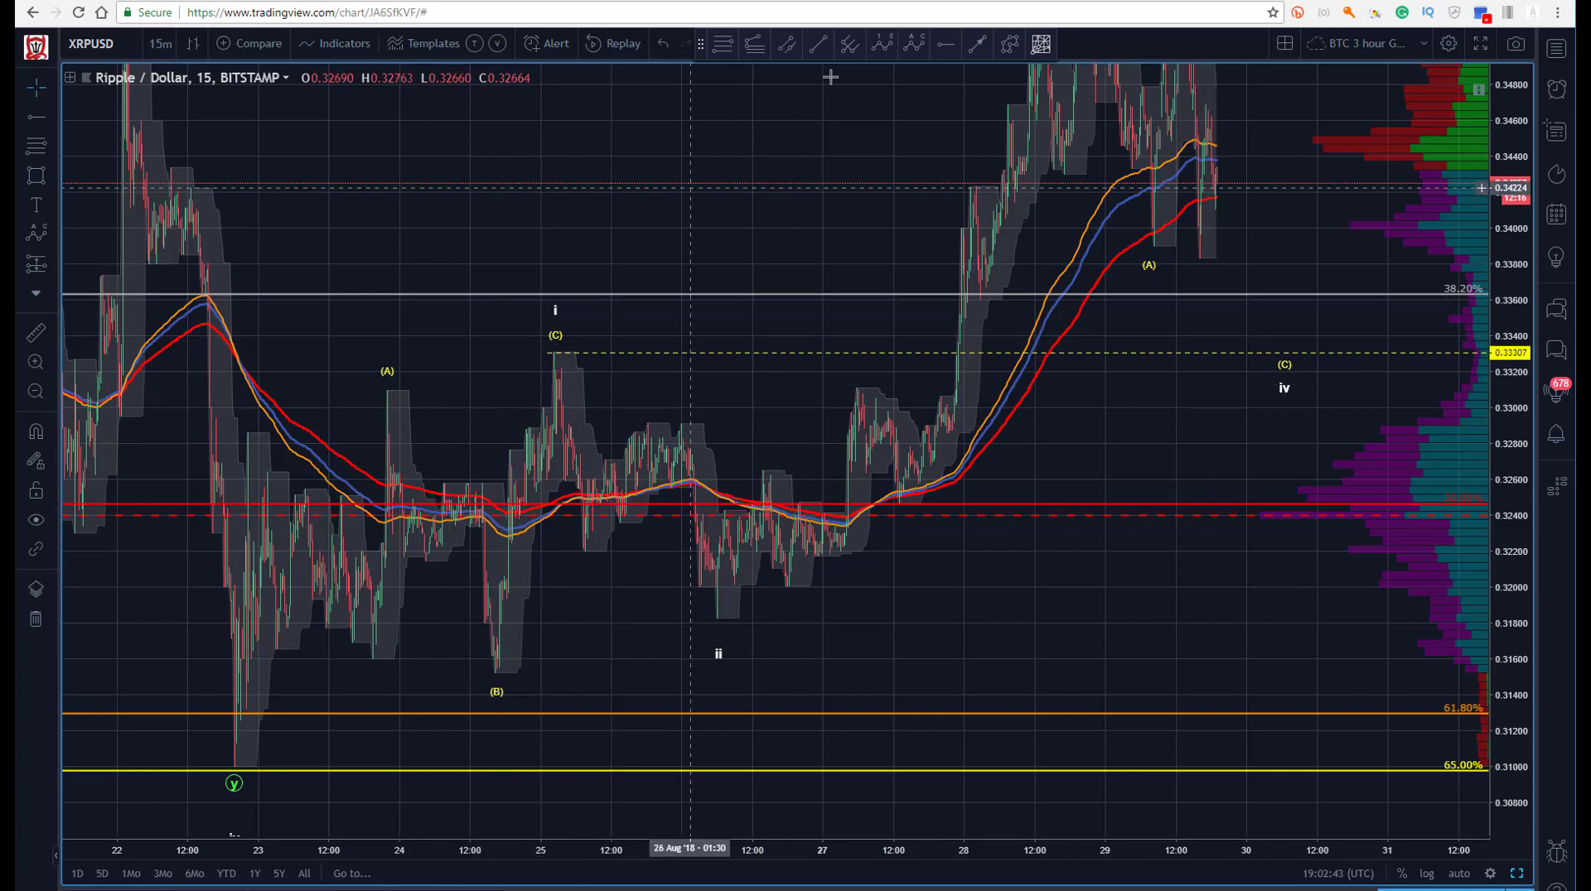
# Draw a Fibonacci retracement from the 22 August low to the 25 August high and move ii to about 0.318 under the 26 August low.
pyautogui.click(230, 767)
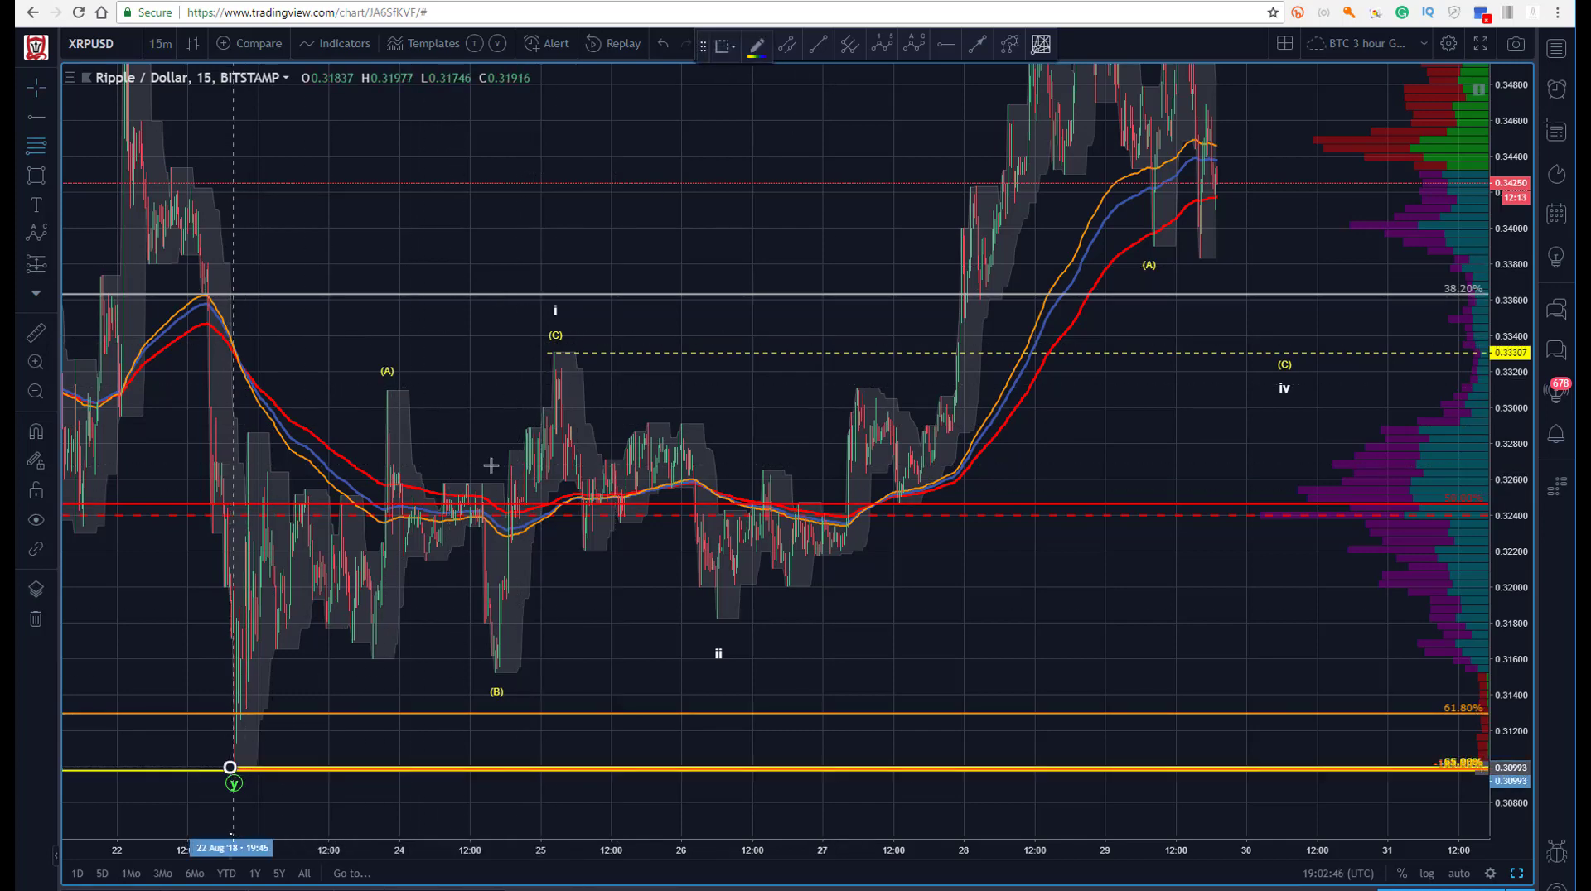
pyautogui.click(524, 354)
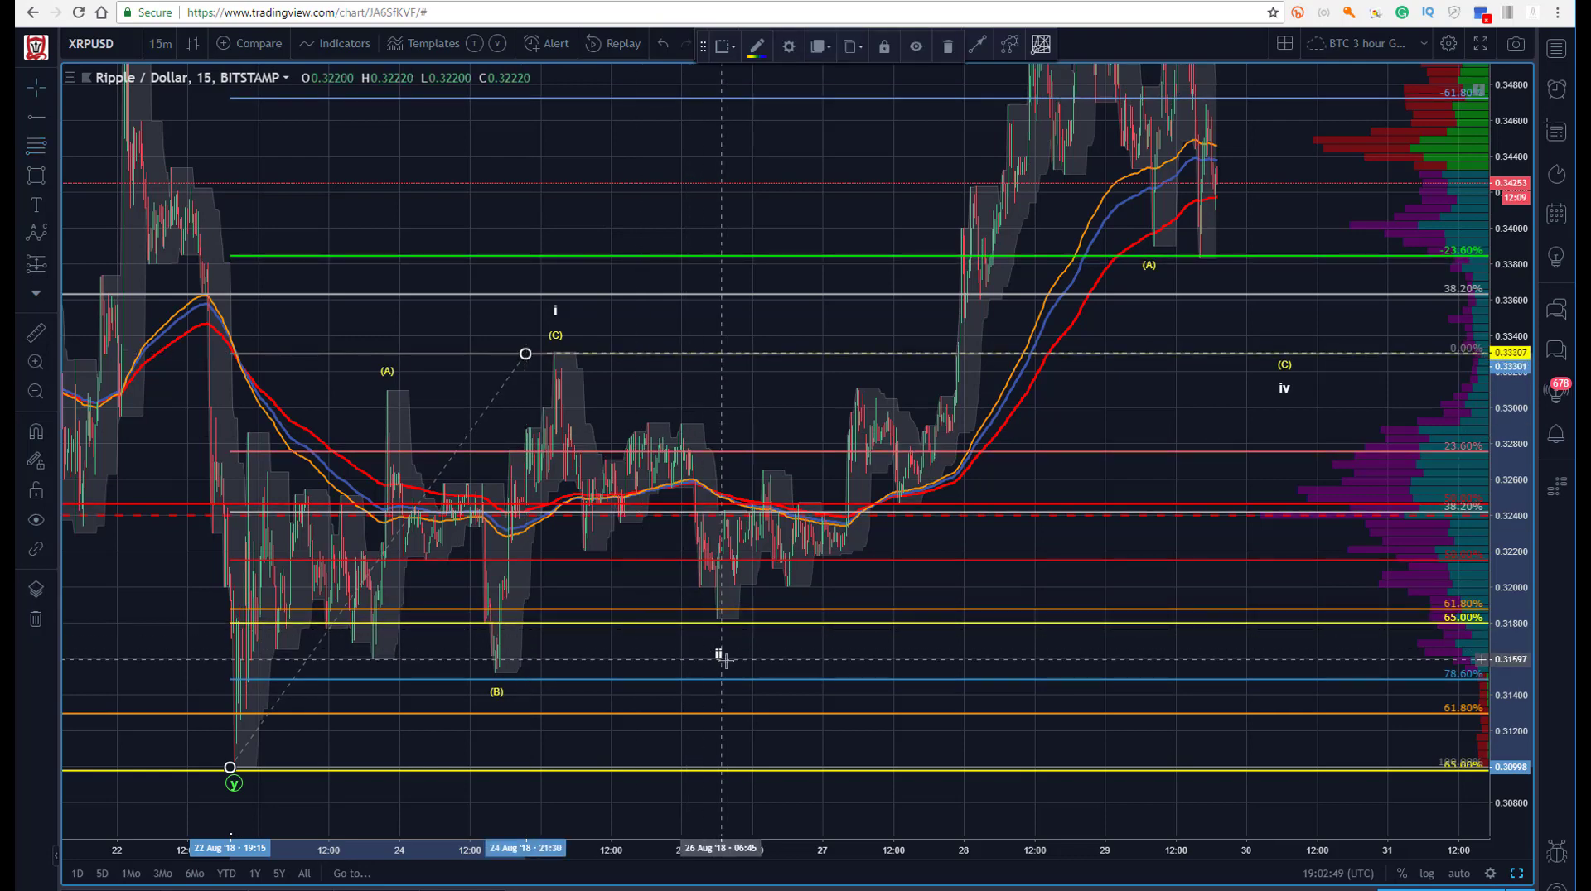
pyautogui.moveTo(719, 659); pyautogui.dragTo(718, 634)
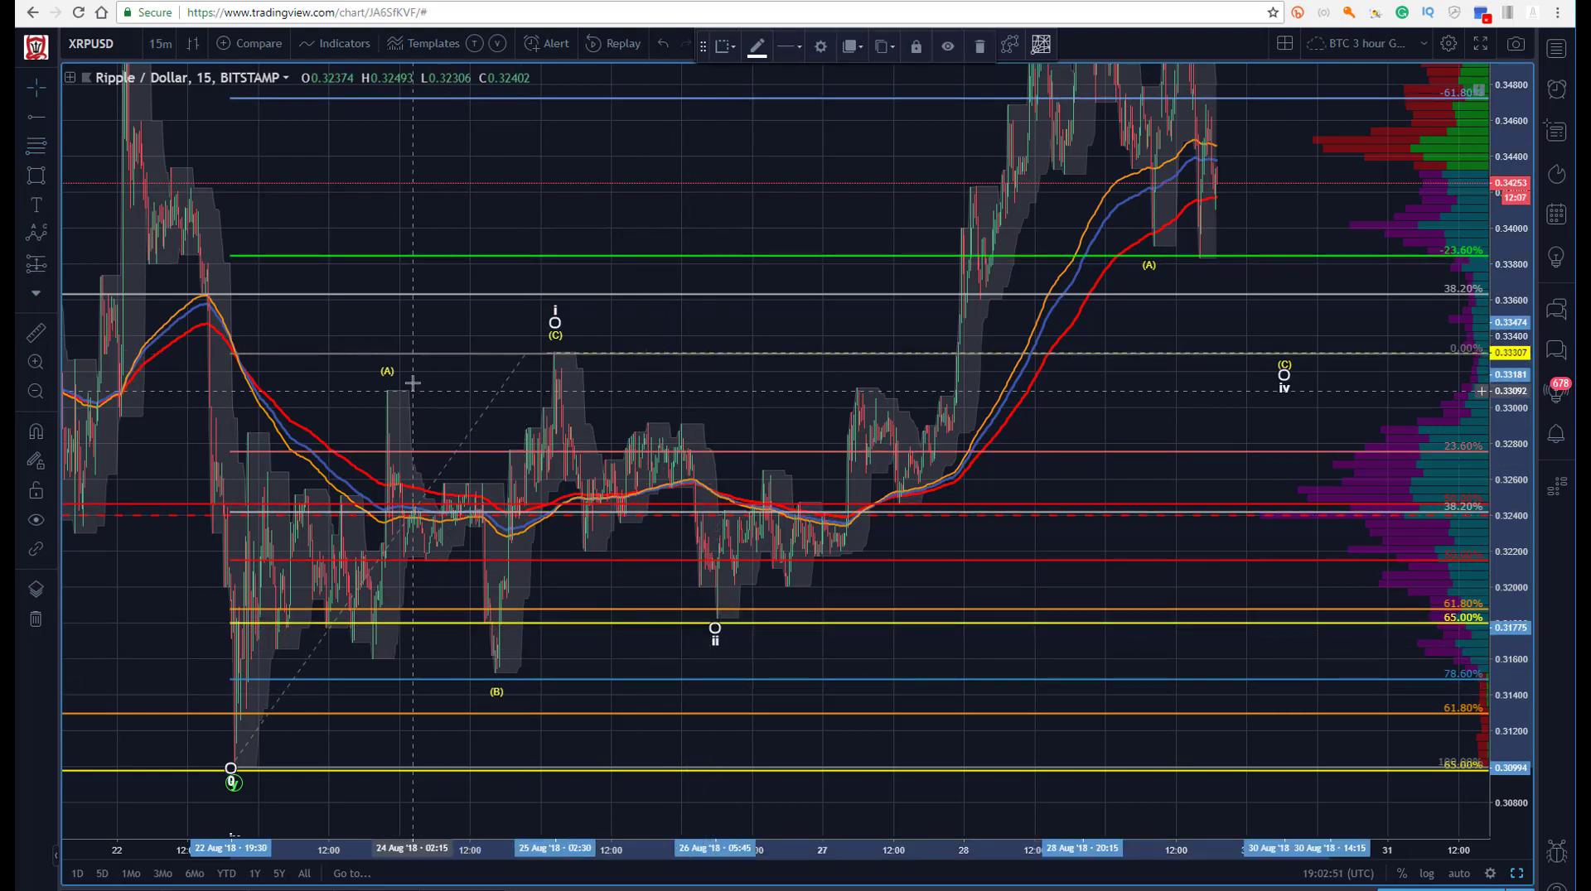
pyautogui.click(393, 303)
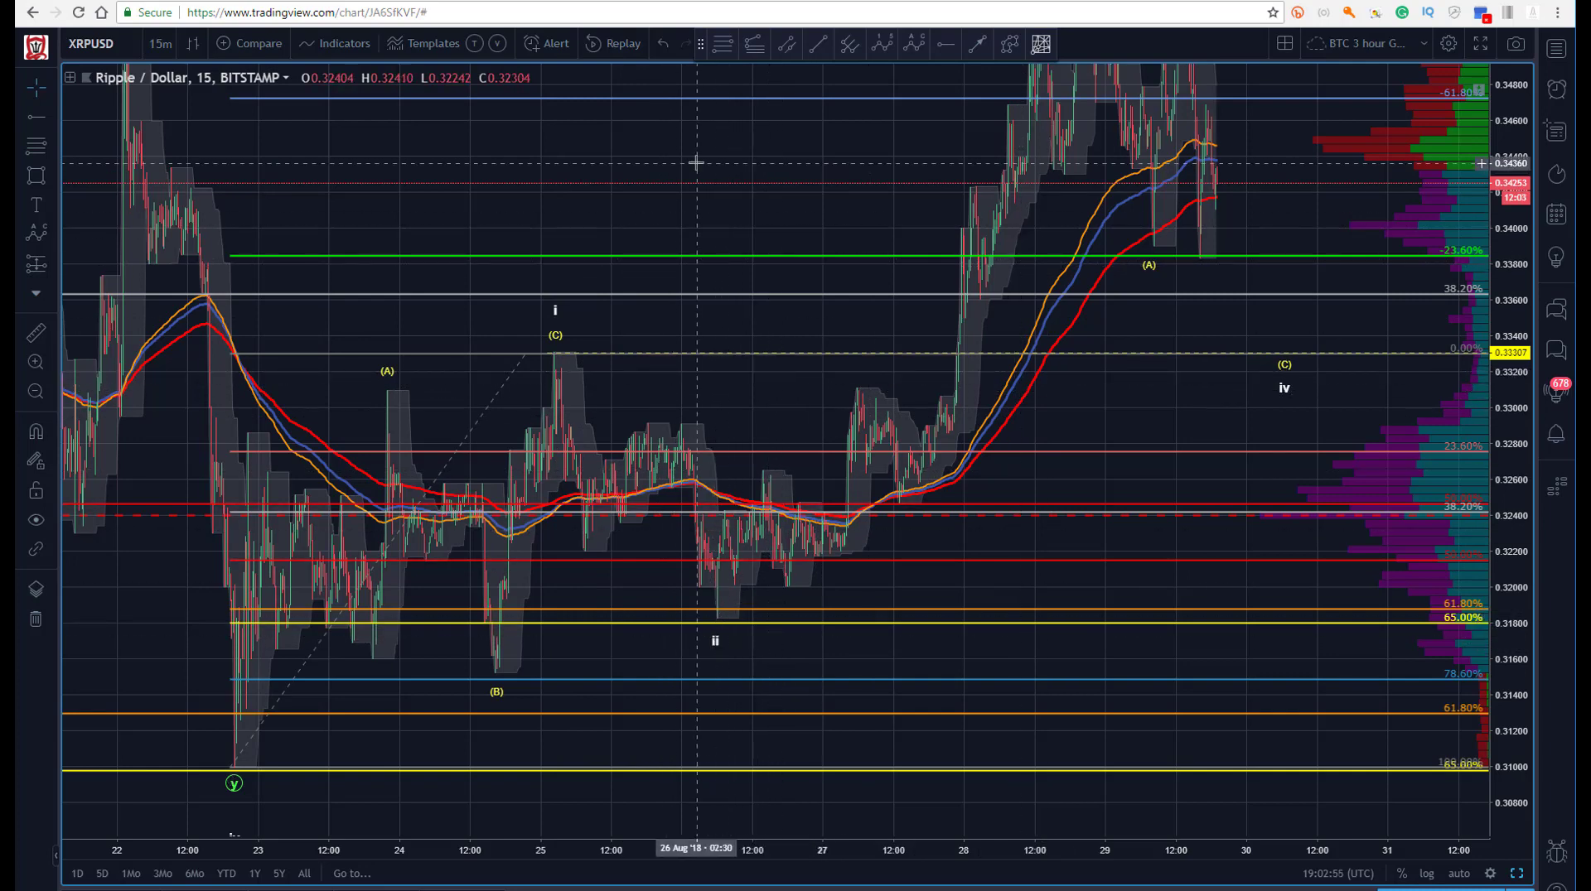
# Nudge the upper anchor of the wave i Fibonacci retracement to about 0.331 and delete that retracement.
pyautogui.moveTo(696, 180); pyautogui.dragTo(649, 383)
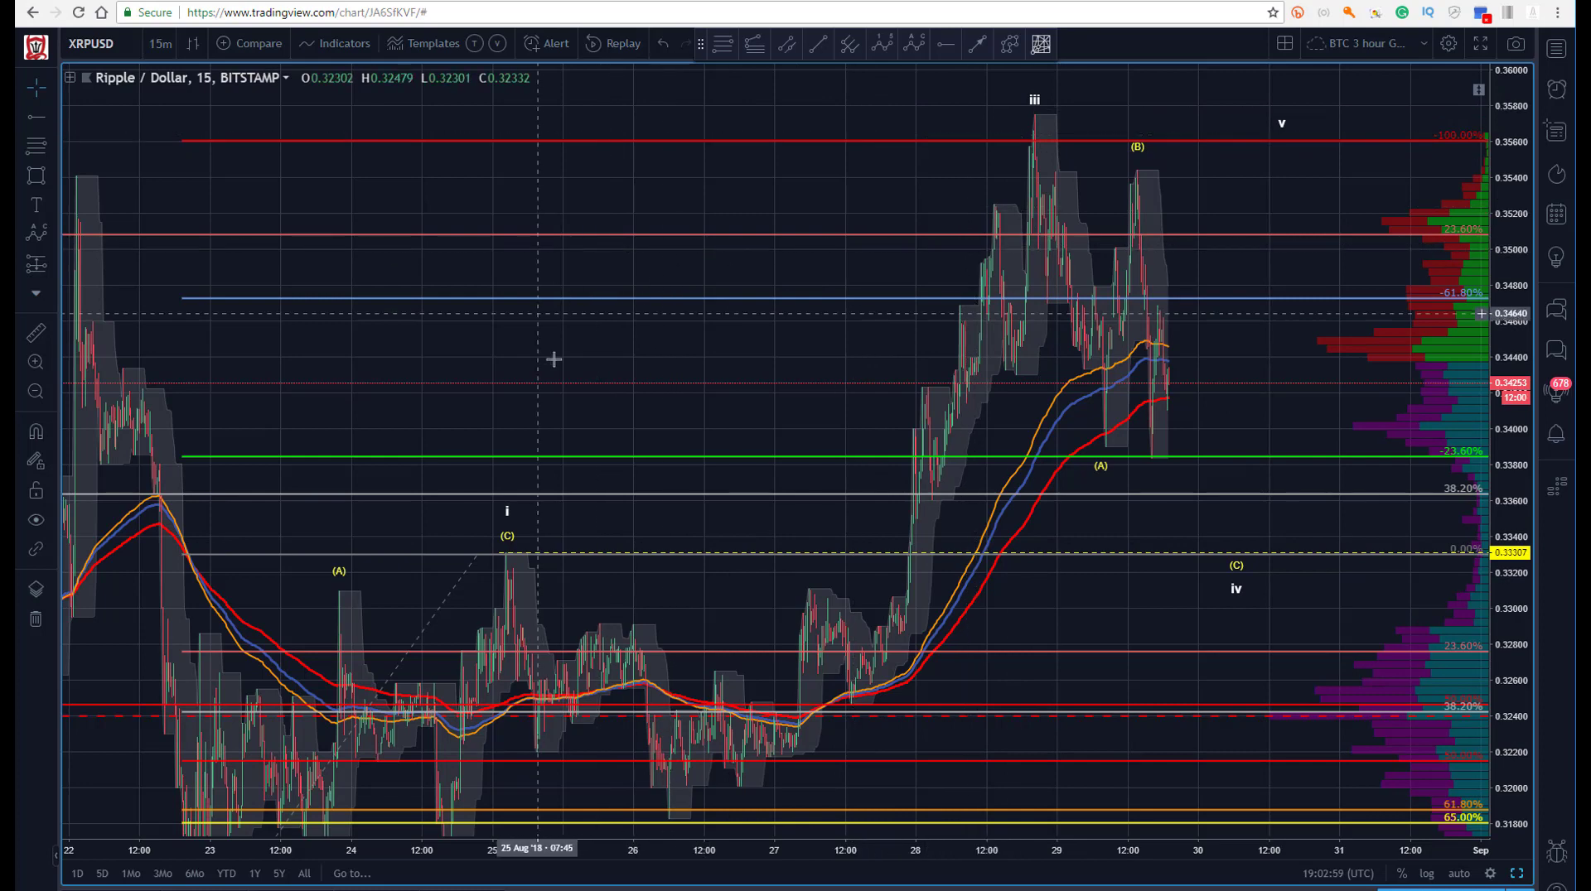
pyautogui.moveTo(559, 380); pyautogui.dragTo(575, 264)
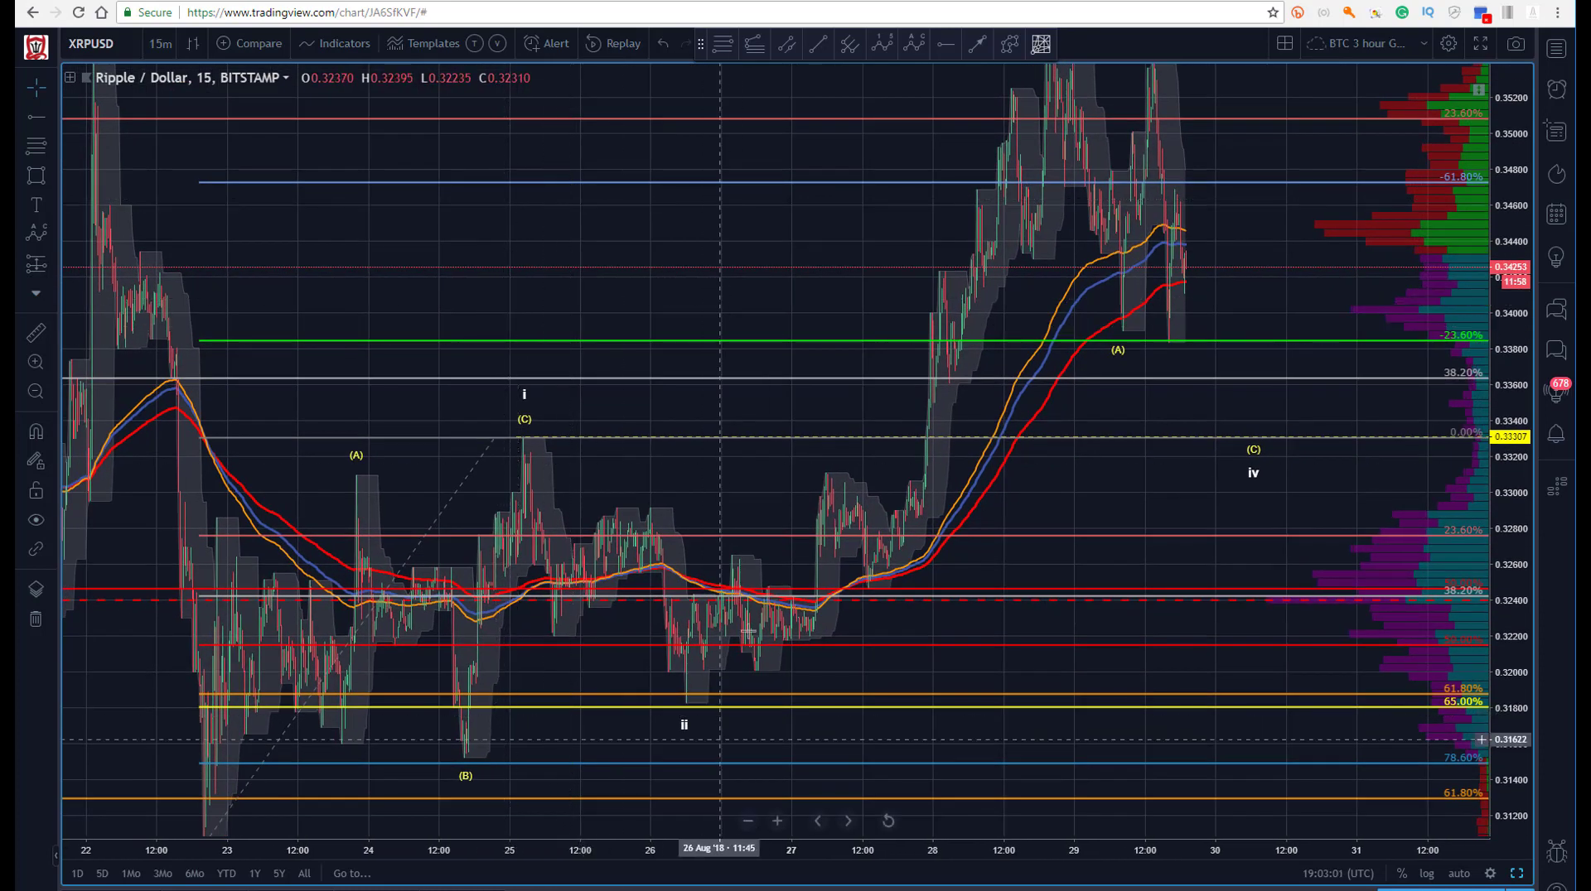
pyautogui.moveTo(494, 439); pyautogui.dragTo(492, 436)
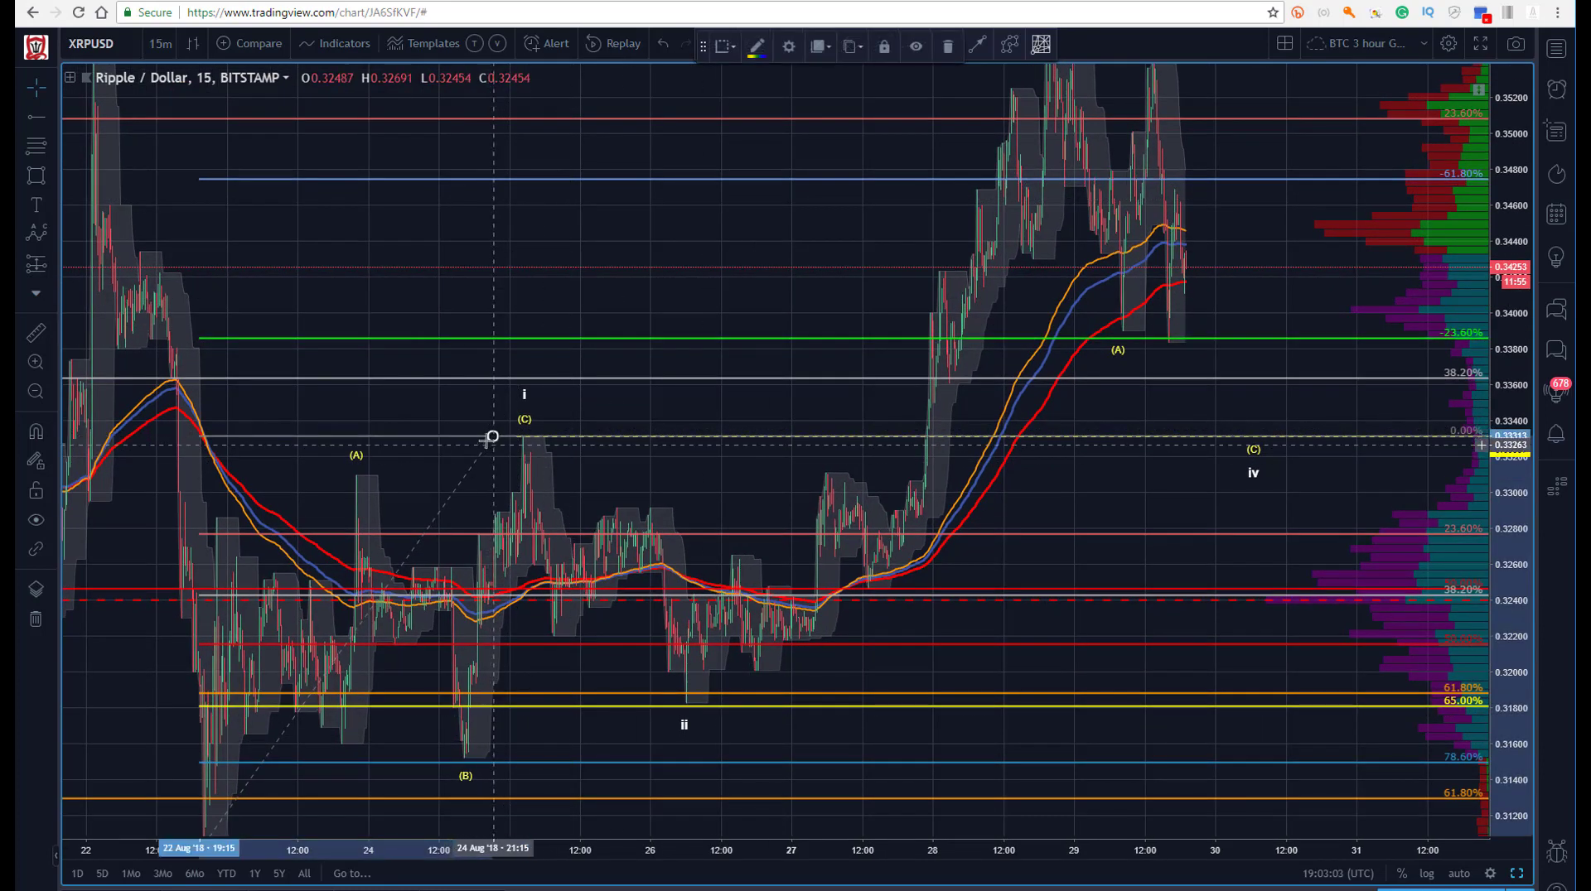
pyautogui.press('Delete')
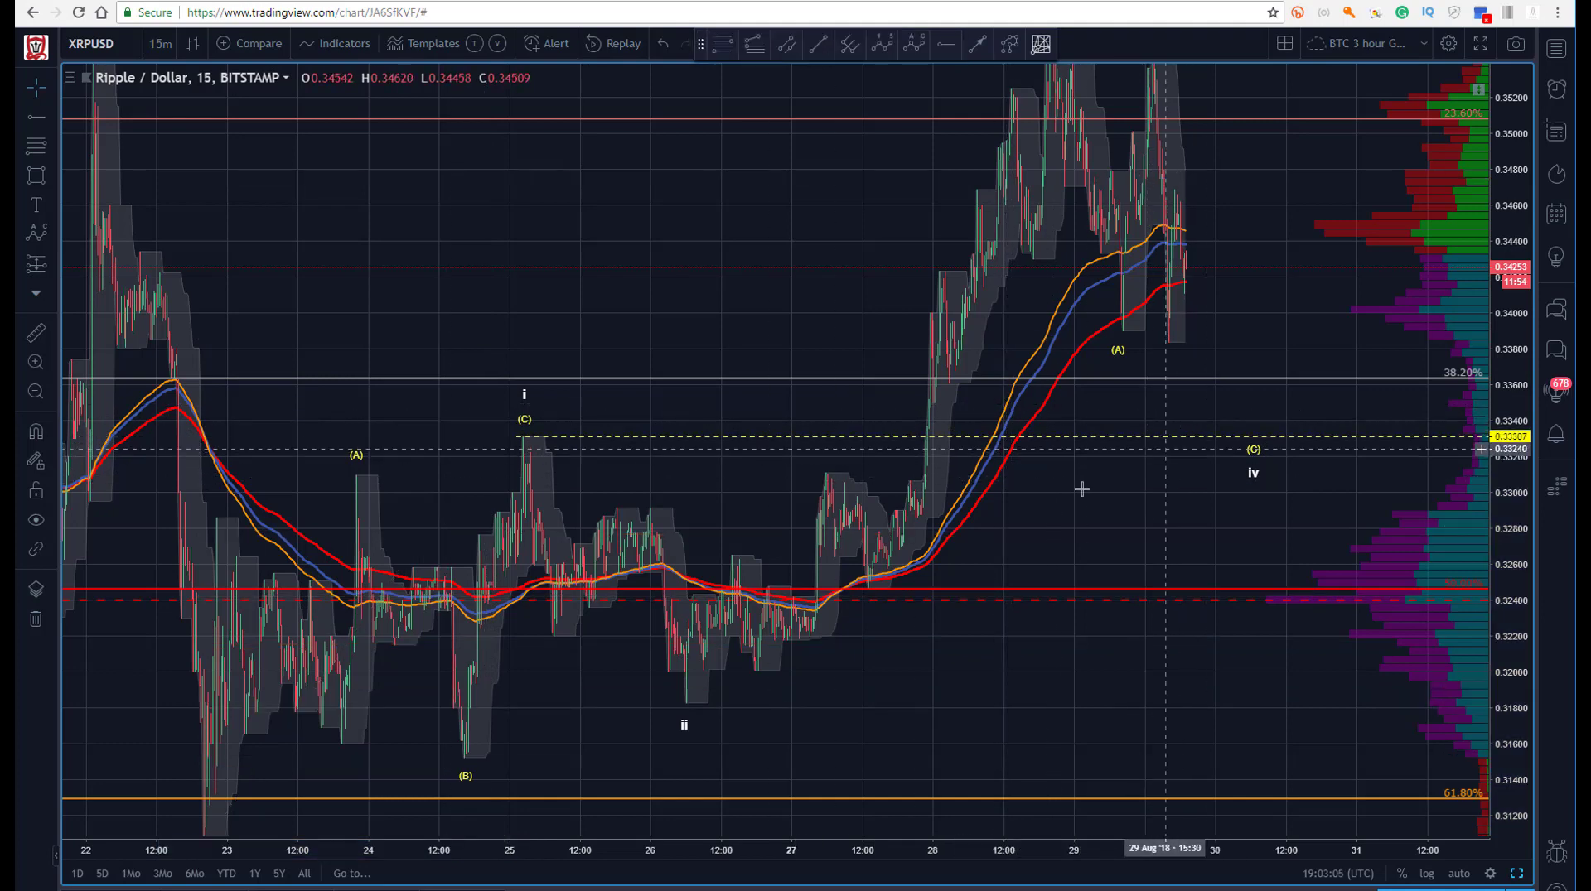
# Draw a Fibonacci retracement from the 22 August low at about 0.310 to the wave iii high at about 0.358 on 28 August.
pyautogui.moveTo(570, 686); pyautogui.dragTo(550, 594)
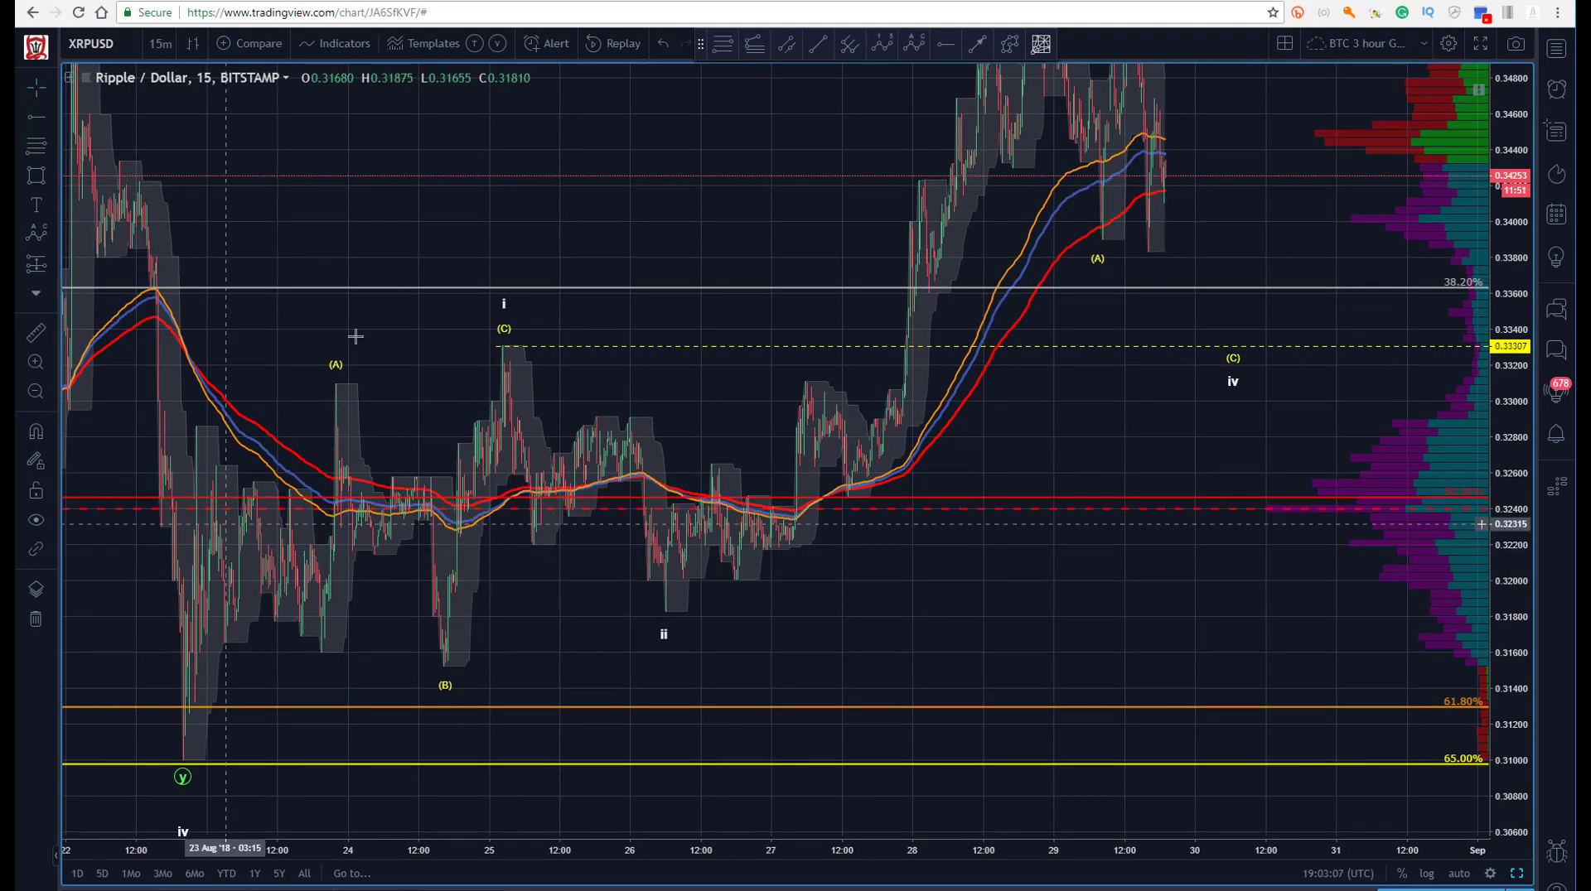
pyautogui.moveTo(1507, 306); pyautogui.dragTo(1501, 472)
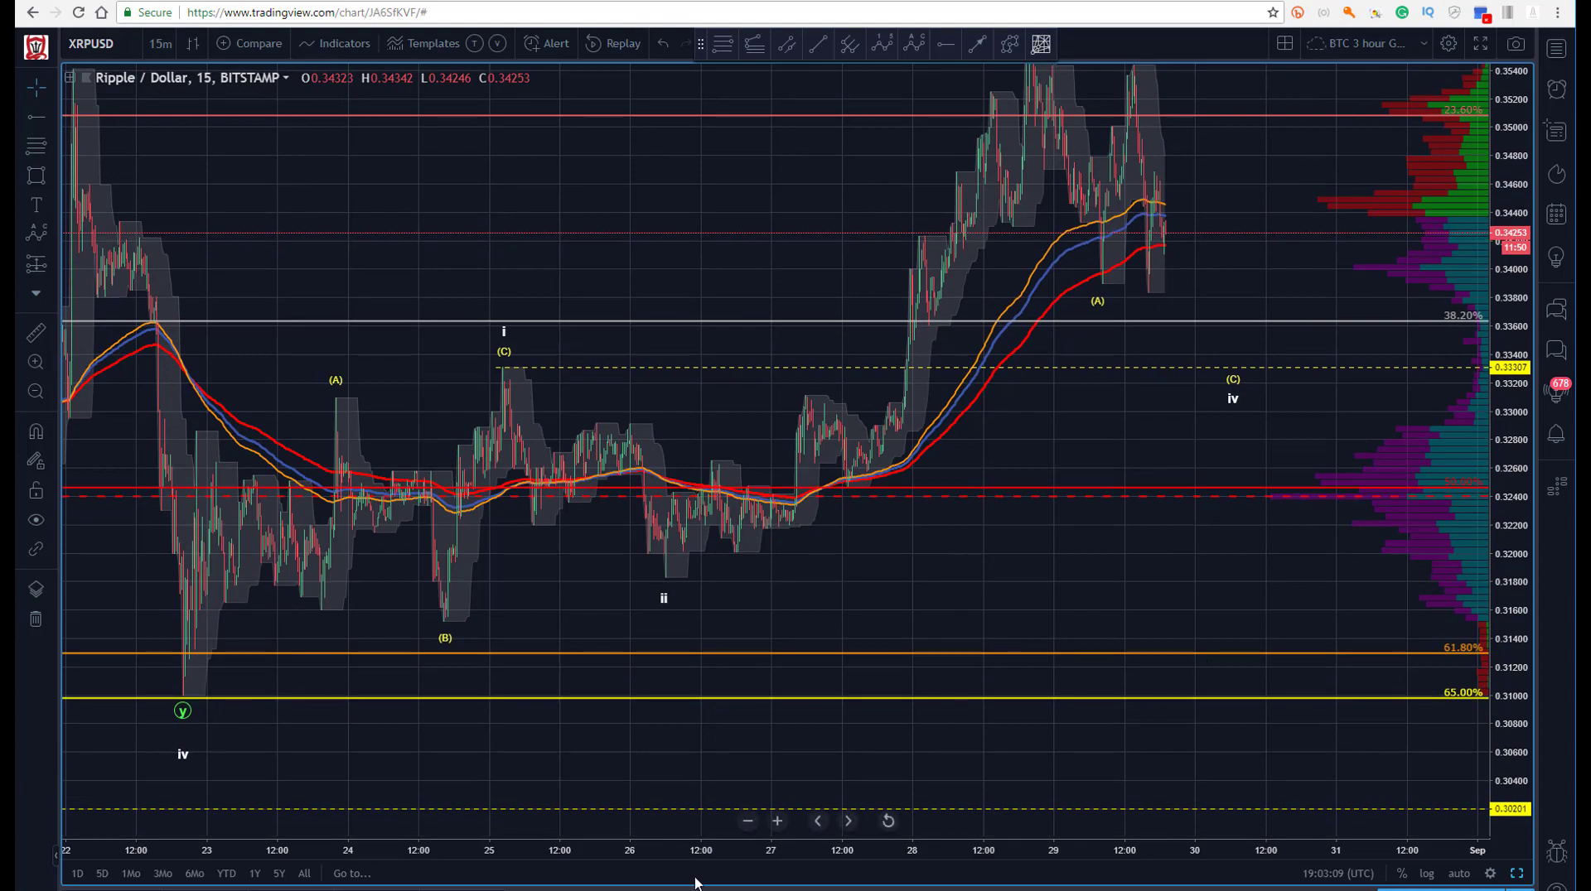
pyautogui.moveTo(732, 858); pyautogui.dragTo(982, 857)
pyautogui.moveTo(744, 263); pyautogui.dragTo(517, 319)
pyautogui.moveTo(1504, 204); pyautogui.dragTo(1503, 236)
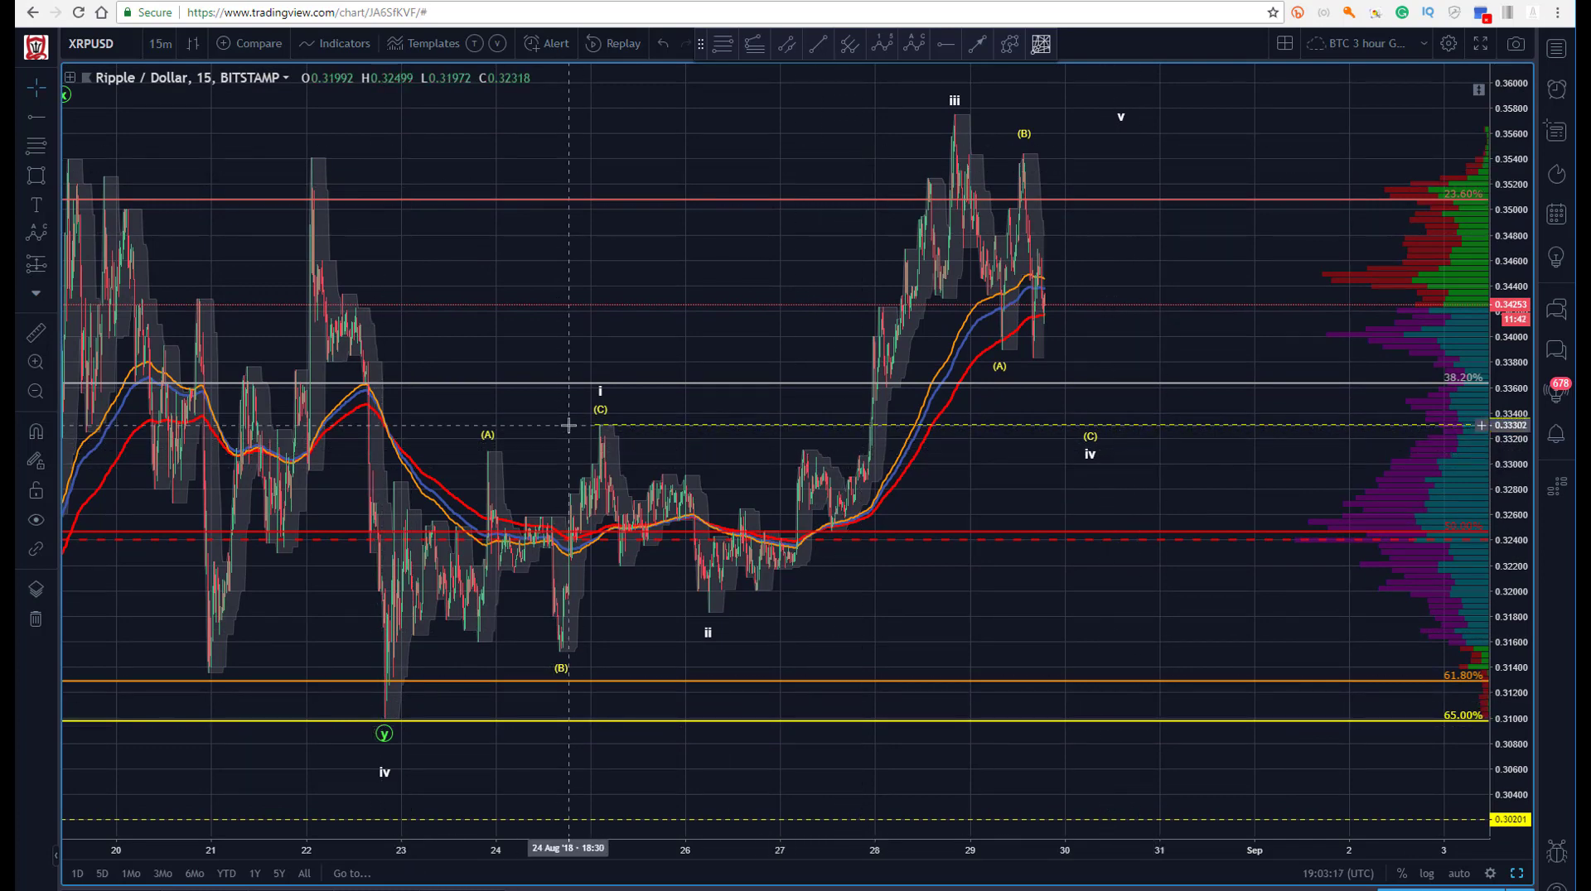
pyautogui.click(721, 51)
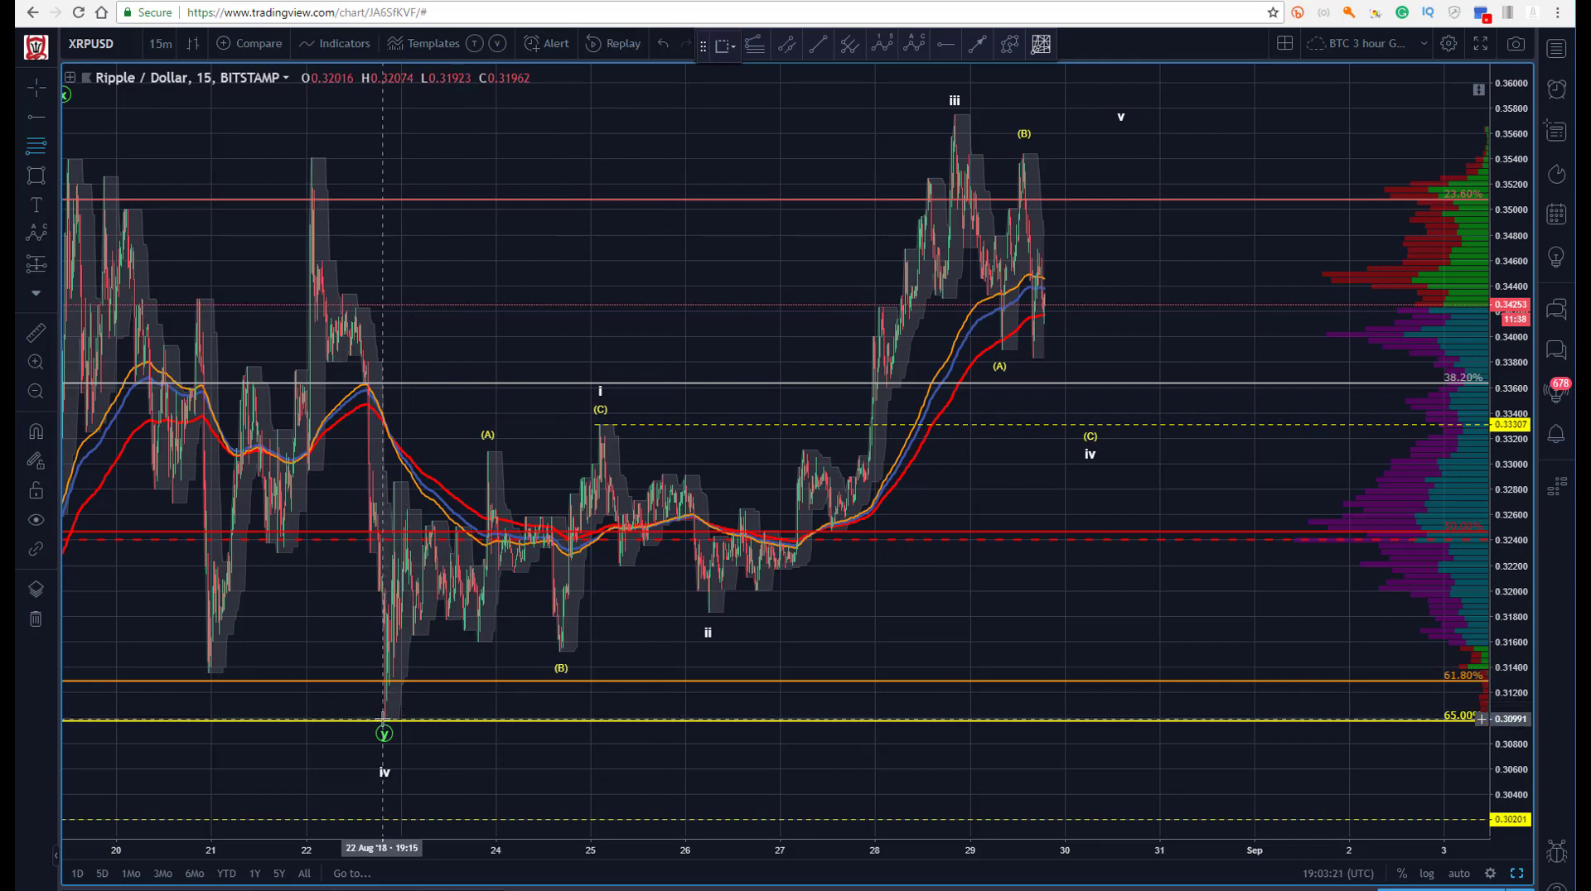
pyautogui.click(382, 719)
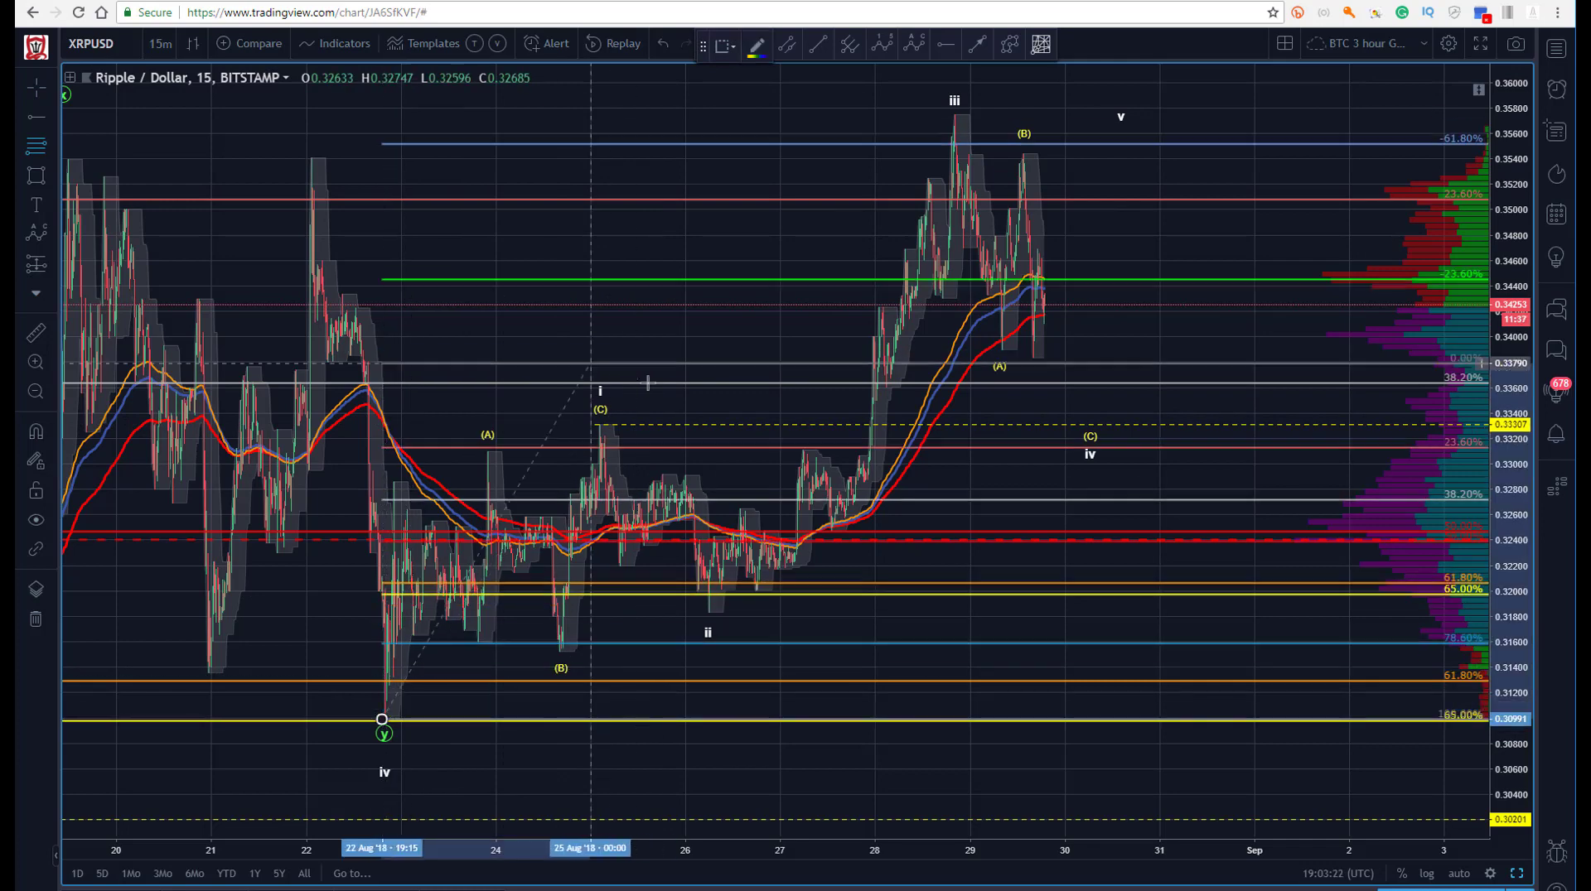
pyautogui.click(947, 112)
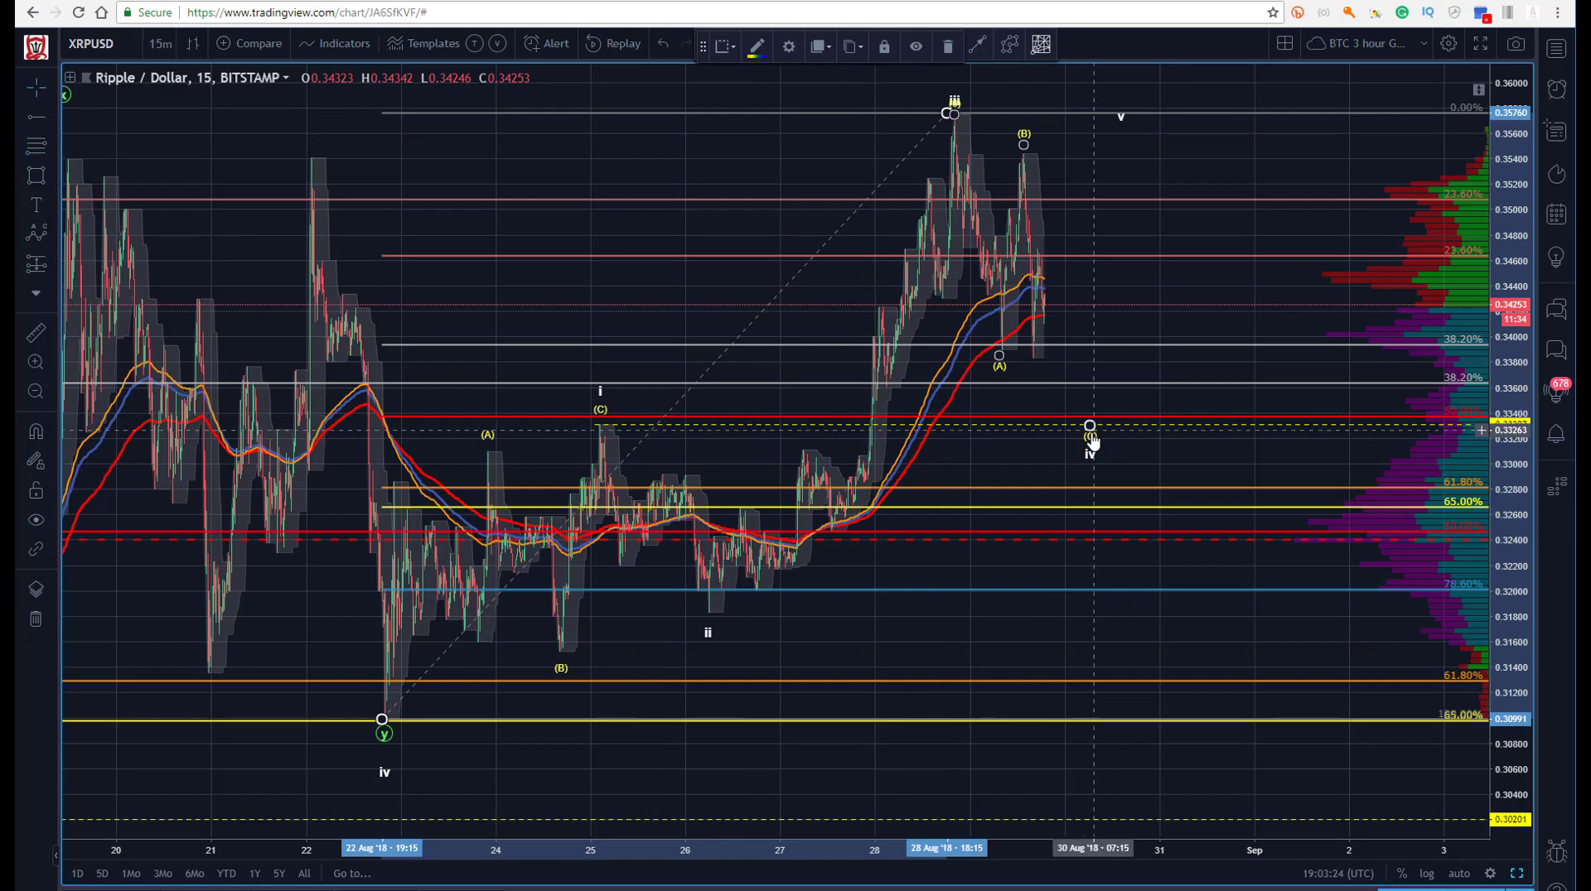
pyautogui.click(440, 185)
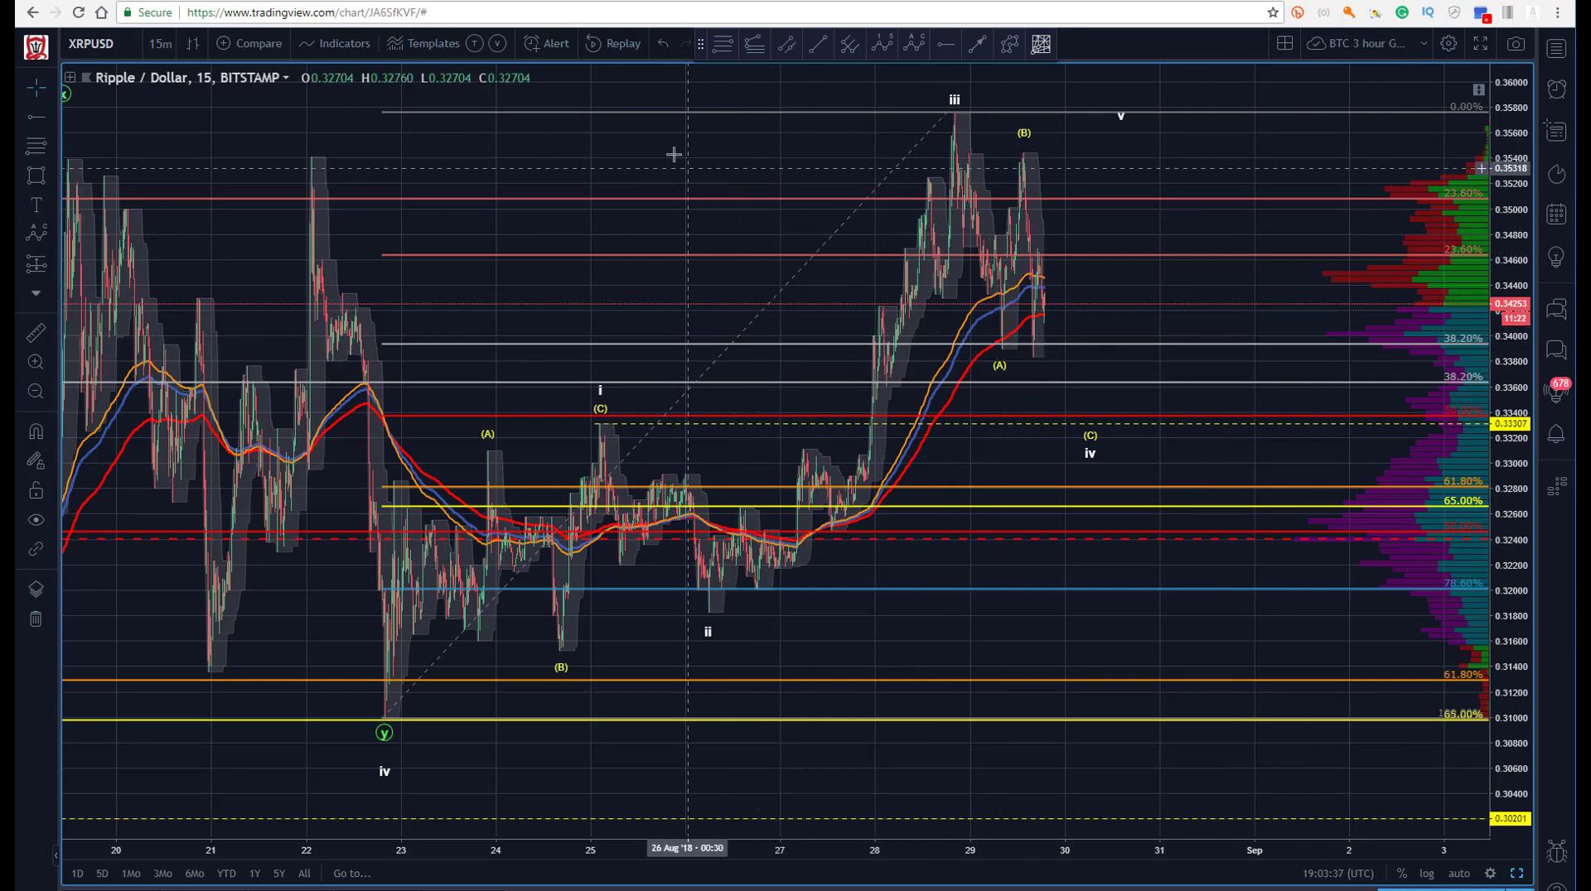
# Draw a trend-based Fibonacci extension from the wave iii high at about 0.358 to (A) at about 0.339 and (B) at about 0.354.
pyautogui.click(736, 49)
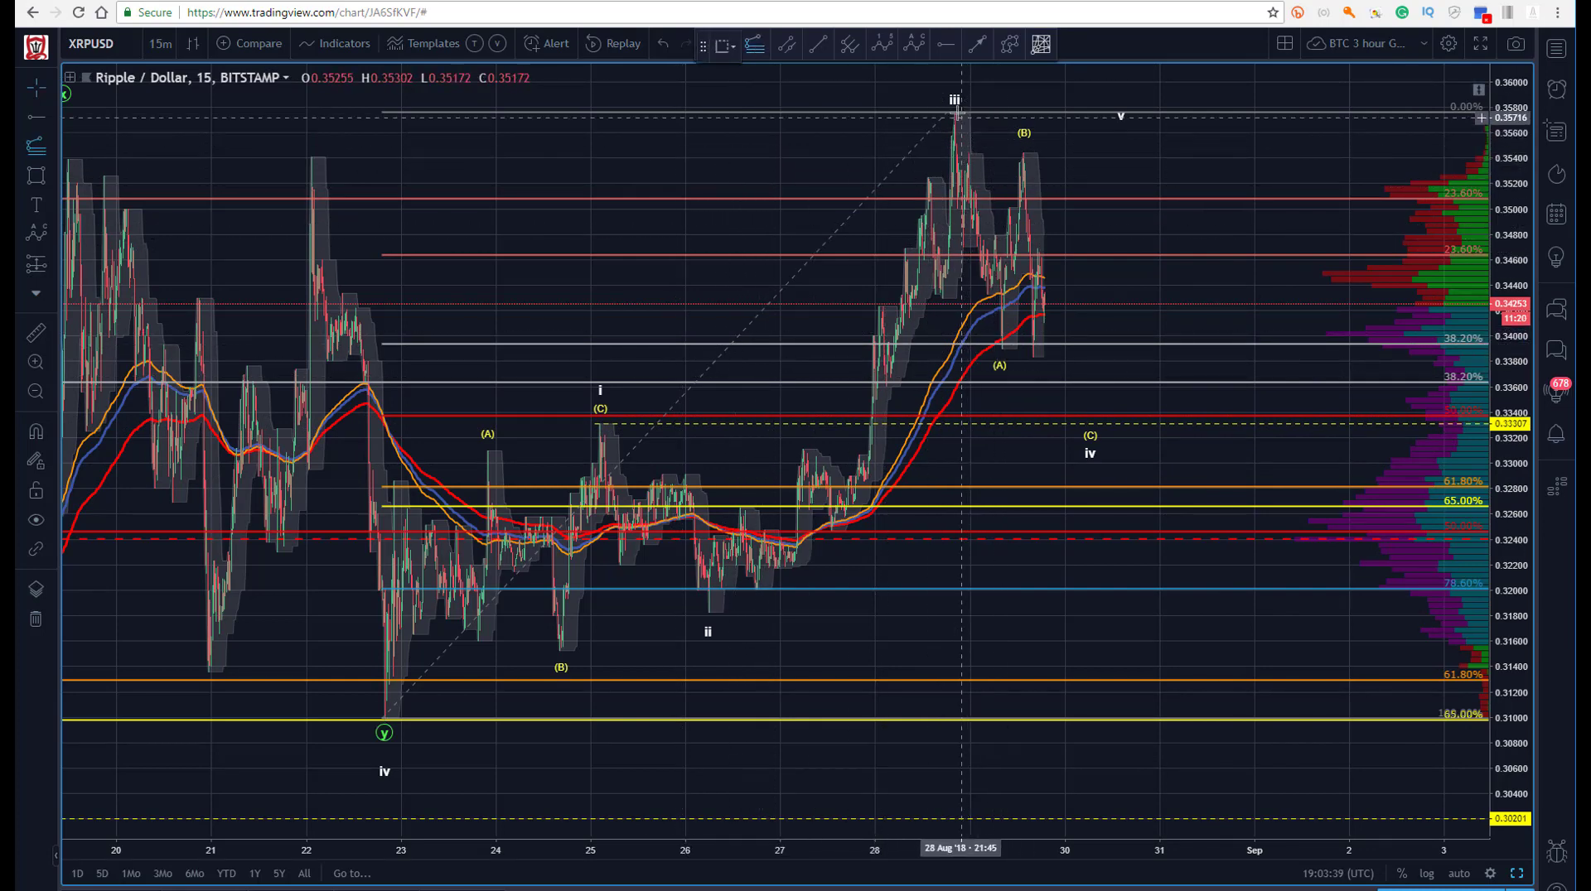
pyautogui.click(953, 111)
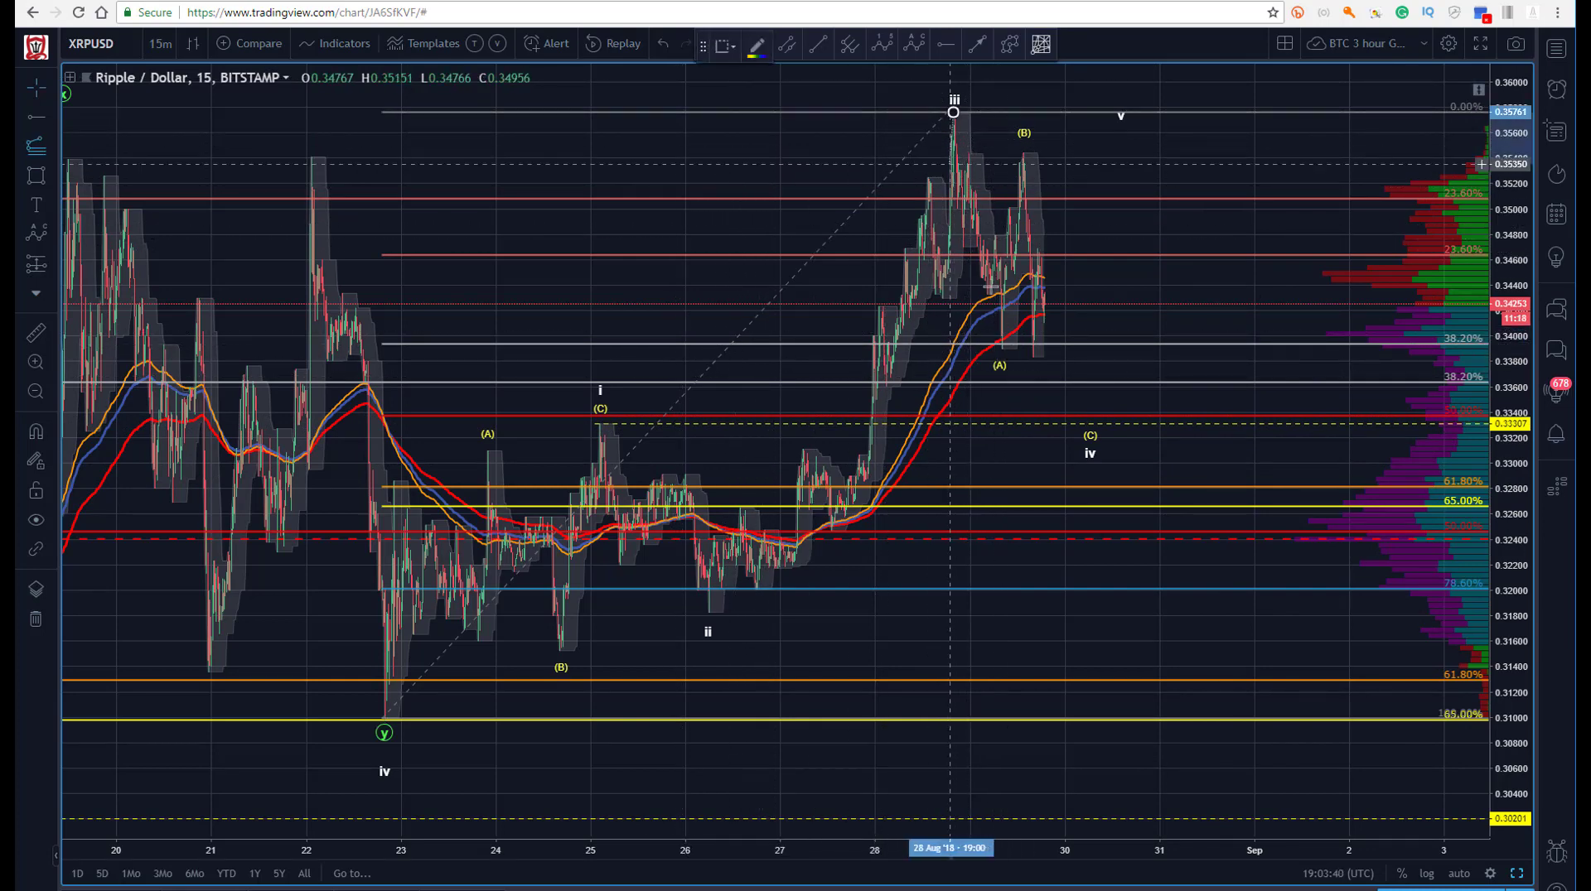
pyautogui.click(1003, 348)
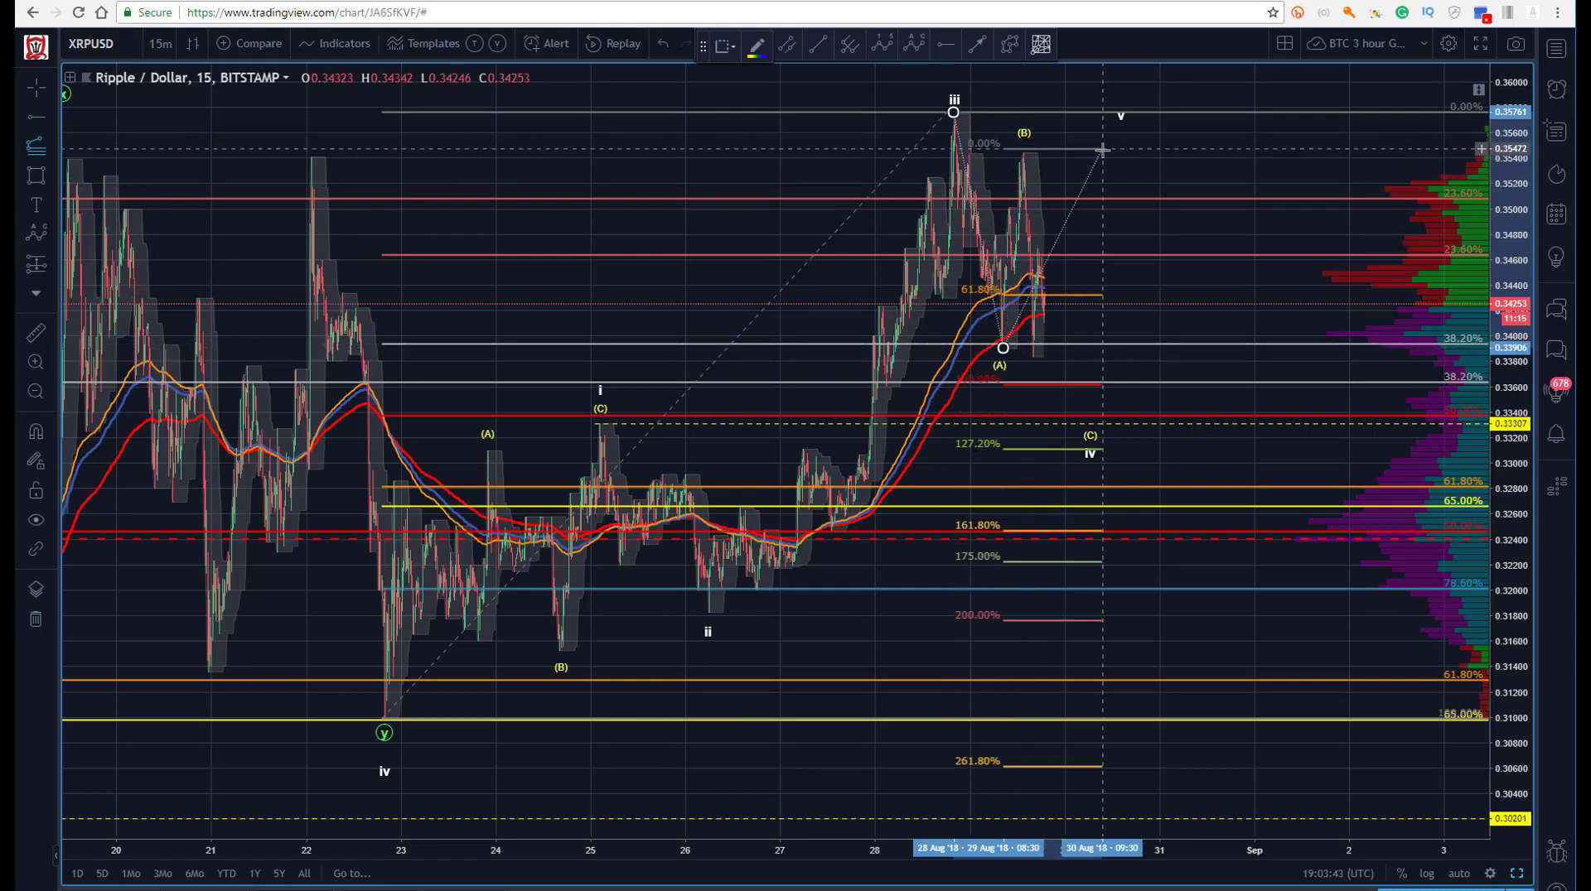
pyautogui.click(1101, 153)
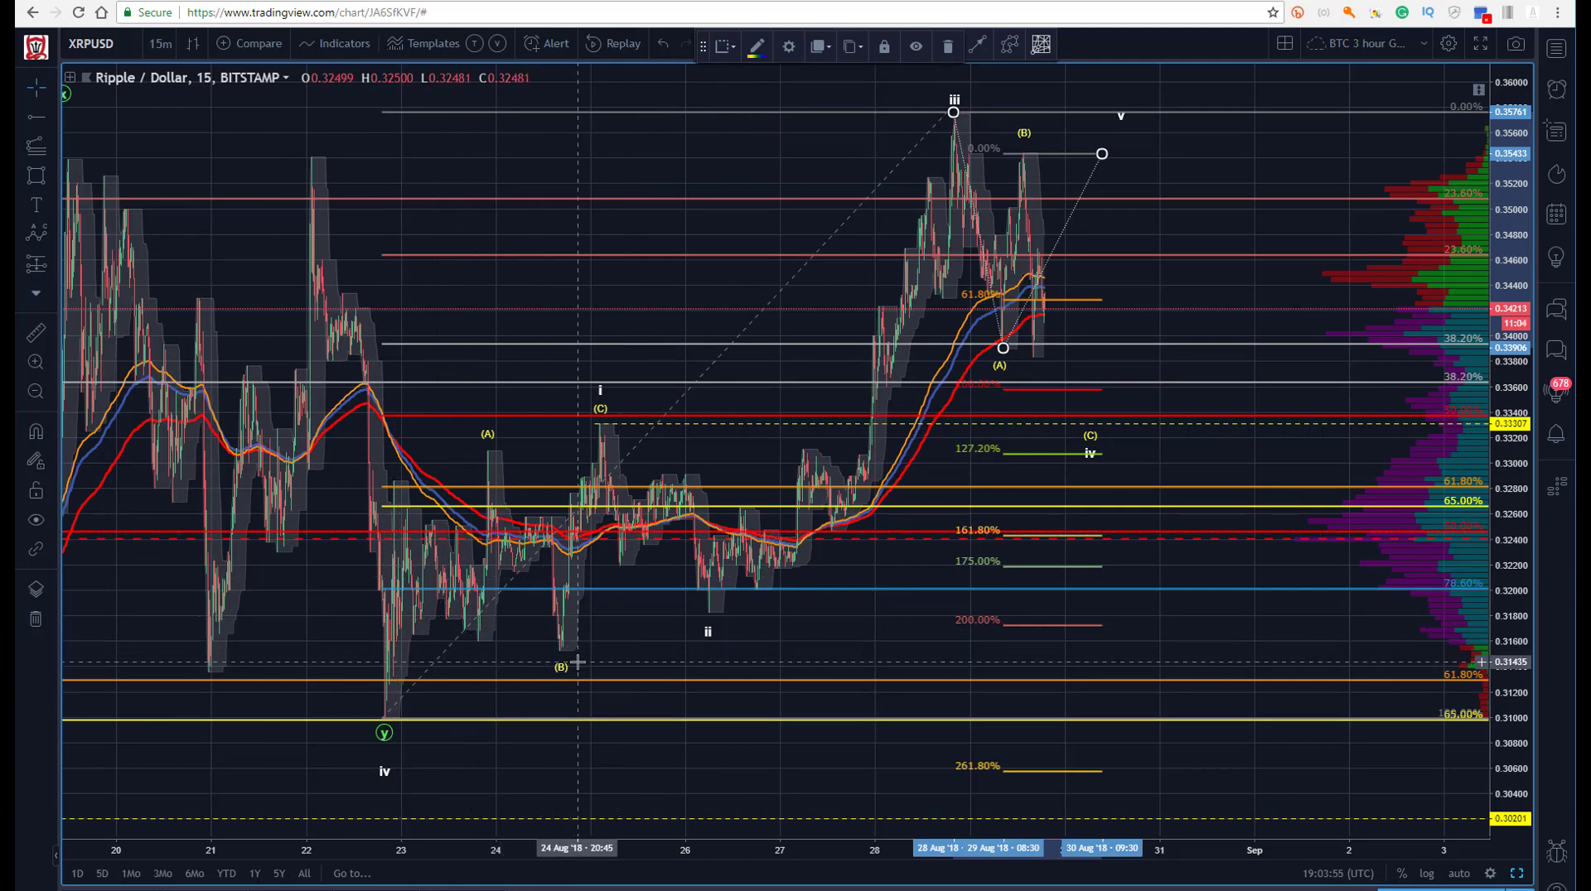
# Tighten the (B) label of the A-B-C correction to about 0.315 under the 24 August low.
pyautogui.moveTo(560, 656); pyautogui.dragTo(562, 646)
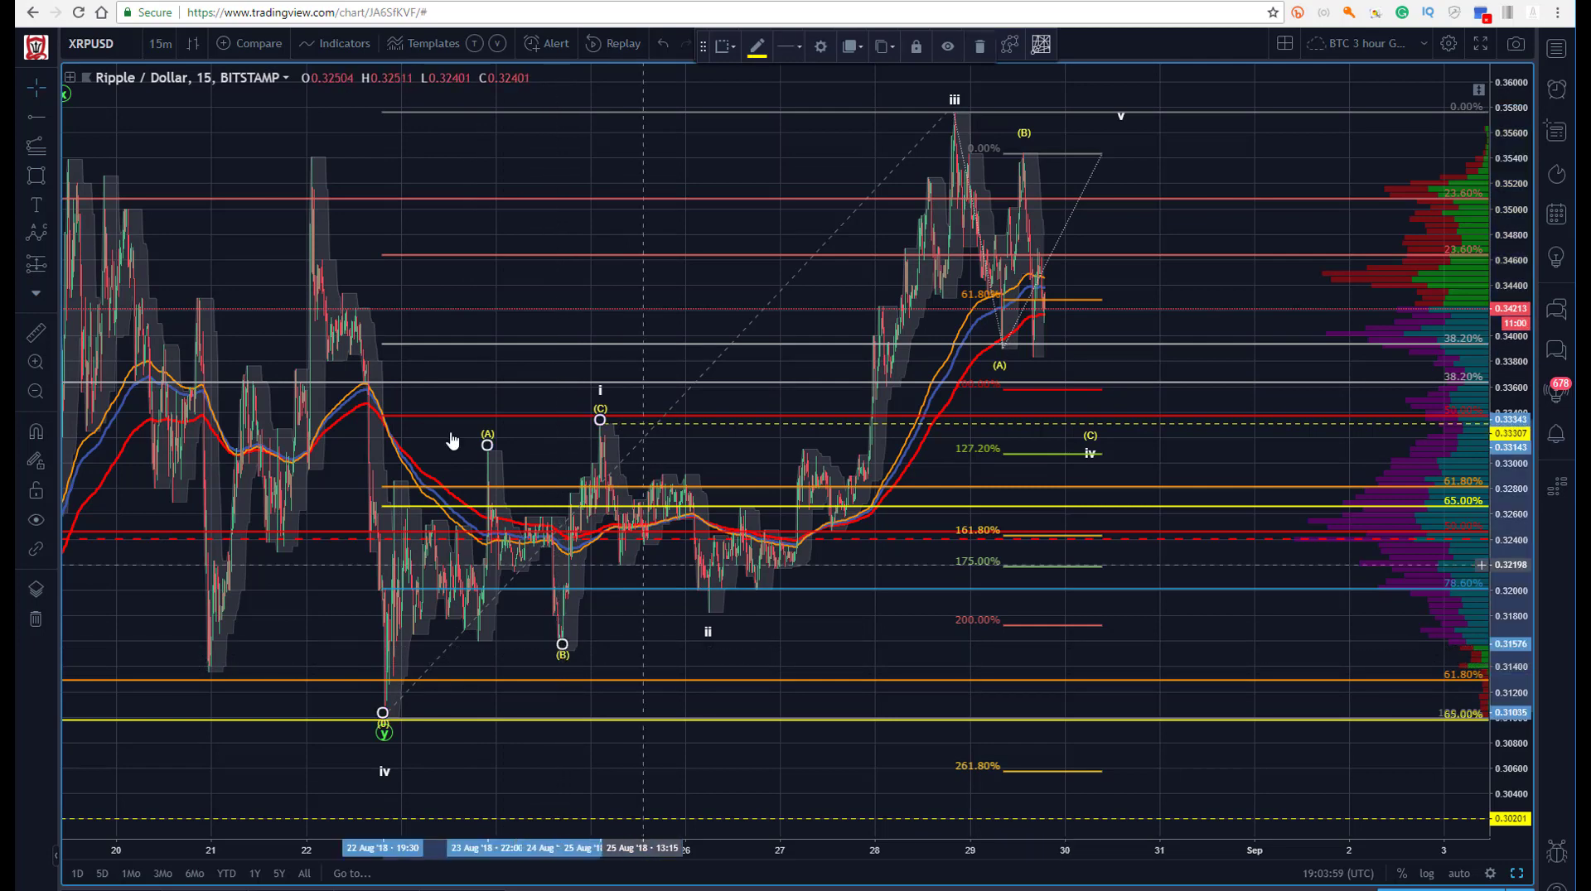
pyautogui.click(478, 289)
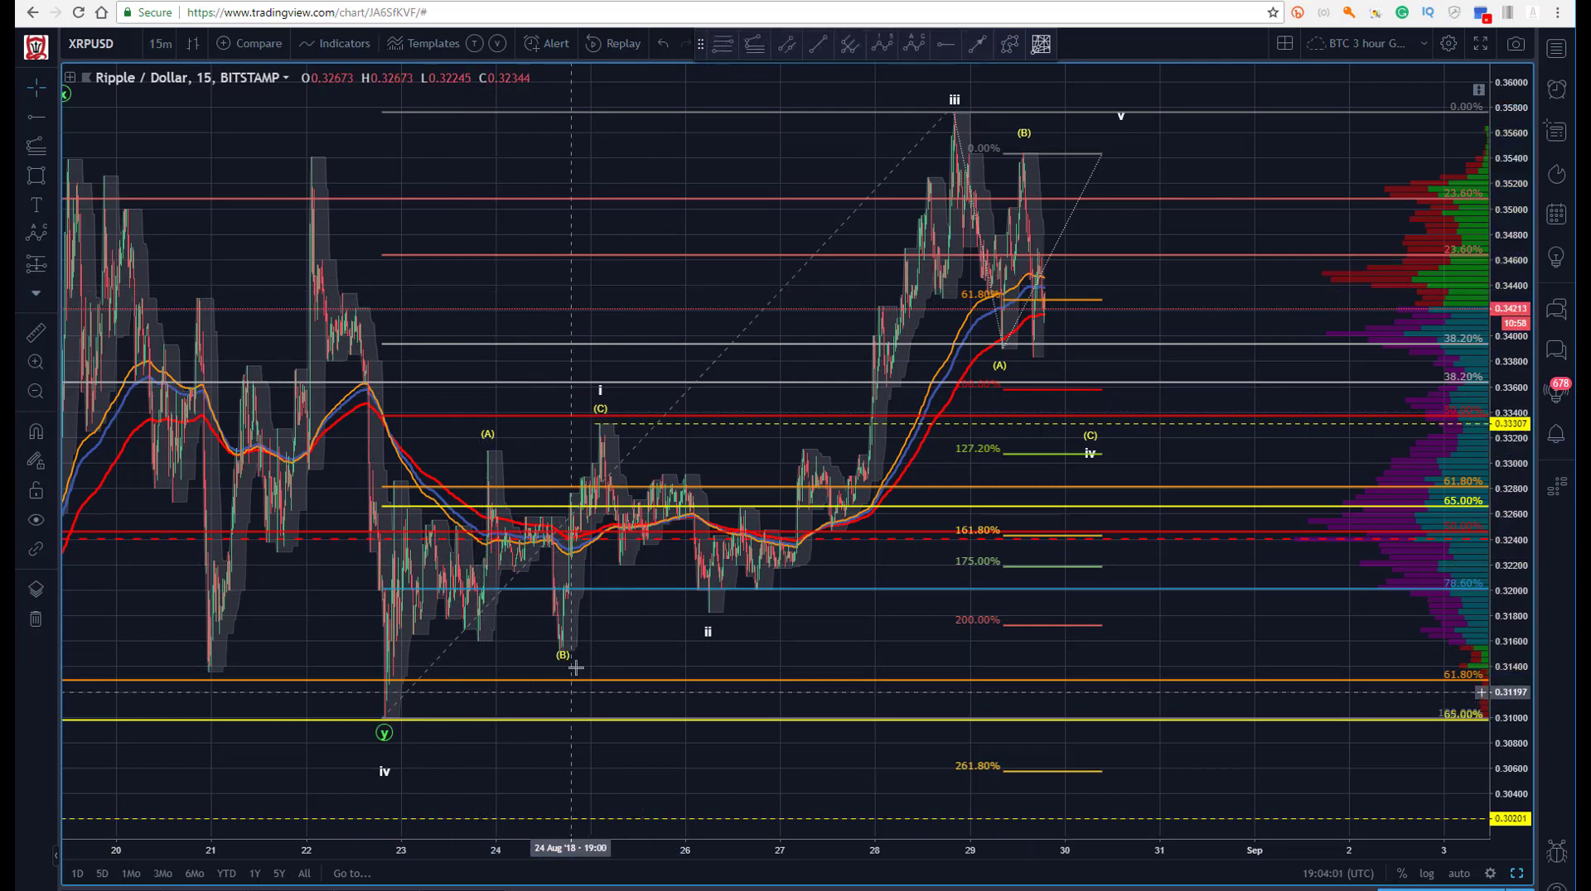
pyautogui.moveTo(563, 650); pyautogui.dragTo(562, 657)
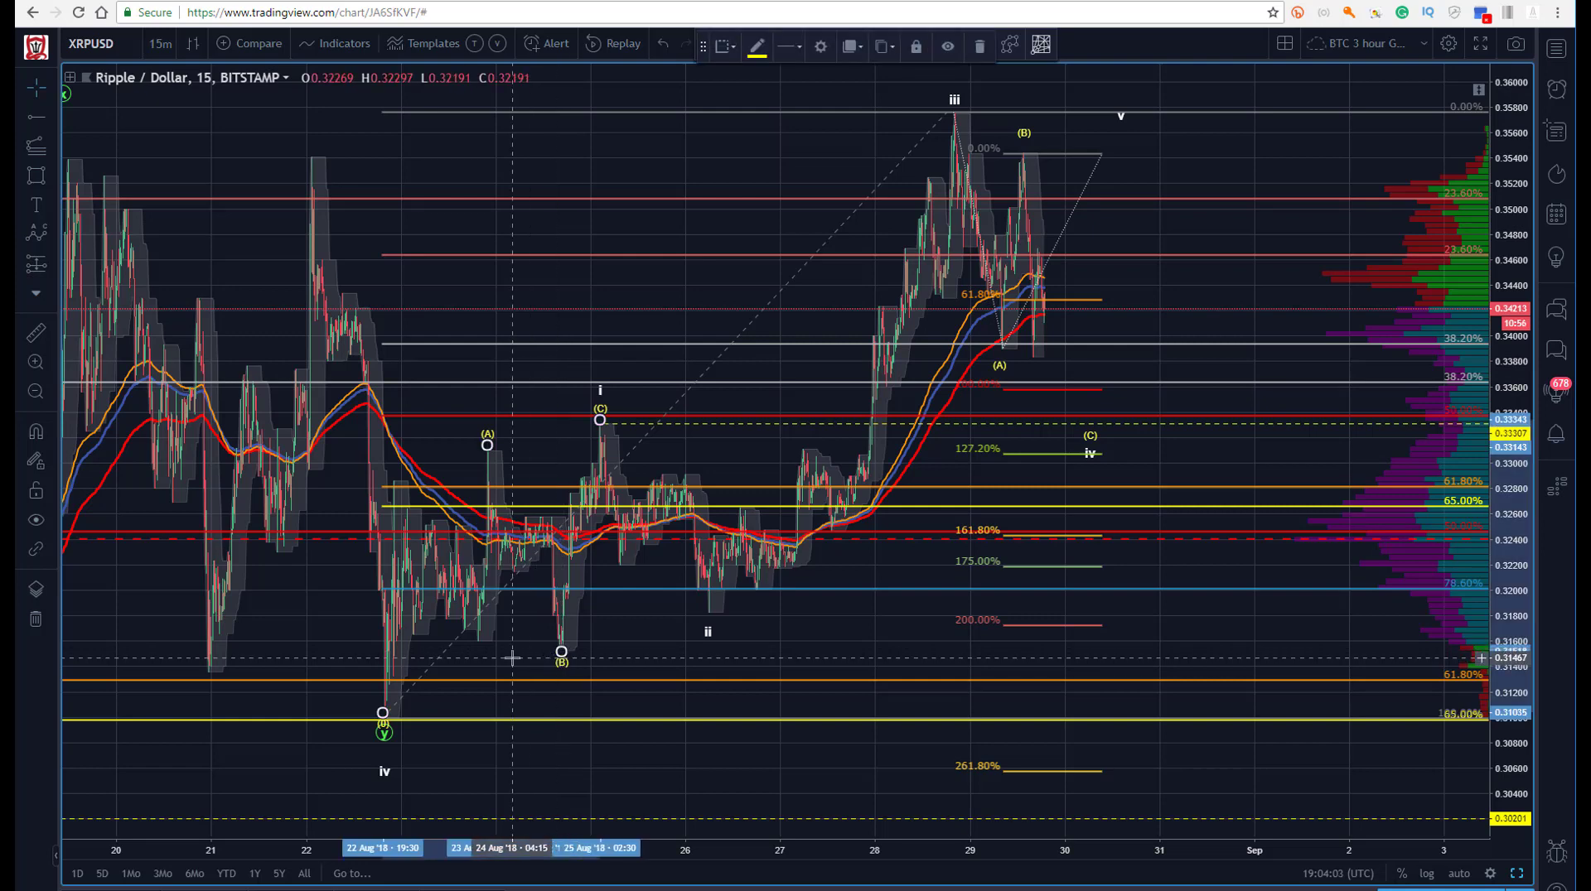
pyautogui.click(502, 661)
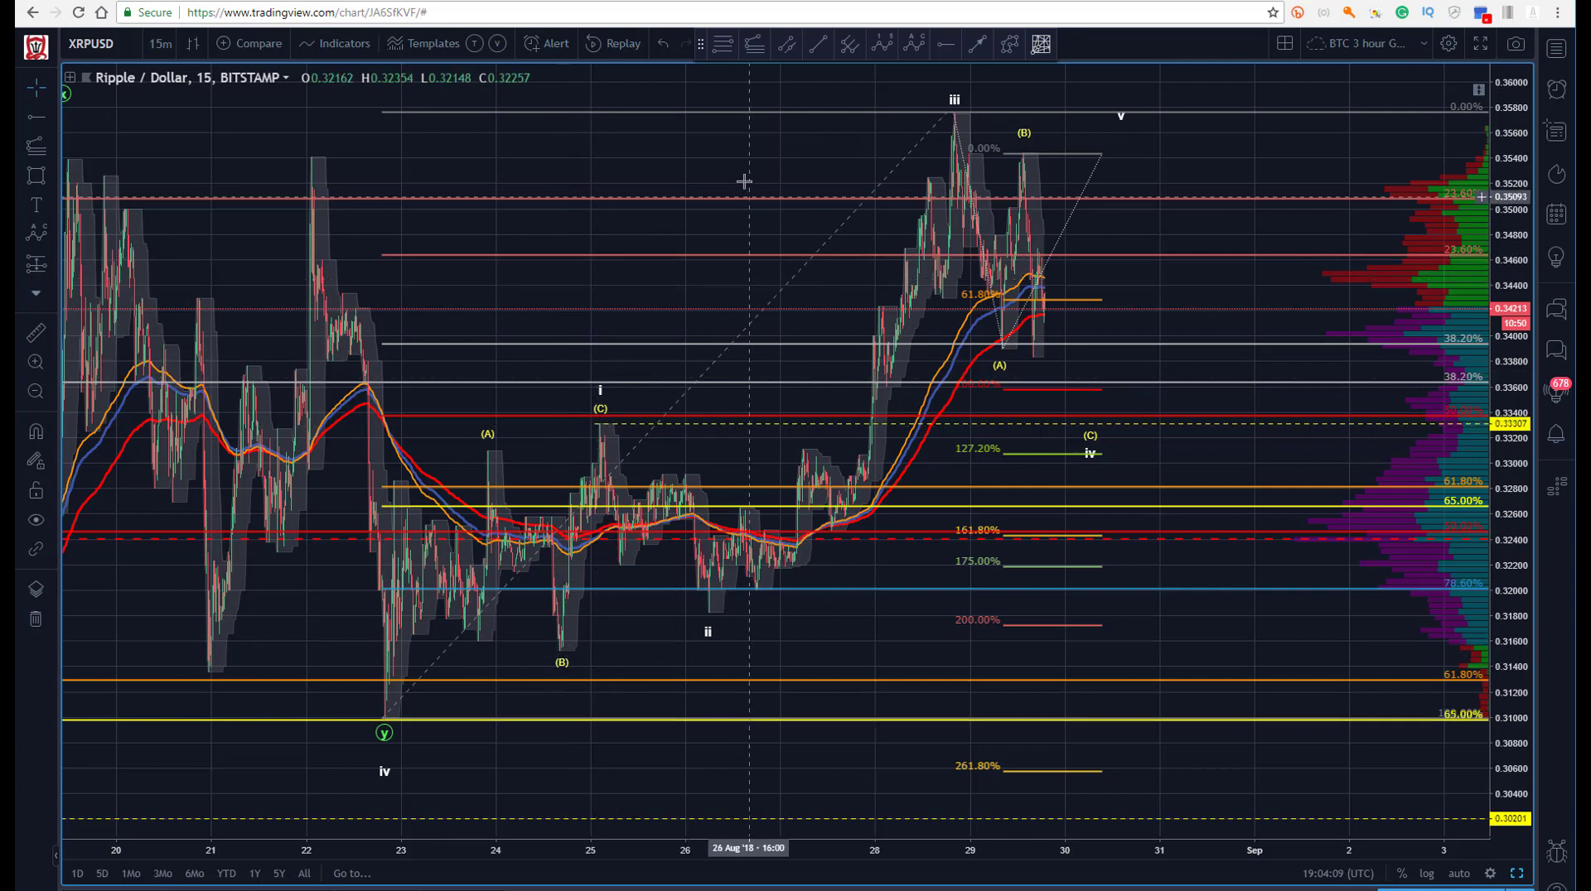
# Move the projected wave v to about 0.360 on 31 August and nudge iv to about 0.331 on 30 August.
pyautogui.moveTo(738, 177); pyautogui.dragTo(660, 203)
pyautogui.moveTo(1044, 153); pyautogui.dragTo(1146, 109)
pyautogui.click(675, 174)
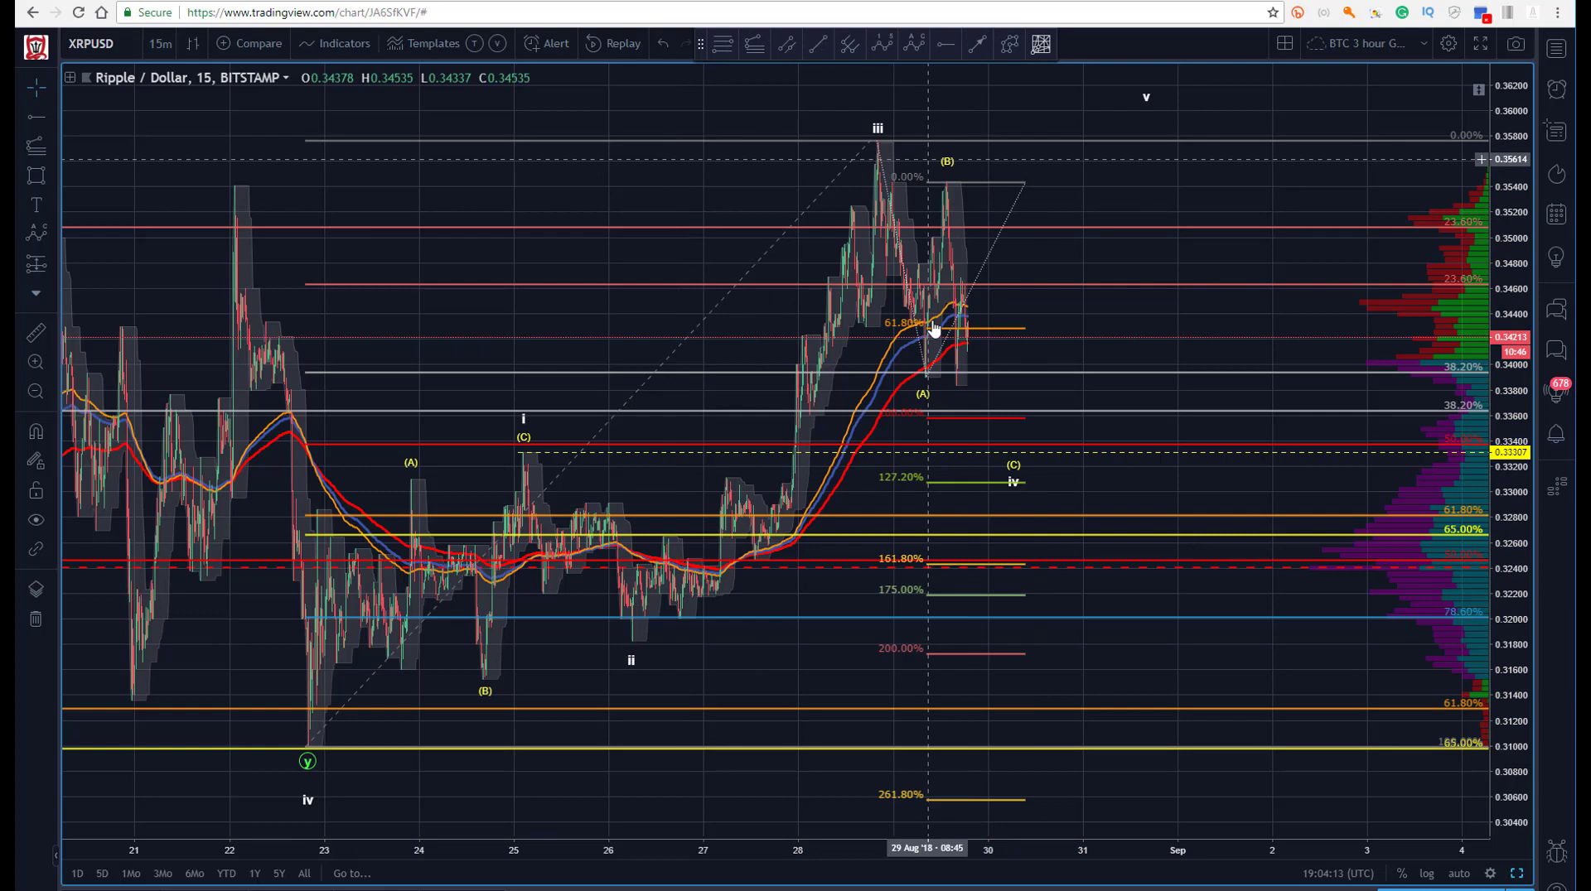
pyautogui.click(1013, 480)
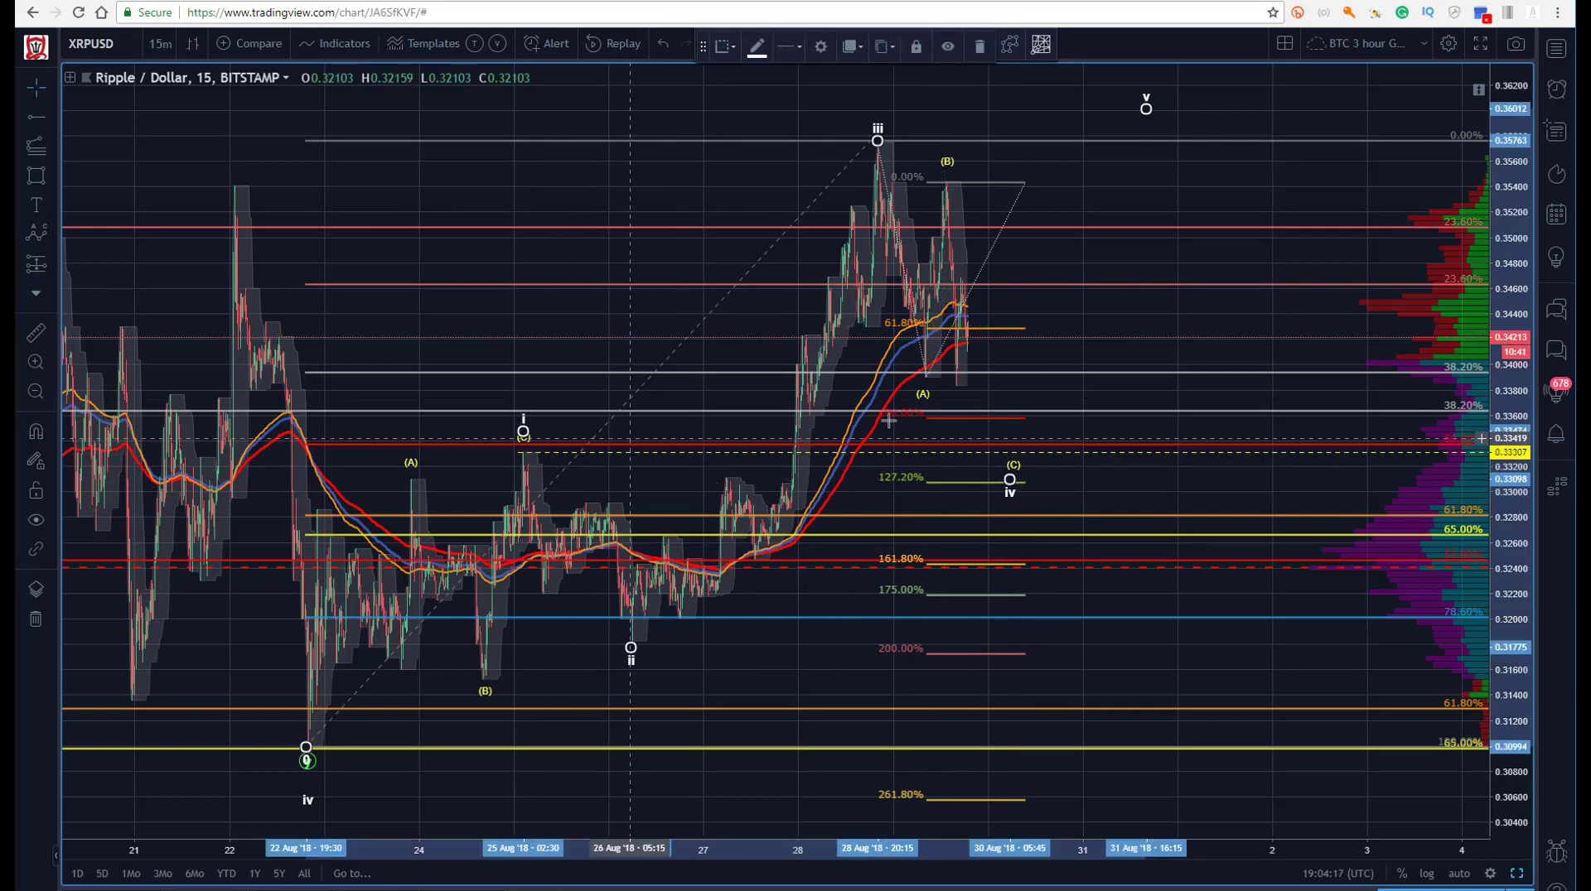
pyautogui.click(520, 209)
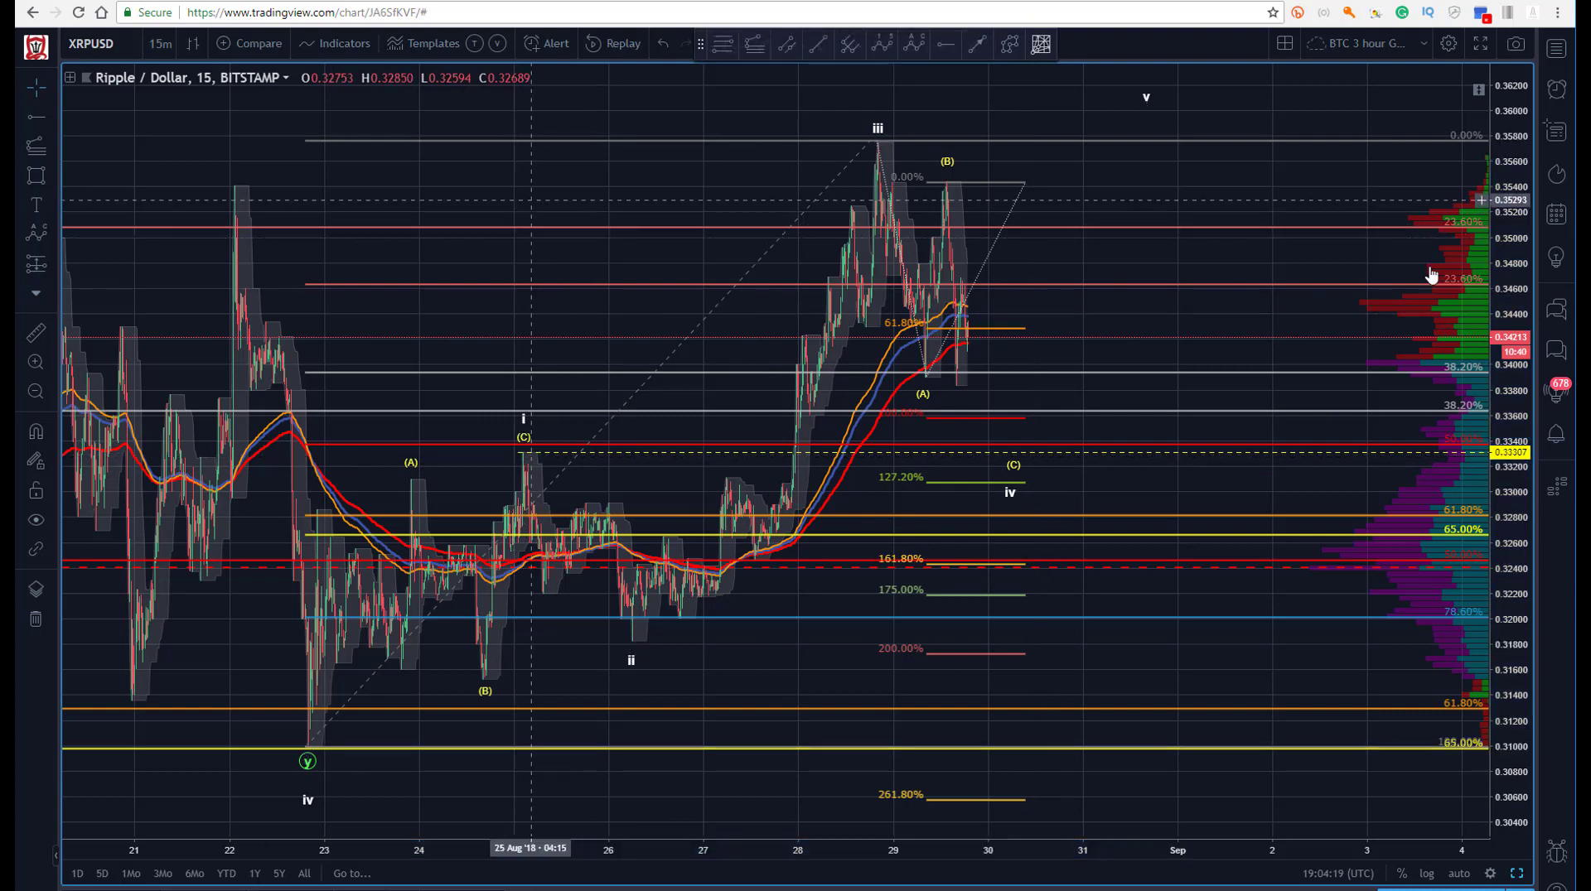
# Raise the projected wave v to about 0.369 on 31 August, at the -23.60% Fibonacci level.
pyautogui.moveTo(1513, 177); pyautogui.dragTo(1507, 330)
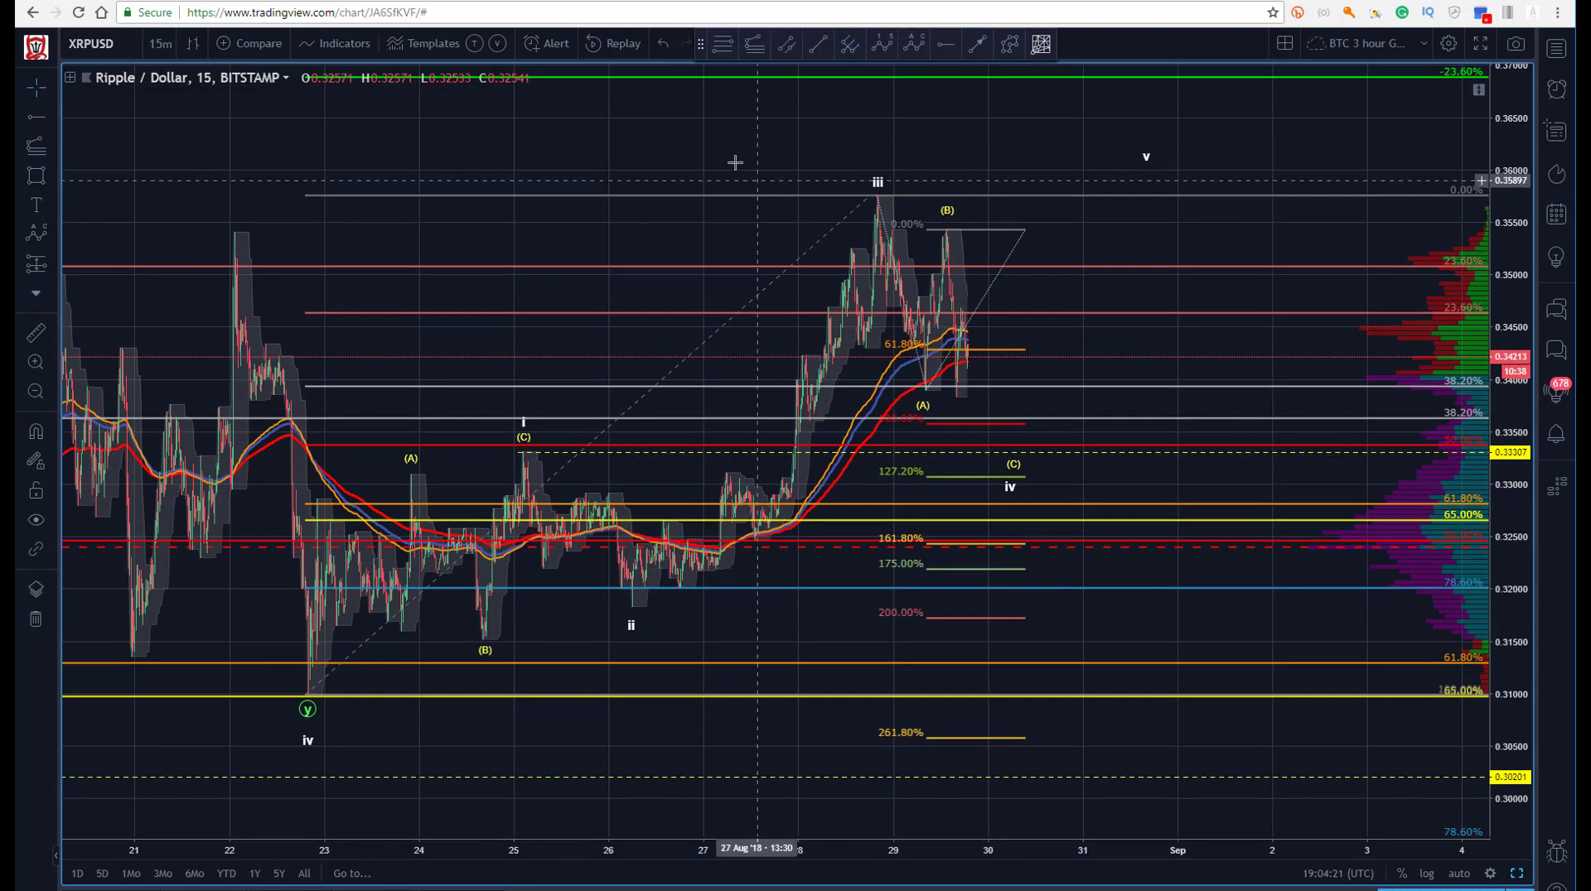
pyautogui.moveTo(733, 175); pyautogui.dragTo(714, 236)
pyautogui.moveTo(1124, 217); pyautogui.dragTo(1114, 132)
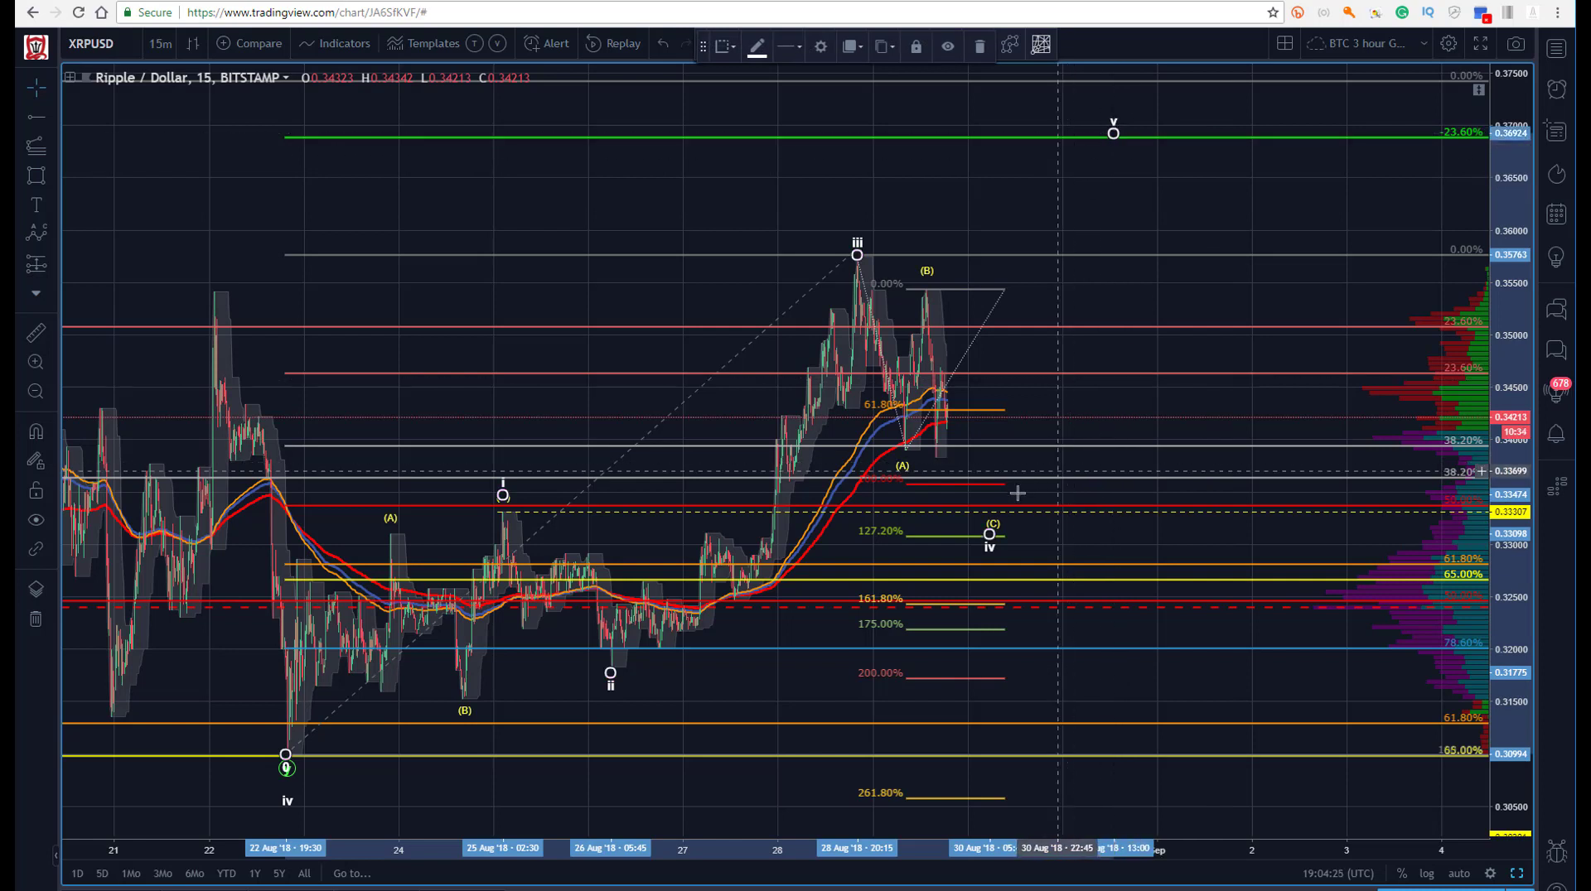
pyautogui.click(593, 288)
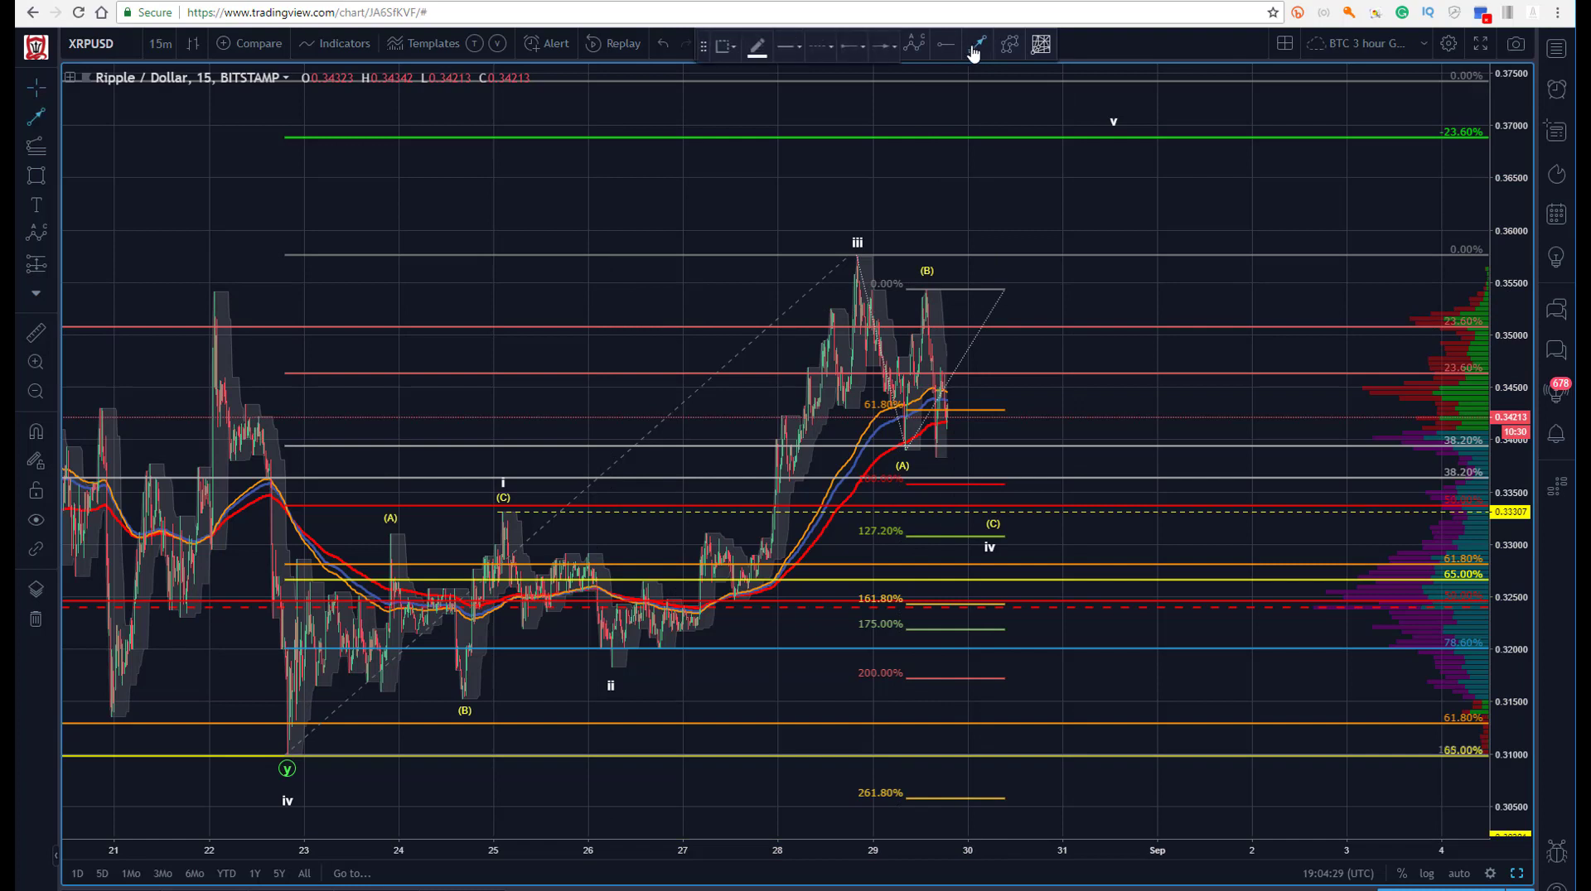
# Draw a white projection polyline from the (B) high at about 0.354 down to iv and up to v at about 0.369, keeping its style.
pyautogui.click(1007, 44)
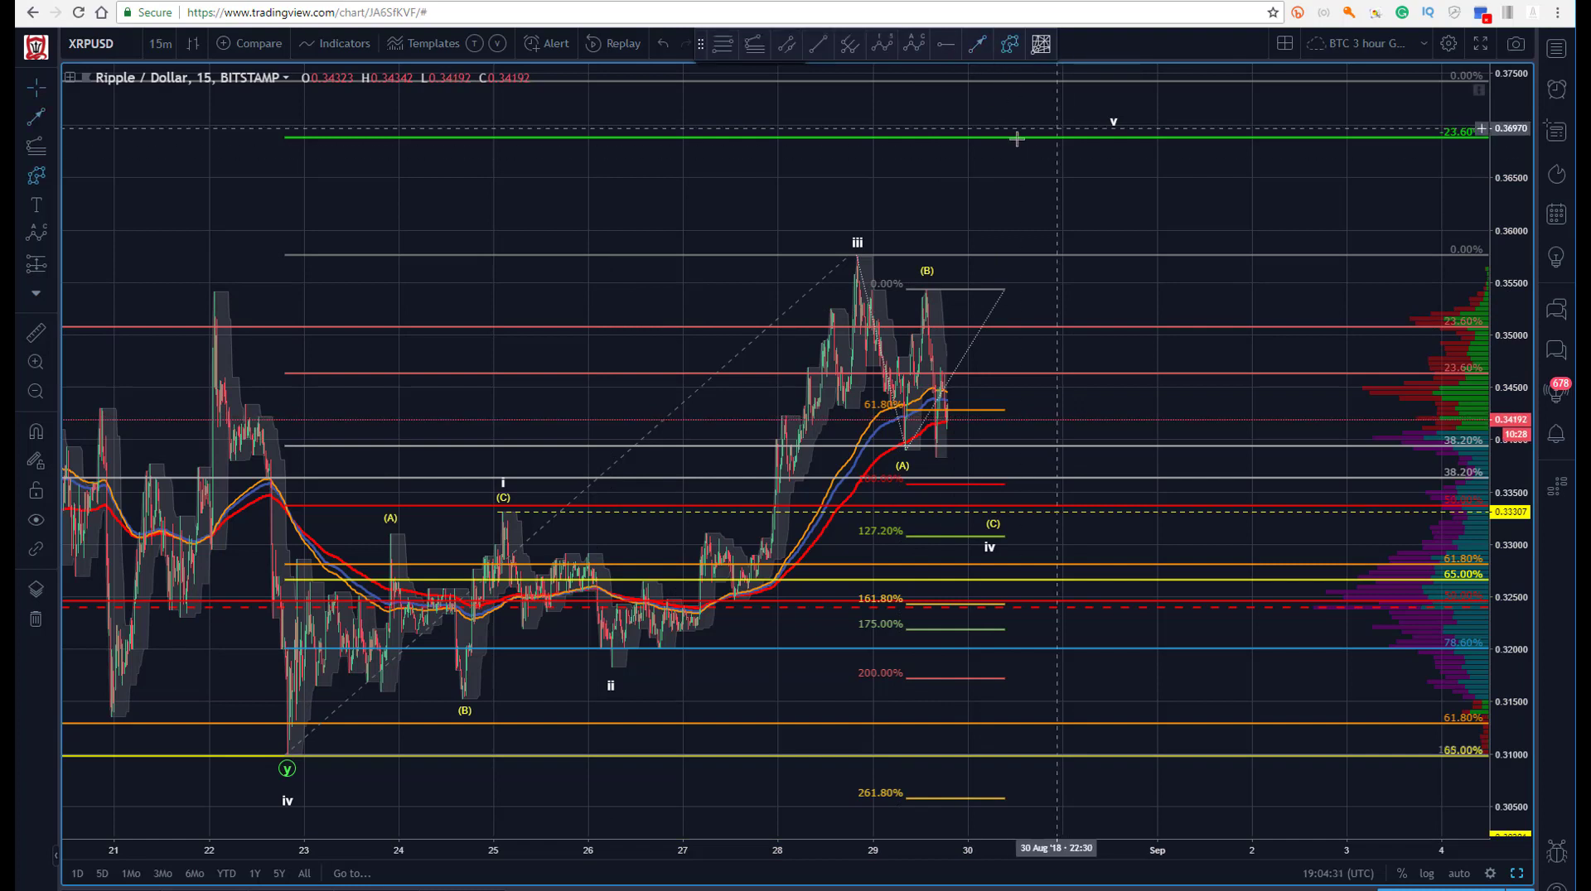
pyautogui.click(928, 288)
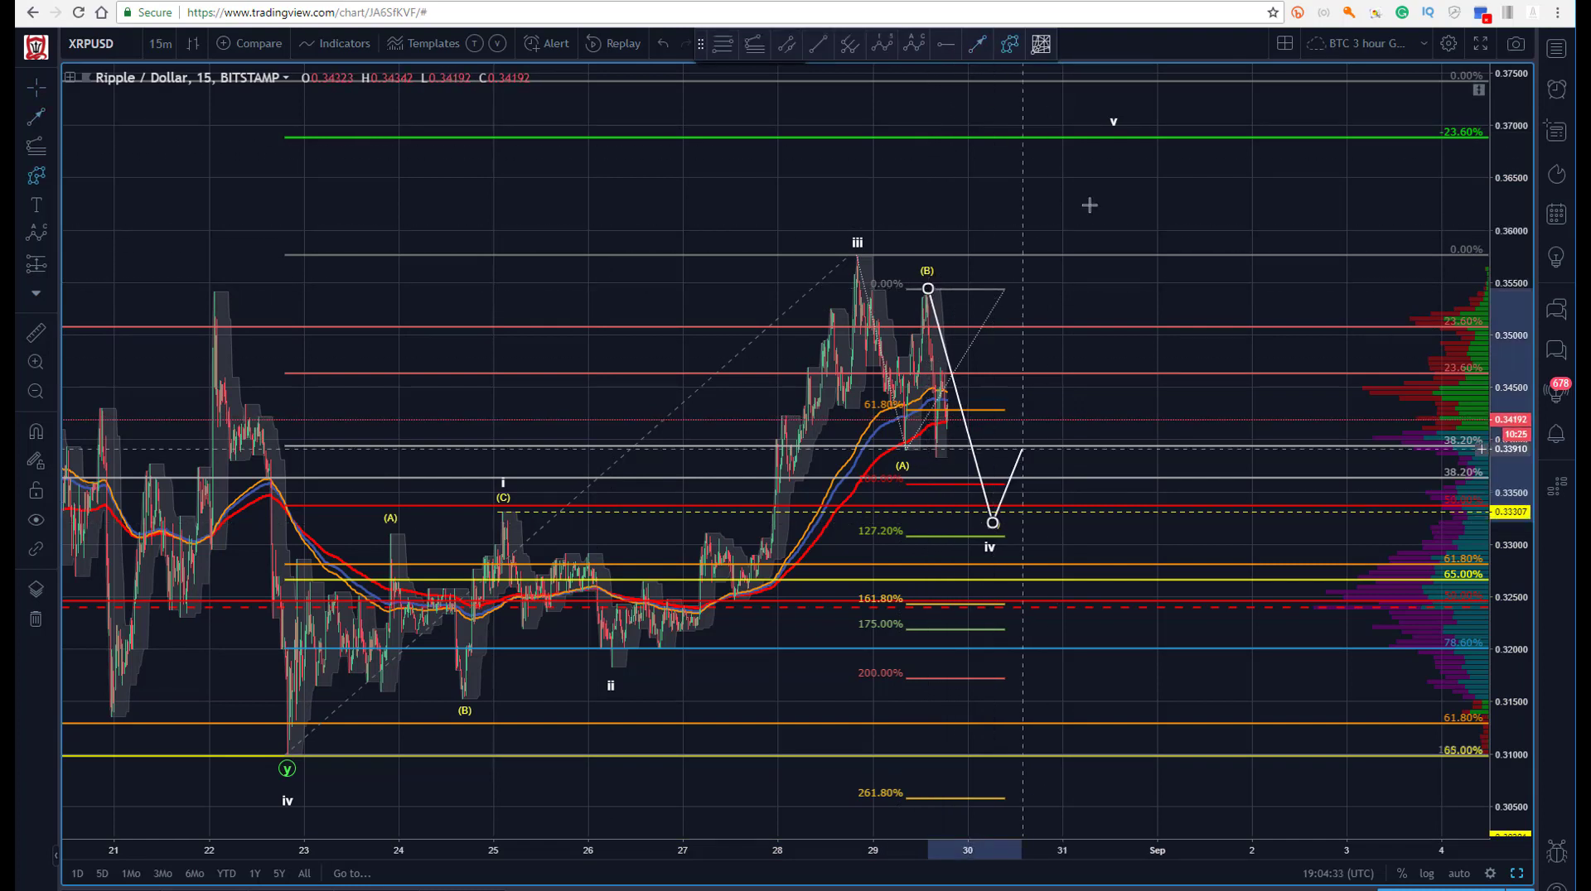
pyautogui.doubleClick(1112, 131)
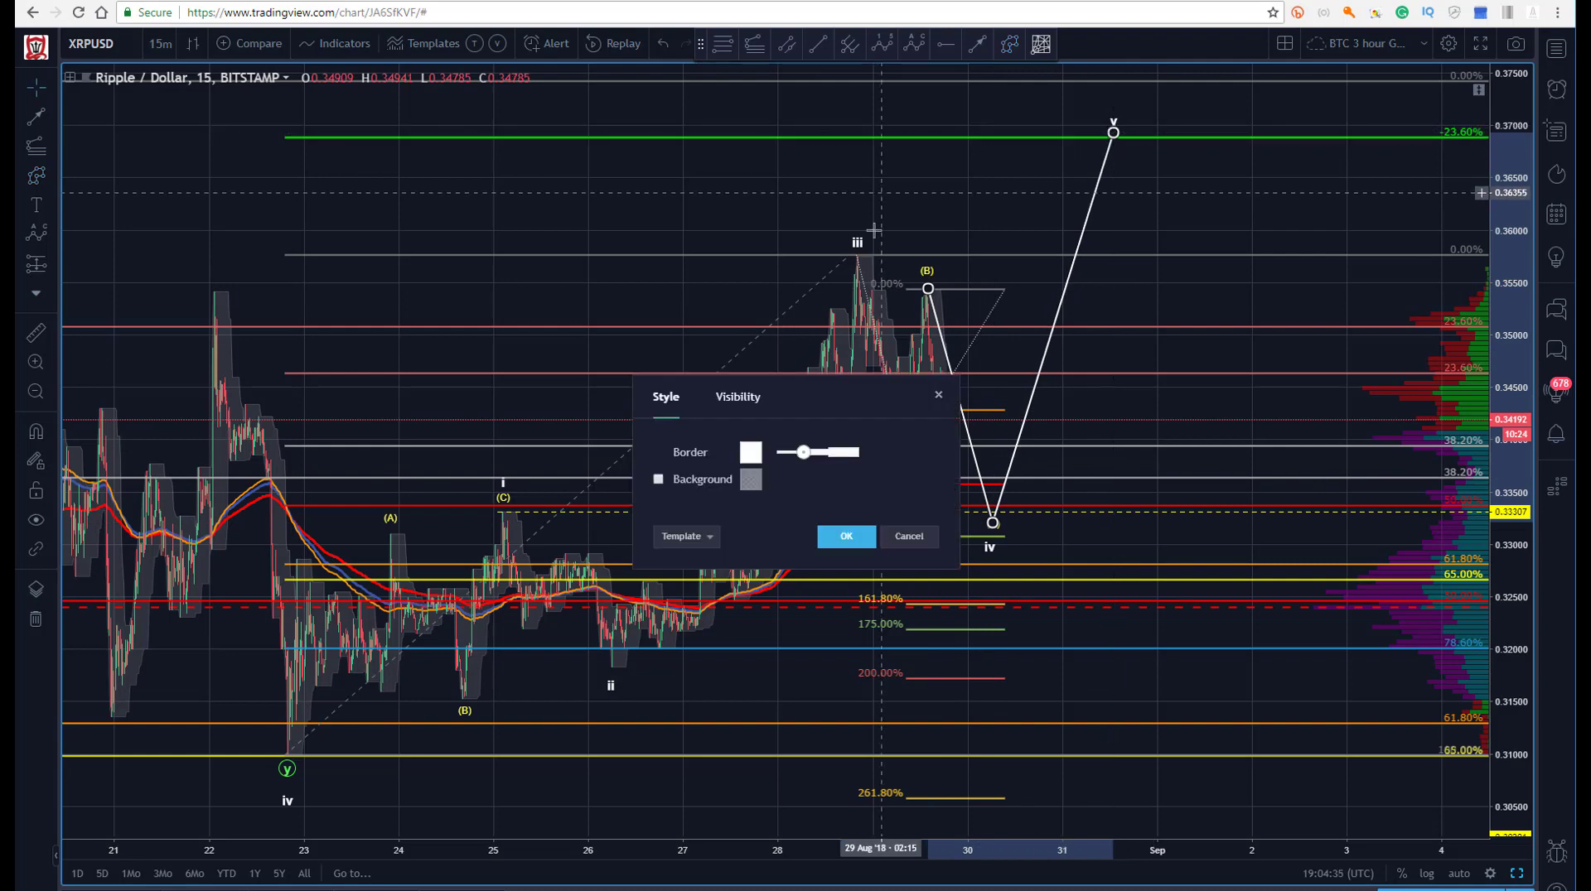
pyautogui.click(845, 537)
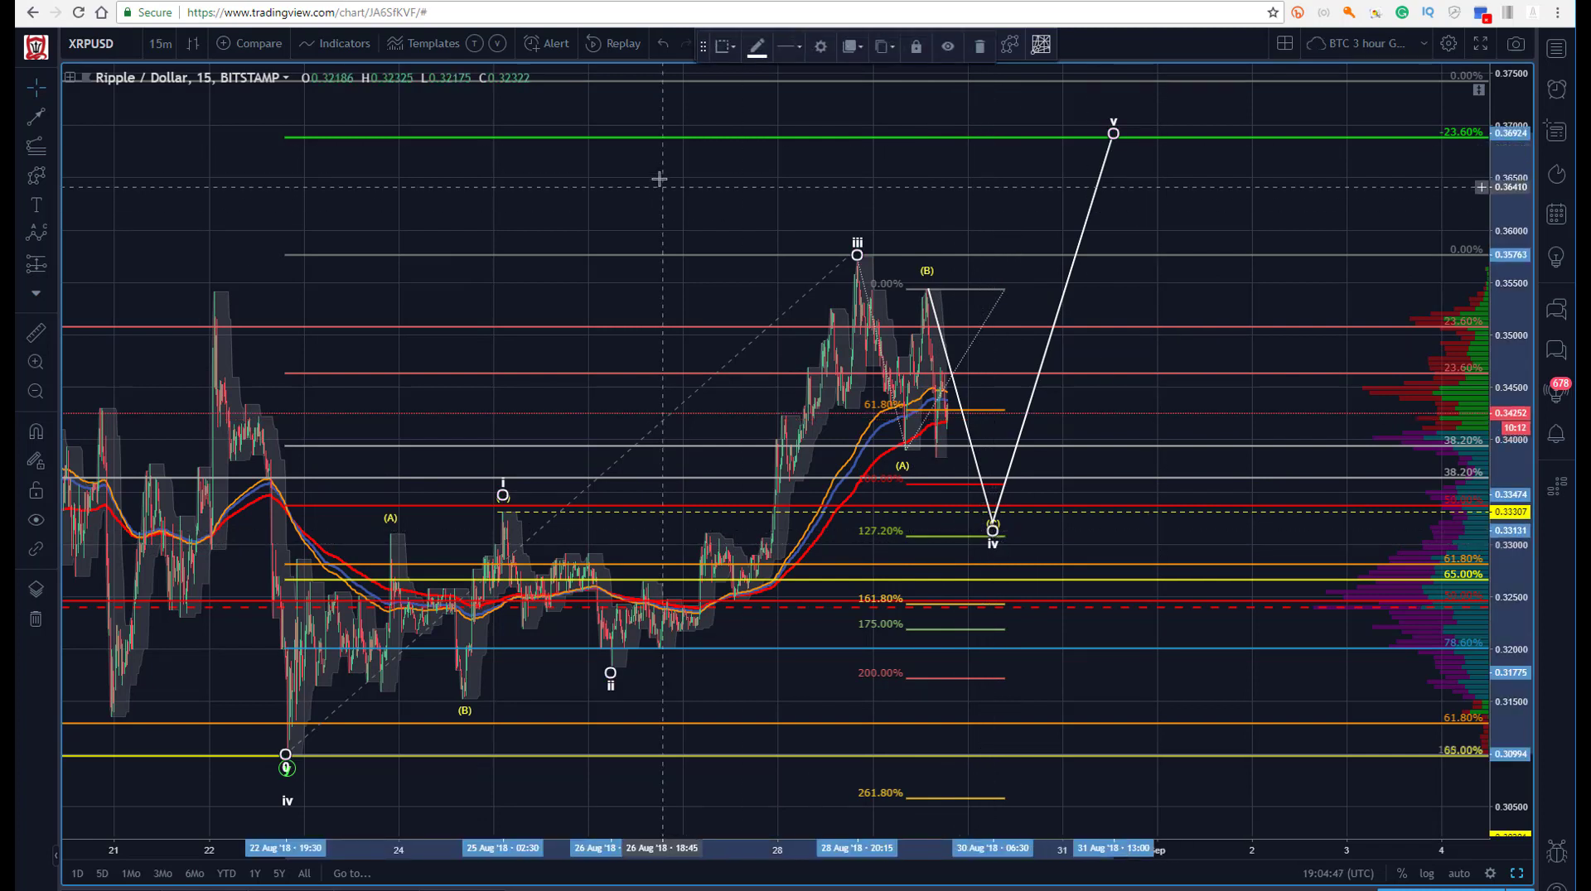
# Switch the chart to the 1-hour interval with automatic price scaling after trying 2 hours.
pyautogui.click(160, 43)
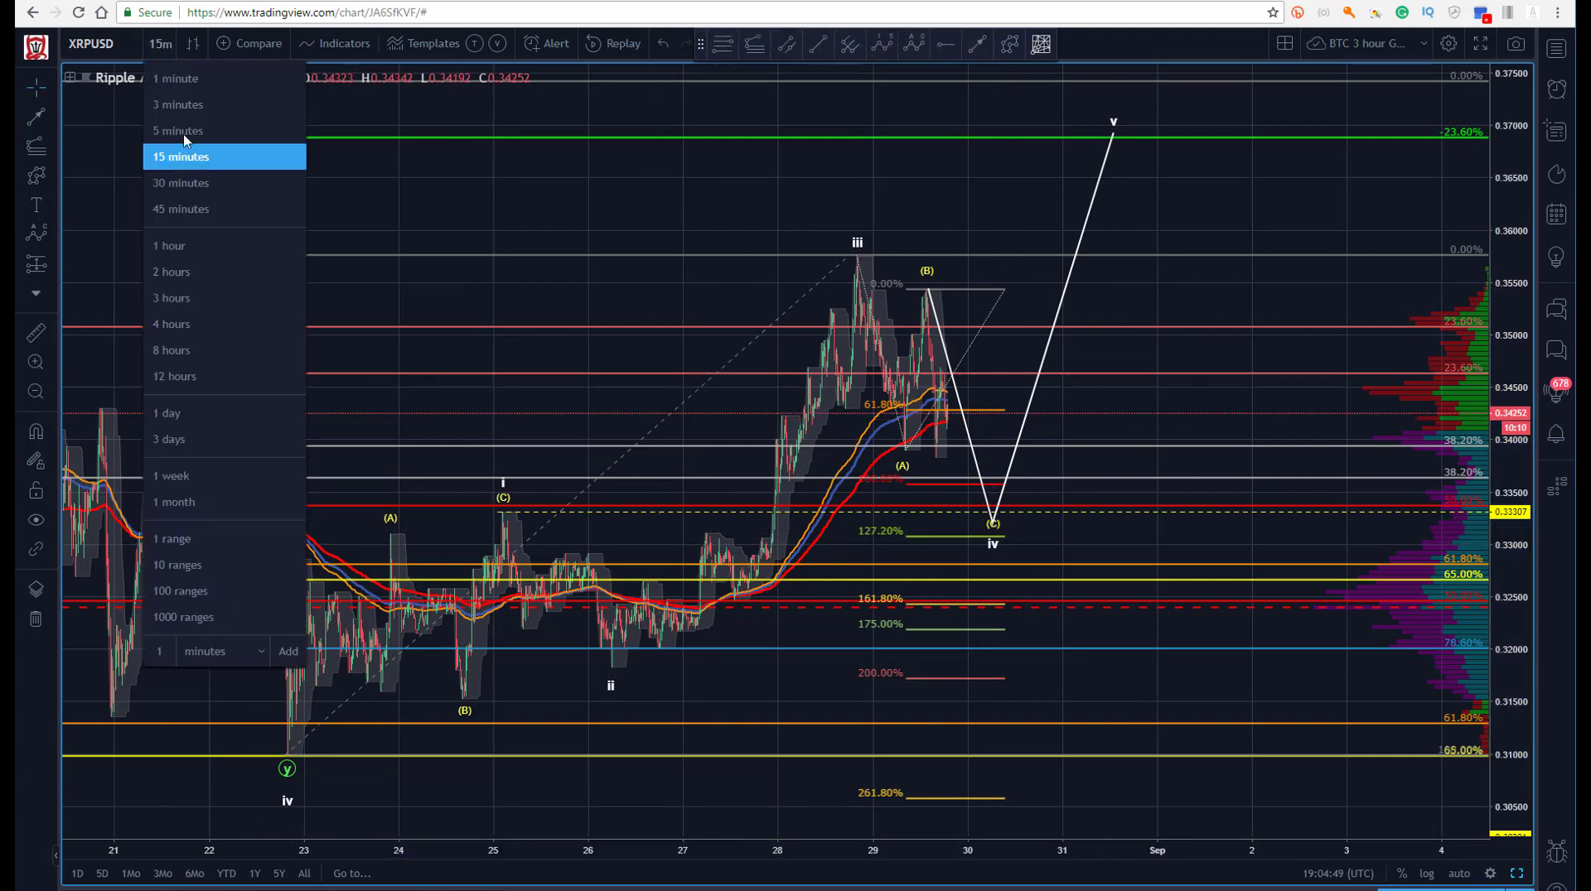
pyautogui.click(171, 272)
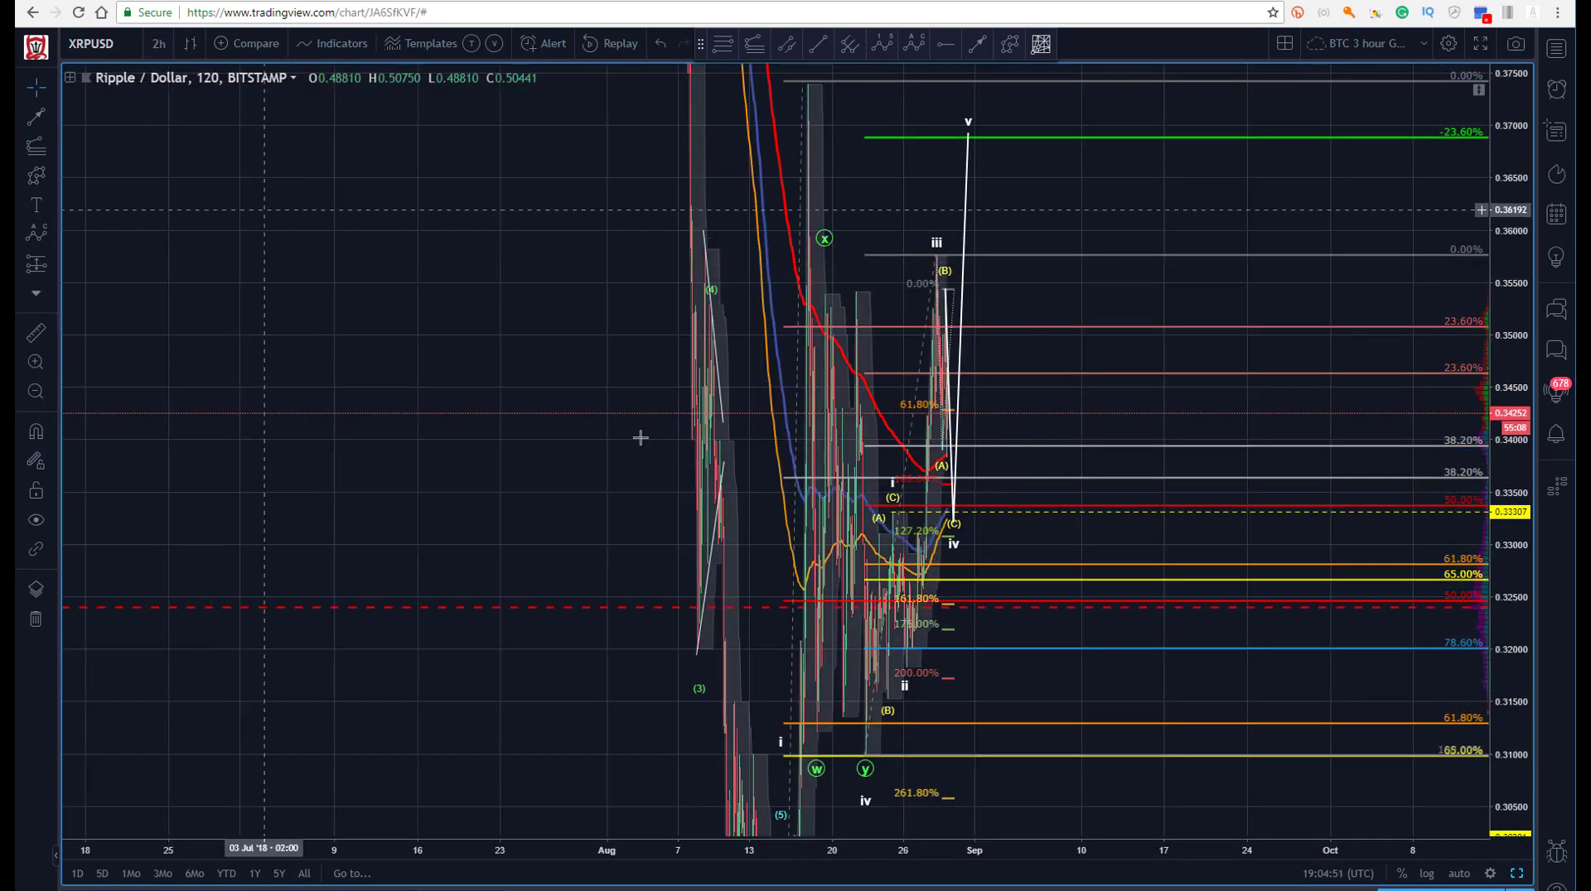
pyautogui.click(158, 43)
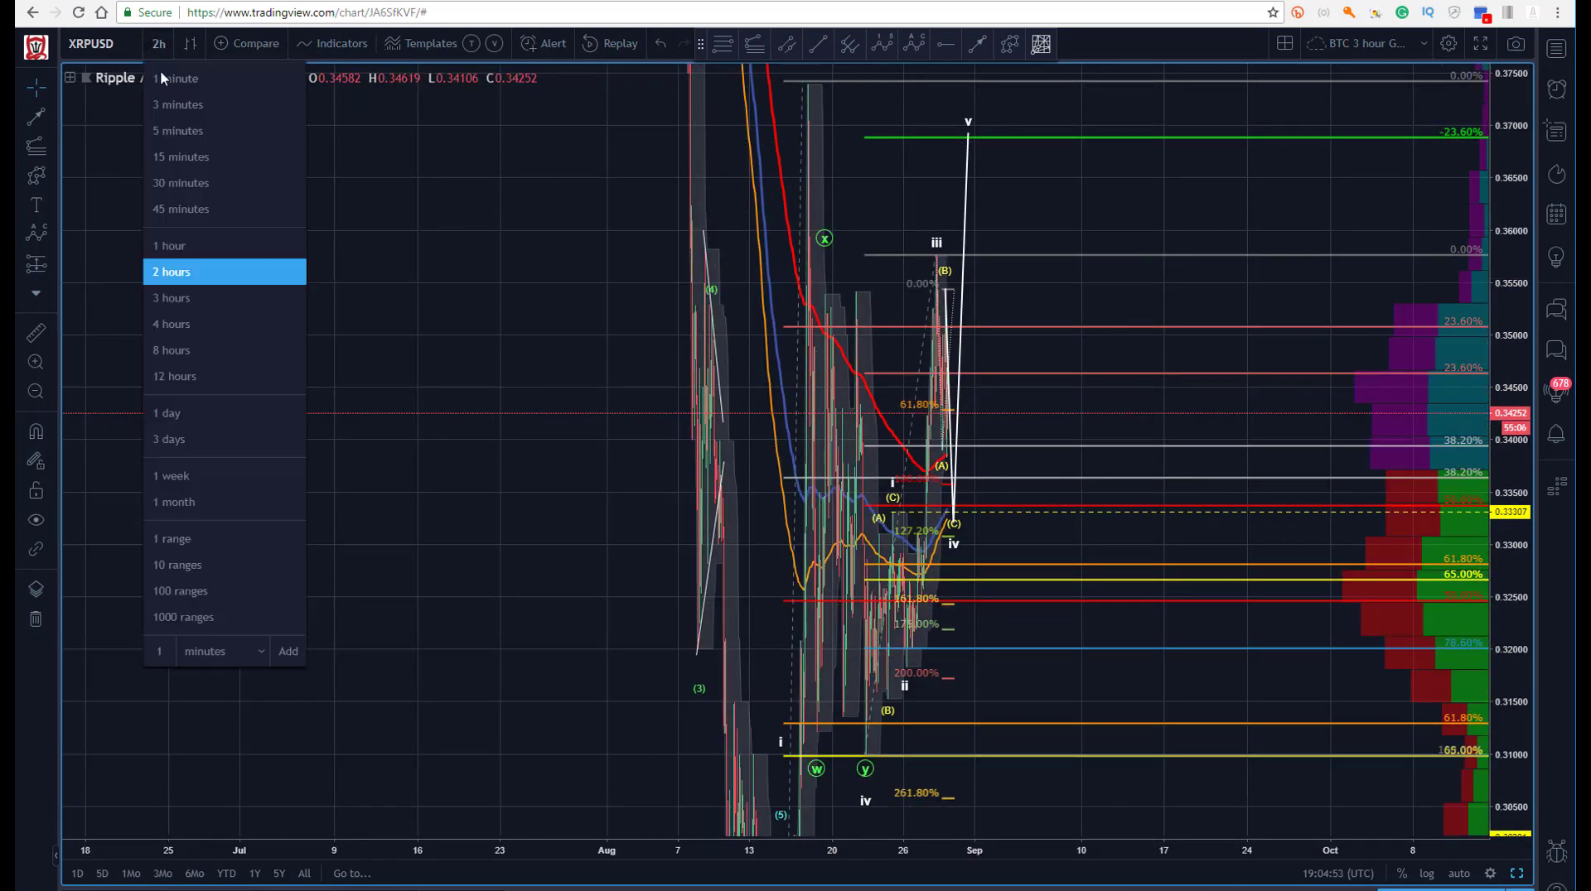
pyautogui.click(171, 245)
pyautogui.click(1450, 876)
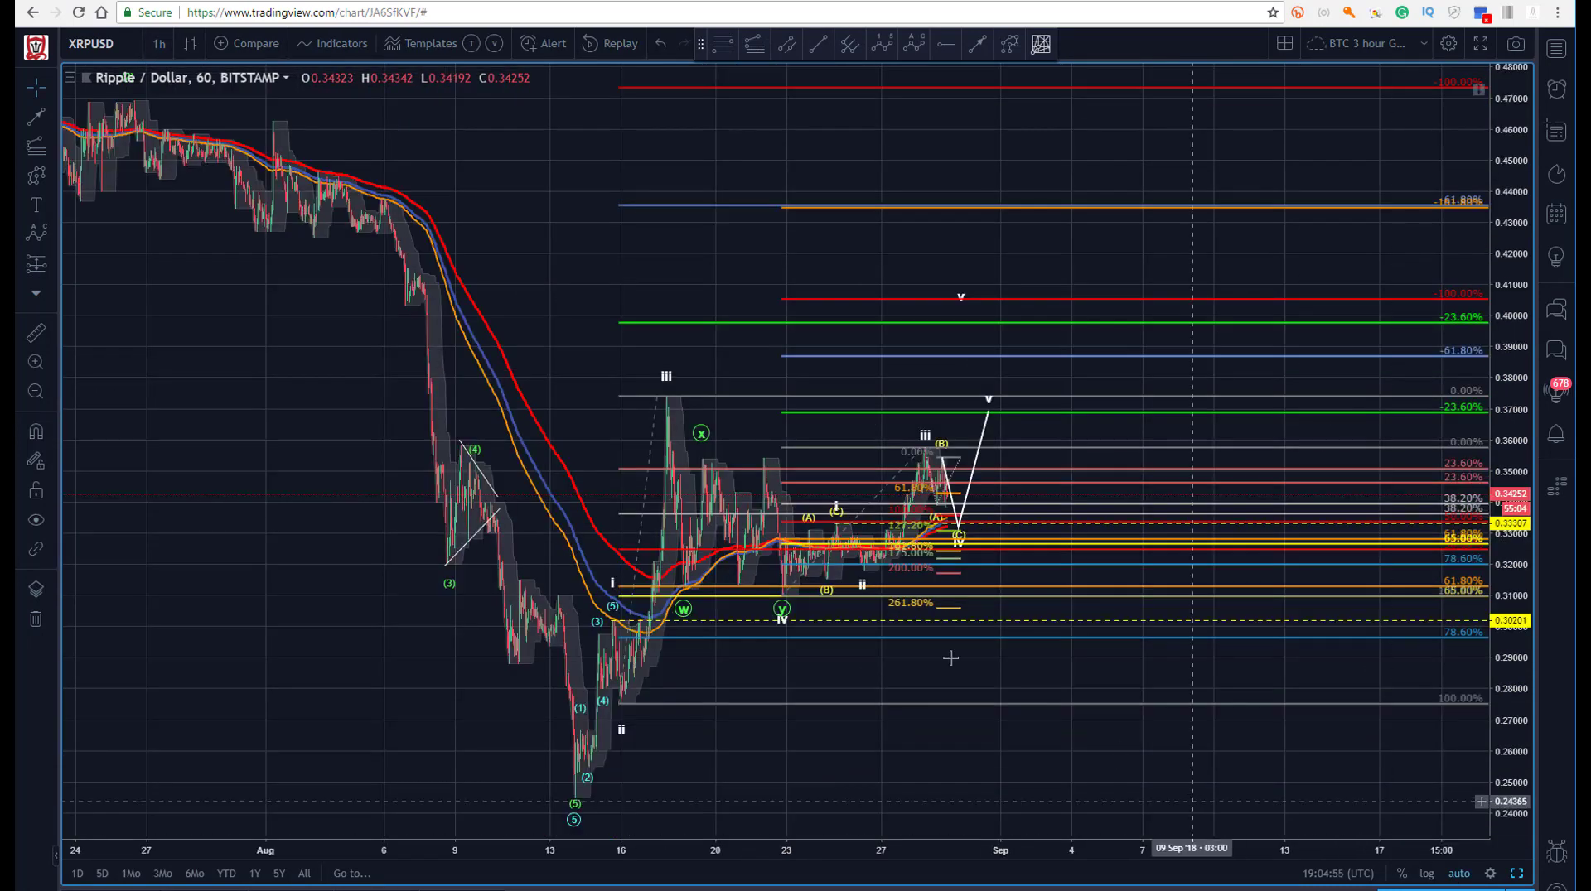
pyautogui.moveTo(600, 855); pyautogui.dragTo(304, 746)
pyautogui.moveTo(288, 268); pyautogui.dragTo(565, 265)
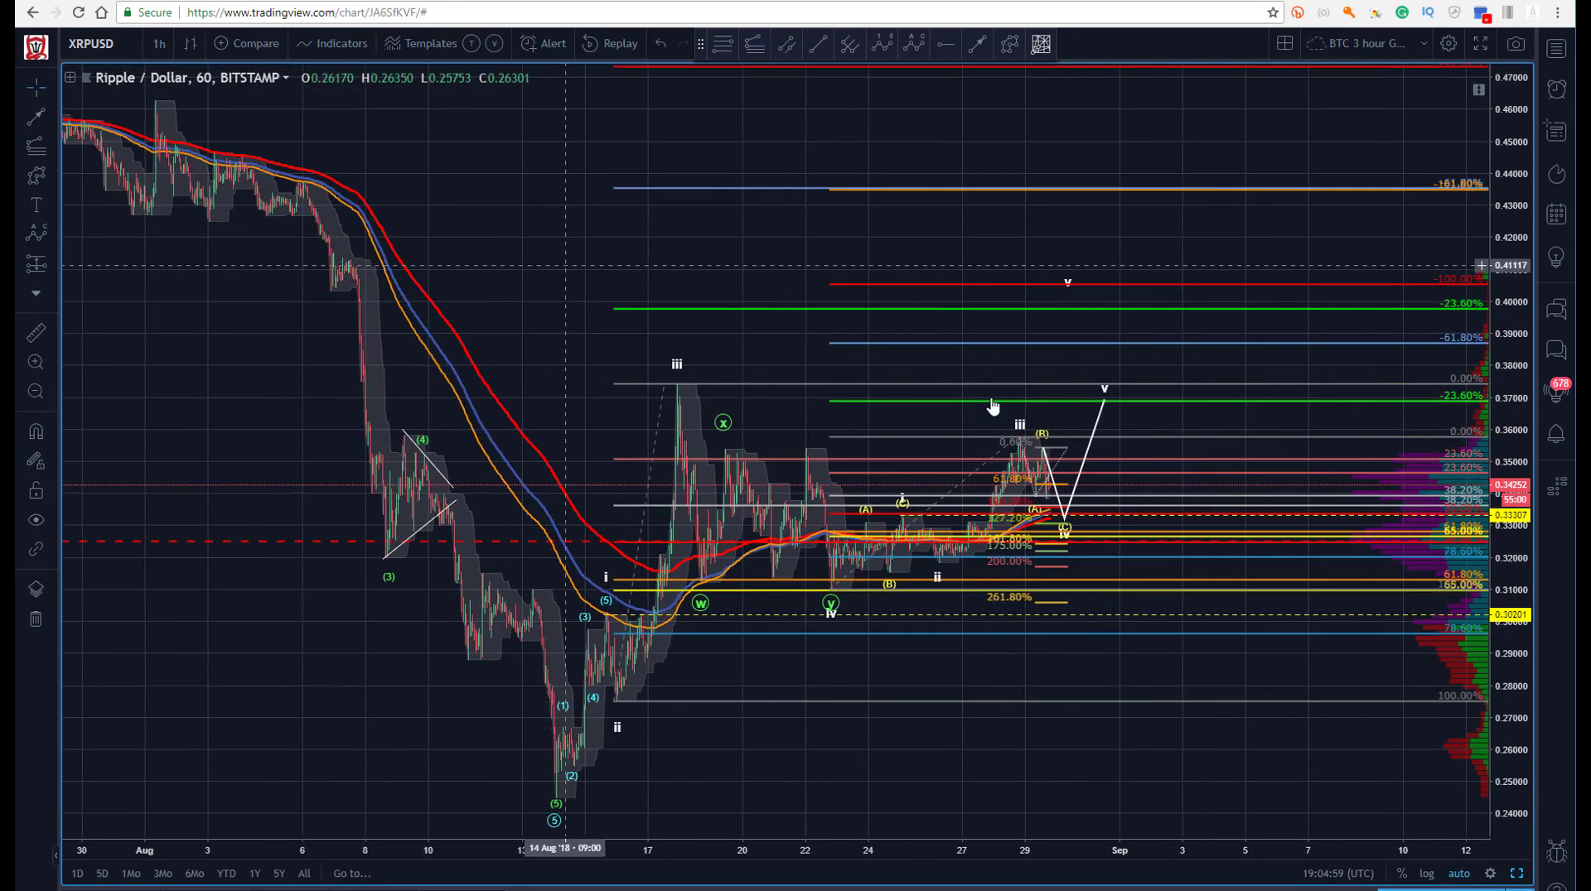
# Keep the larger impulse's Subminuette style and move its projected wave v to about 0.399 on 1 September.
pyautogui.doubleClick(1068, 288)
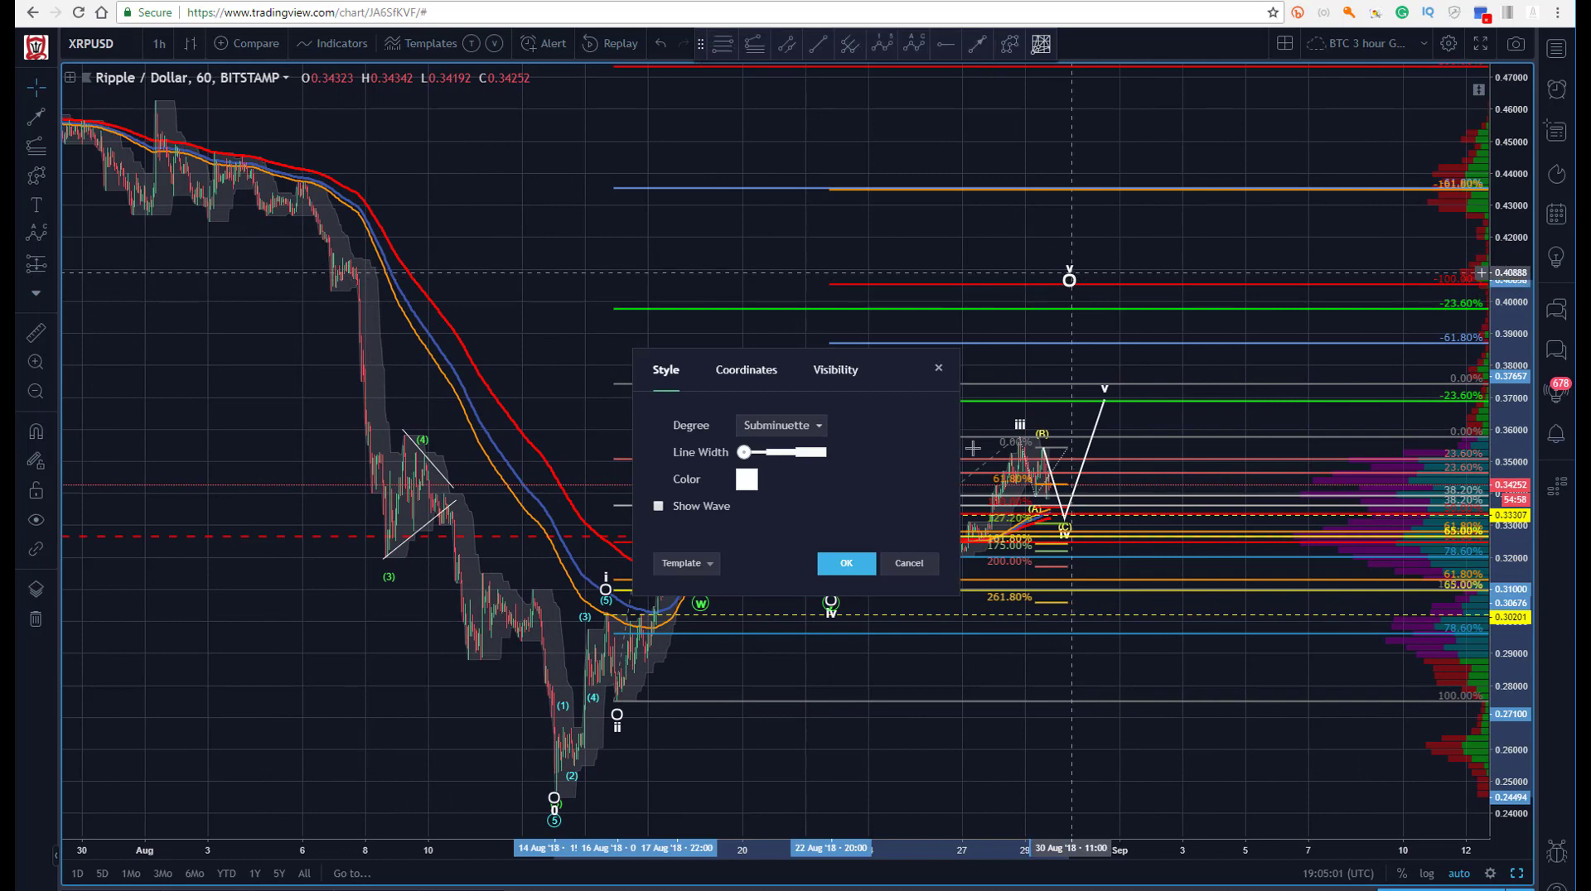
pyautogui.click(853, 562)
pyautogui.moveTo(1069, 282); pyautogui.dragTo(1118, 300)
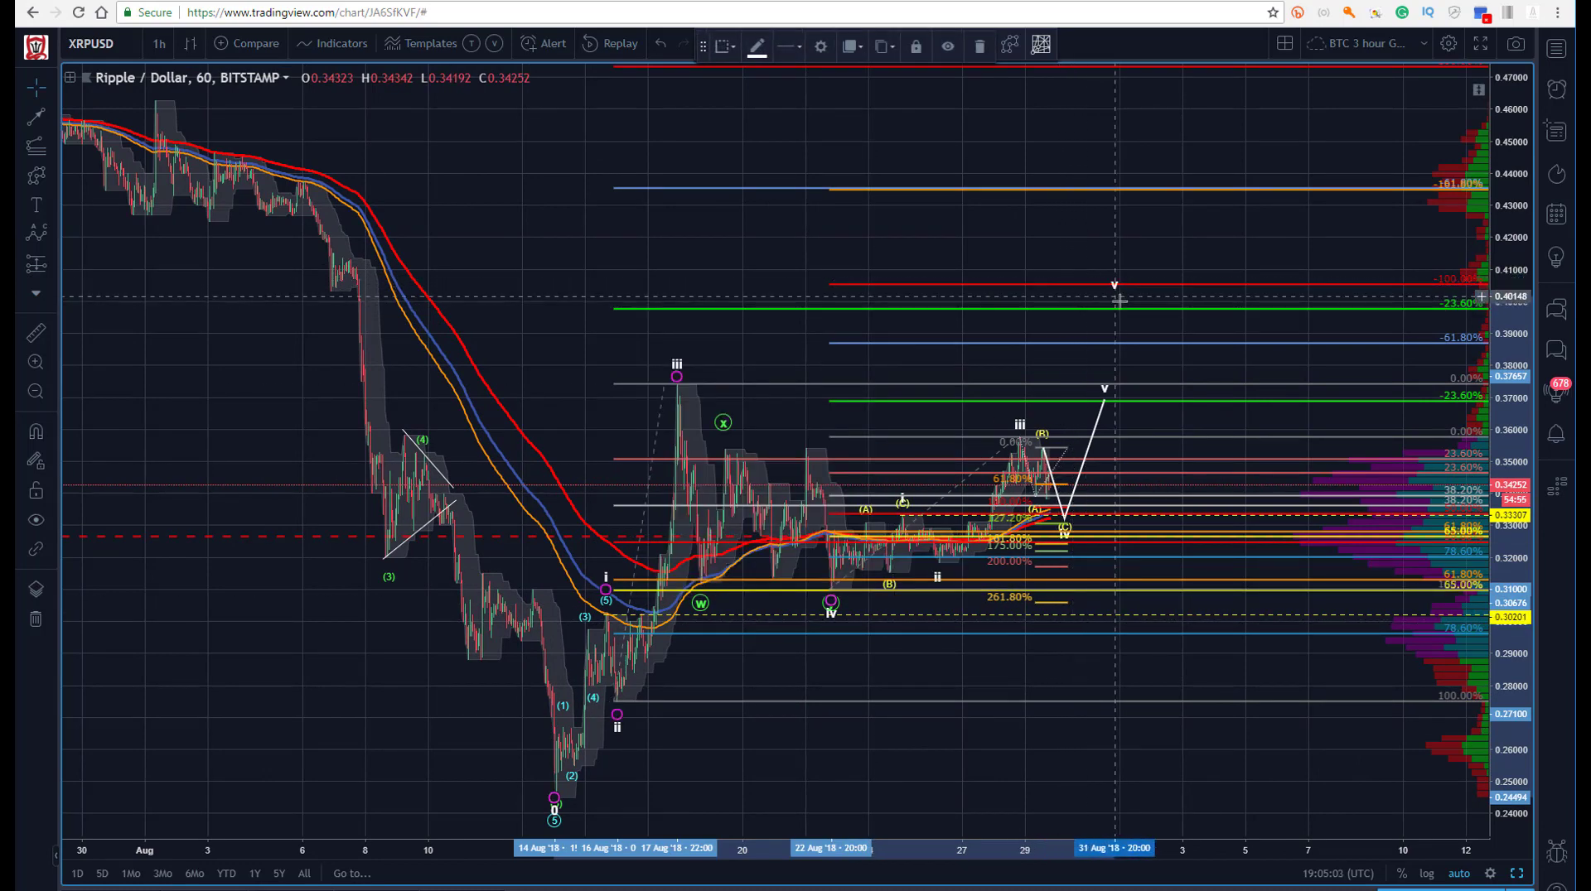
pyautogui.moveTo(1102, 365); pyautogui.dragTo(1104, 377)
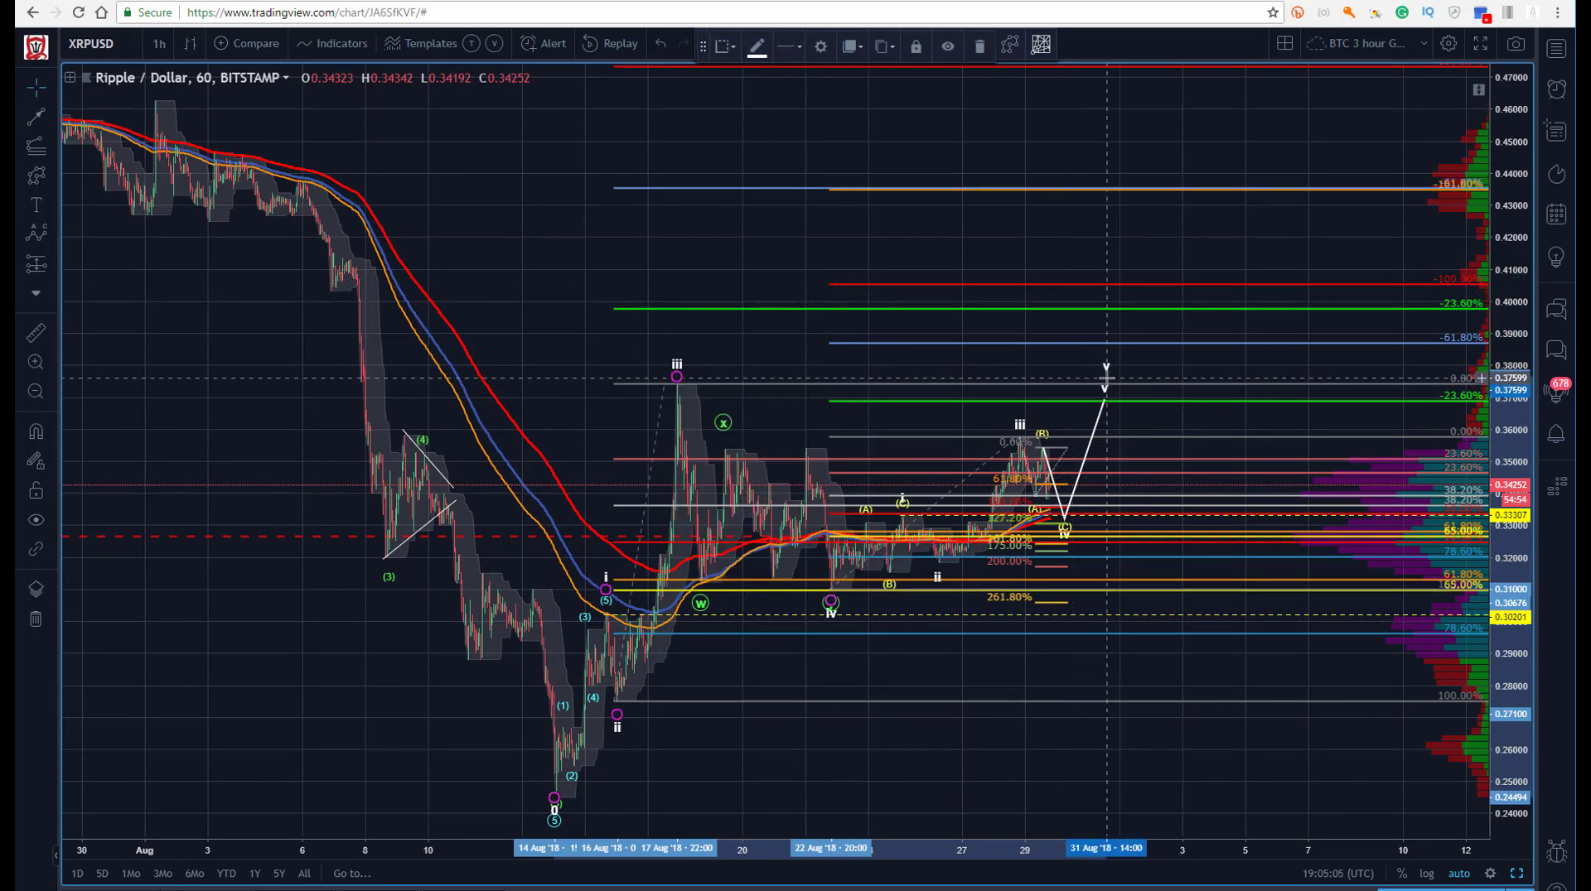
pyautogui.moveTo(1149, 305); pyautogui.dragTo(1144, 305)
pyautogui.click(902, 227)
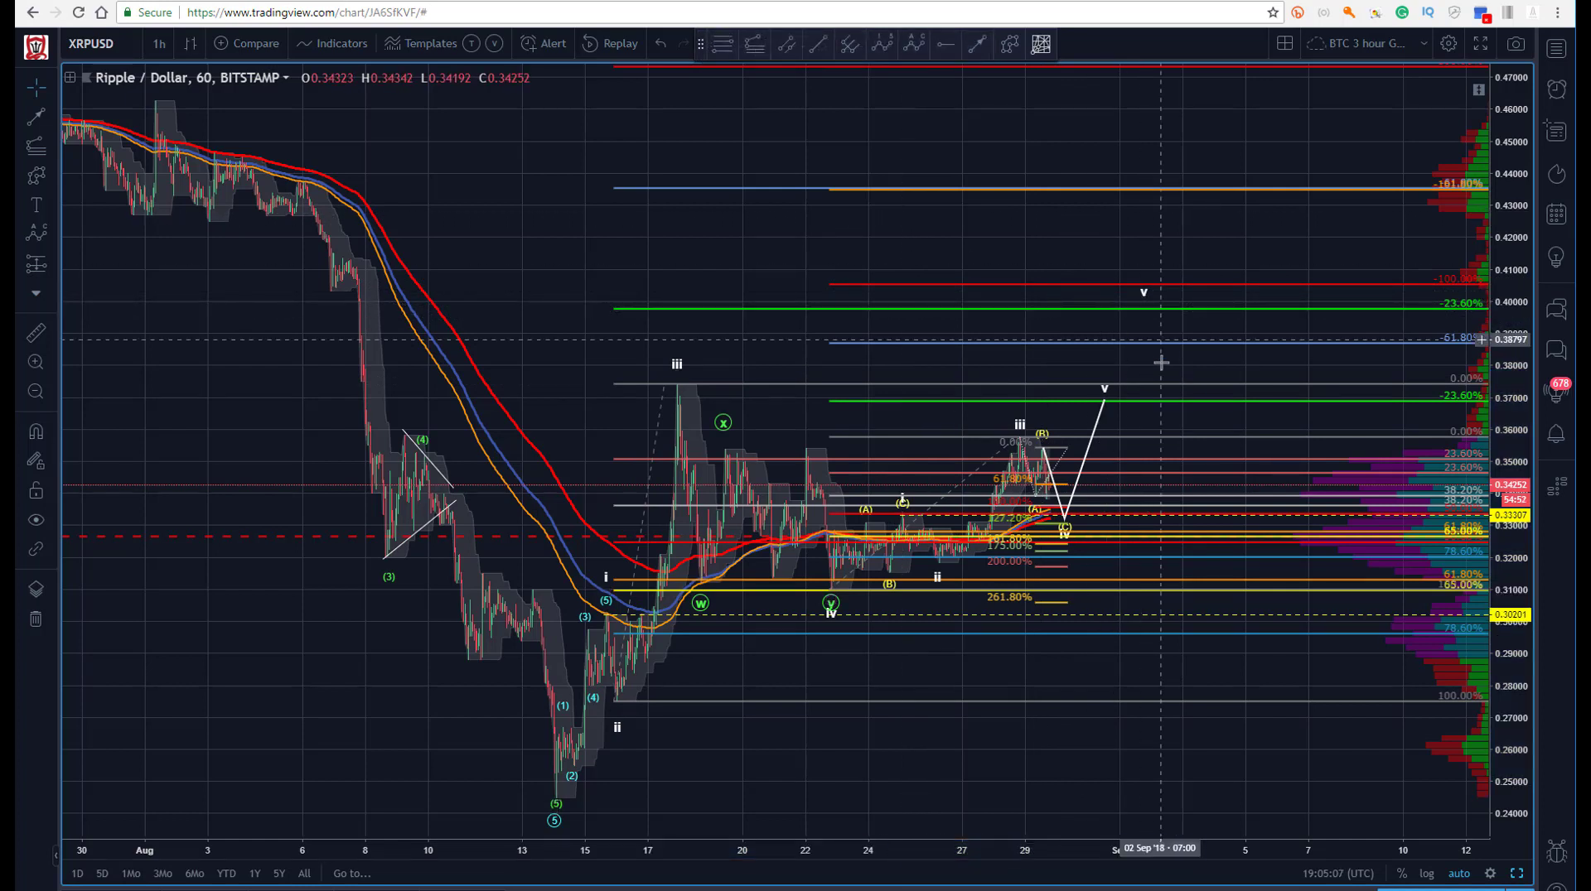
# Move the smaller impulse's v to about 0.395 on 1 September and extend the projection line's end to about 0.396.
pyautogui.moveTo(1105, 399); pyautogui.dragTo(1140, 338)
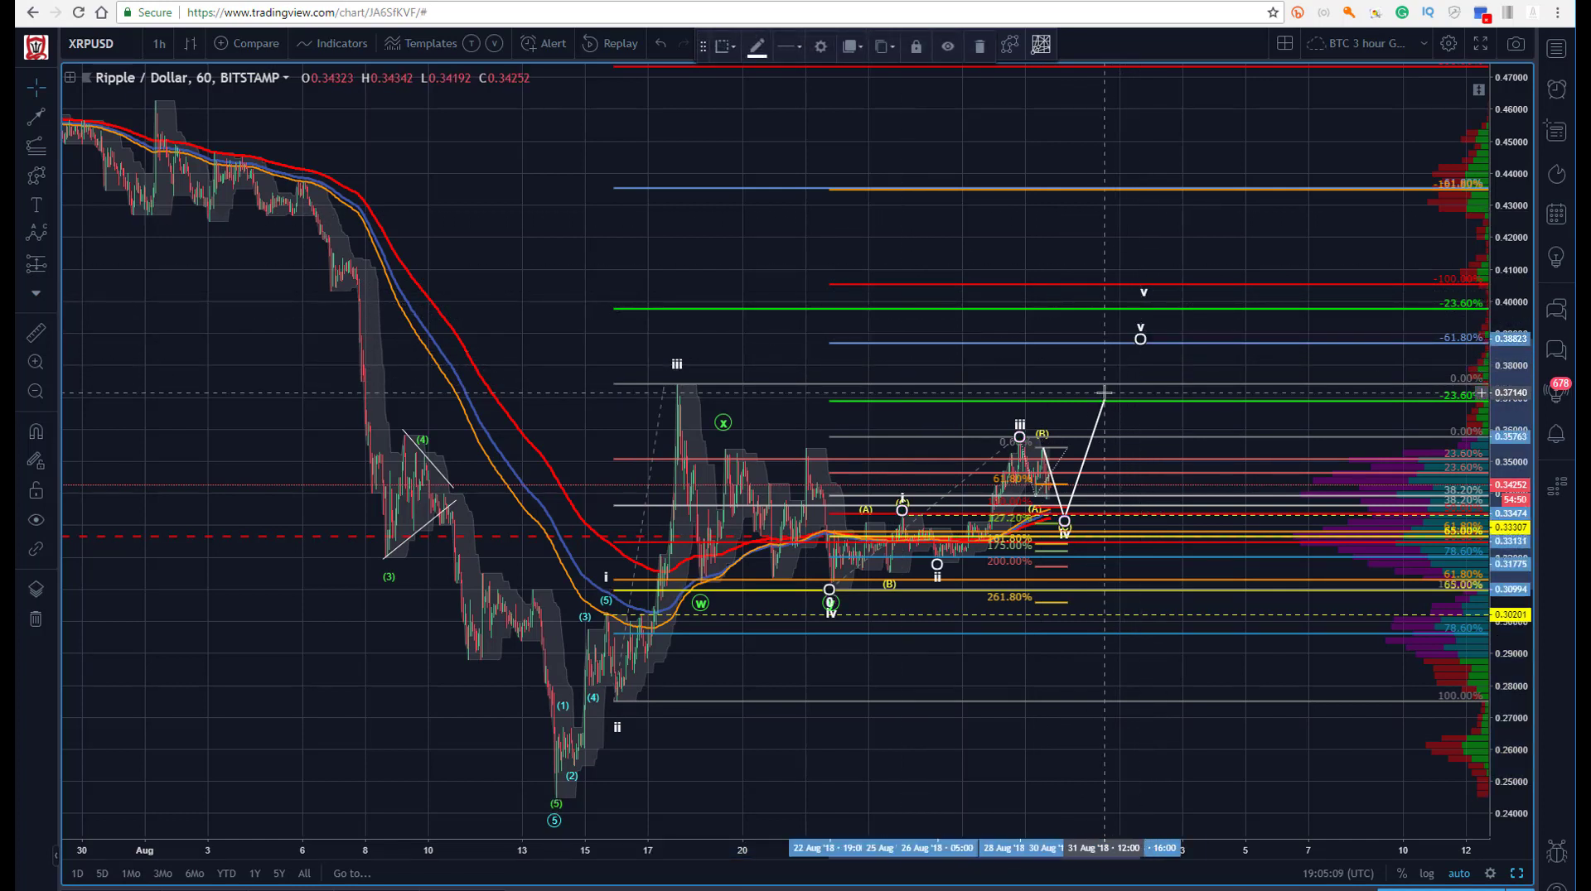
pyautogui.moveTo(1104, 401); pyautogui.dragTo(1140, 324)
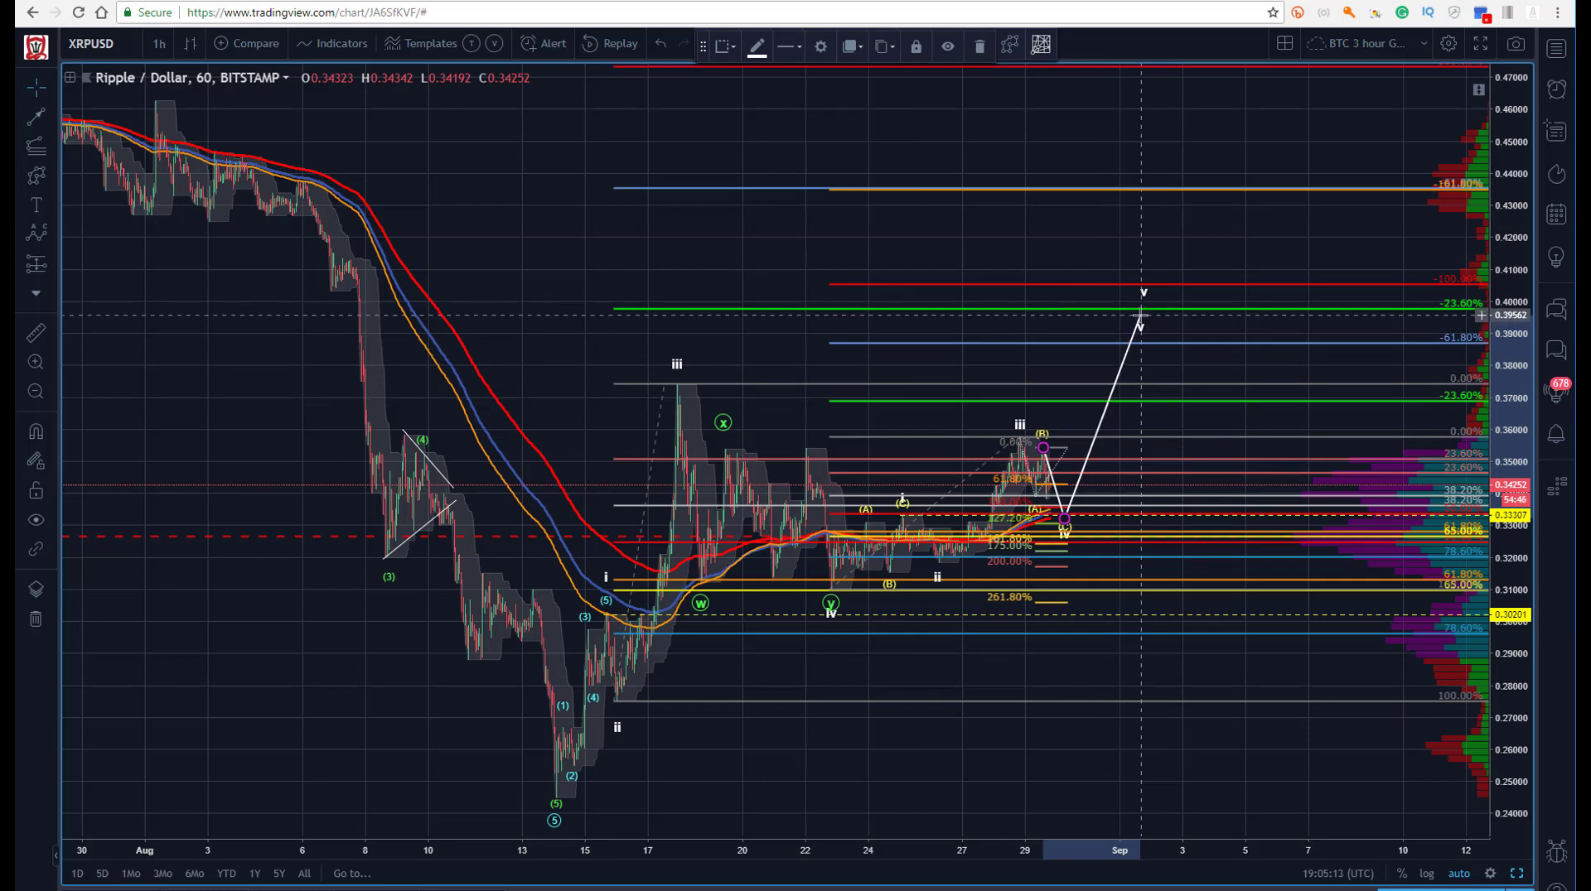
pyautogui.click(589, 263)
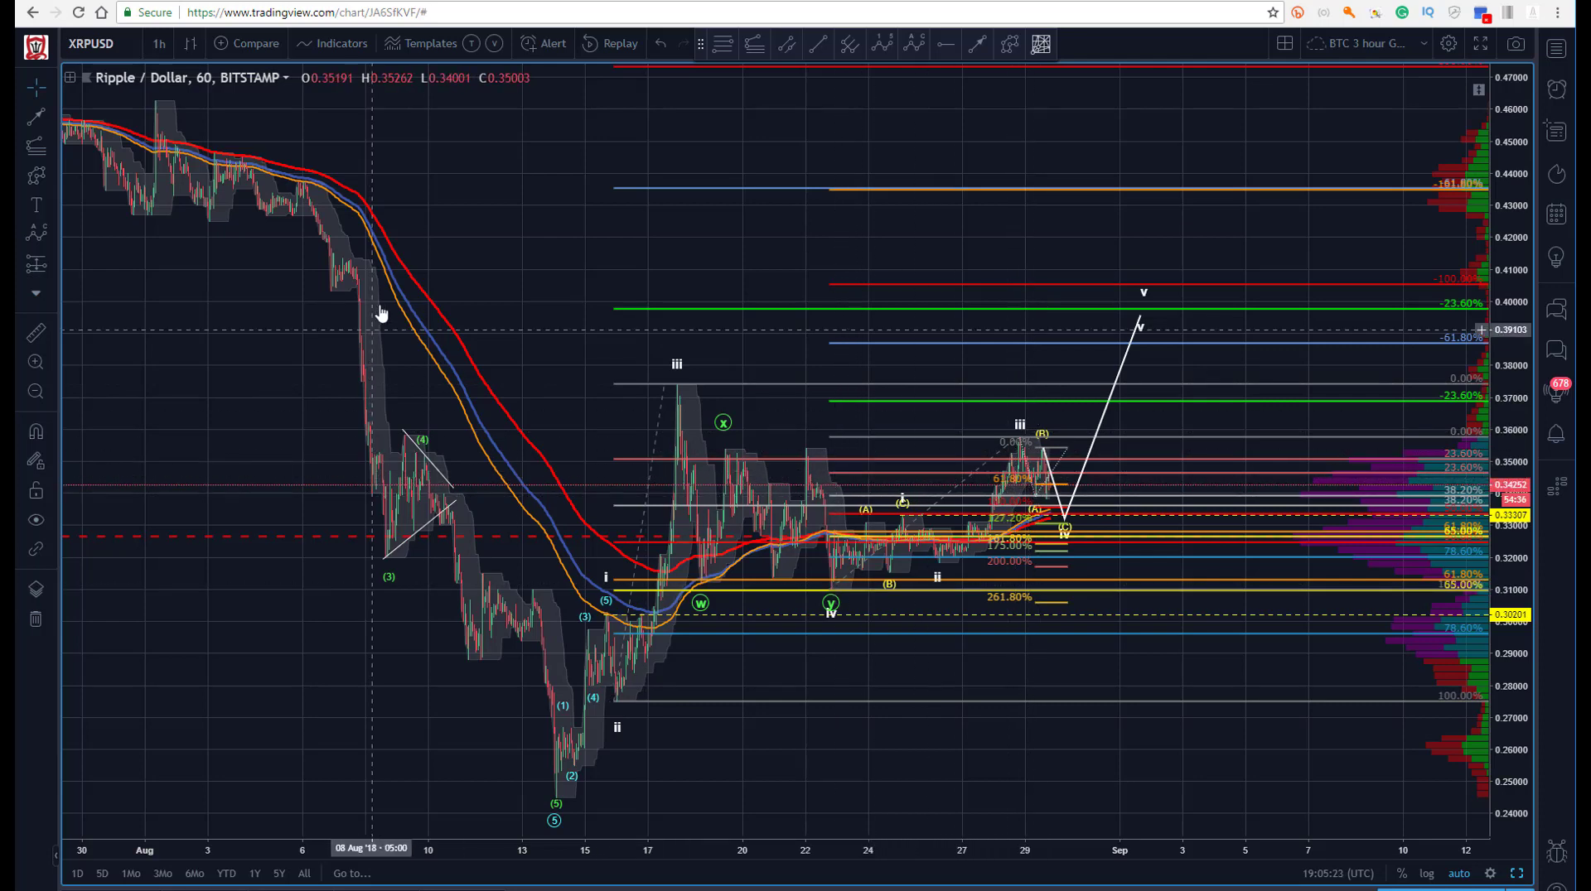
pyautogui.moveTo(597, 244); pyautogui.dragTo(454, 282)
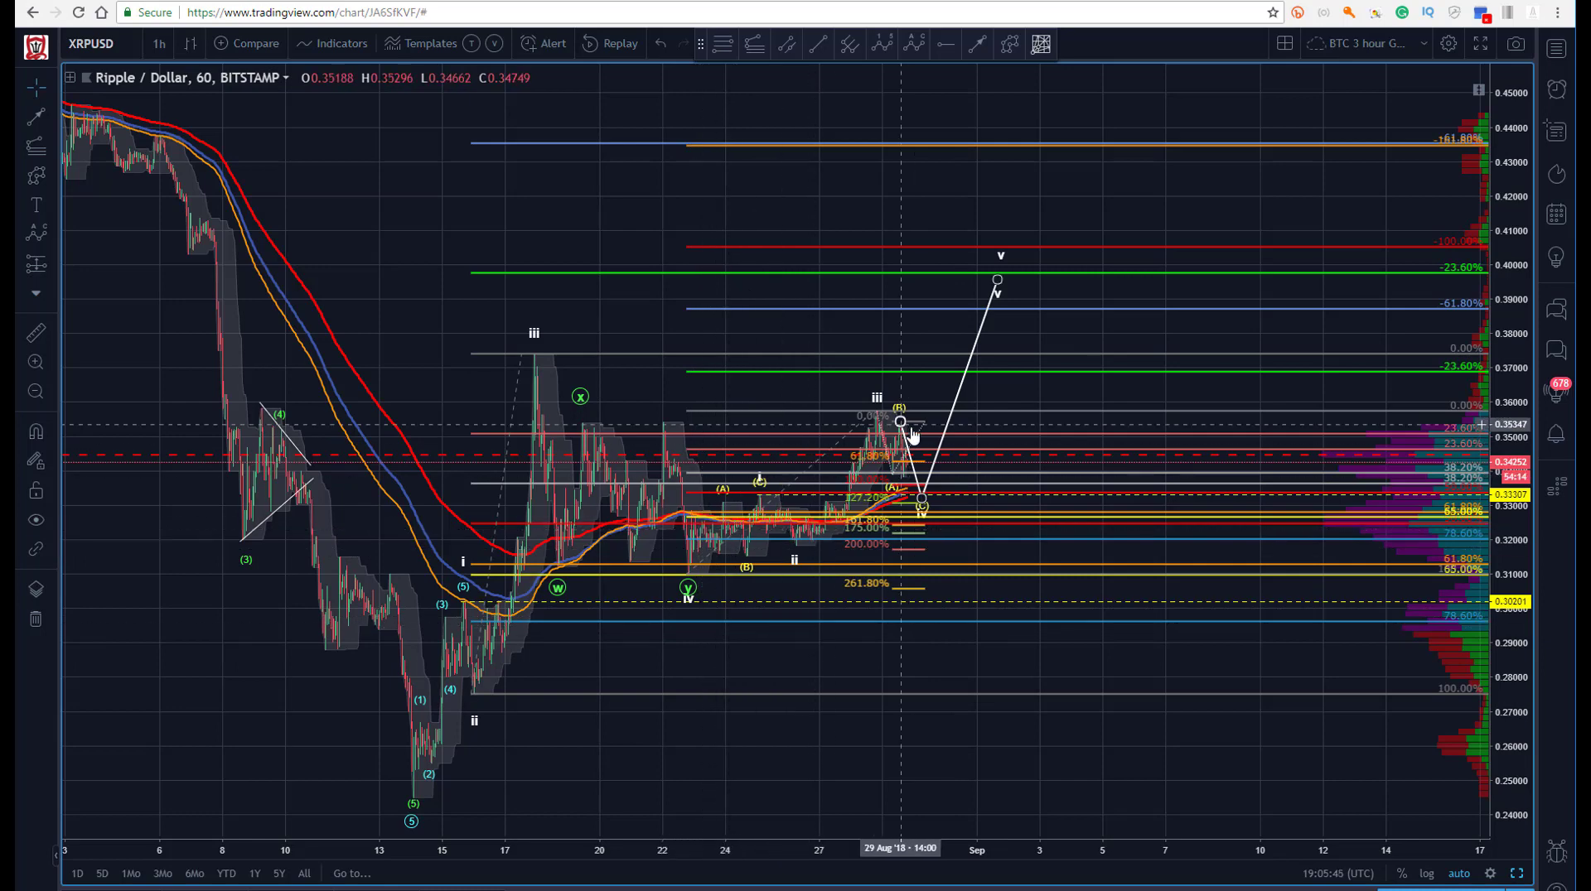
pyautogui.click(999, 292)
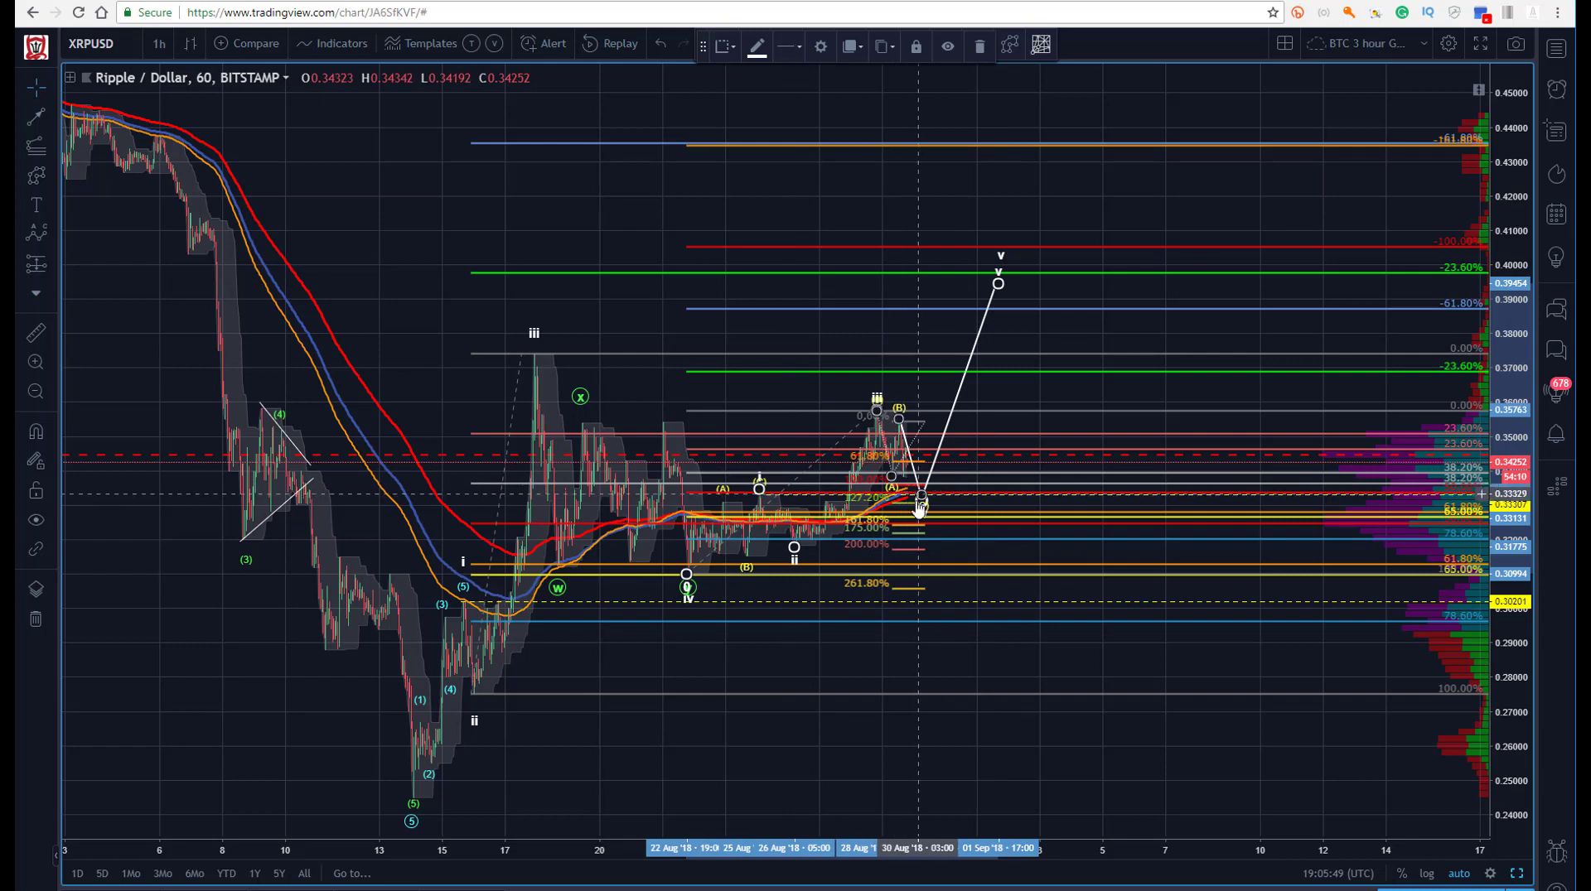
pyautogui.click(1072, 625)
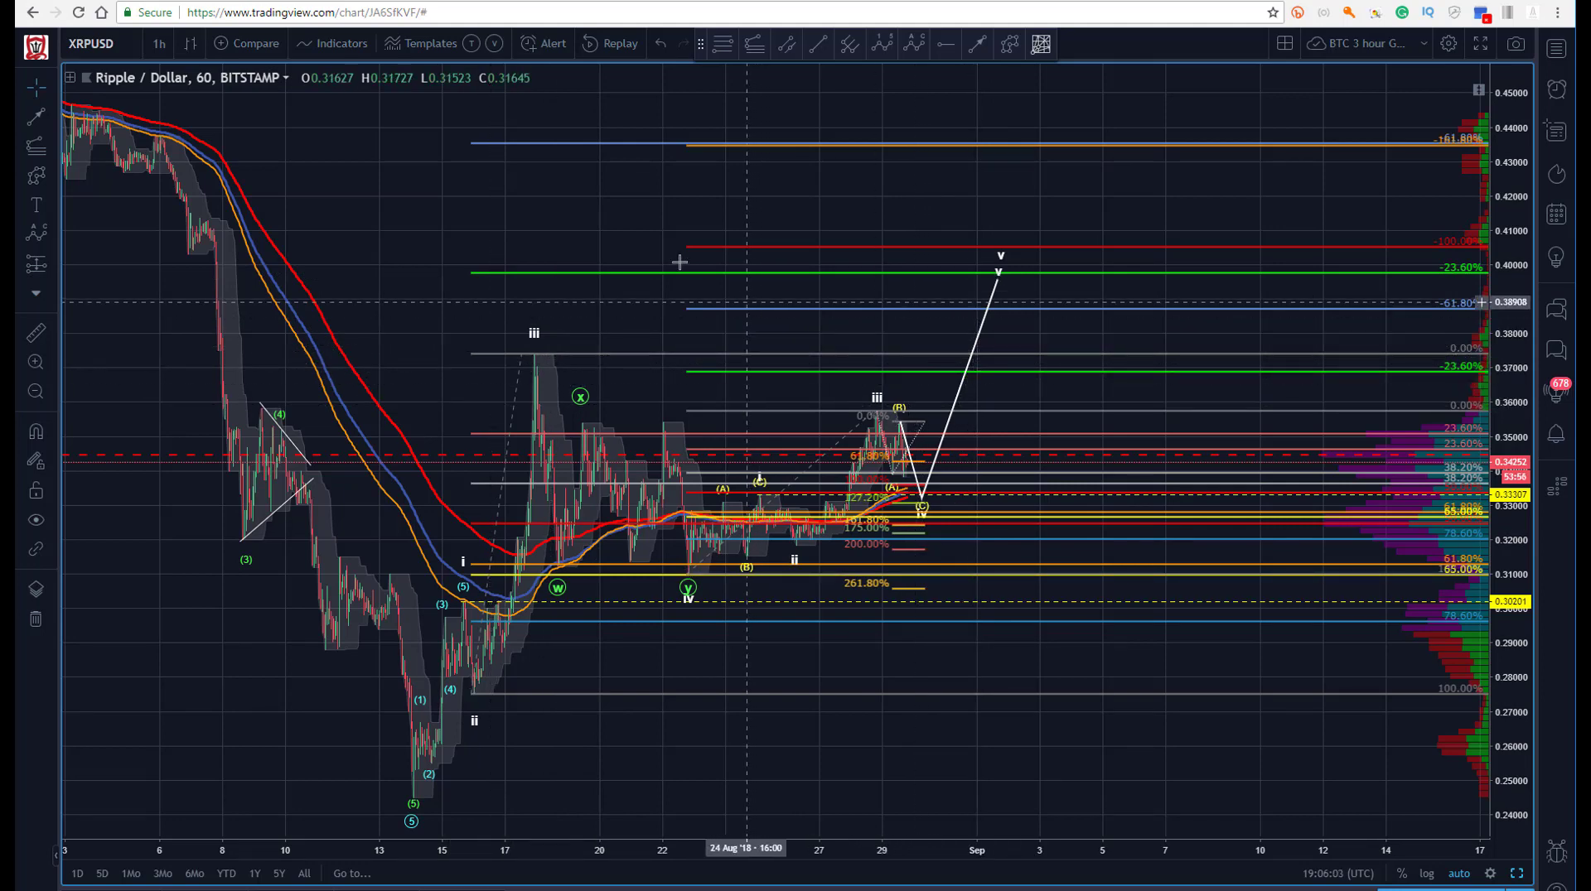
# Bring the projection line's upper end down to about 0.370 on 31 August, near the -23.60% level.
pyautogui.moveTo(447, 149); pyautogui.dragTo(407, 143)
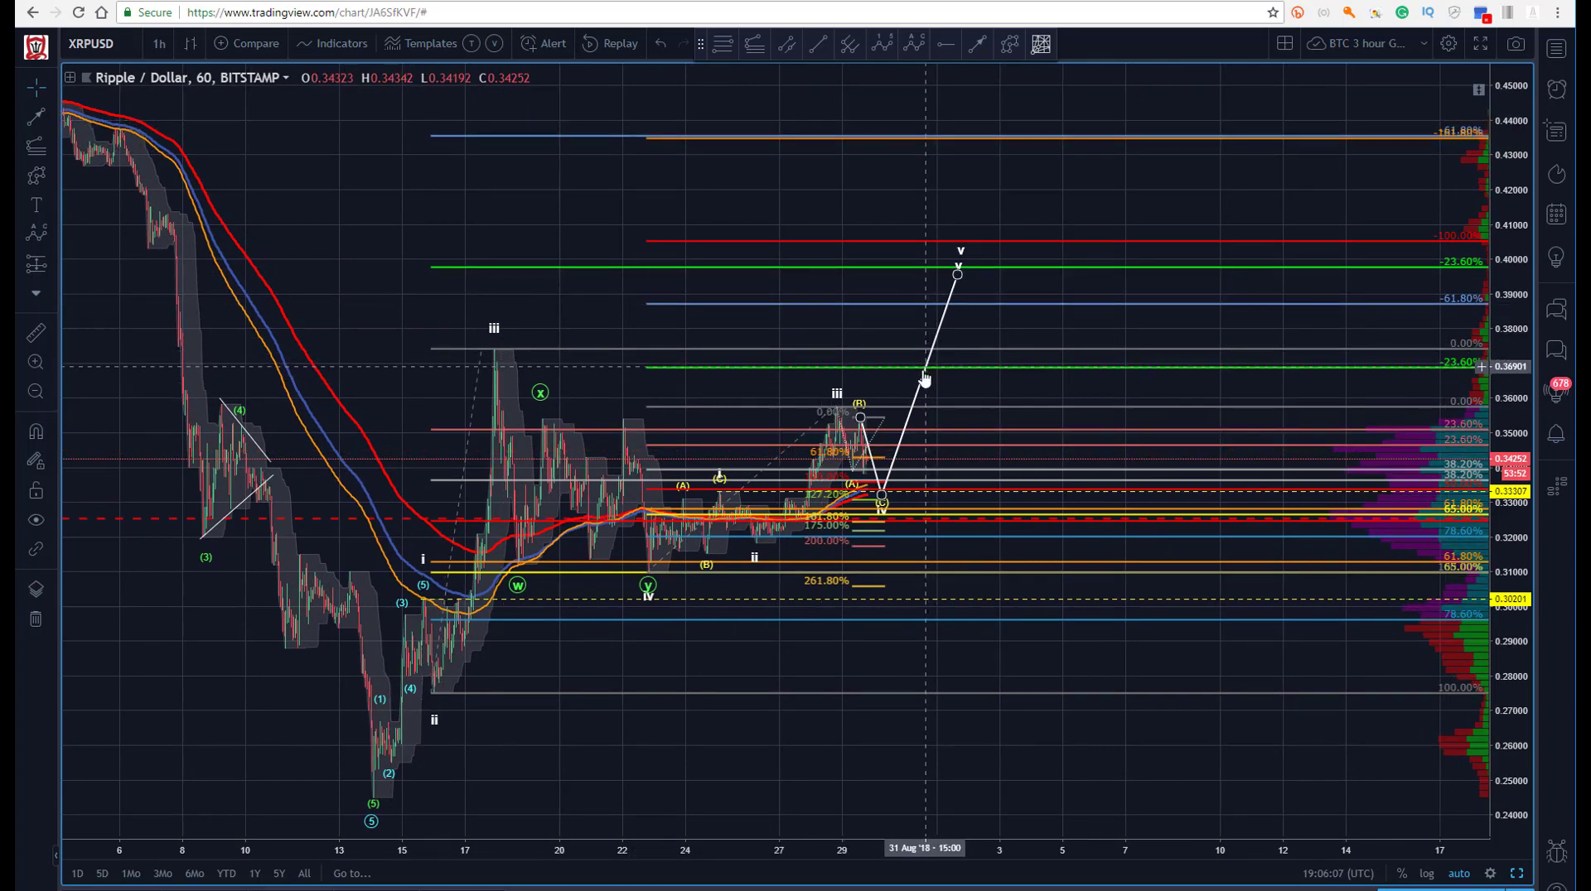
pyautogui.moveTo(959, 265); pyautogui.dragTo(930, 366)
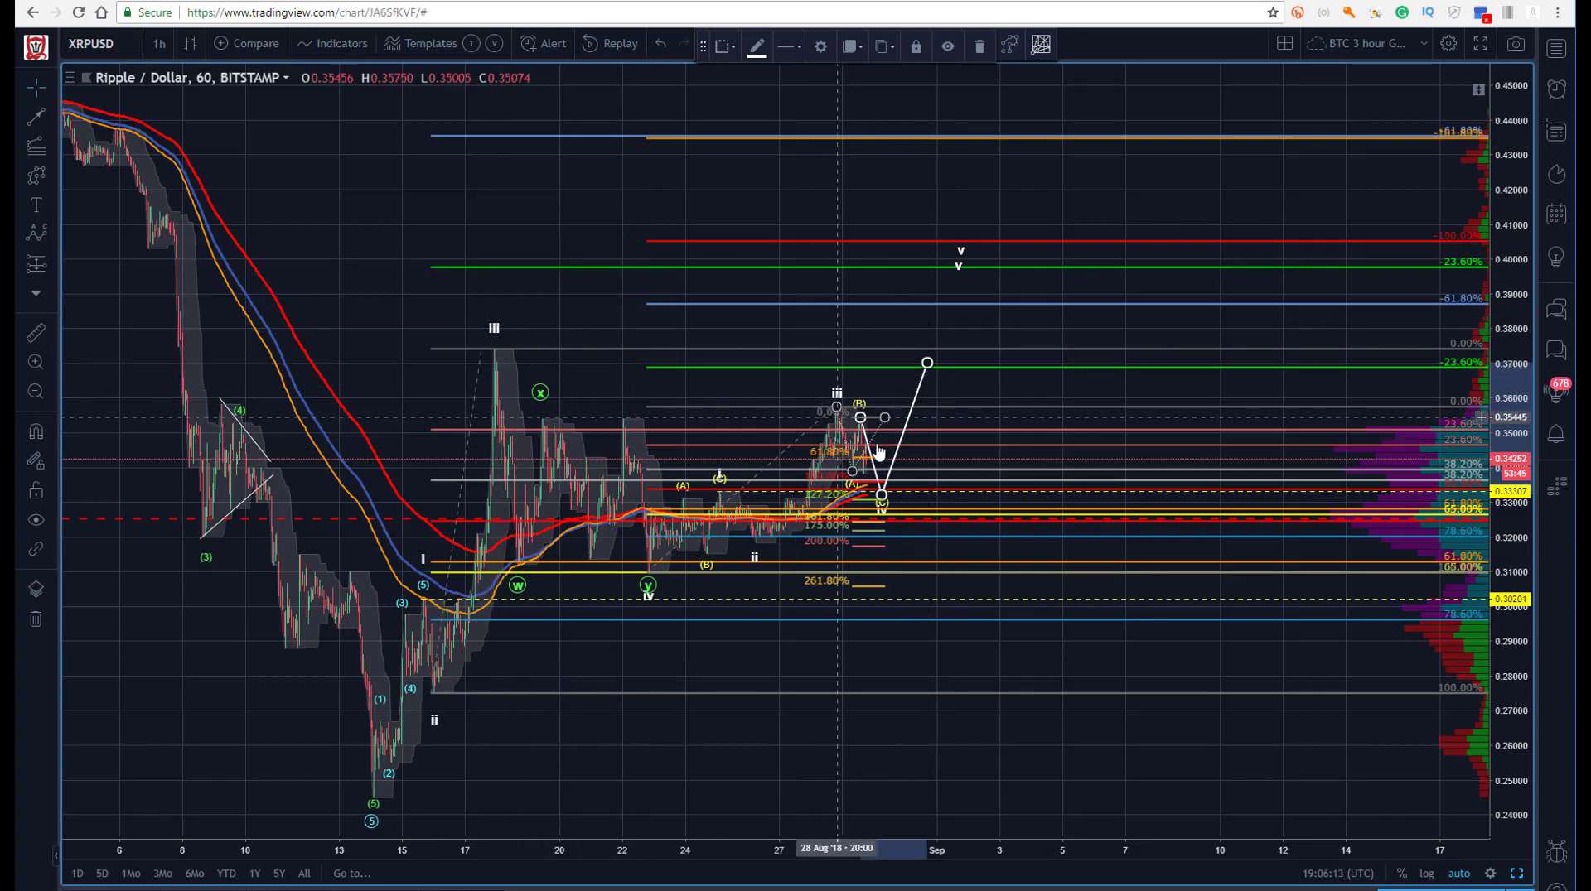
# Extend the projection line's end to about 0.396 on 1 September and delete the Fibonacci retracement between the mid-August wave ii low and iii high.
pyautogui.moveTo(927, 363); pyautogui.dragTo(957, 272)
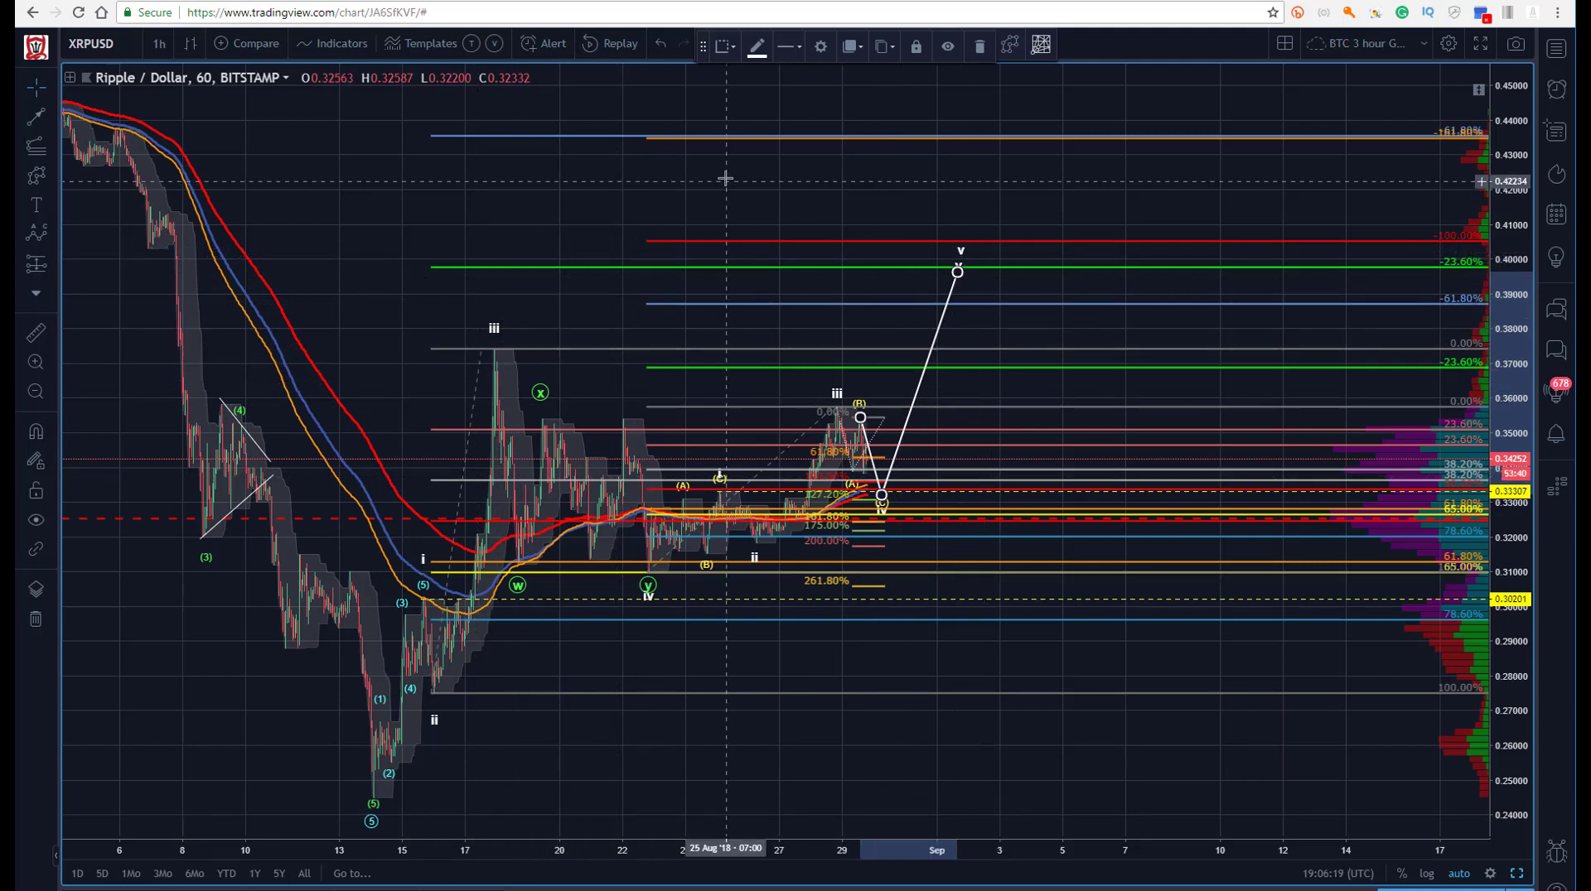
pyautogui.moveTo(725, 171); pyautogui.dragTo(629, 166)
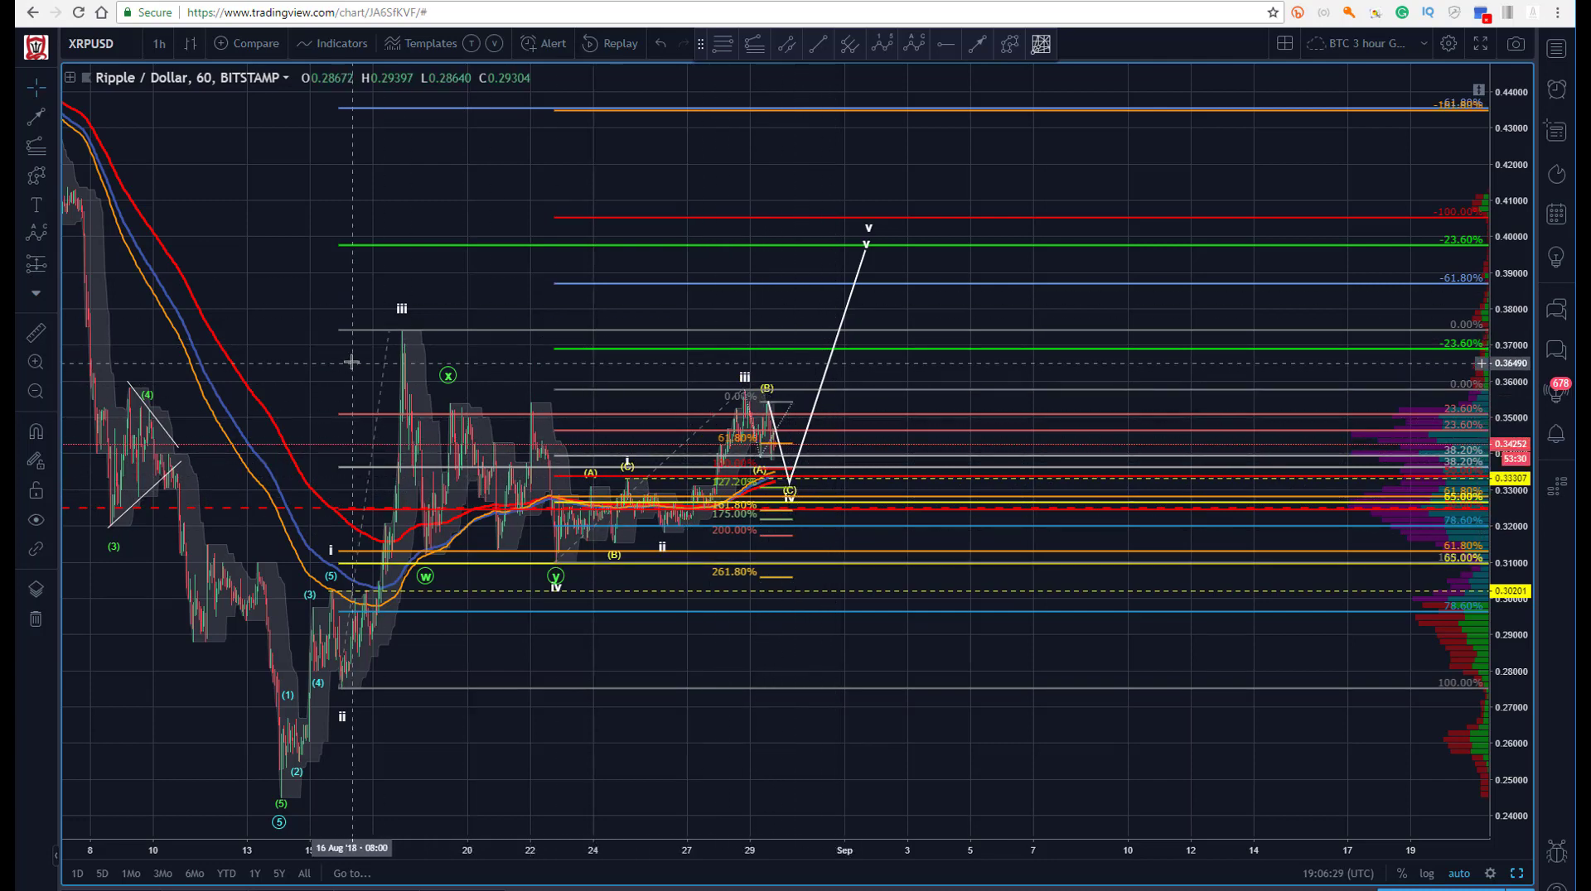
pyautogui.click(381, 340)
pyautogui.press('Delete')
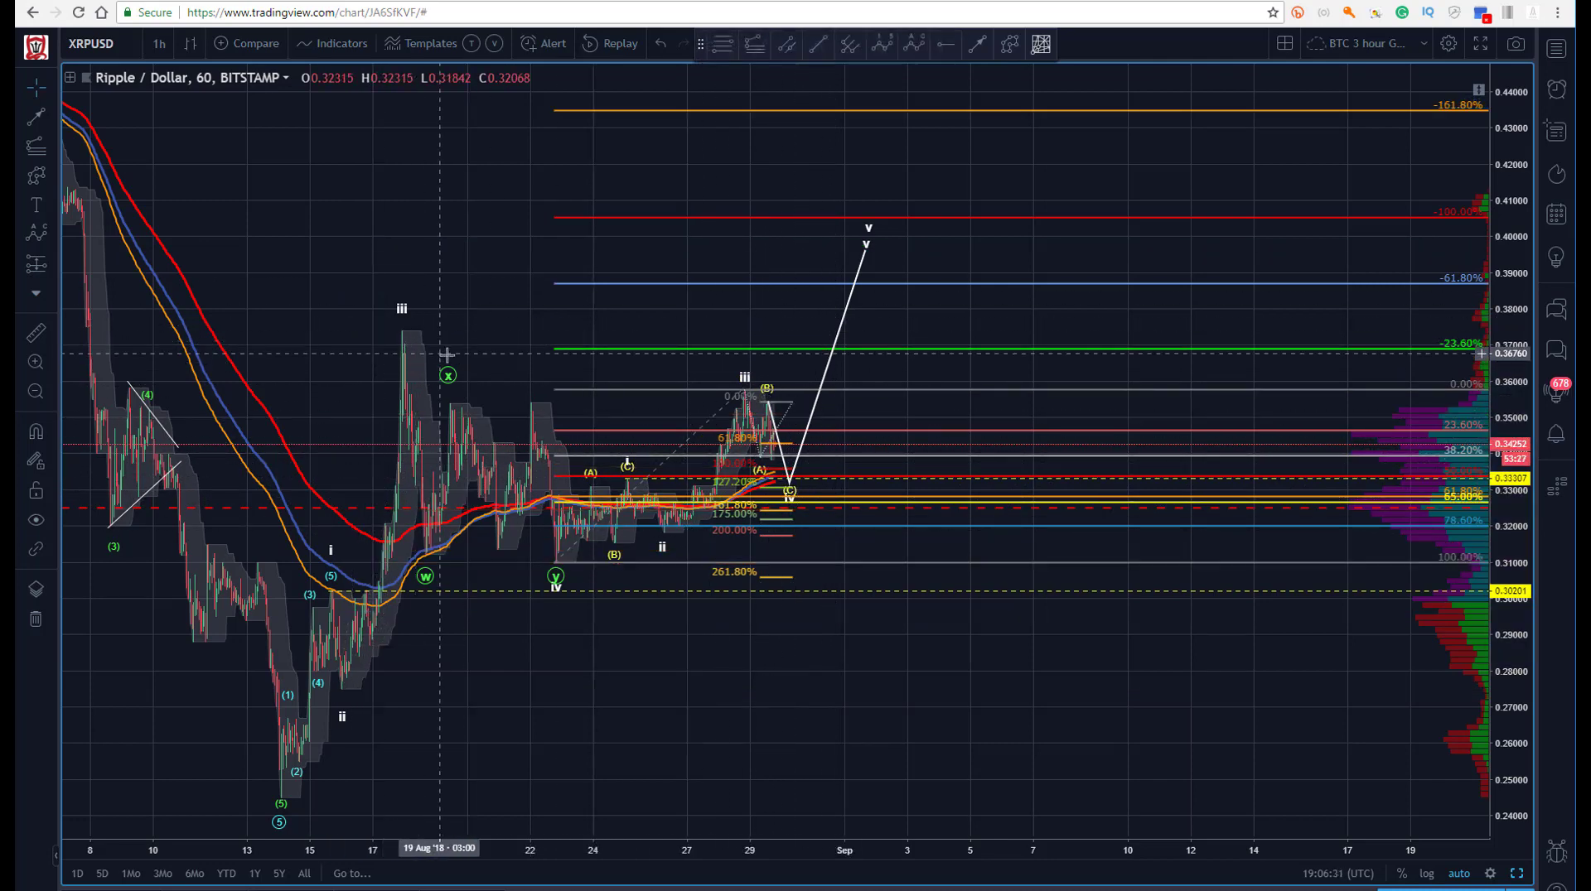
pyautogui.click(779, 445)
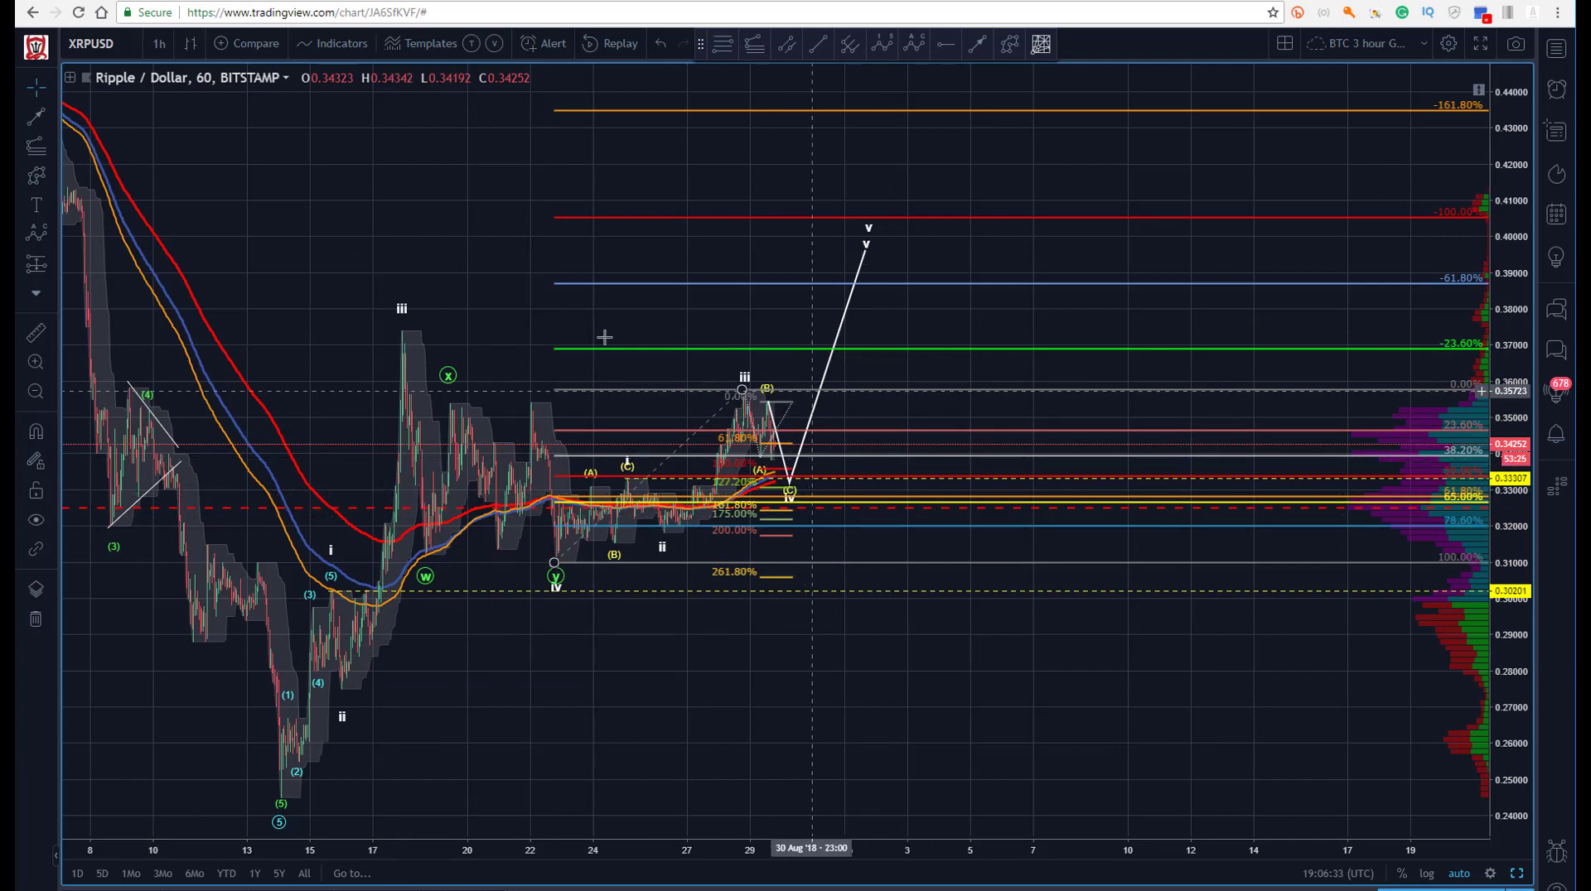
pyautogui.moveTo(410, 229); pyautogui.dragTo(404, 221)
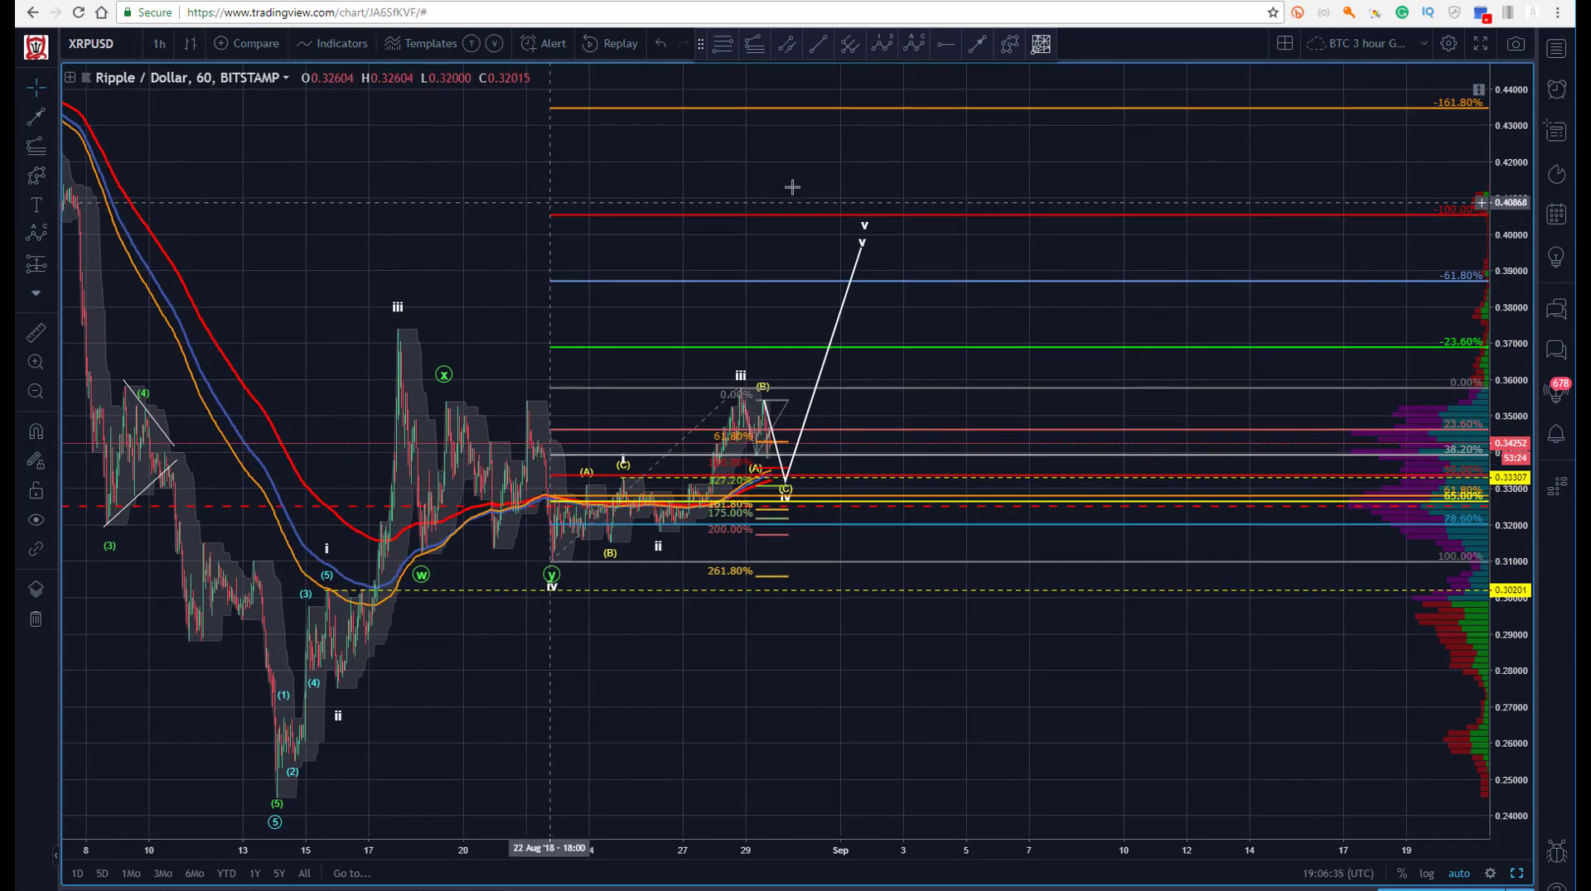
# Draw an Elliott impulse from the 14 August low, with i about 0.414, ii about 0.335, iii about 0.441, iv about 0.412 and v about 0.437.
pyautogui.click(883, 44)
pyautogui.click(275, 803)
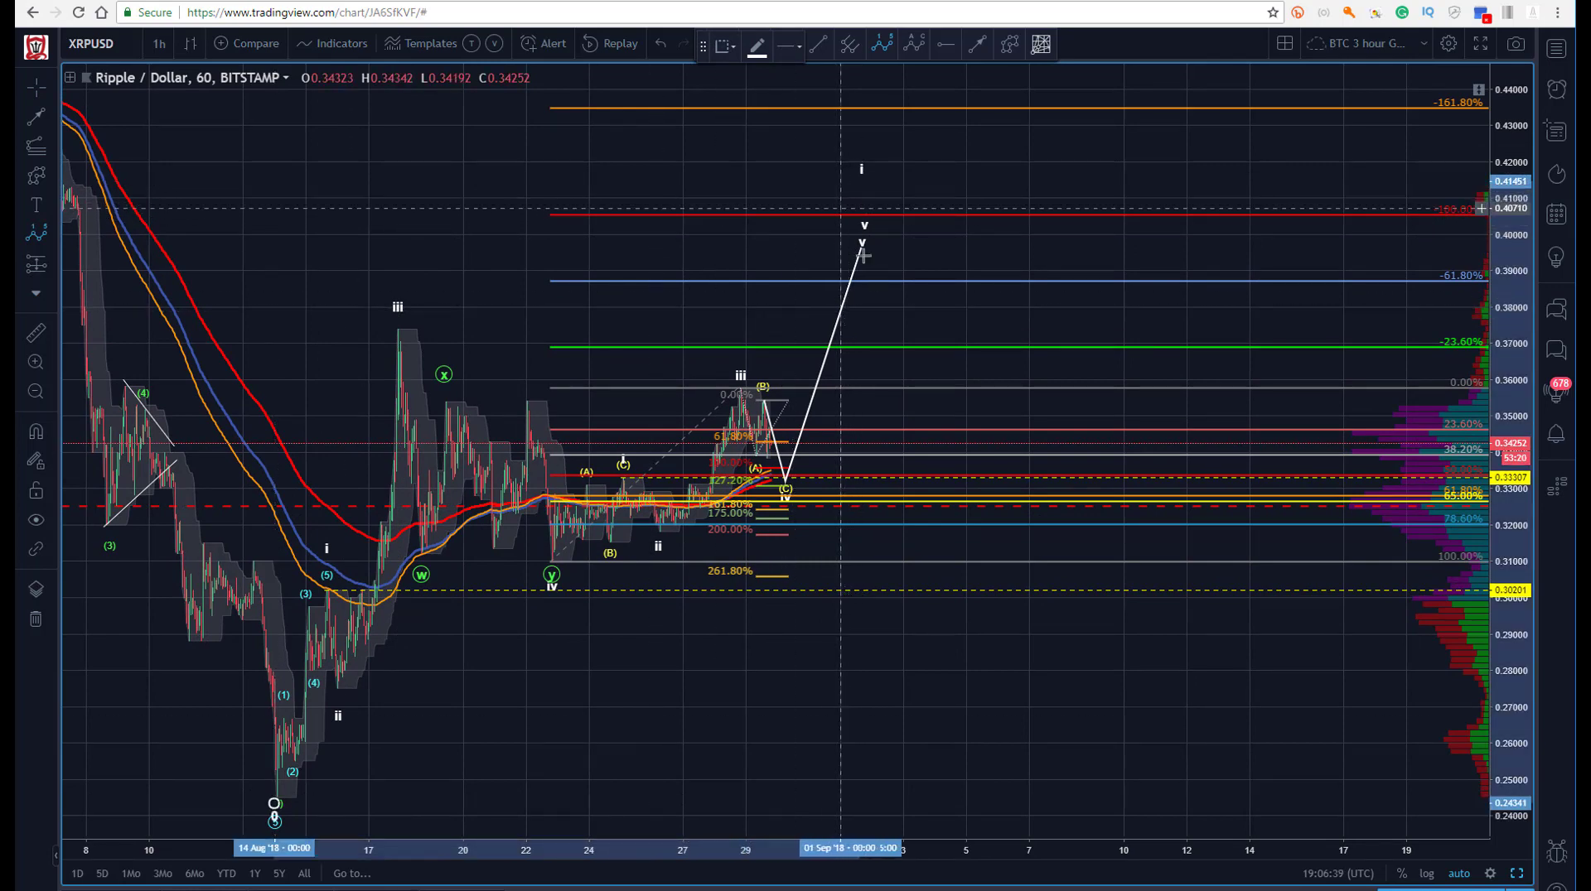
pyautogui.click(862, 181)
pyautogui.click(1013, 472)
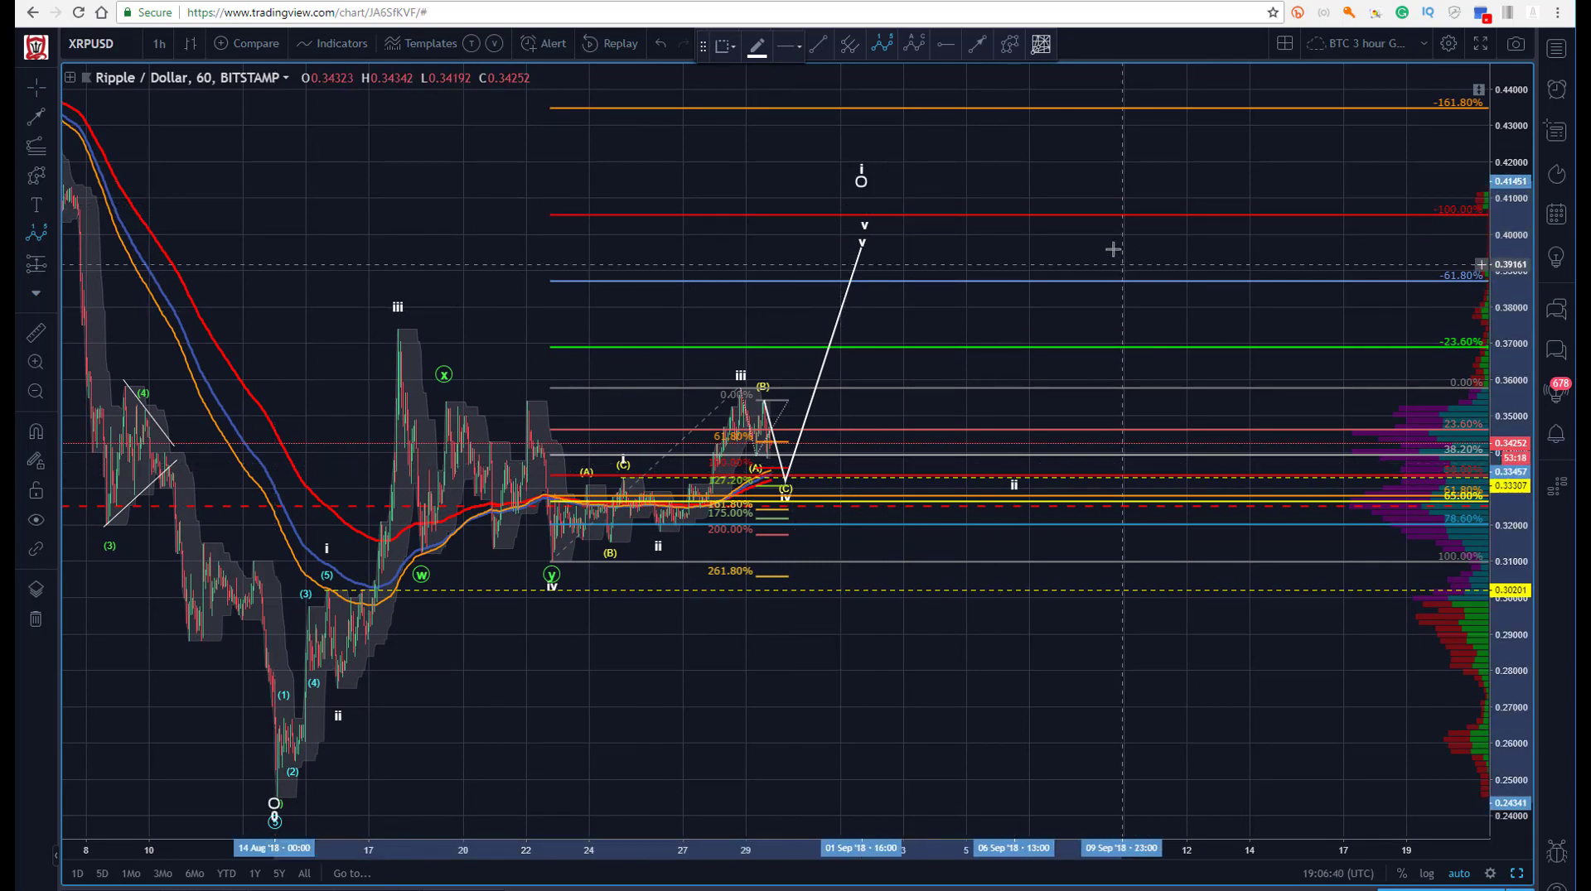
pyautogui.click(1290, 188)
pyautogui.click(1357, 101)
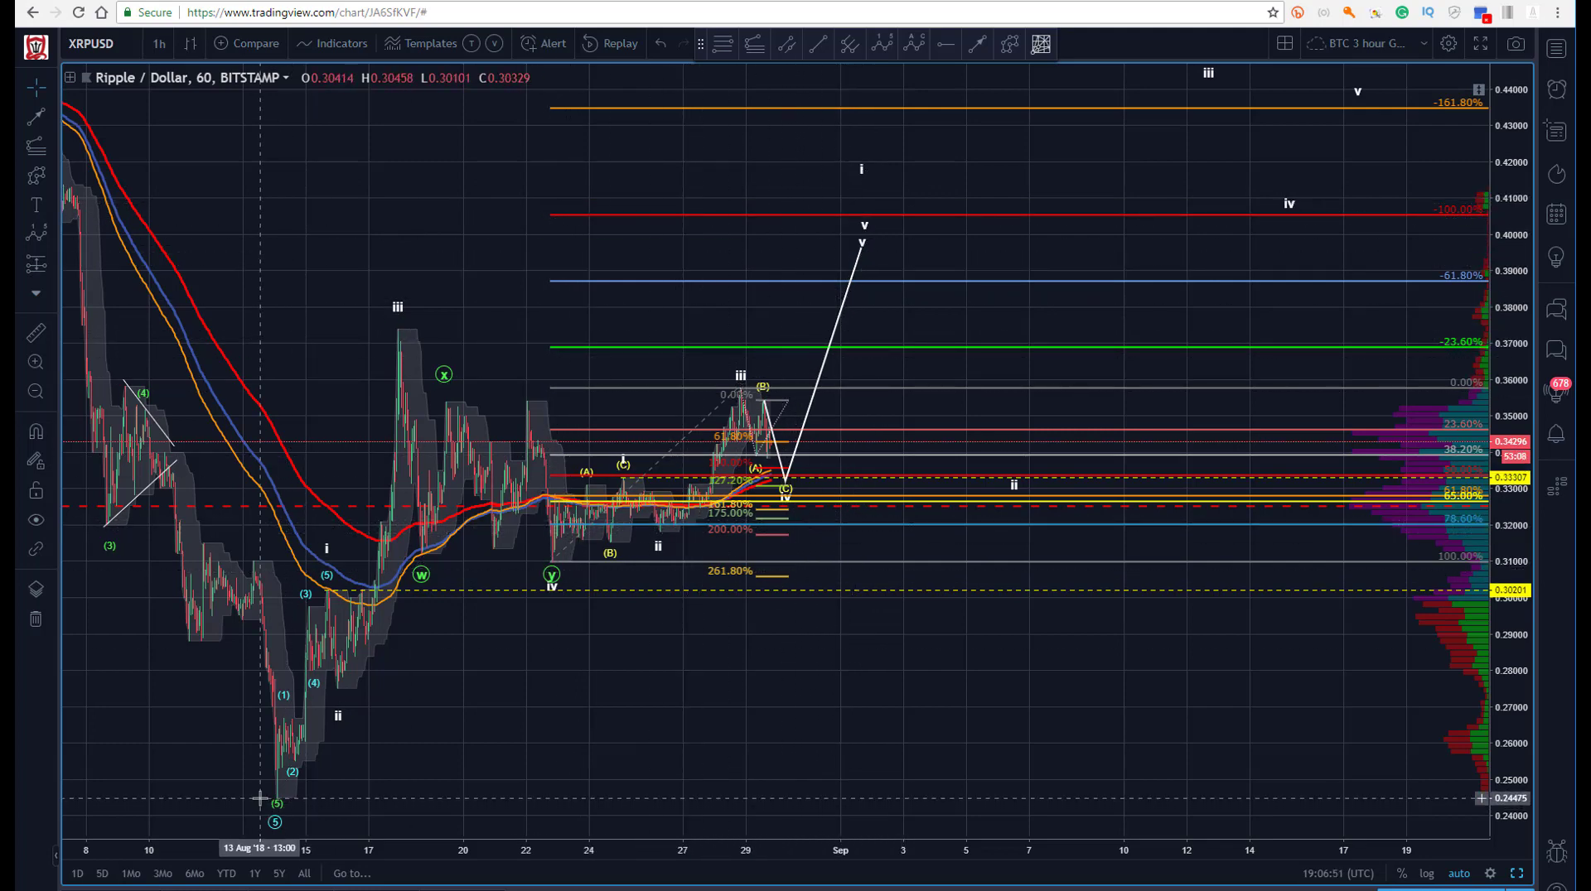
# Swing the projection line's end down to about 0.240 on 4 September and bring it back up to about 0.389 on 1 September.
pyautogui.moveTo(259, 798); pyautogui.dragTo(561, 825)
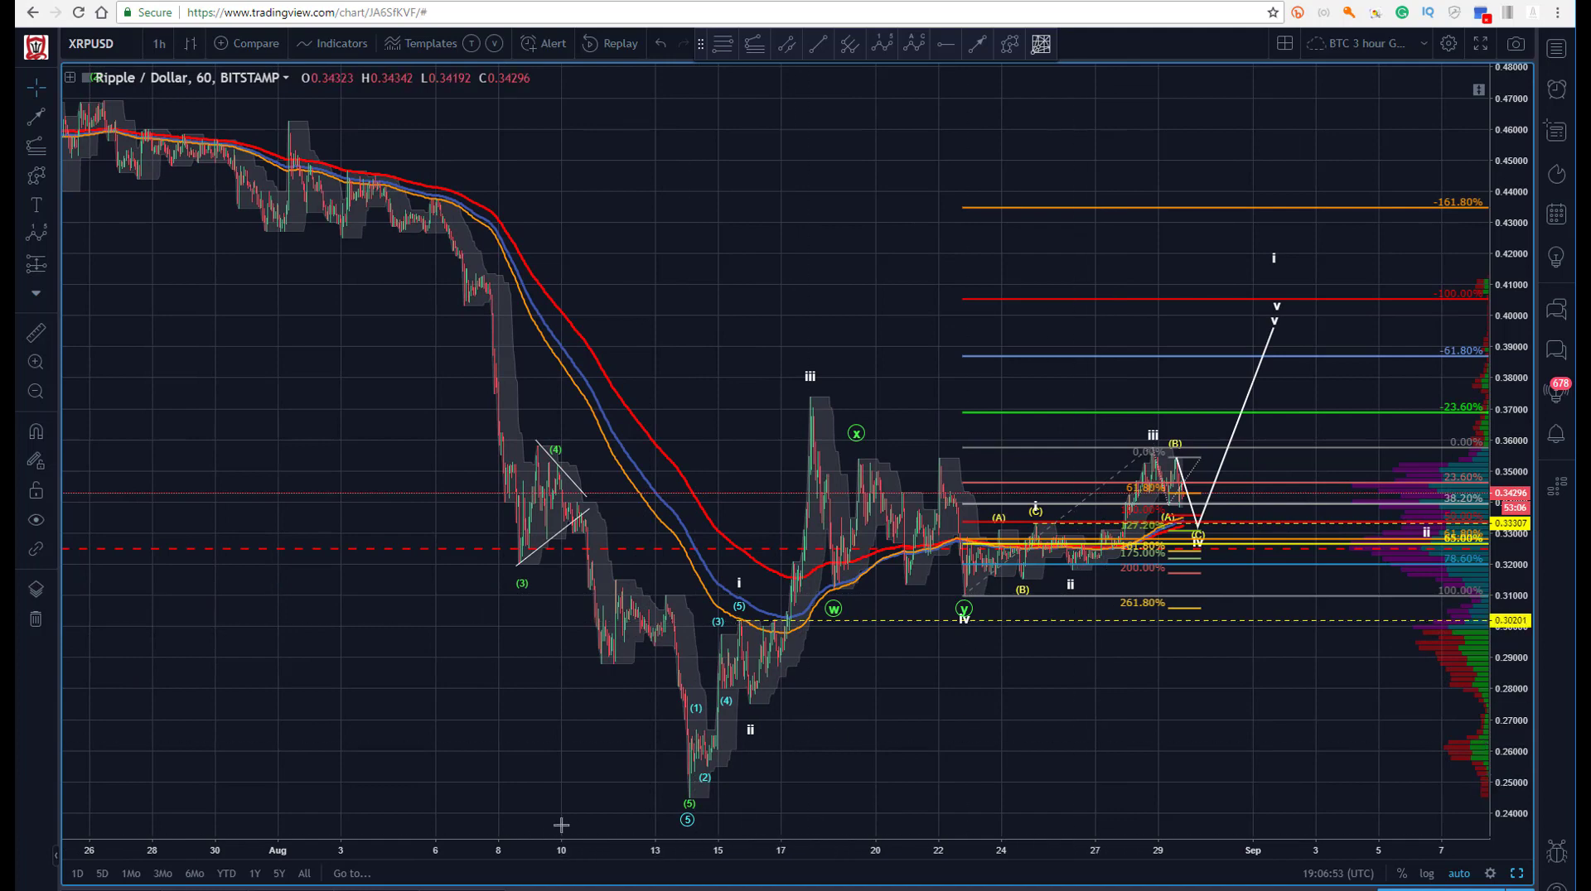
pyautogui.moveTo(675, 824); pyautogui.dragTo(590, 824)
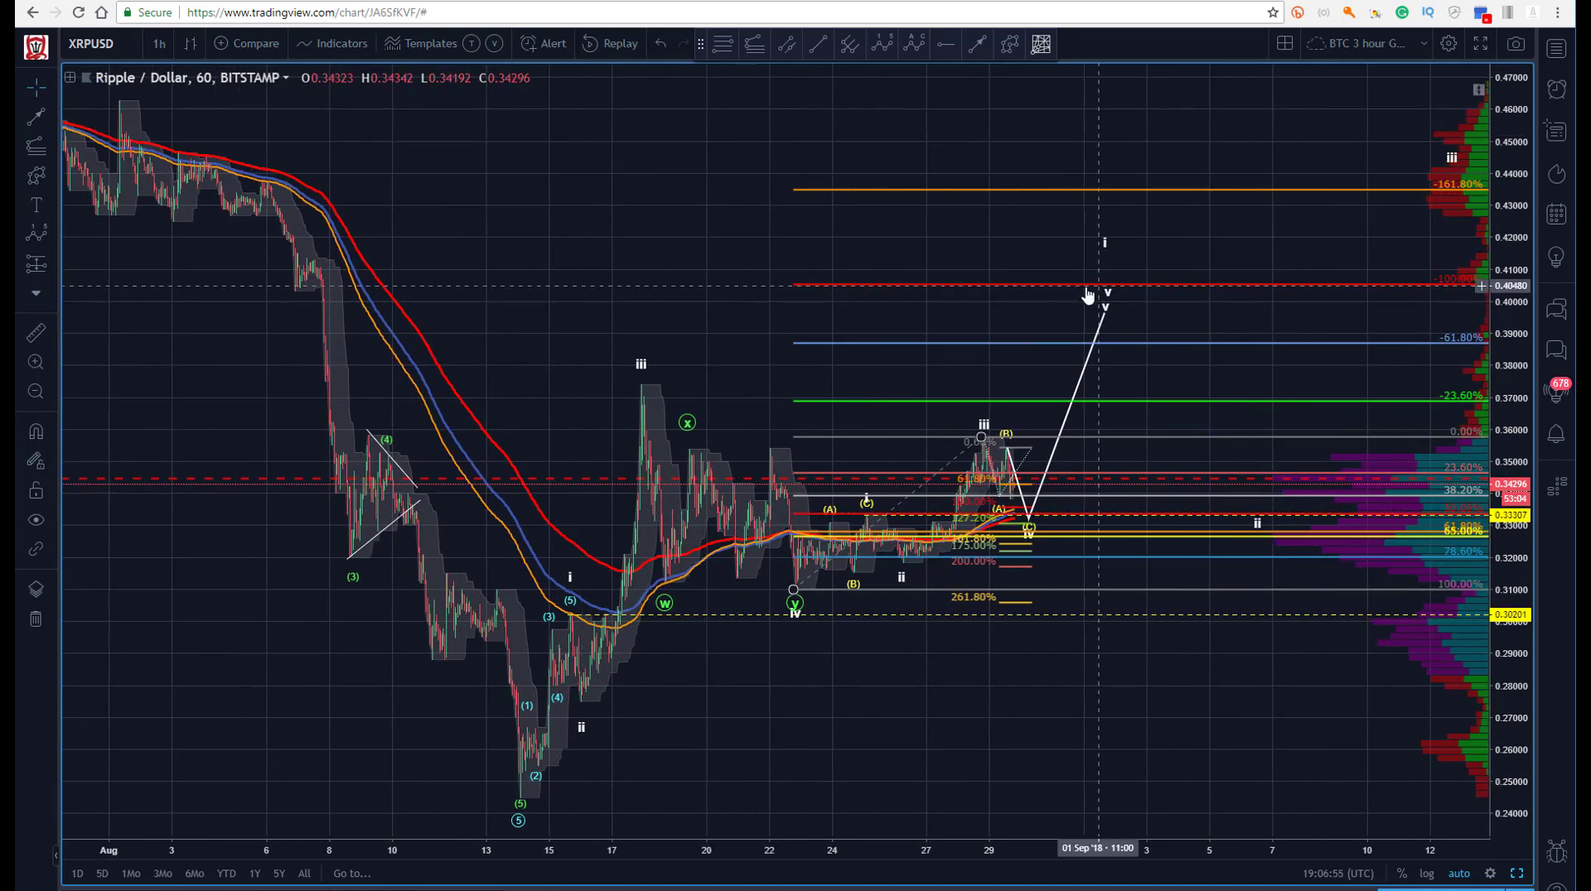
pyautogui.moveTo(1103, 319); pyautogui.dragTo(1183, 819)
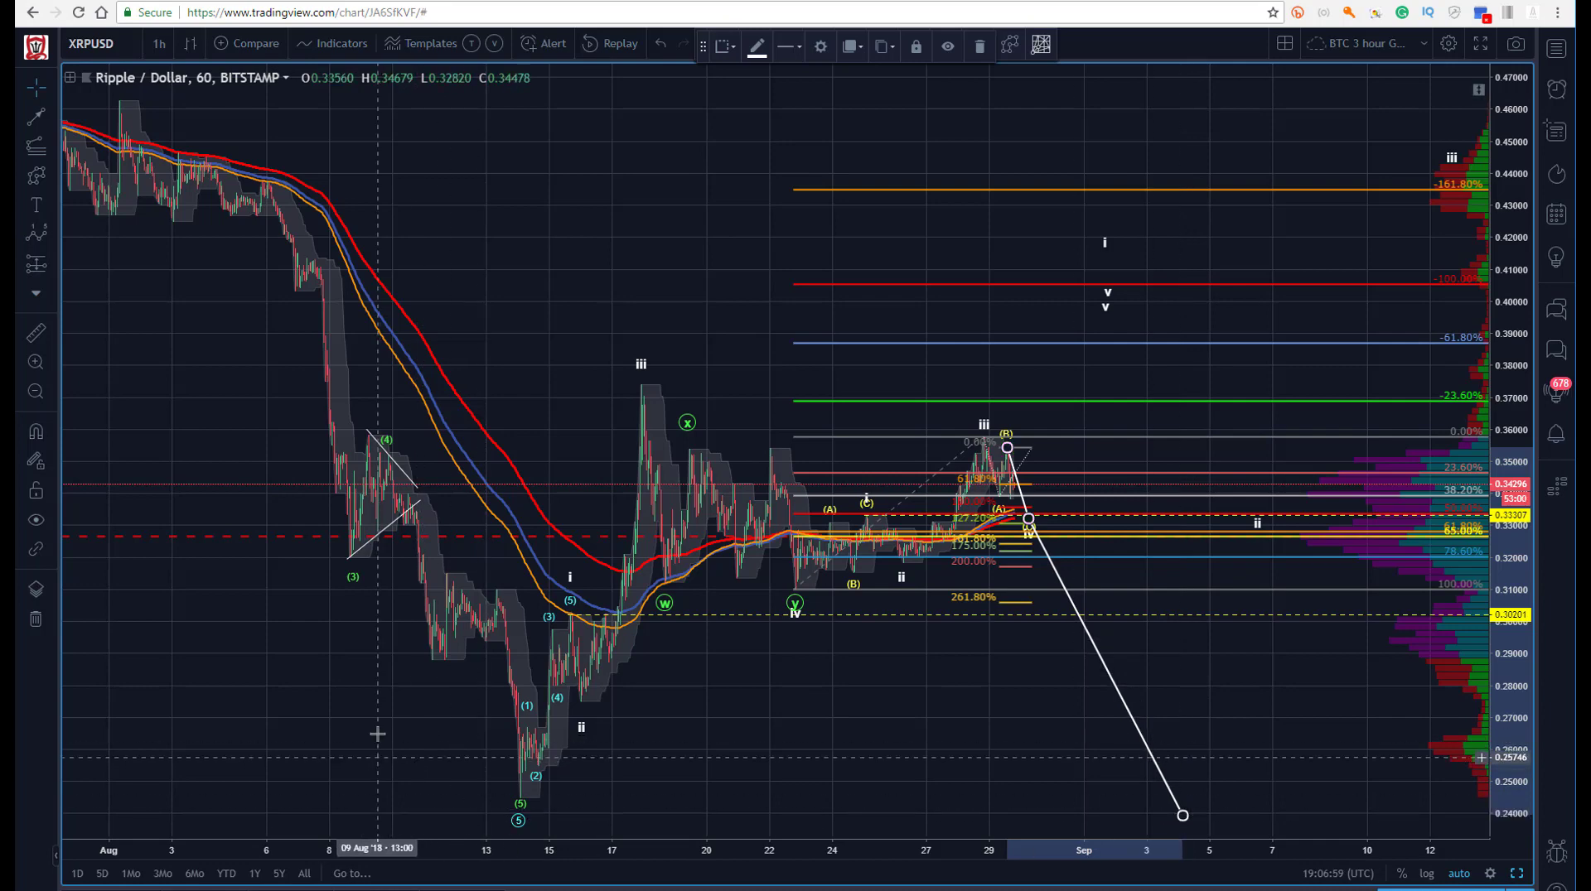
pyautogui.moveTo(378, 734); pyautogui.dragTo(412, 715)
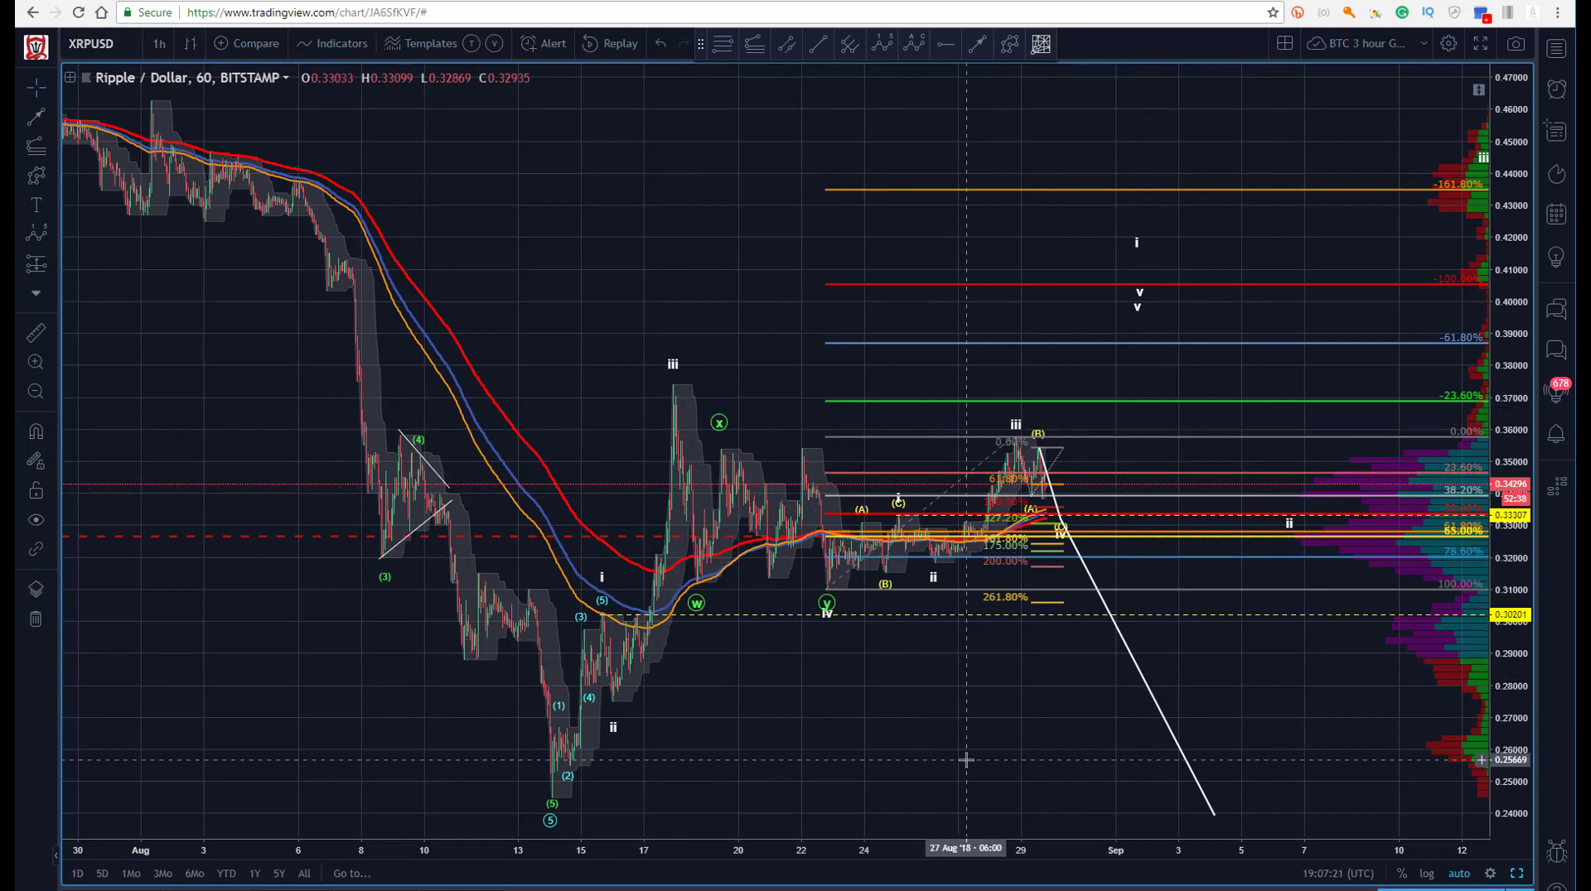
pyautogui.moveTo(1214, 818)
pyautogui.mouseDown()
pyautogui.moveTo(1196, 473)
pyautogui.moveTo(1116, 314)
pyautogui.moveTo(1134, 338)
pyautogui.mouseUp()
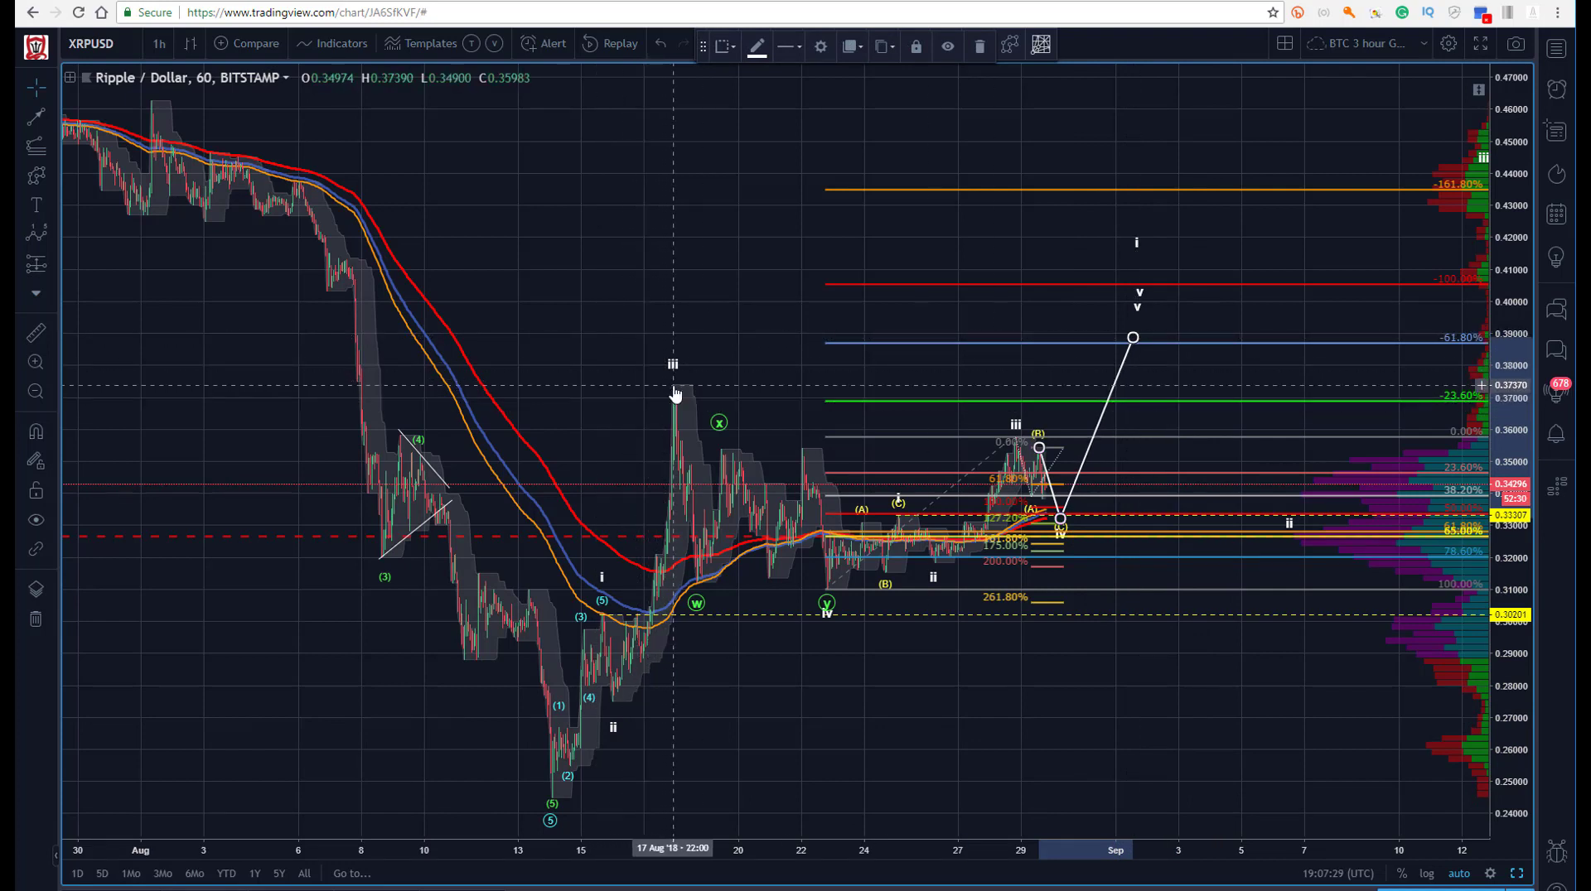
# Draw a path from about 0.410 on 1 September through 0.356, 0.388 and 0.332 to 0.447, and raise the first projection's end to about 0.406.
pyautogui.moveTo(675, 394); pyautogui.dragTo(475, 389)
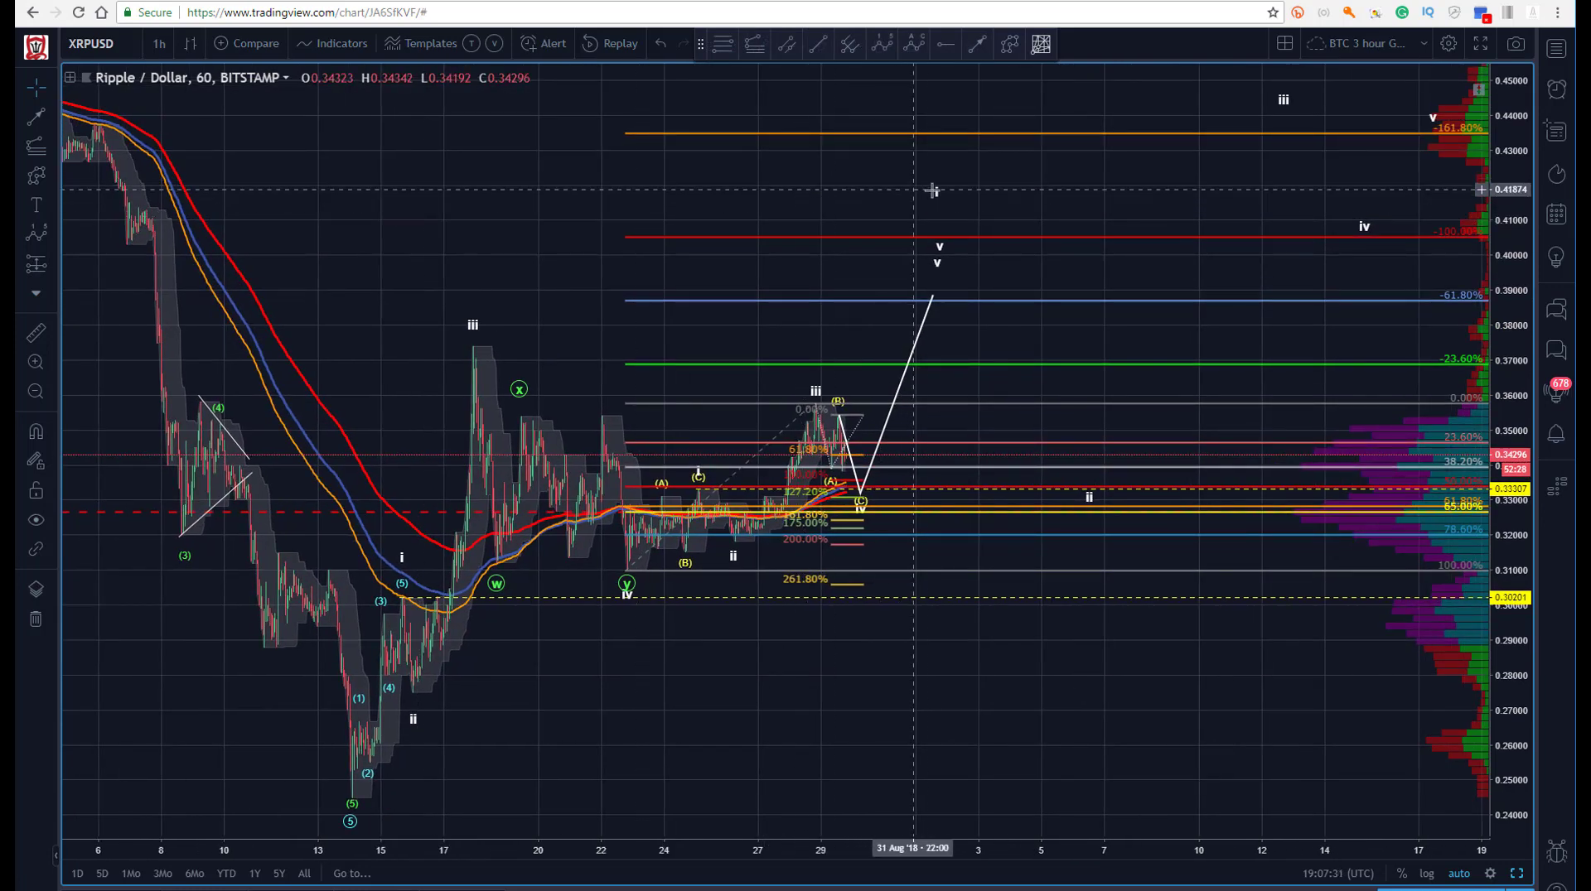
pyautogui.click(1008, 44)
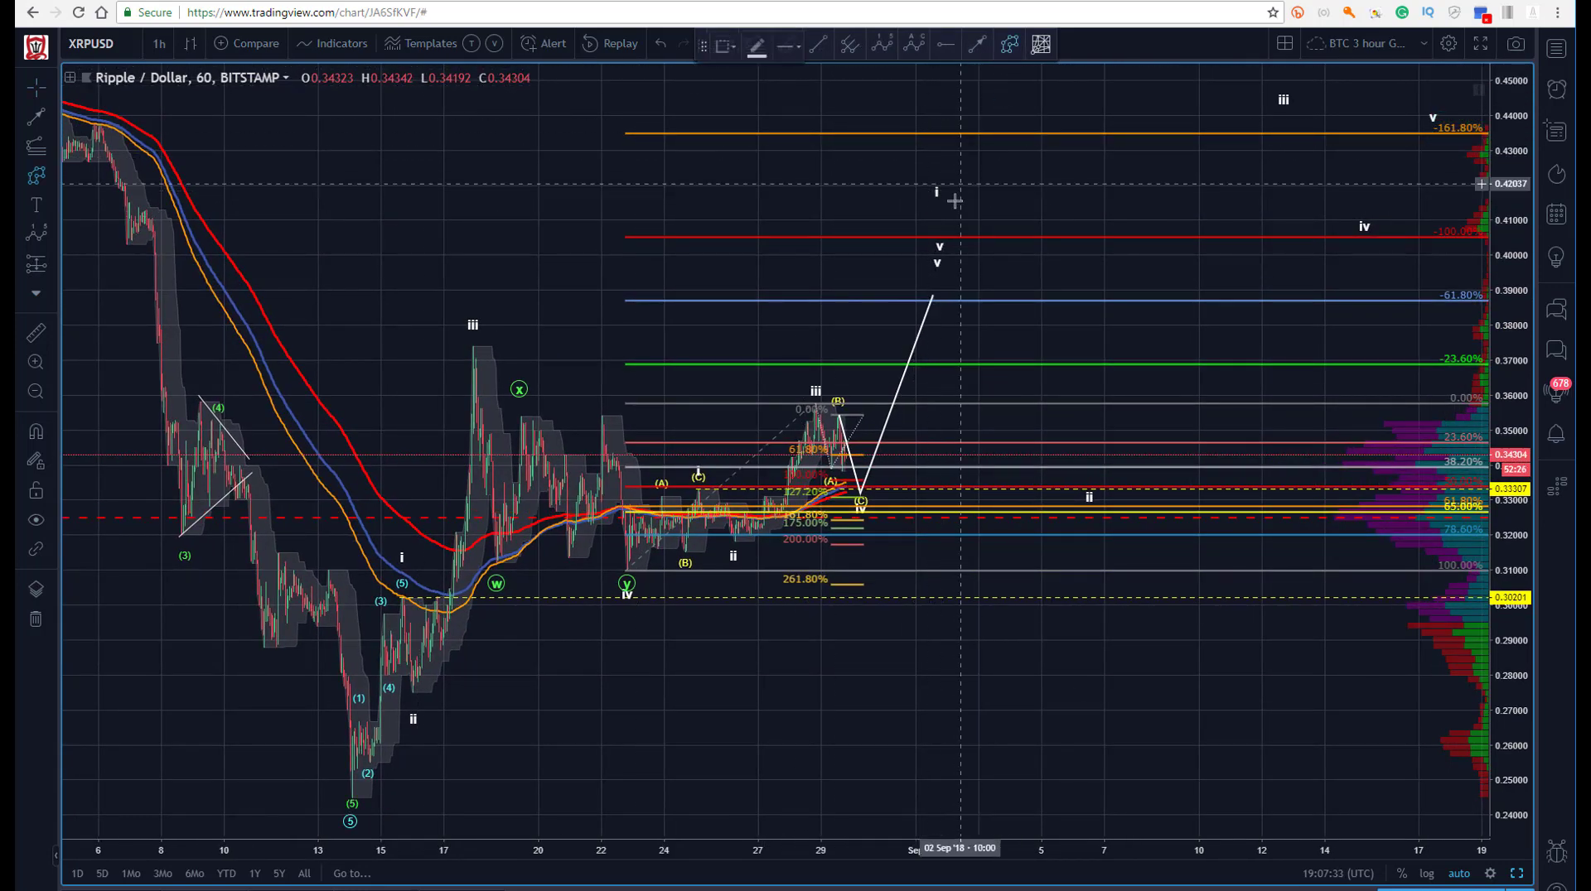
pyautogui.click(936, 222)
pyautogui.click(1029, 297)
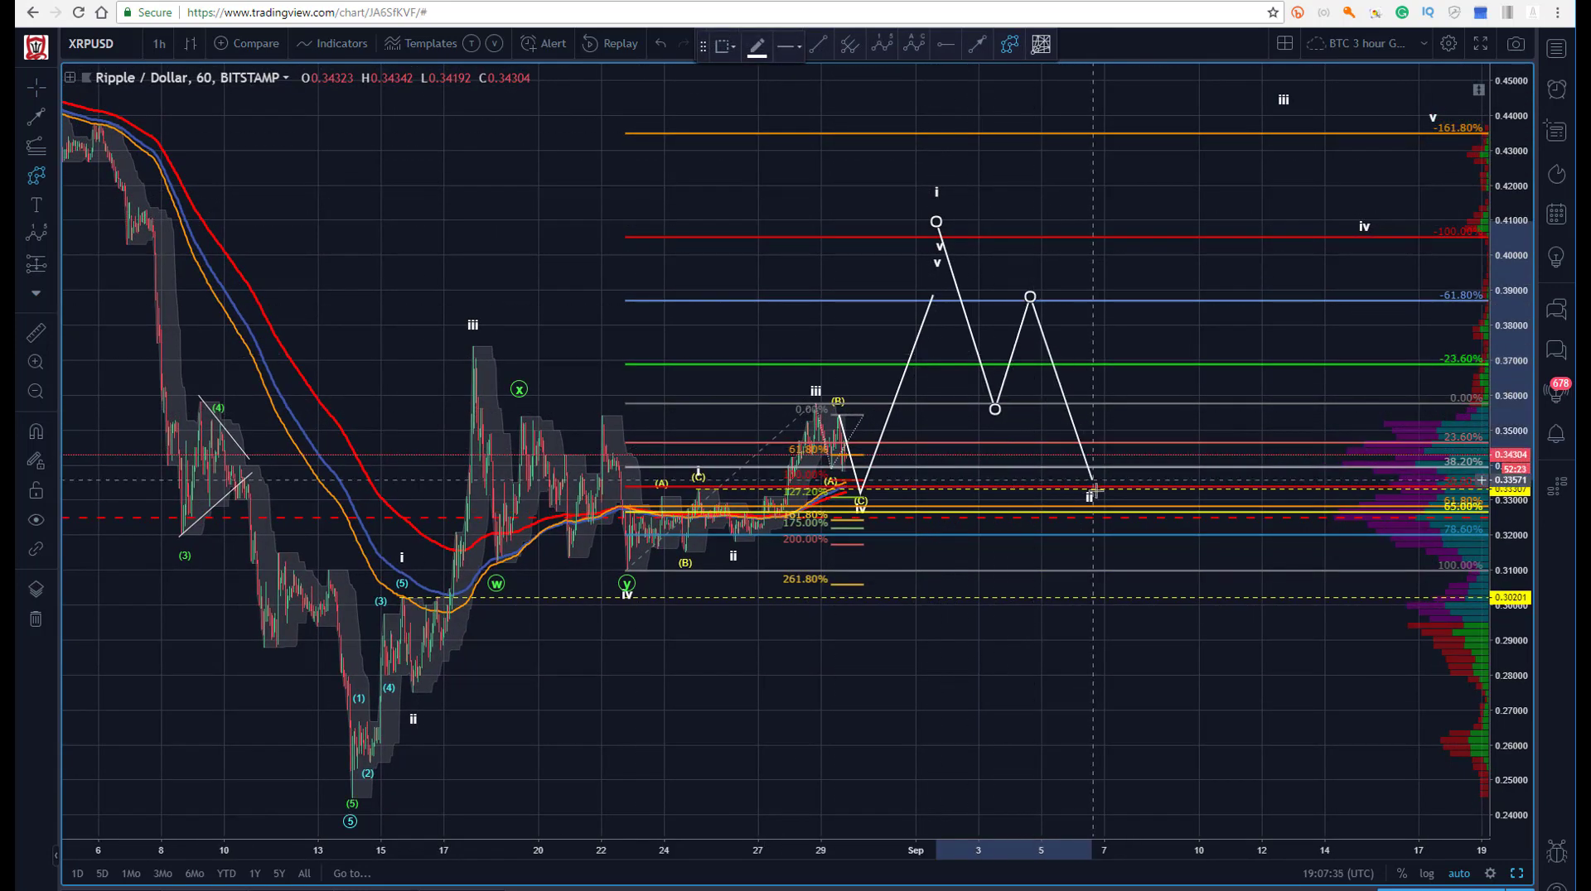
pyautogui.click(1095, 493)
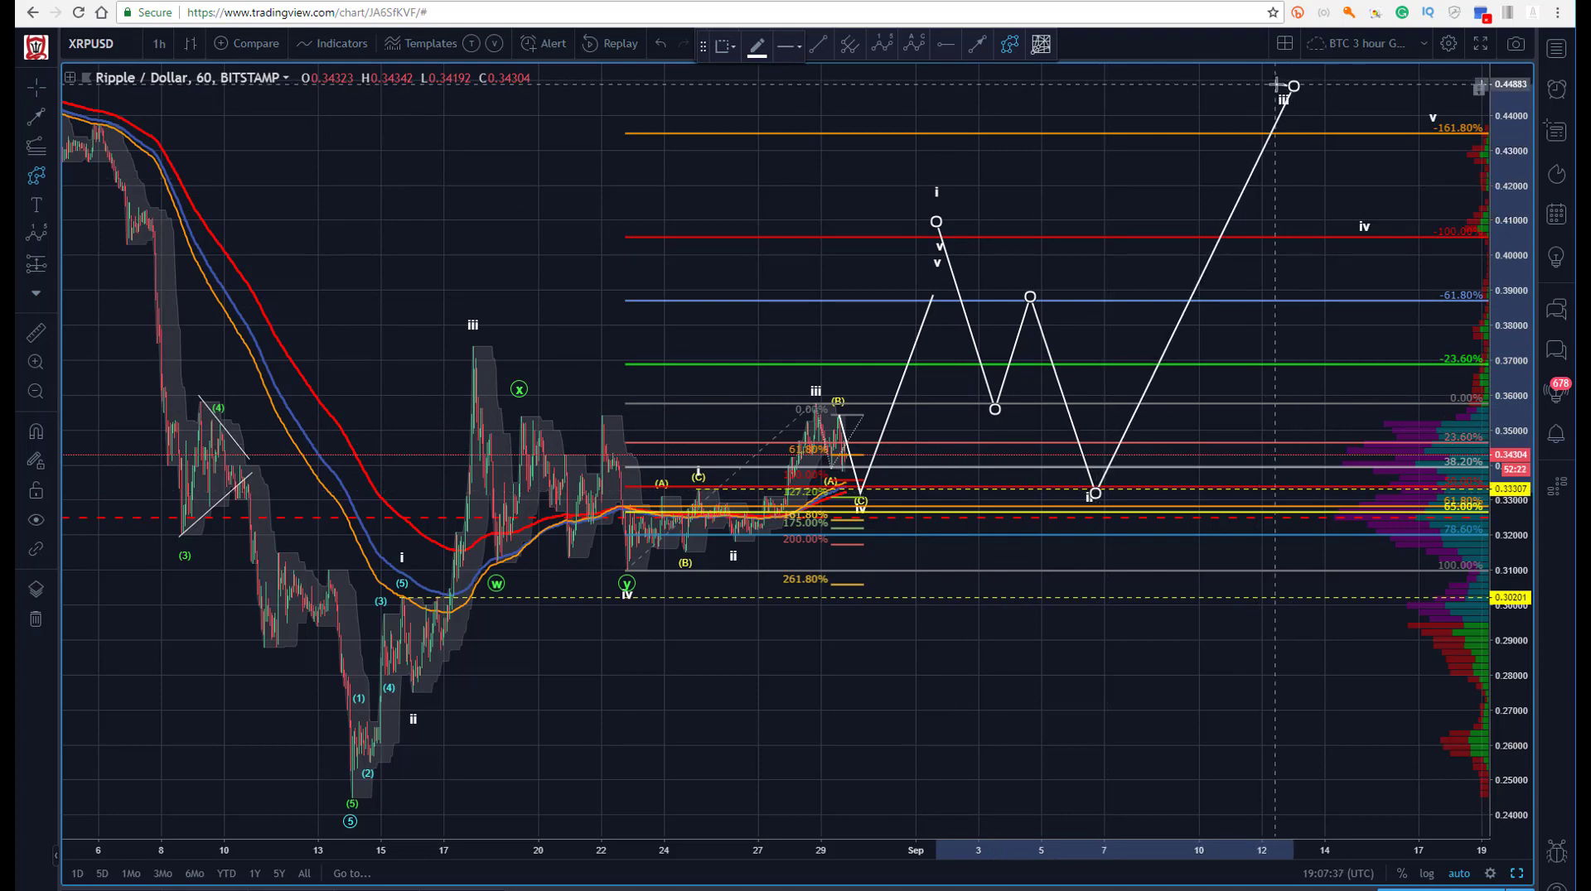
pyautogui.doubleClick(1294, 89)
pyautogui.click(667, 182)
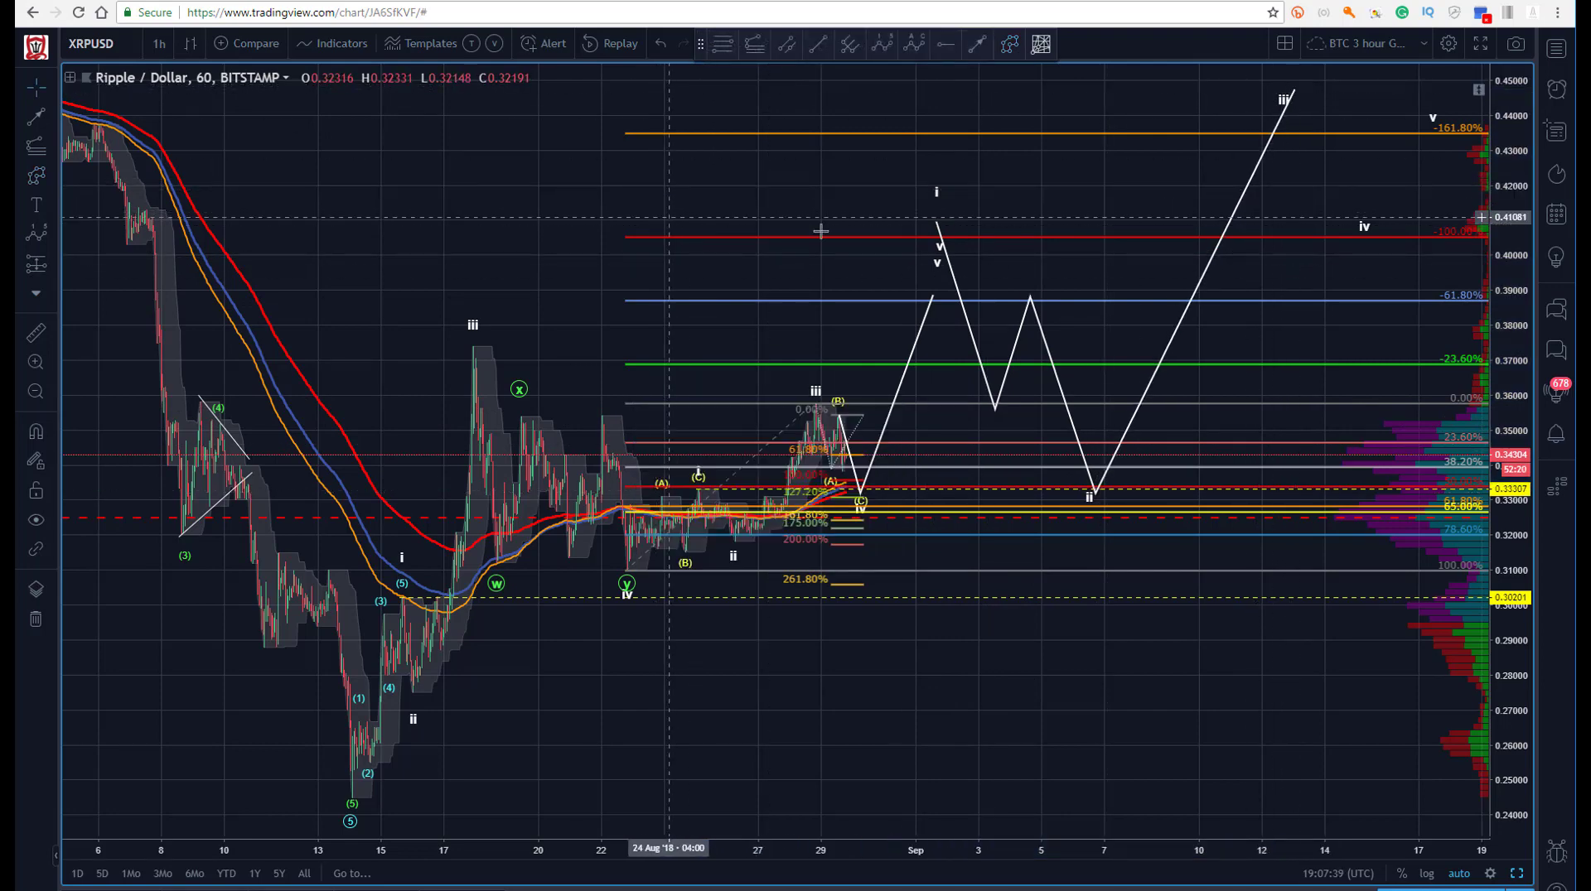
pyautogui.click(935, 239)
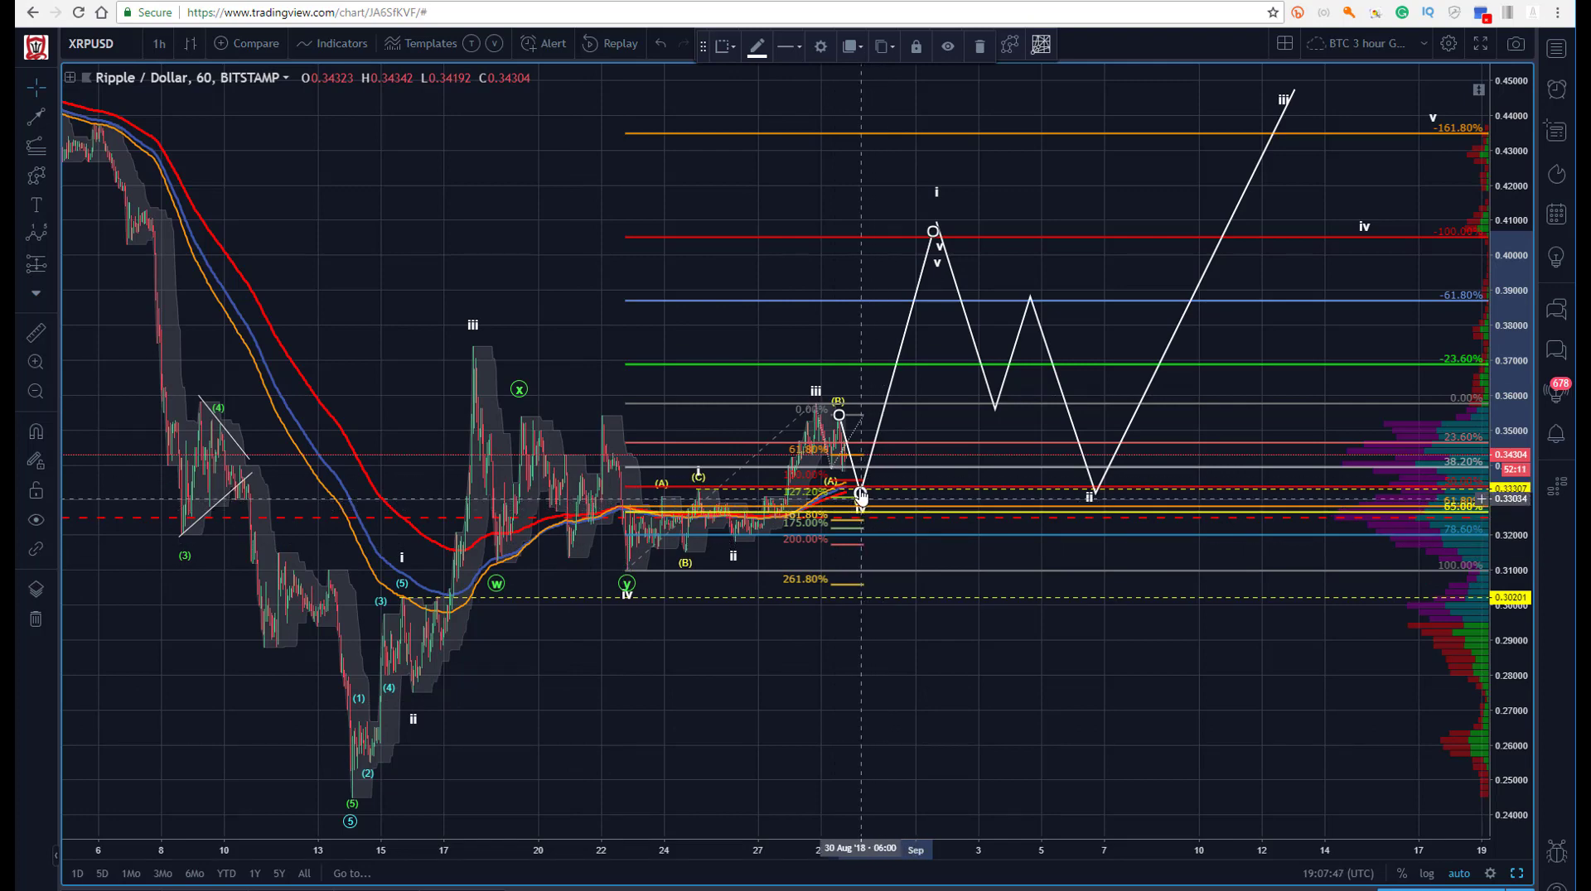
# Examine the wave count from the 14 August low through the projected waves i, ii and iii in September.
pyautogui.moveTo(710, 710); pyautogui.dragTo(721, 663)
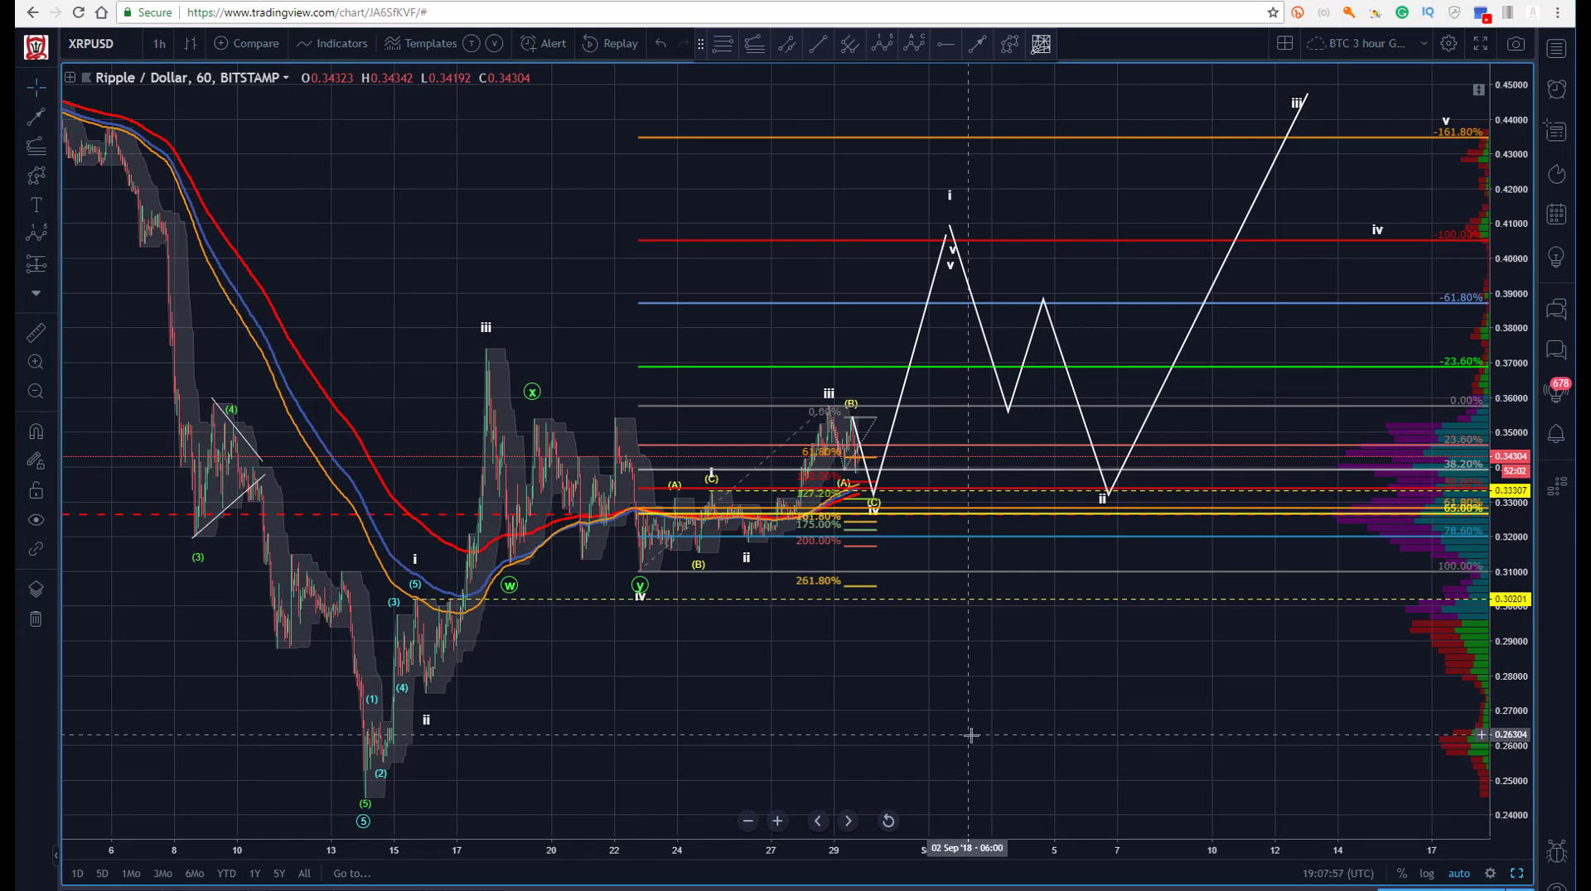
pyautogui.moveTo(540, 151); pyautogui.dragTo(489, 137)
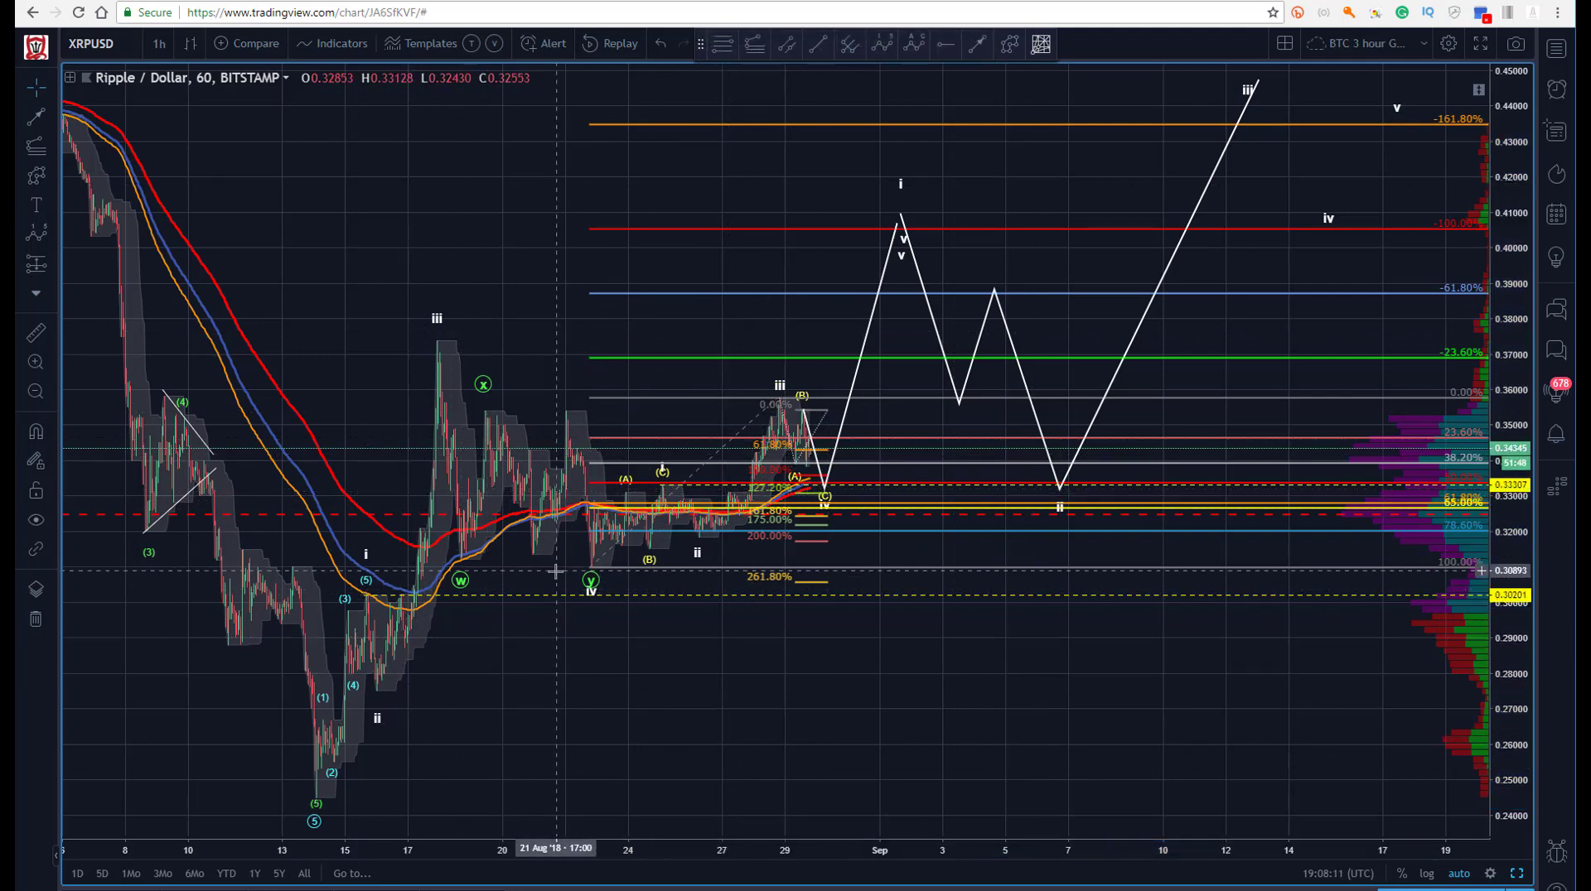
pyautogui.moveTo(836, 696); pyautogui.dragTo(893, 709)
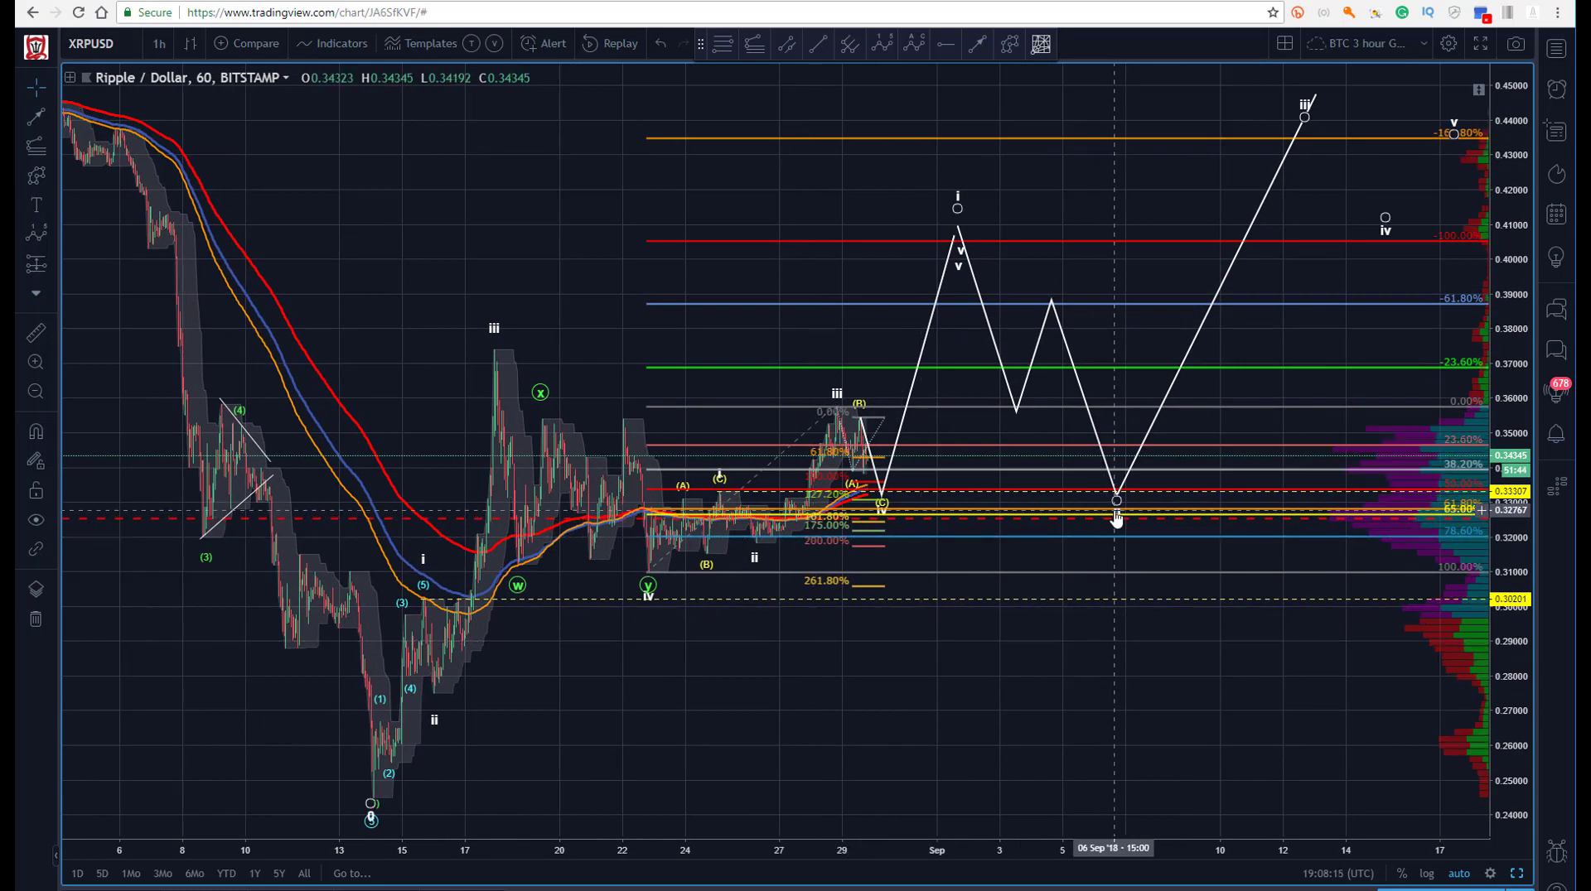
pyautogui.moveTo(397, 156); pyautogui.dragTo(281, 320)
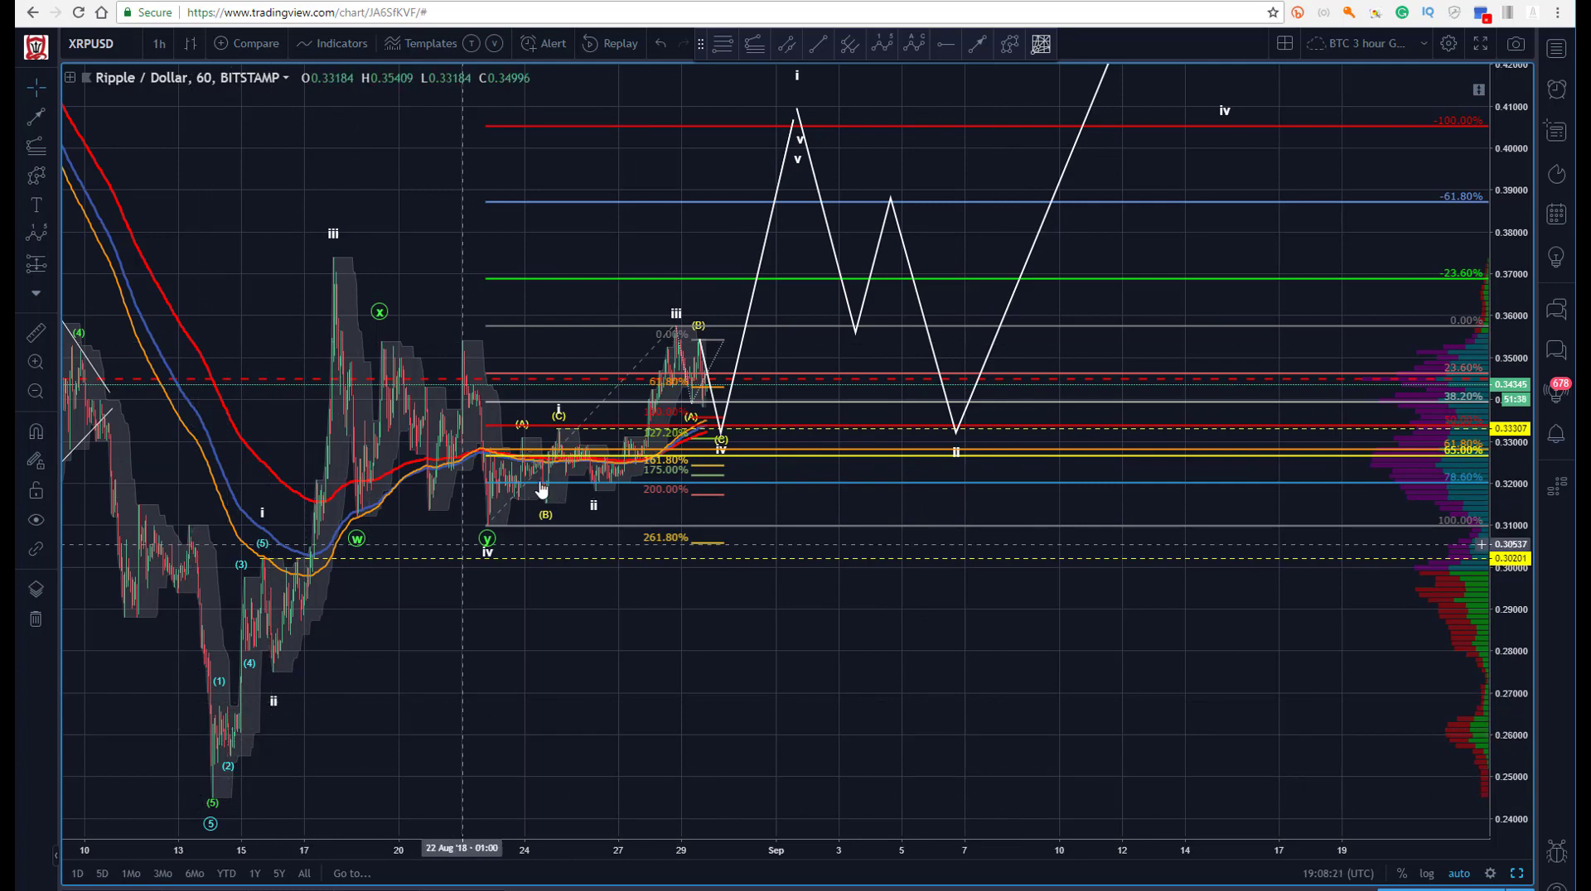
pyautogui.moveTo(764, 737); pyautogui.dragTo(1062, 672)
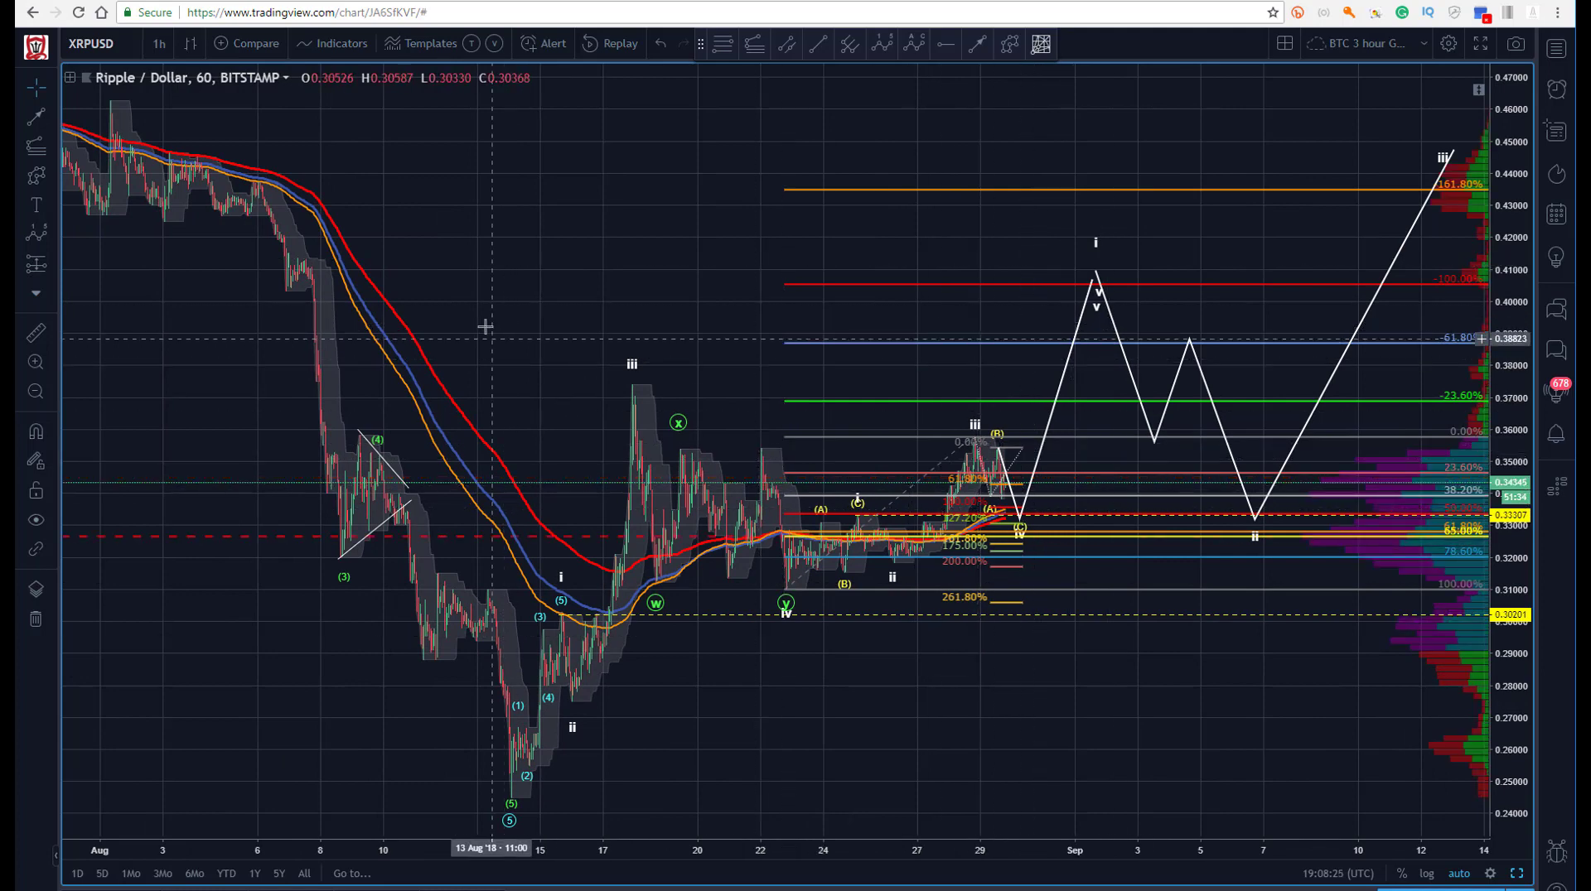
pyautogui.moveTo(421, 185); pyautogui.dragTo(440, 181)
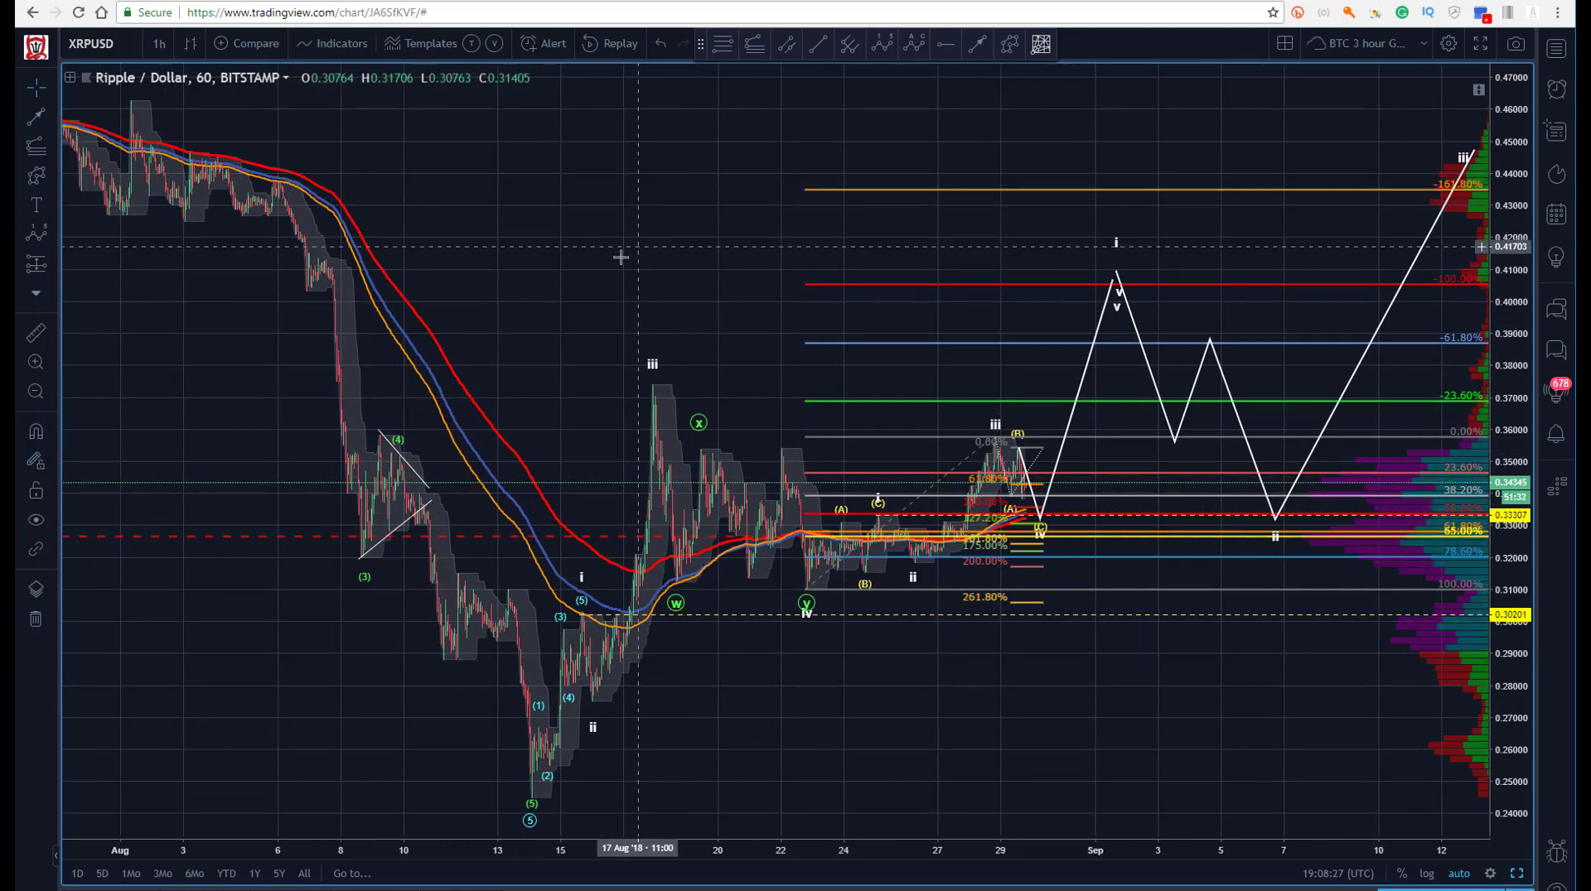
pyautogui.moveTo(600, 239); pyautogui.dragTo(419, 163)
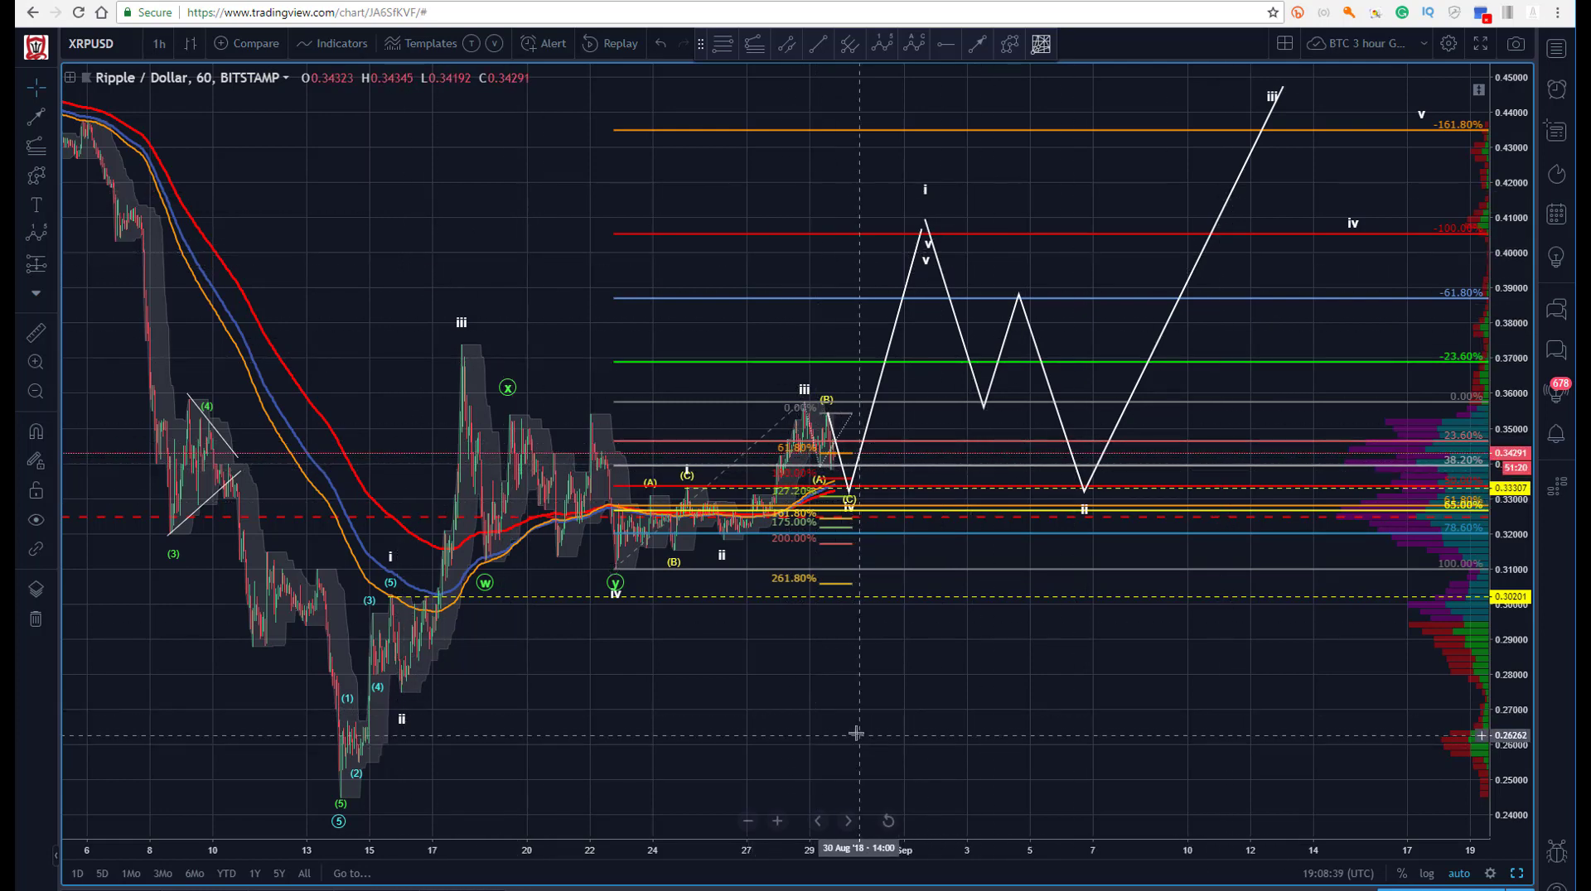
pyautogui.moveTo(834, 714)
pyautogui.mouseDown()
pyautogui.moveTo(860, 710)
pyautogui.moveTo(839, 708)
pyautogui.mouseUp()
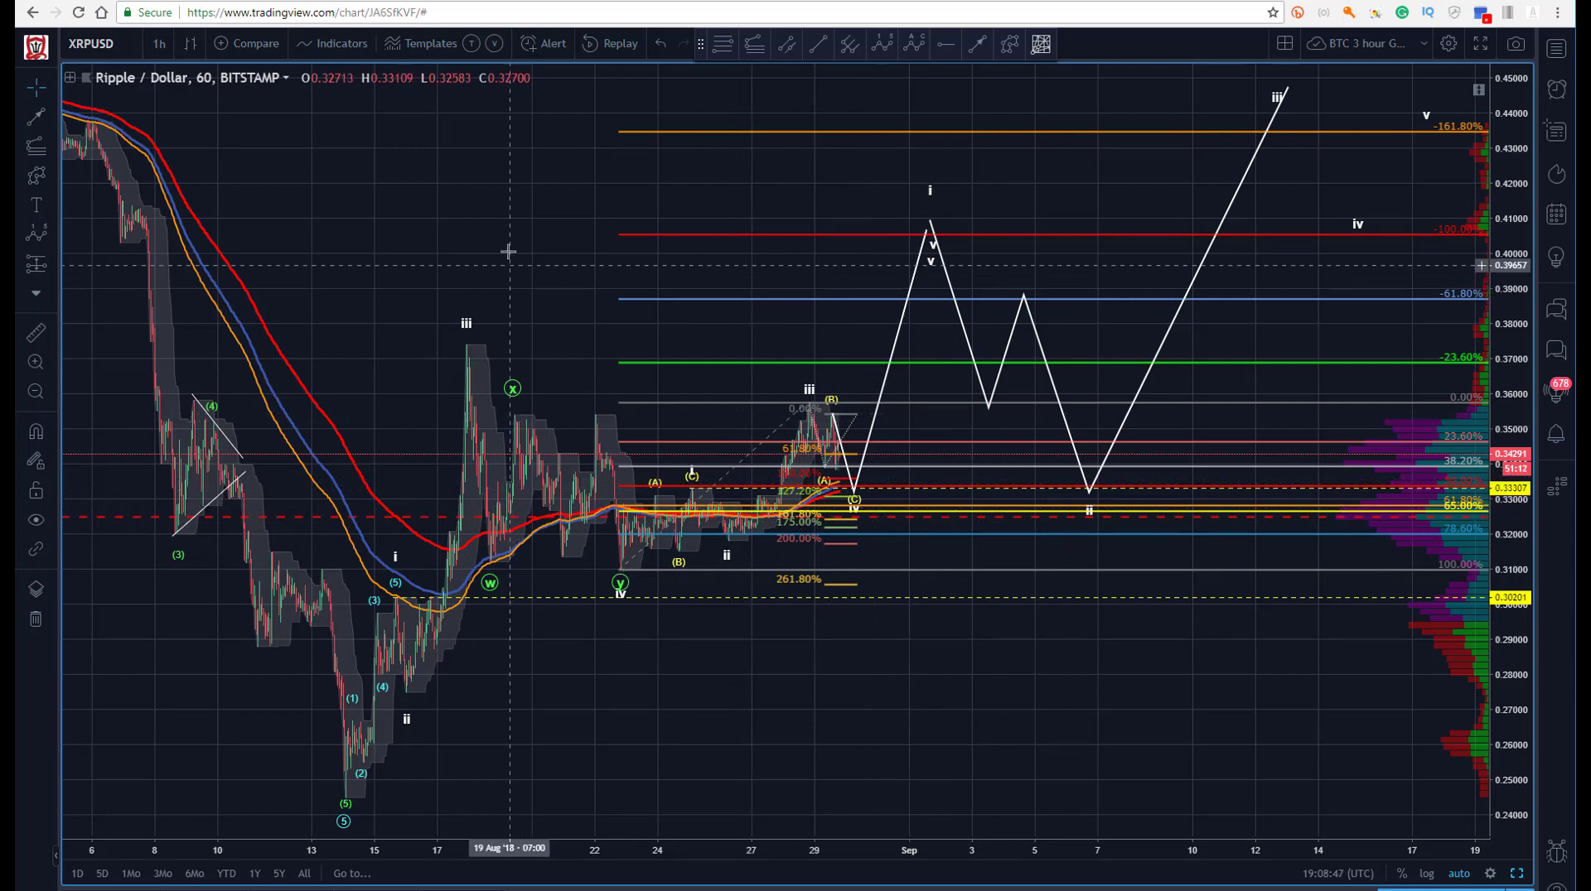
pyautogui.moveTo(470, 190)
pyautogui.mouseDown()
pyautogui.moveTo(440, 177)
pyautogui.moveTo(463, 183)
pyautogui.mouseUp()
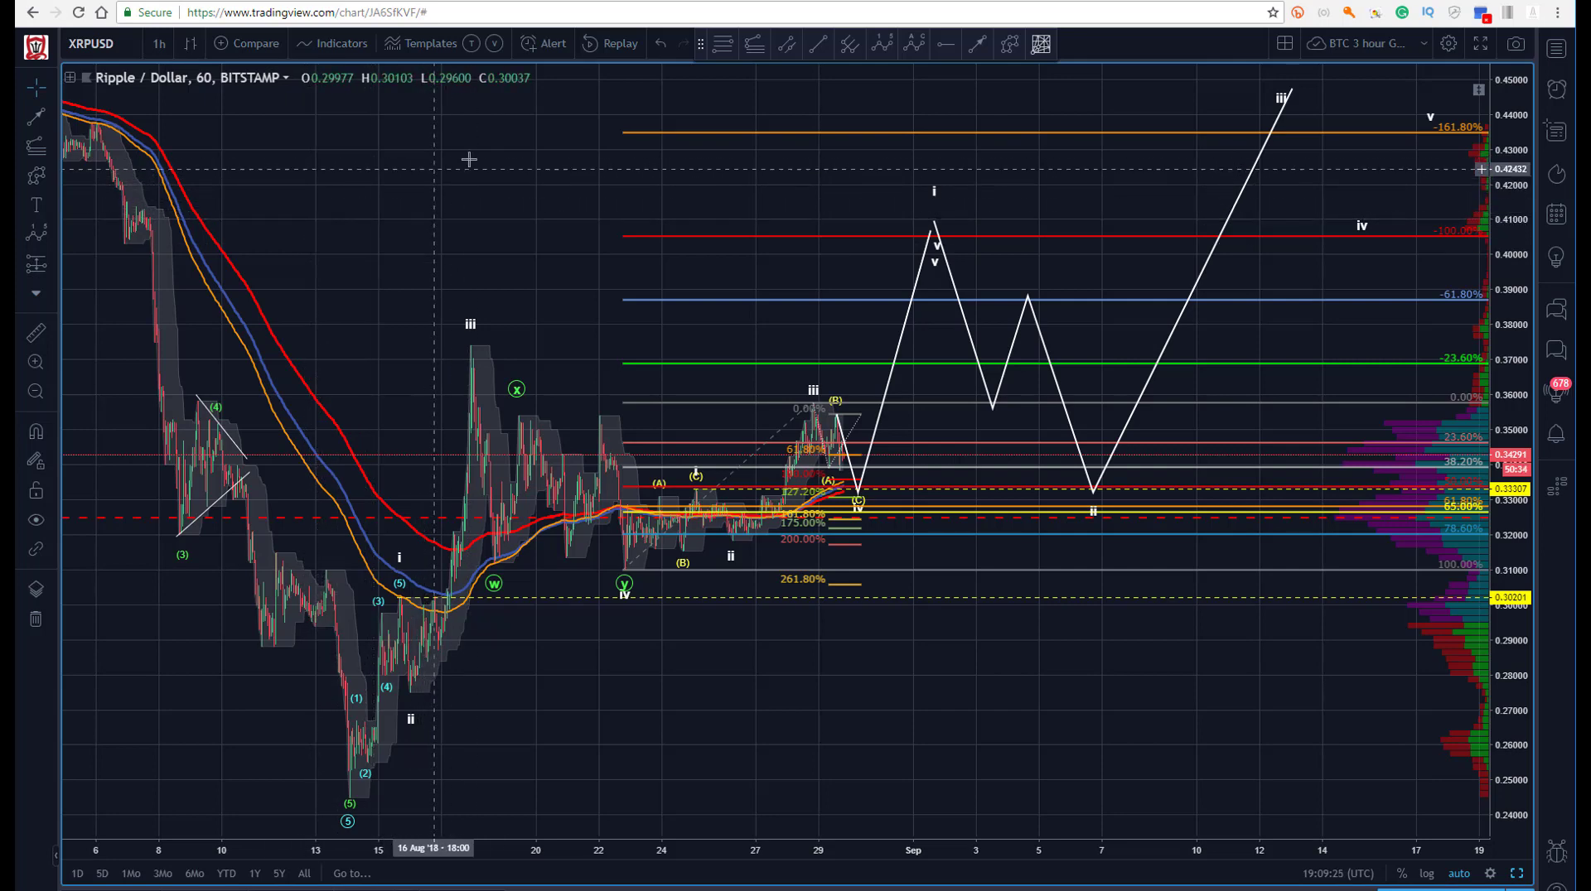
pyautogui.moveTo(589, 181); pyautogui.dragTo(557, 175)
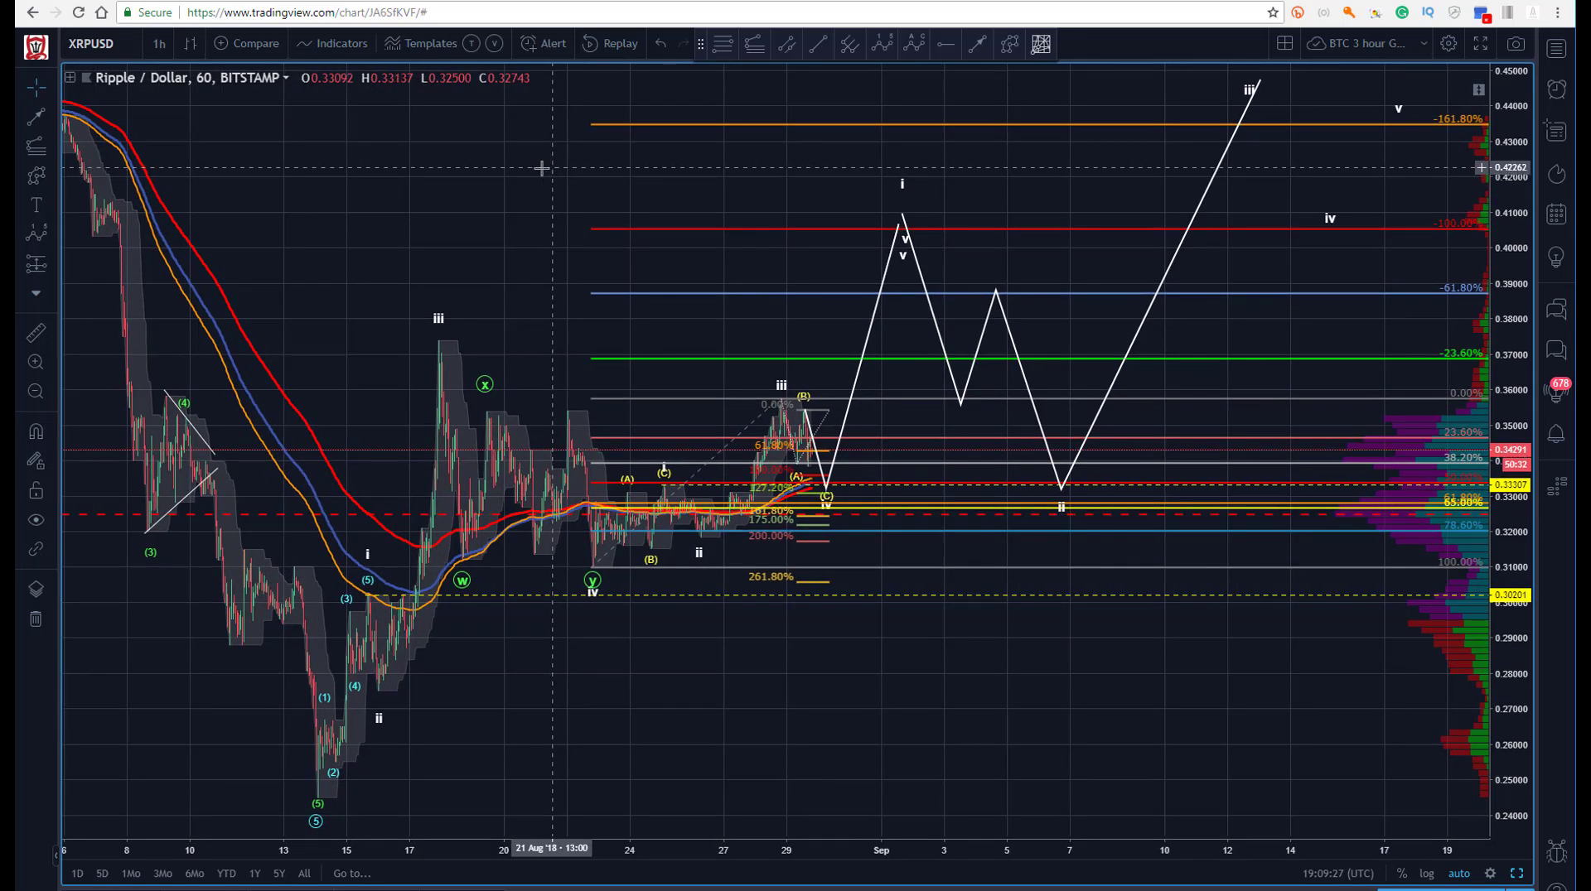